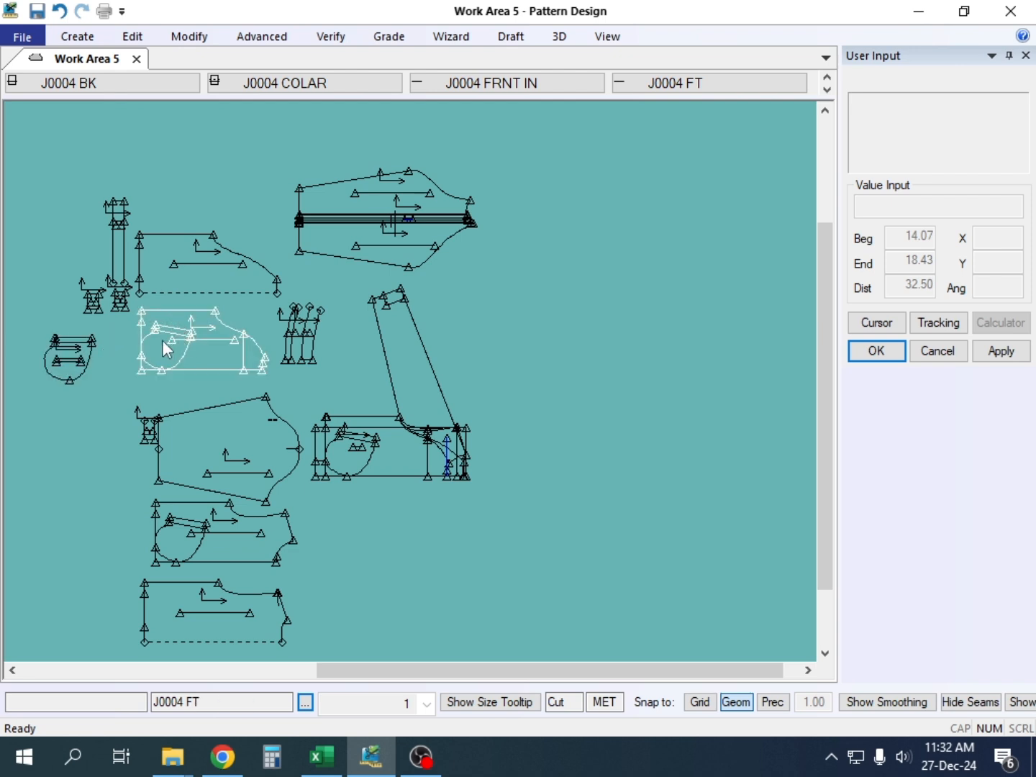
# Step: Separate the two overlapping pocketing pieces by moving J0004 PKTING IN below J0004 PKTING TOP
pyautogui.click(73, 359)
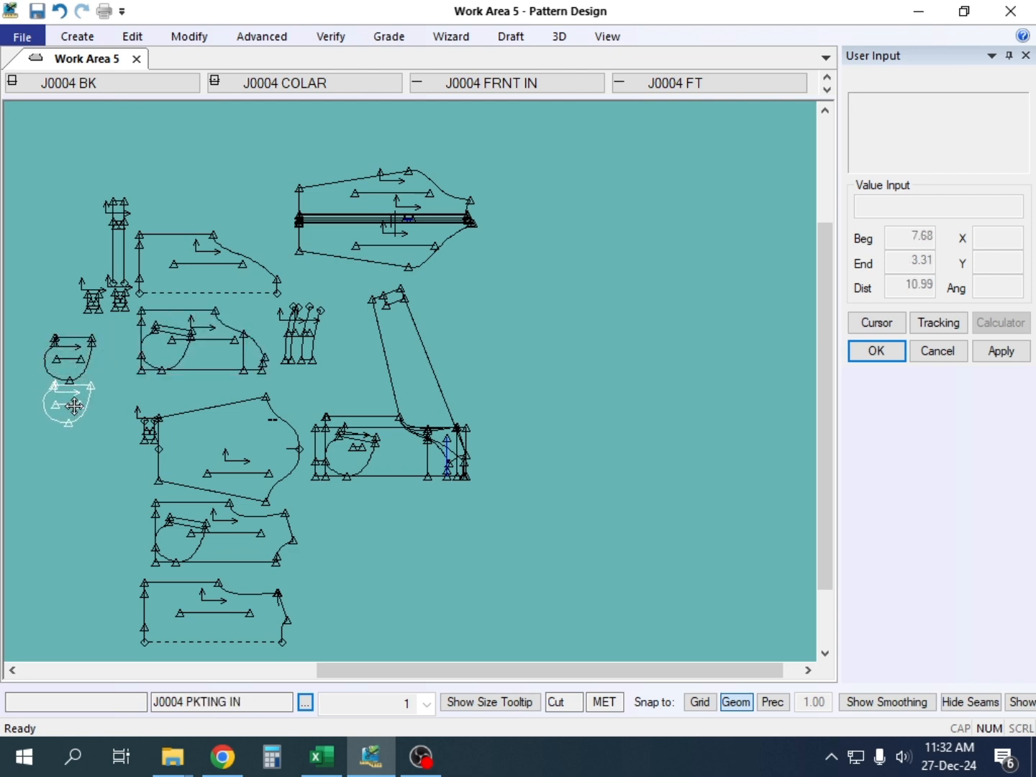
pyautogui.click(74, 410)
pyautogui.click(72, 364)
pyautogui.click(69, 353)
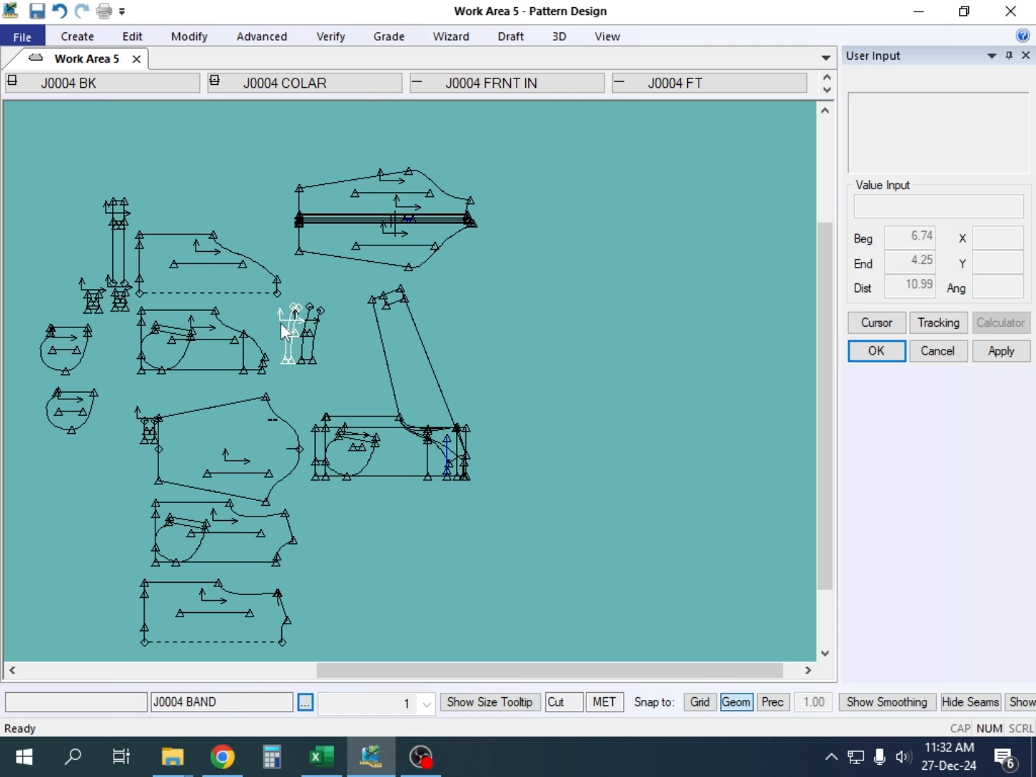
# Step: Switch to the Jecket workbook in Excel and review the J0004 measurement chart alongside the jacket reference photos
pyautogui.click(322, 756)
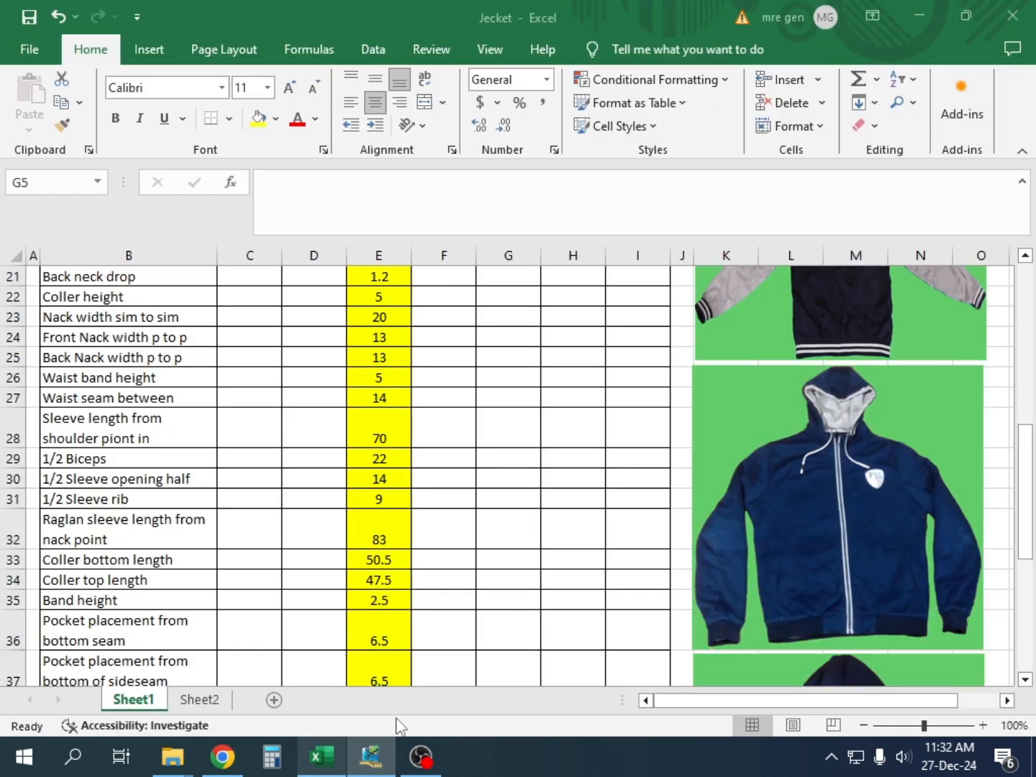
pyautogui.scroll(7, 777, 464)
pyautogui.scroll(-2, 857, 405)
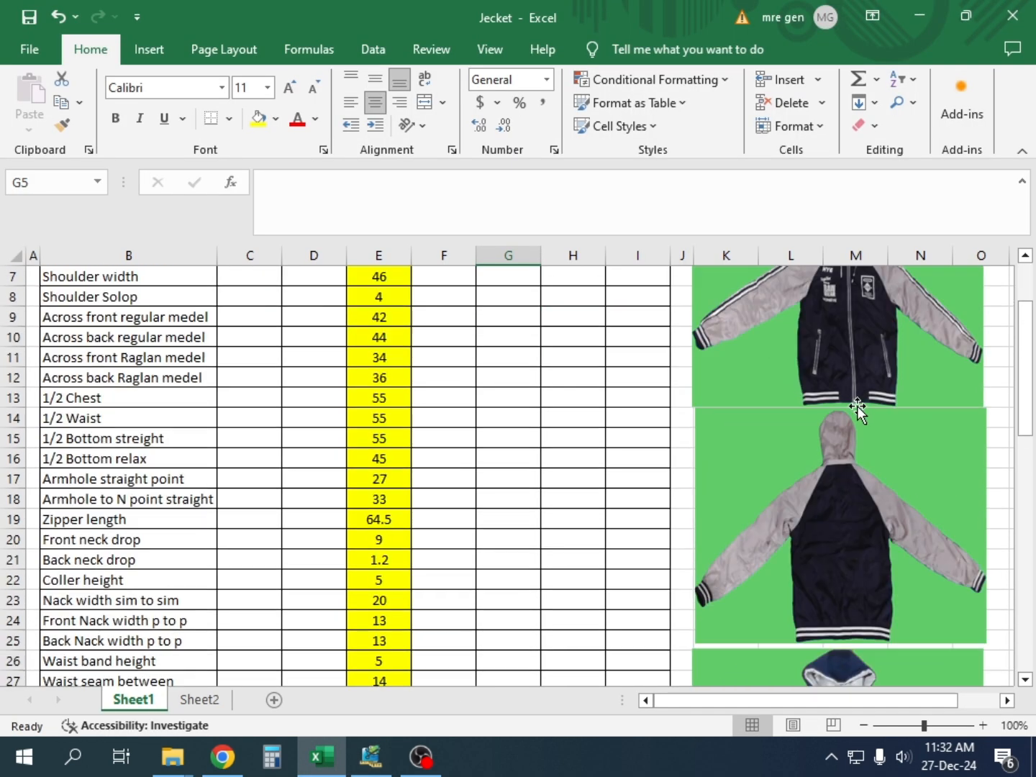
pyautogui.scroll(2, 857, 406)
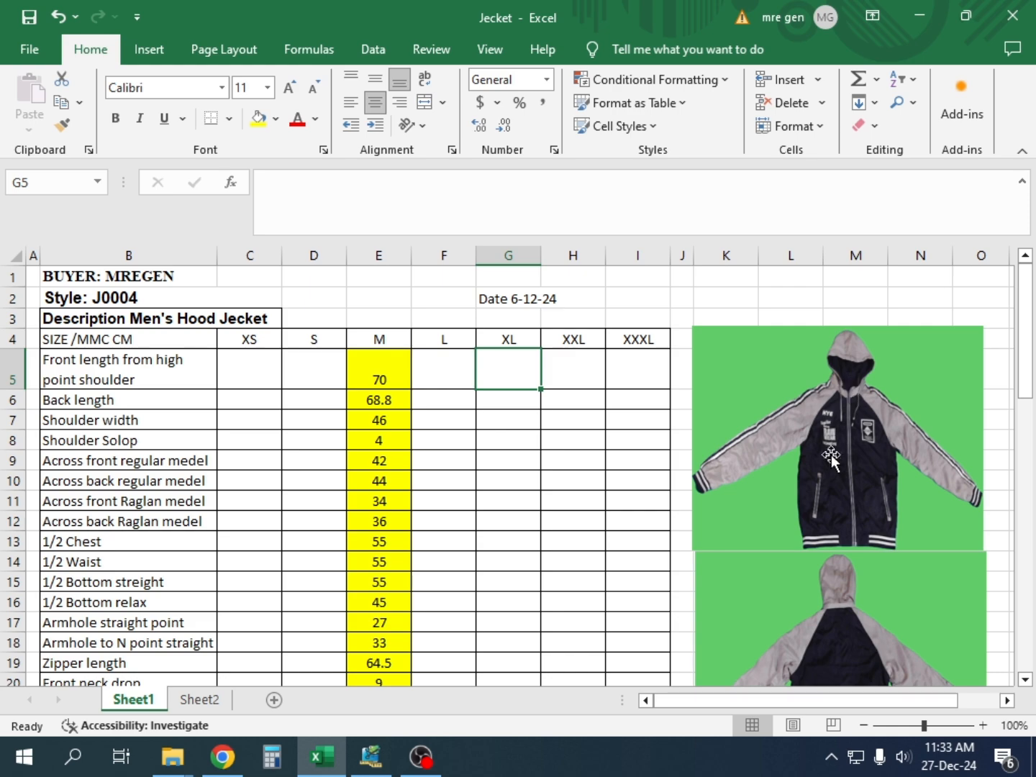
pyautogui.scroll(-6, 838, 457)
pyautogui.scroll(-3, 839, 457)
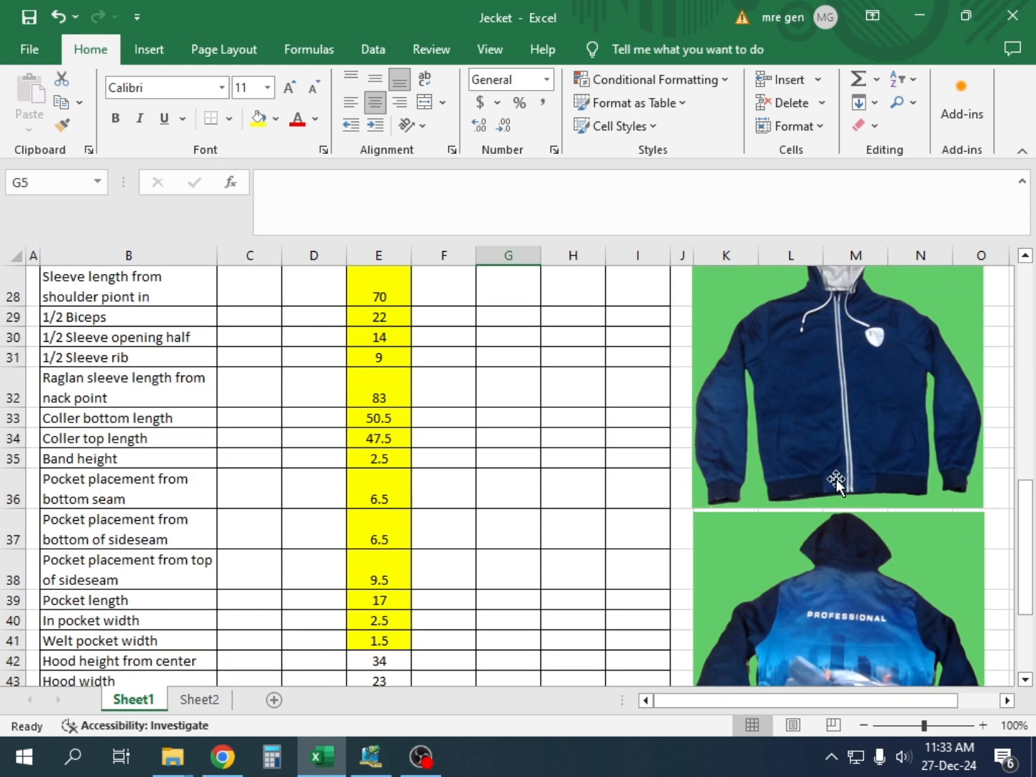
pyautogui.scroll(1, 826, 482)
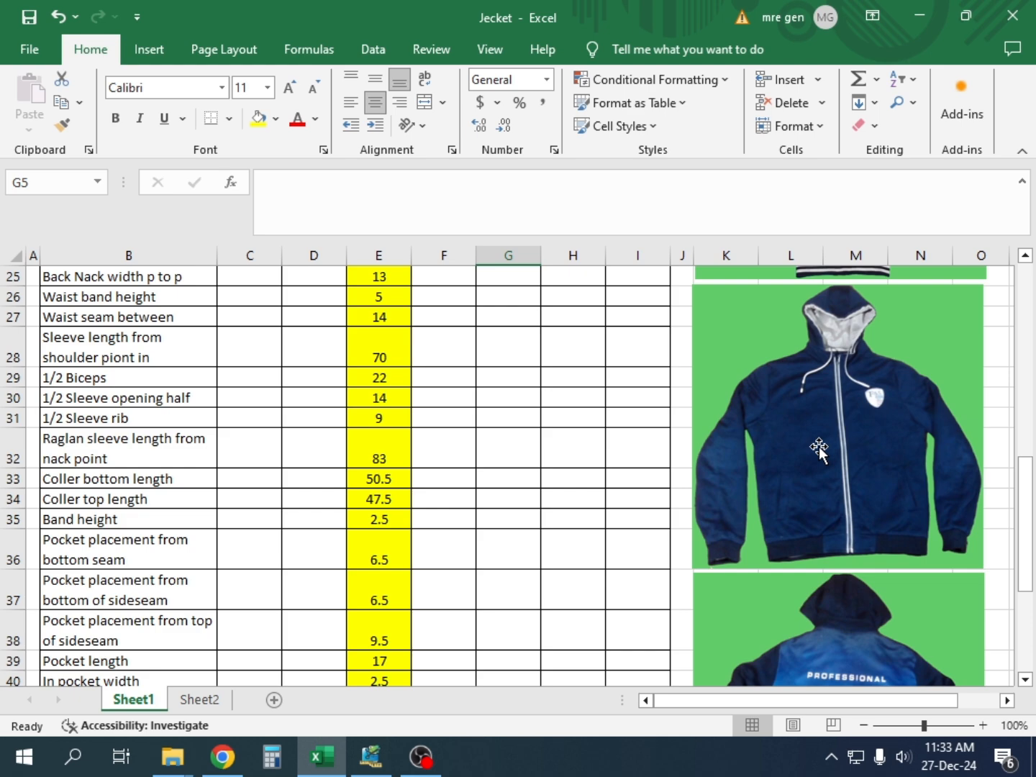
pyautogui.scroll(8, 795, 482)
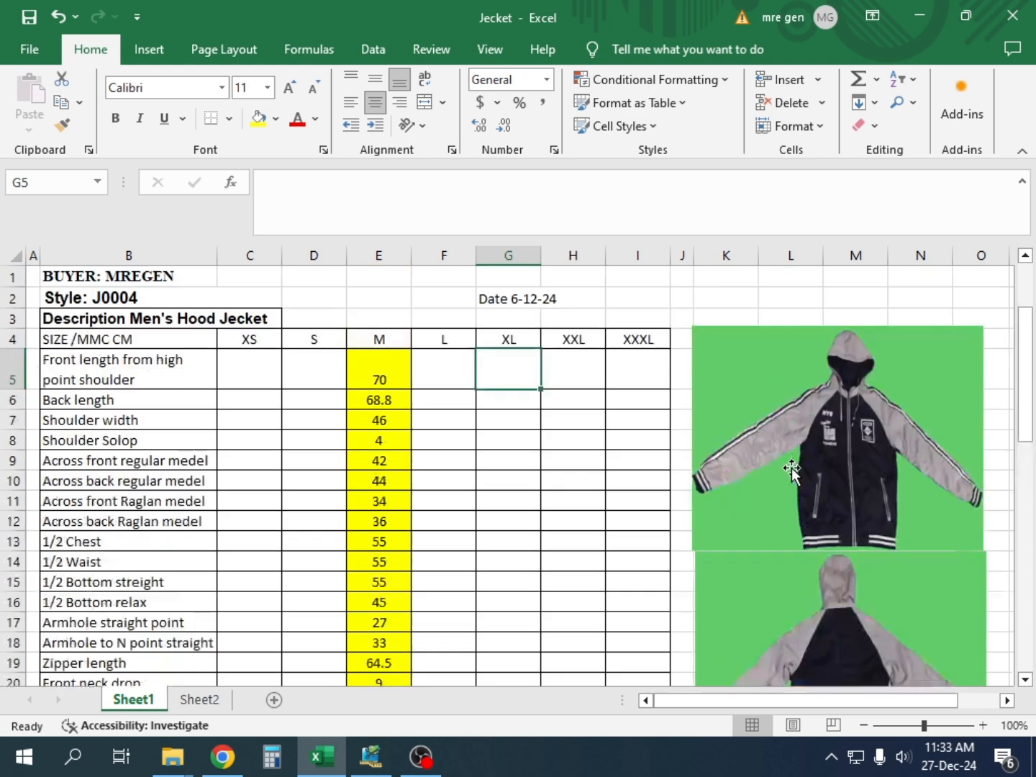
pyautogui.scroll(-2, 791, 469)
pyautogui.scroll(1, 818, 471)
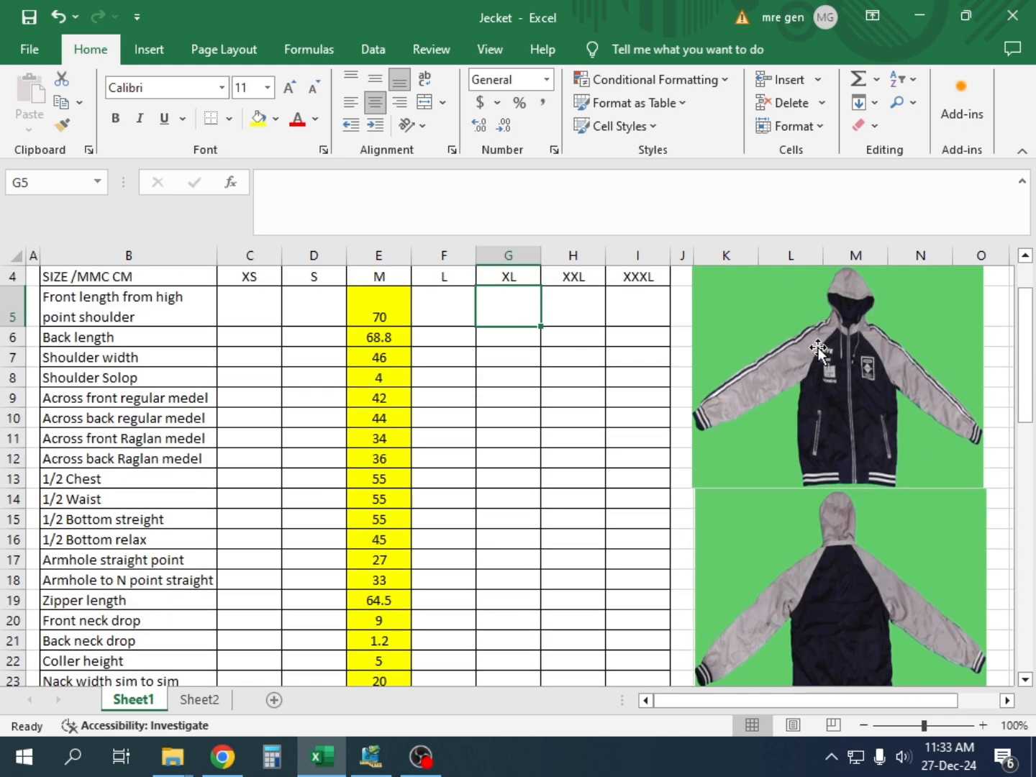
pyautogui.scroll(-6, 832, 607)
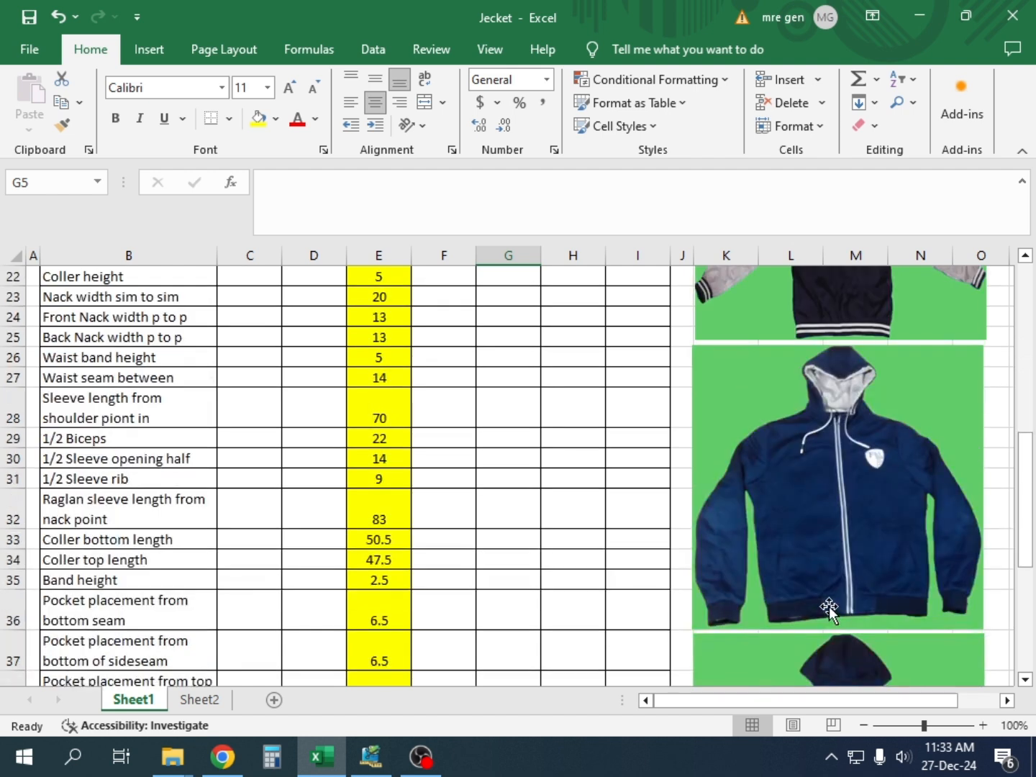
pyautogui.scroll(-1, 829, 605)
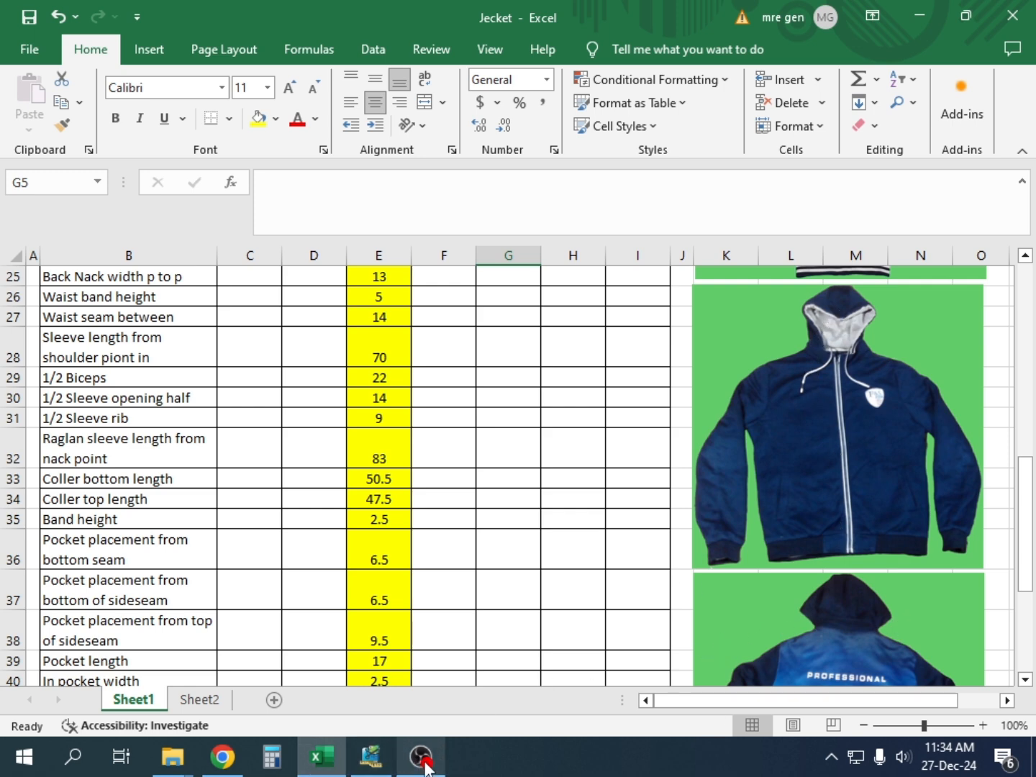
# Step: Switch to Pattern Design and examine the neckline, shoulder and armhole lines of the J0004 BASS draft
pyautogui.moveTo(423, 765)
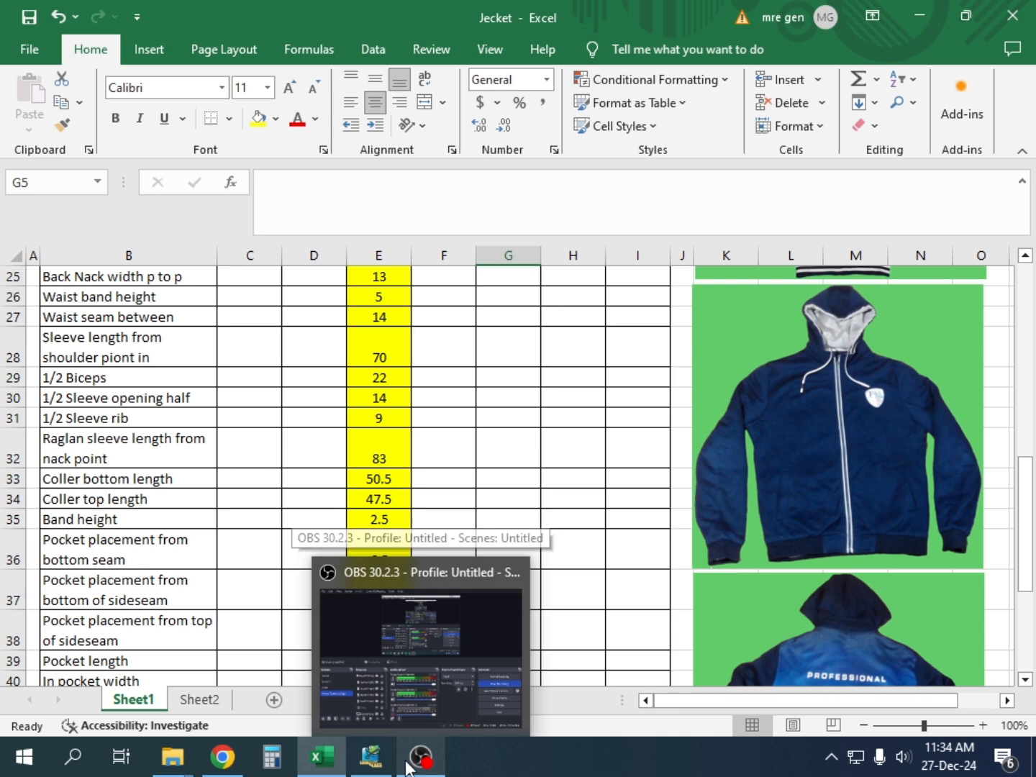
pyautogui.click(367, 761)
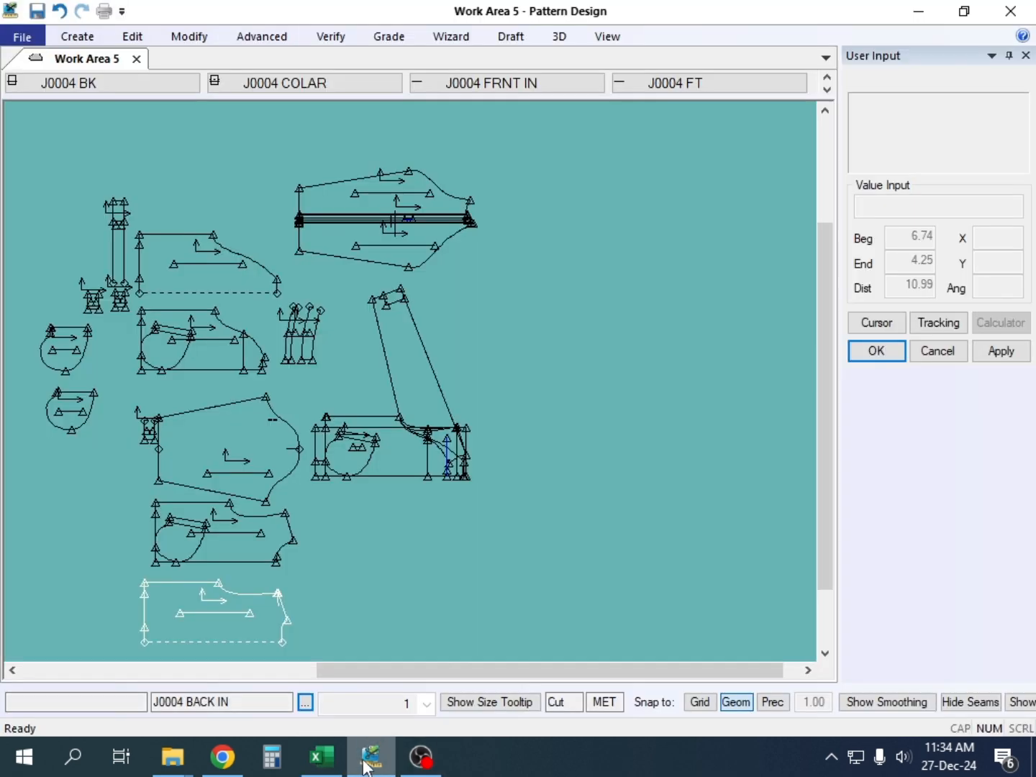
pyautogui.scroll(5, 435, 457)
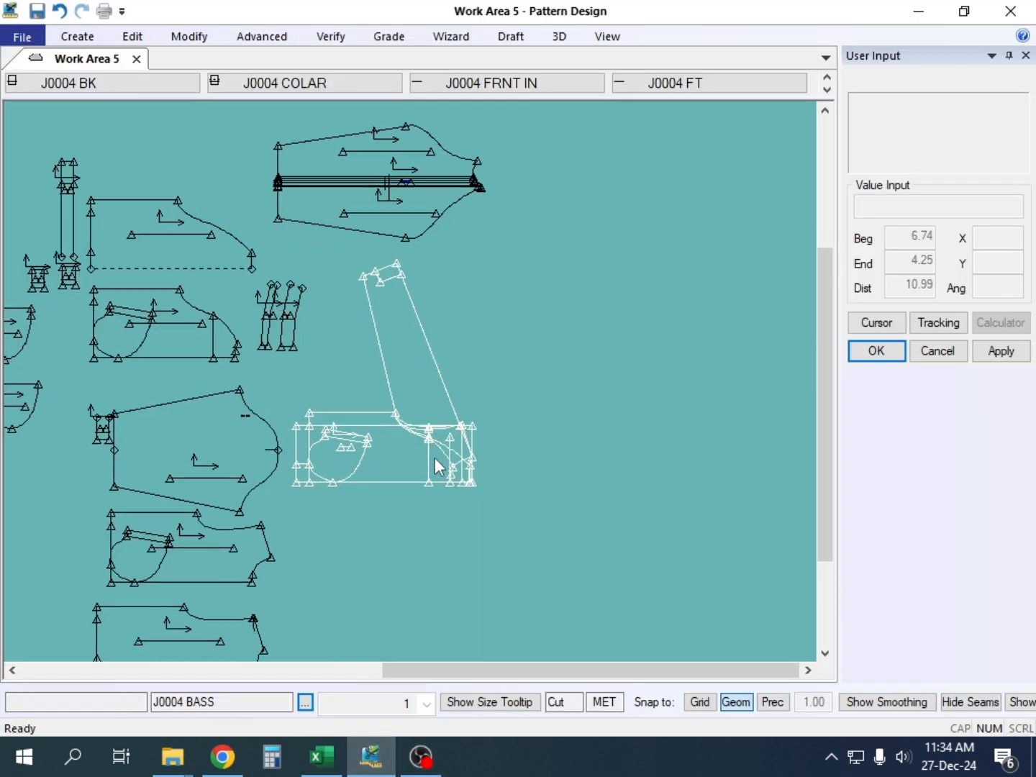
pyautogui.scroll(4, 456, 470)
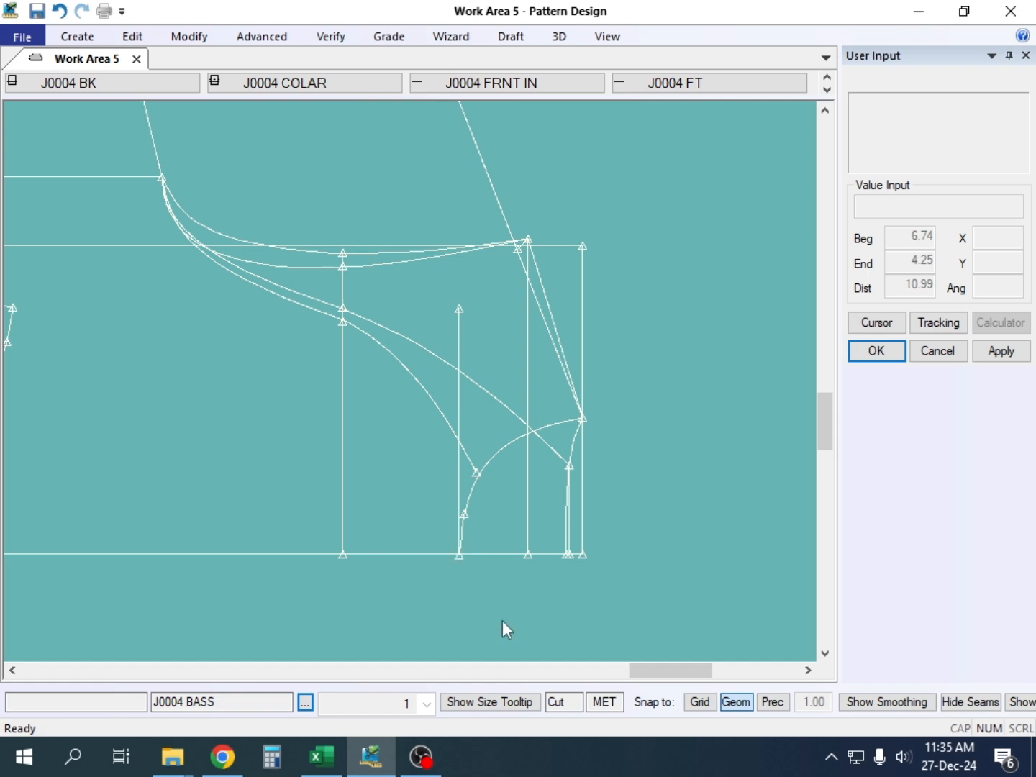
# Step: Return to the Excel sheet and compare the hood and neck areas in the raglan and regular jacket photos
pyautogui.click(327, 761)
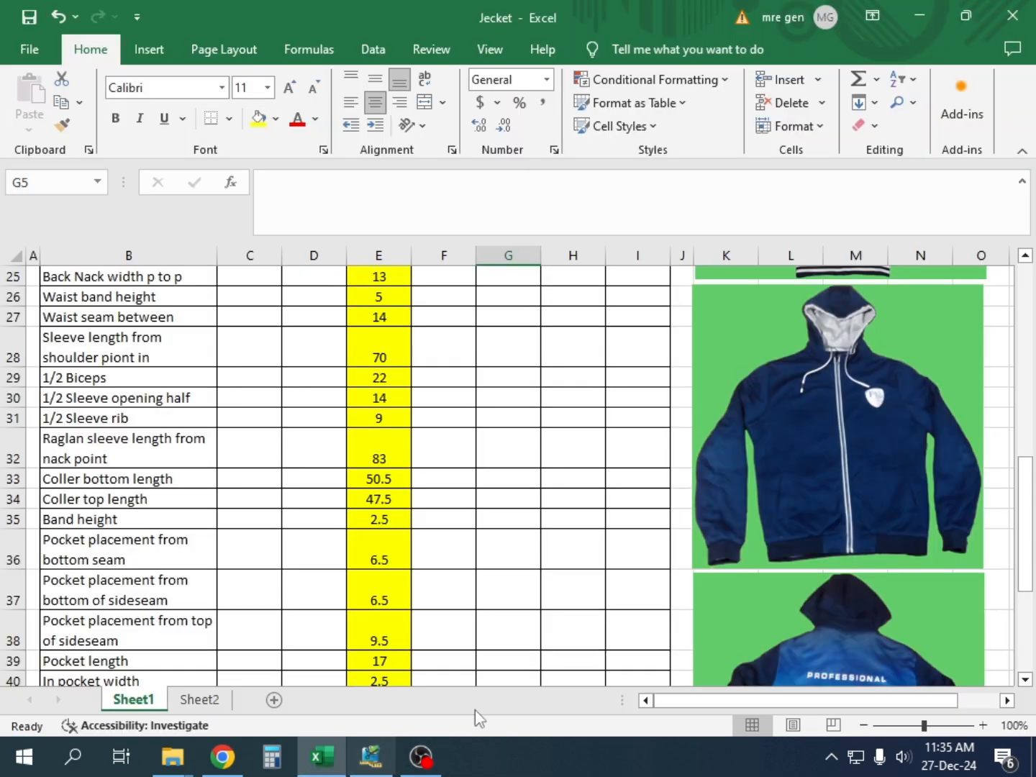
pyautogui.scroll(2, 752, 547)
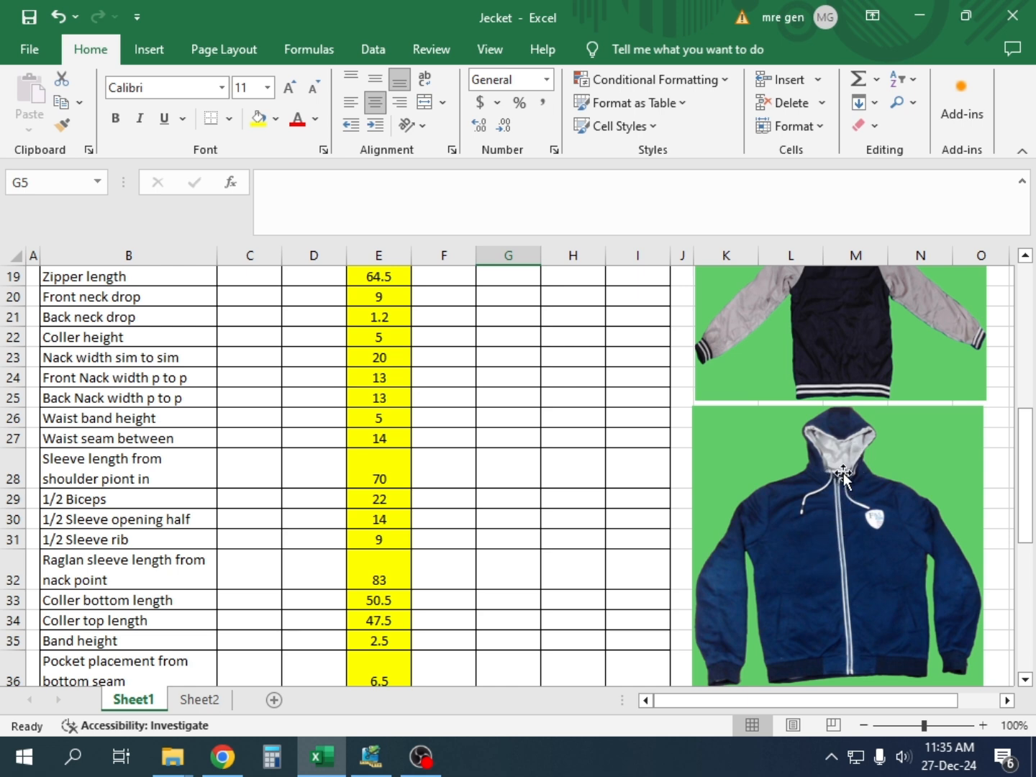
pyautogui.scroll(3, 811, 528)
pyautogui.scroll(-3, 811, 528)
pyautogui.scroll(6, 812, 527)
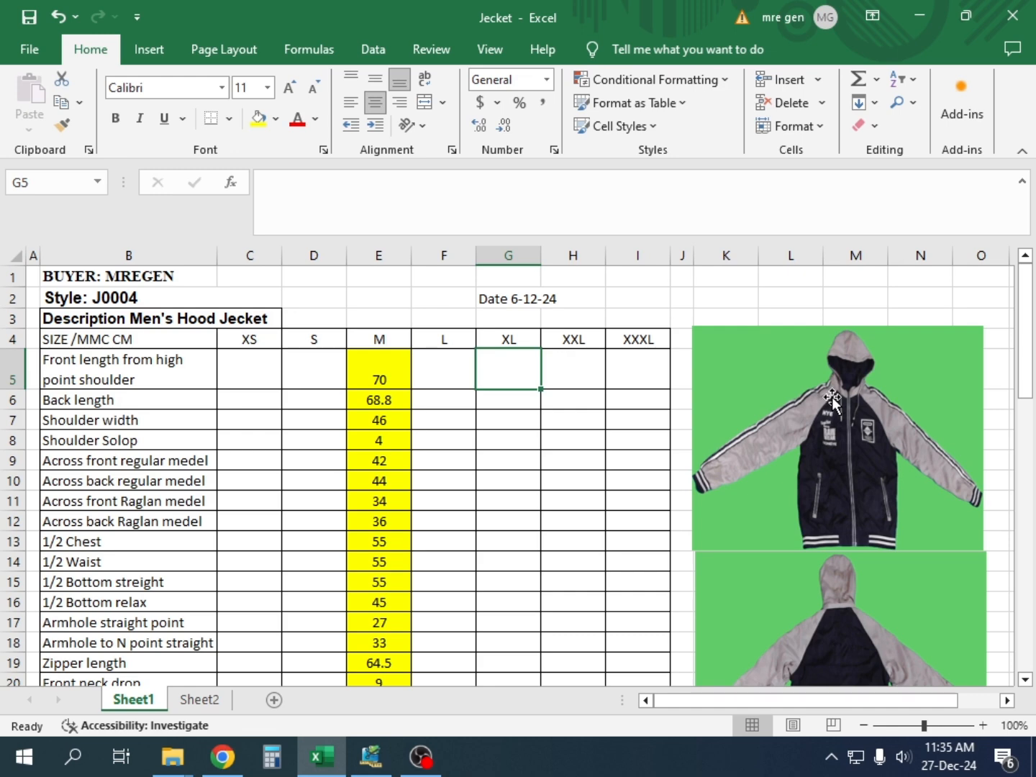
# Step: Switch back to Pattern Design and reposition the J0004 PKTING IN and J0004 PKTING TOP pieces beside the front piece
pyautogui.hotkey('alt', 'Tab')
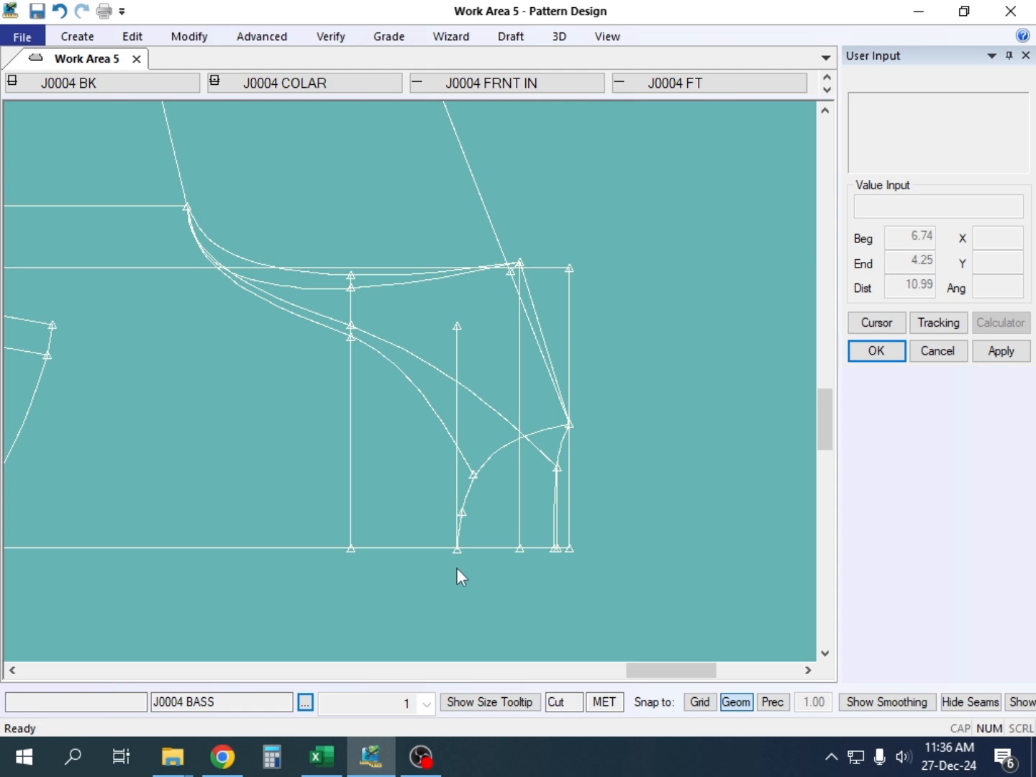
pyautogui.scroll(-5, 369, 460)
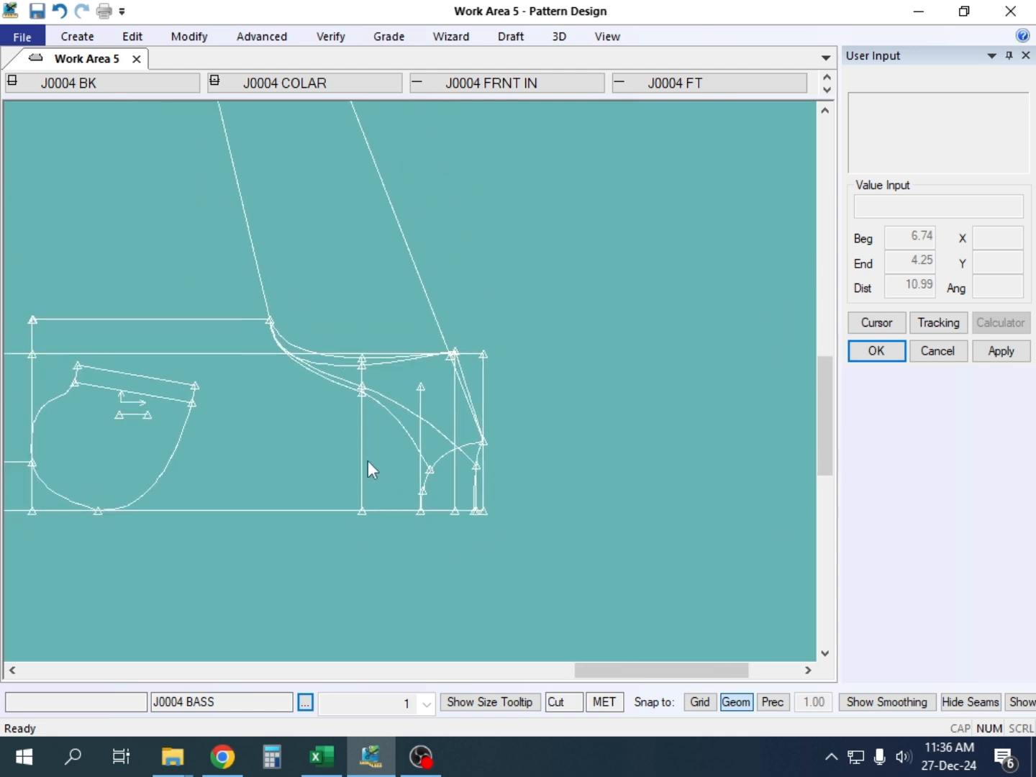
pyautogui.scroll(-4, 365, 459)
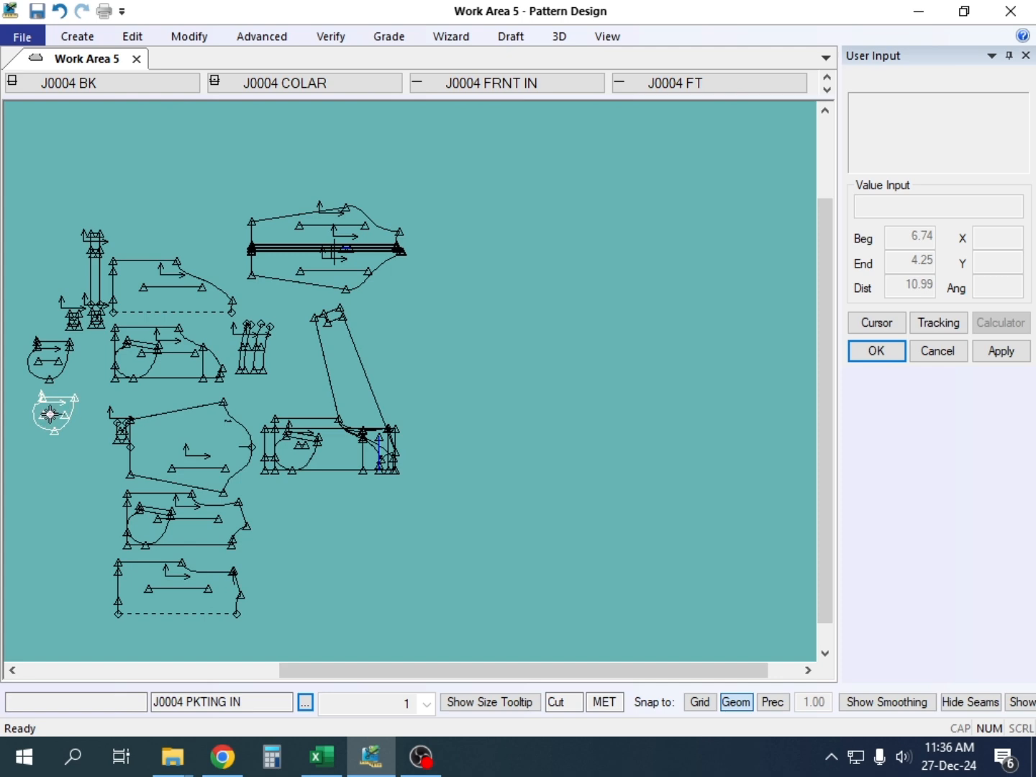
pyautogui.moveTo(55, 411); pyautogui.dragTo(43, 430)
pyautogui.moveTo(56, 357); pyautogui.dragTo(67, 383)
pyautogui.scroll(1, 83, 400)
pyautogui.scroll(5, 93, 377)
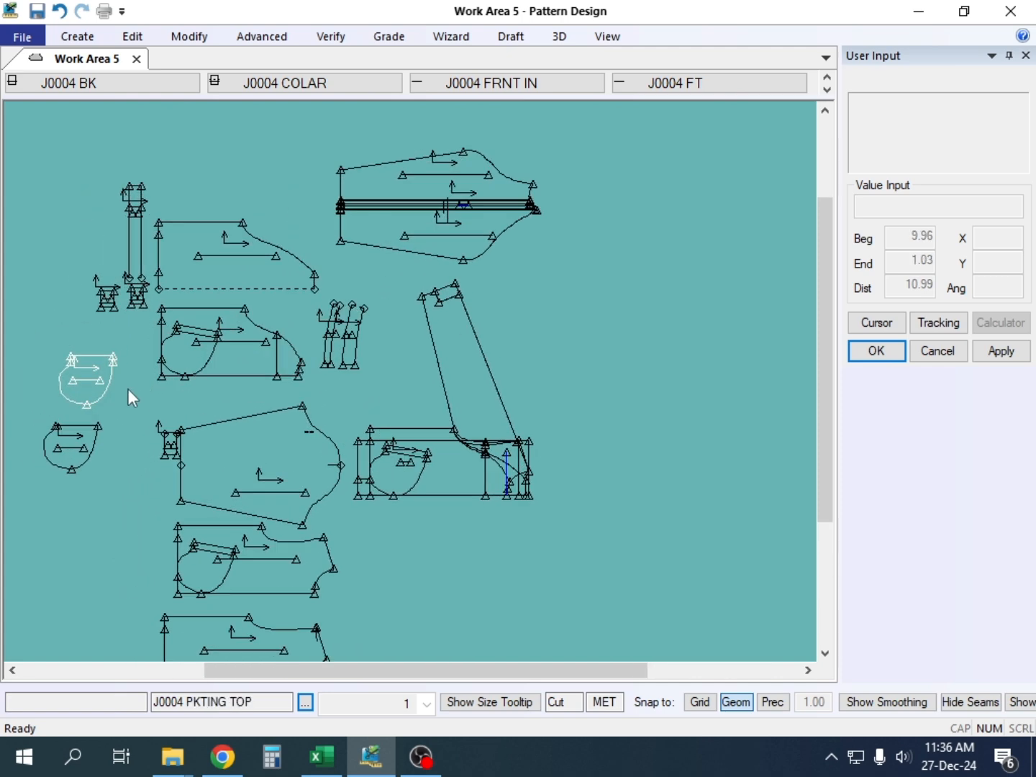
pyautogui.moveTo(87, 387)
pyautogui.mouseDown()
pyautogui.moveTo(233, 347)
pyautogui.moveTo(330, 481)
pyautogui.moveTo(295, 660)
pyautogui.moveTo(278, 150)
pyautogui.moveTo(91, 401)
pyautogui.mouseUp()
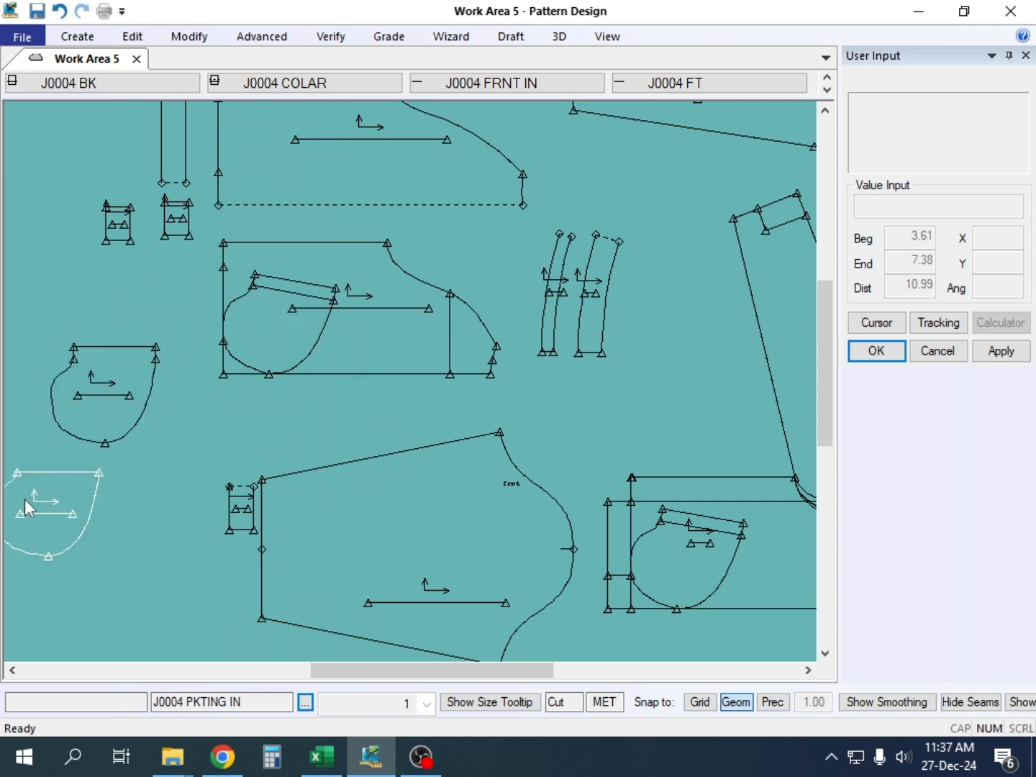
# Step: Move J0004 PKTING IN further into view and bring J0004 PKTING TOP closer to the front piece
pyautogui.moveTo(22, 504); pyautogui.dragTo(84, 504)
pyautogui.scroll(3, 101, 394)
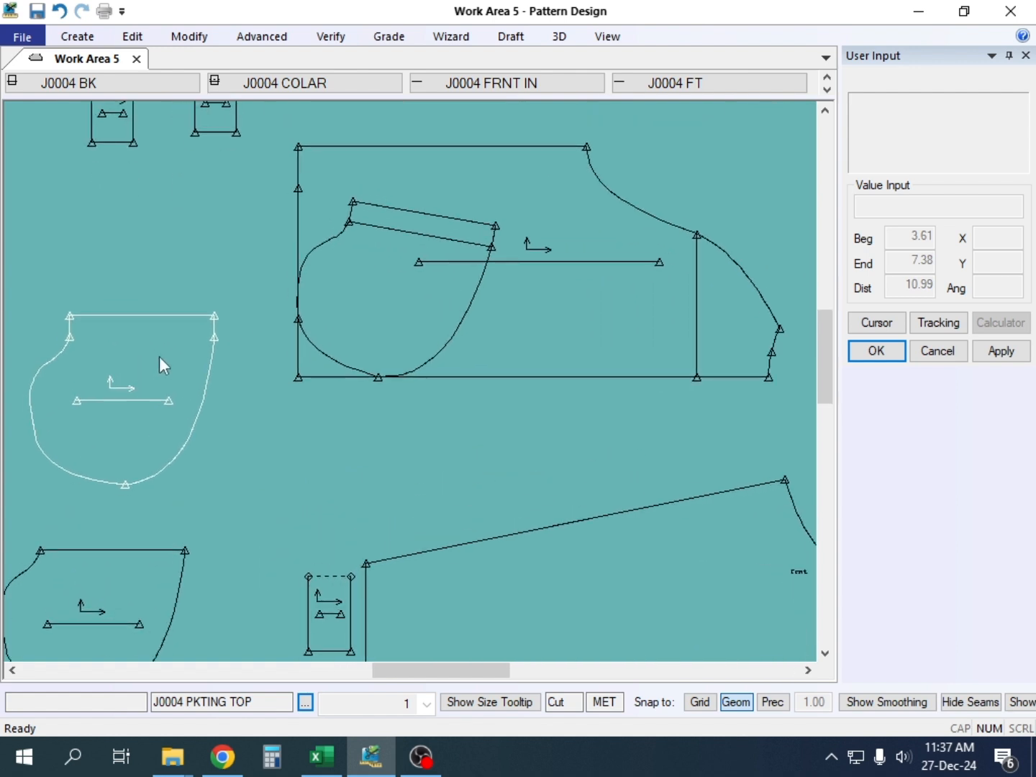
pyautogui.moveTo(172, 363); pyautogui.dragTo(202, 335)
pyautogui.scroll(3, 172, 366)
pyautogui.scroll(-1, 173, 358)
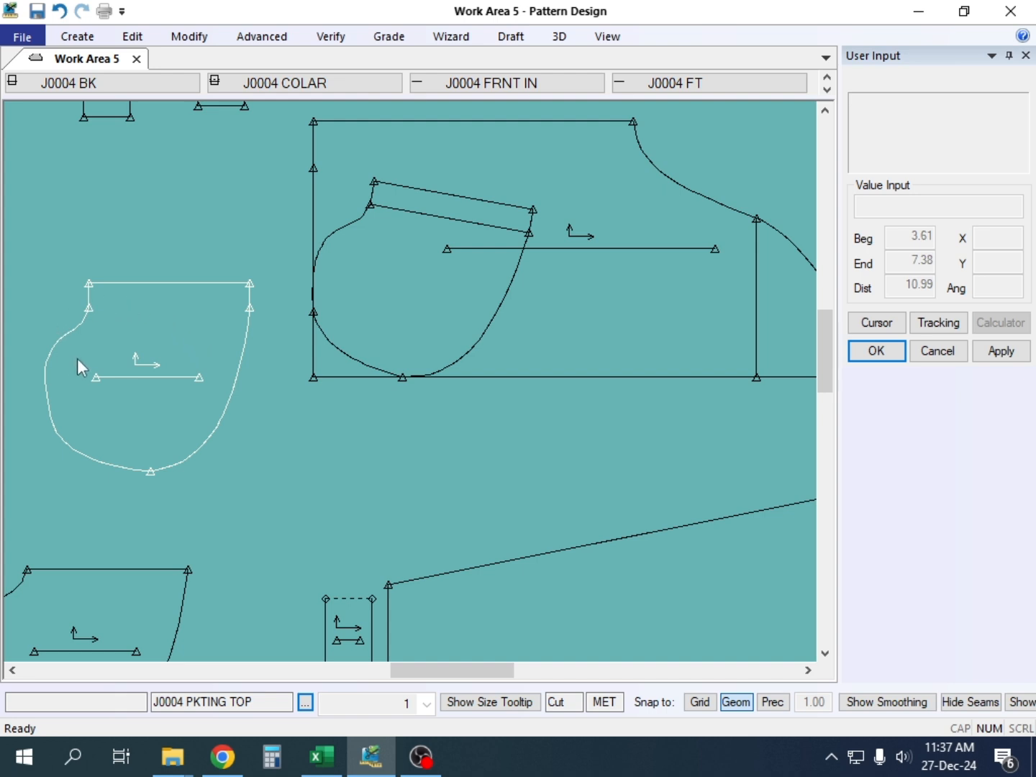
# Step: Shift the J0004 FT front piece away from the pocketing and nudge J0004 PKTING TOP into the freed space
pyautogui.click(328, 364)
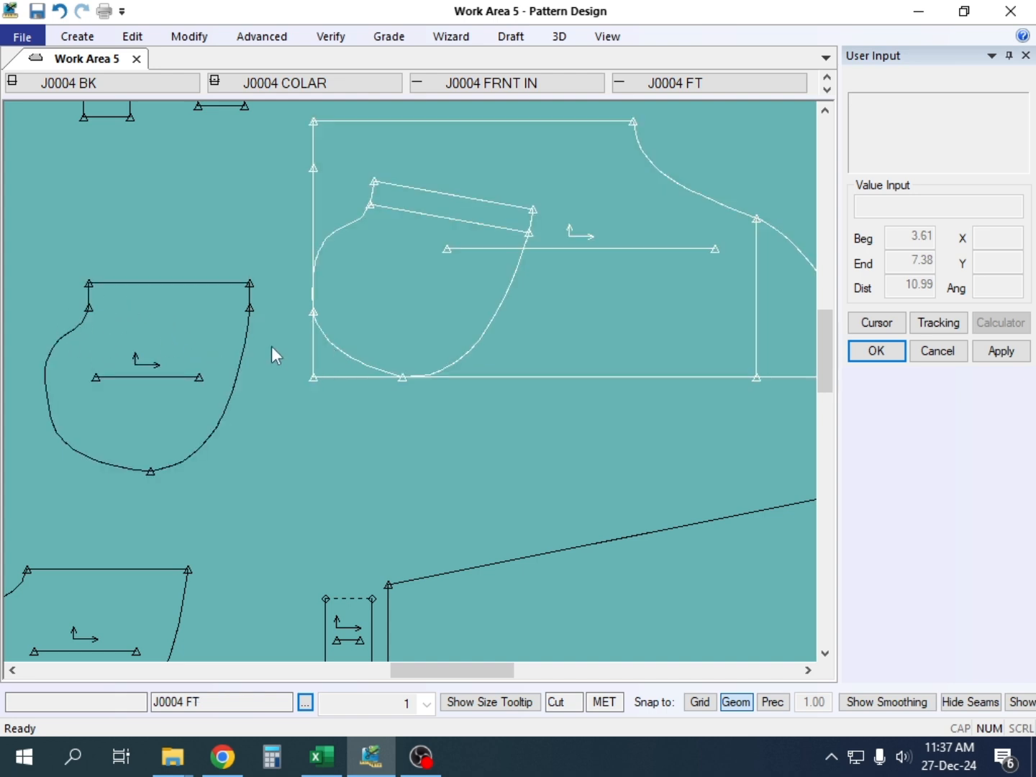
pyautogui.click(172, 283)
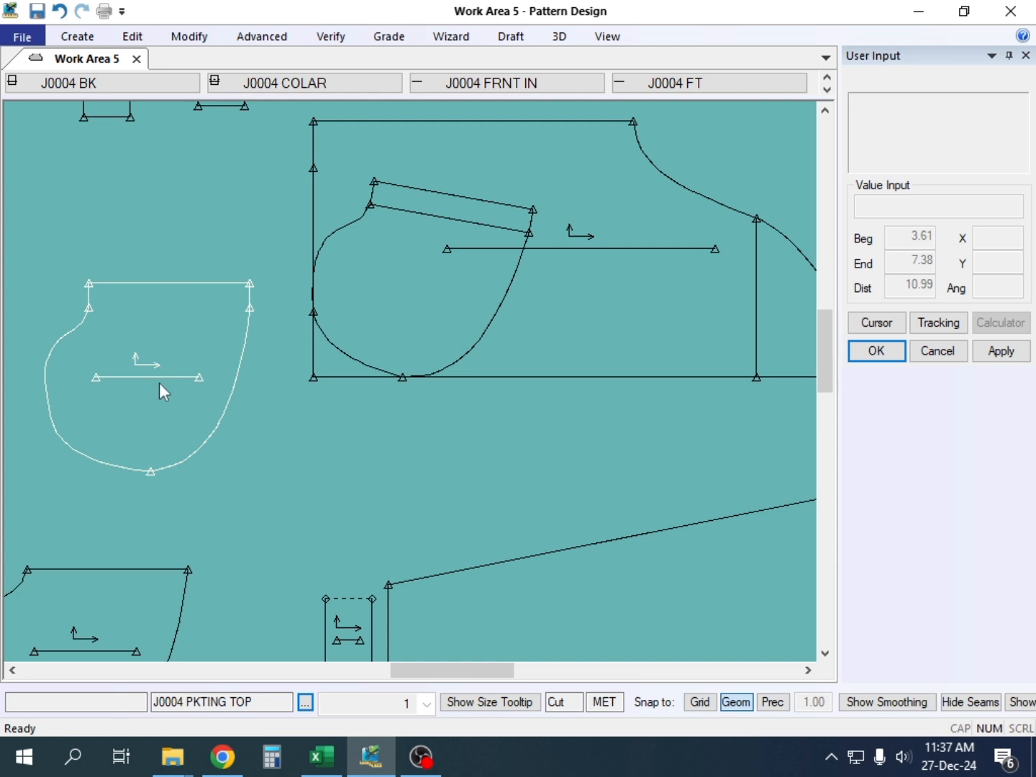
pyautogui.click(527, 295)
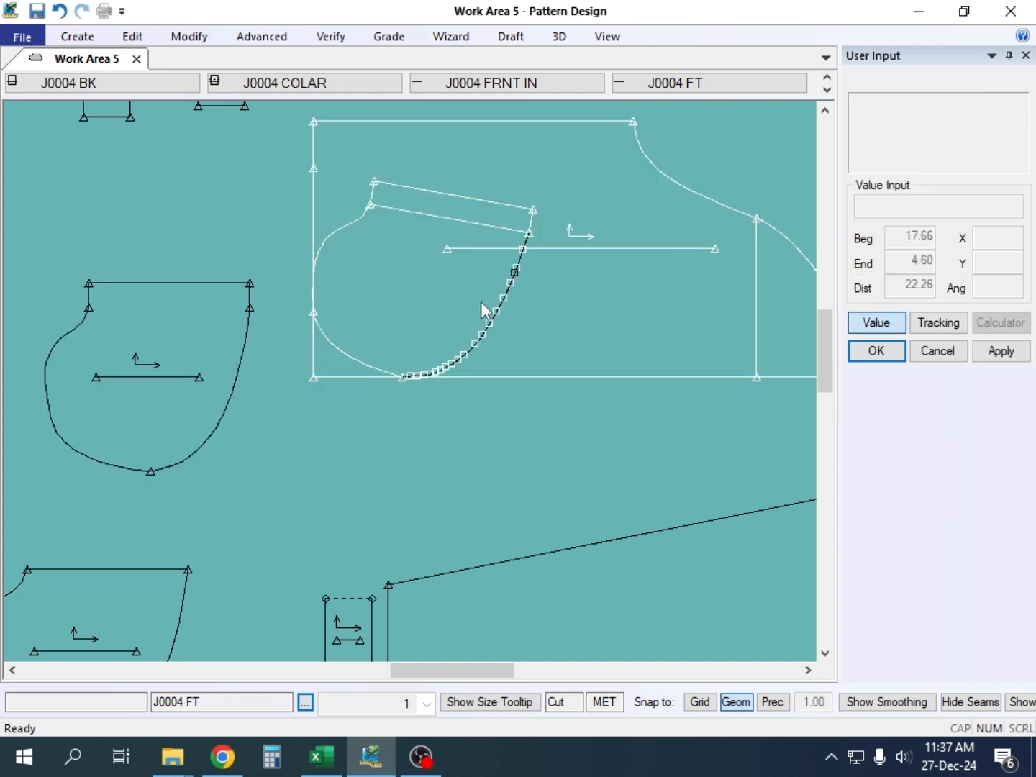
pyautogui.moveTo(481, 297); pyautogui.dragTo(543, 311)
pyautogui.click(204, 376)
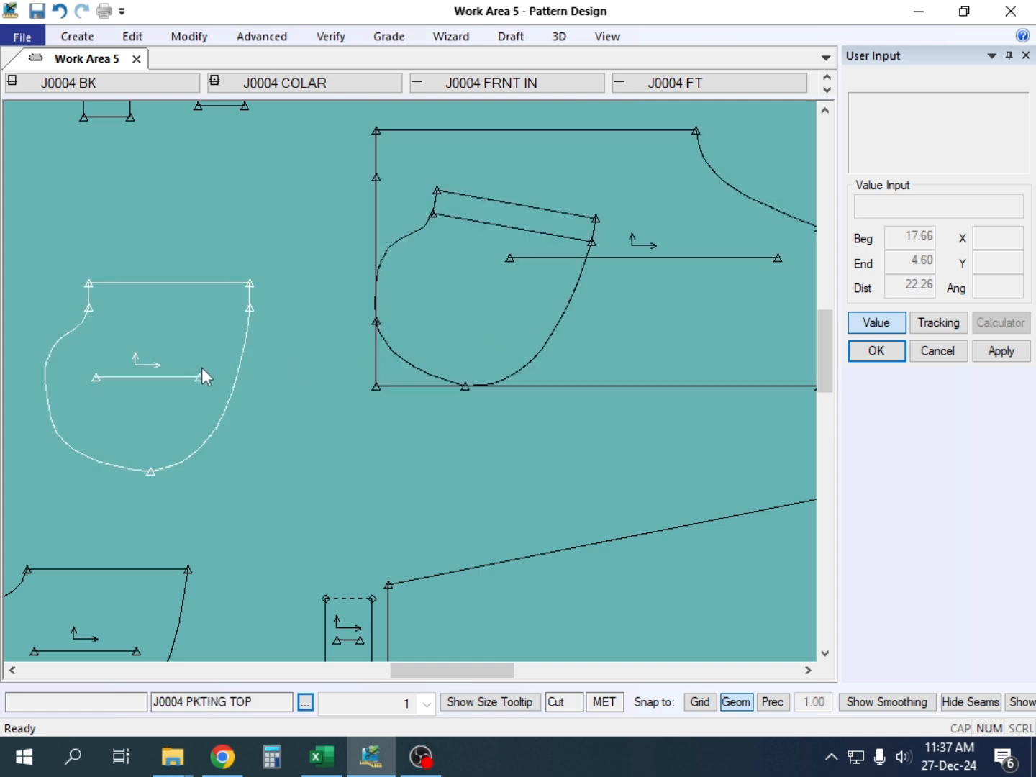
pyautogui.moveTo(203, 376); pyautogui.dragTo(225, 407)
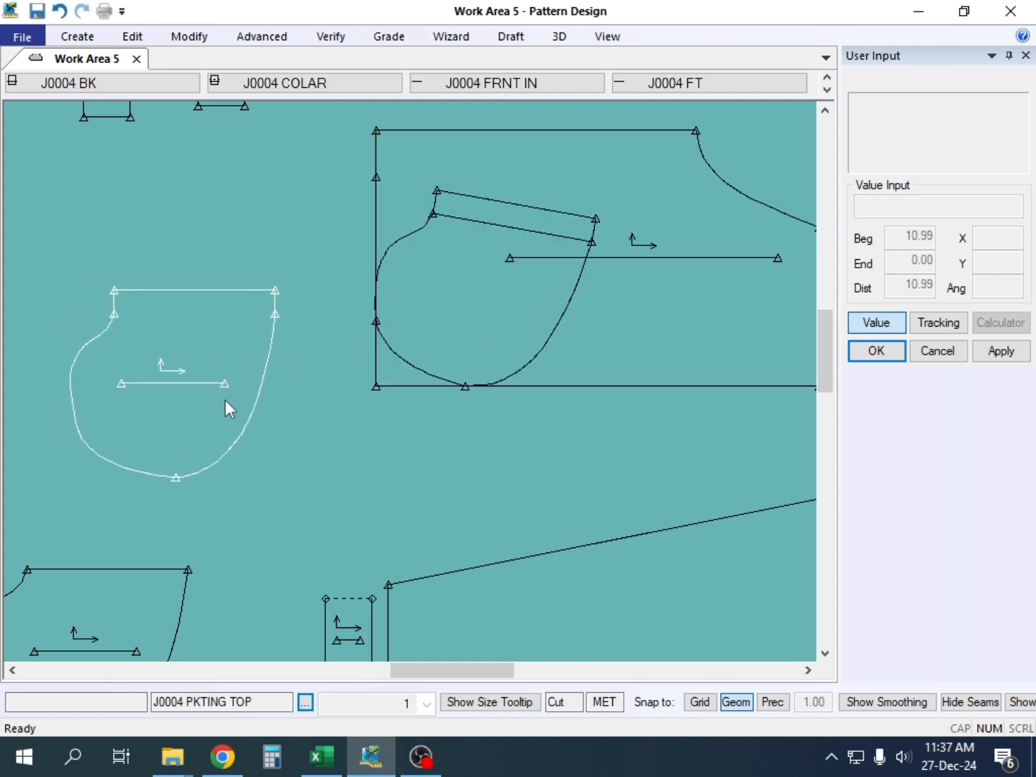
# Step: Add one even offset of the J0004 PKTING TOP piece's upper straight edge as an internal line inside the piece
pyautogui.press('o')
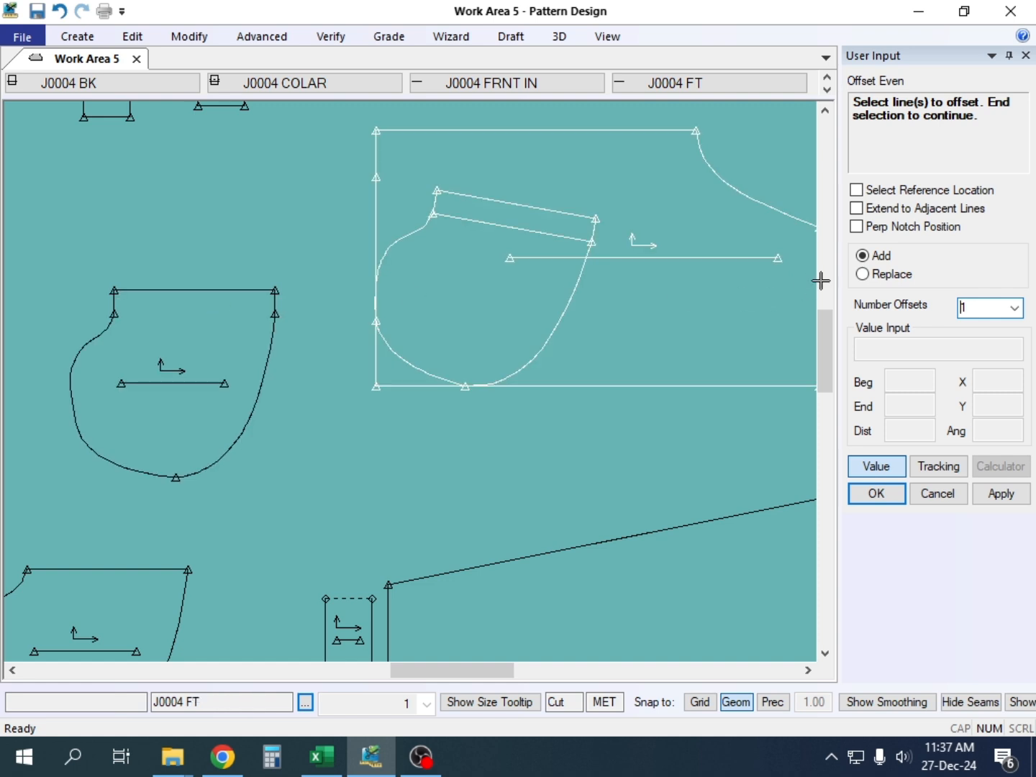
pyautogui.click(217, 290)
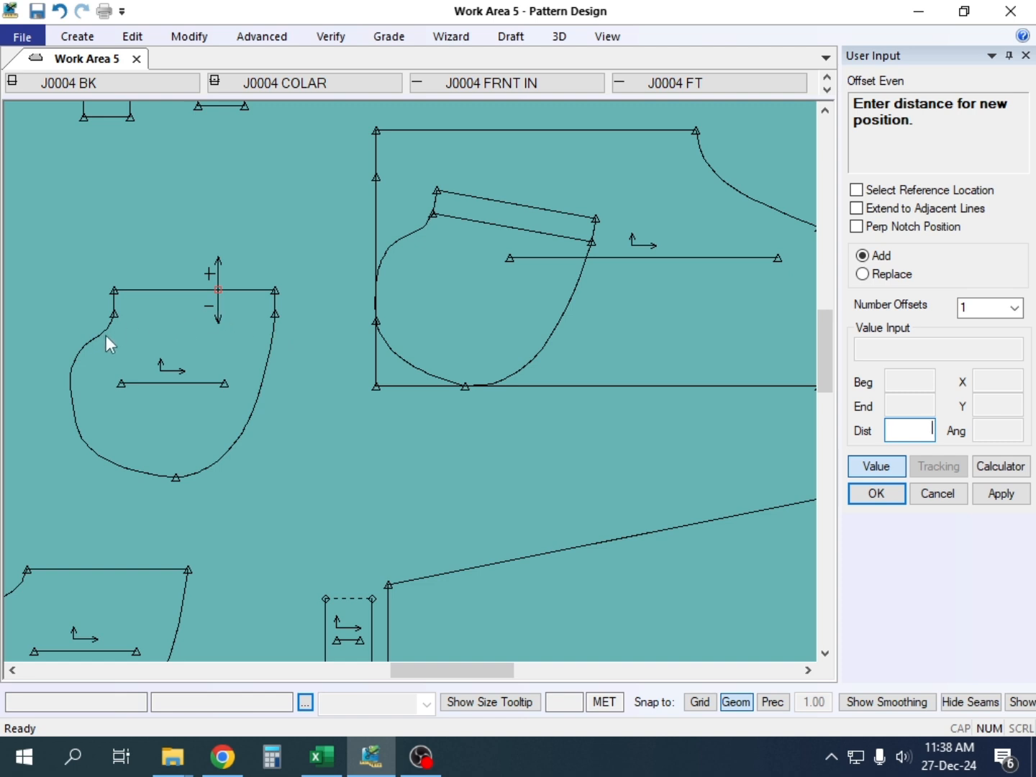
pyautogui.click(231, 299)
pyautogui.press('Return')
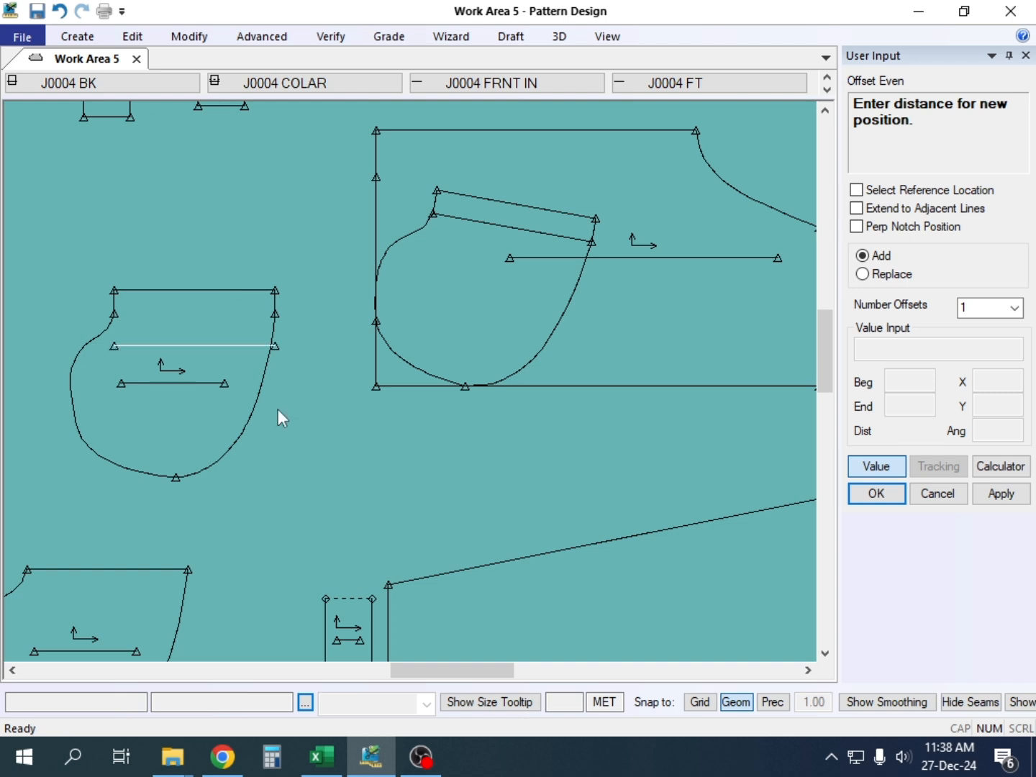
pyautogui.rightClick(187, 262)
pyautogui.click(190, 269)
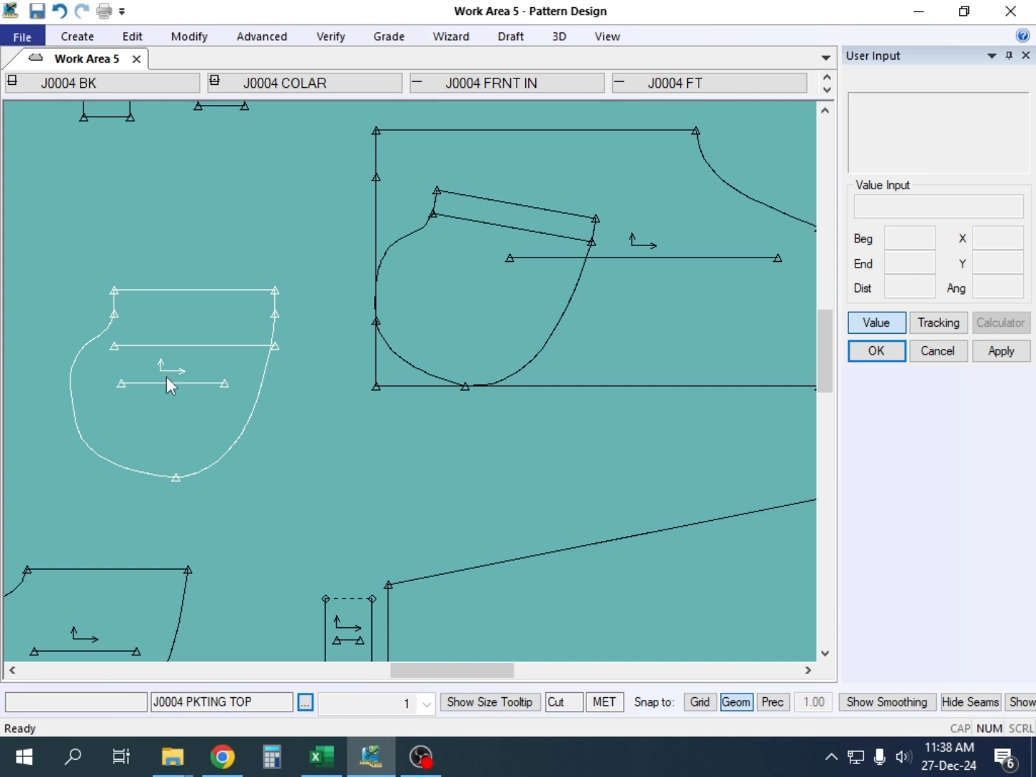
# Step: Trace the section of J0004 PKTING TOP between its upper edge and the internal offset line, and place it as a separate piece below
pyautogui.press('t')
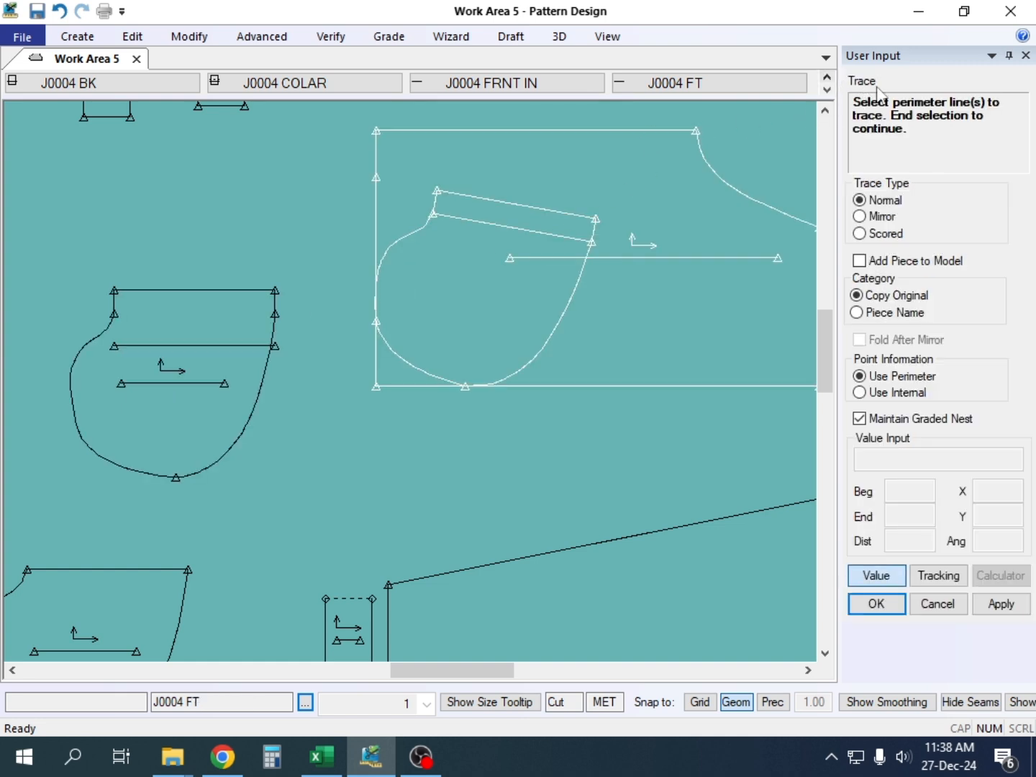
pyautogui.click(206, 346)
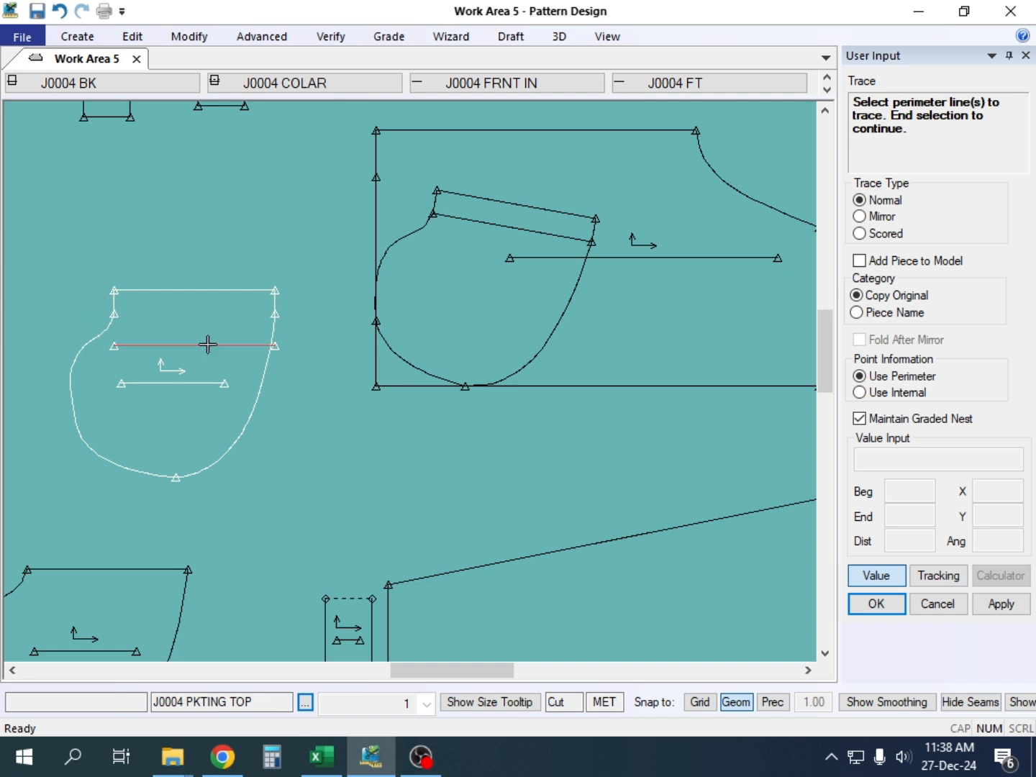
pyautogui.click(109, 327)
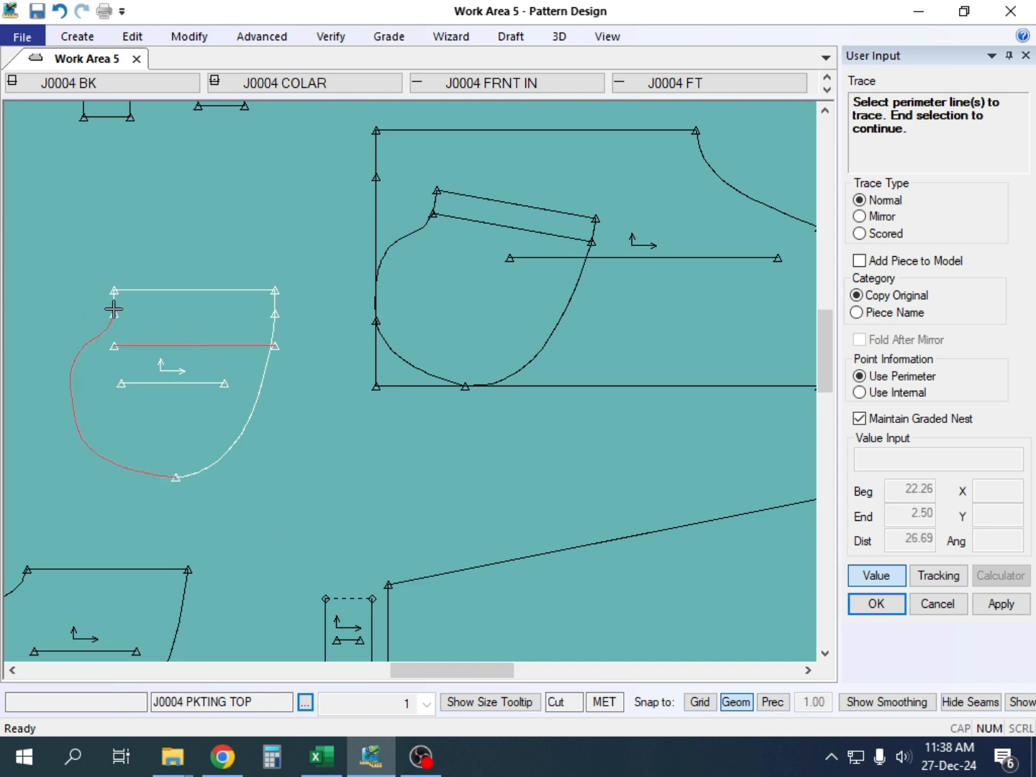
pyautogui.click(114, 302)
pyautogui.click(140, 290)
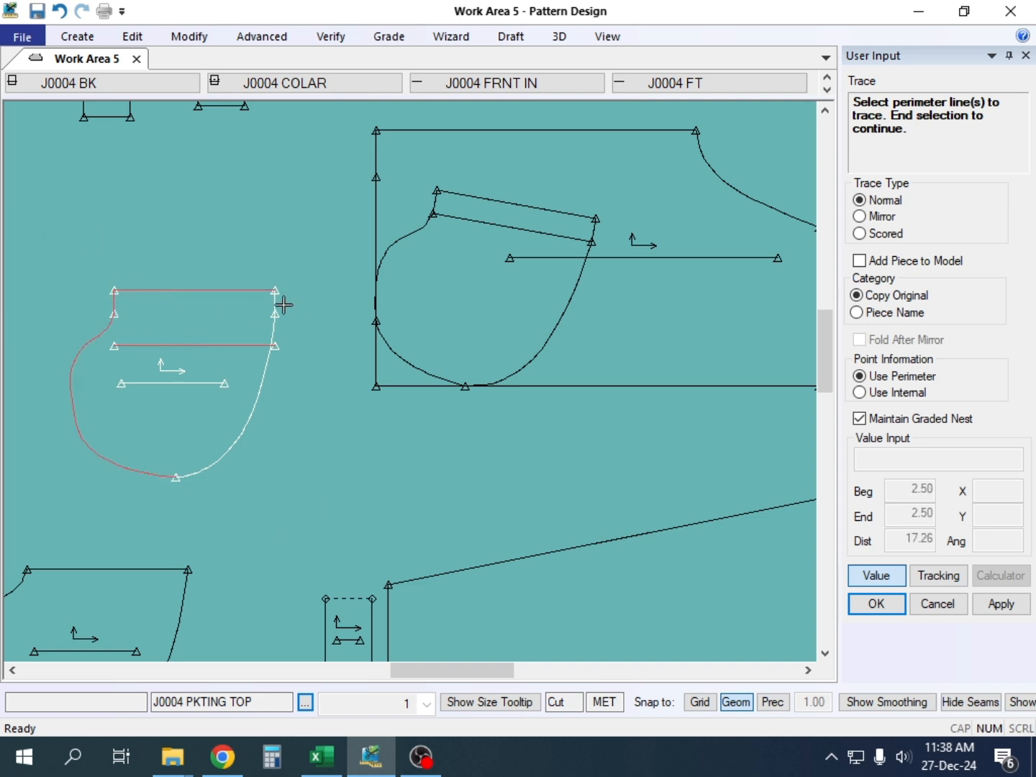
pyautogui.click(274, 303)
pyautogui.click(274, 327)
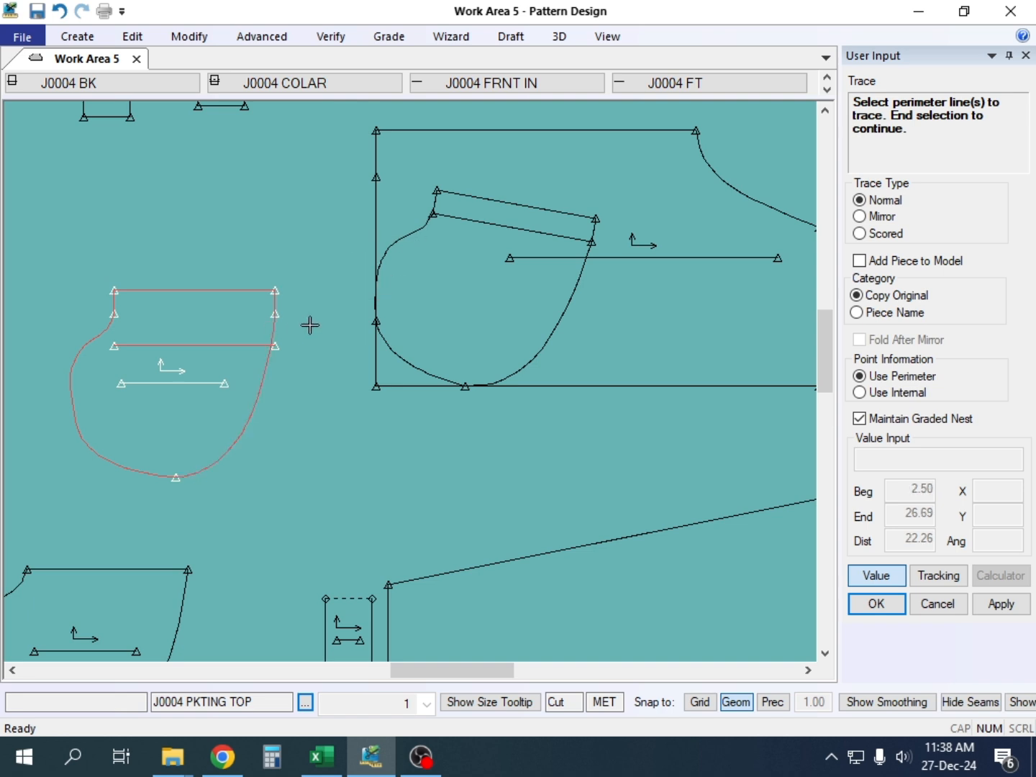
pyautogui.rightClick(309, 324)
pyautogui.click(317, 328)
pyautogui.rightClick(298, 343)
pyautogui.click(309, 352)
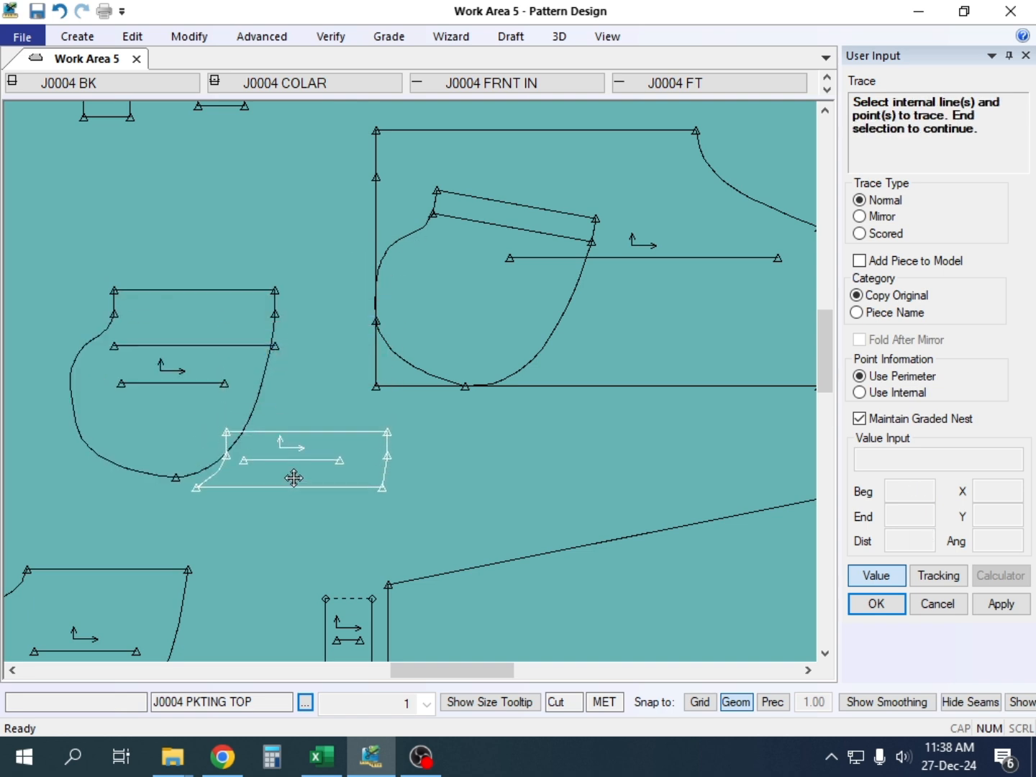
pyautogui.click(354, 492)
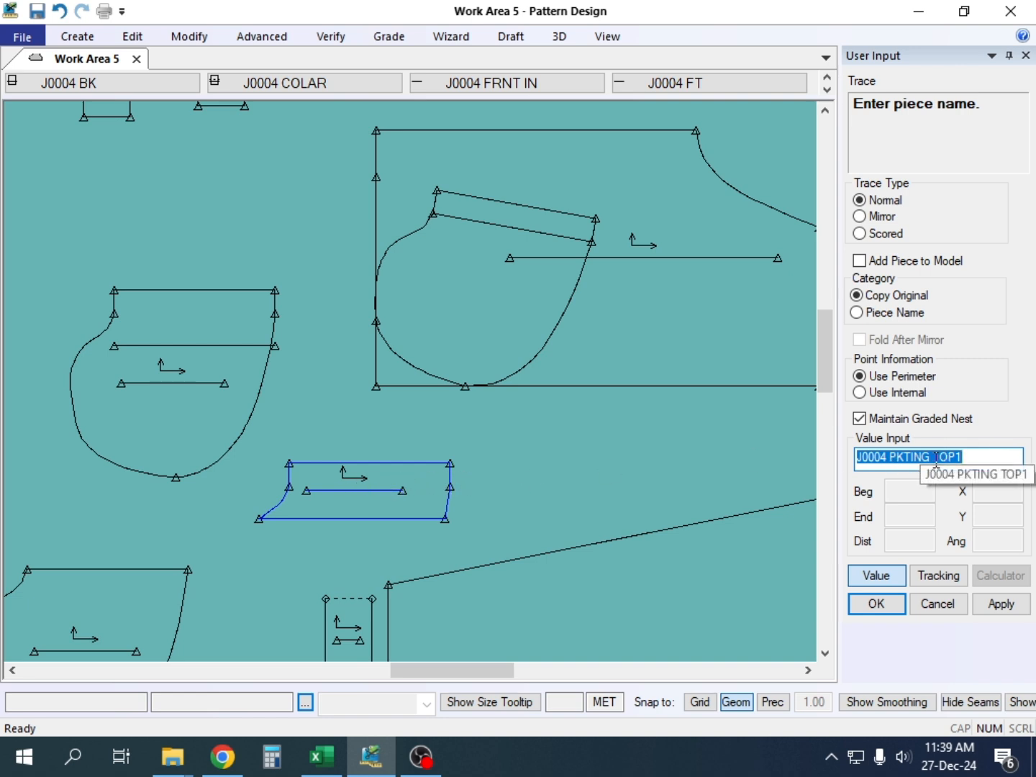
# Step: Name the traced piece J0004 PKT facing and finish the Trace command
pyautogui.click(974, 454)
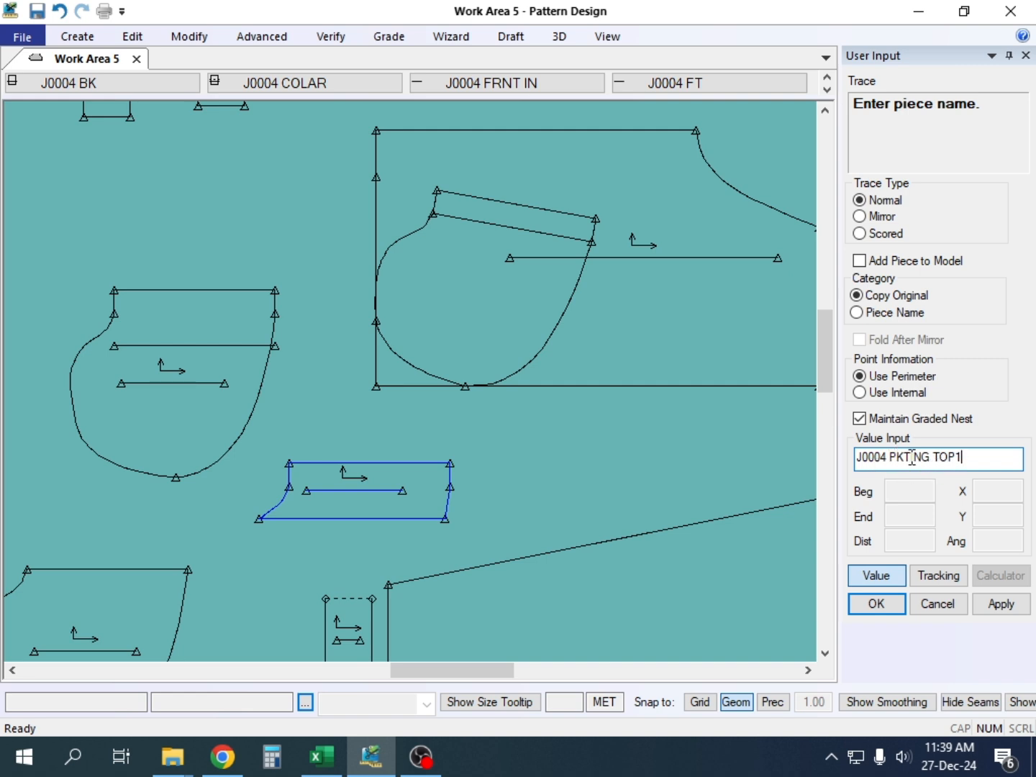
pyautogui.moveTo(912, 457); pyautogui.dragTo(967, 458)
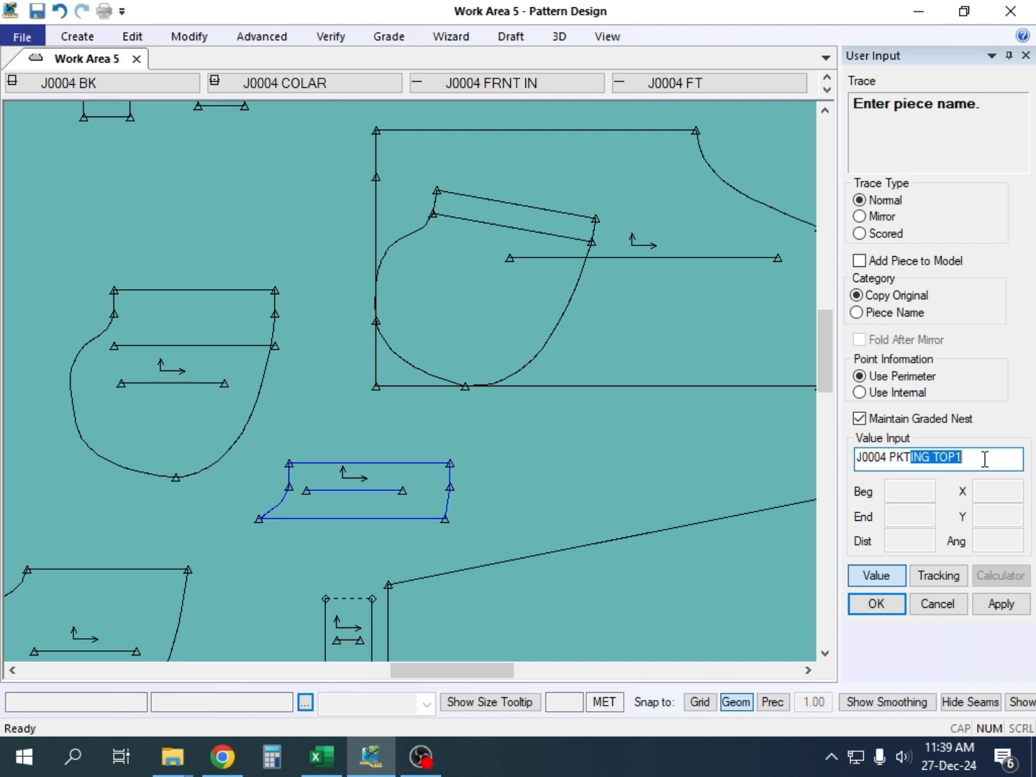
pyautogui.press('BackSpace')
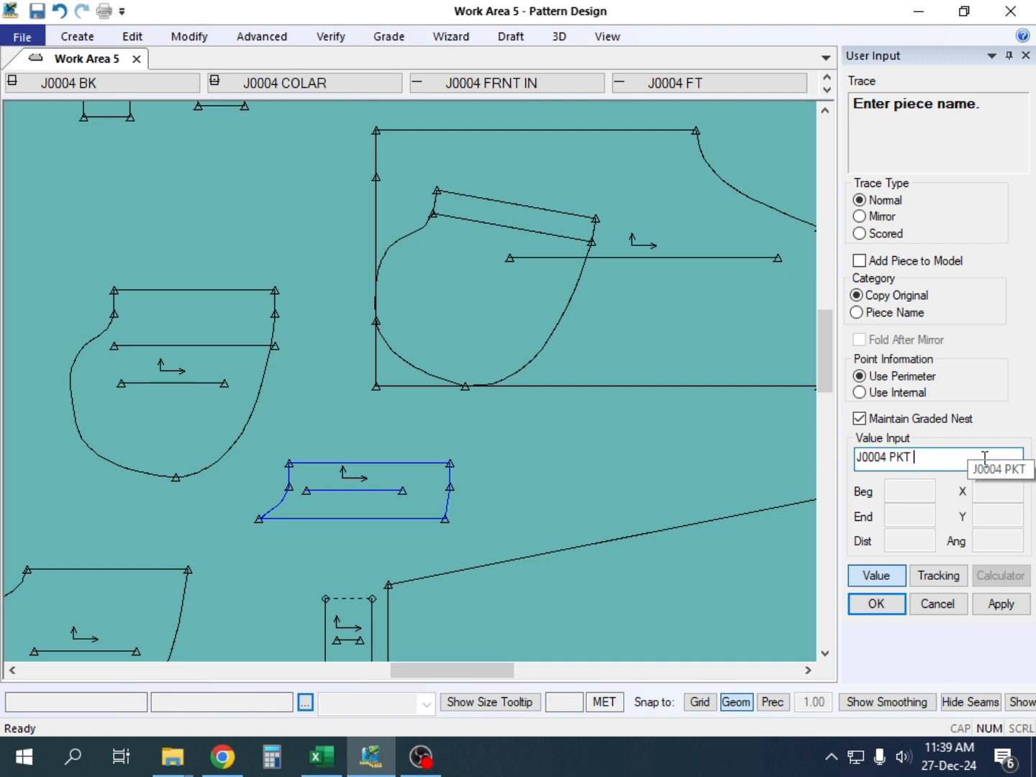
pyautogui.write('fa')
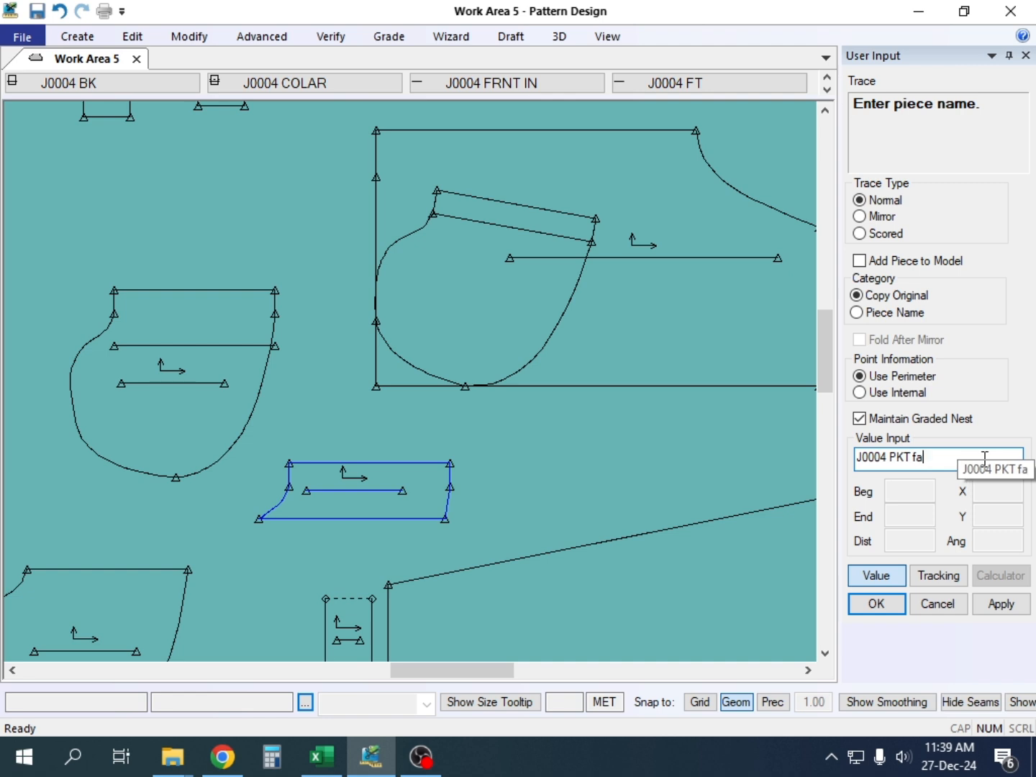
pyautogui.write('cin')
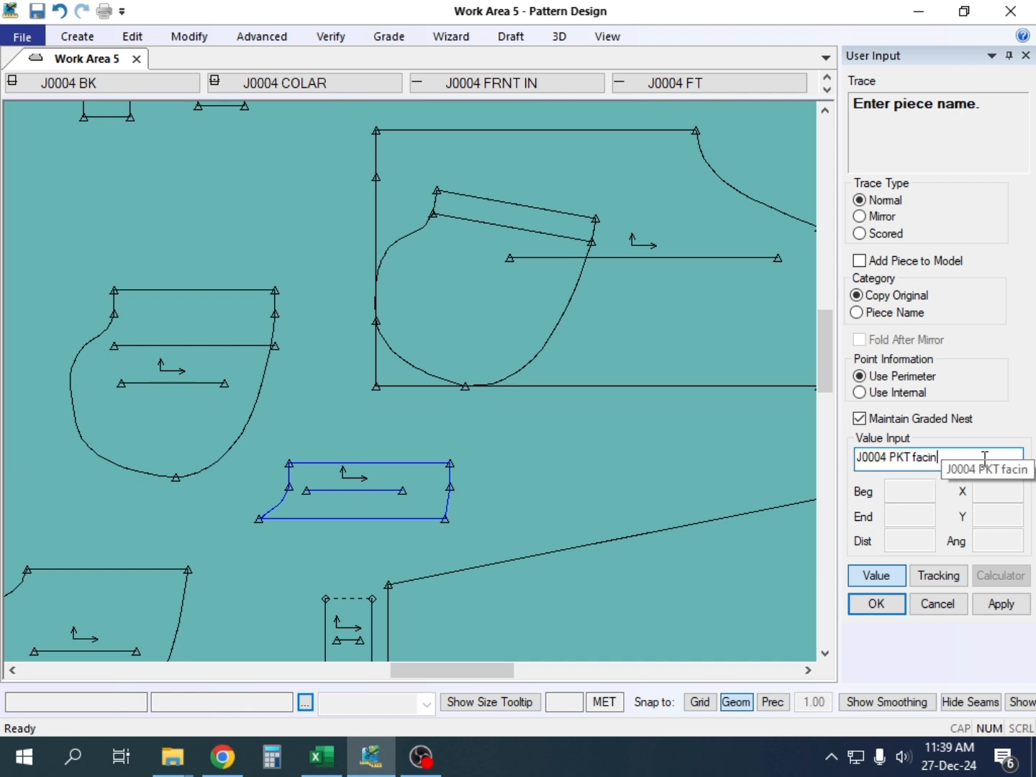
pyautogui.write('g')
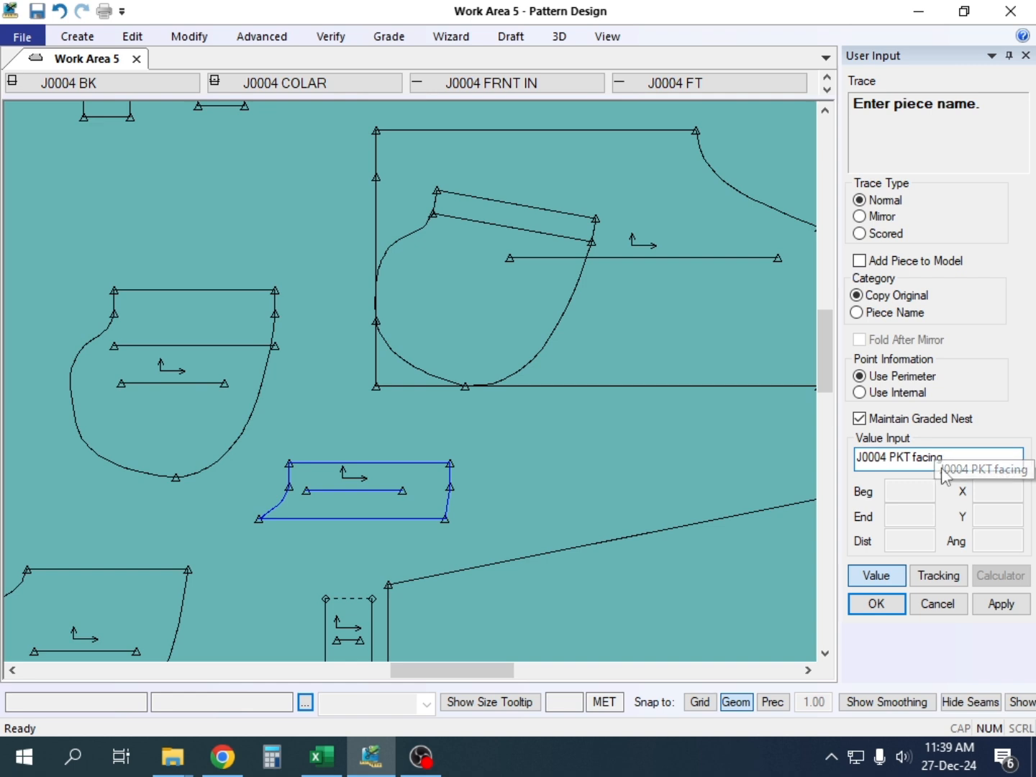
pyautogui.click(876, 604)
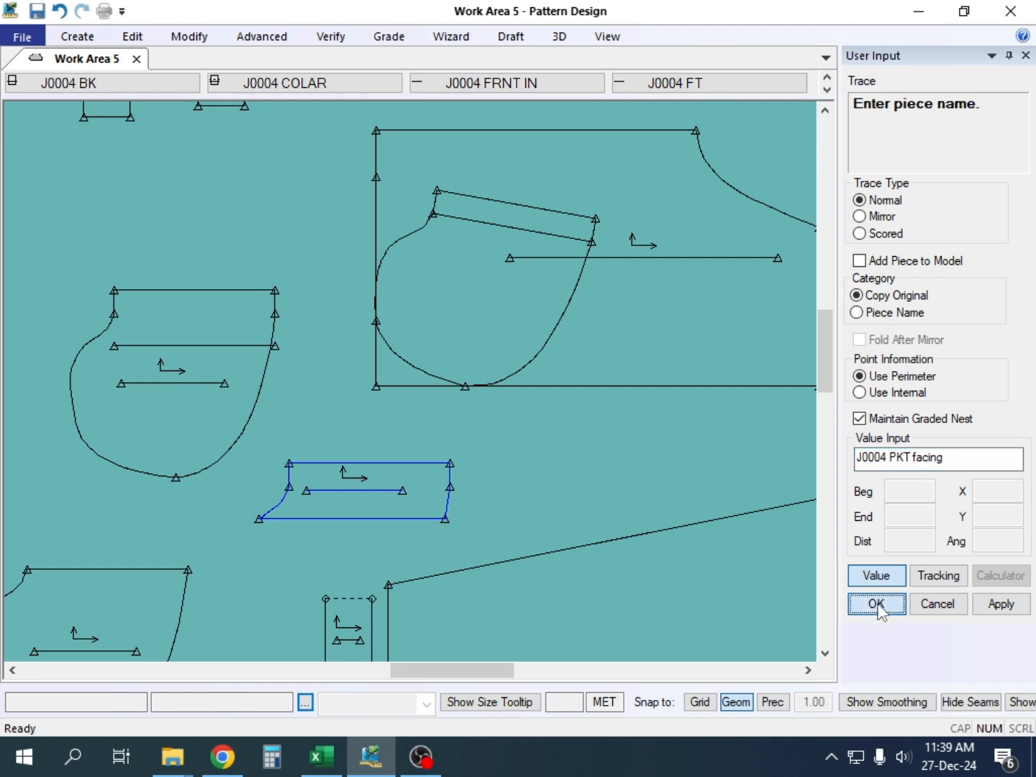
pyautogui.rightClick(263, 244)
pyautogui.click(265, 239)
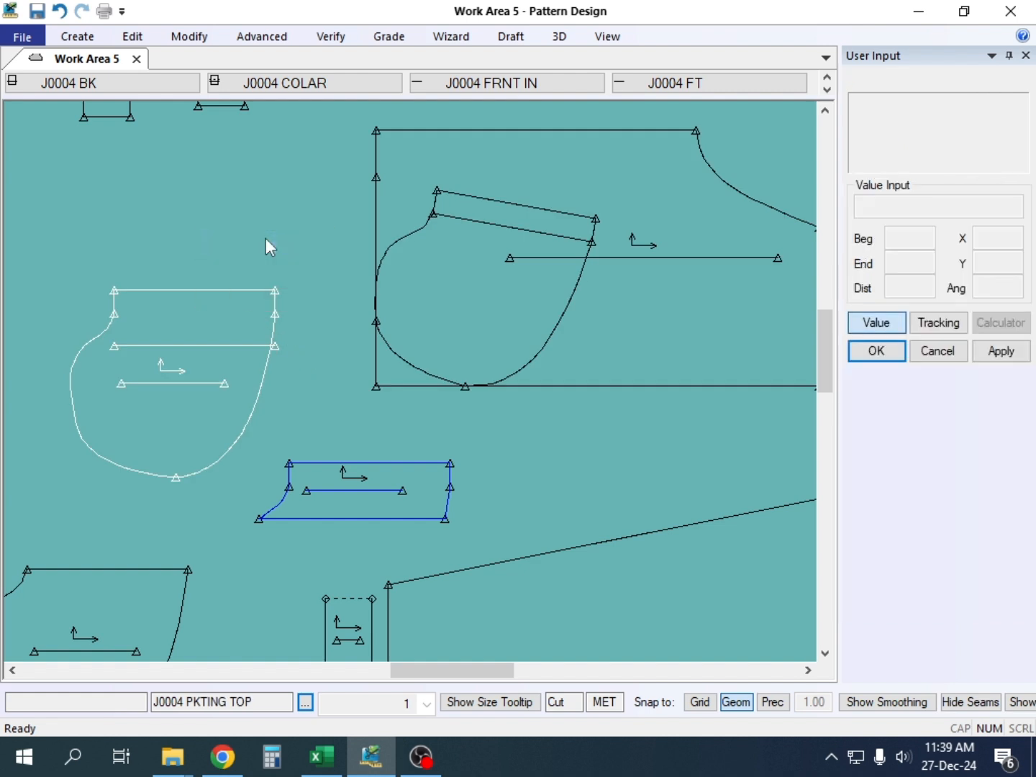
# Step: Reposition J0004 PKTING TOP slightly between the front piece and the new facing piece
pyautogui.scroll(1, 398, 481)
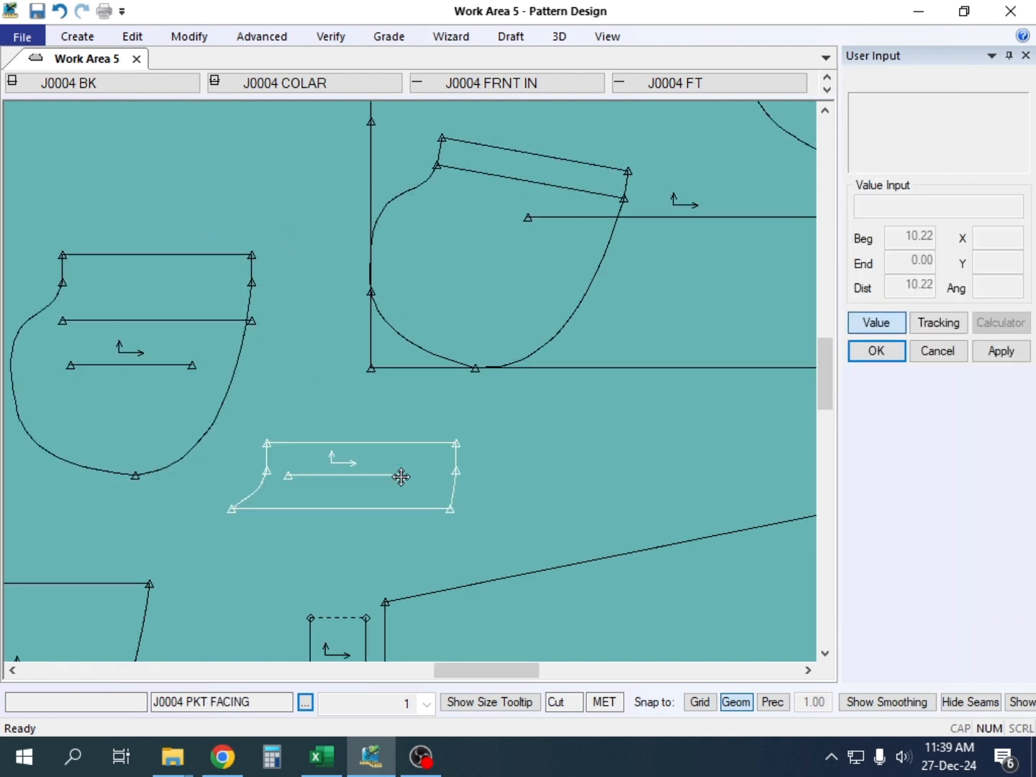
pyautogui.click(399, 476)
pyautogui.scroll(1, 197, 372)
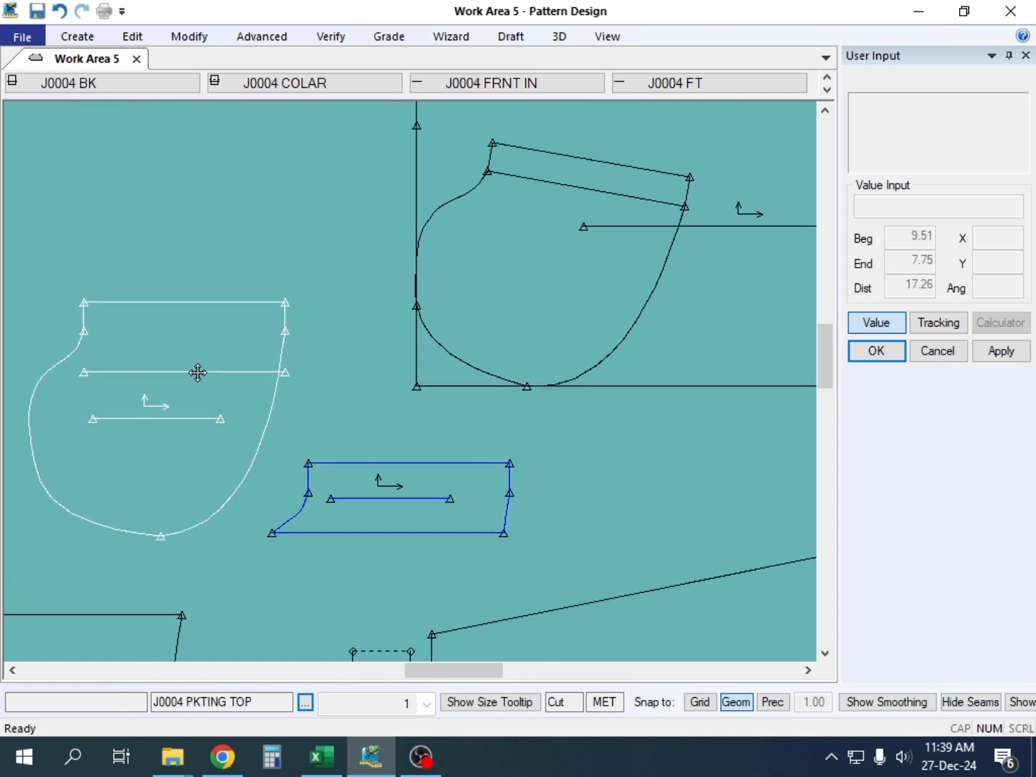
pyautogui.scroll(1, 198, 373)
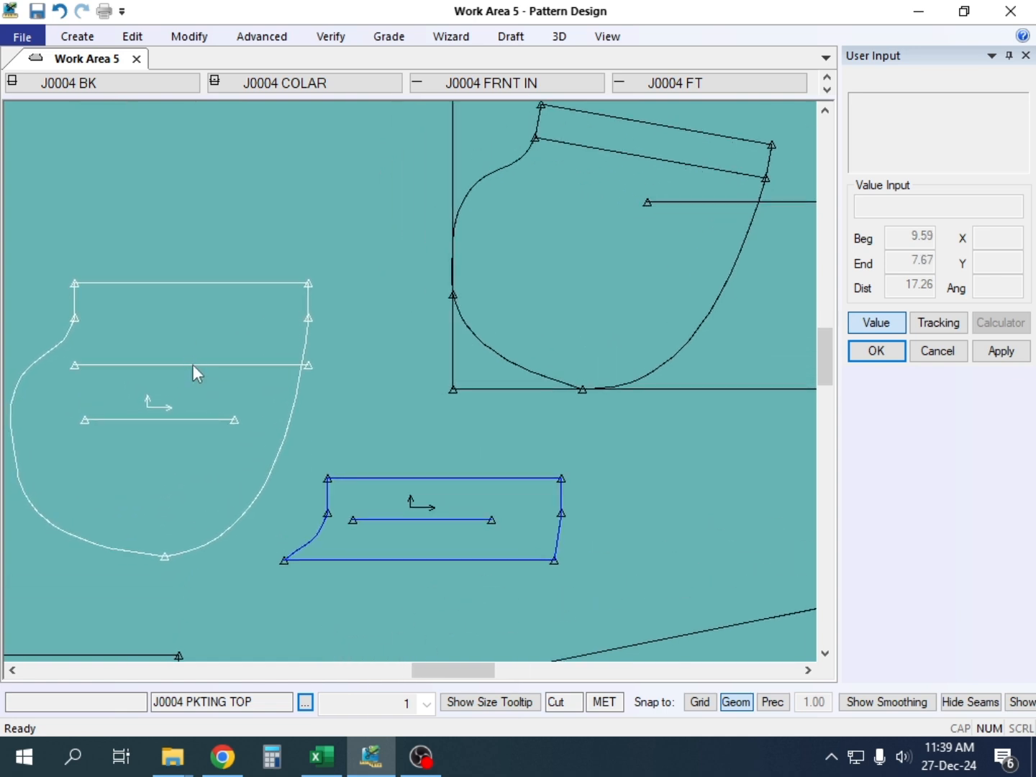
pyautogui.moveTo(211, 321); pyautogui.dragTo(226, 299)
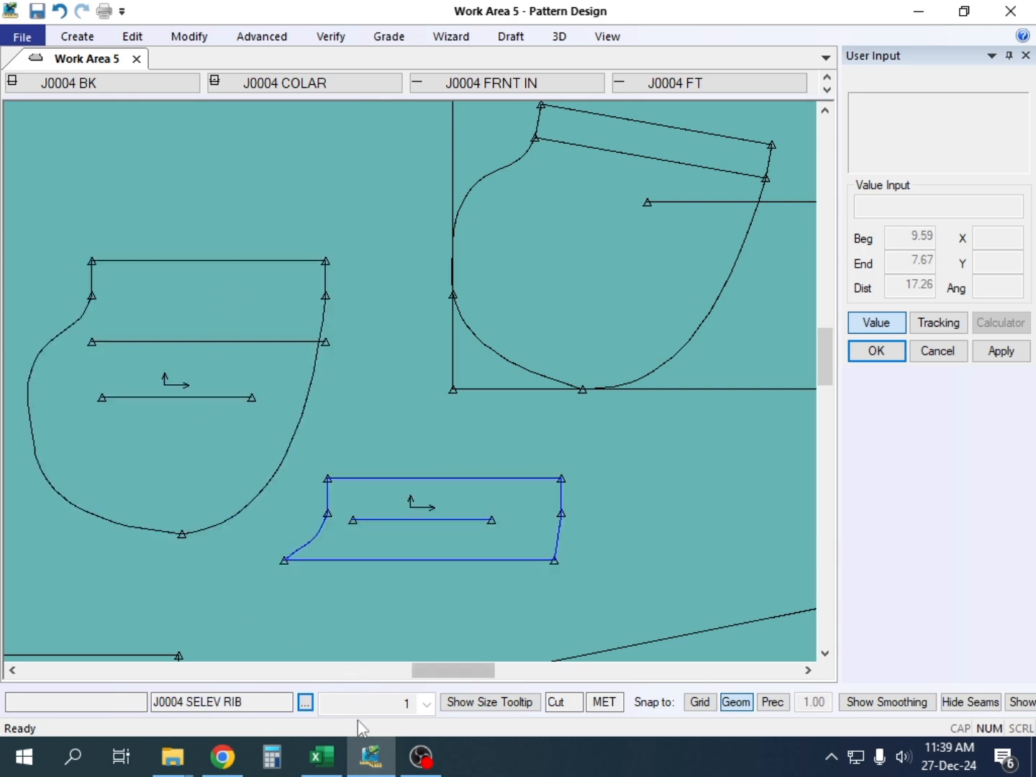
# Step: Switch to the Jecket workbook in Excel and look up the size M welt pocket width in the measurement chart
pyautogui.click(325, 754)
pyautogui.scroll(-4, 356, 561)
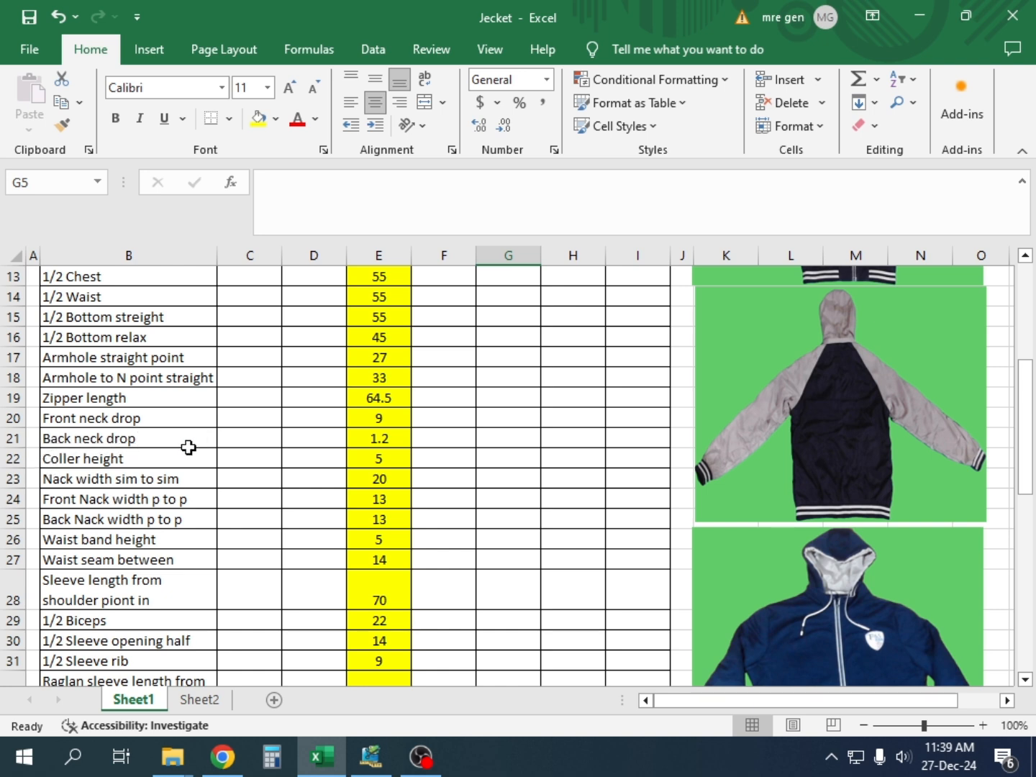
pyautogui.scroll(1, 259, 488)
pyautogui.scroll(3, 259, 487)
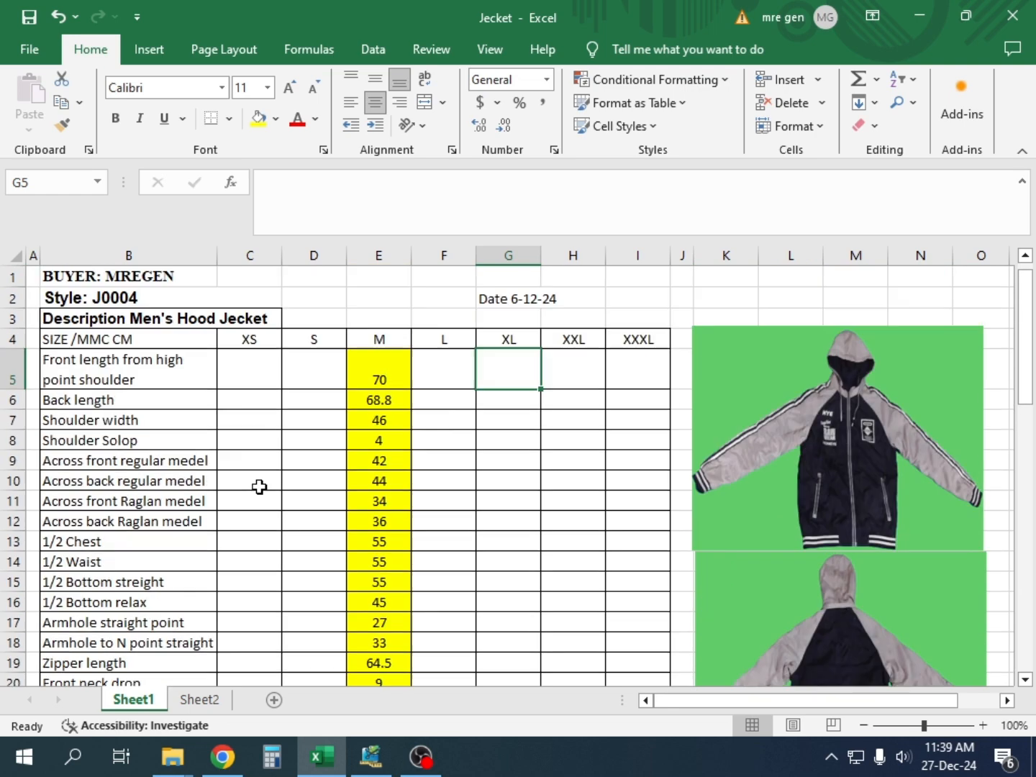
pyautogui.scroll(-3, 259, 488)
pyautogui.scroll(-3, 398, 388)
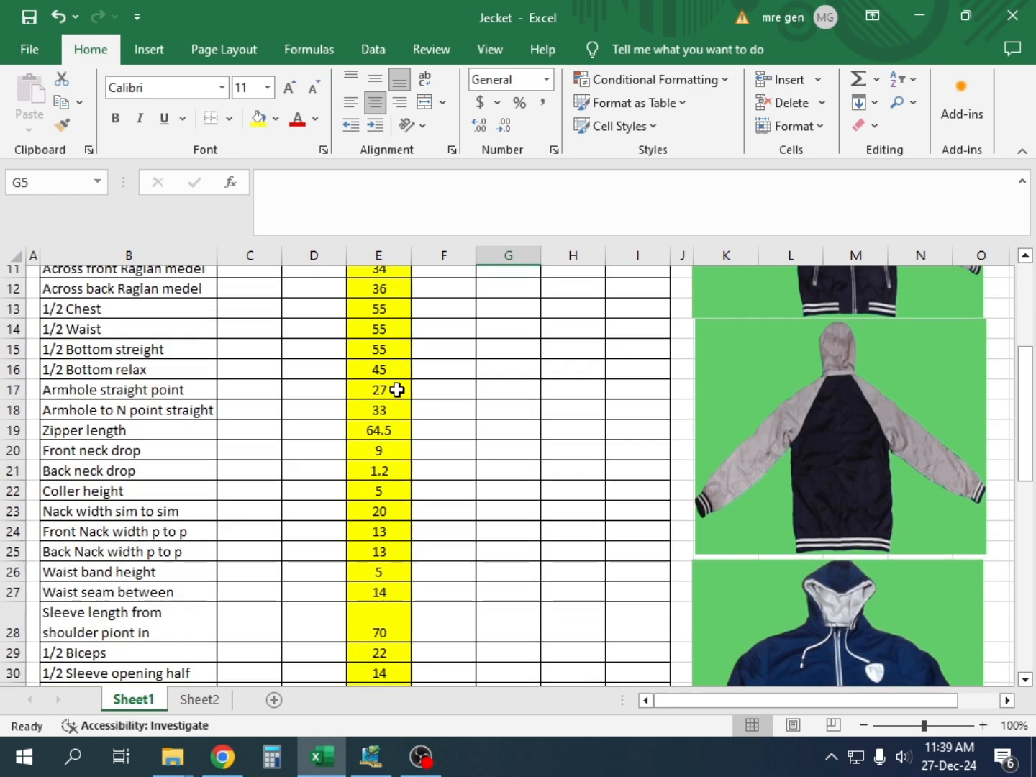
pyautogui.scroll(-2, 398, 495)
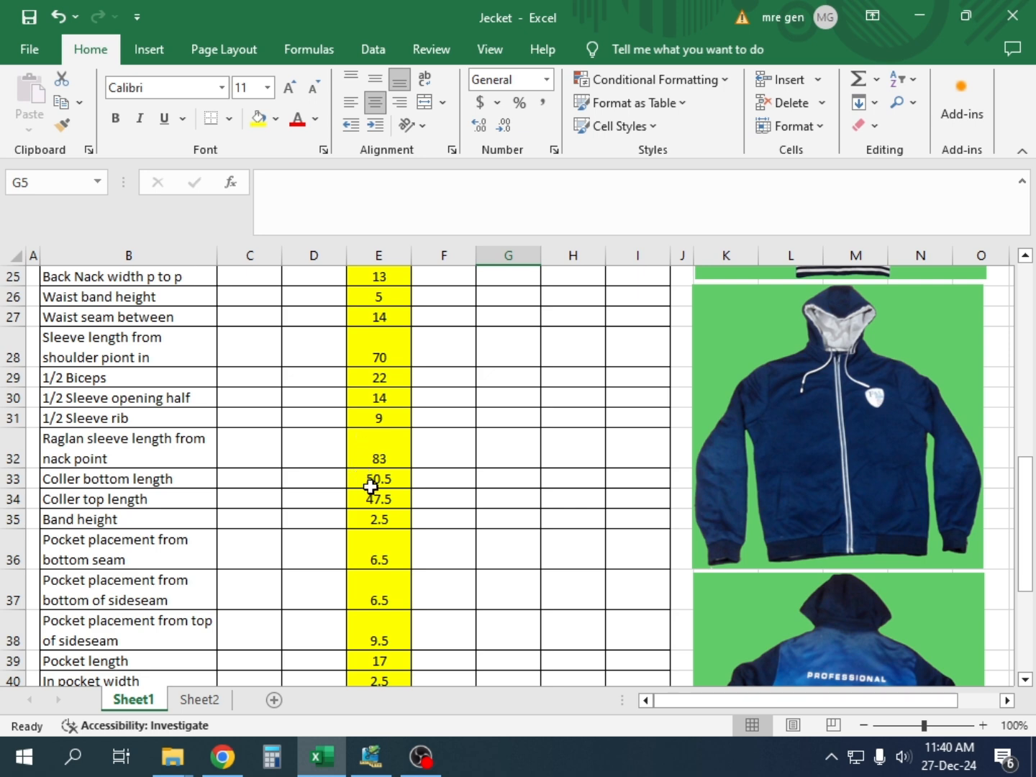
pyautogui.scroll(-2, 374, 488)
pyautogui.scroll(-2, 373, 500)
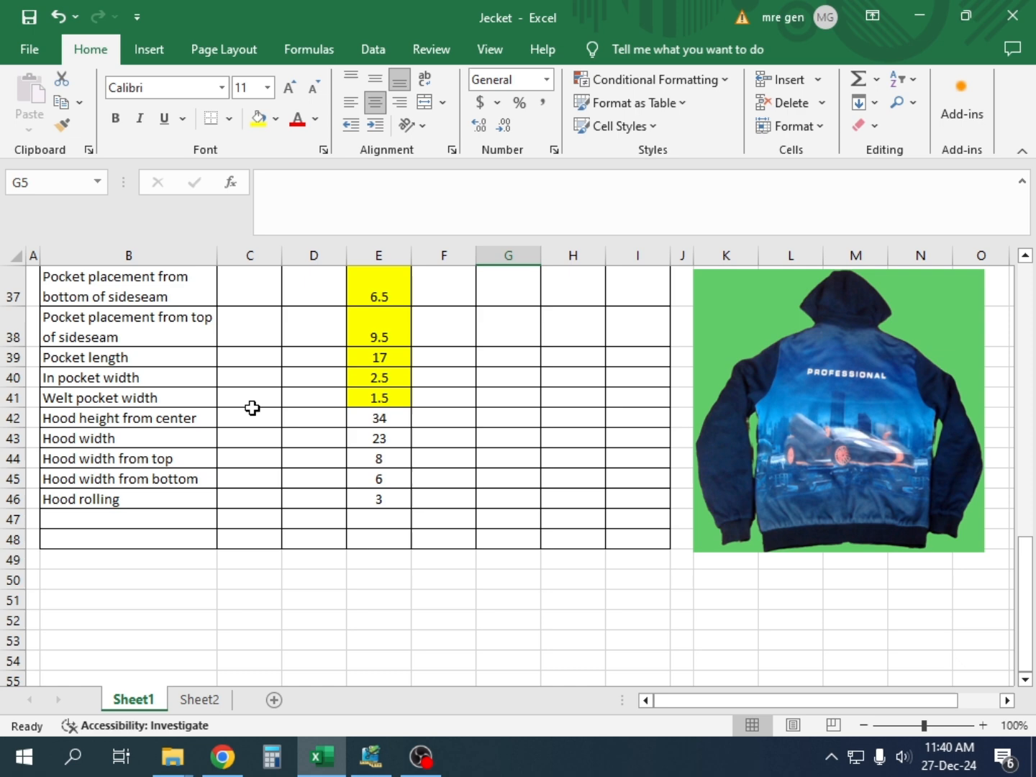
pyautogui.click(374, 402)
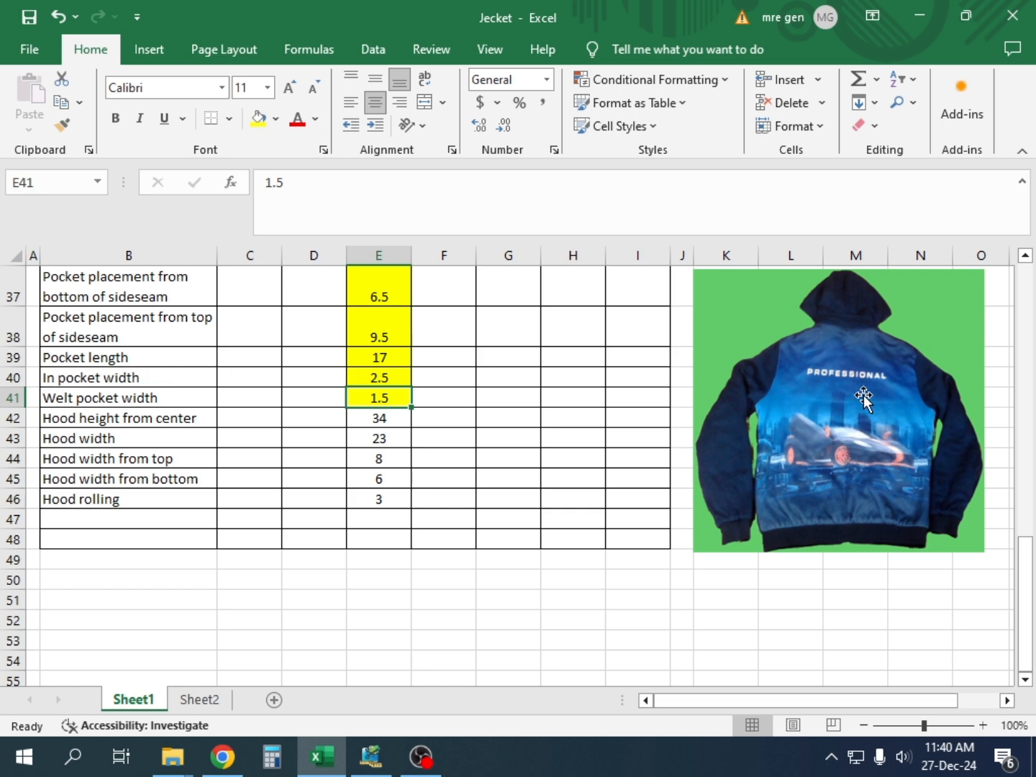
# Step: Examine the jacket photos beside the measurement chart to compare the pocket styles
pyautogui.scroll(7, 793, 474)
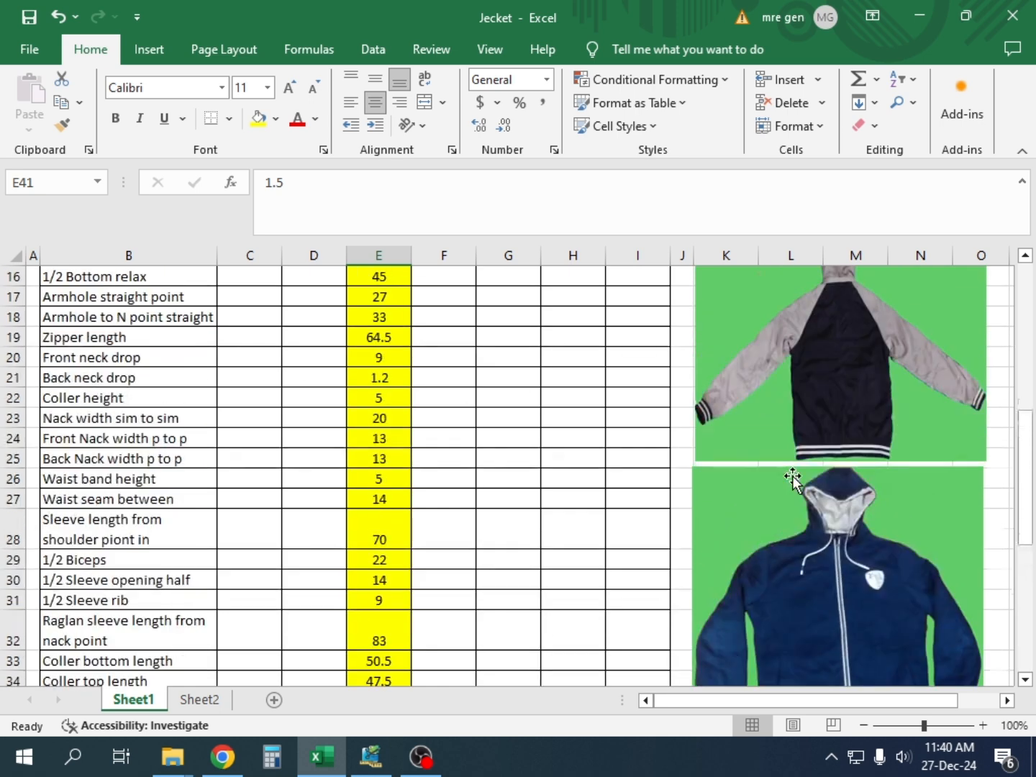
pyautogui.scroll(-4, 795, 476)
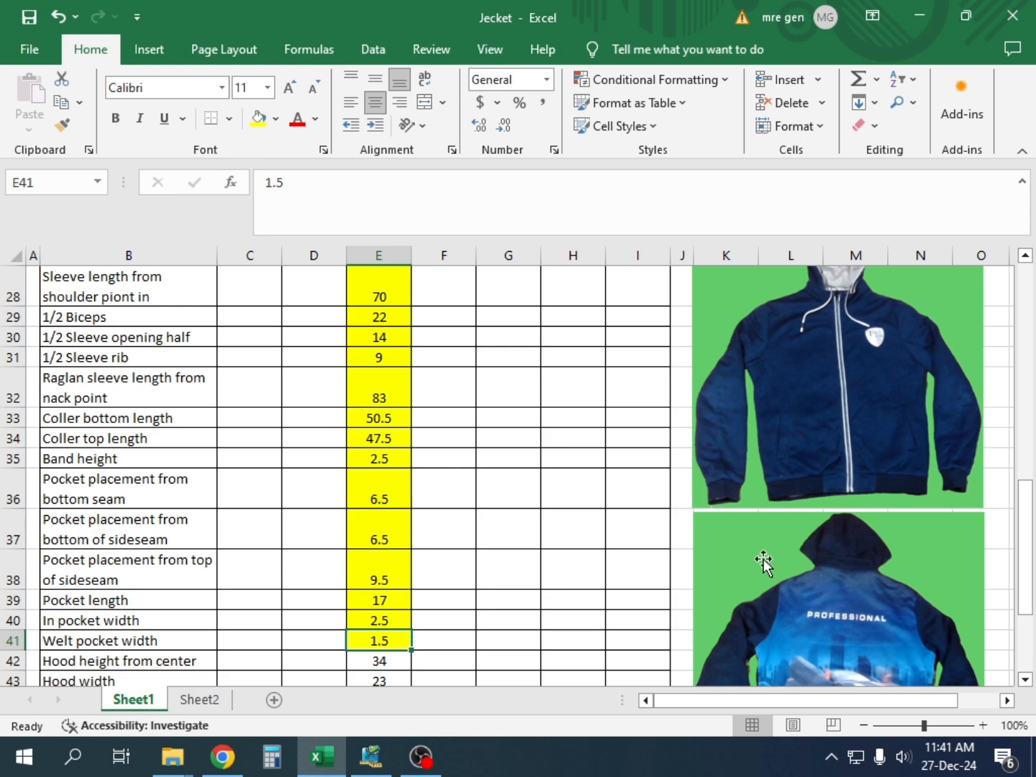
pyautogui.scroll(4, 766, 532)
pyautogui.scroll(5, 766, 532)
pyautogui.scroll(-2, 781, 518)
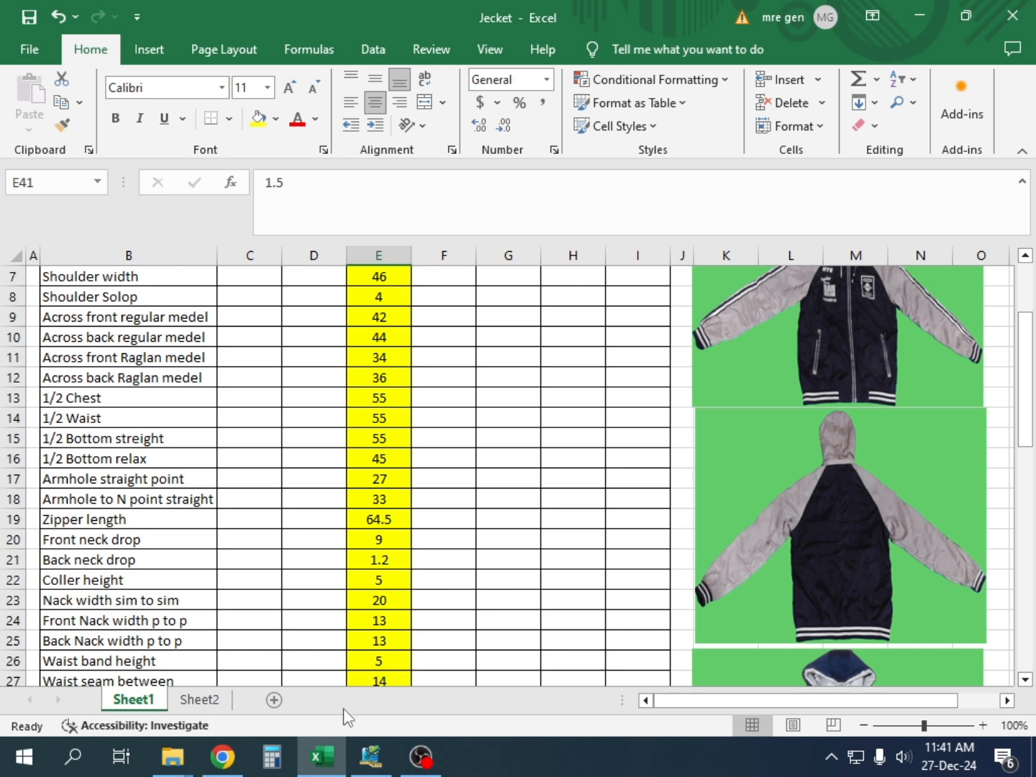
# Step: Switch back to Pattern Design, move J0004 PKTING TOP up, and place the J0004 PKT FACING piece beneath it
pyautogui.moveTo(404, 738)
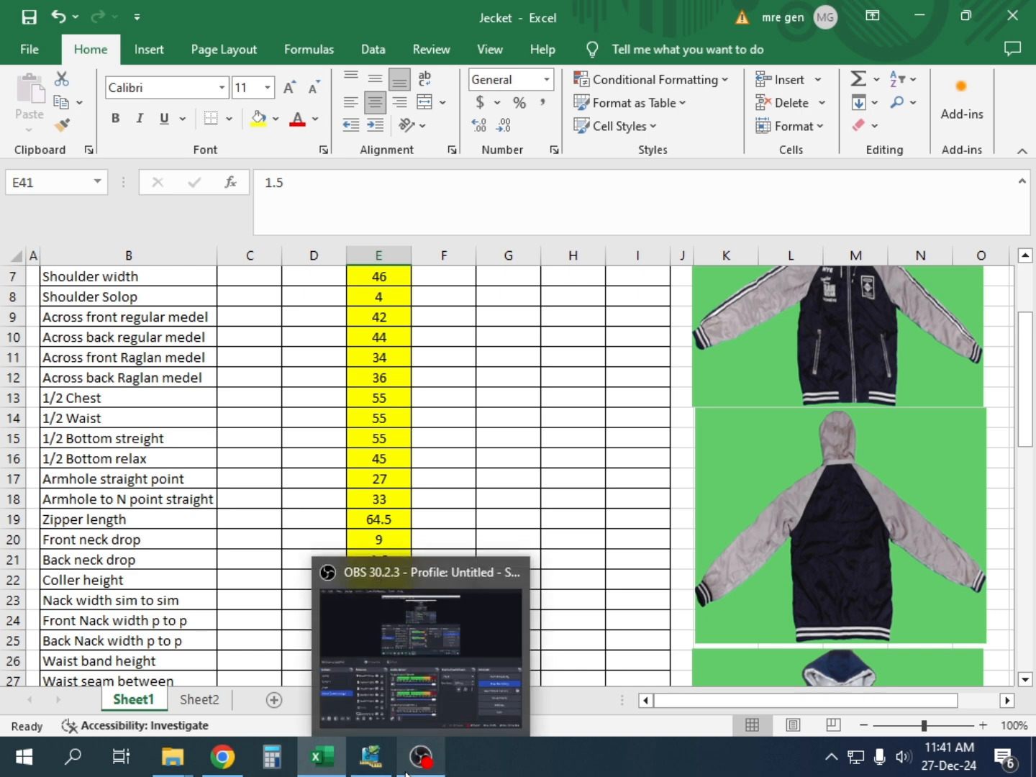
pyautogui.click(376, 756)
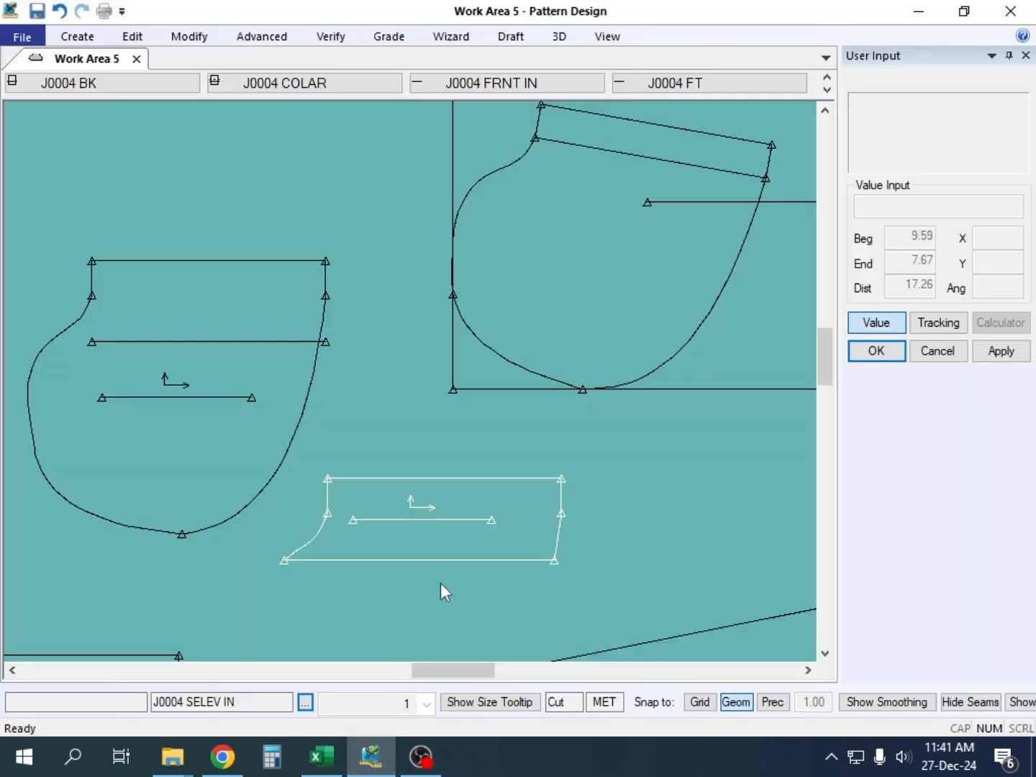
pyautogui.moveTo(464, 523); pyautogui.dragTo(182, 577)
pyautogui.moveTo(161, 412); pyautogui.dragTo(196, 353)
pyautogui.moveTo(162, 566); pyautogui.dragTo(190, 534)
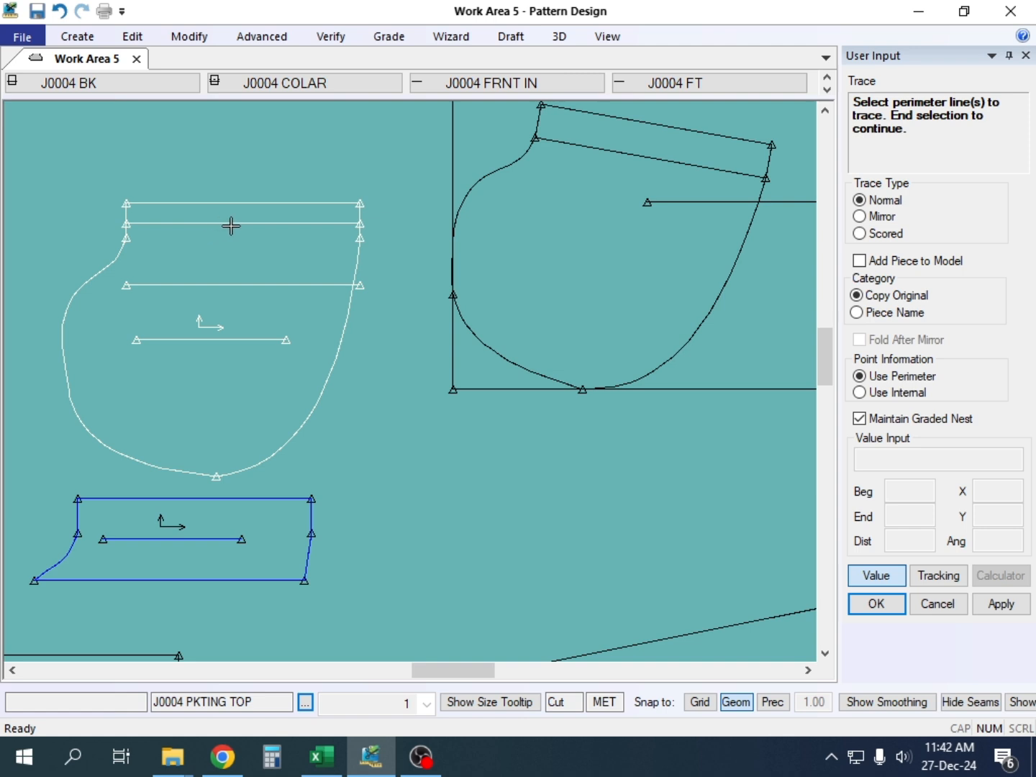
# Step: Trace the narrow strip between the two uppermost lines of J0004 PKTING TOP and place the new piece below the front piece
pyautogui.click(209, 224)
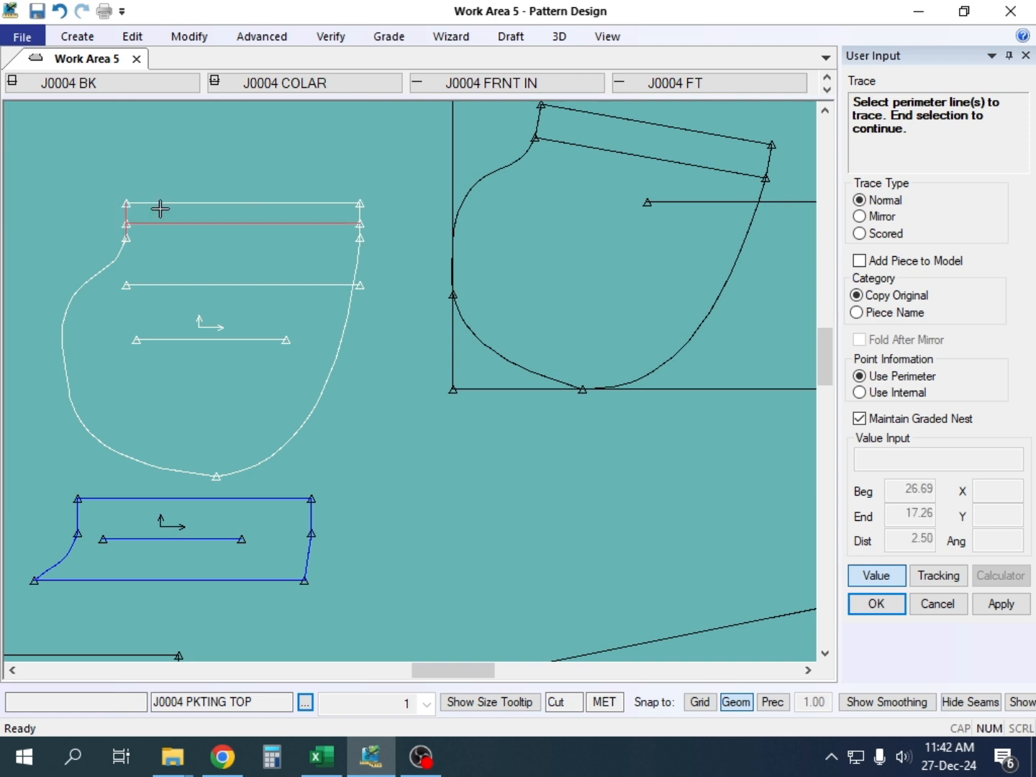
pyautogui.click(278, 203)
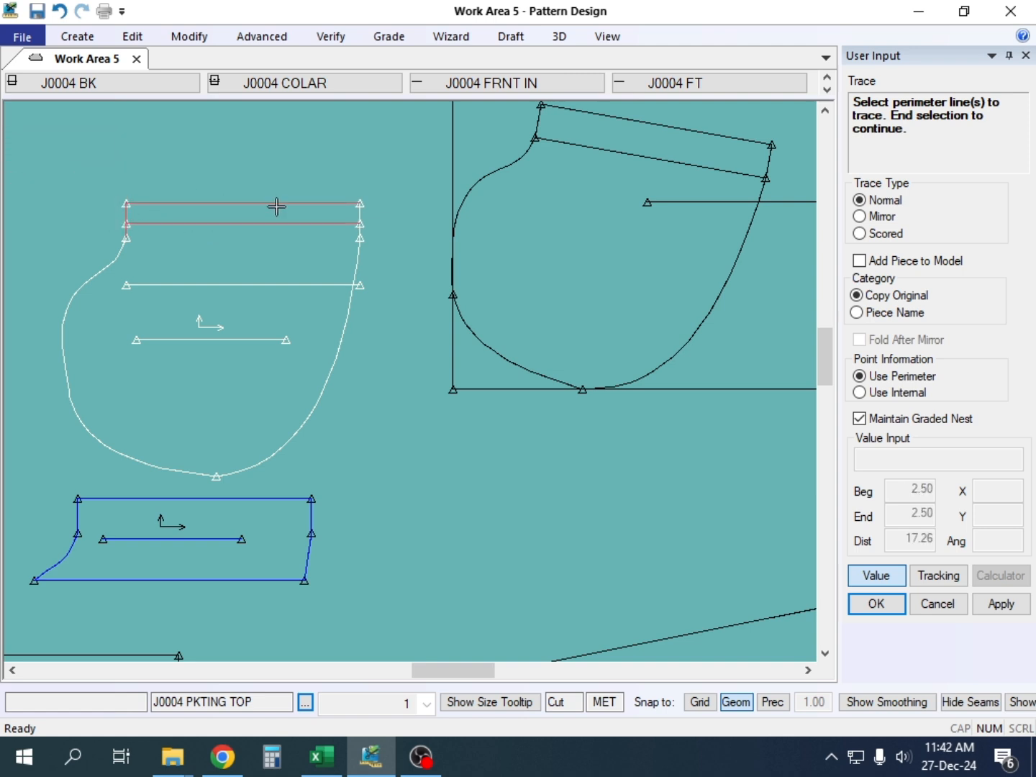
pyautogui.rightClick(398, 205)
pyautogui.click(395, 210)
pyautogui.rightClick(393, 211)
pyautogui.click(392, 214)
pyautogui.click(546, 478)
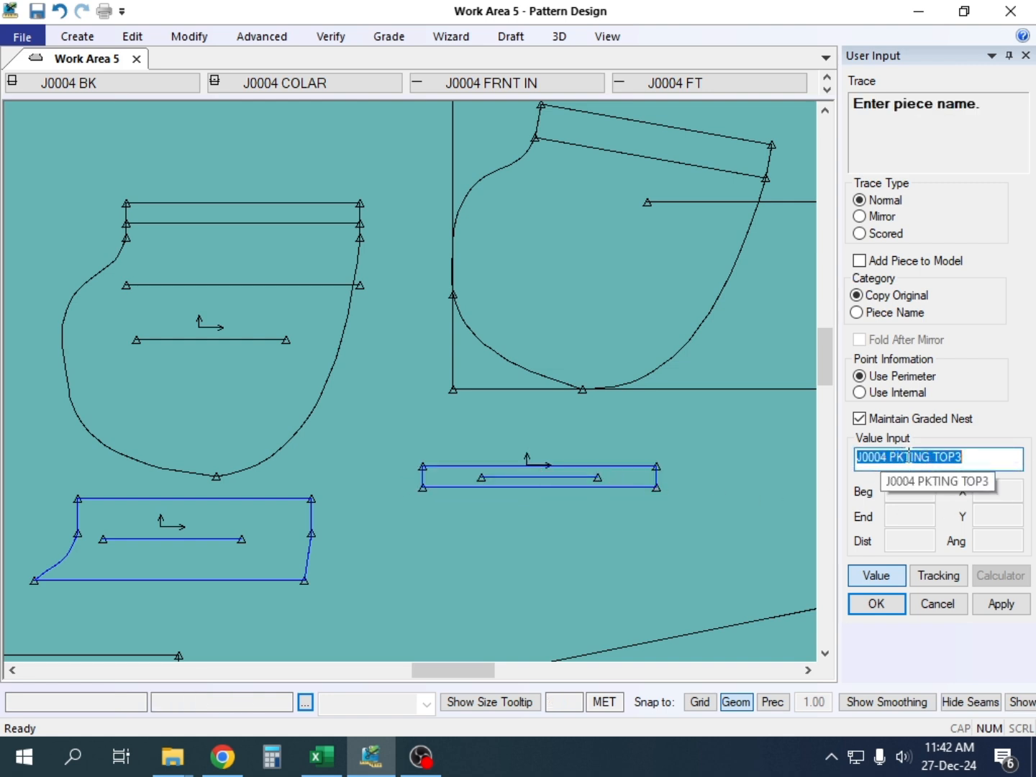
# Step: Name the traced strip J0004 PKT BOM, end the Trace command, and shift J0004 PKTING TOP slightly down
pyautogui.moveTo(912, 457); pyautogui.dragTo(970, 457)
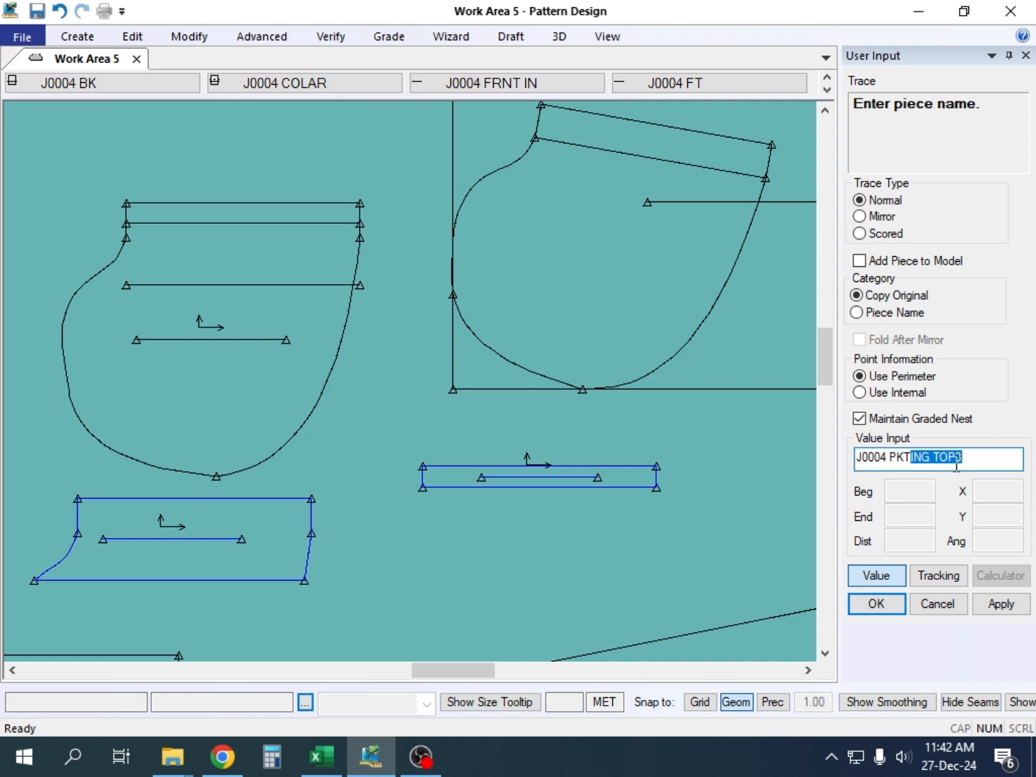
pyautogui.write('bo')
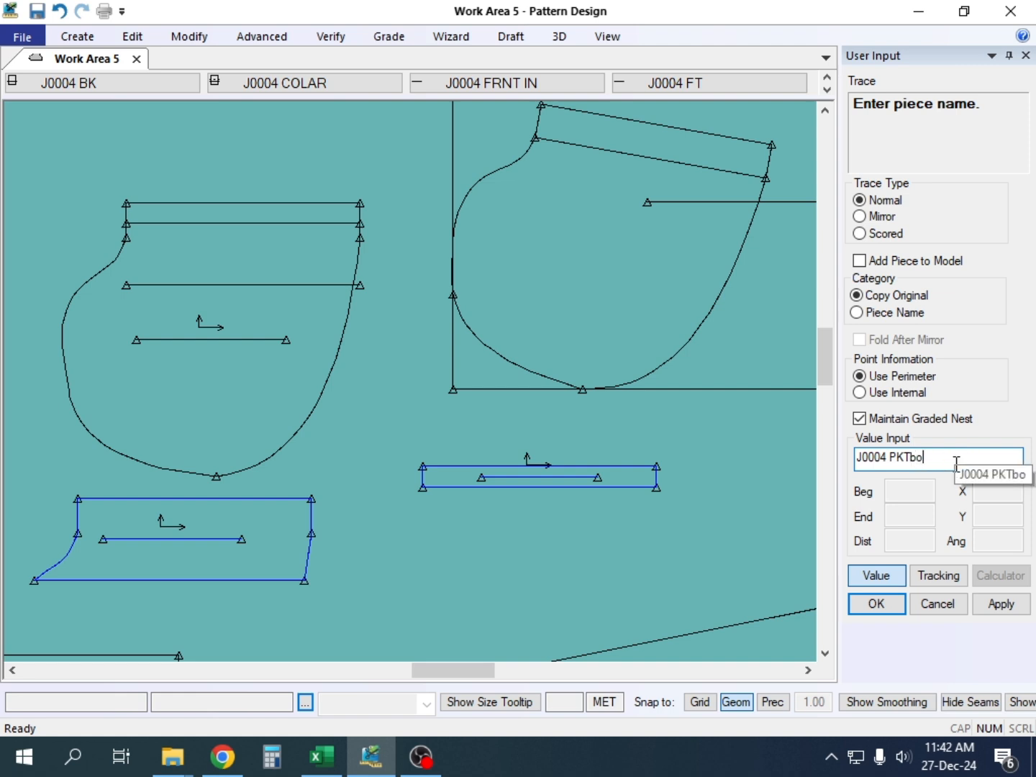
pyautogui.write('m')
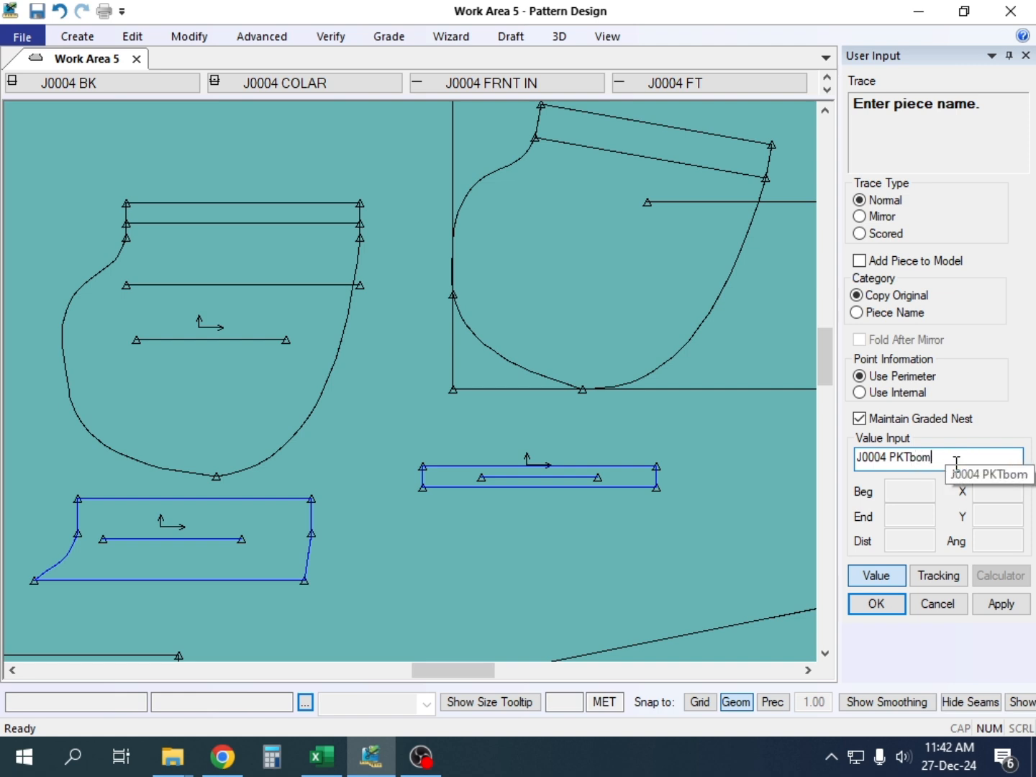
pyautogui.click(911, 457)
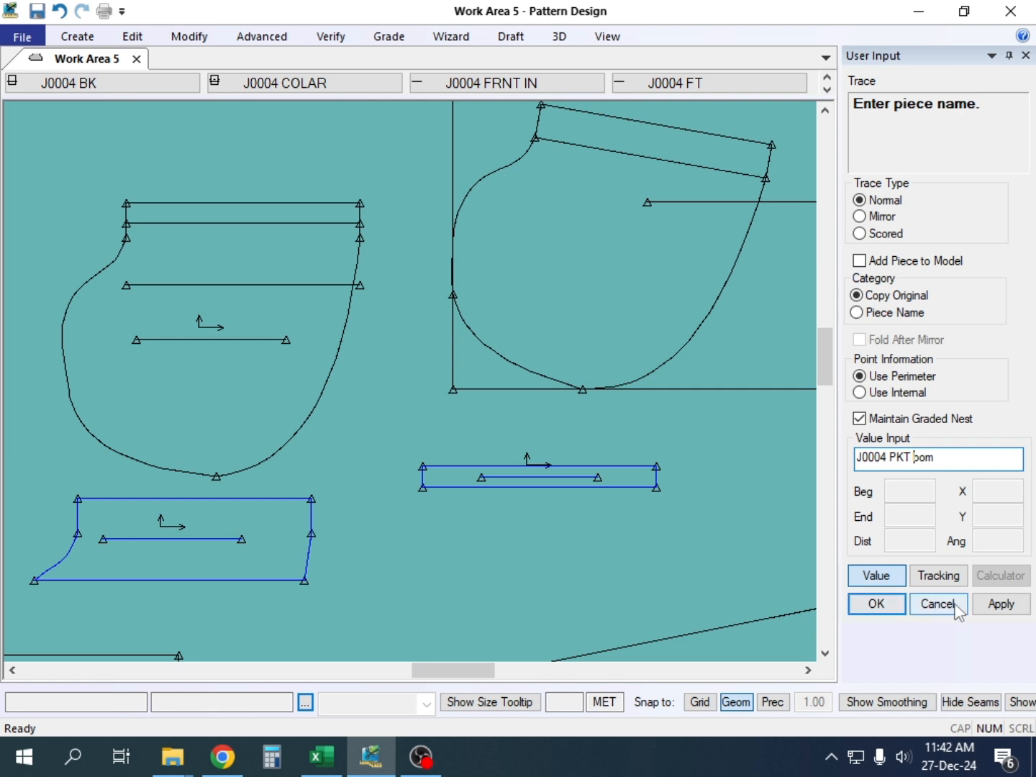
pyautogui.click(876, 604)
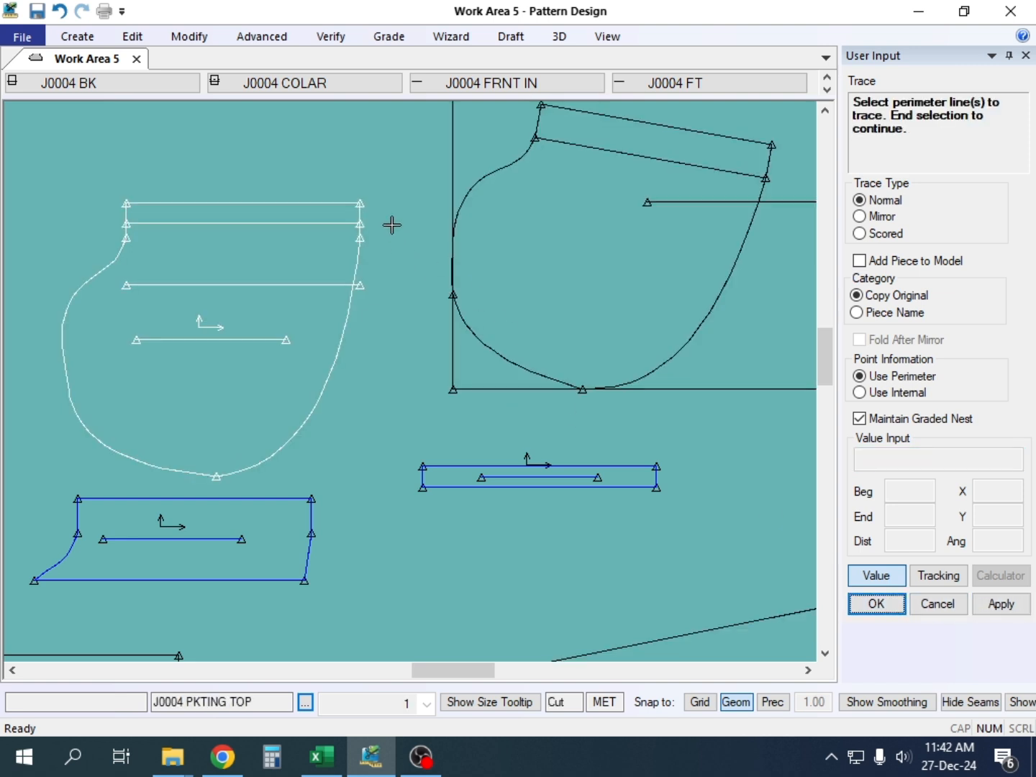
pyautogui.rightClick(296, 157)
pyautogui.click(346, 172)
pyautogui.moveTo(310, 249)
pyautogui.mouseDown()
pyautogui.moveTo(310, 264)
pyautogui.moveTo(256, 235)
pyautogui.mouseUp()
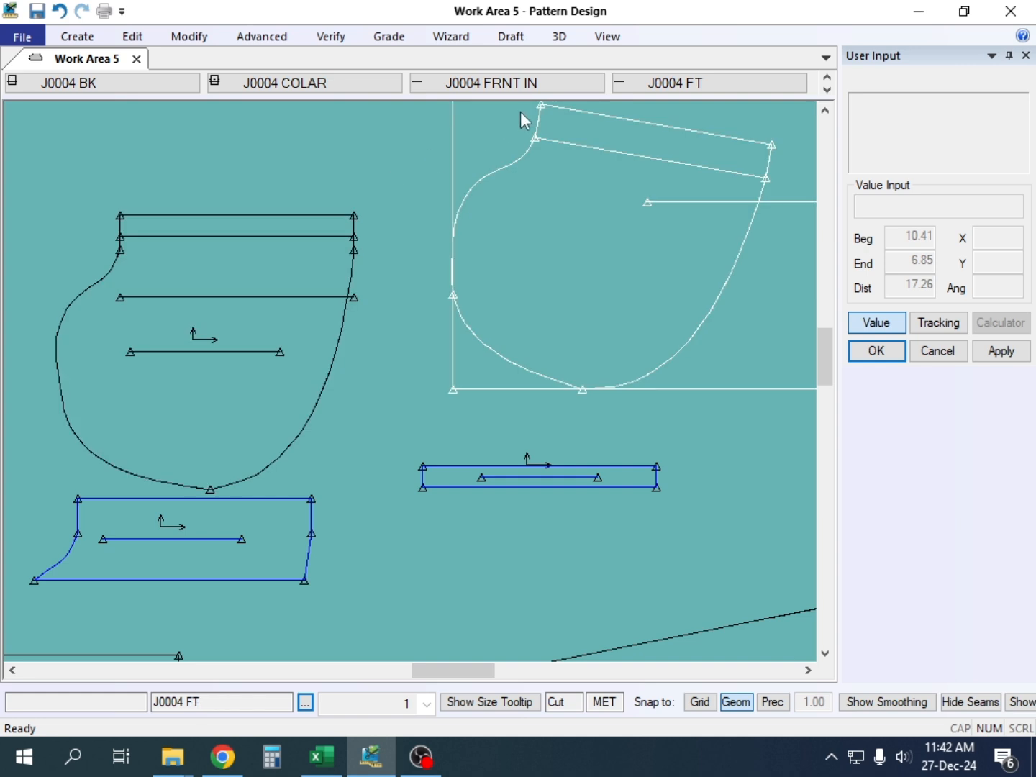
# Step: Mirror J0004 PKT BOM about its upper long edge with Fold after Mirror enabled
pyautogui.click(606, 36)
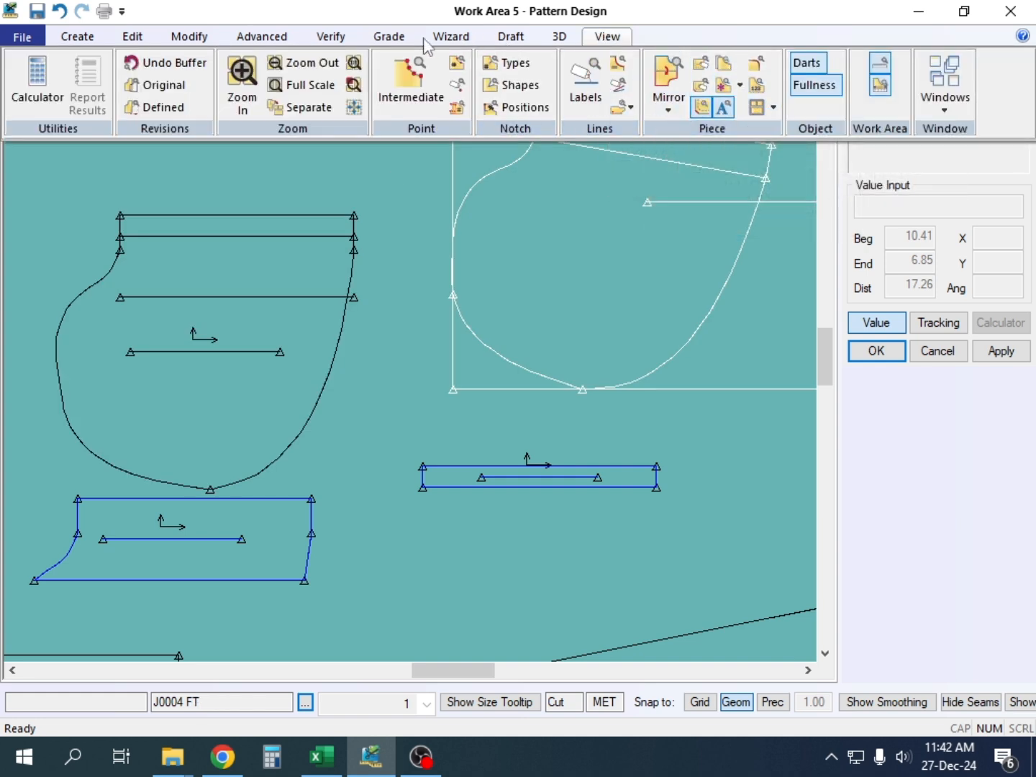
pyautogui.click(190, 37)
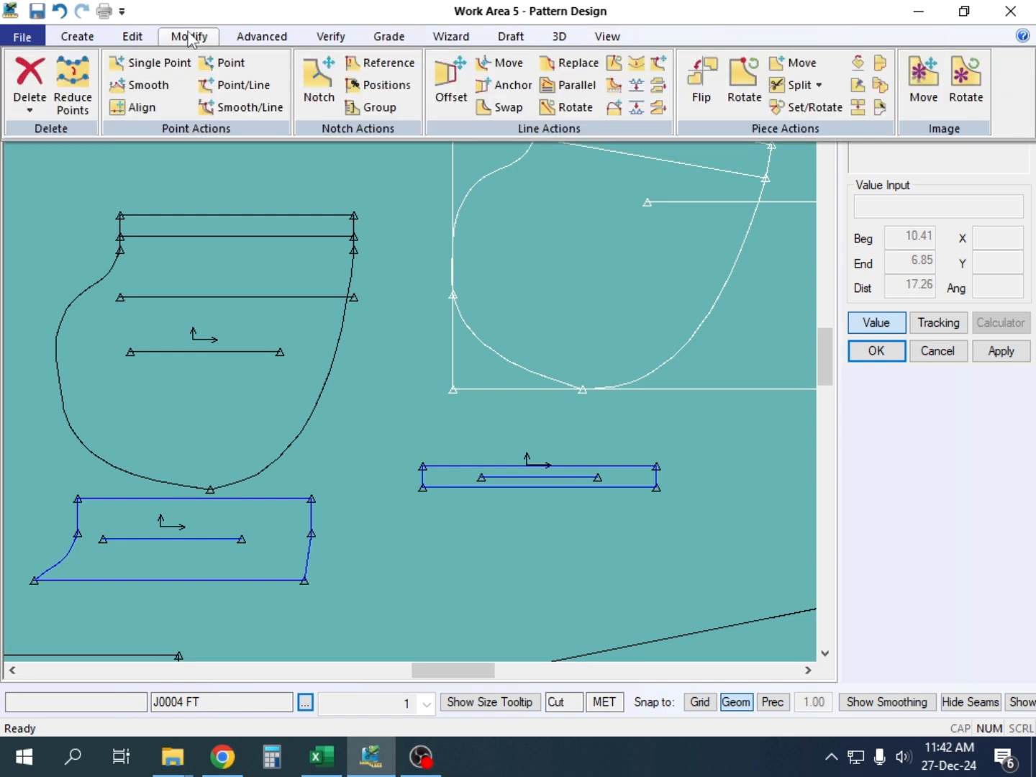
pyautogui.click(879, 85)
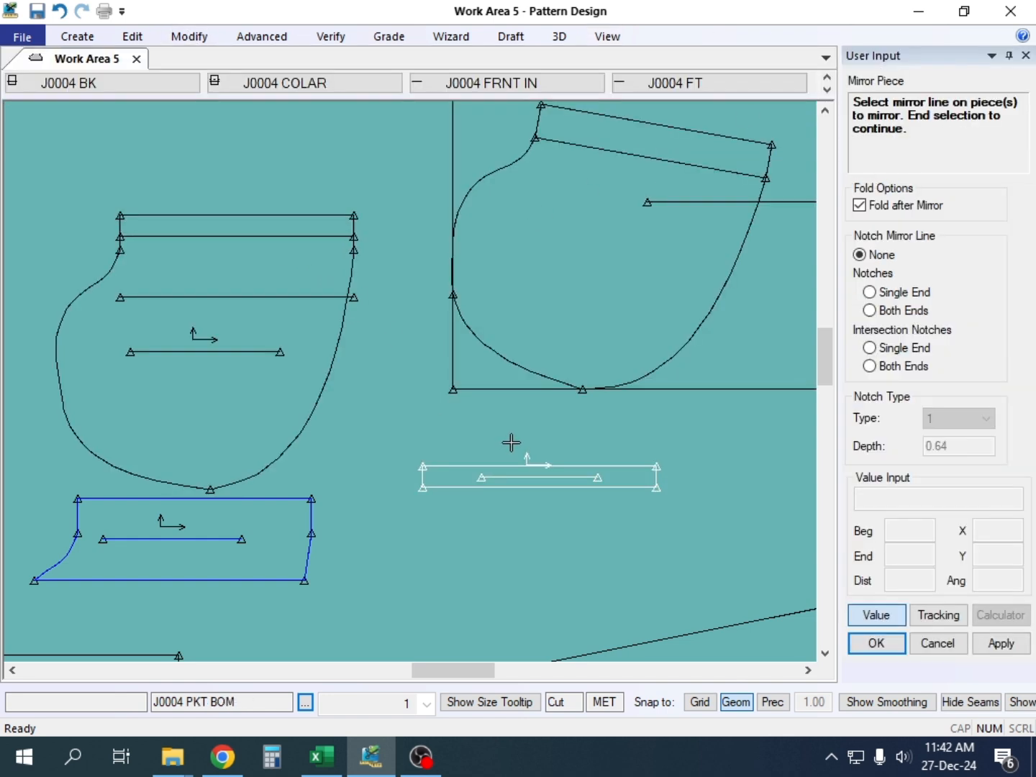
pyautogui.click(573, 464)
pyautogui.rightClick(599, 433)
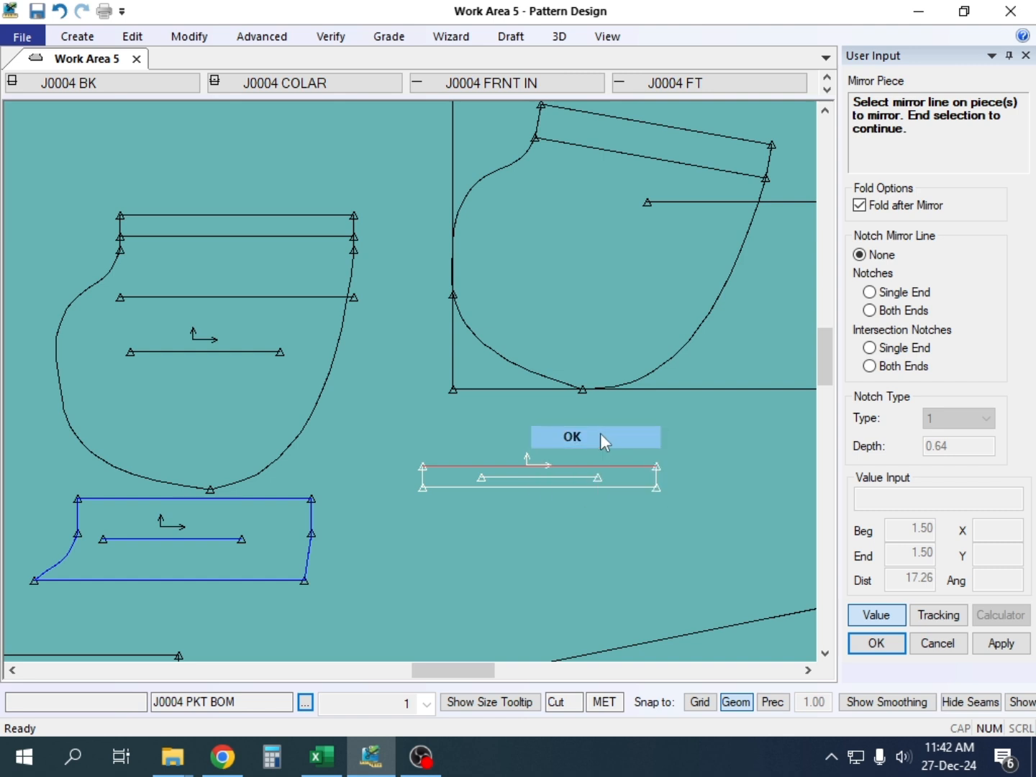
pyautogui.click(600, 435)
# Step: Reposition the folded J0004 PKT BOM piece in the free space just below the front piece
pyautogui.scroll(1, 599, 469)
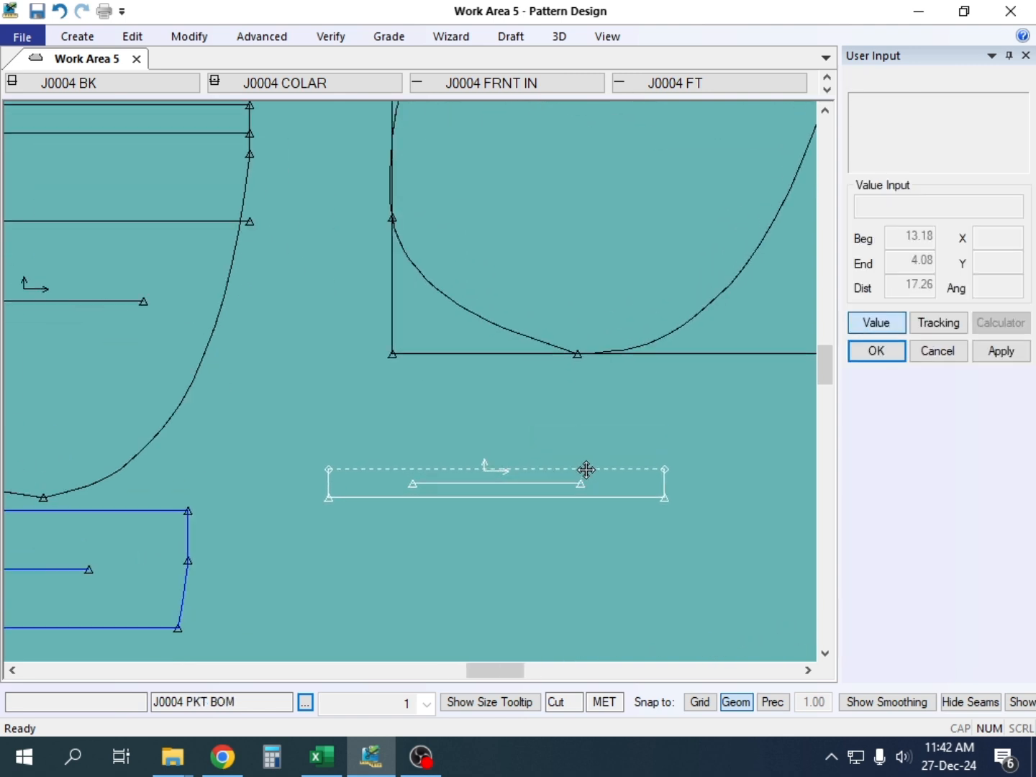
pyautogui.click(590, 450)
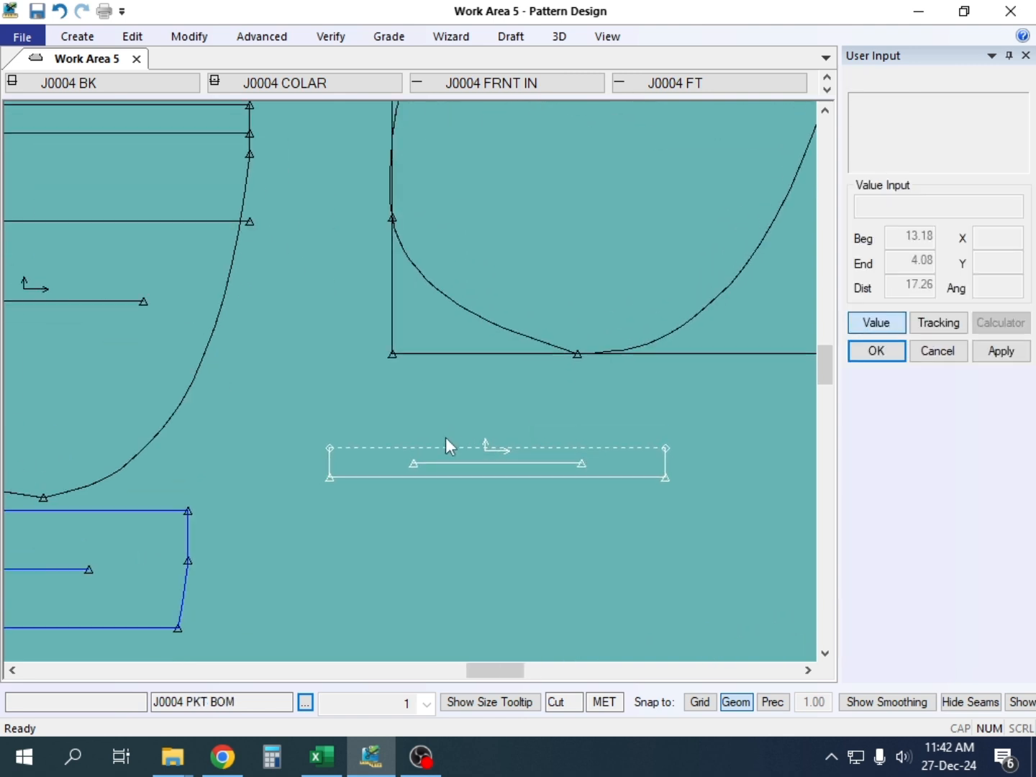
pyautogui.click(553, 457)
pyautogui.click(547, 433)
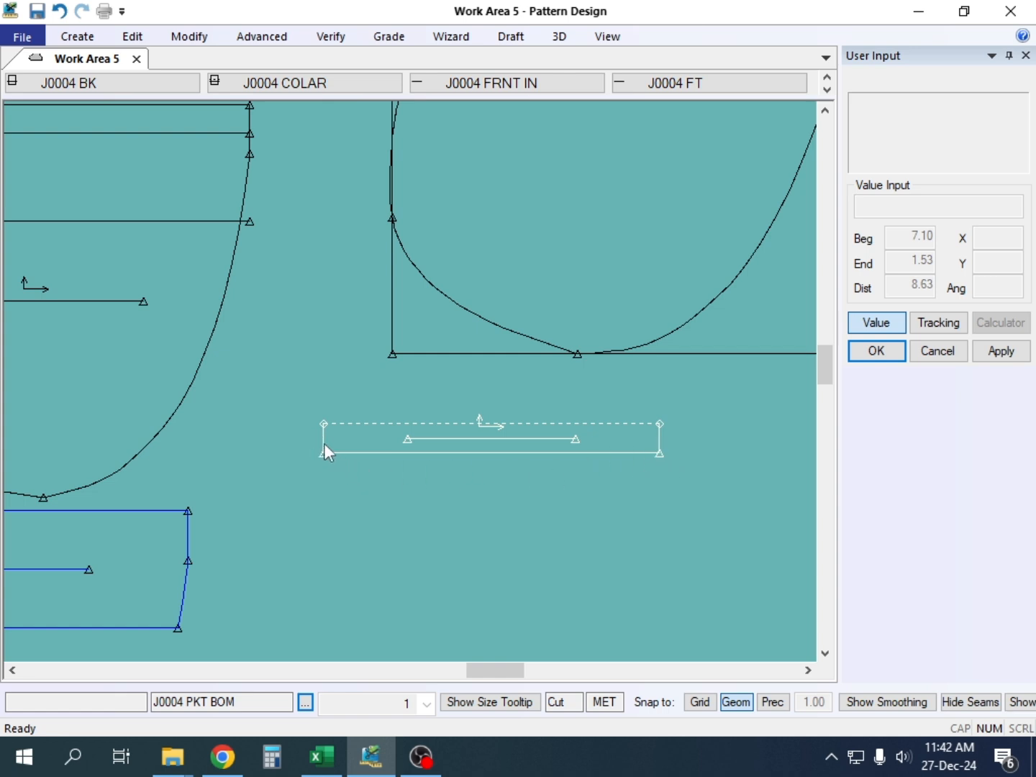
pyautogui.click(547, 450)
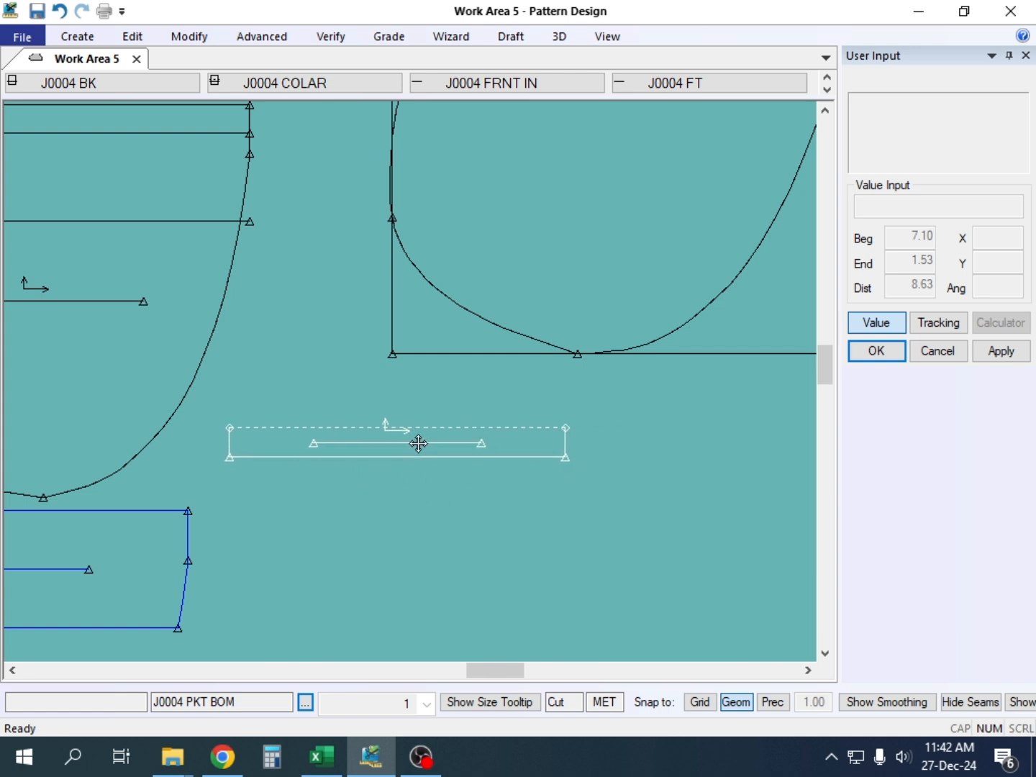
pyautogui.scroll(-1, 419, 444)
pyautogui.click(481, 449)
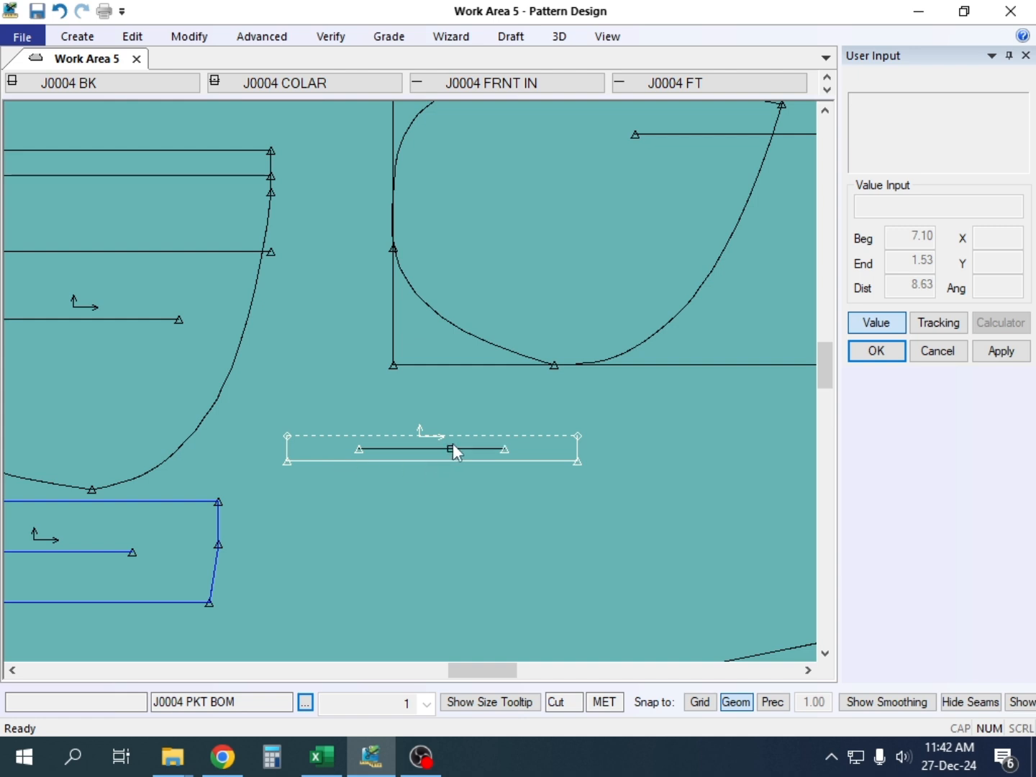
# Step: Copy J0004 PKT BOM as a new piece named J0004 PKT BOM in
pyautogui.click(415, 431)
pyautogui.click(949, 288)
pyautogui.write('5')
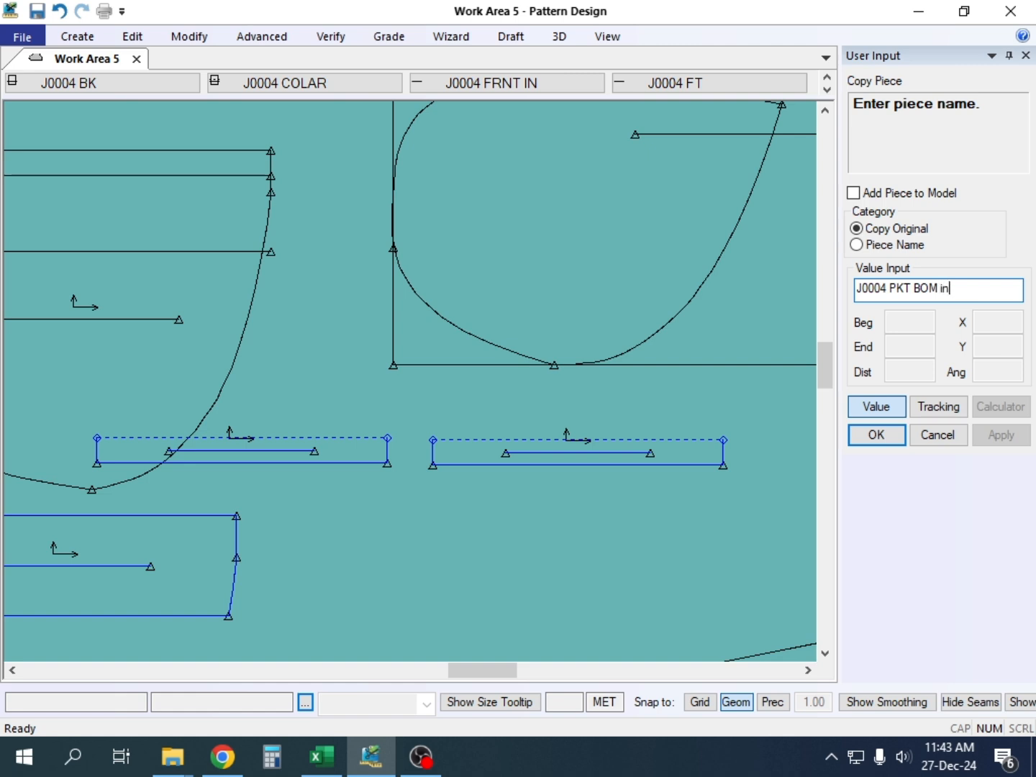
pyautogui.click(888, 436)
pyautogui.rightClick(590, 227)
pyautogui.click(589, 227)
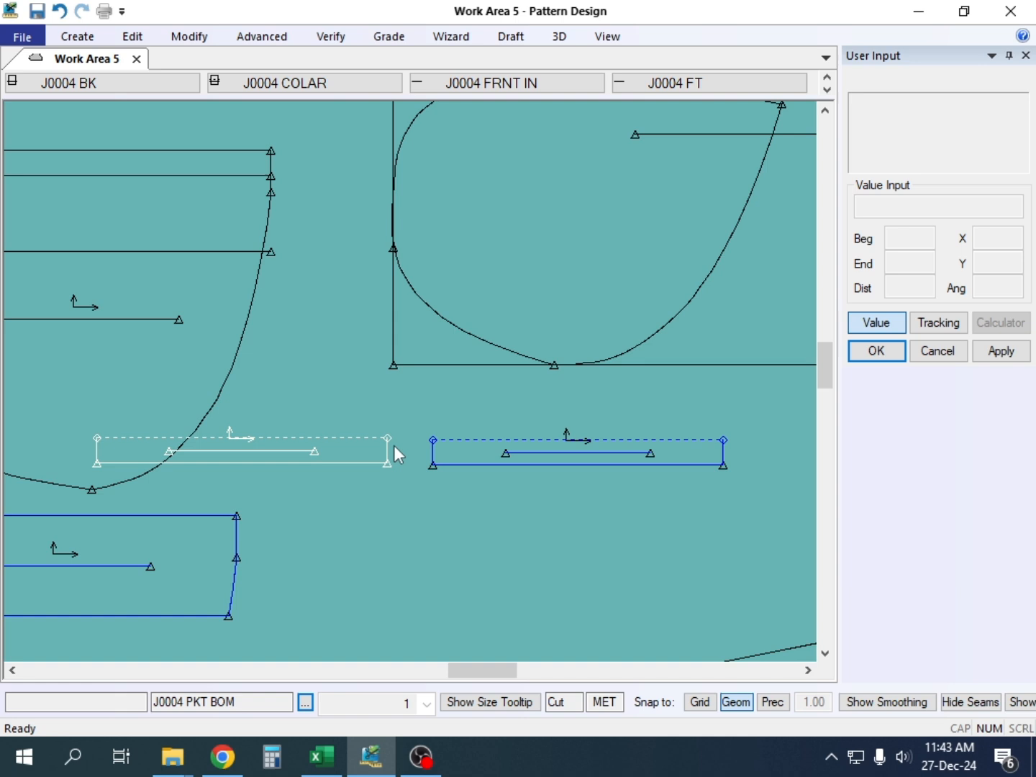
# Step: Arrange the two welt pieces side by side, with J0004 PKT BOM IN directly below the front piece
pyautogui.click(514, 451)
pyautogui.scroll(3, 543, 452)
pyautogui.scroll(1, 509, 444)
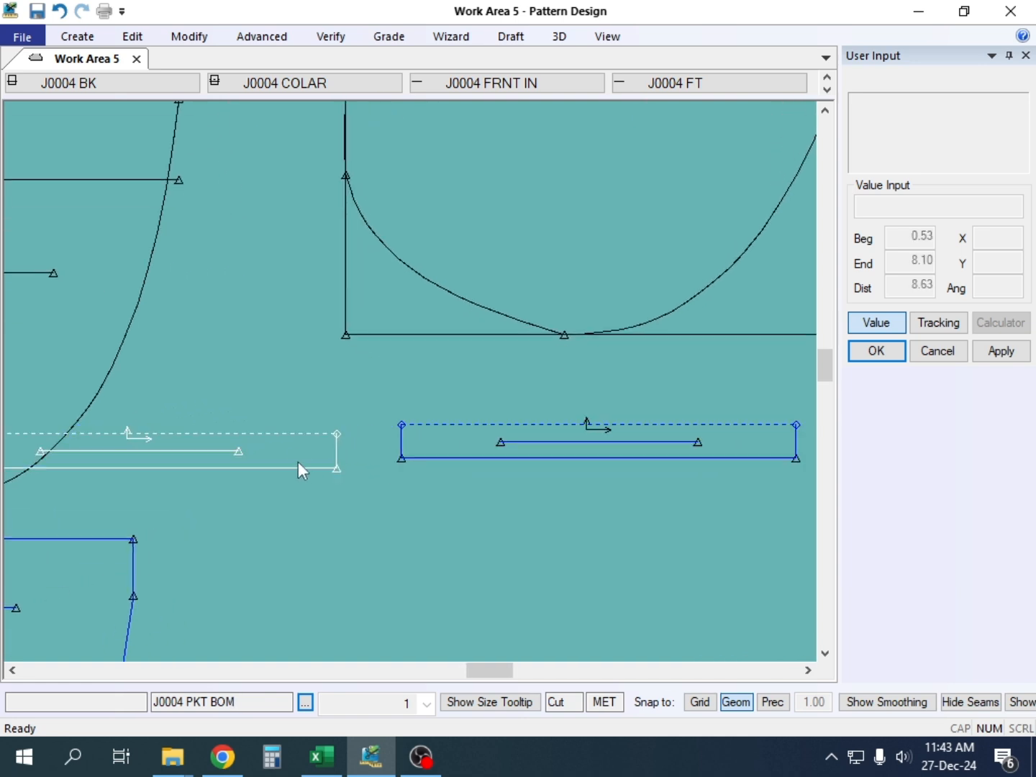
pyautogui.click(524, 485)
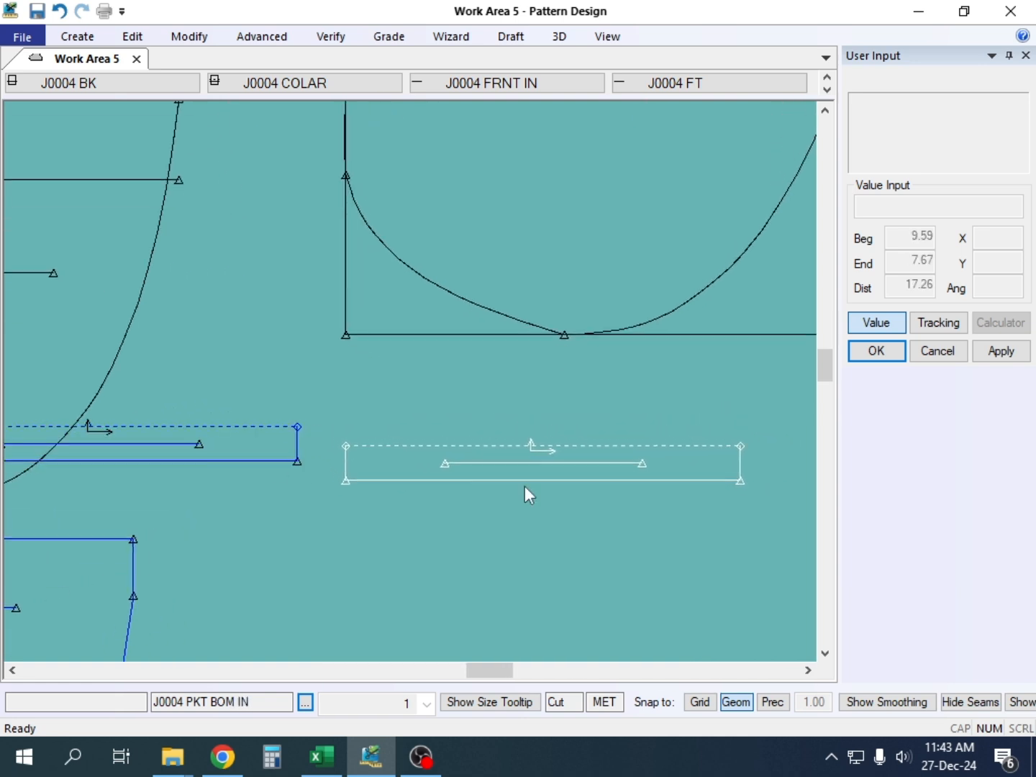
pyautogui.click(554, 451)
pyautogui.click(557, 443)
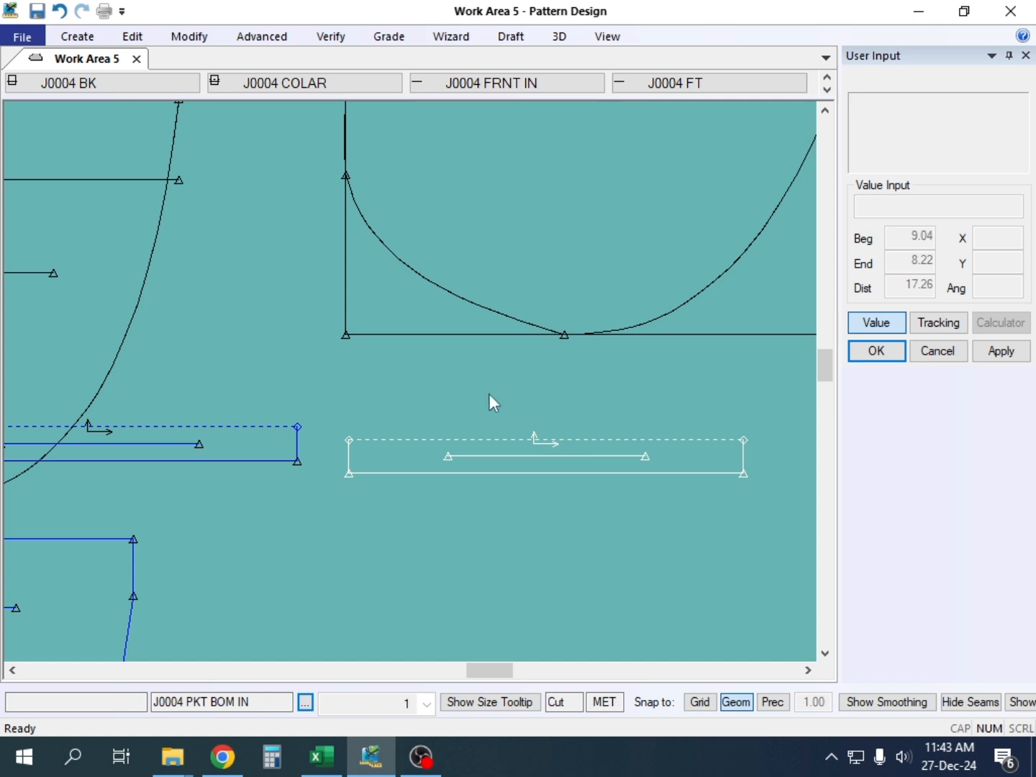
pyautogui.click(83, 37)
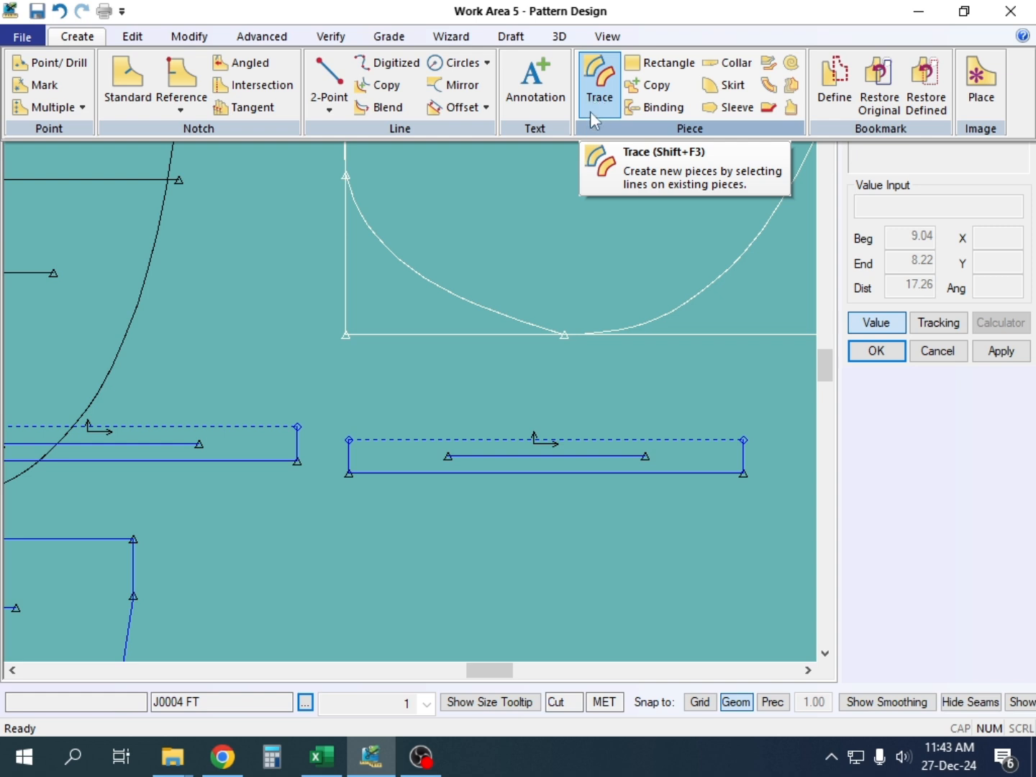
pyautogui.click(409, 389)
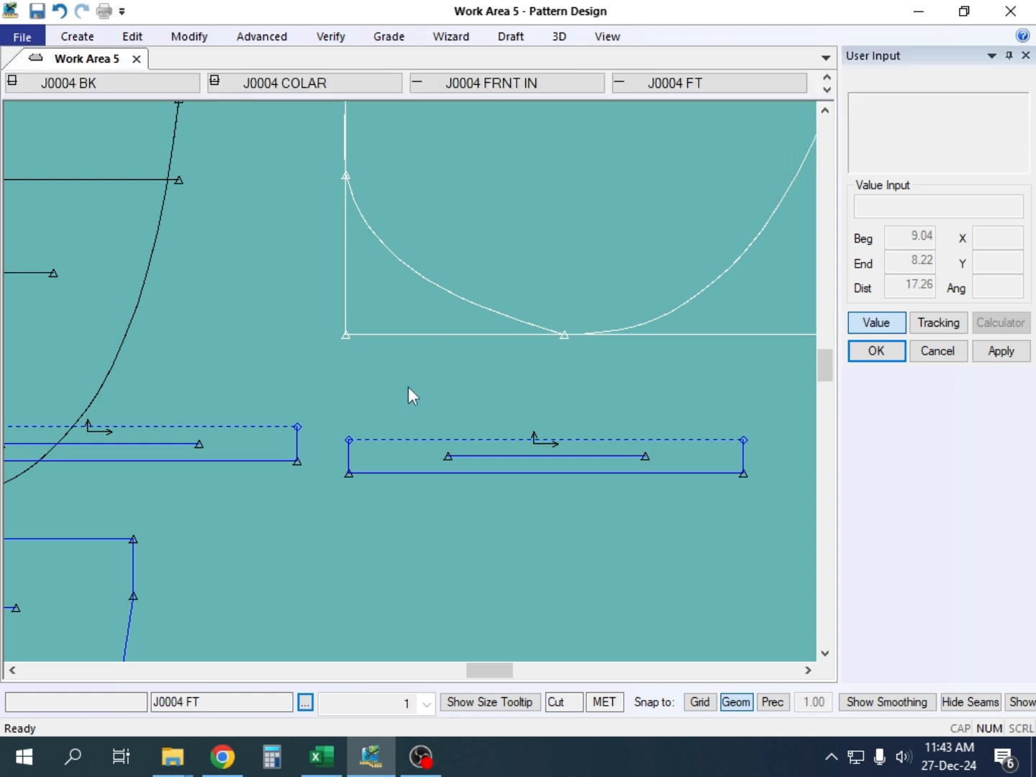
pyautogui.click(404, 388)
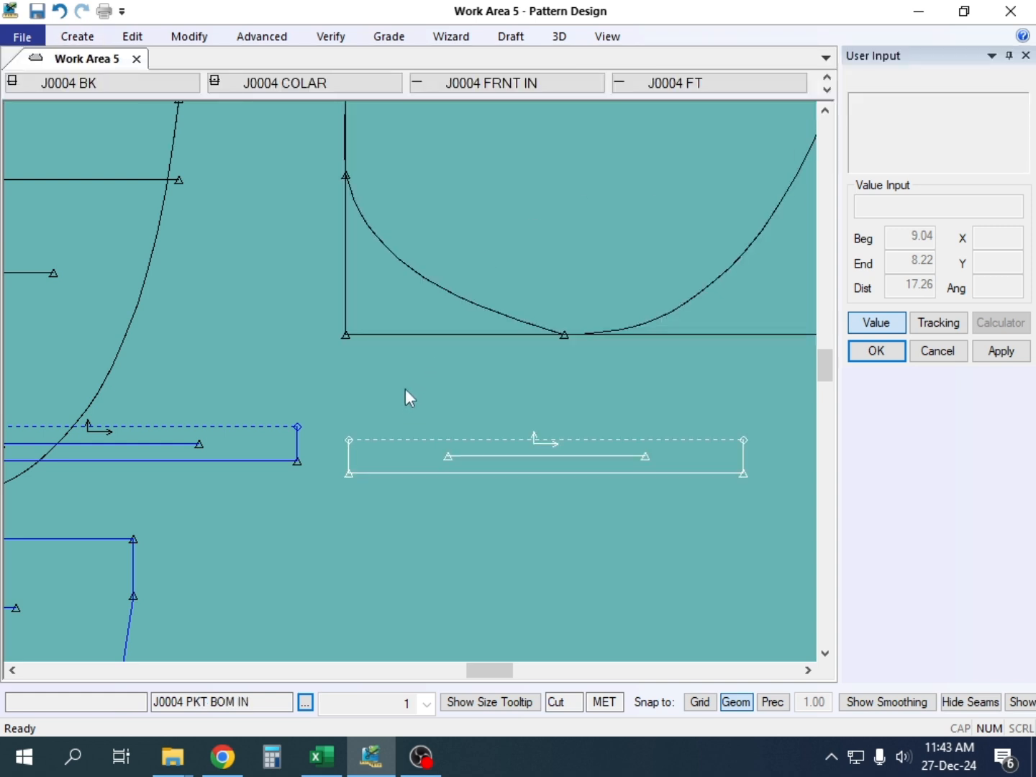
# Step: Move both lower corner points of J0004 PKT BOM IN by a Y distance of -1 with Move Smooth
pyautogui.press('alt')
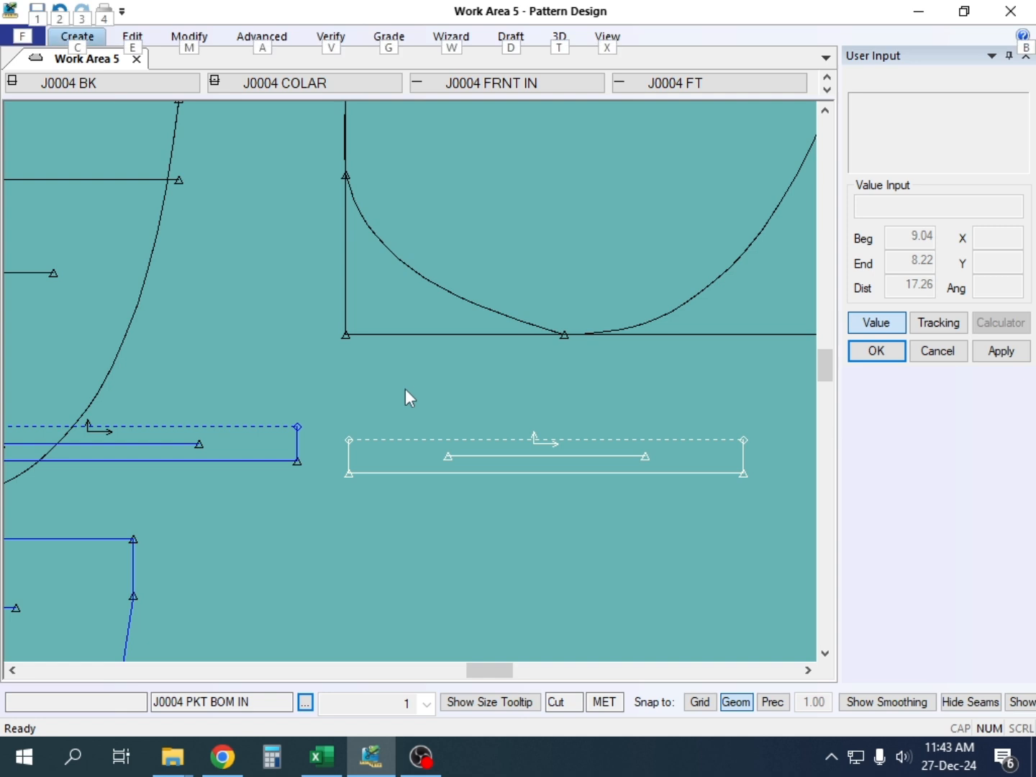
pyautogui.hotkey('alt', 'm')
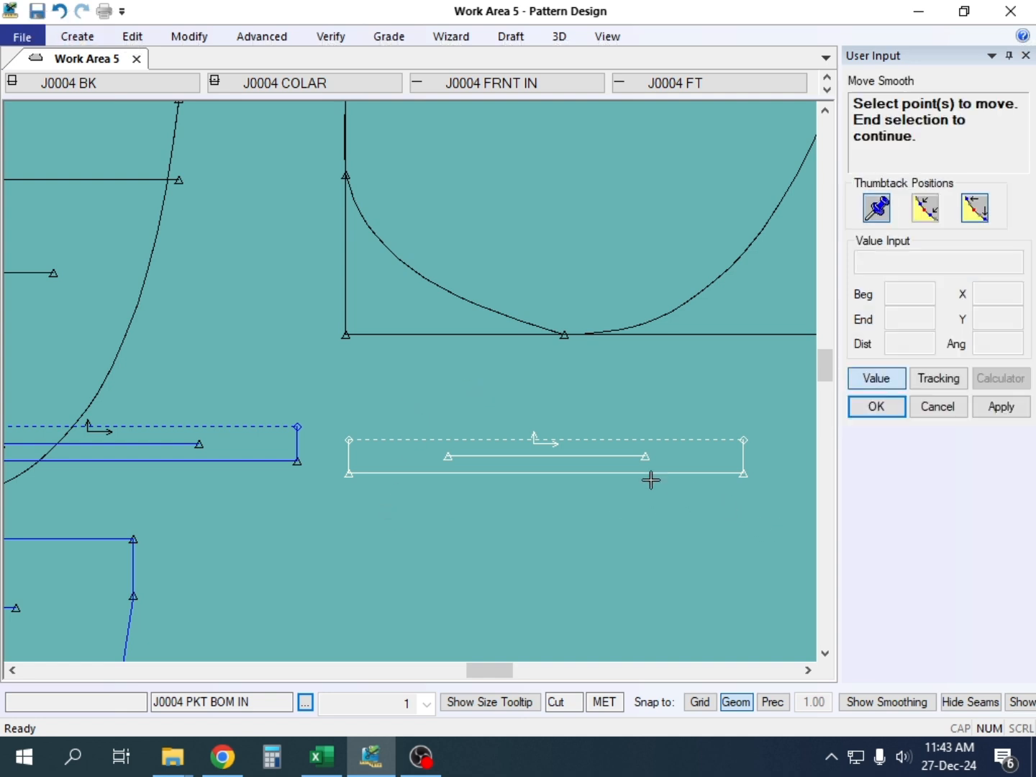
pyautogui.moveTo(771, 543); pyautogui.dragTo(331, 463)
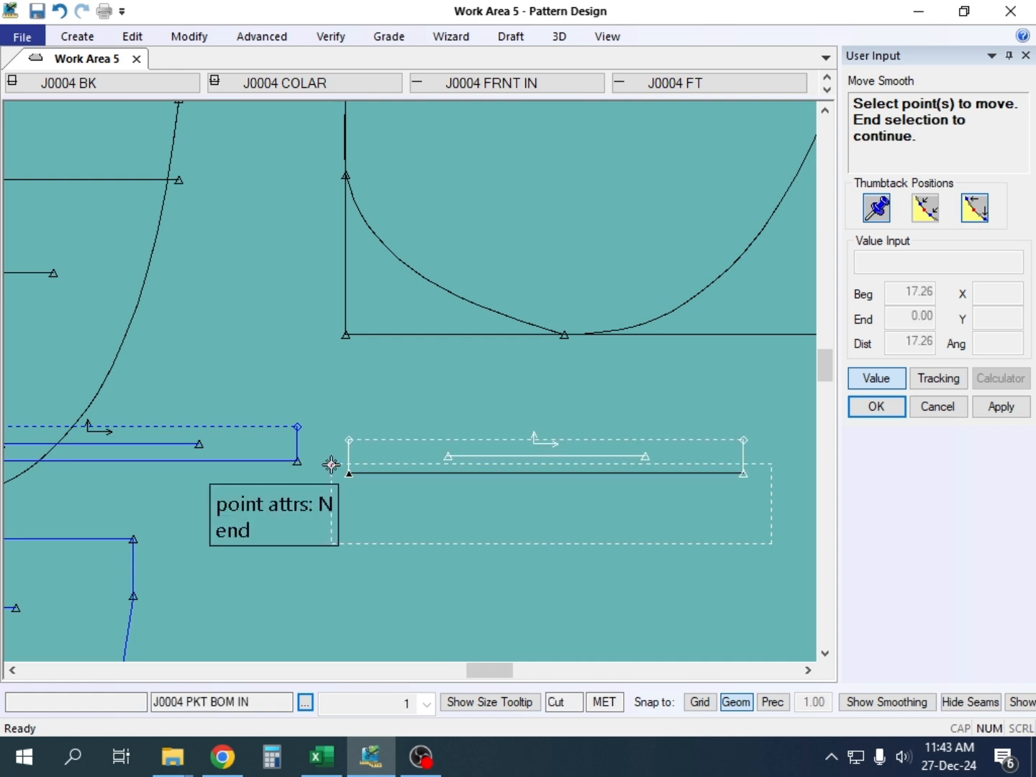
pyautogui.rightClick(629, 415)
pyautogui.click(631, 417)
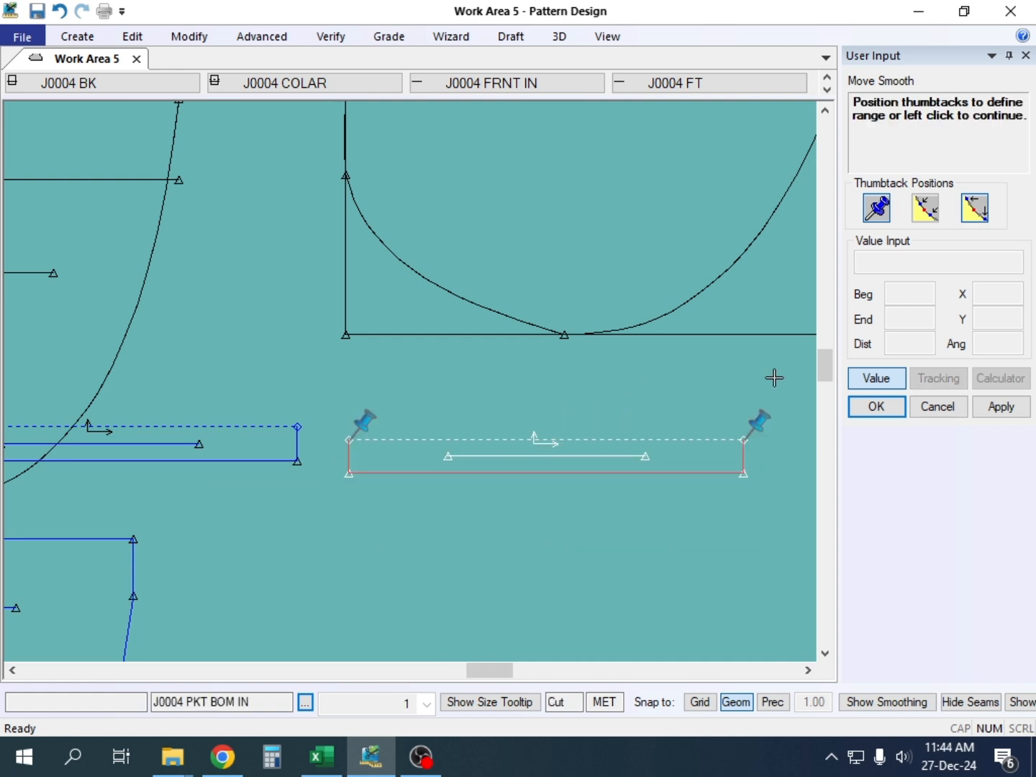
pyautogui.rightClick(597, 352)
pyautogui.click(660, 363)
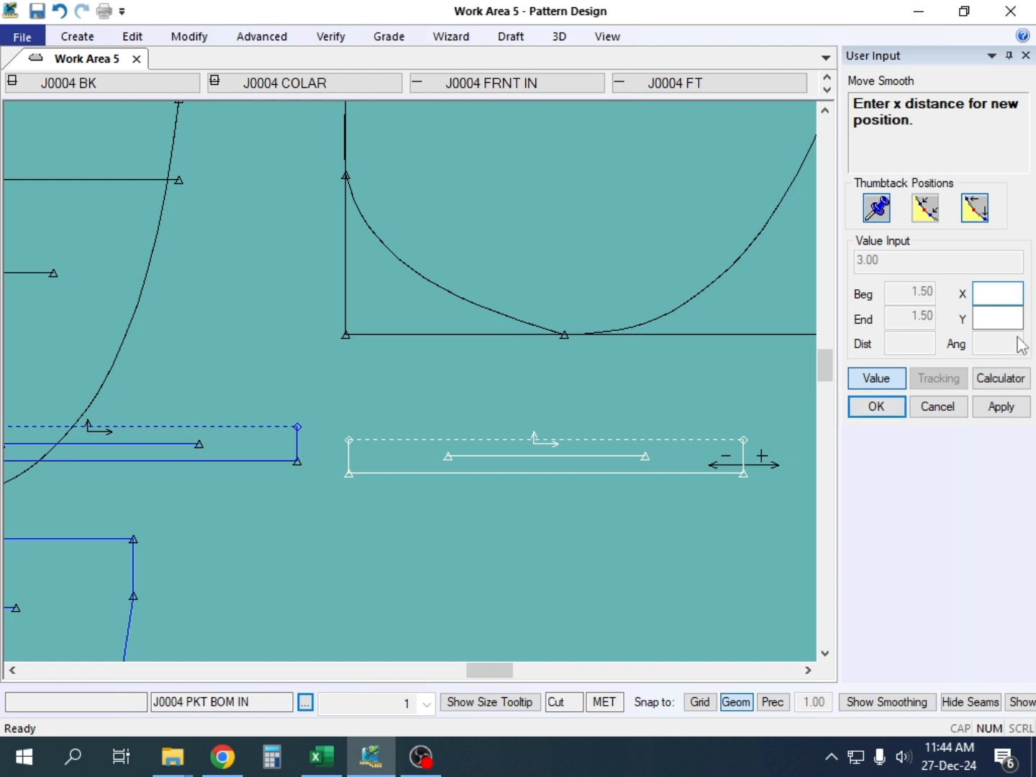
pyautogui.click(1004, 319)
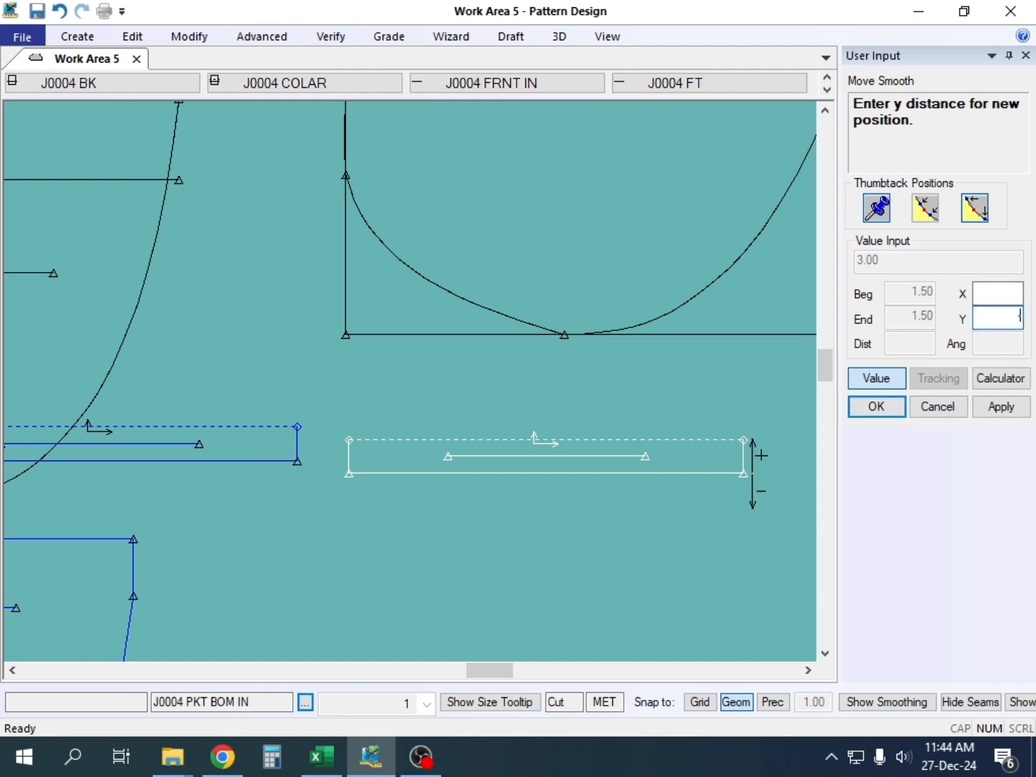
pyautogui.write('-1')
pyautogui.press('Return')
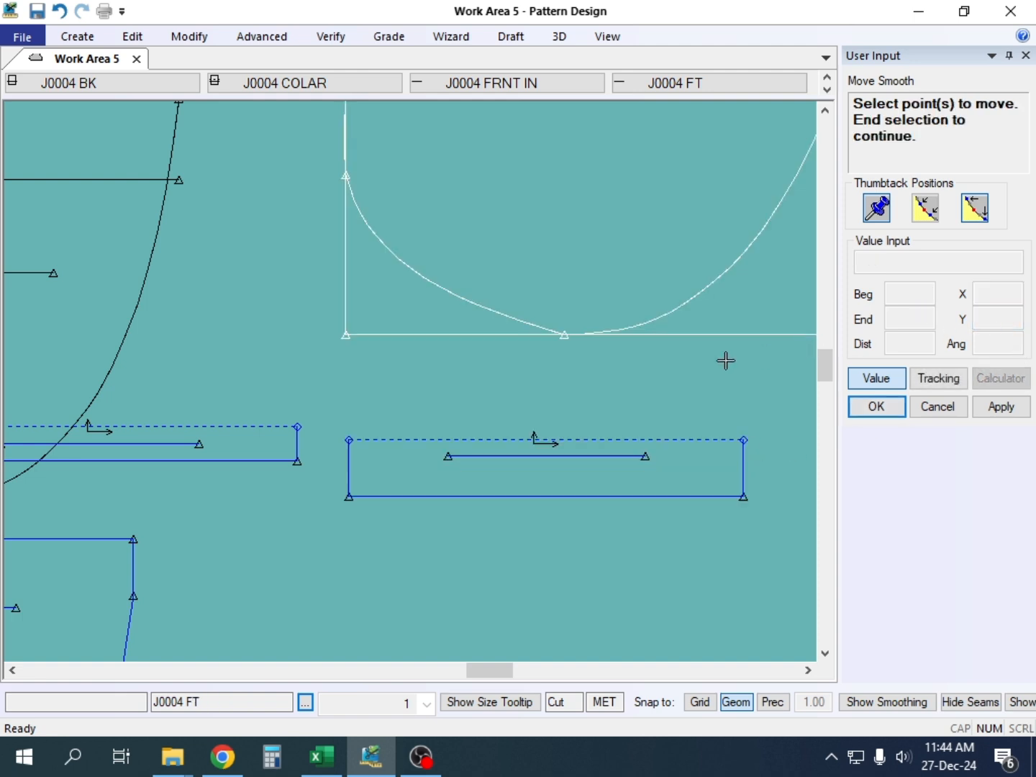
pyautogui.rightClick(272, 273)
pyautogui.click(273, 279)
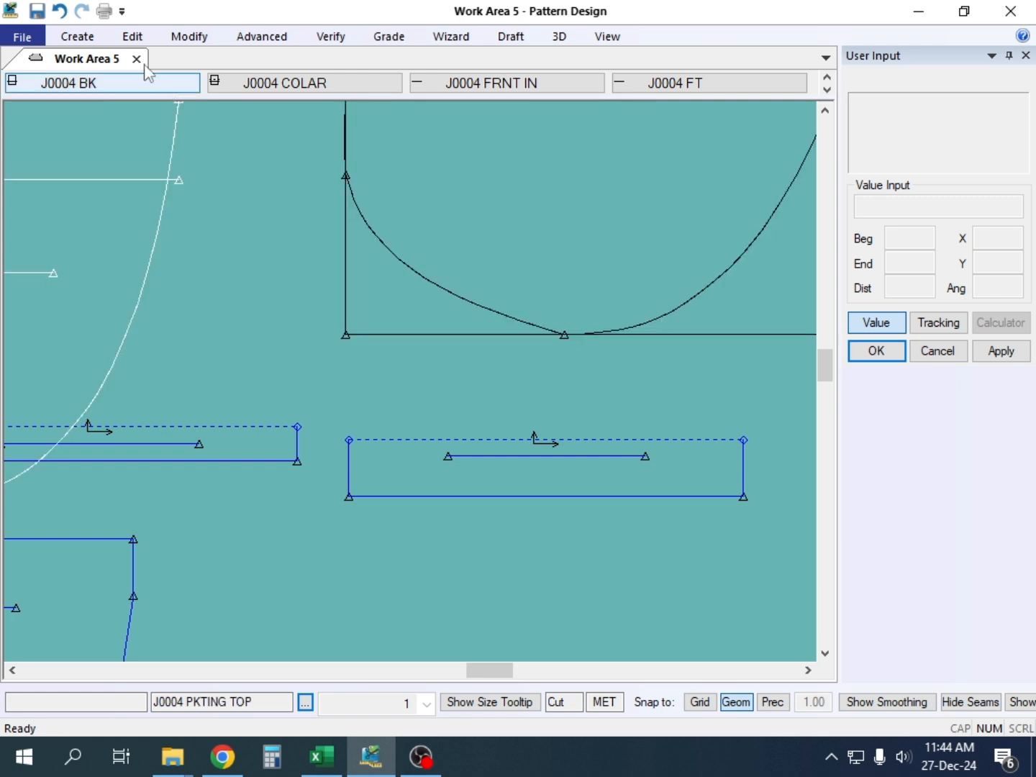
# Step: Measure the short side edges of J0004 PKT BOM IN and J0004 PKT BOM with Line Length
pyautogui.click(332, 35)
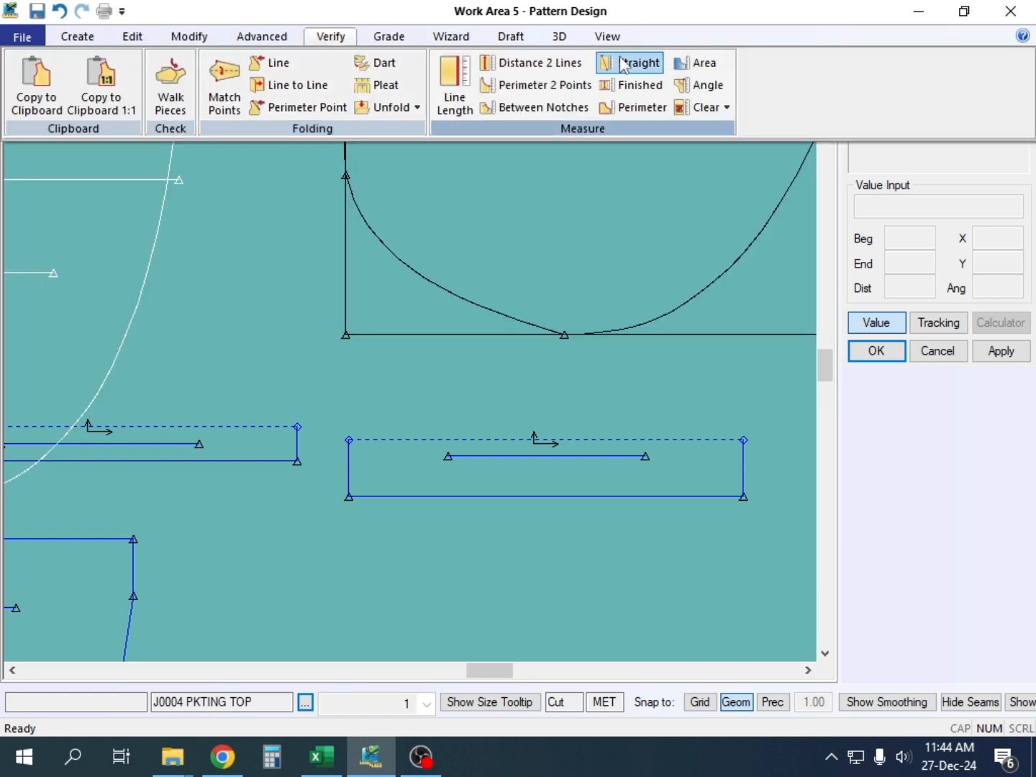
pyautogui.click(454, 80)
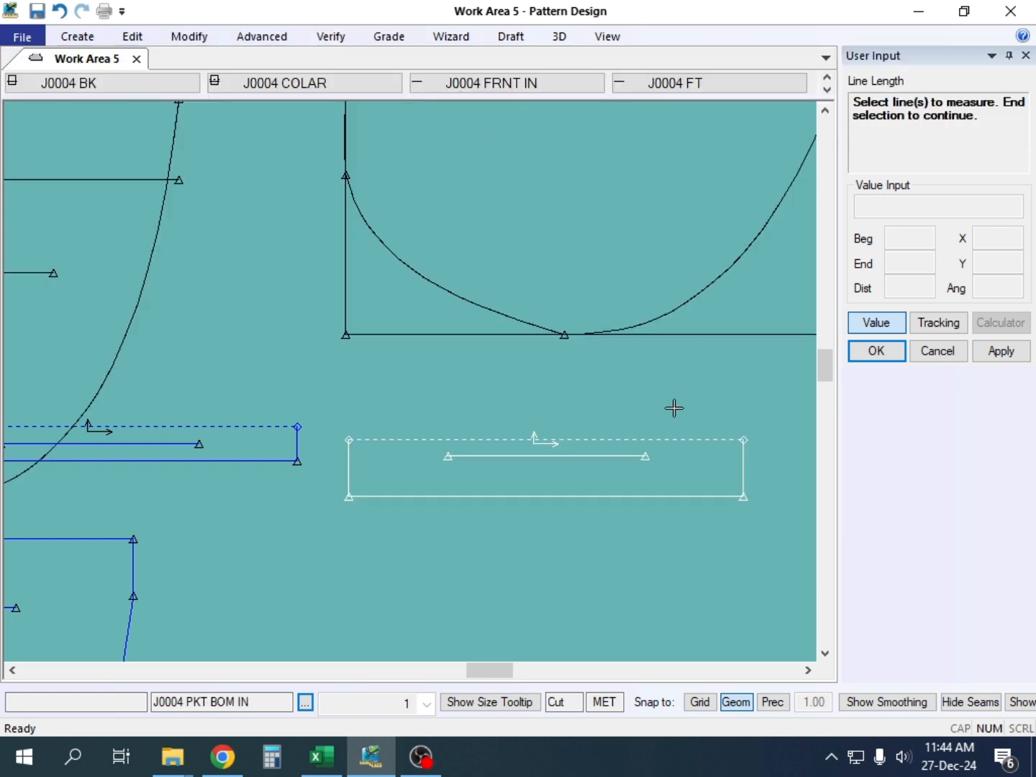
pyautogui.click(742, 466)
pyautogui.rightClick(672, 399)
pyautogui.click(673, 399)
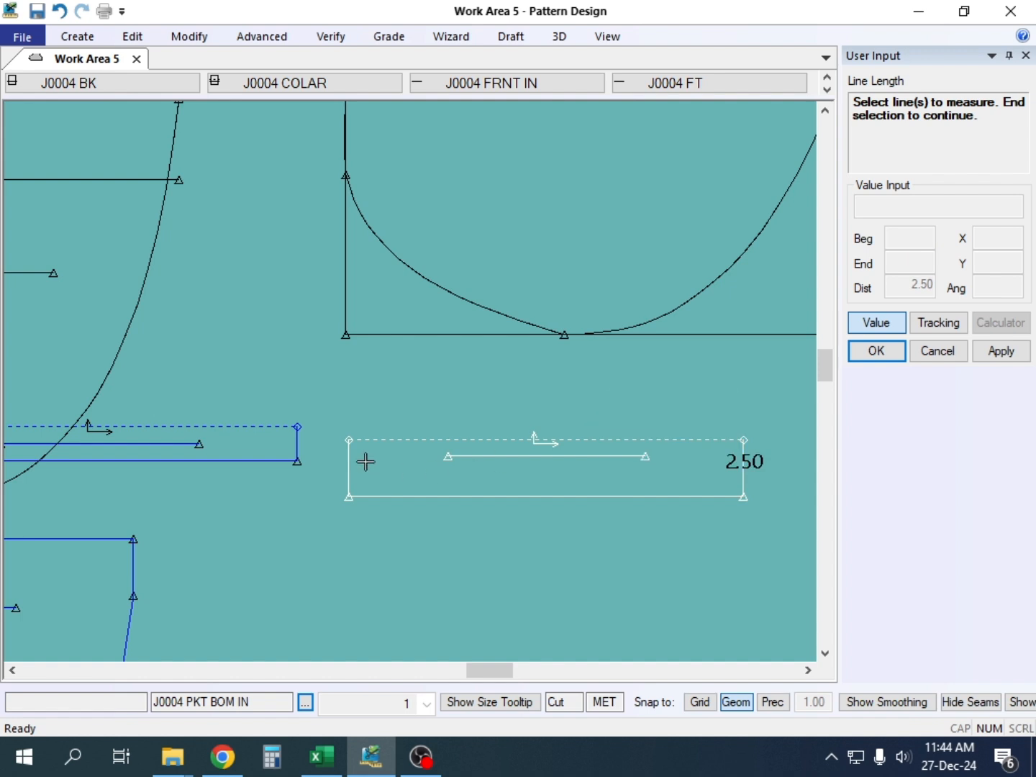
pyautogui.click(295, 438)
pyautogui.rightClick(287, 335)
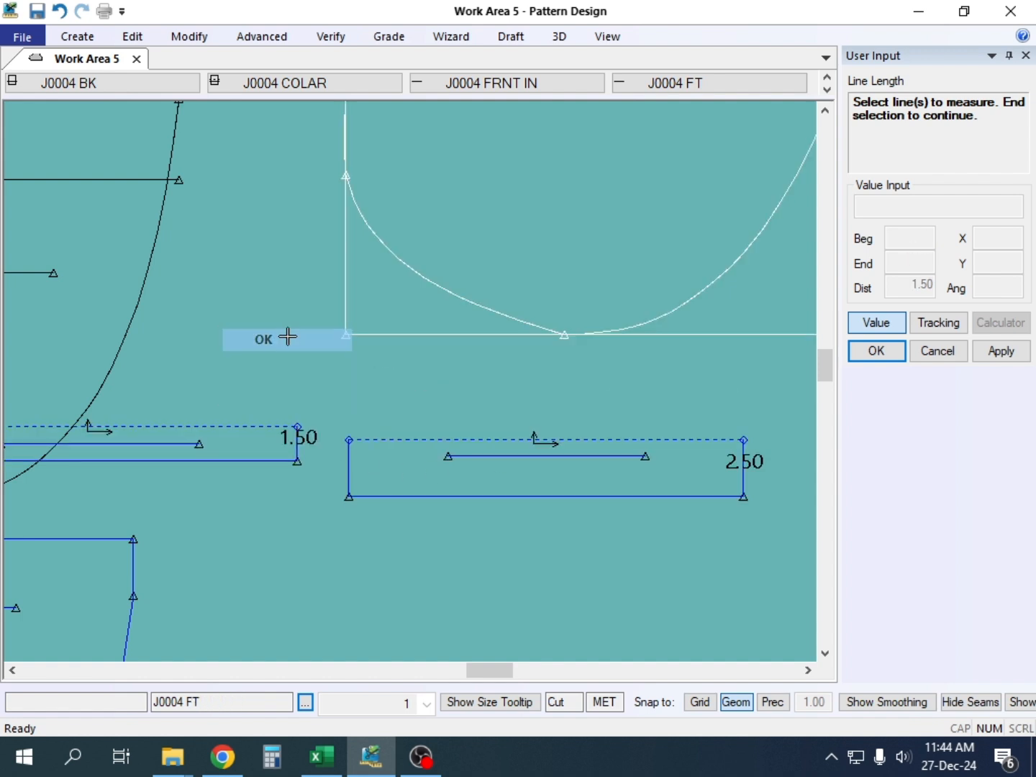
pyautogui.click(287, 337)
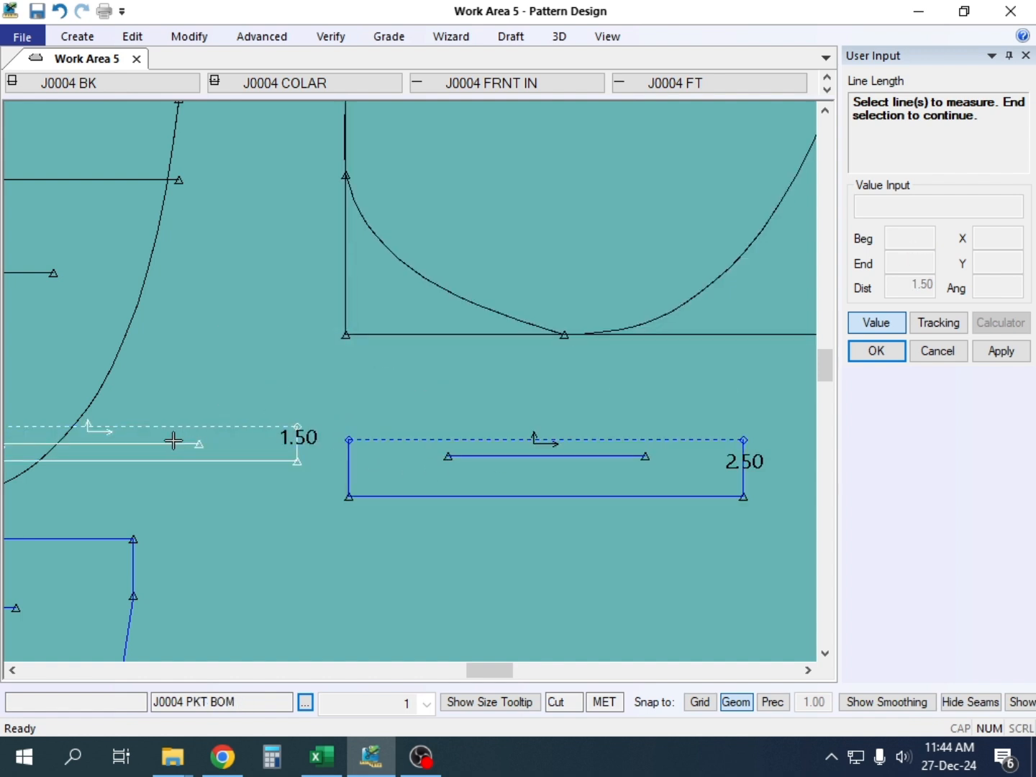
pyautogui.rightClick(505, 463)
pyautogui.click(501, 464)
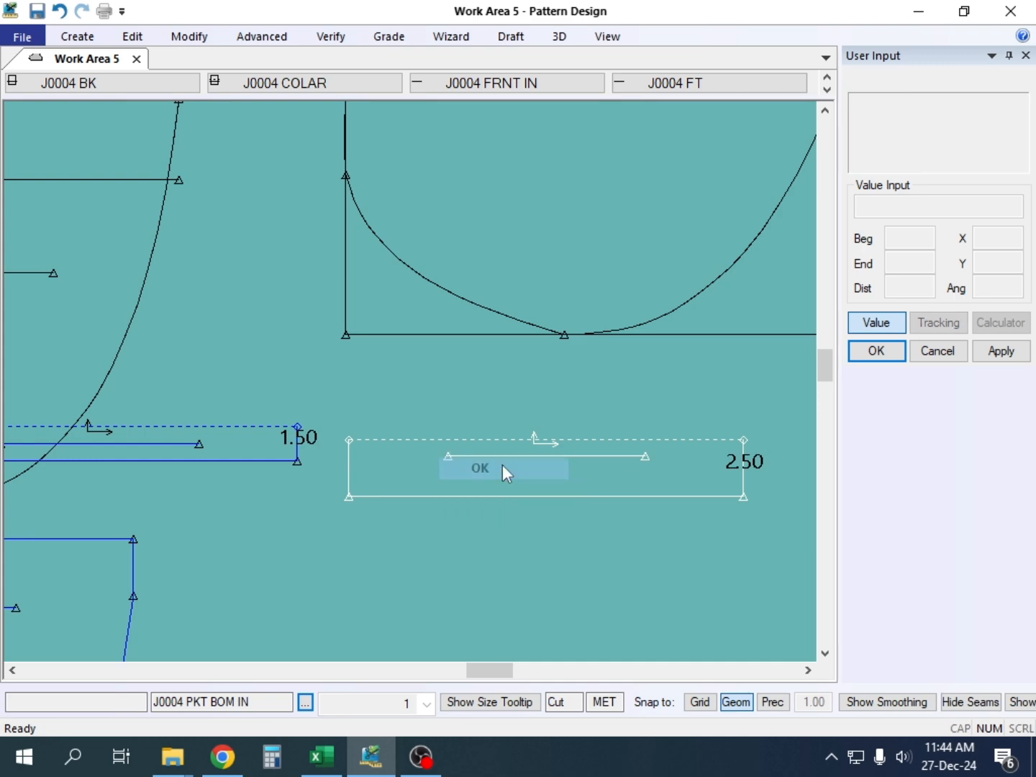
# Step: Switch to the Jecket workbook in Excel and examine the jacket reference photos and the measurement chart down to the hood rows
pyautogui.click(317, 765)
pyautogui.scroll(2, 787, 493)
pyautogui.scroll(-2, 797, 497)
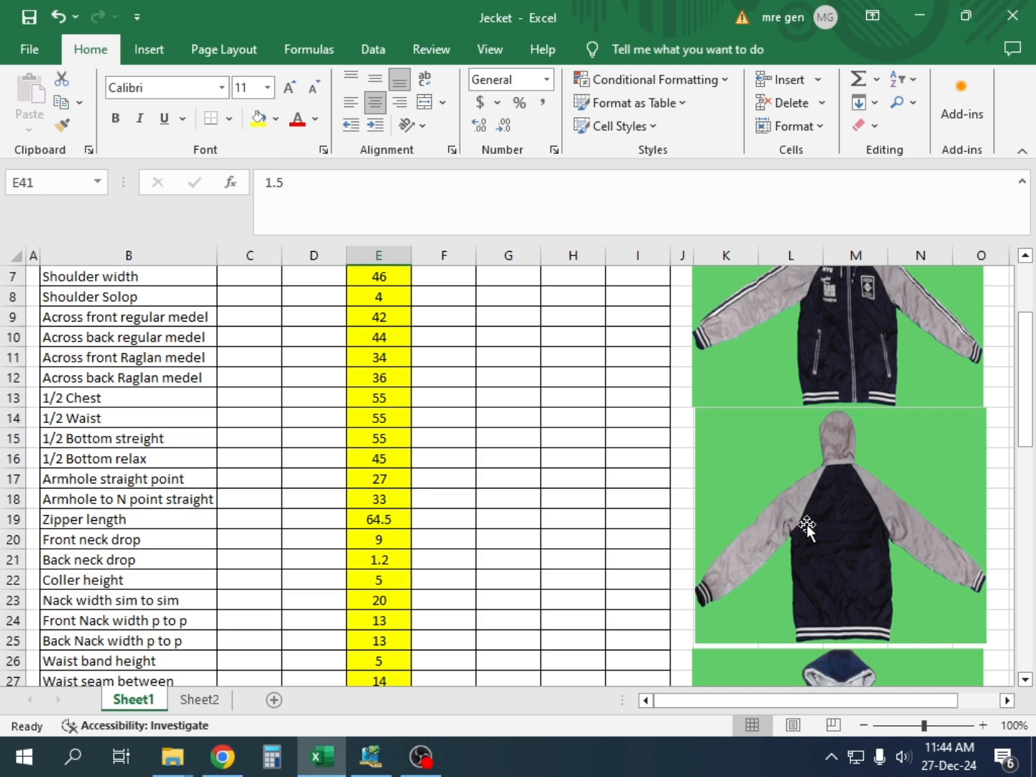
pyautogui.scroll(-10, 799, 521)
pyautogui.scroll(2, 807, 528)
pyautogui.scroll(1, 807, 528)
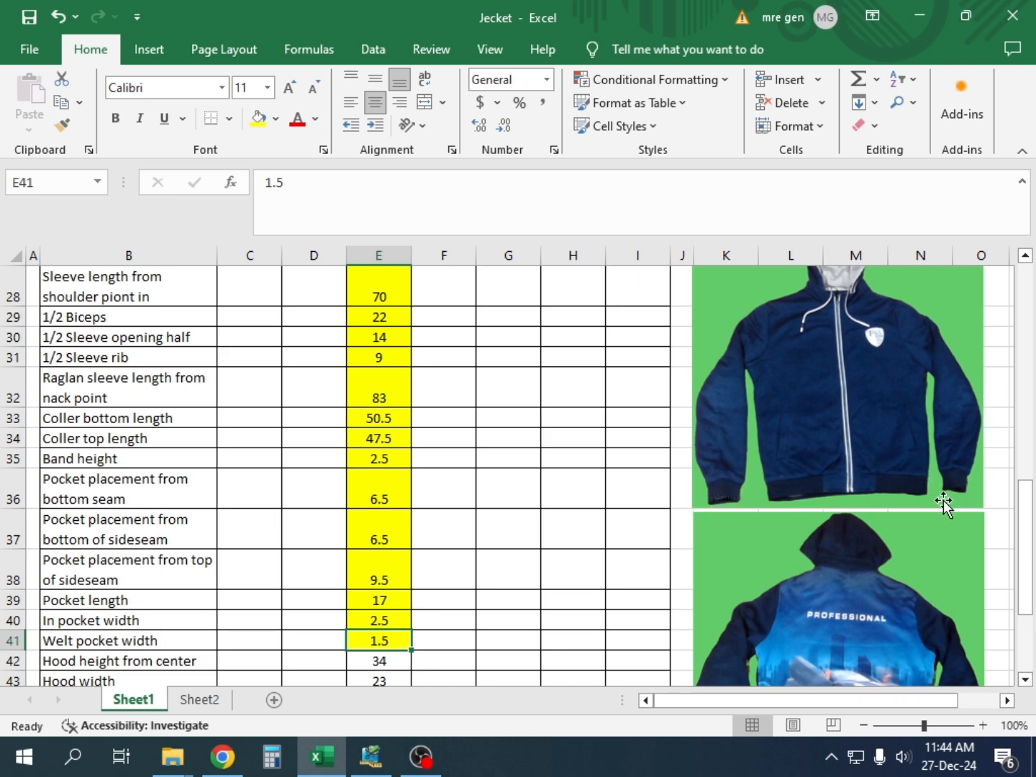
pyautogui.scroll(-3, 842, 543)
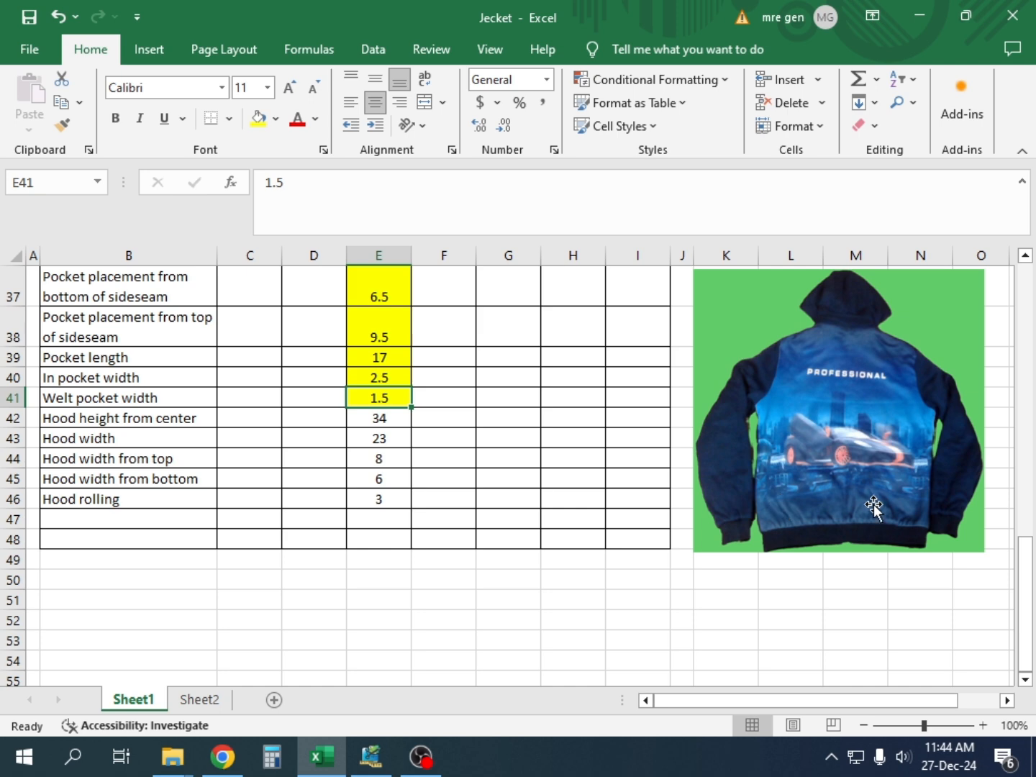
# Step: Switch back to Pattern Design and arrange J0004 PKTING TOP, J0004 PKTING IN and the small pocket facing in a column beside the front piece
pyautogui.click(371, 756)
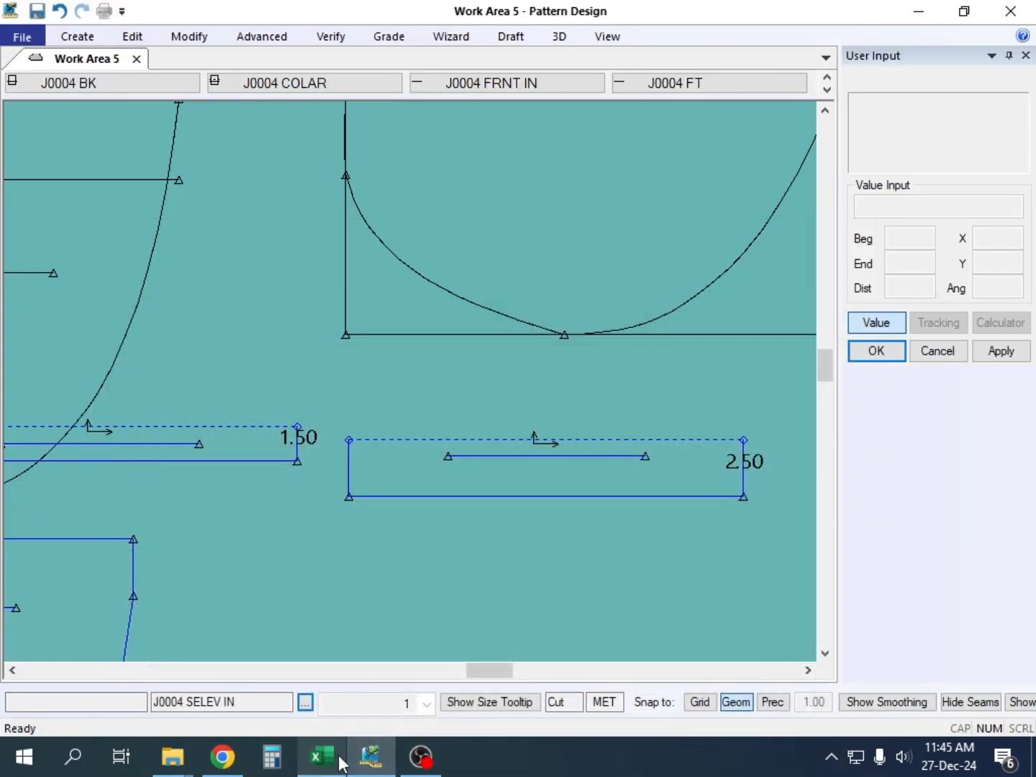
pyautogui.scroll(-5, 519, 484)
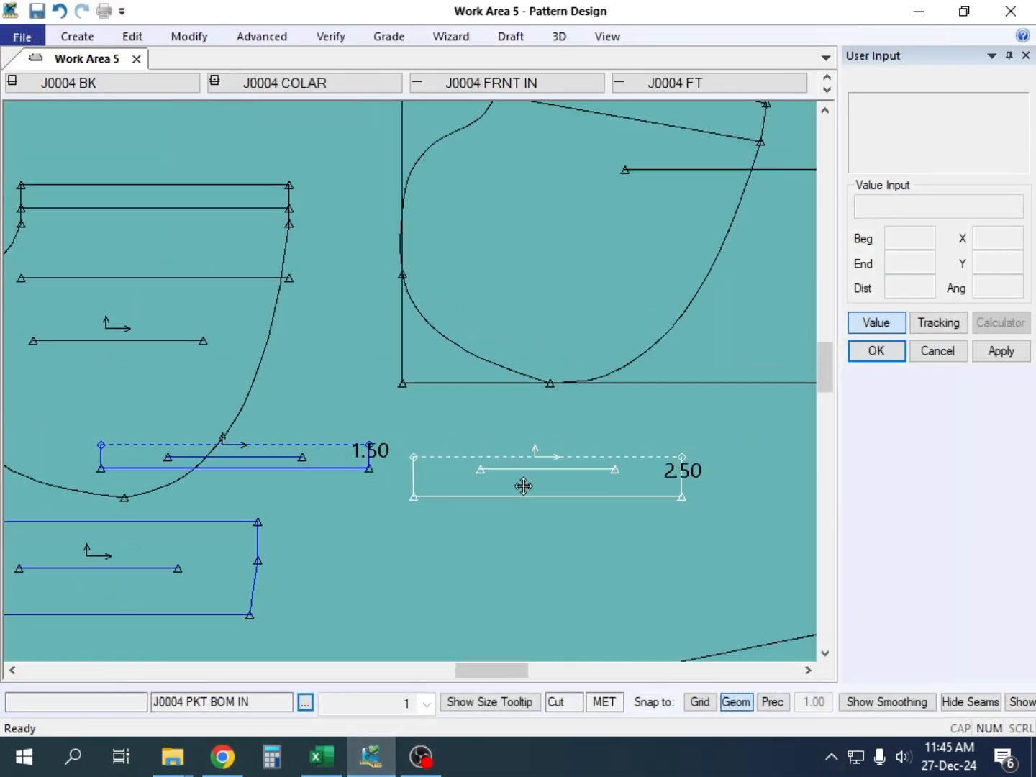
pyautogui.scroll(-4, 529, 482)
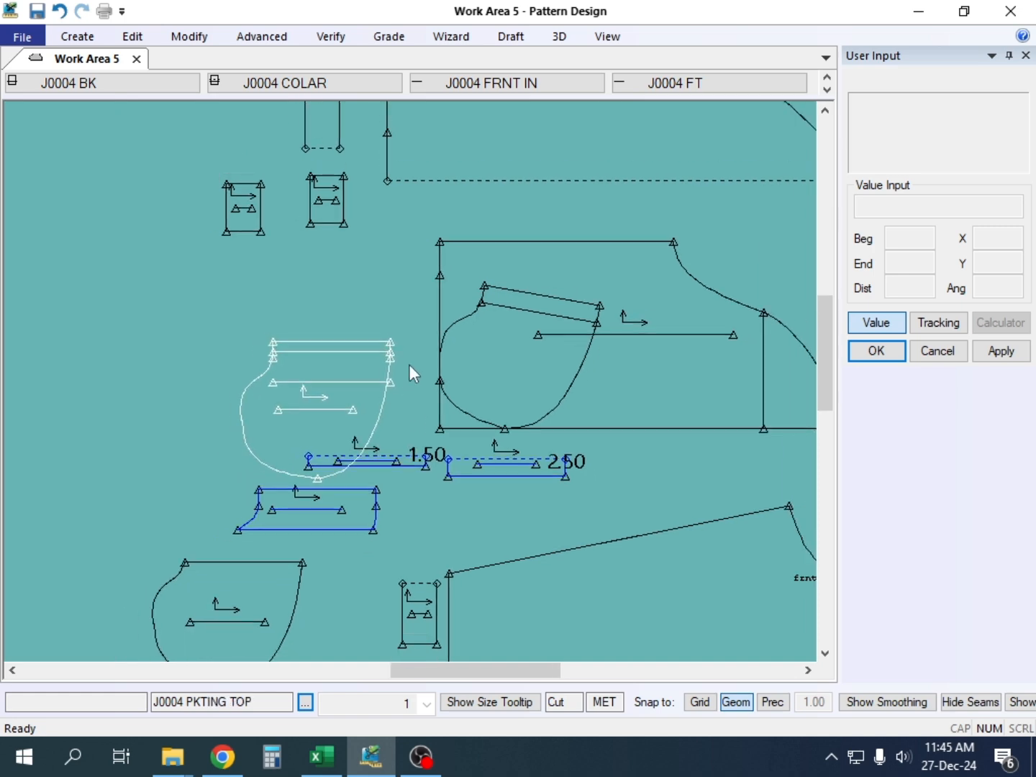
pyautogui.scroll(-1, 388, 371)
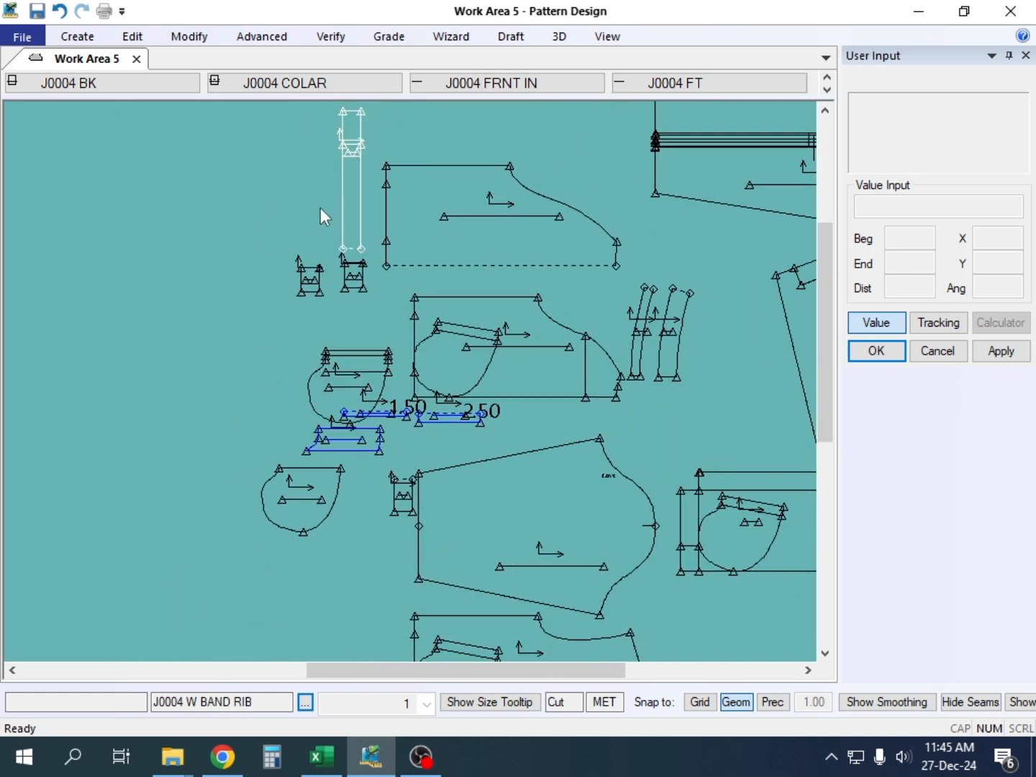
pyautogui.scroll(-1, 342, 222)
pyautogui.scroll(-1, 461, 521)
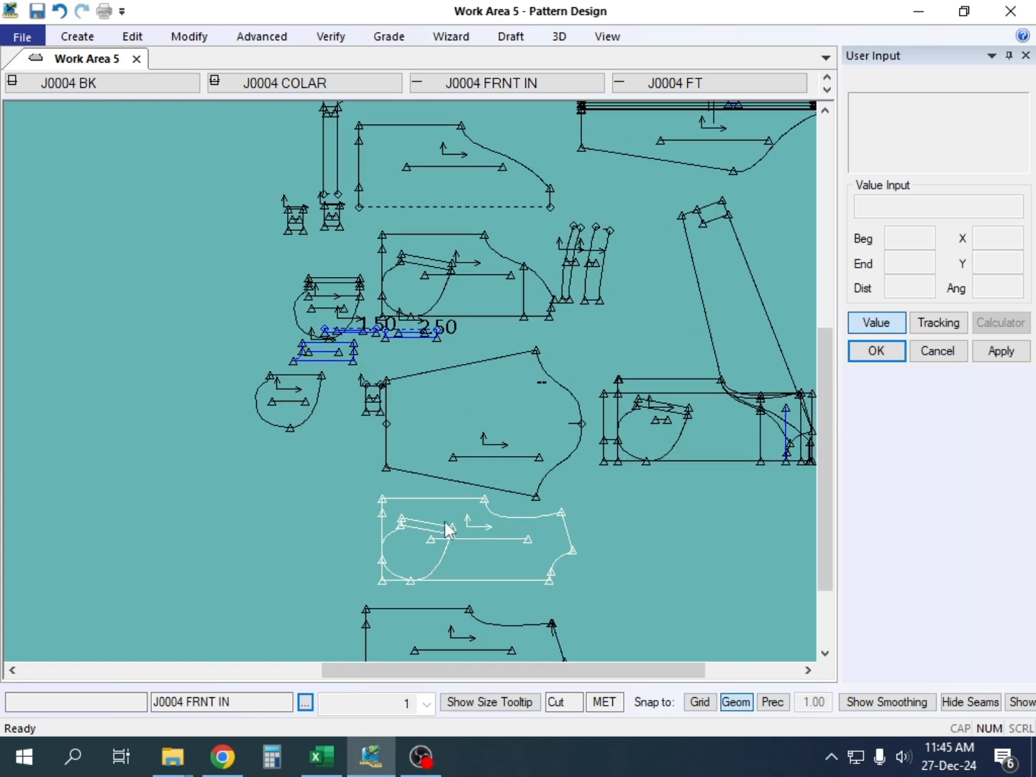
pyautogui.scroll(1, 380, 408)
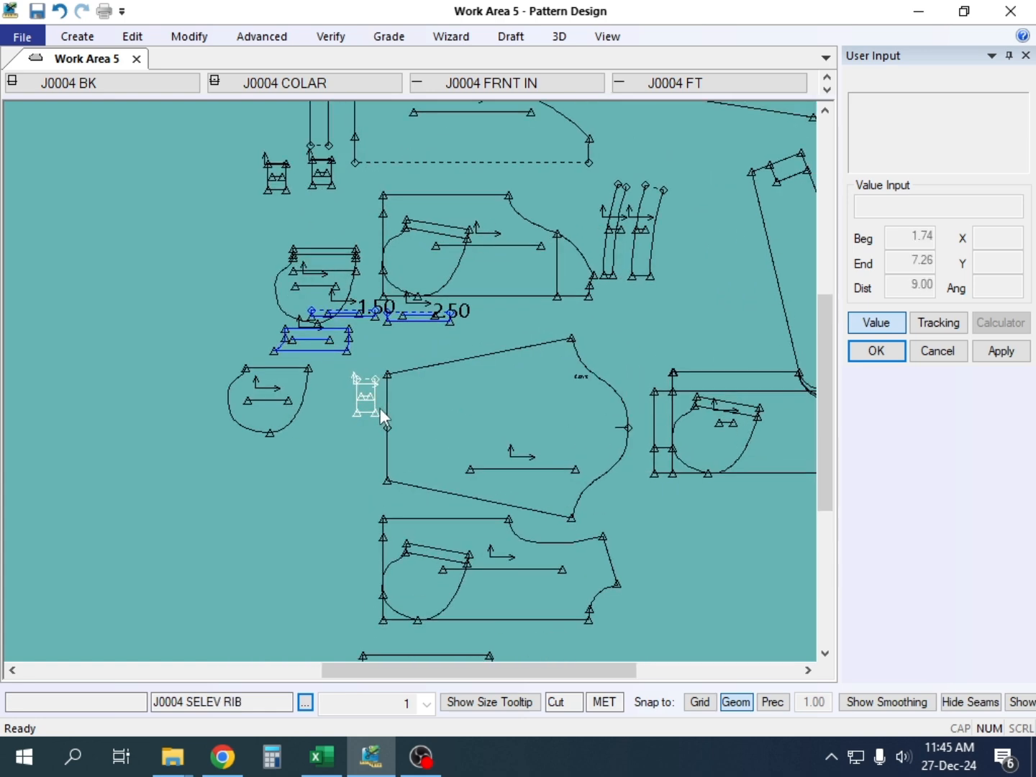
pyautogui.scroll(1, 379, 408)
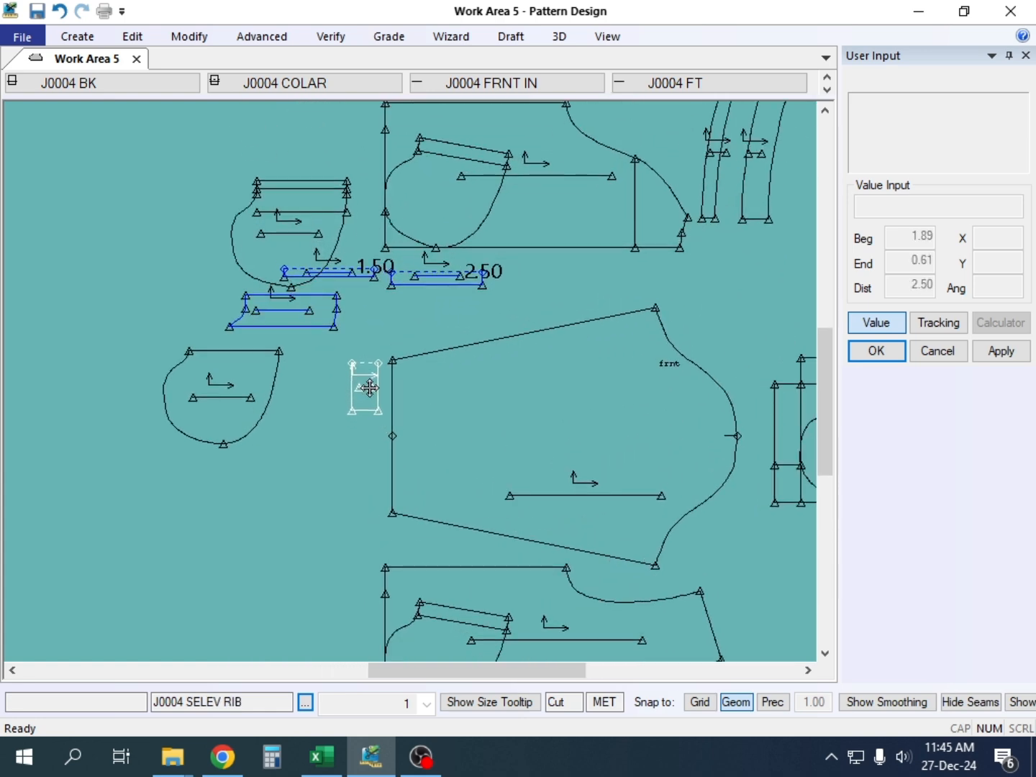
pyautogui.scroll(-2, 298, 367)
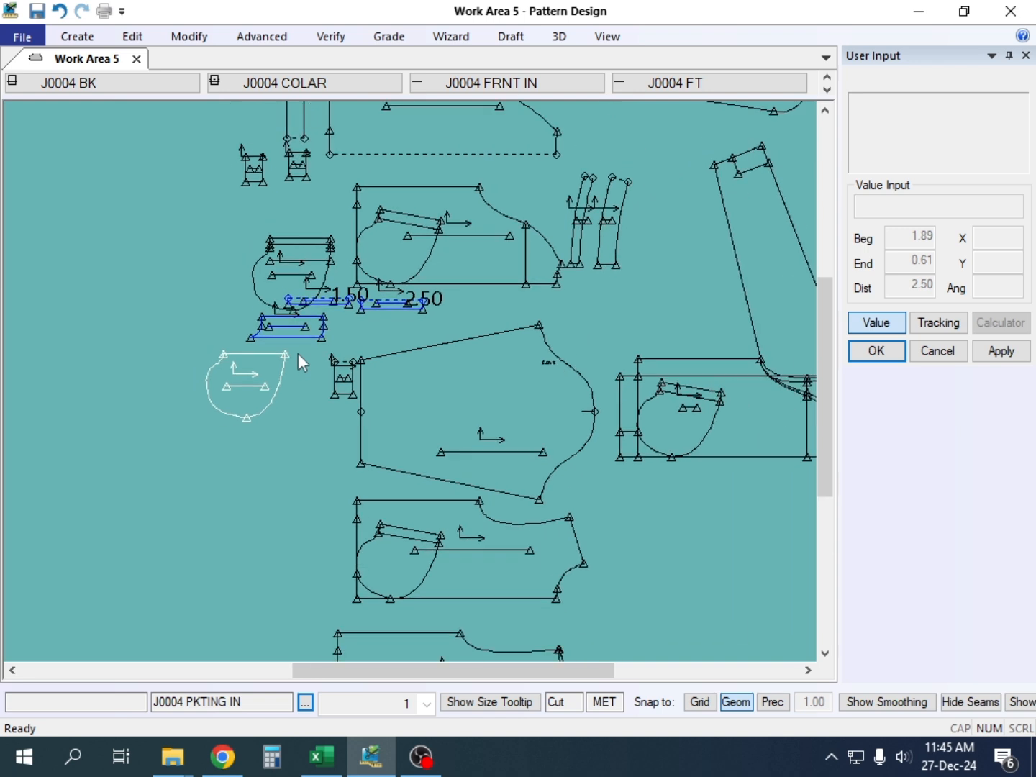
pyautogui.moveTo(307, 274); pyautogui.dragTo(243, 268)
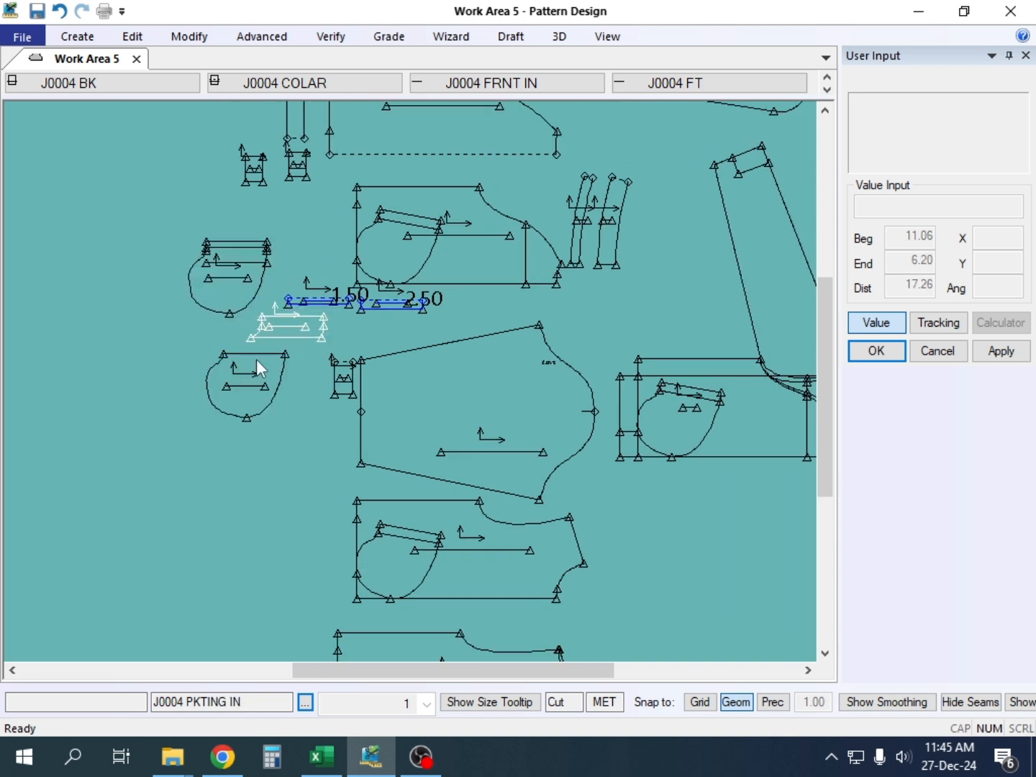
pyautogui.moveTo(257, 368); pyautogui.dragTo(233, 443)
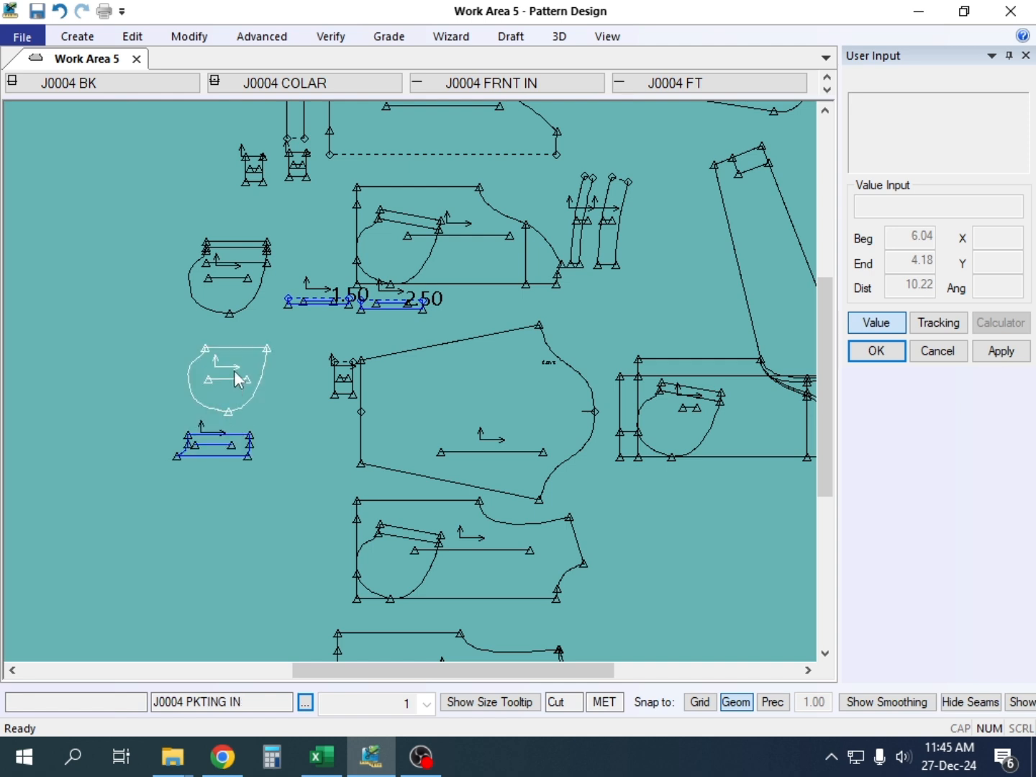
pyautogui.moveTo(233, 372); pyautogui.dragTo(222, 369)
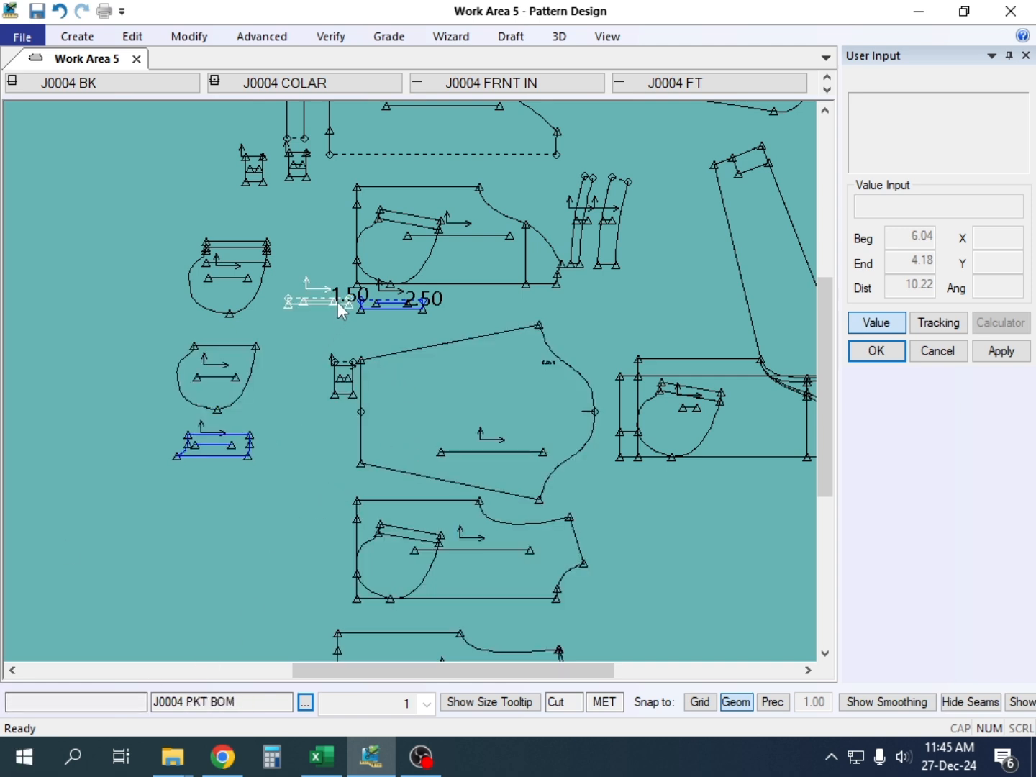
# Step: Stack J0004 PKT BOM above J0004 PKT BOM IN beside the pocketing column, and shift the pocketing and facing pieces farther away from them
pyautogui.moveTo(340, 307); pyautogui.dragTo(315, 309)
pyautogui.moveTo(411, 303); pyautogui.dragTo(289, 333)
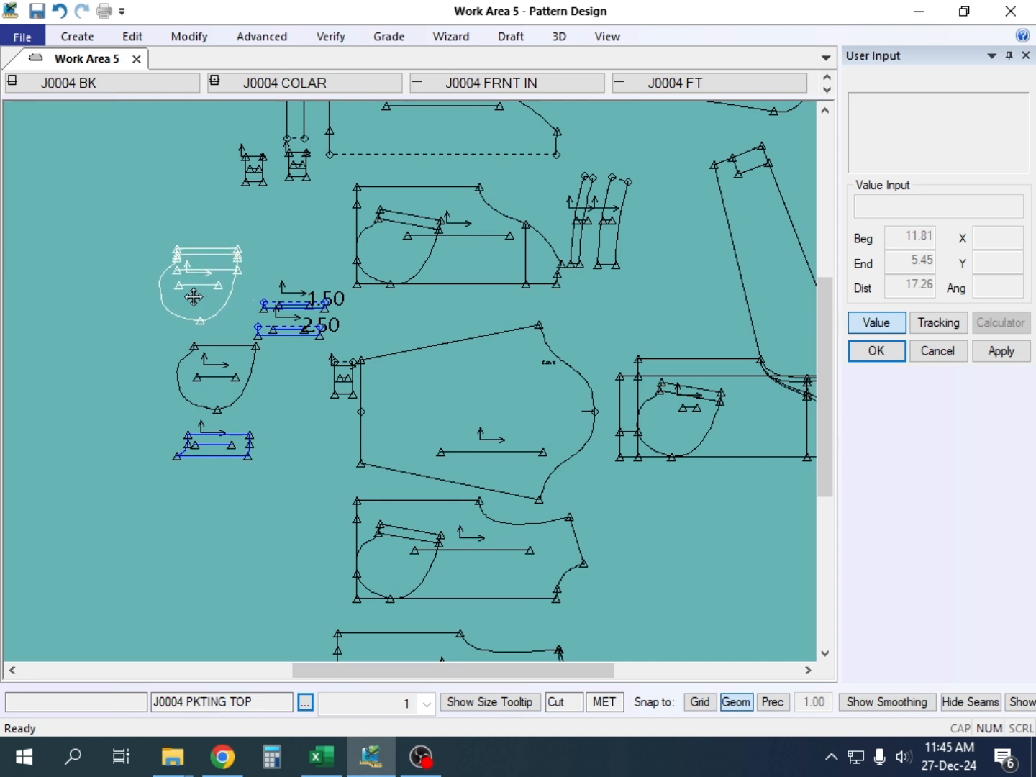
pyautogui.moveTo(194, 295); pyautogui.dragTo(185, 296)
pyautogui.moveTo(204, 346); pyautogui.dragTo(179, 335)
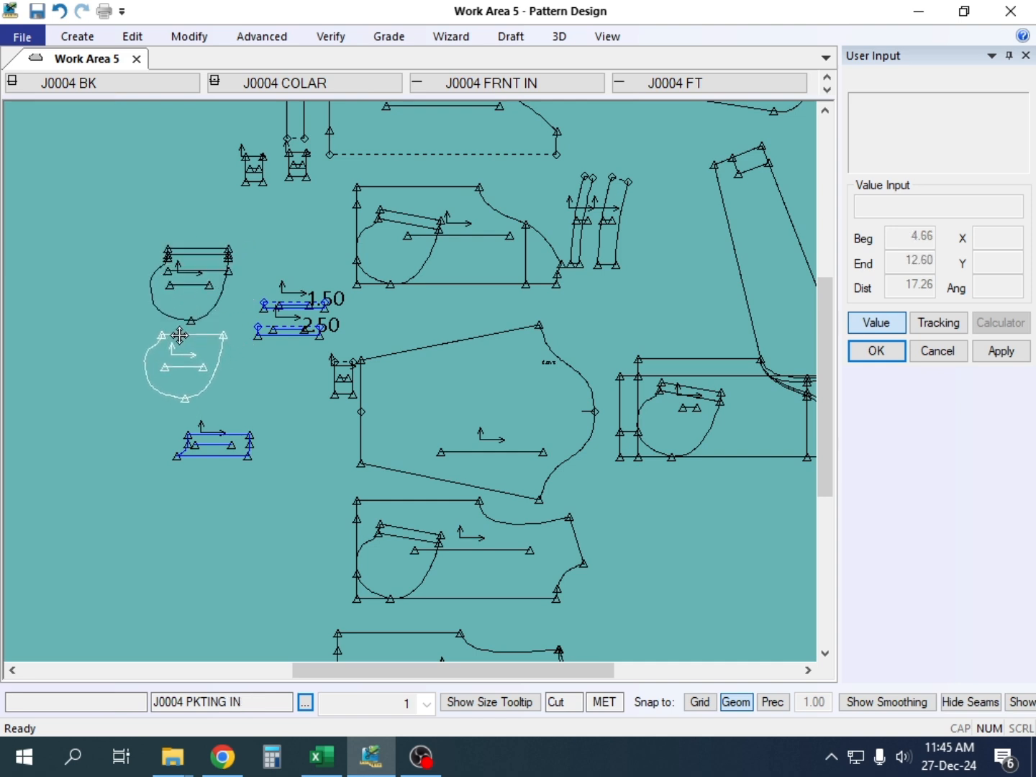
pyautogui.moveTo(194, 430)
pyautogui.mouseDown()
pyautogui.moveTo(215, 434)
pyautogui.moveTo(186, 427)
pyautogui.mouseUp()
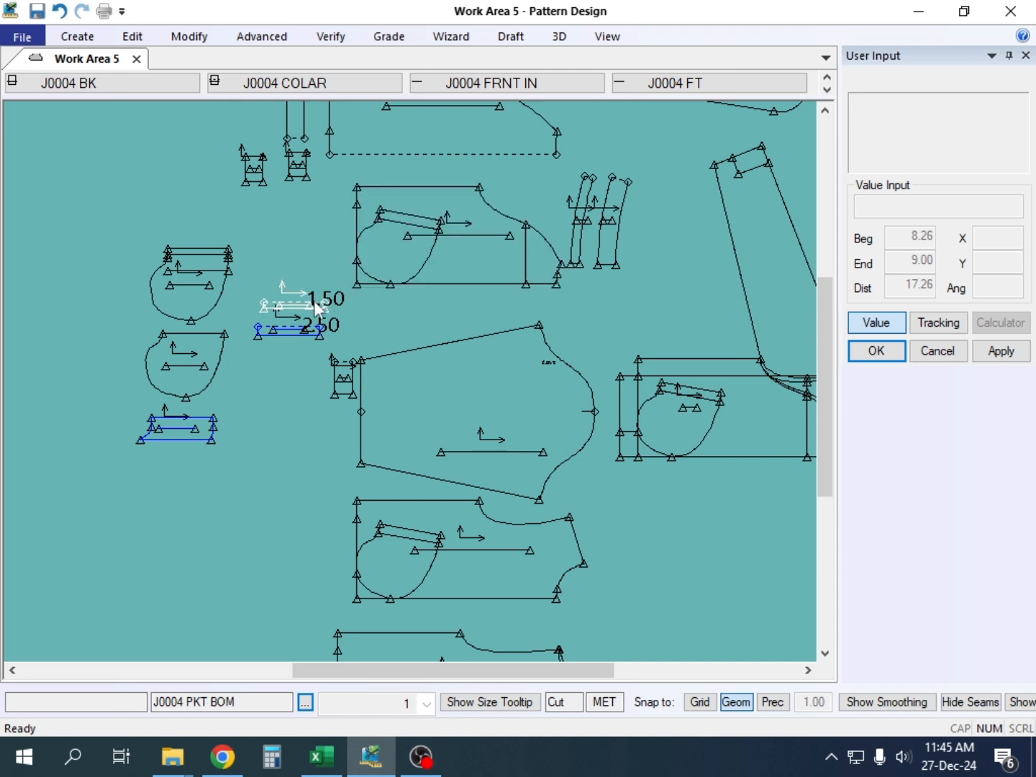
# Step: Widen the gap between the two welt pieces and nudge J0004 PKTING TOP slightly toward them
pyautogui.moveTo(300, 314)
pyautogui.mouseDown()
pyautogui.moveTo(295, 302)
pyautogui.moveTo(292, 321)
pyautogui.mouseUp()
pyautogui.scroll(1, 299, 301)
pyautogui.scroll(2, 324, 396)
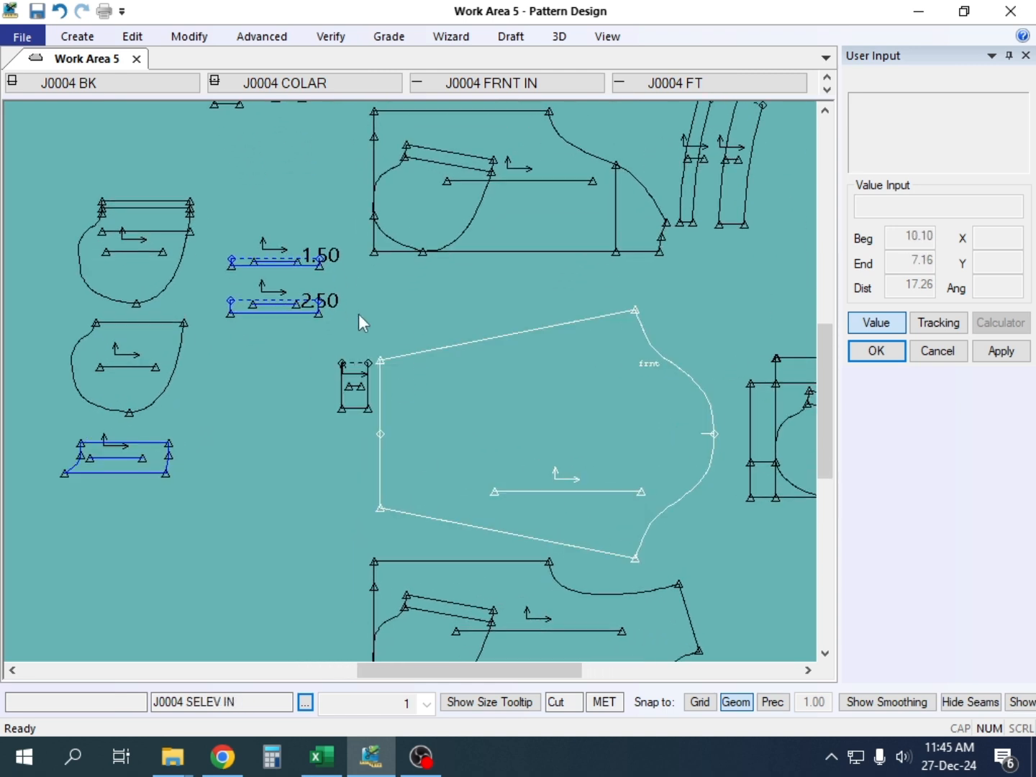
pyautogui.moveTo(152, 236); pyautogui.dragTo(167, 239)
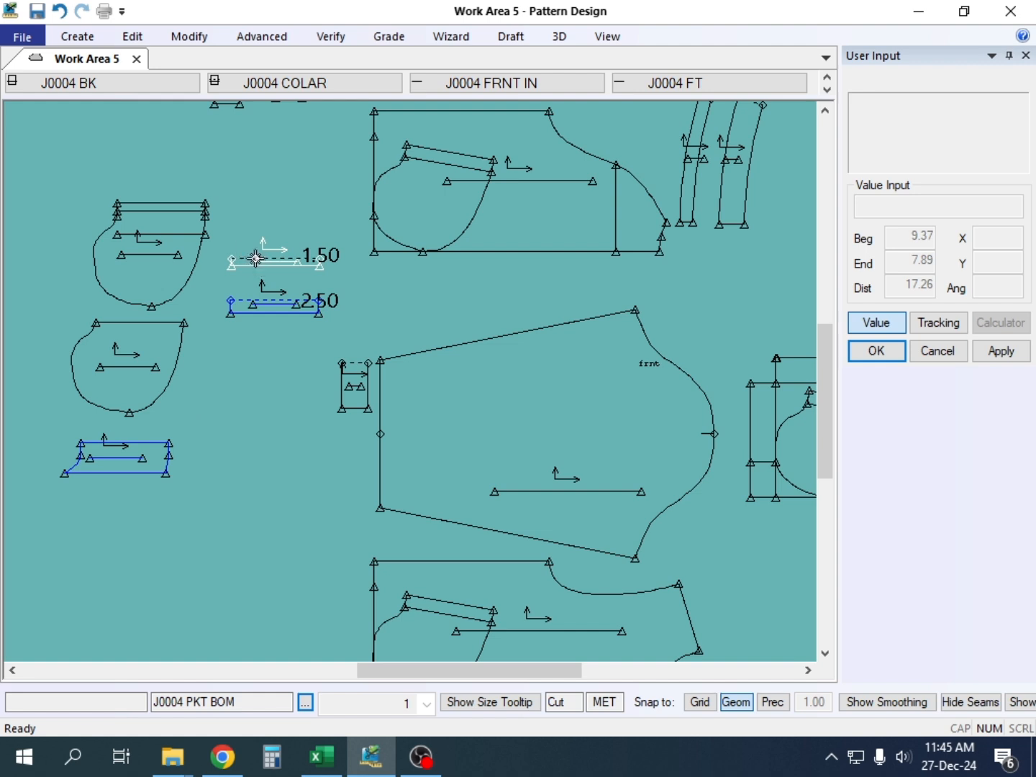
pyautogui.moveTo(255, 256); pyautogui.dragTo(259, 234)
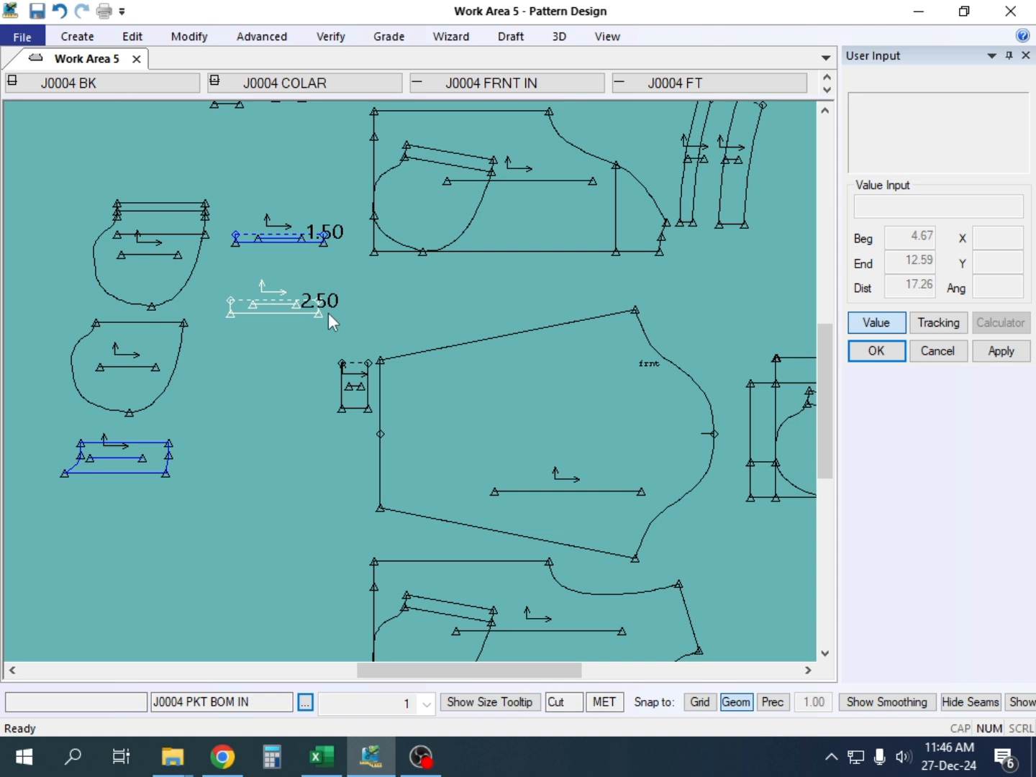
# Step: Move the J0004 BASS draft slightly lower, away from the back sleeve pieces
pyautogui.scroll(-5, 303, 303)
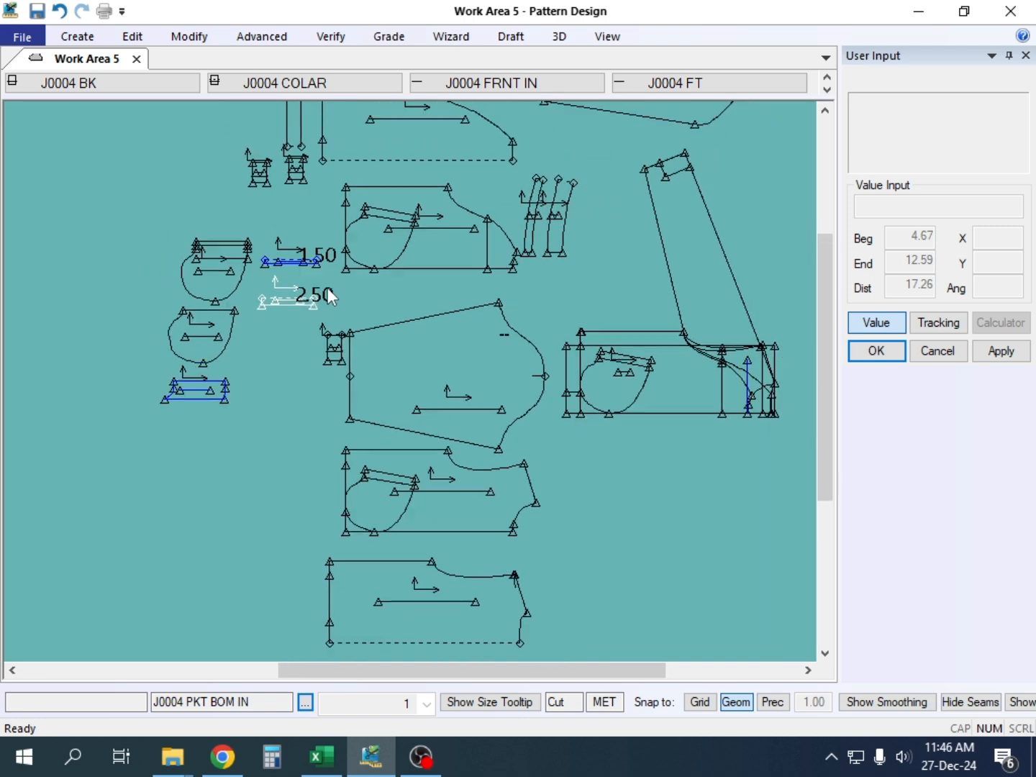
pyautogui.scroll(-3, 327, 288)
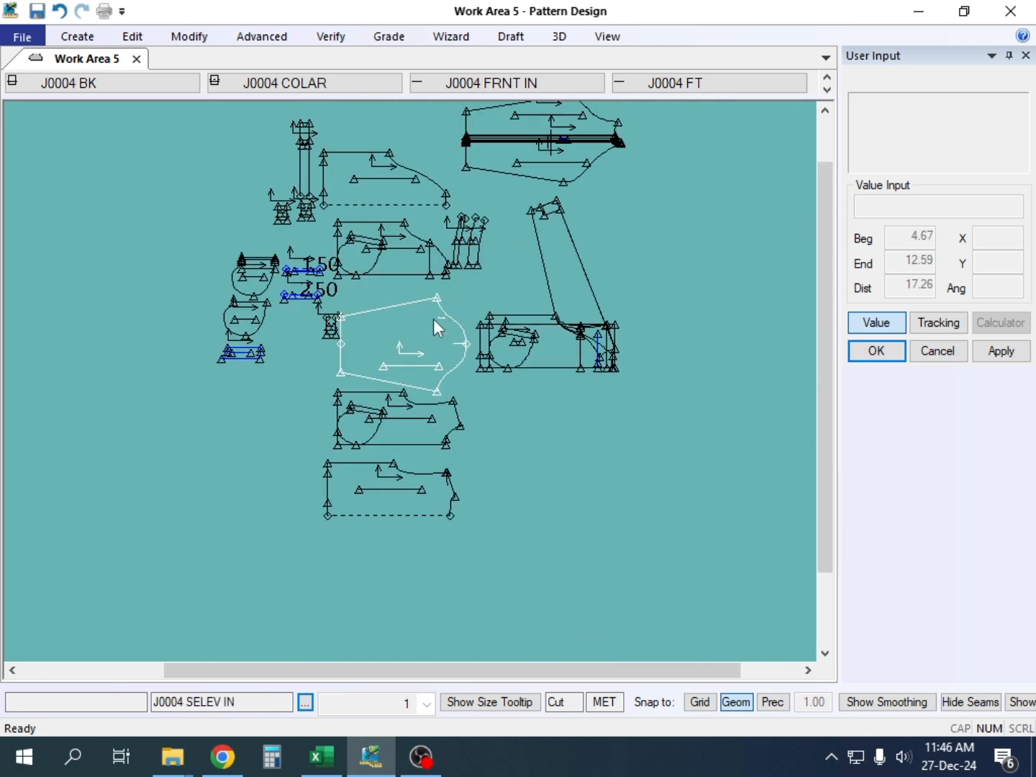
pyautogui.scroll(-1, 431, 321)
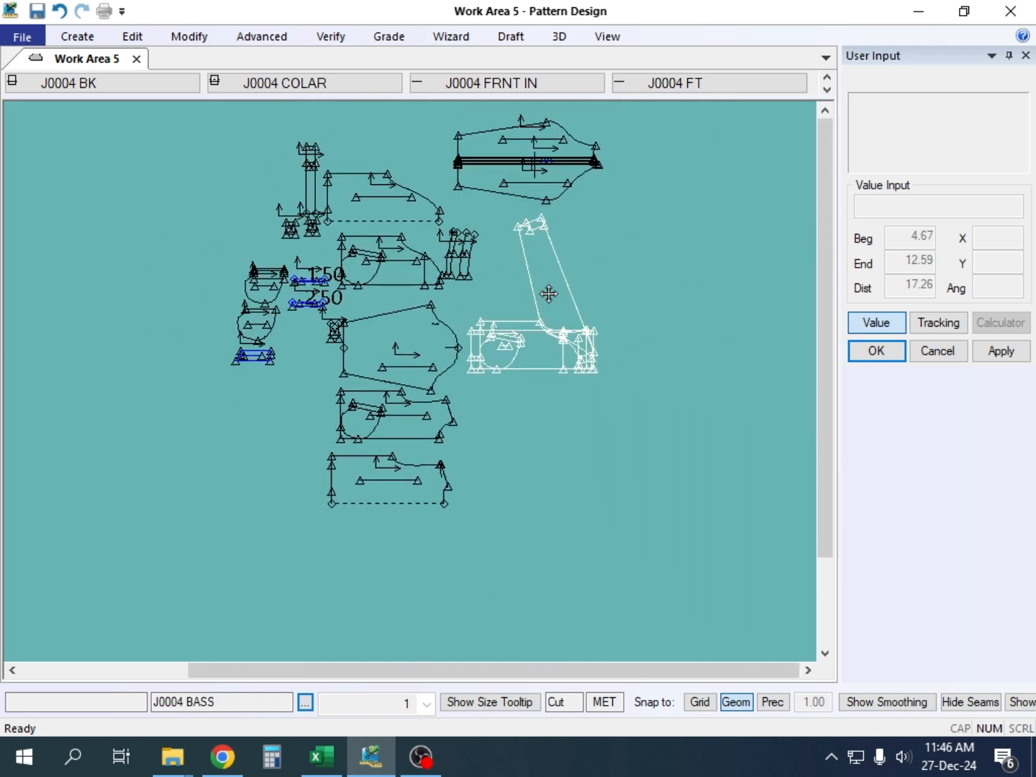
pyautogui.moveTo(549, 294); pyautogui.dragTo(554, 315)
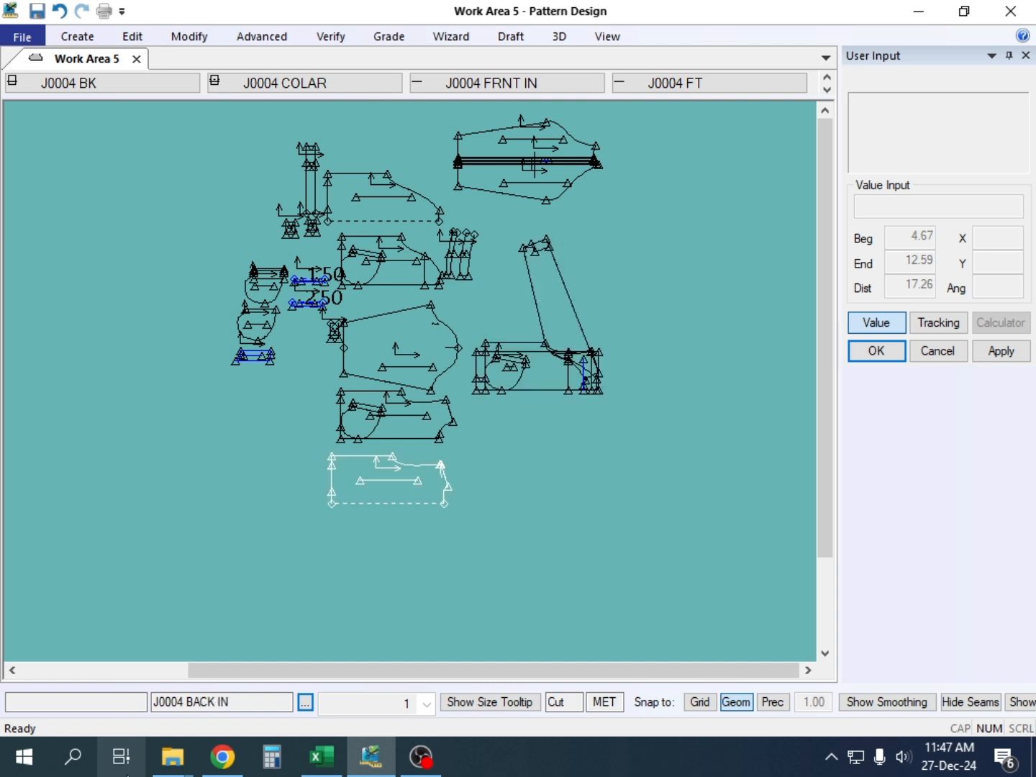
pyautogui.scroll(-1, 574, 360)
pyautogui.scroll(-1, 586, 338)
pyautogui.scroll(-1, 719, 301)
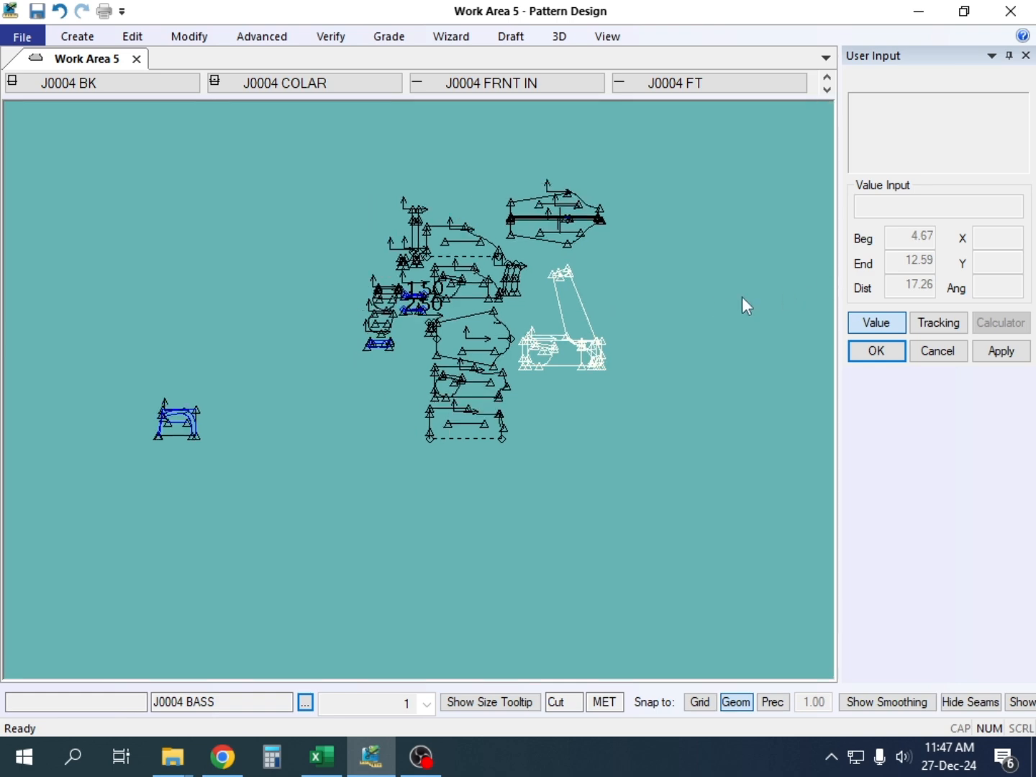
pyautogui.scroll(-1, 205, 294)
pyautogui.scroll(3, 538, 246)
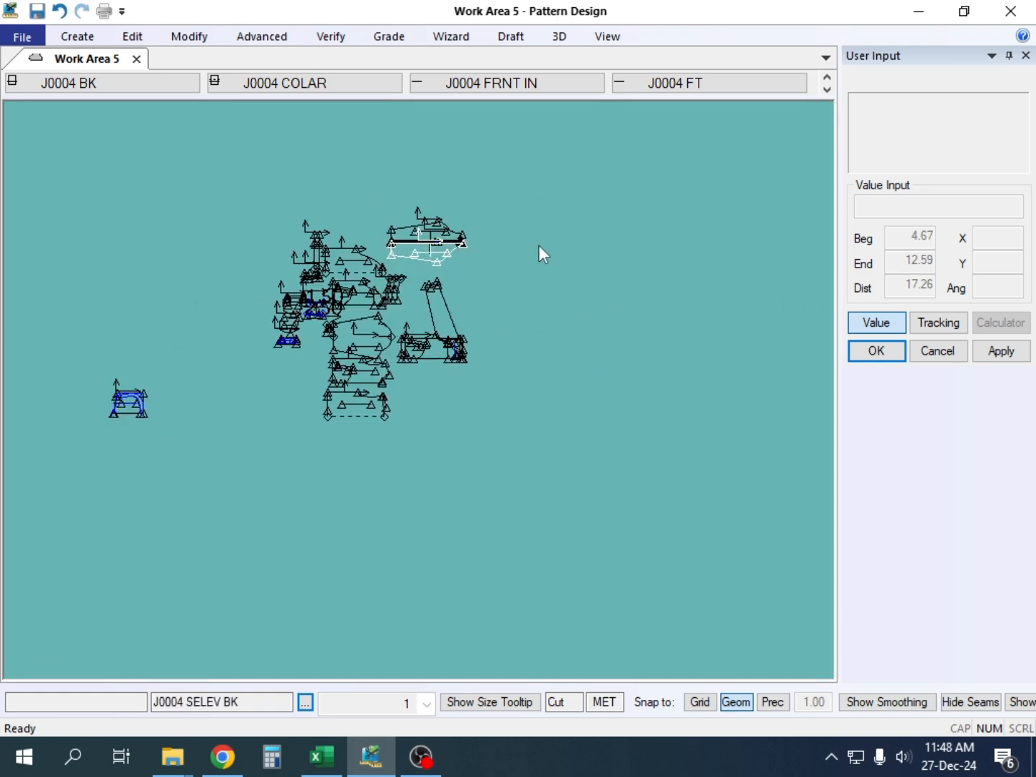
# Step: Switch to Excel and look through the jacket measurement chart again, from the body rows to the pocket and hood rows
pyautogui.click(324, 759)
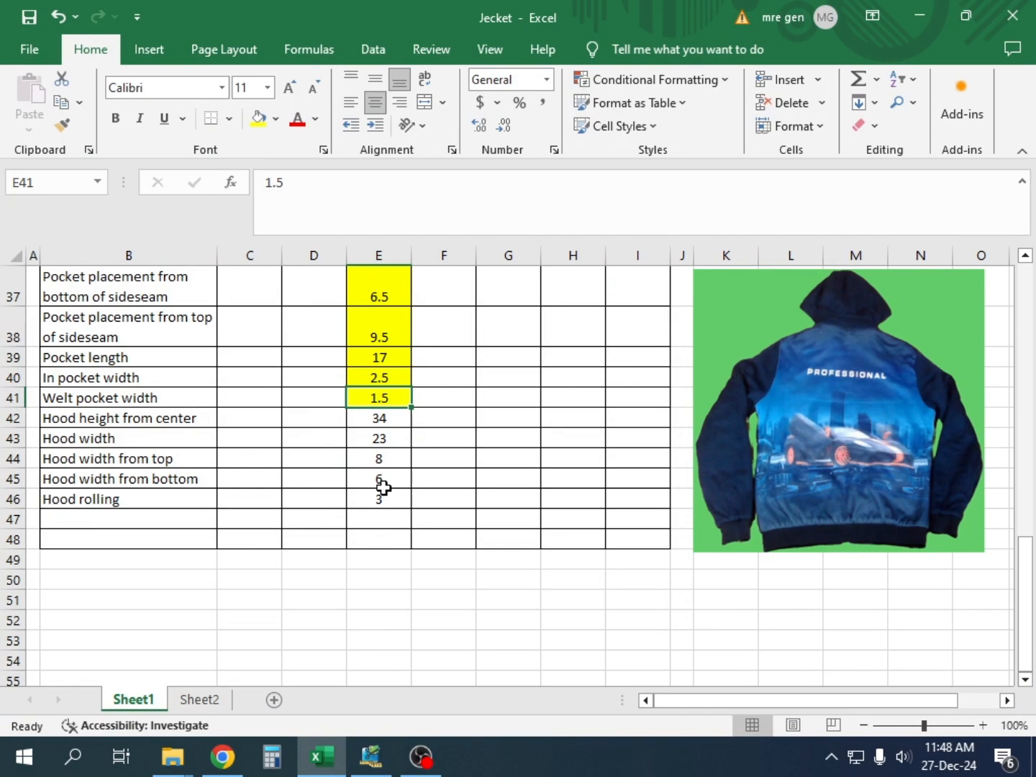
pyautogui.scroll(8, 417, 471)
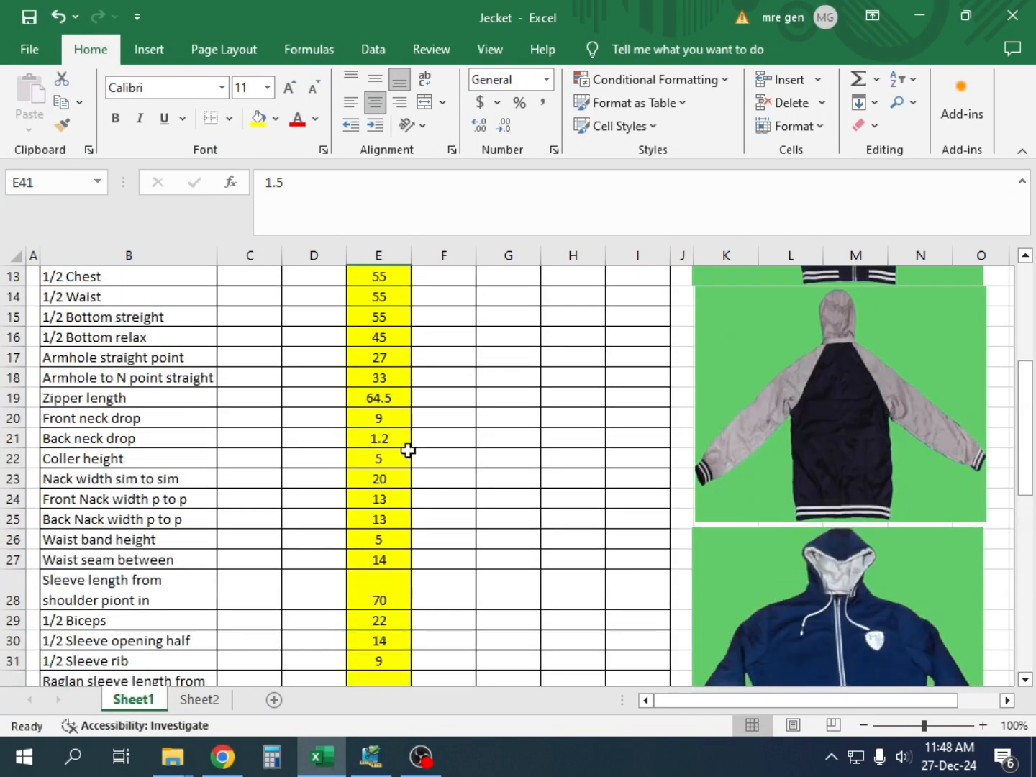
pyautogui.scroll(4, 408, 451)
pyautogui.scroll(-9, 408, 449)
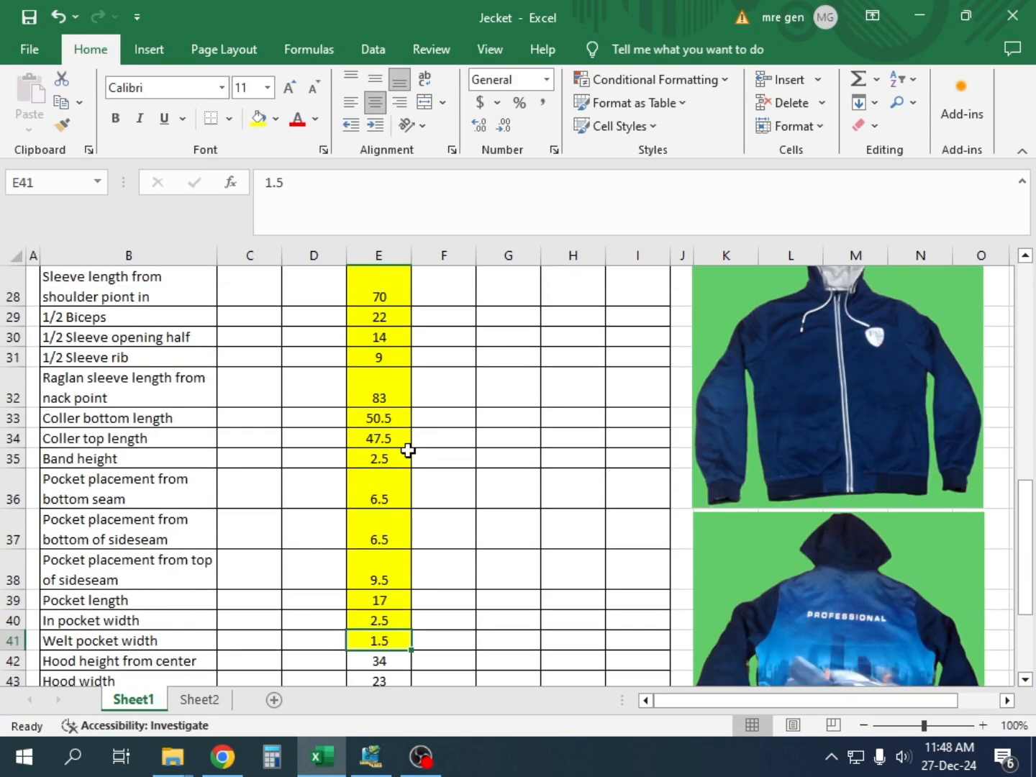
# Step: Read the hood height, width and rolling rows at the end of the measurement chart, and switch back to Pattern Design
pyautogui.scroll(-4, 407, 450)
pyautogui.scroll(2, 408, 449)
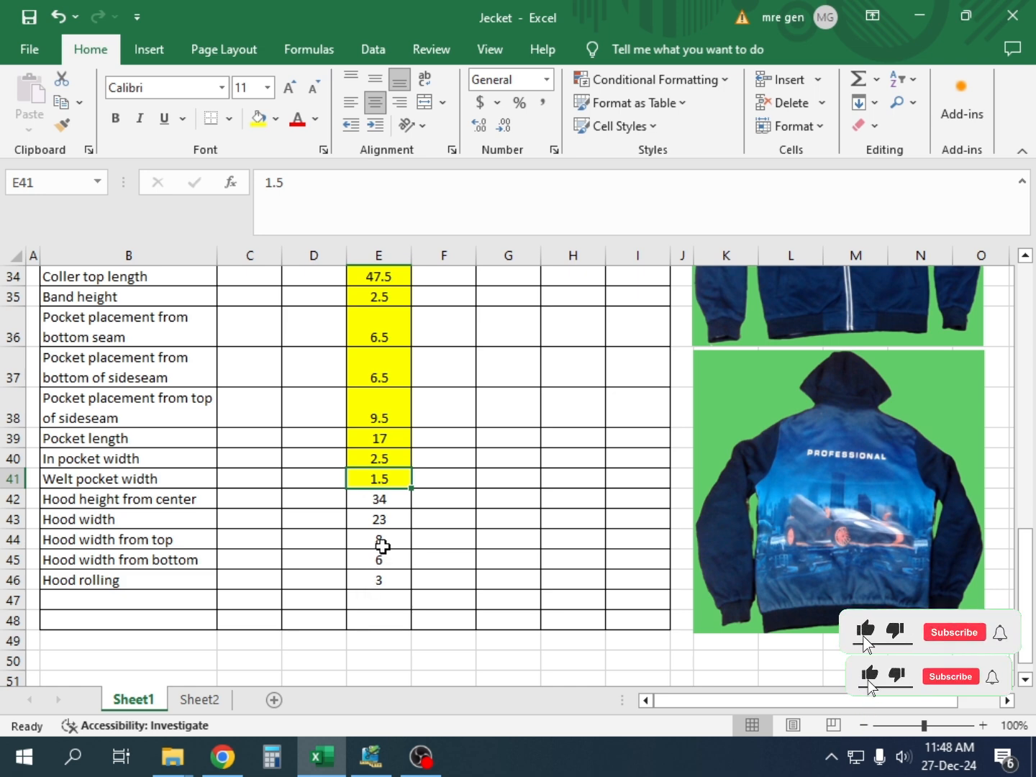
pyautogui.click(363, 762)
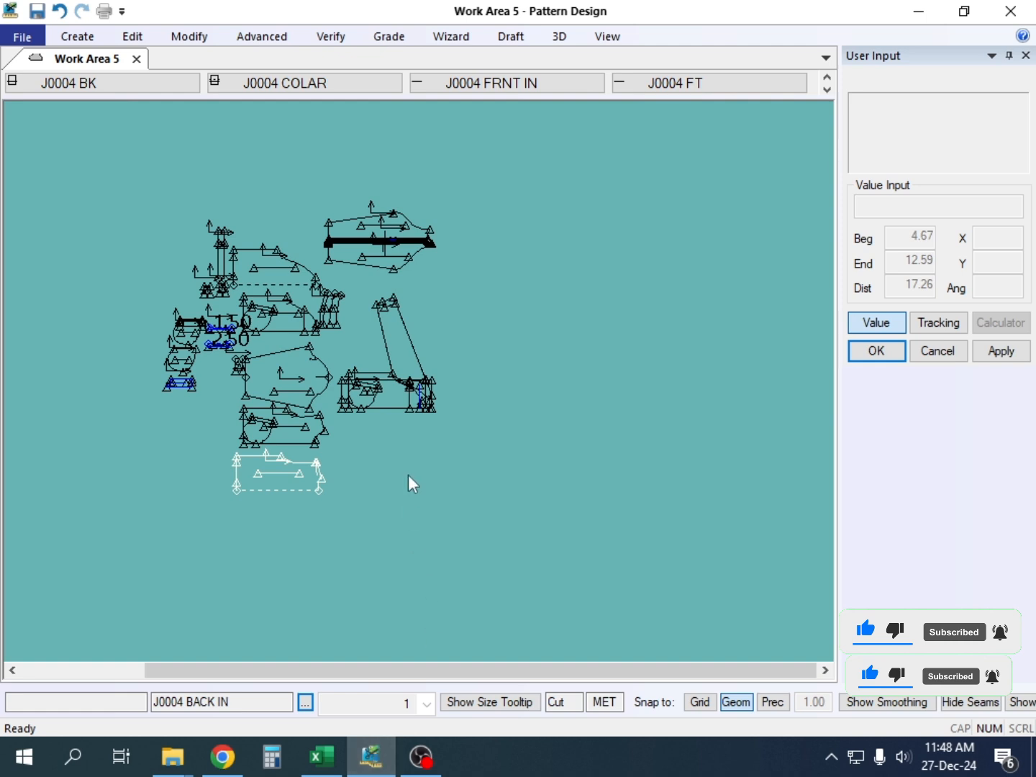
pyautogui.click(399, 389)
pyautogui.click(402, 385)
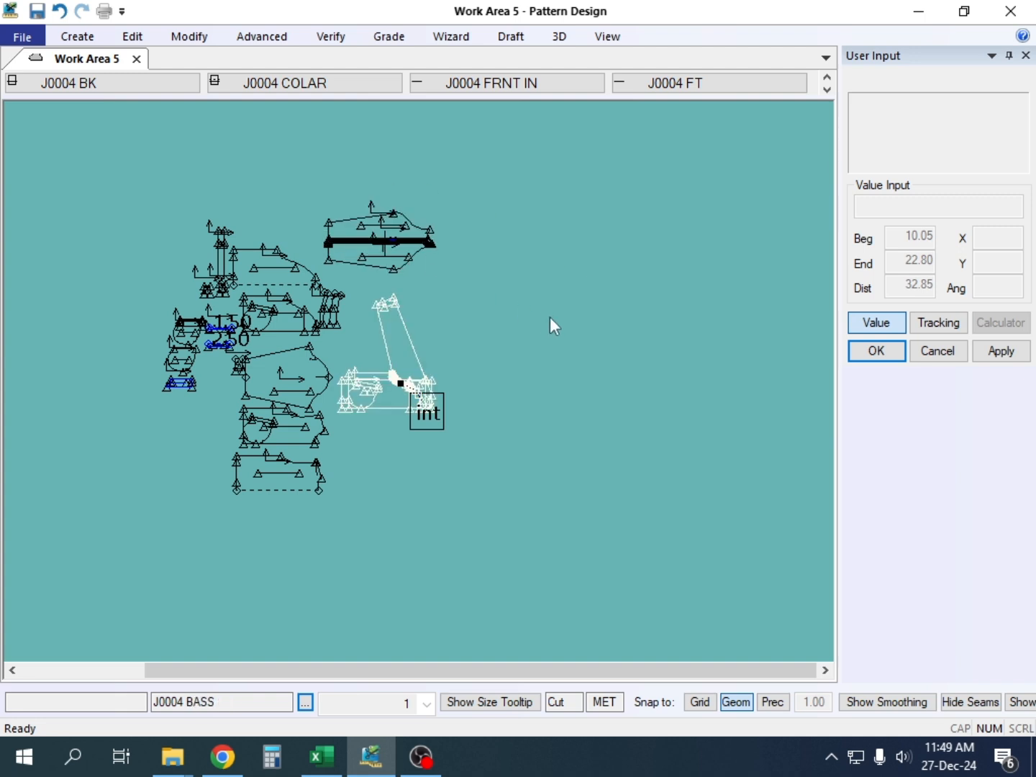
# Step: Create a rectangle piece for the hood, 34 in X by 23 in Y, in the empty area beside the J0004 BASS draft
pyautogui.click(68, 38)
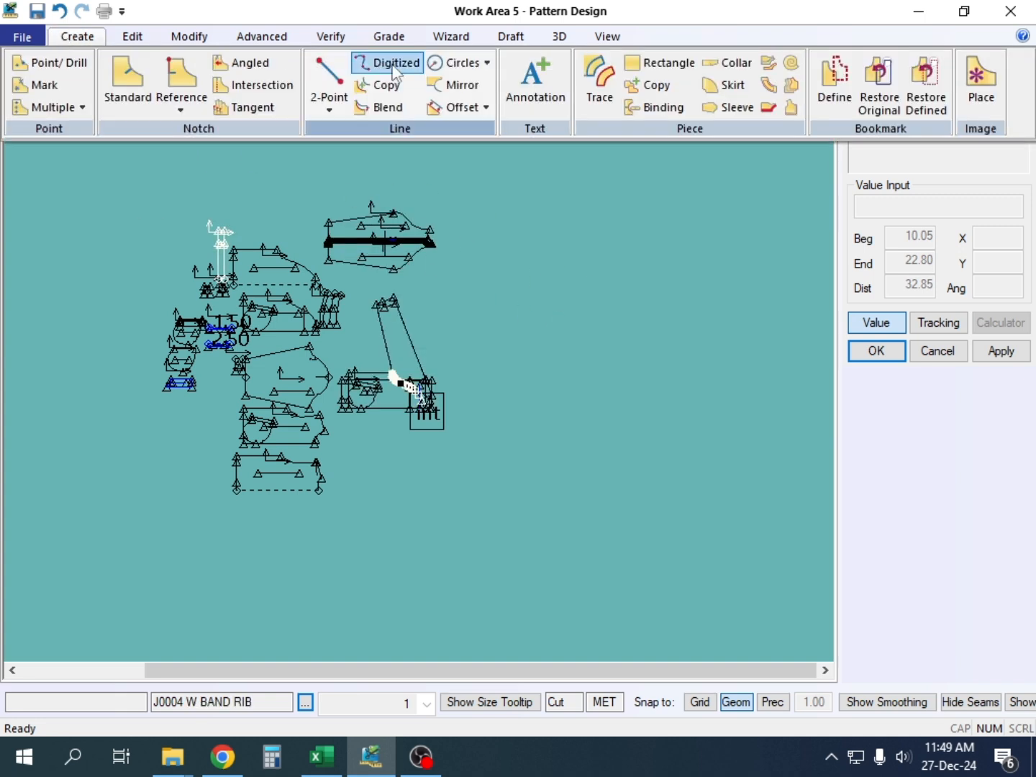
pyautogui.click(658, 63)
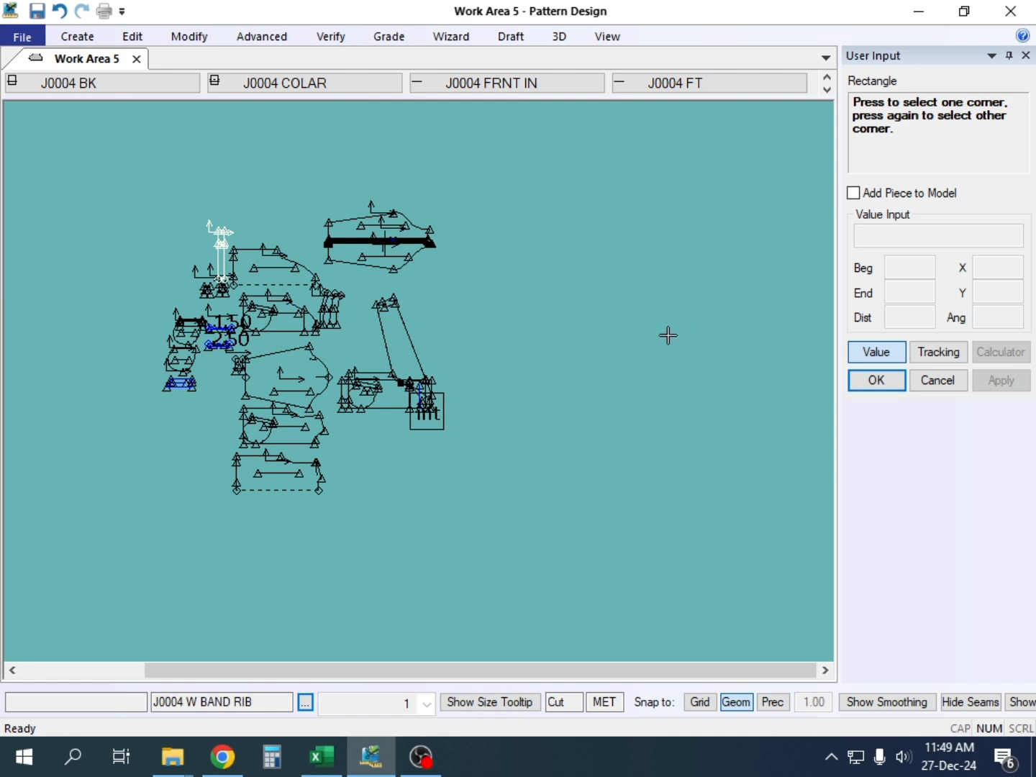
pyautogui.click(576, 288)
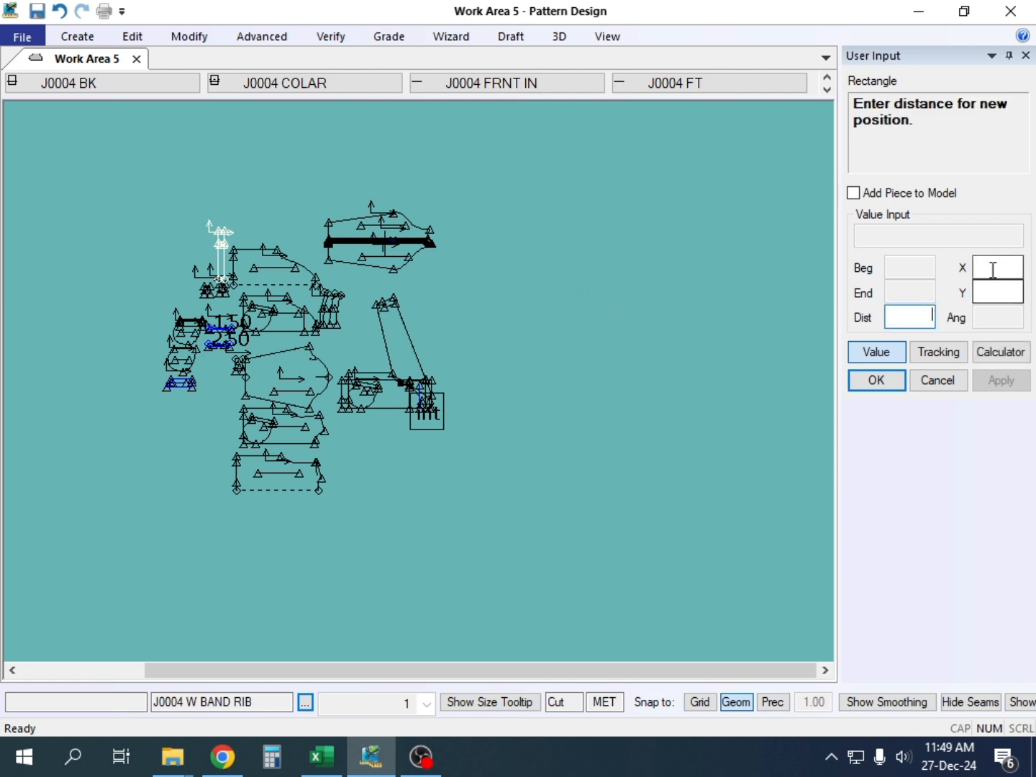
pyautogui.click(990, 268)
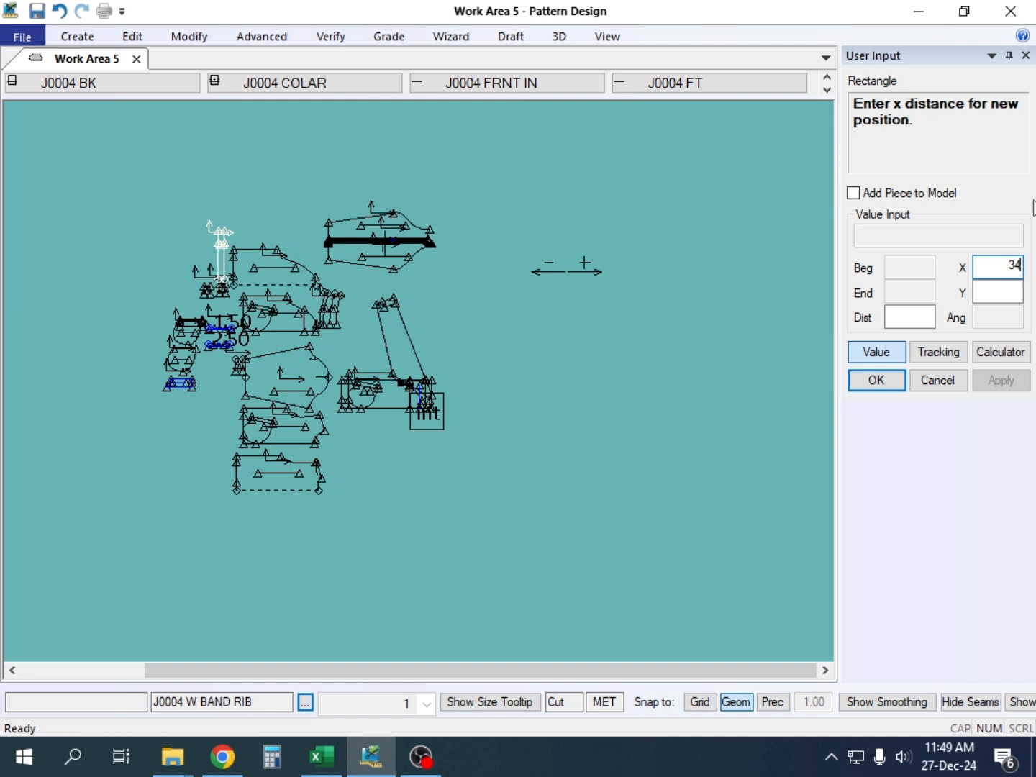
pyautogui.click(994, 293)
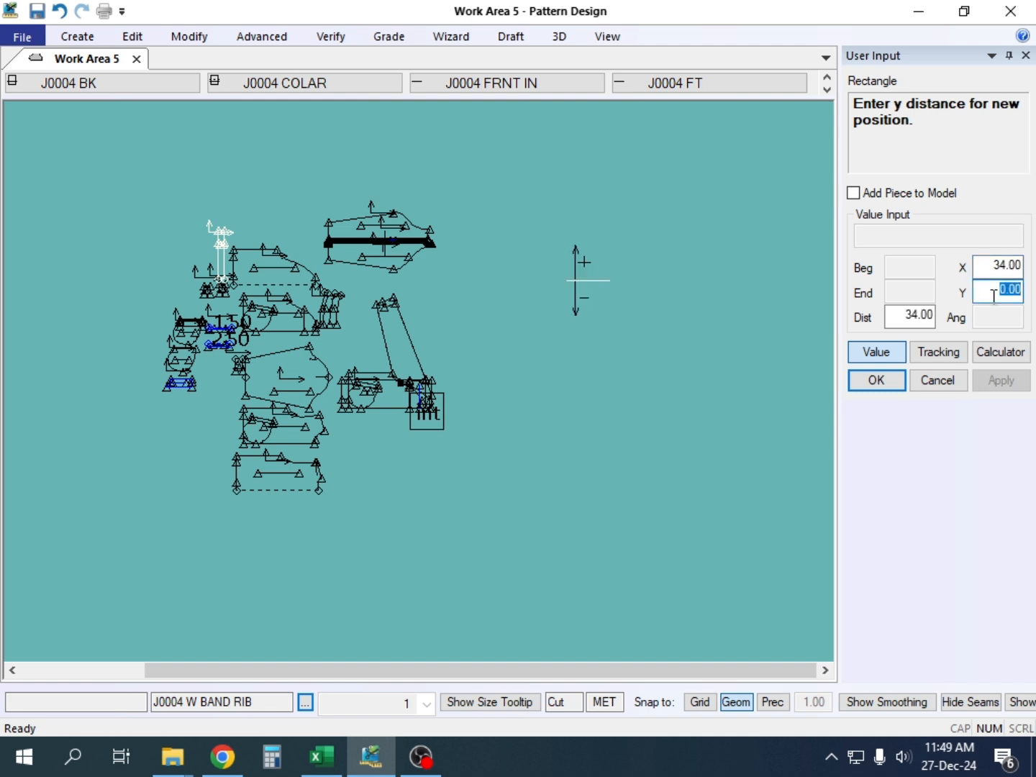
pyautogui.write('23')
pyautogui.press('Return')
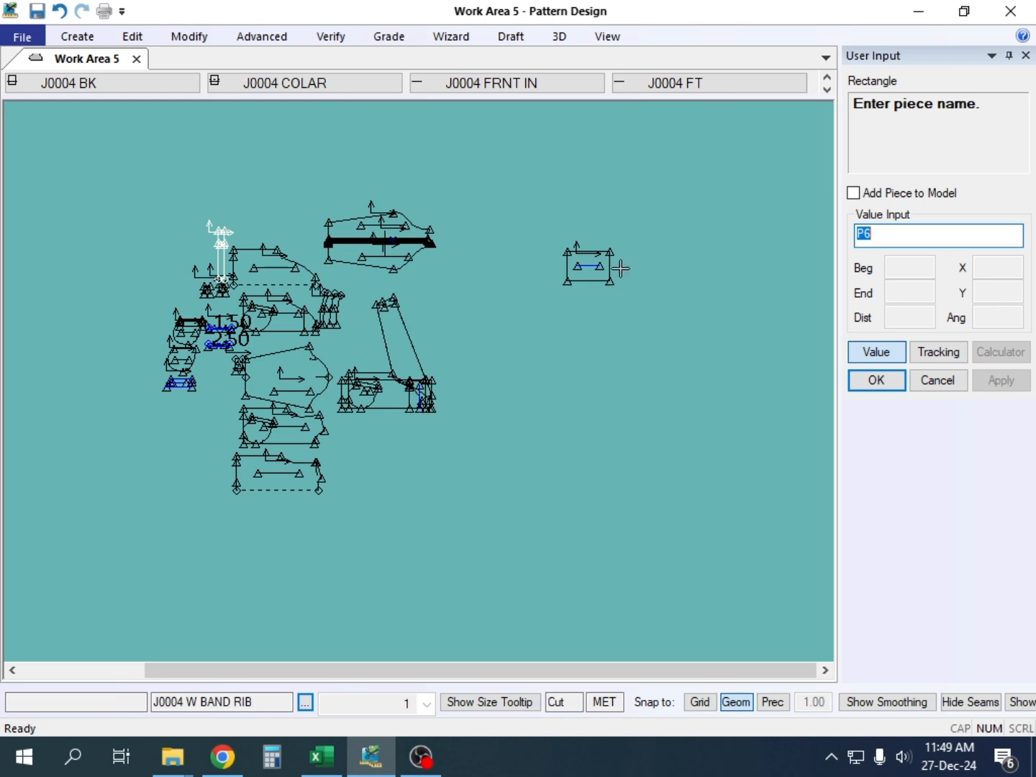
pyautogui.rightClick(639, 217)
pyautogui.click(638, 217)
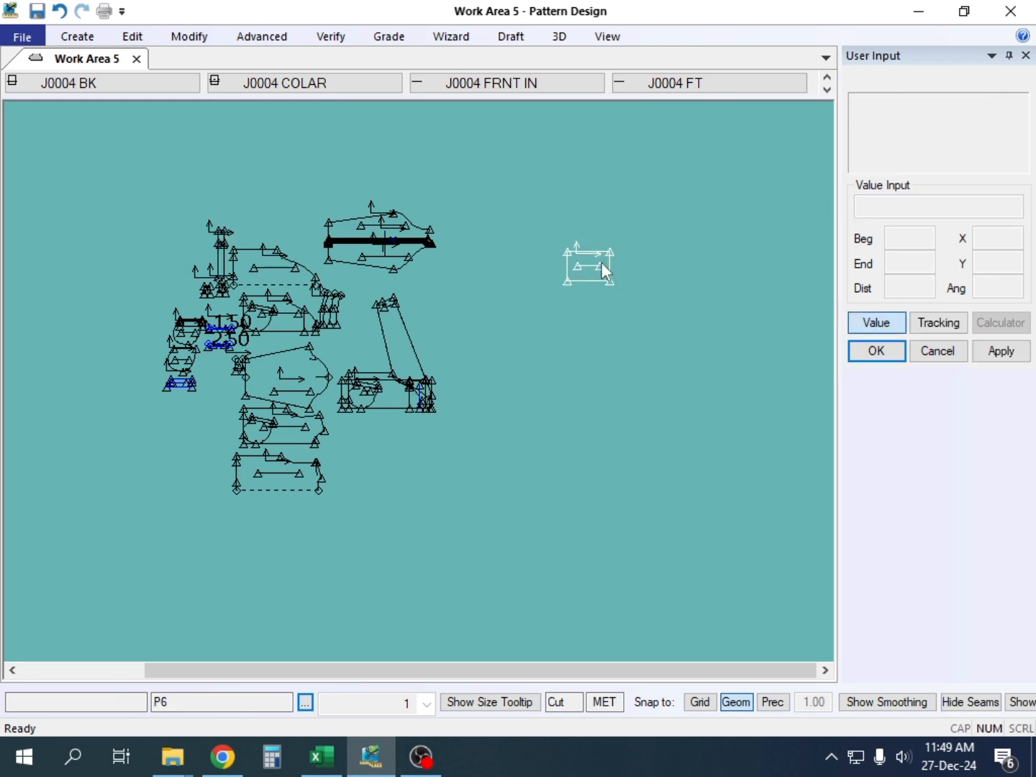
# Step: Move the new hood rectangle closer to the neckline end of the J0004 BASS draft
pyautogui.scroll(2, 597, 274)
pyautogui.moveTo(575, 293); pyautogui.dragTo(503, 423)
pyautogui.scroll(-4, 580, 276)
pyautogui.scroll(5, 321, 472)
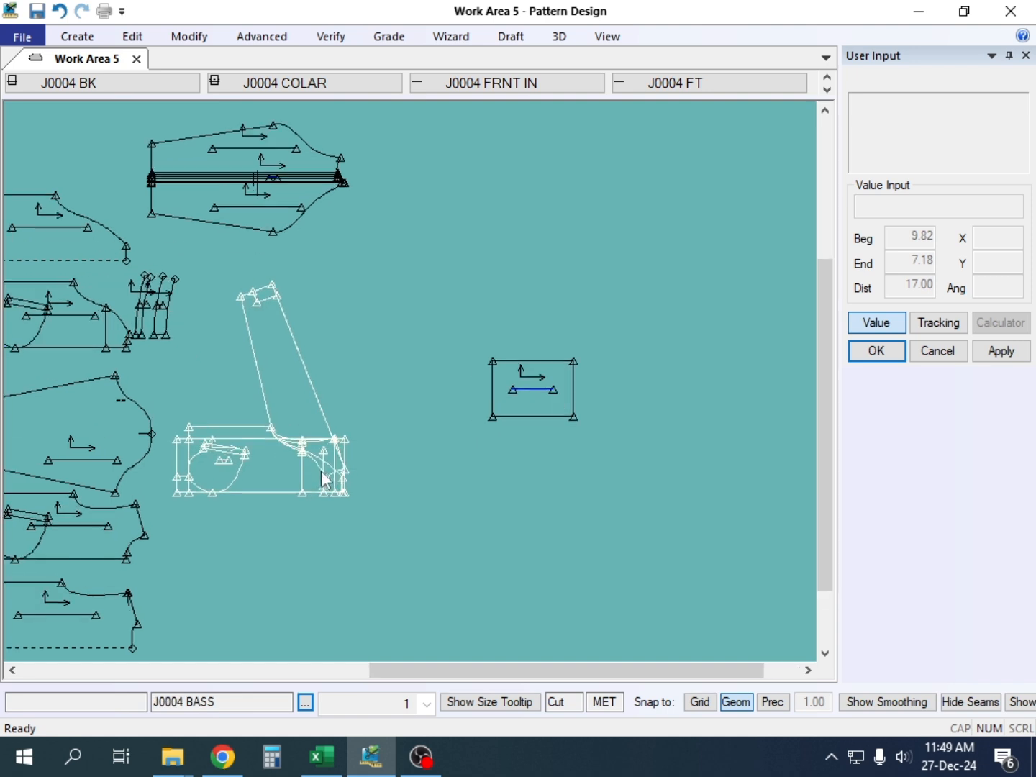
pyautogui.moveTo(320, 481); pyautogui.dragTo(386, 375)
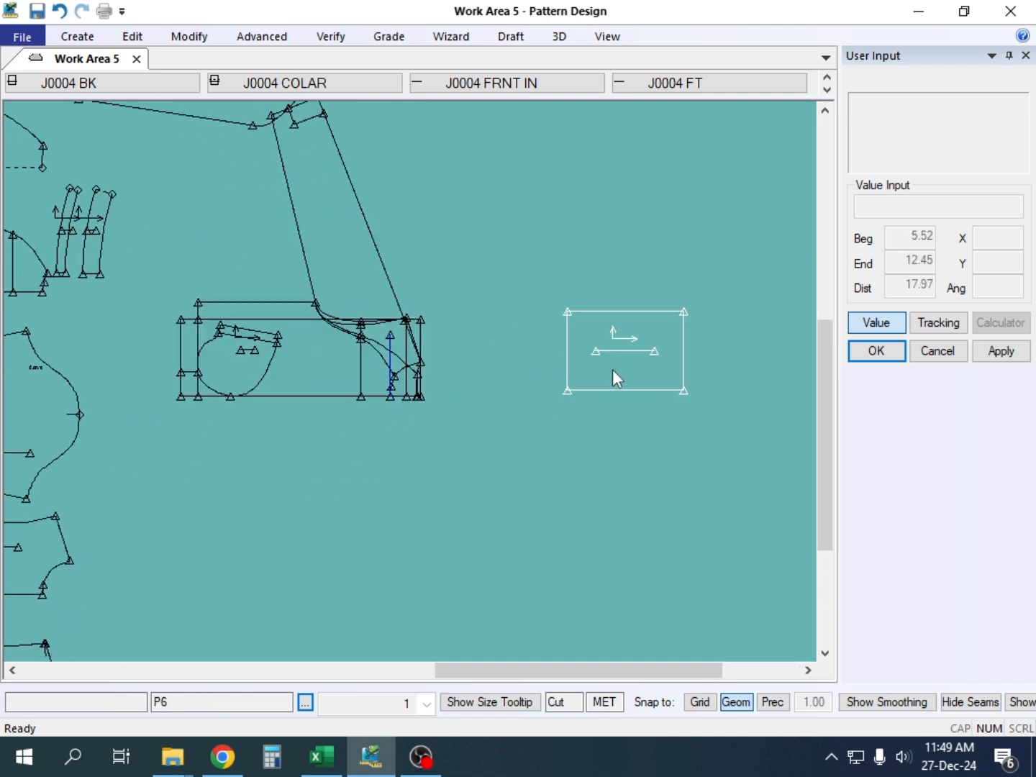
pyautogui.scroll(3, 537, 399)
pyautogui.click(358, 399)
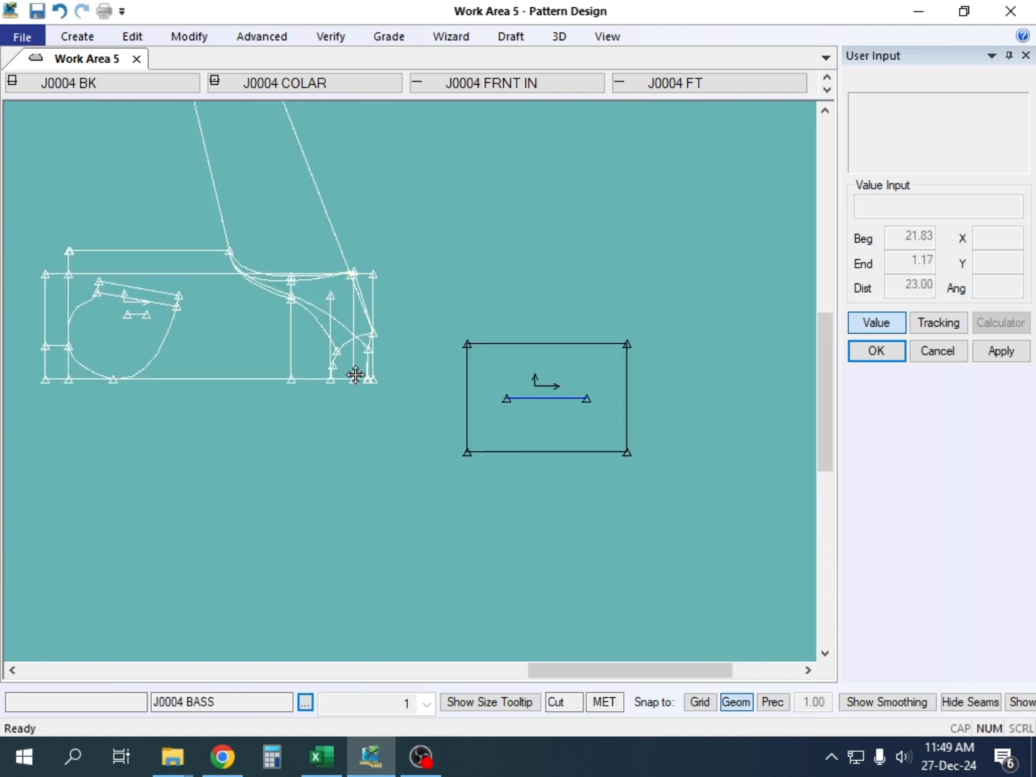
pyautogui.scroll(2, 359, 374)
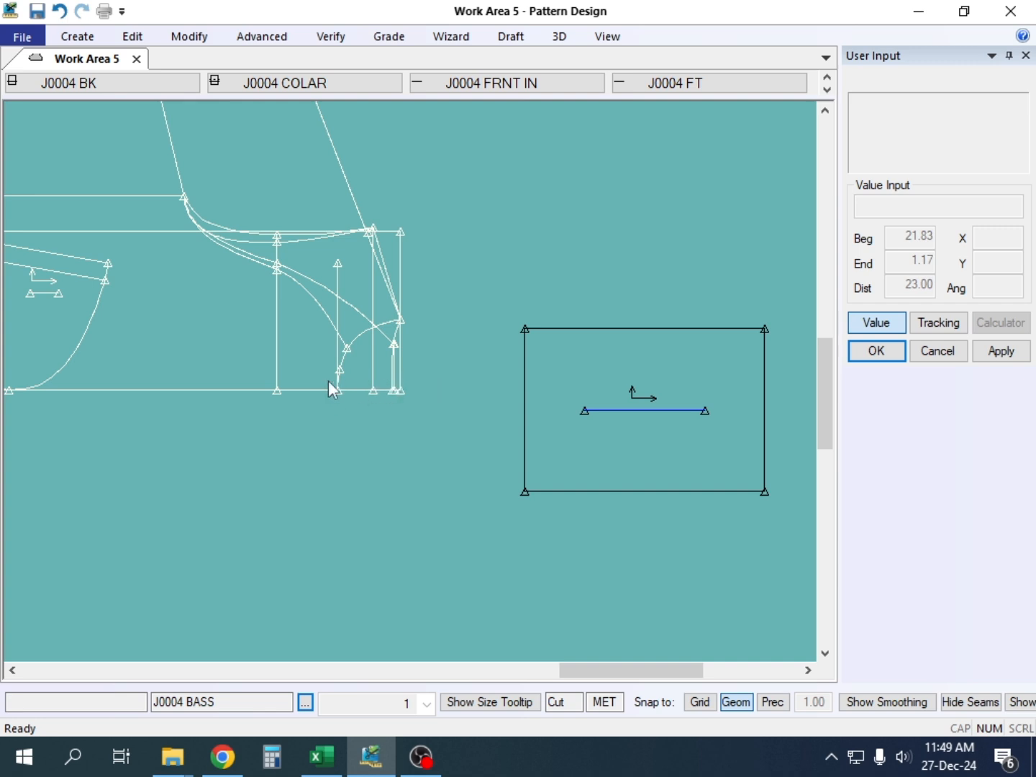
pyautogui.moveTo(617, 374); pyautogui.dragTo(550, 303)
pyautogui.click(372, 272)
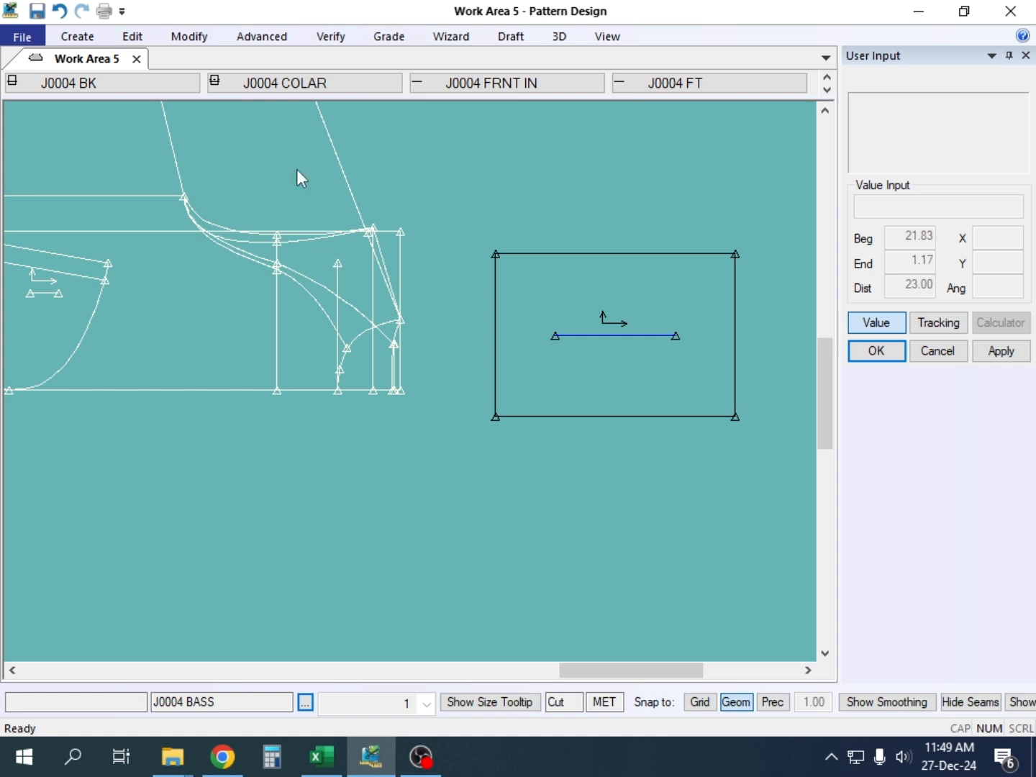
# Step: Measure the straight distance between the back and front neck points on the base line of J0004 BASS
pyautogui.click(329, 36)
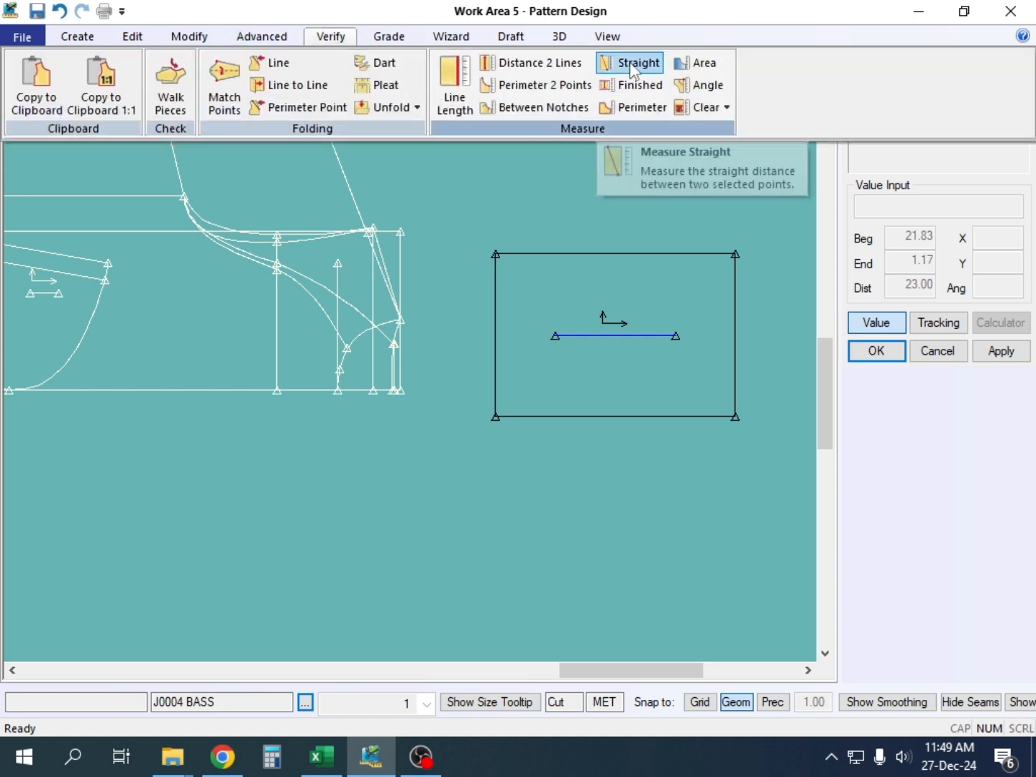
pyautogui.click(632, 65)
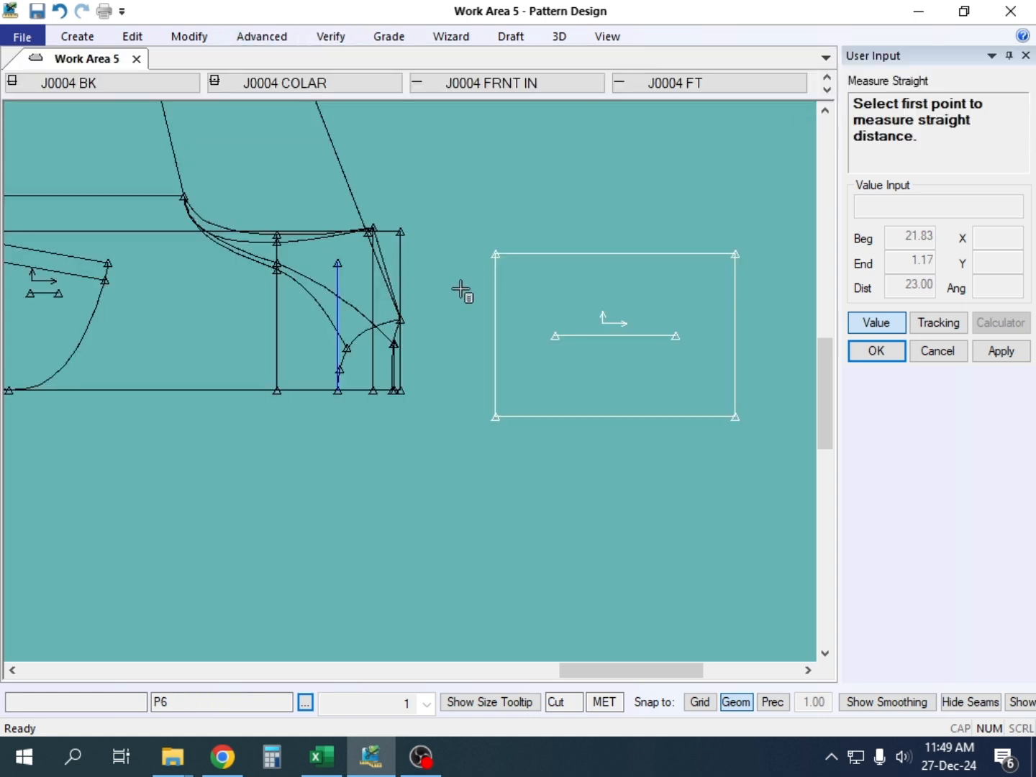
pyautogui.click(394, 389)
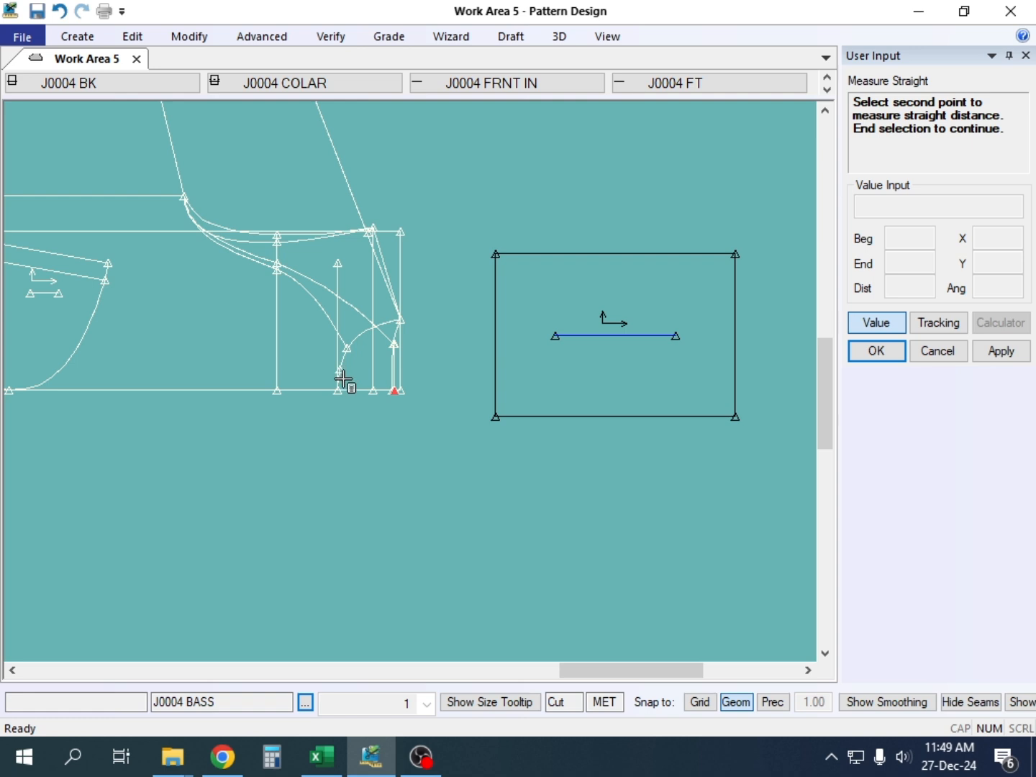
pyautogui.click(340, 391)
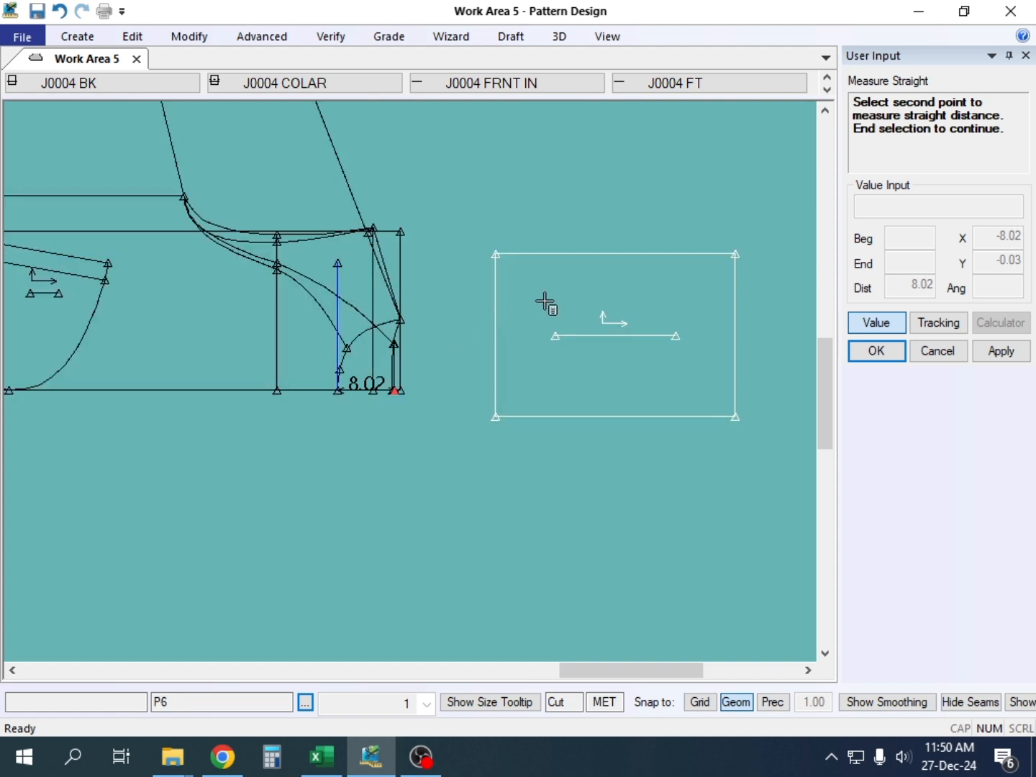
pyautogui.rightClick(534, 199)
pyautogui.click(534, 198)
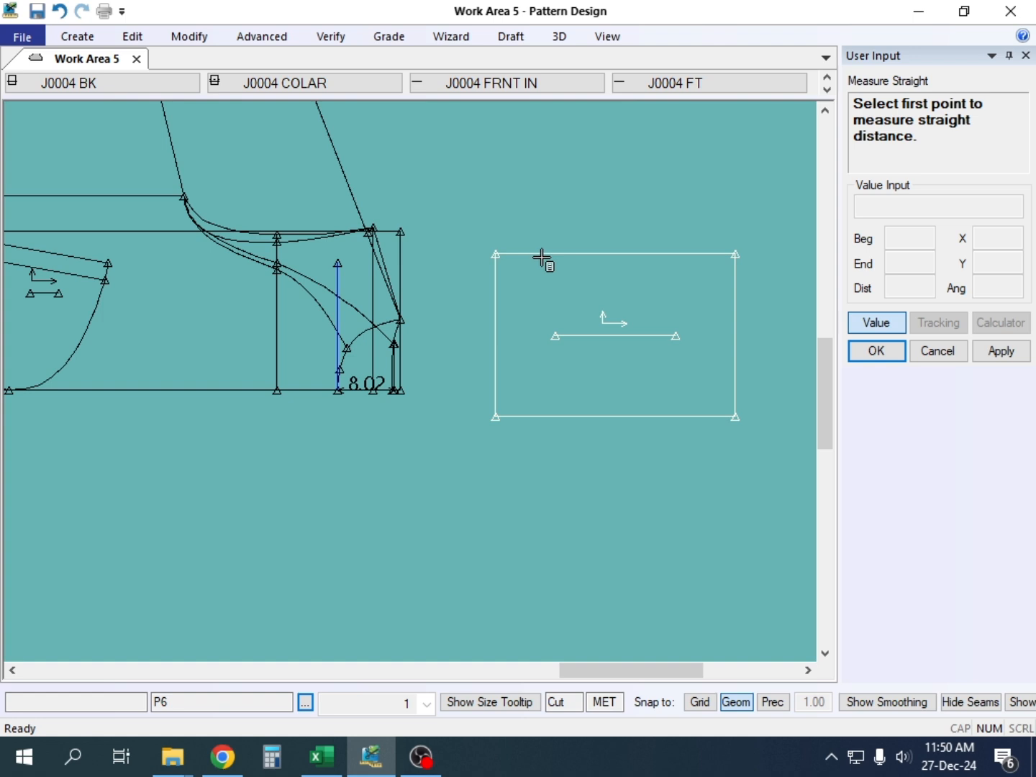
# Step: Move the hood rectangle's upper-left corner 7 in the X direction with Move Smooth, slanting its neck edge
pyautogui.press('alt')
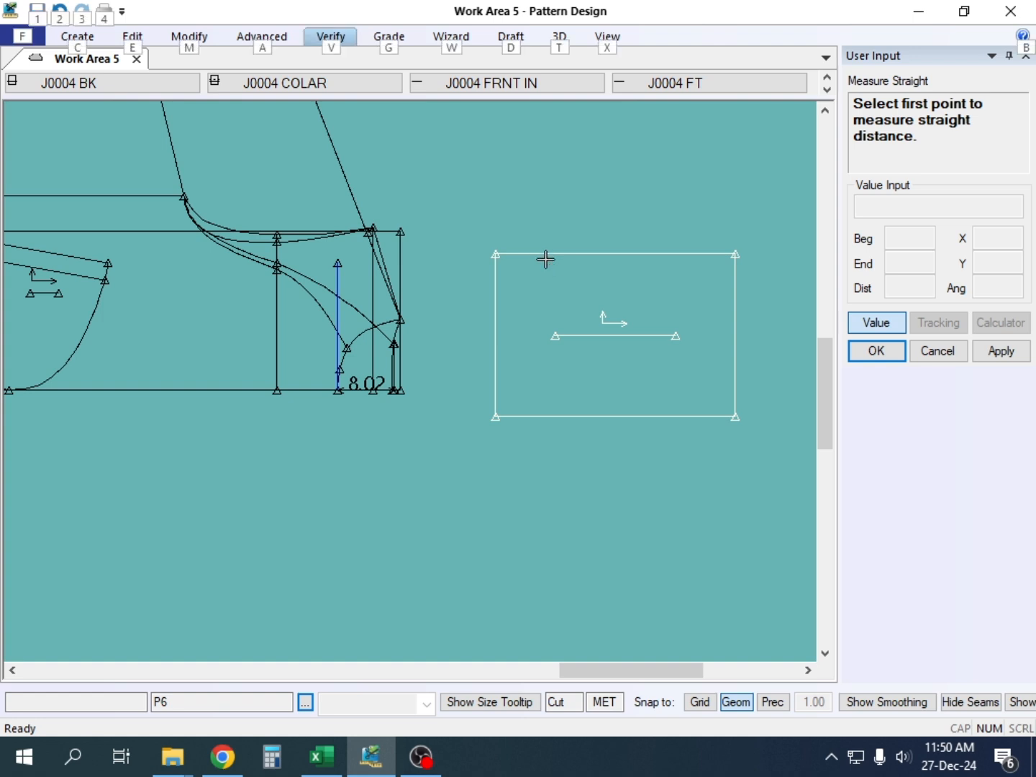
pyautogui.hotkey('alt', 's')
pyautogui.click(496, 249)
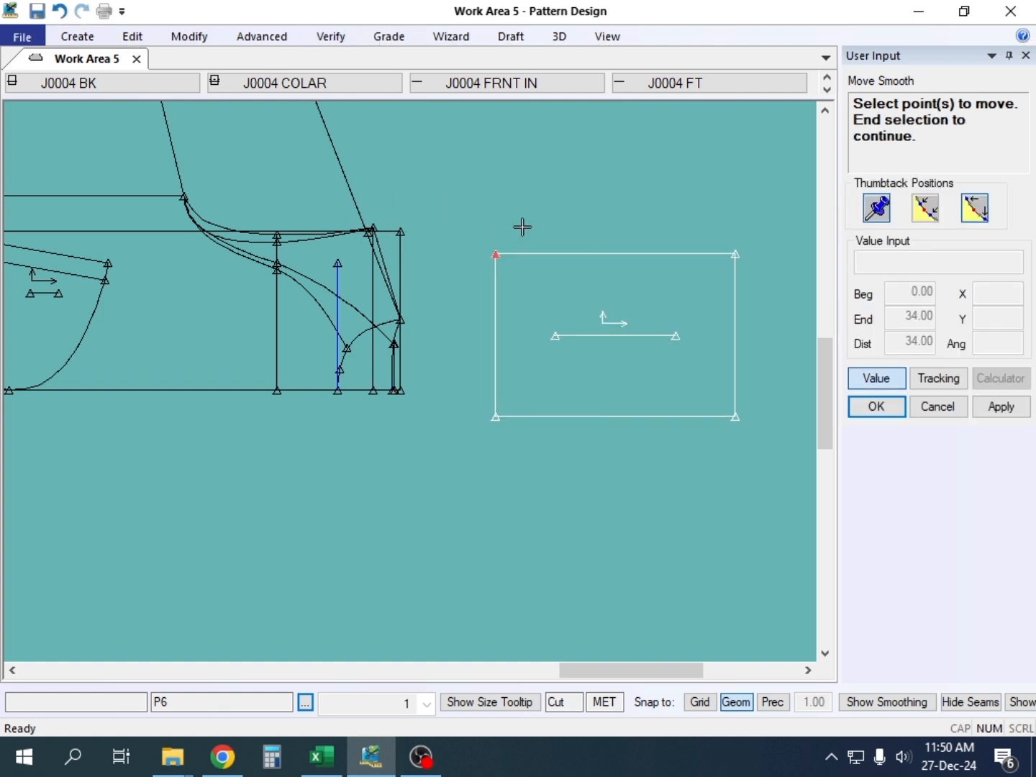
pyautogui.rightClick(522, 227)
pyautogui.click(528, 230)
pyautogui.rightClick(530, 231)
pyautogui.click(530, 235)
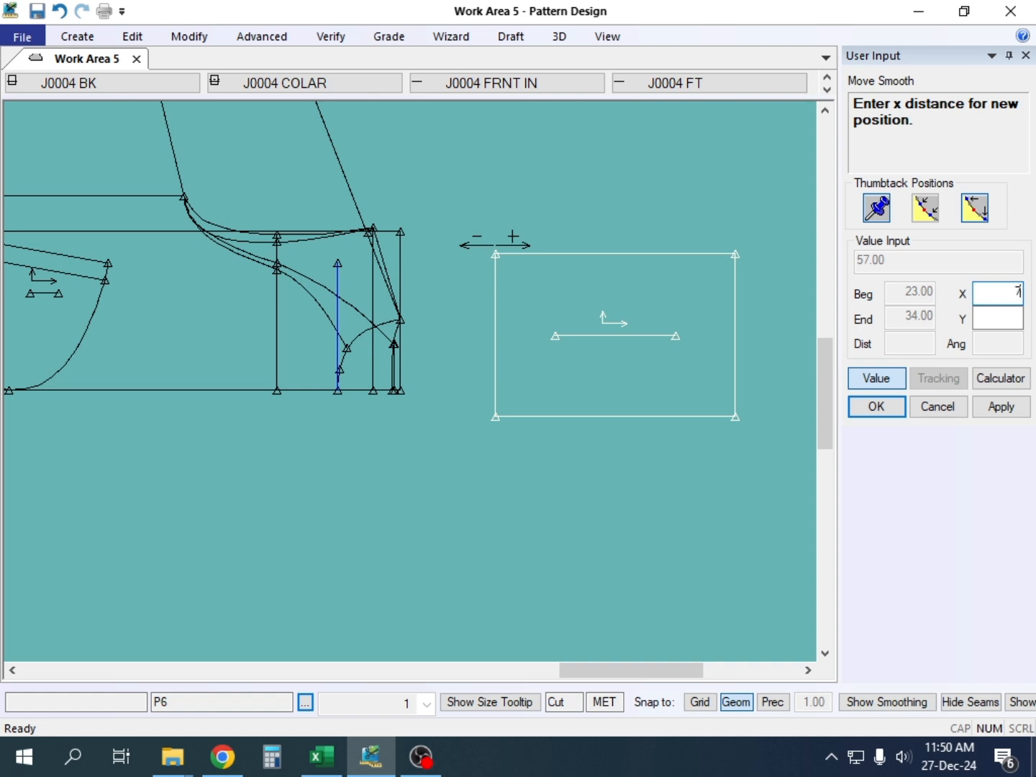
pyautogui.press('Return')
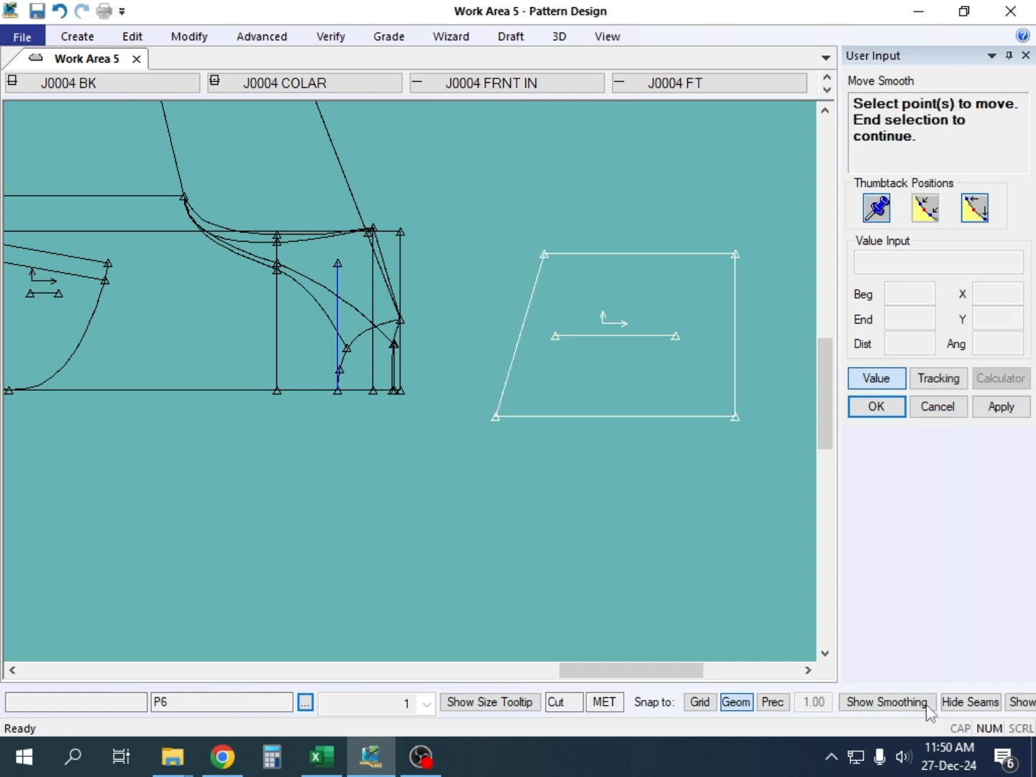
pyautogui.rightClick(594, 196)
pyautogui.click(592, 195)
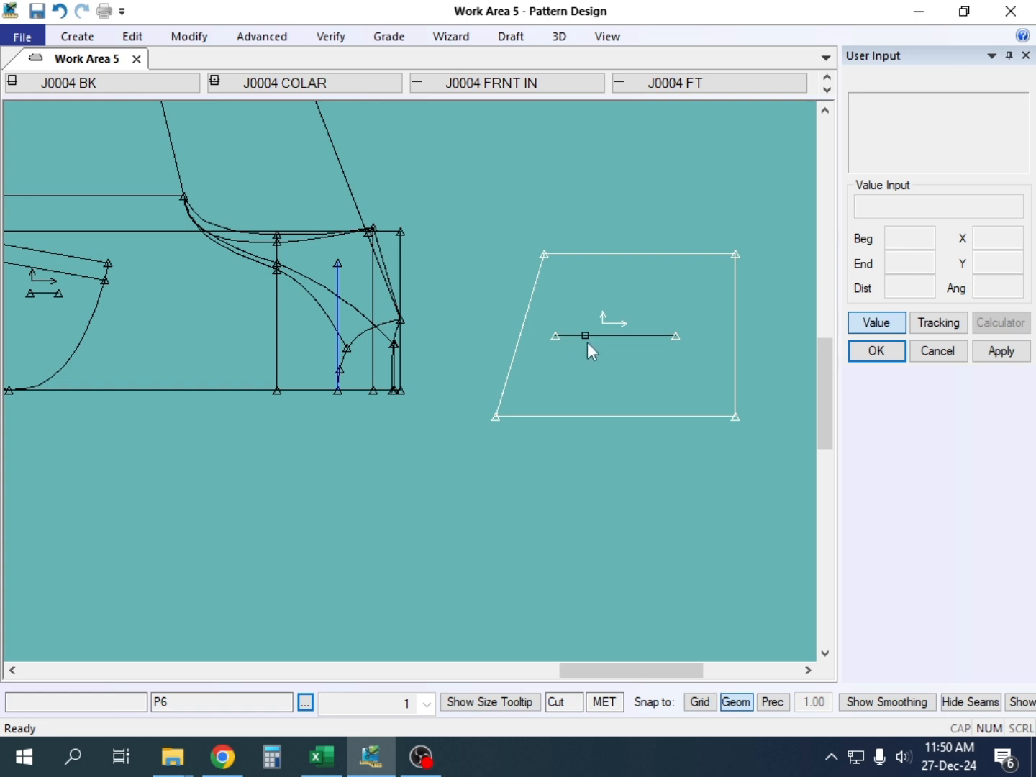
# Step: Measure the graded line lengths of the front and back neck curves on J0004 BASS together
pyautogui.scroll(2, 392, 364)
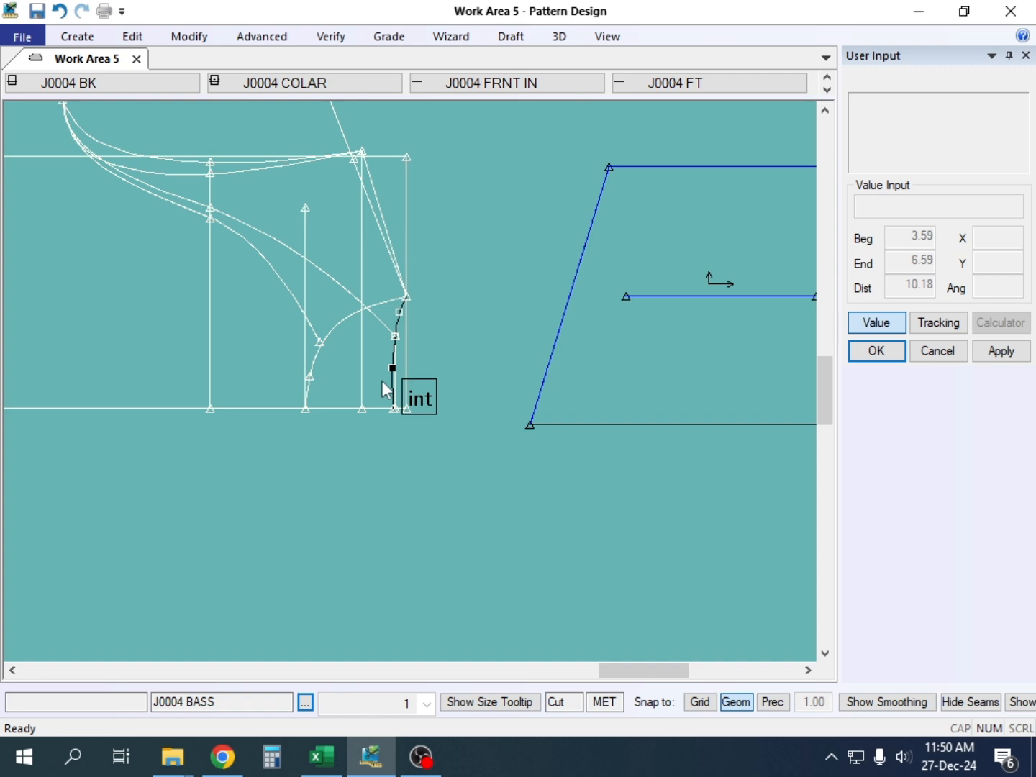
pyautogui.hotkey('alt', 'v')
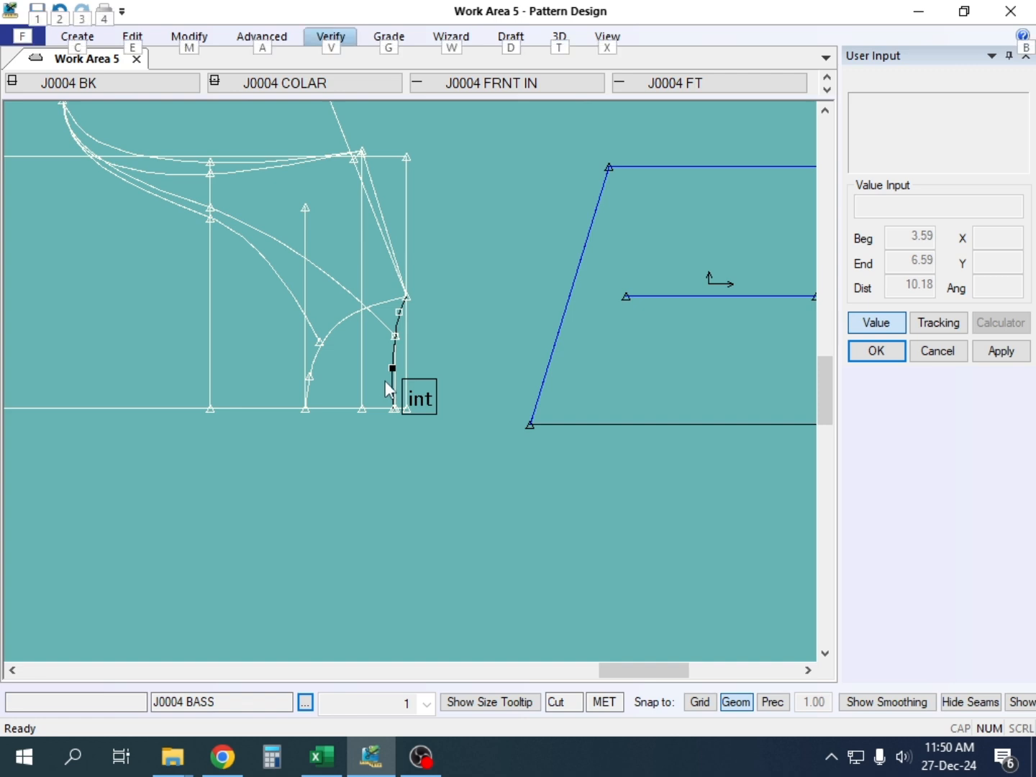
pyautogui.press('l')
pyautogui.click(389, 36)
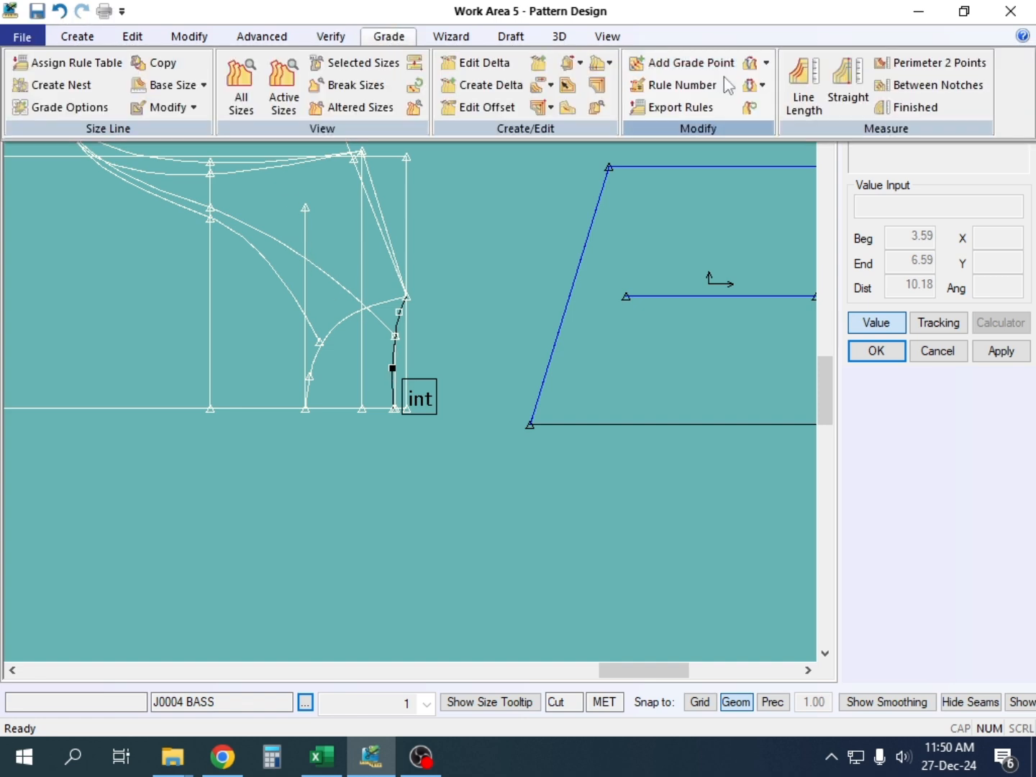
pyautogui.click(804, 106)
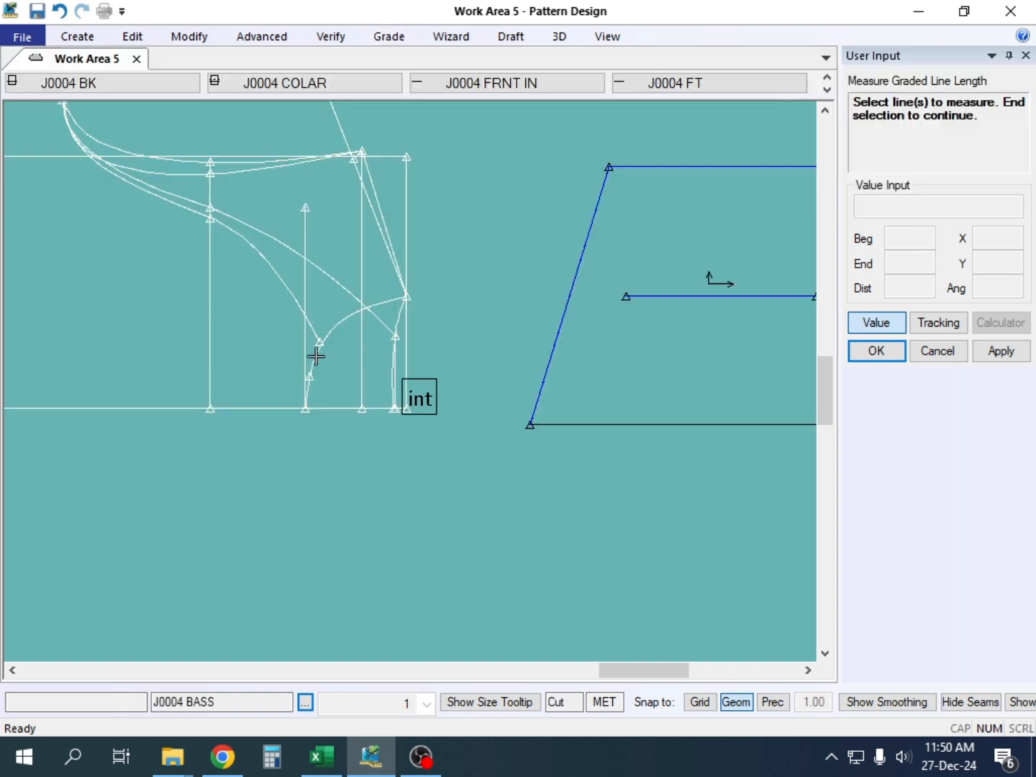
pyautogui.click(332, 326)
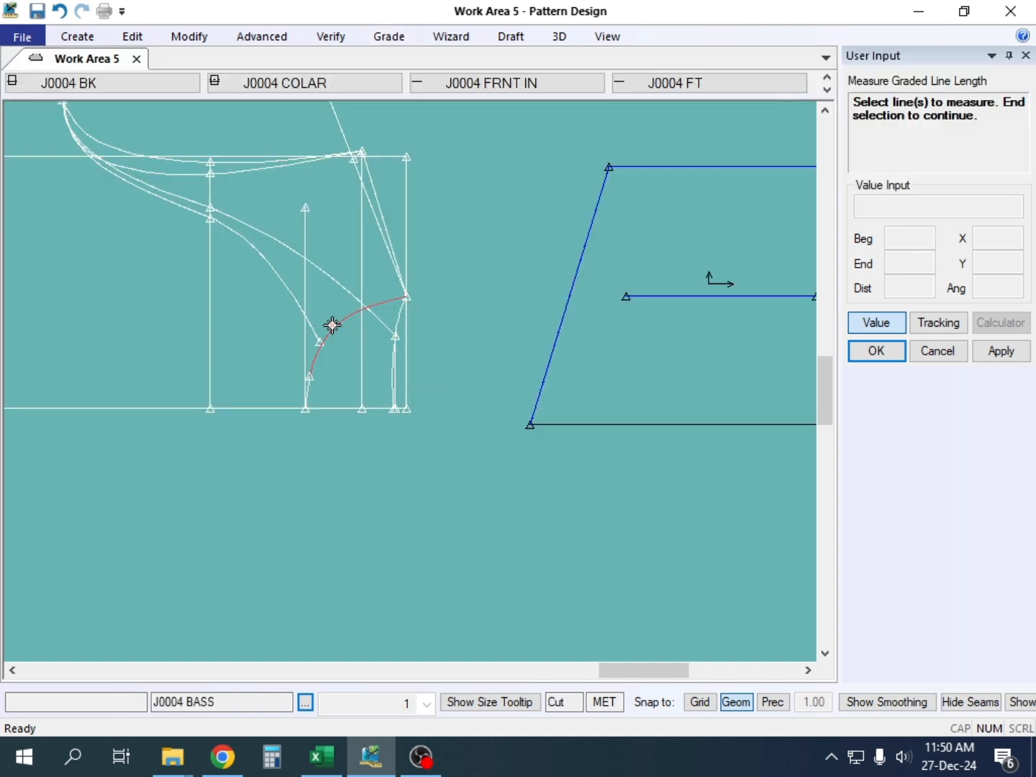
pyautogui.click(397, 318)
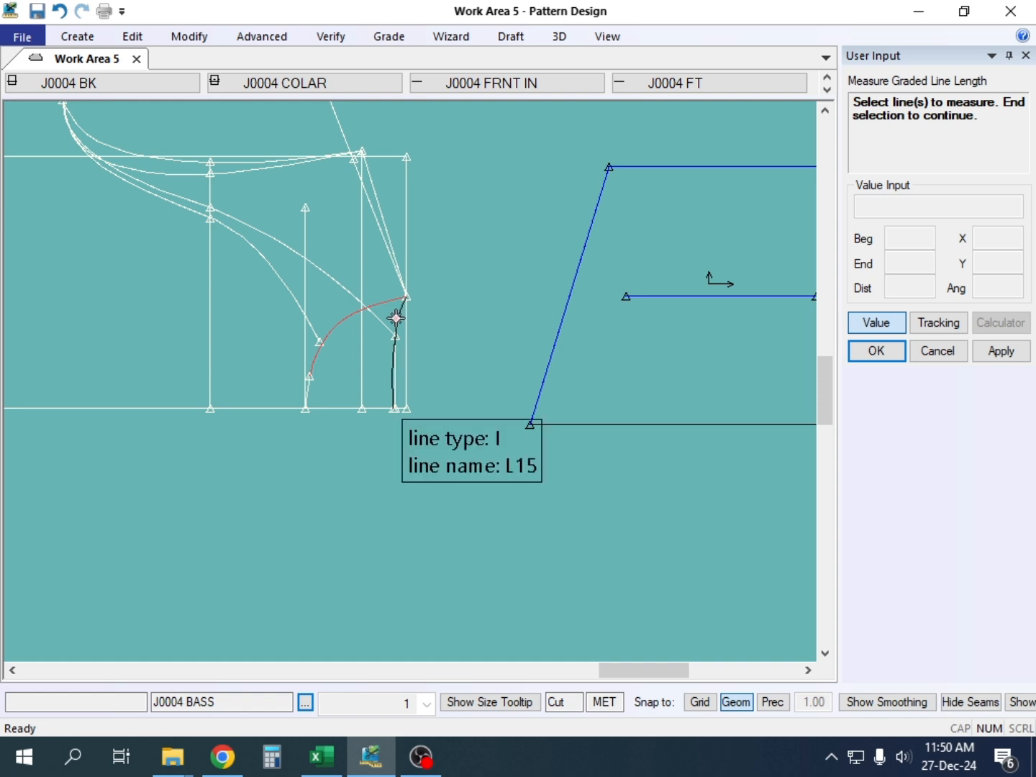
pyautogui.rightClick(476, 272)
pyautogui.click(475, 273)
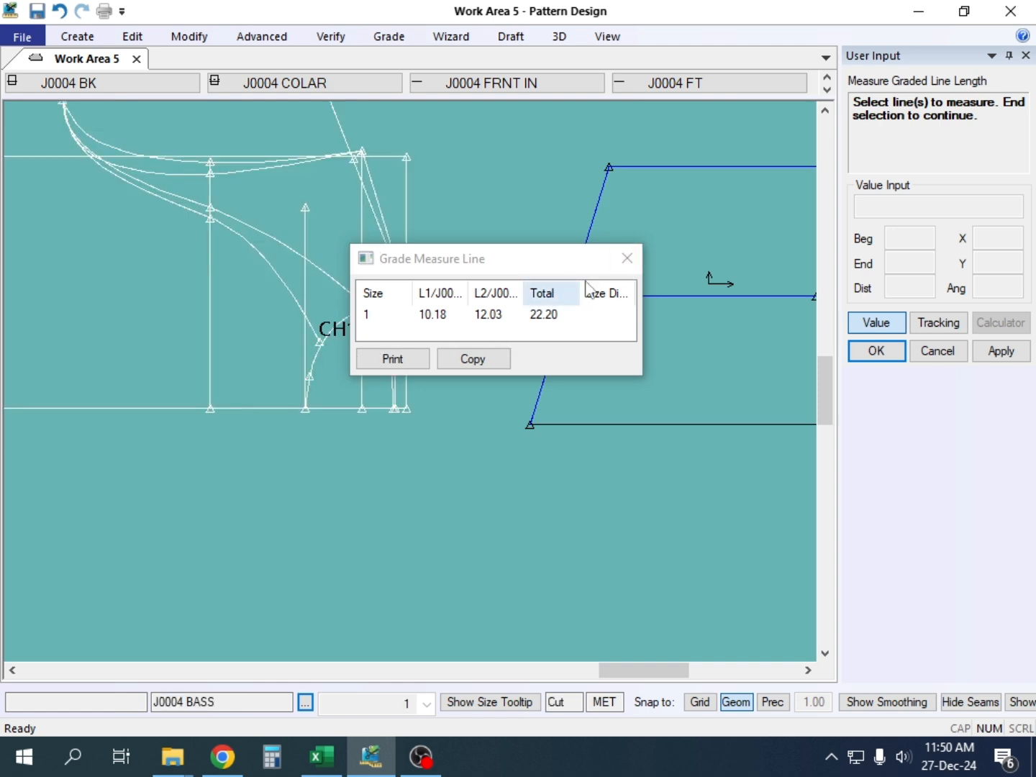
pyautogui.click(625, 258)
pyautogui.rightClick(529, 229)
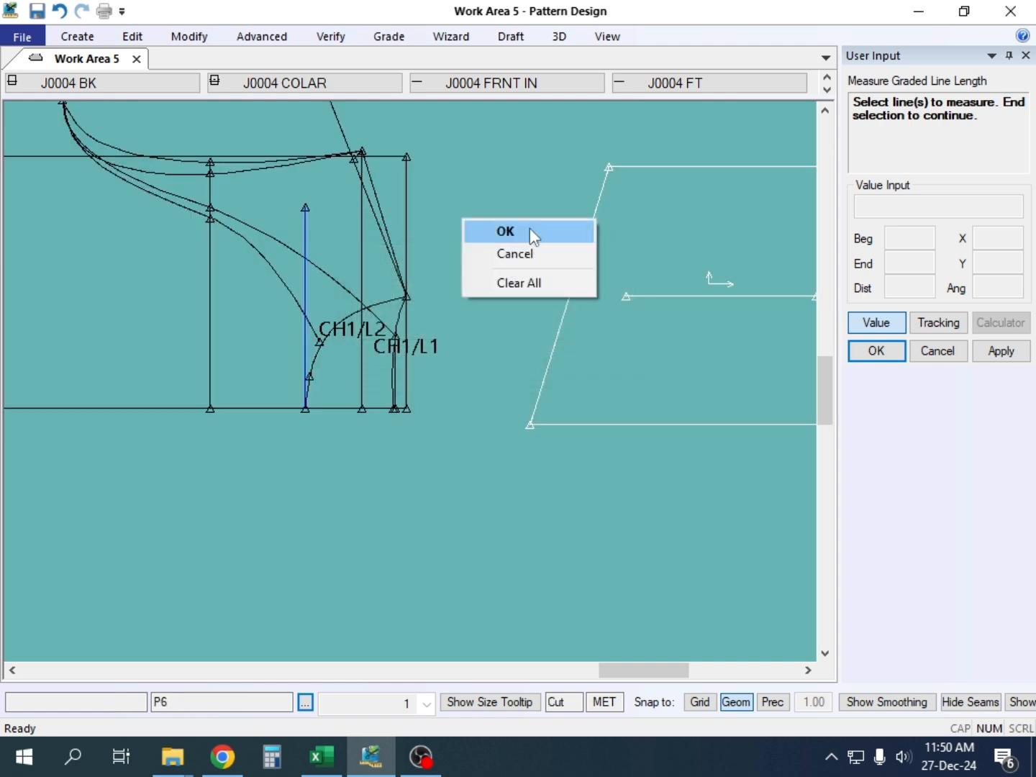
pyautogui.click(529, 229)
pyautogui.click(572, 291)
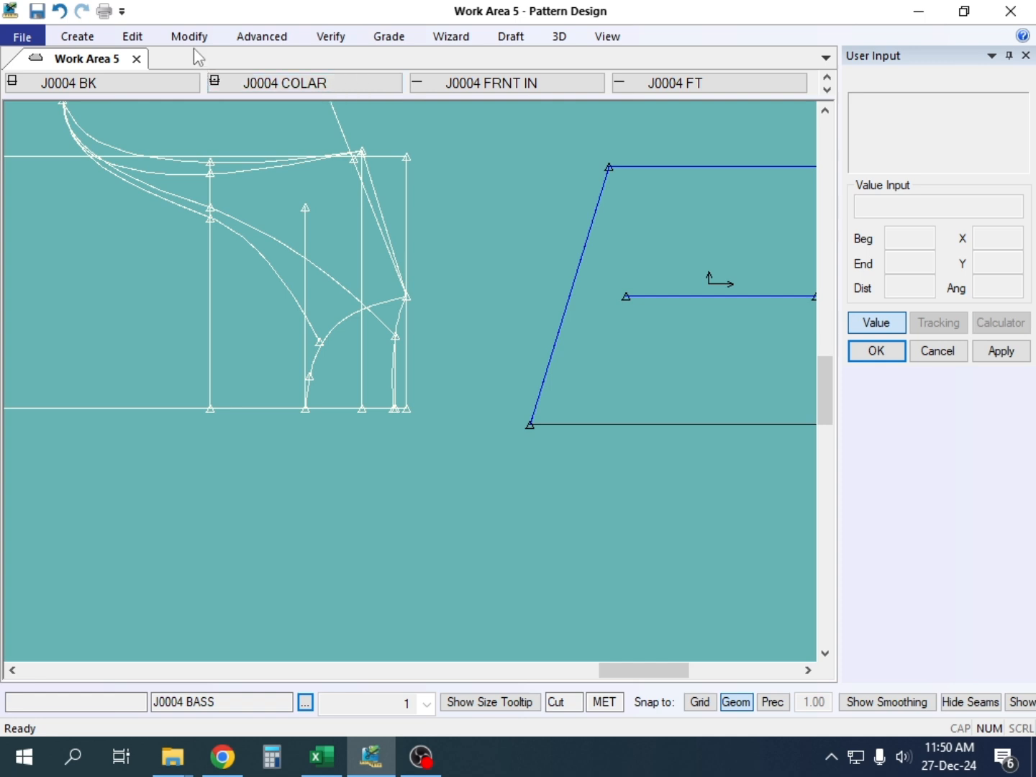
# Step: Measure the line length of the hood piece's slanted neck edge
pyautogui.click(329, 37)
pyautogui.click(455, 83)
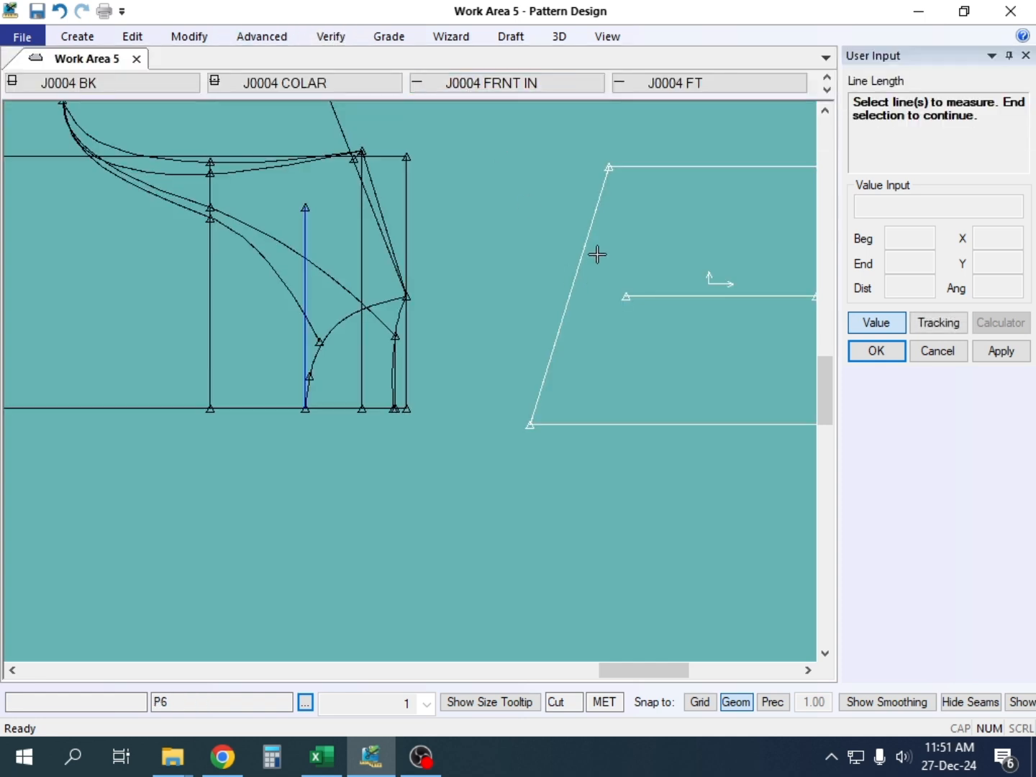
pyautogui.click(591, 223)
pyautogui.rightClick(556, 211)
pyautogui.click(555, 211)
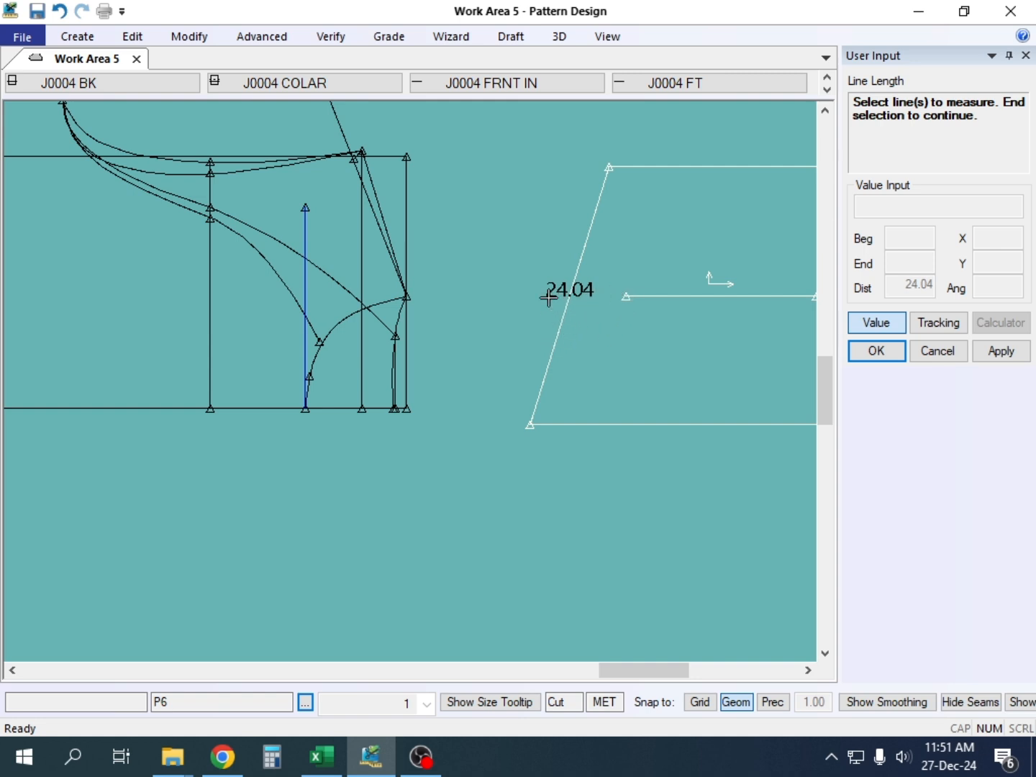
pyautogui.rightClick(545, 193)
pyautogui.click(554, 213)
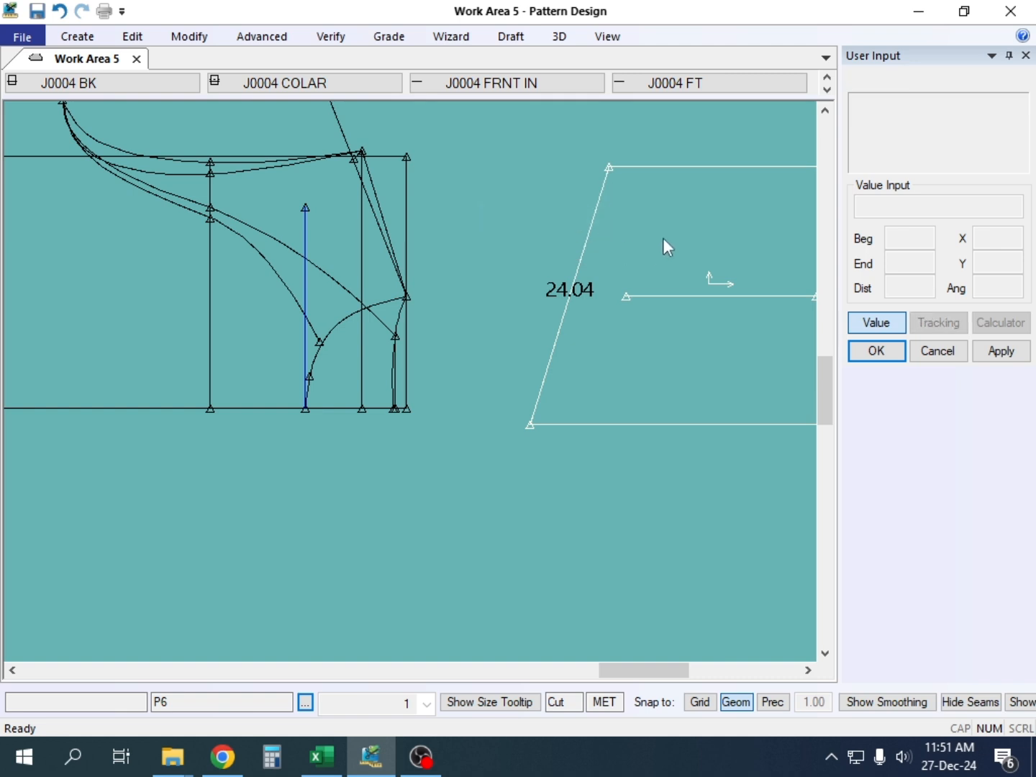
# Step: Bring the hood piece closer to the J0004 BASS draft and split its slanted neck edge 22.2 from the lower corner
pyautogui.click(599, 254)
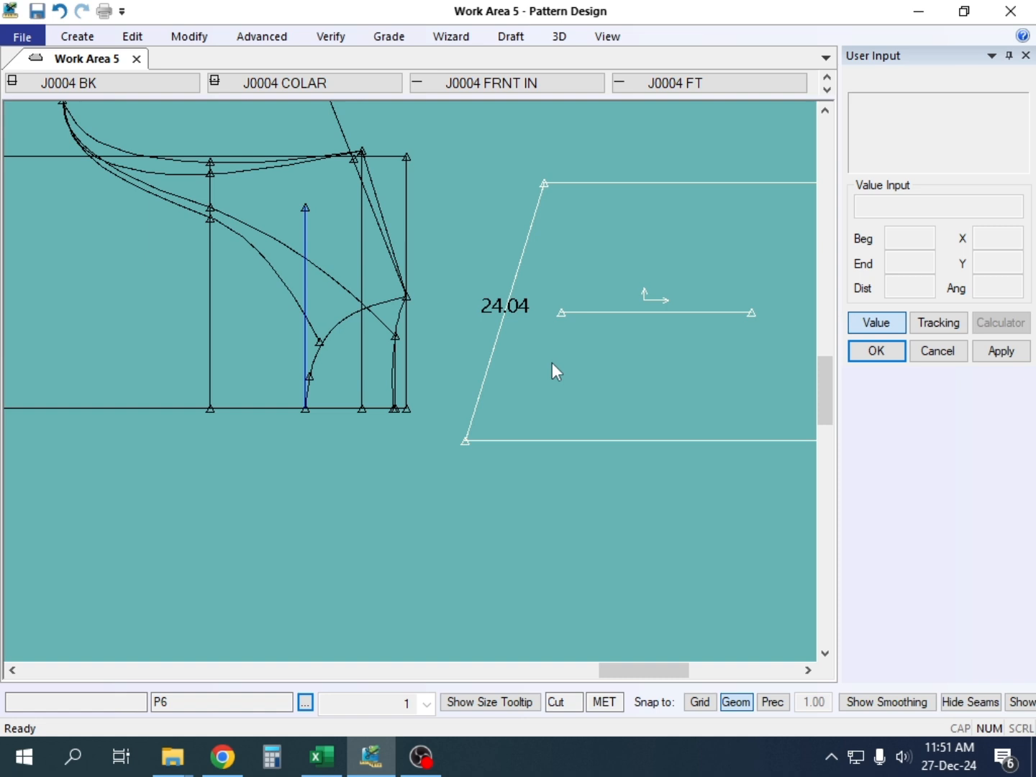
pyautogui.press('s')
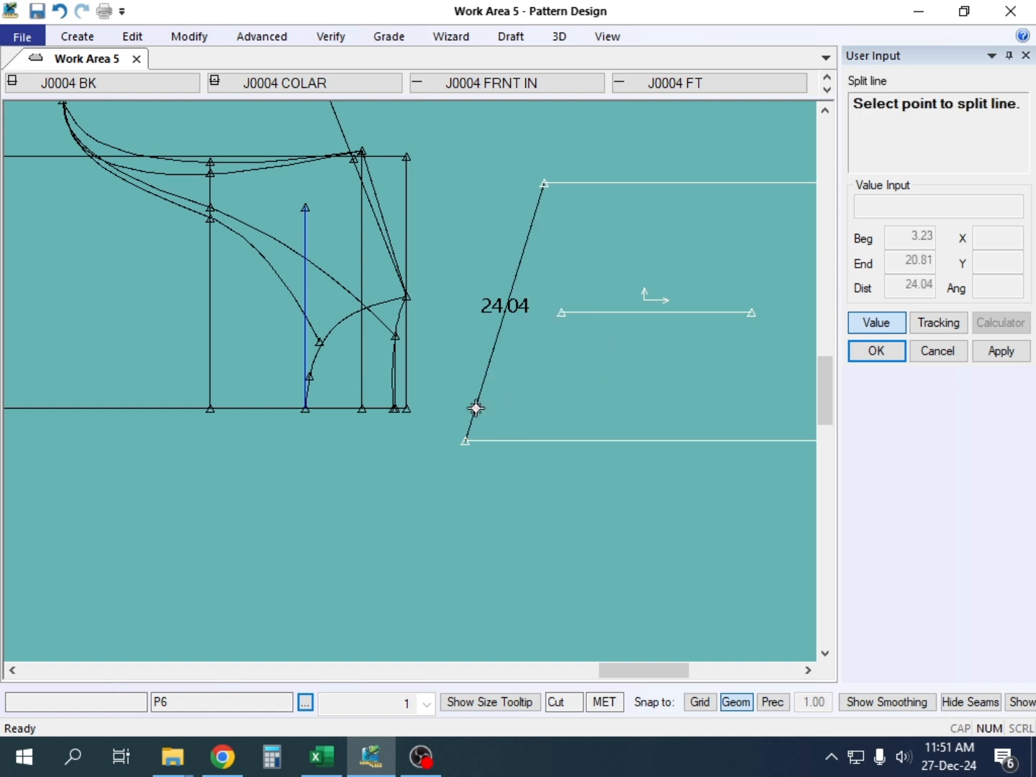
pyautogui.click(465, 439)
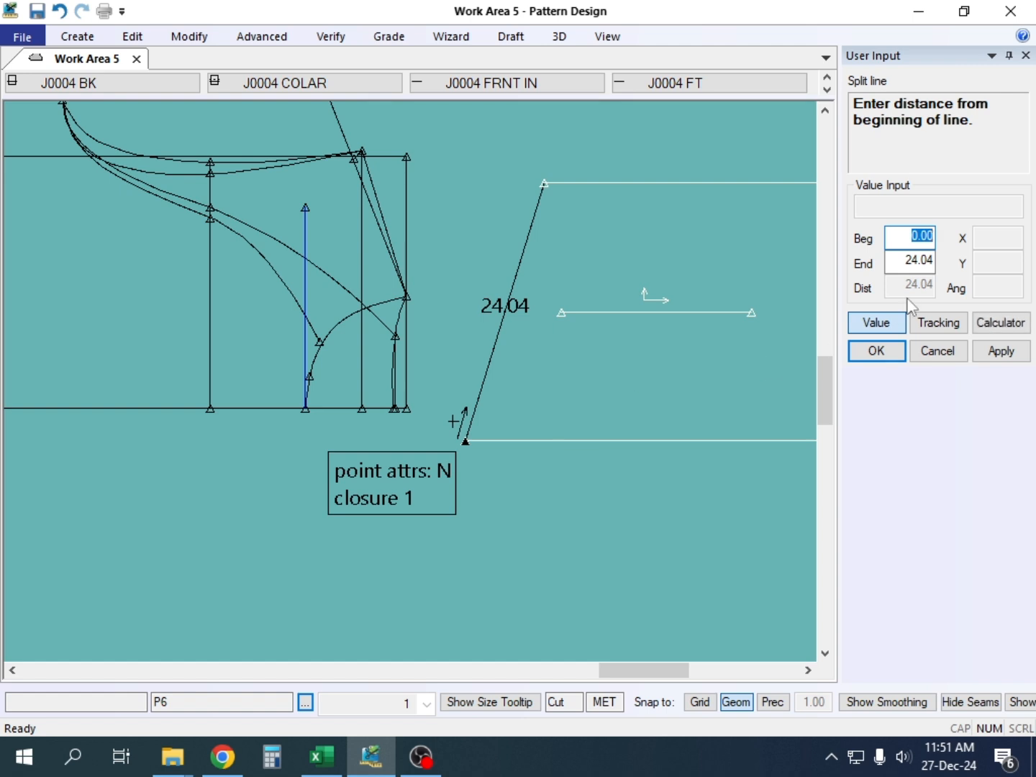
pyautogui.click(901, 263)
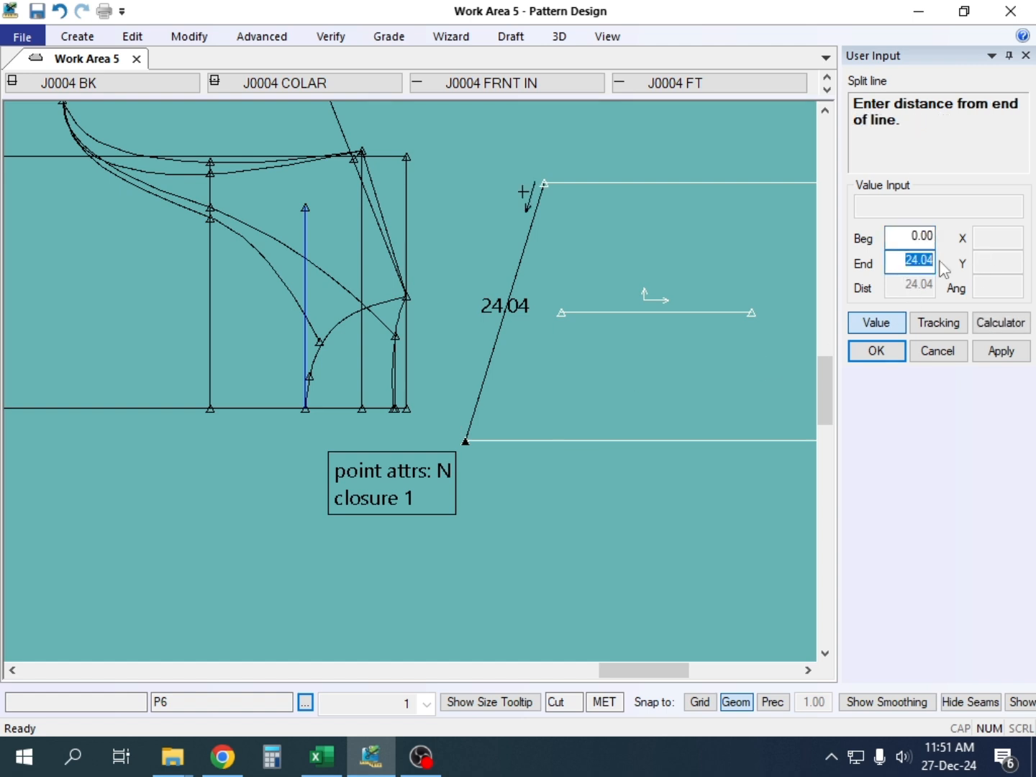
pyautogui.click(896, 236)
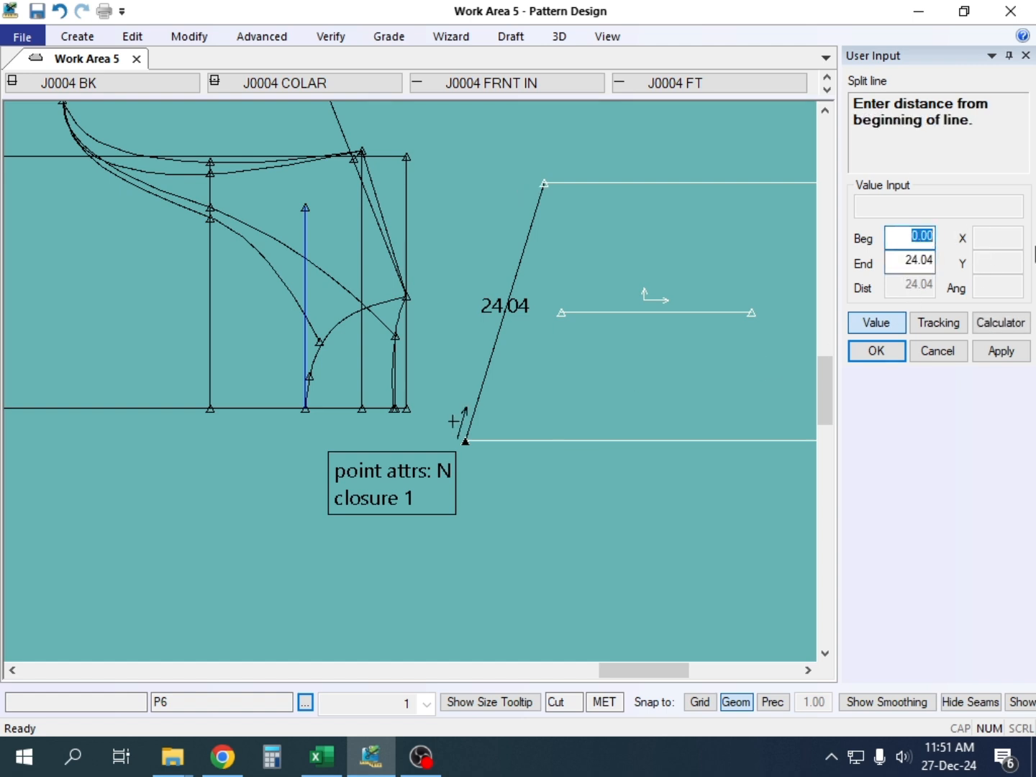
pyautogui.write('22.2')
pyautogui.press('Return')
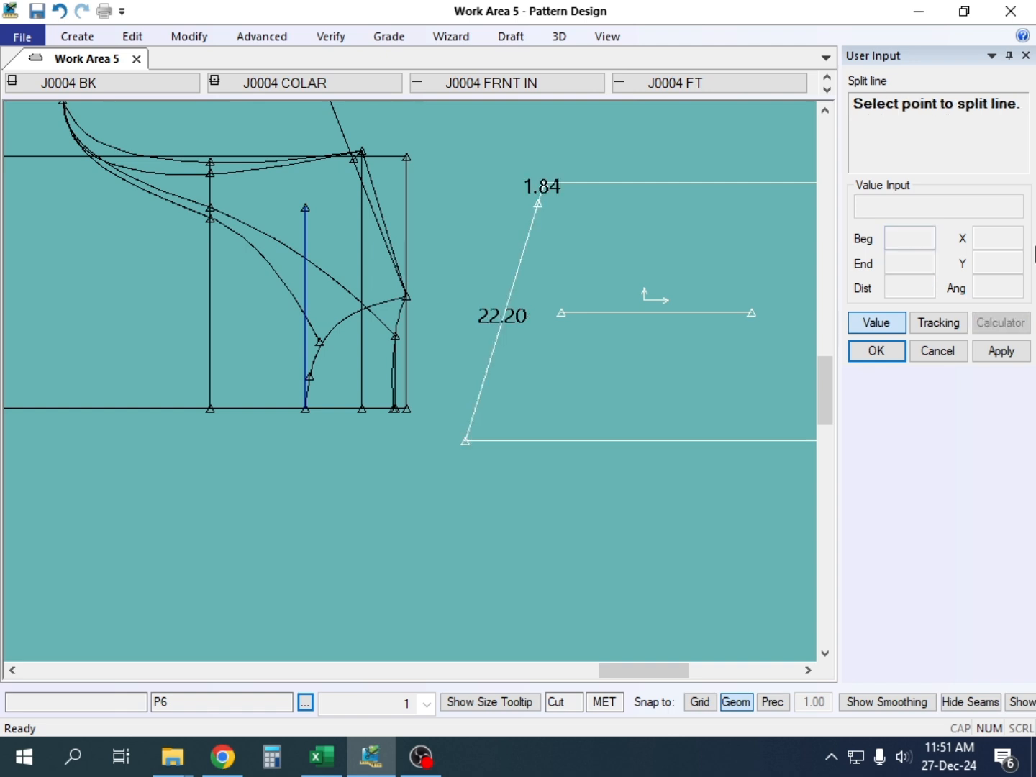
pyautogui.rightClick(477, 147)
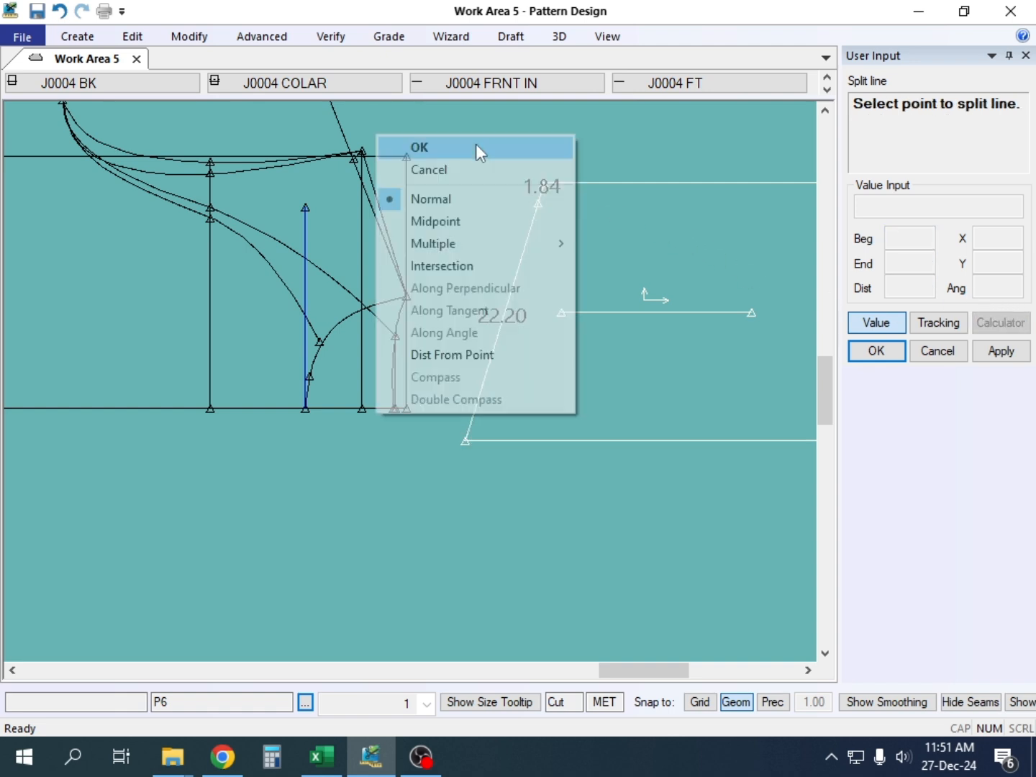
pyautogui.click(476, 146)
# Step: Reposition the hood piece slightly lower beside the neckline end of the J0004 BASS draft
pyautogui.click(565, 213)
pyautogui.moveTo(584, 238); pyautogui.dragTo(631, 241)
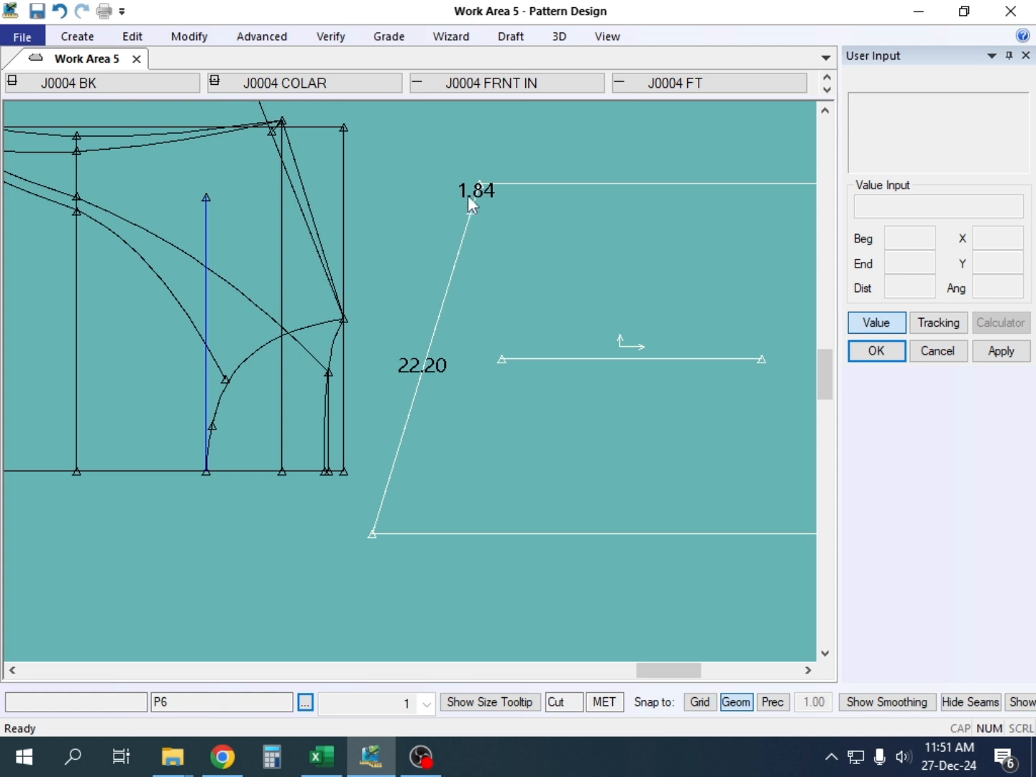
pyautogui.moveTo(560, 237); pyautogui.dragTo(550, 237)
pyautogui.scroll(-5, 554, 237)
pyautogui.moveTo(551, 312); pyautogui.dragTo(556, 366)
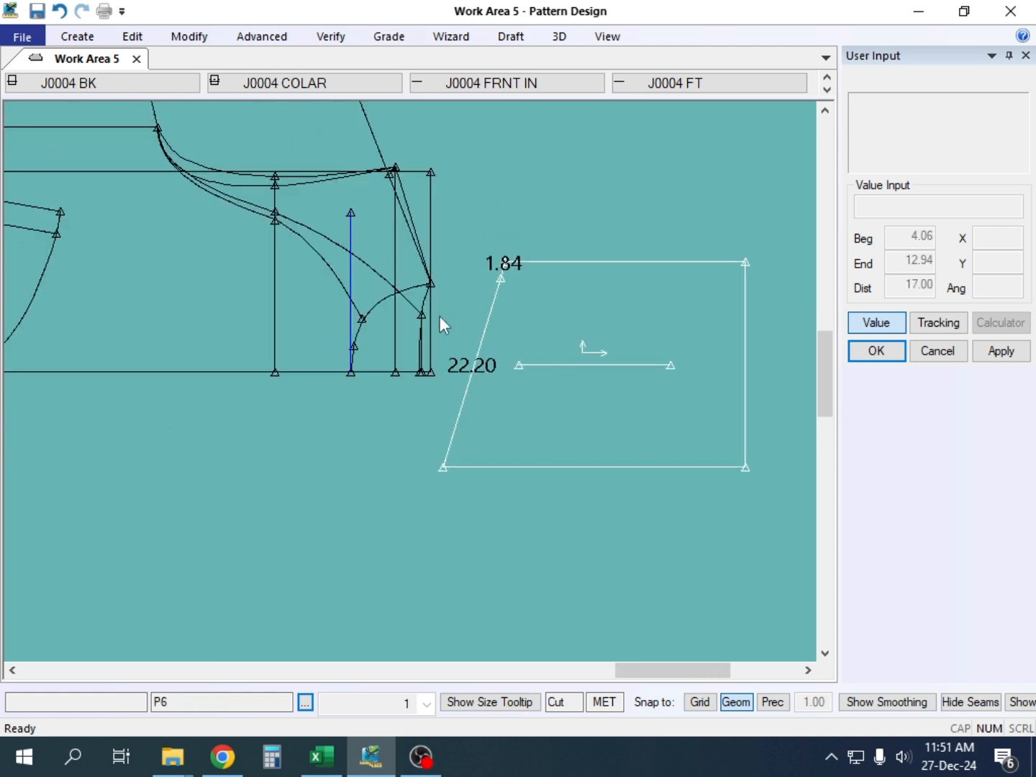
pyautogui.scroll(4, 657, 392)
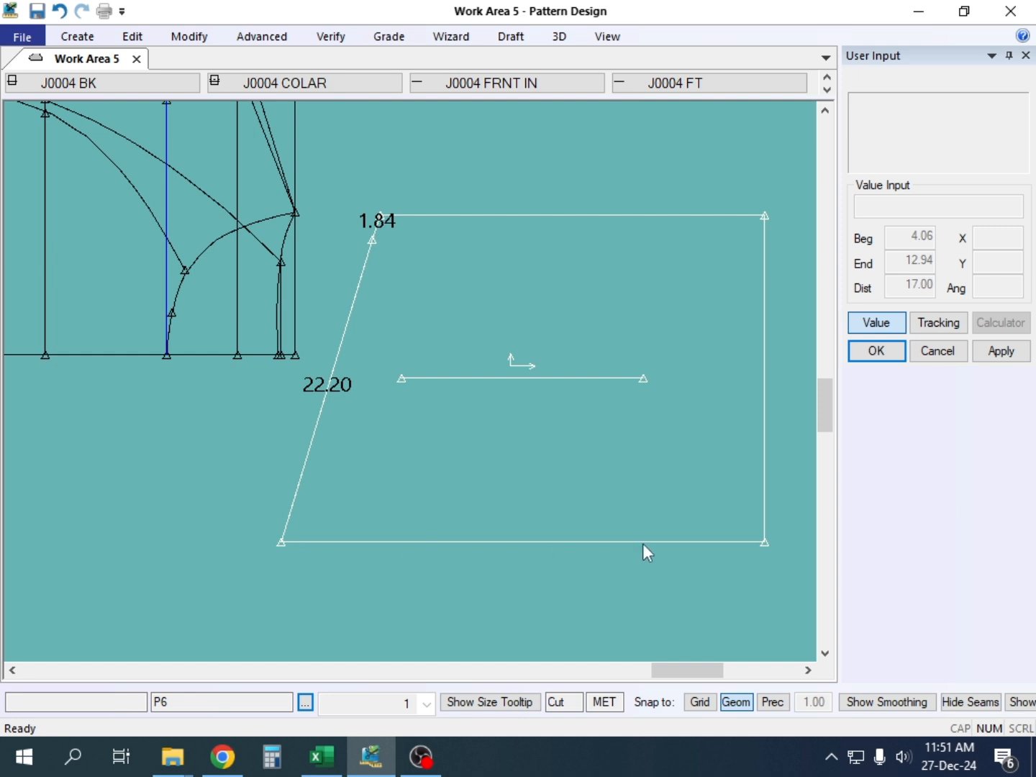
# Step: Measure the line lengths of the hood piece's bottom edge and right vertical edge
pyautogui.click(331, 35)
pyautogui.click(456, 94)
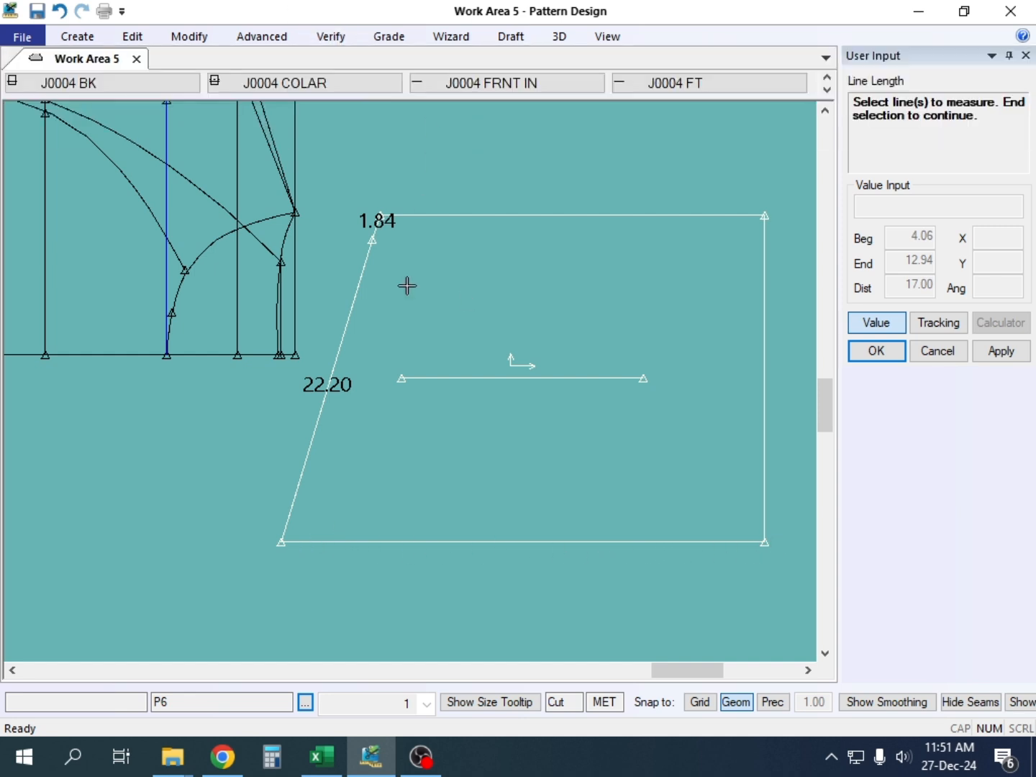
pyautogui.click(565, 548)
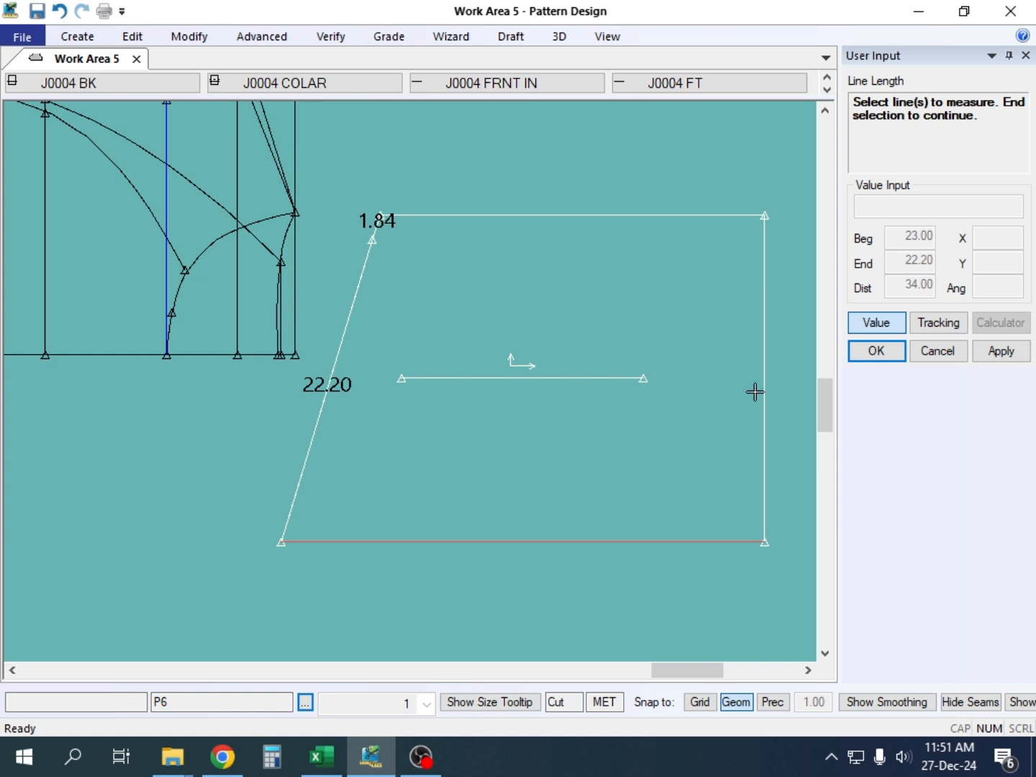
pyautogui.click(765, 359)
pyautogui.rightClick(642, 300)
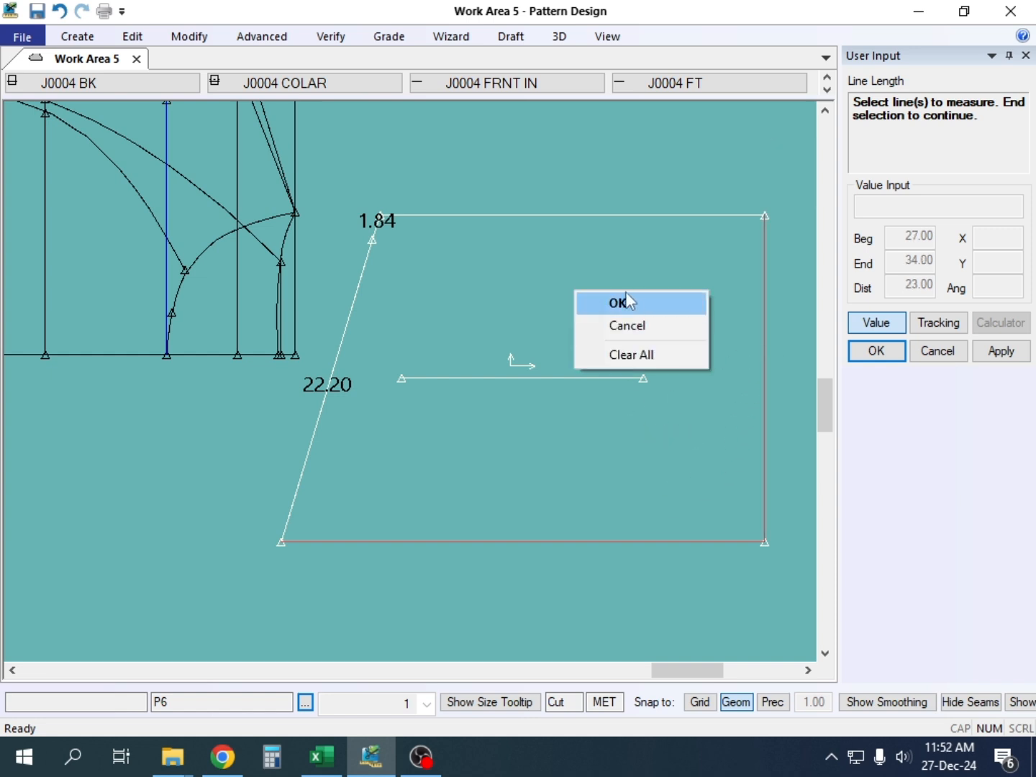
pyautogui.click(612, 307)
pyautogui.rightClick(691, 289)
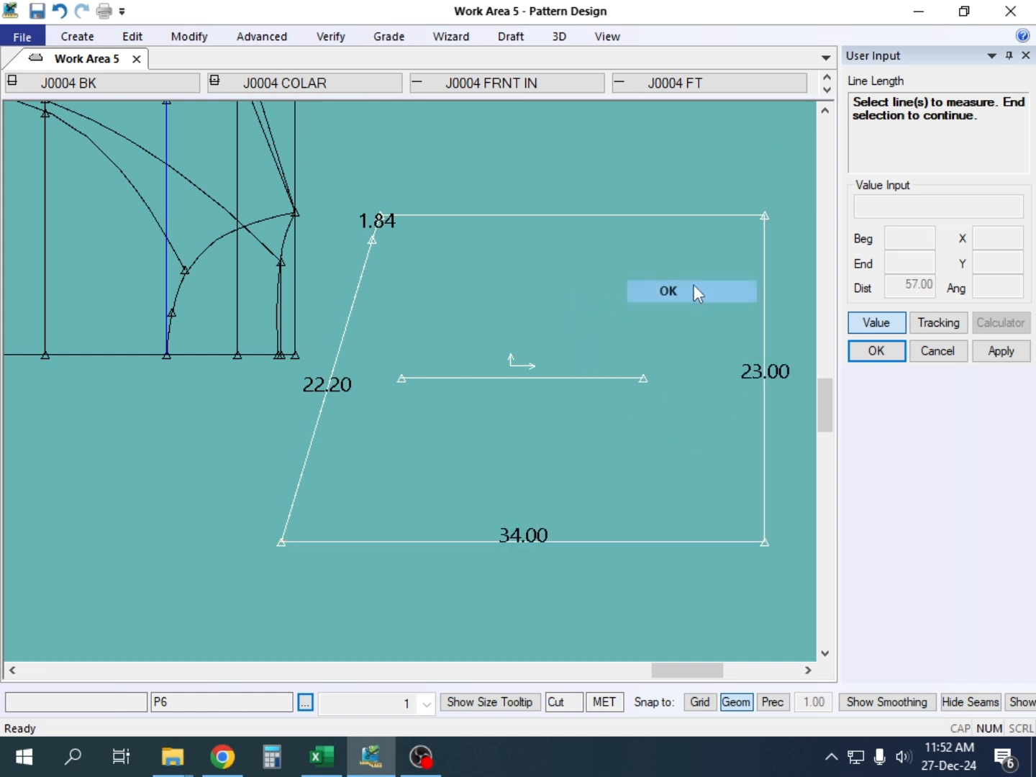
pyautogui.click(693, 292)
# Step: Shift the J0004 BASS draft and the hood piece so the whole hood outline sits clear beside the neckline
pyautogui.moveTo(613, 402); pyautogui.dragTo(637, 363, button='middle')
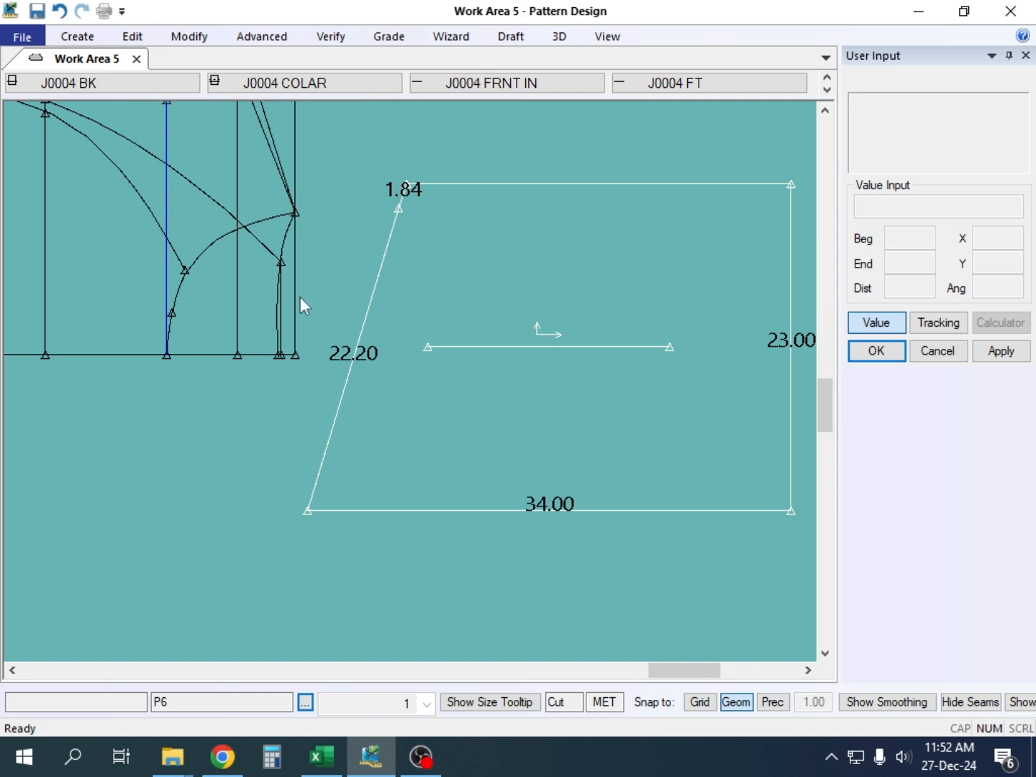
pyautogui.moveTo(245, 263); pyautogui.dragTo(183, 248, button='middle')
pyautogui.moveTo(557, 288); pyautogui.dragTo(508, 285, button='middle')
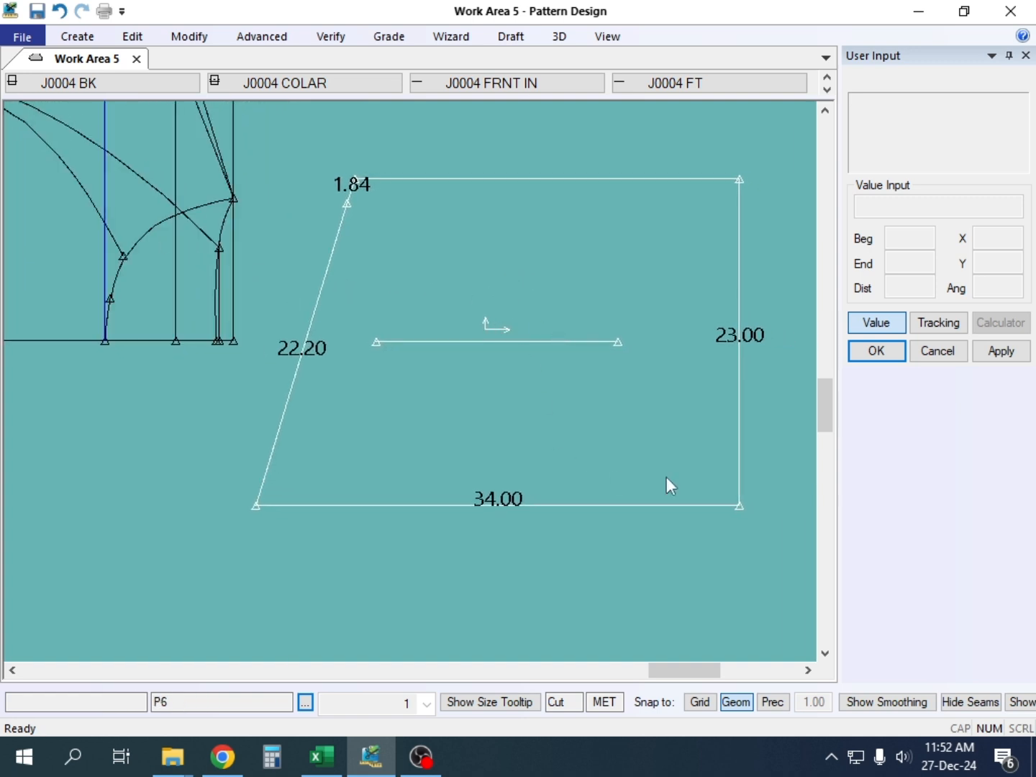
pyautogui.moveTo(711, 442); pyautogui.dragTo(729, 419, button='middle')
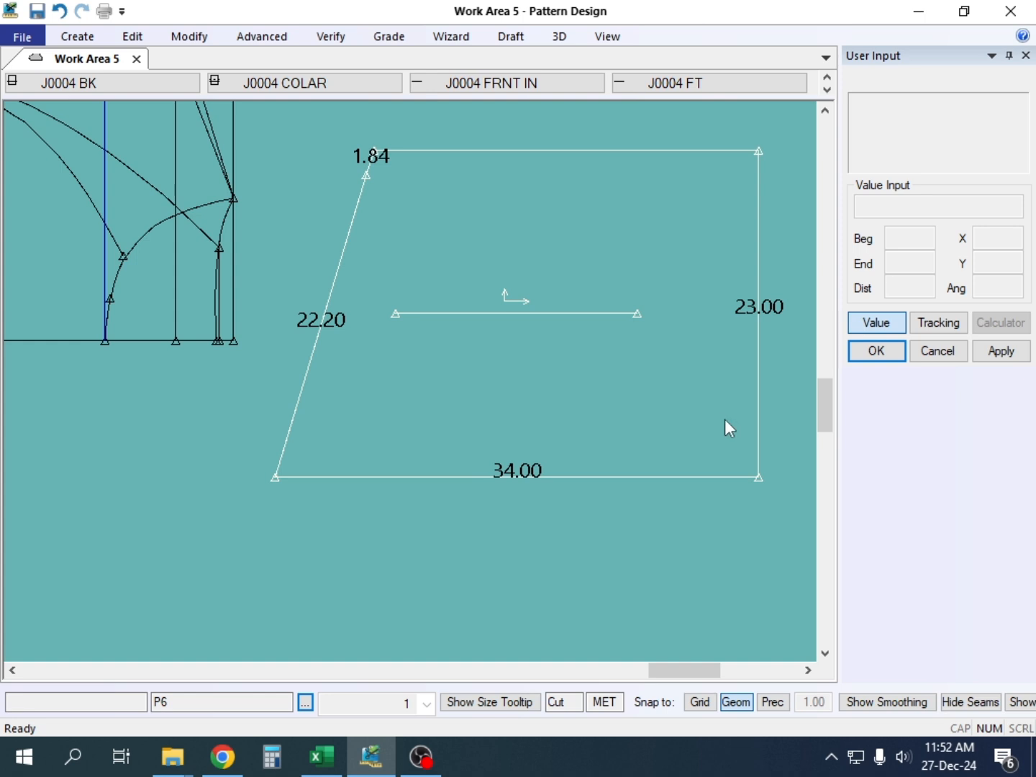
pyautogui.moveTo(487, 418); pyautogui.dragTo(497, 411, button='middle')
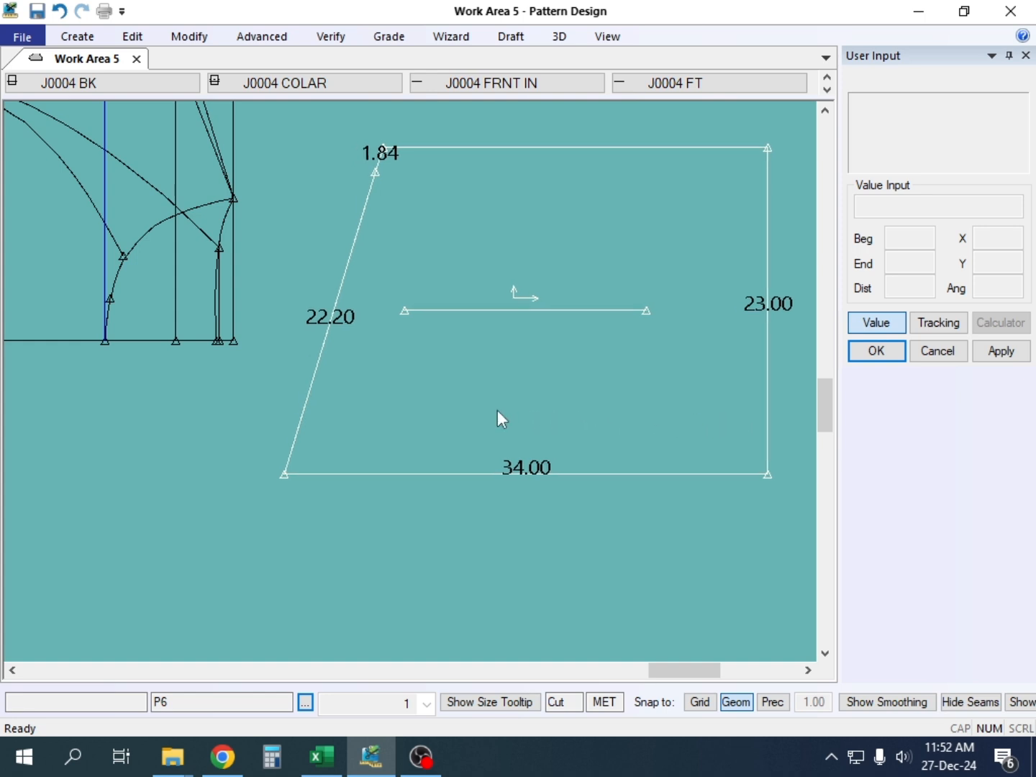
pyautogui.click(165, 136)
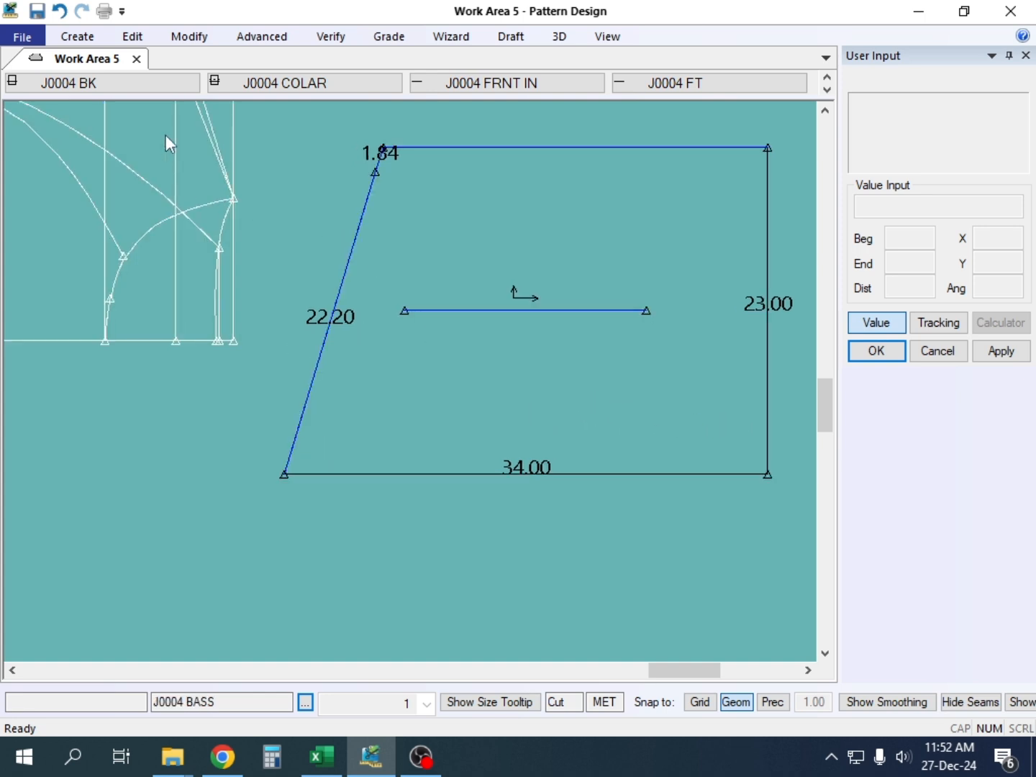
# Step: Start a 2-Point Curve at the hood's lower neck corner up to the neck edge's middle, bowed outward about 0.9
pyautogui.click(77, 36)
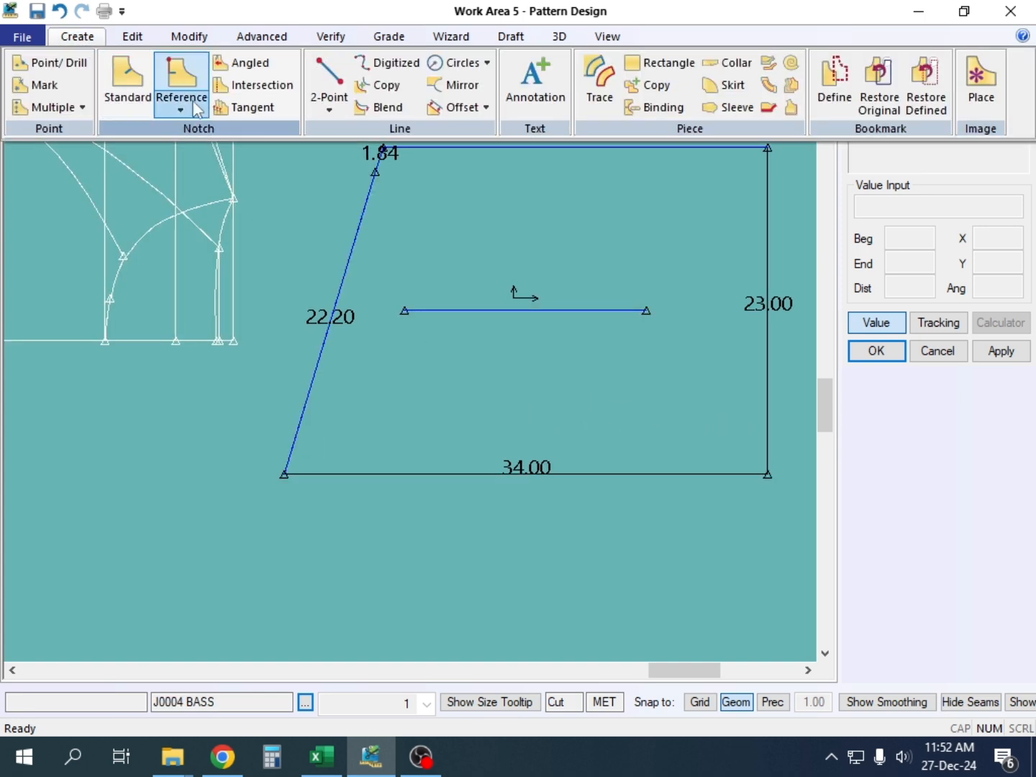
pyautogui.click(329, 110)
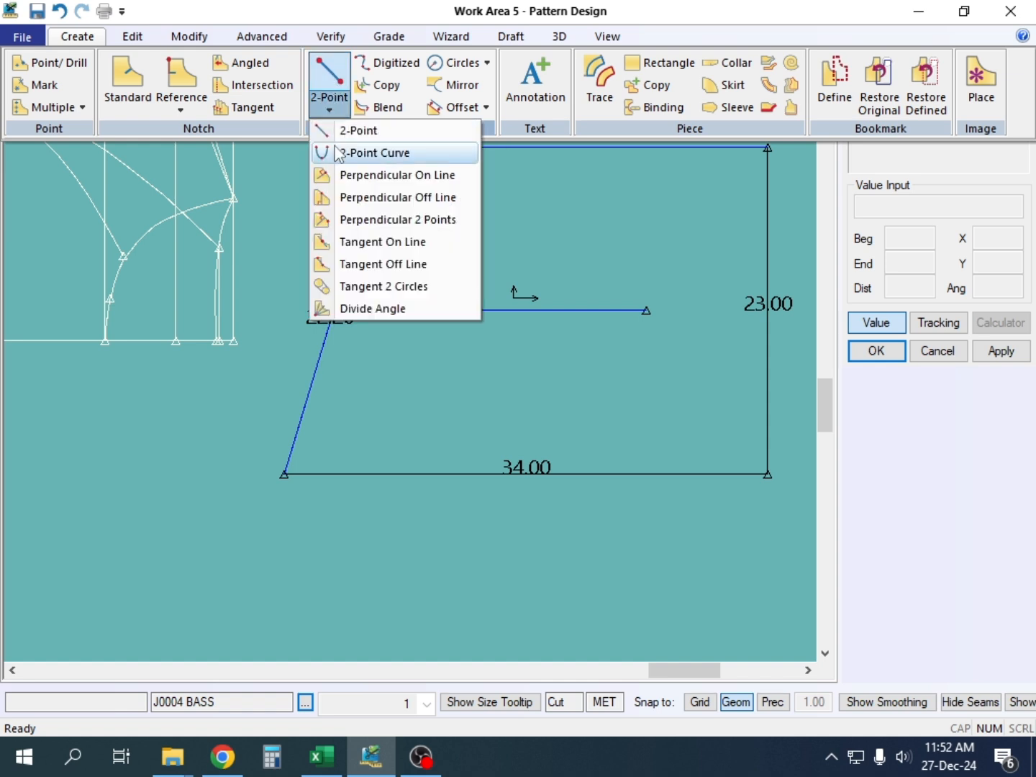
pyautogui.click(374, 153)
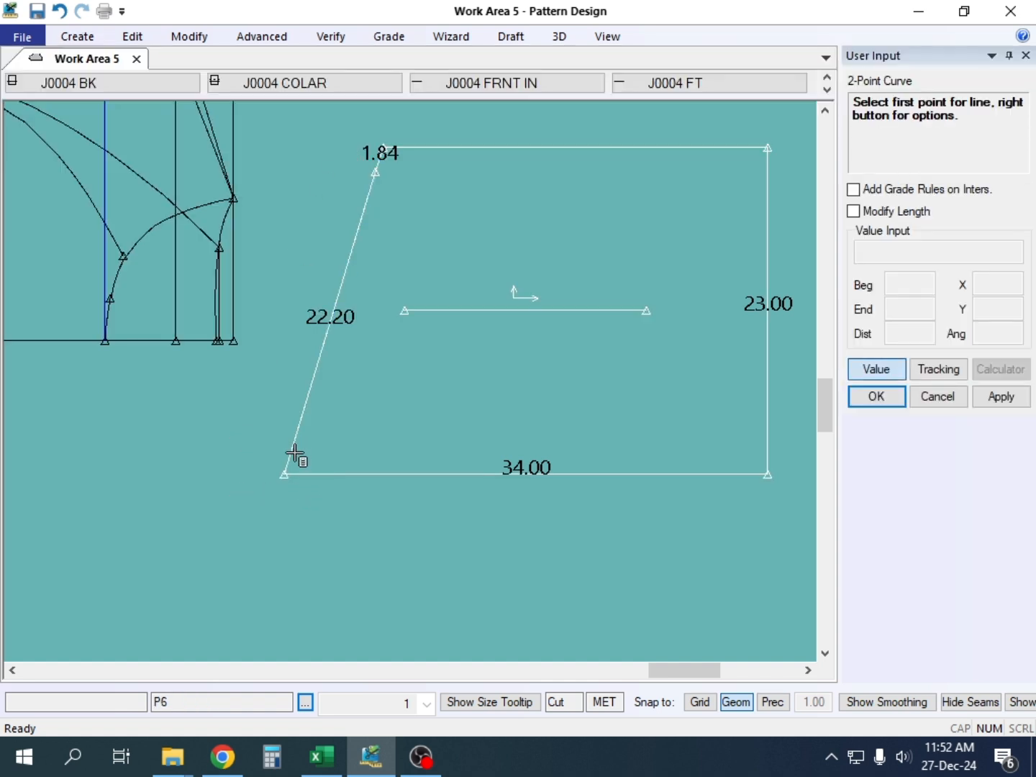
pyautogui.click(279, 468)
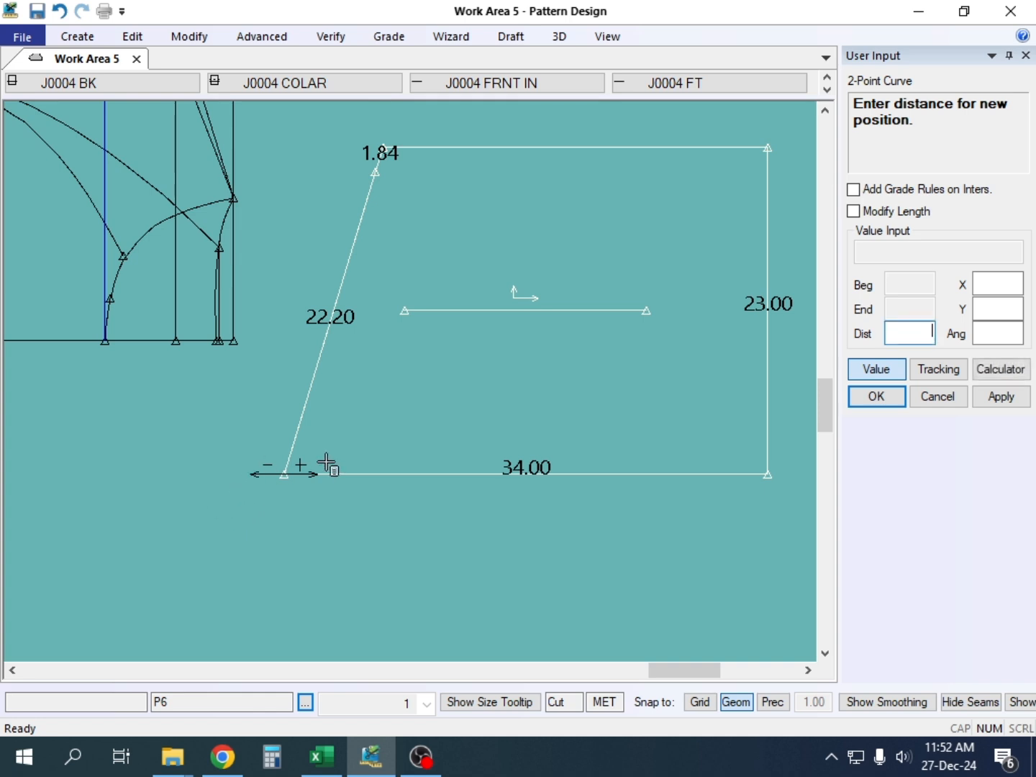
pyautogui.click(884, 372)
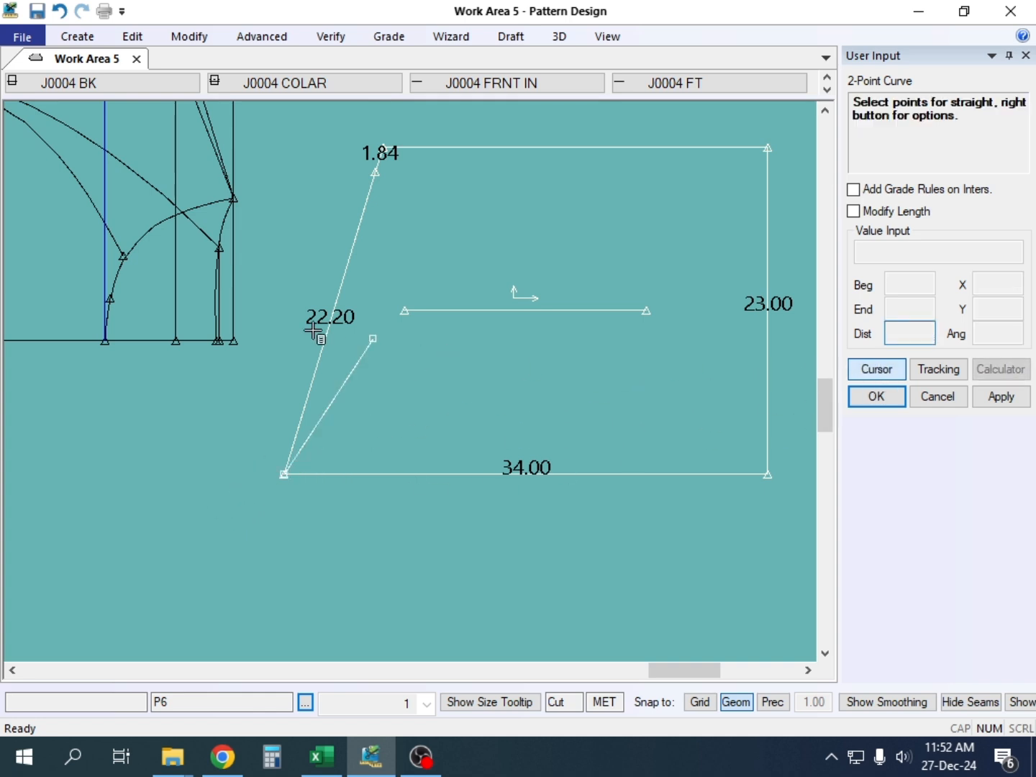
pyautogui.rightClick(316, 184)
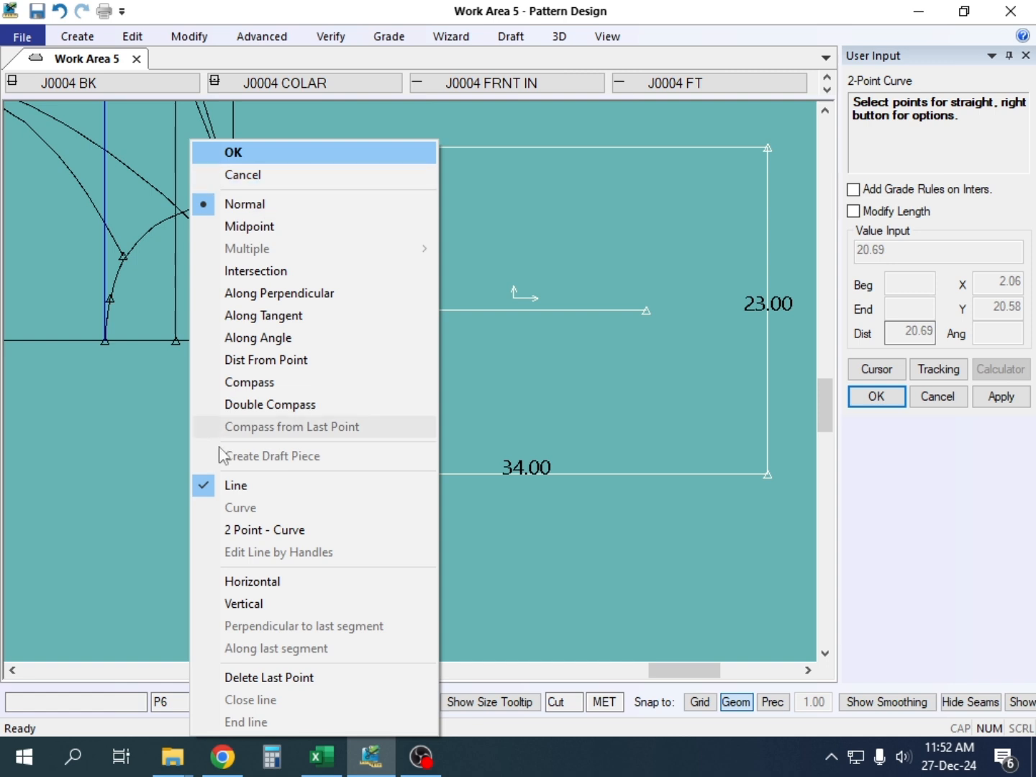
pyautogui.click(262, 536)
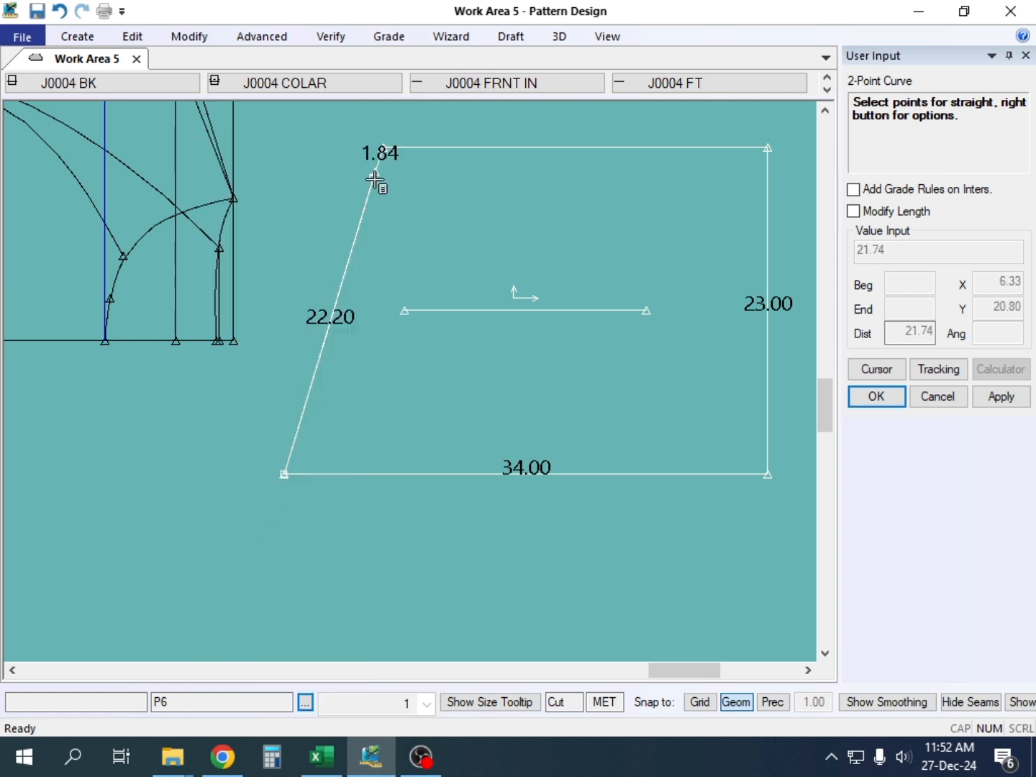
pyautogui.click(334, 323)
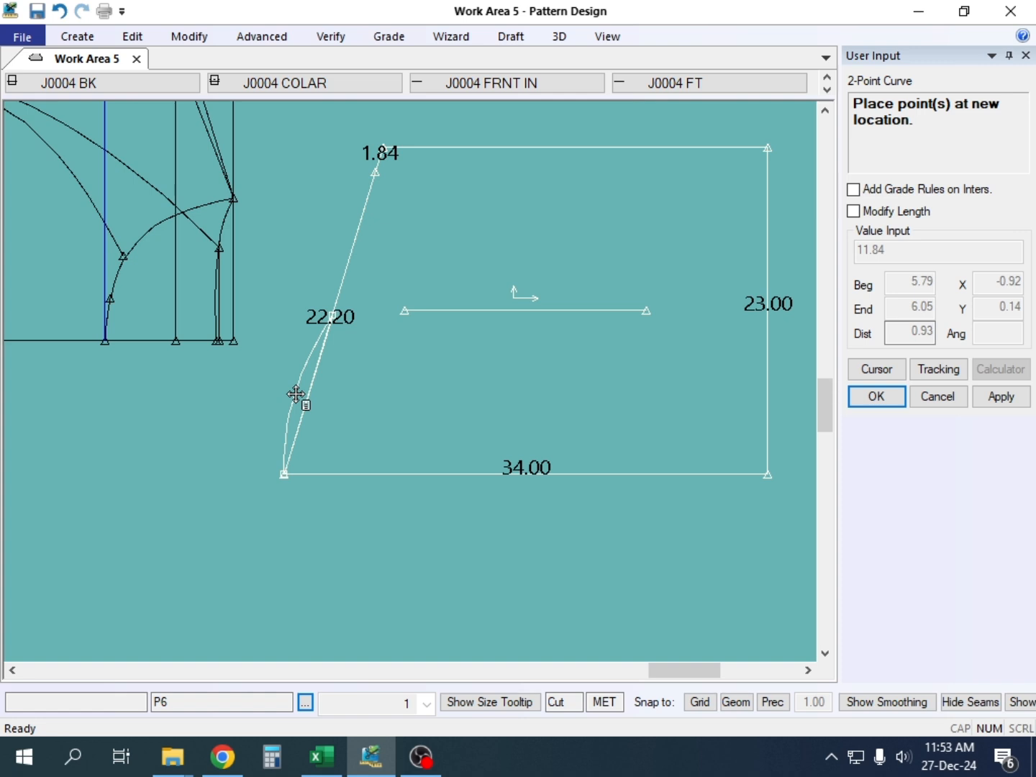
pyautogui.press('F9')
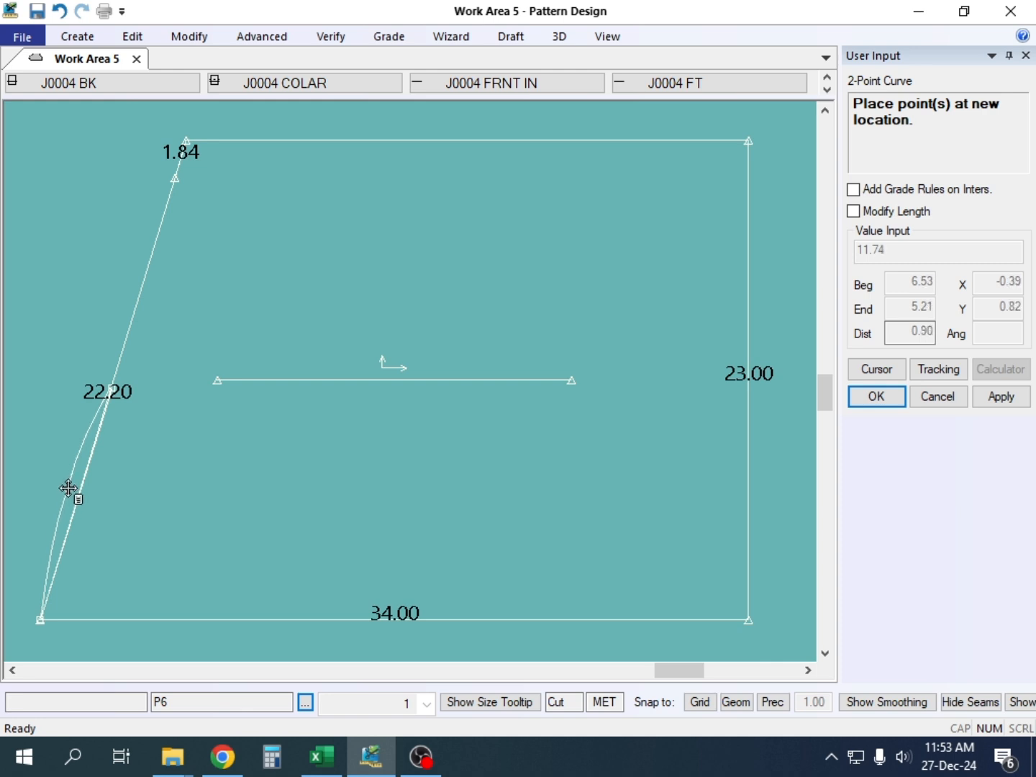
pyautogui.click(67, 487)
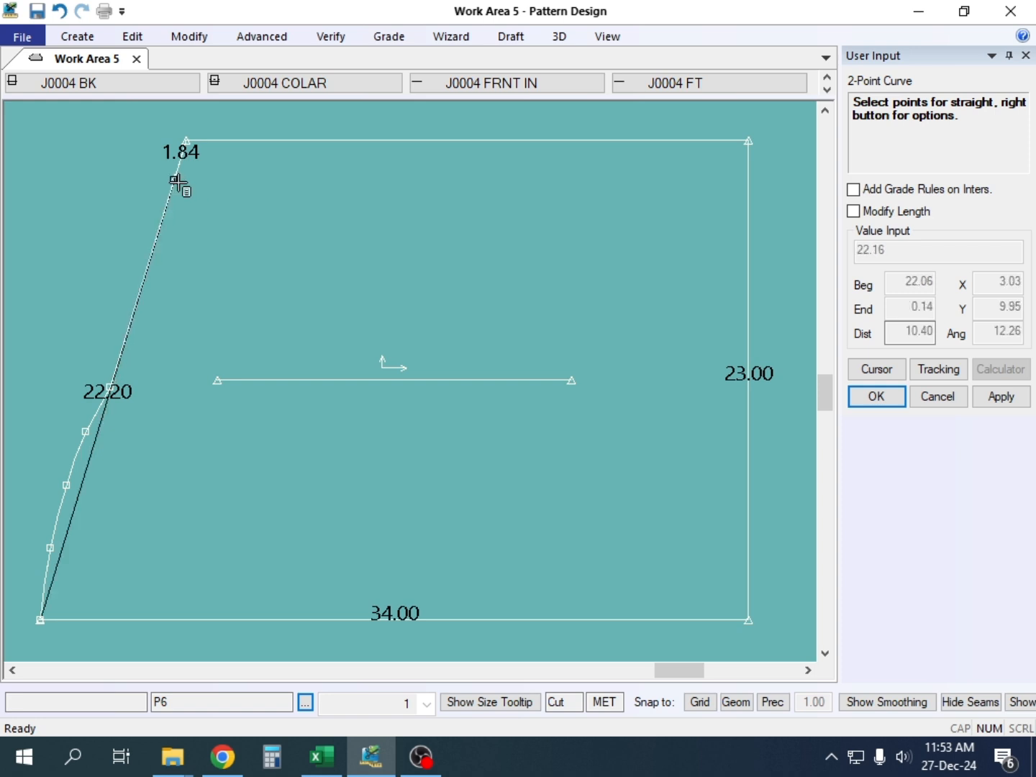
# Step: Continue the curve to the base of the 1.84 segment, bowed inward about 0.5, and on with a slight sag to the top edge
pyautogui.click(177, 180)
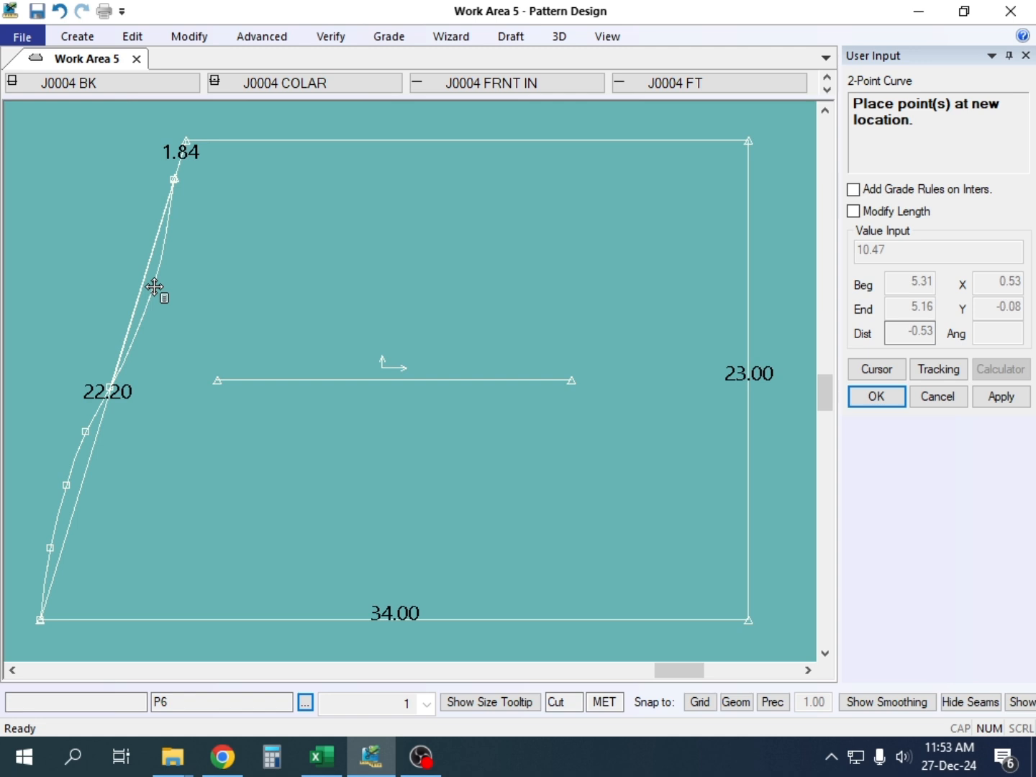
pyautogui.click(154, 288)
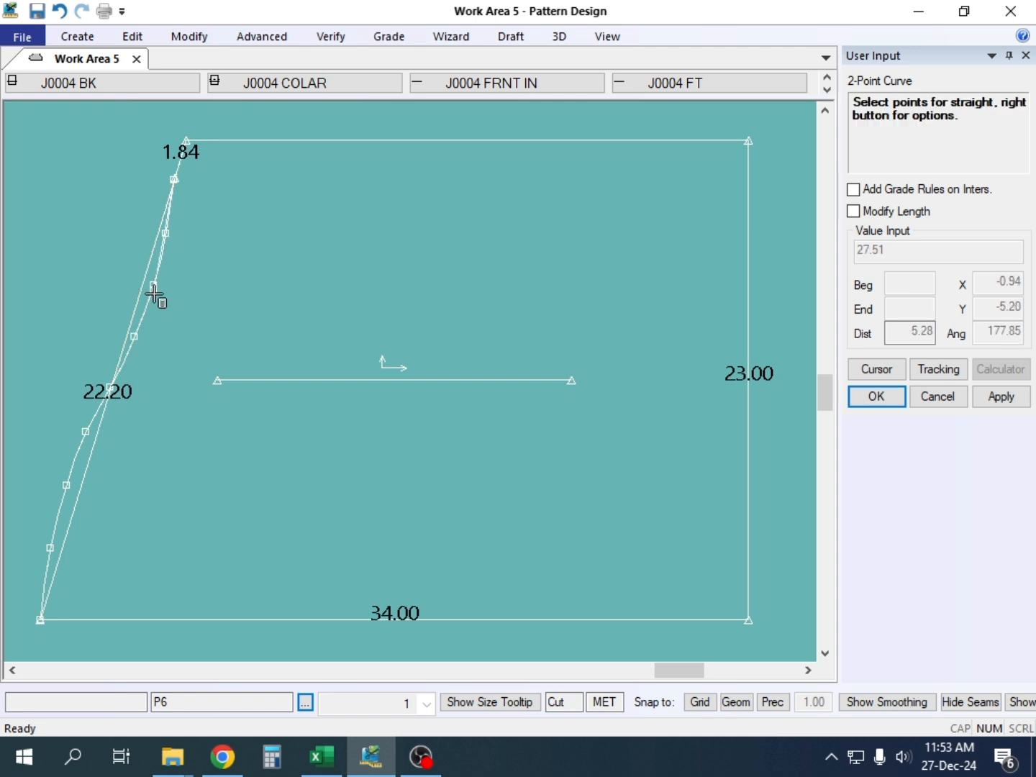
pyautogui.click(441, 141)
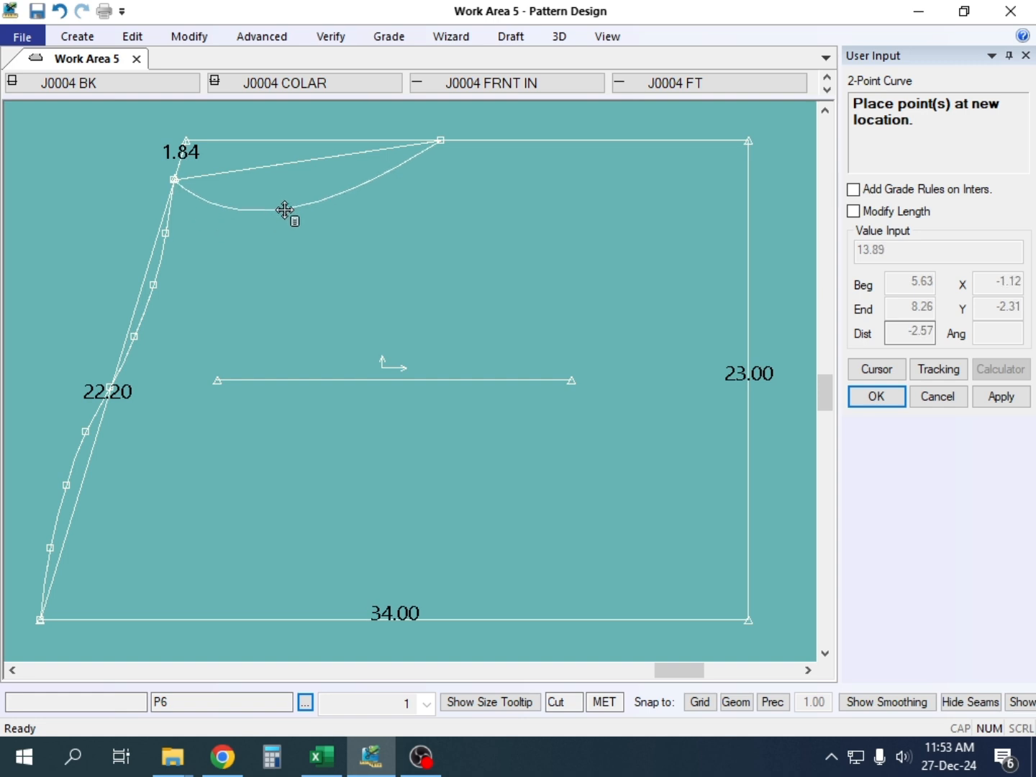
pyautogui.click(279, 171)
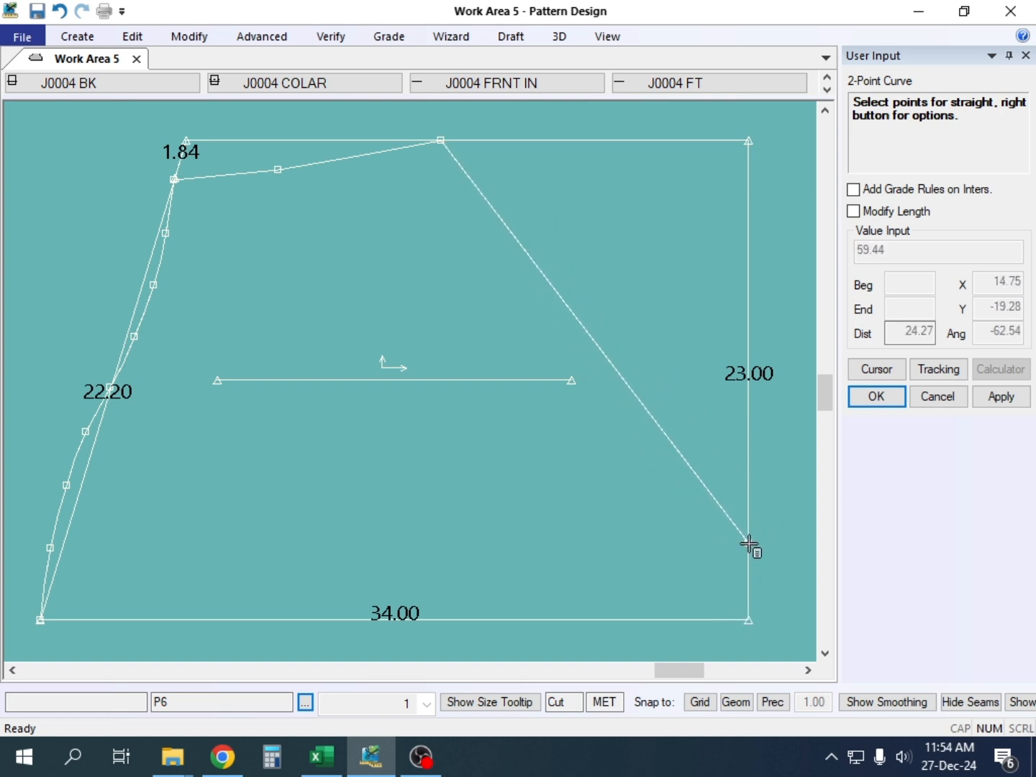
# Step: Complete the hood curve from the top edge down to the block's lower back corner, bowed outward about 8.2
pyautogui.click(747, 619)
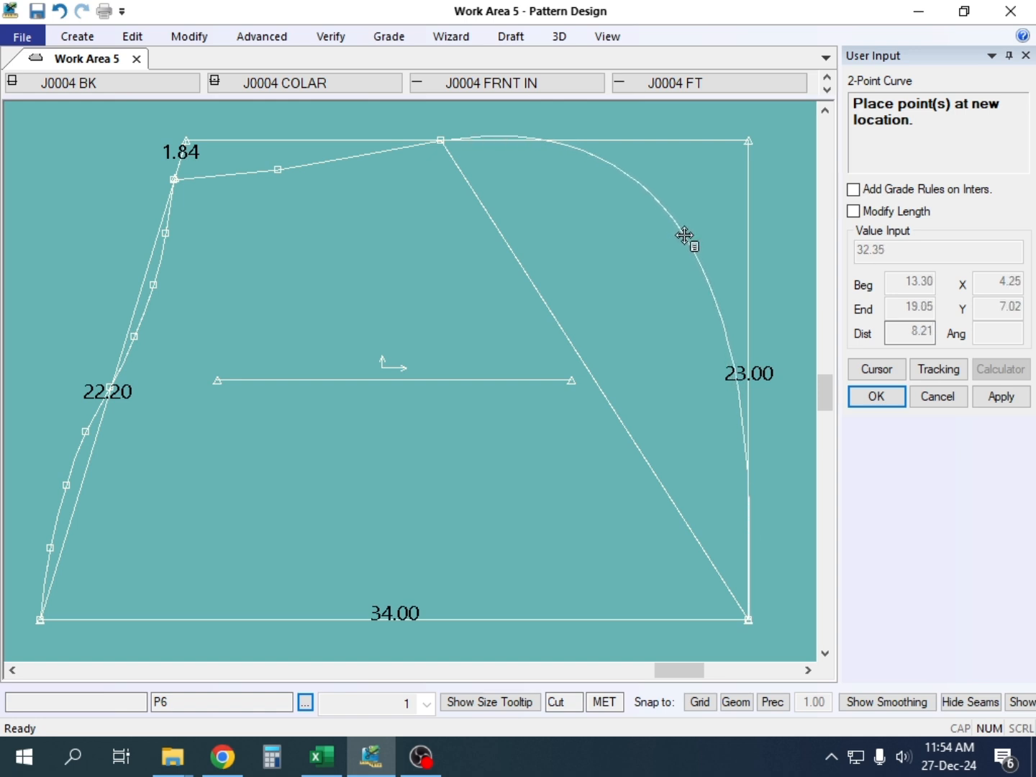
pyautogui.click(685, 236)
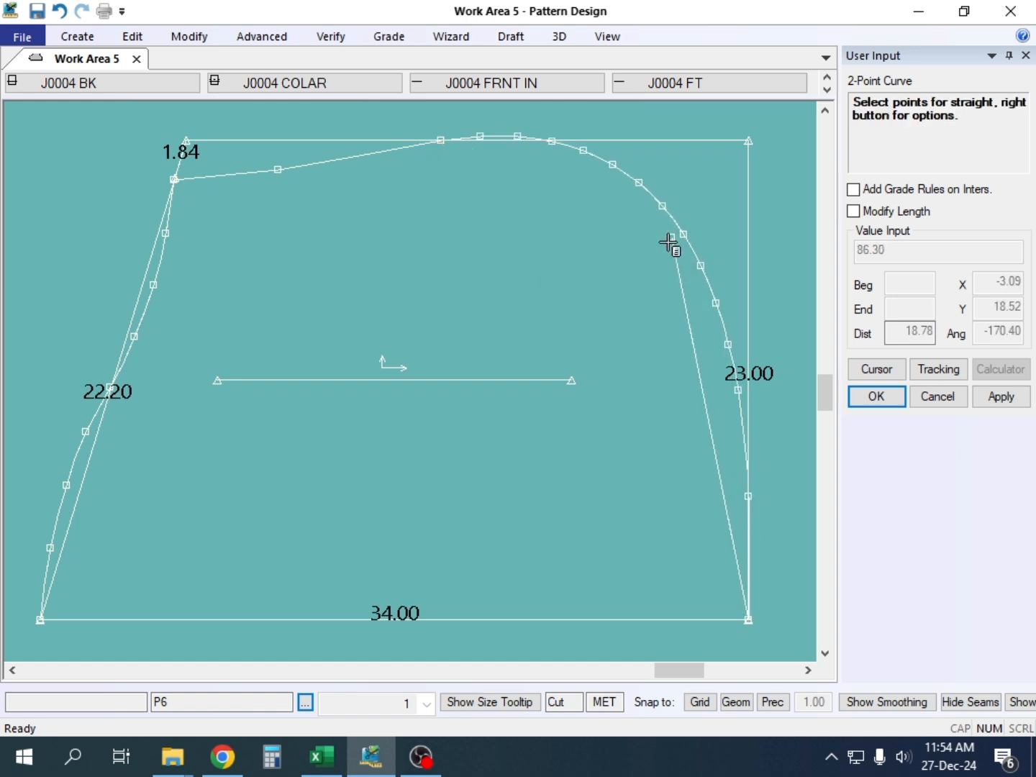
pyautogui.rightClick(706, 326)
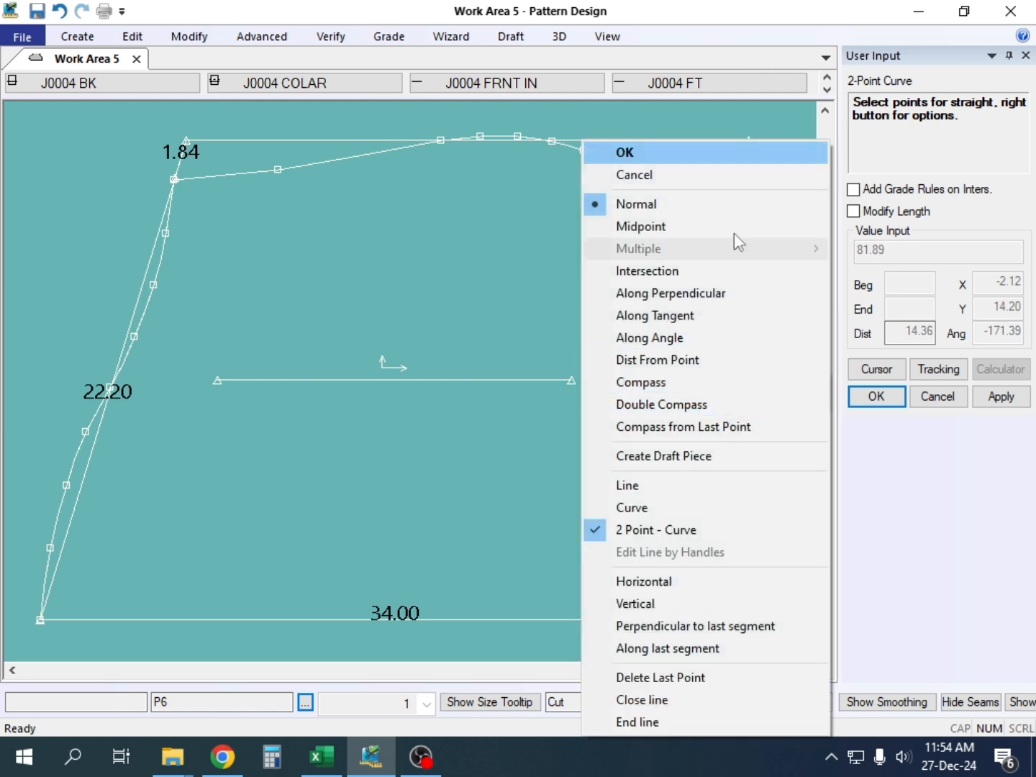
pyautogui.click(650, 149)
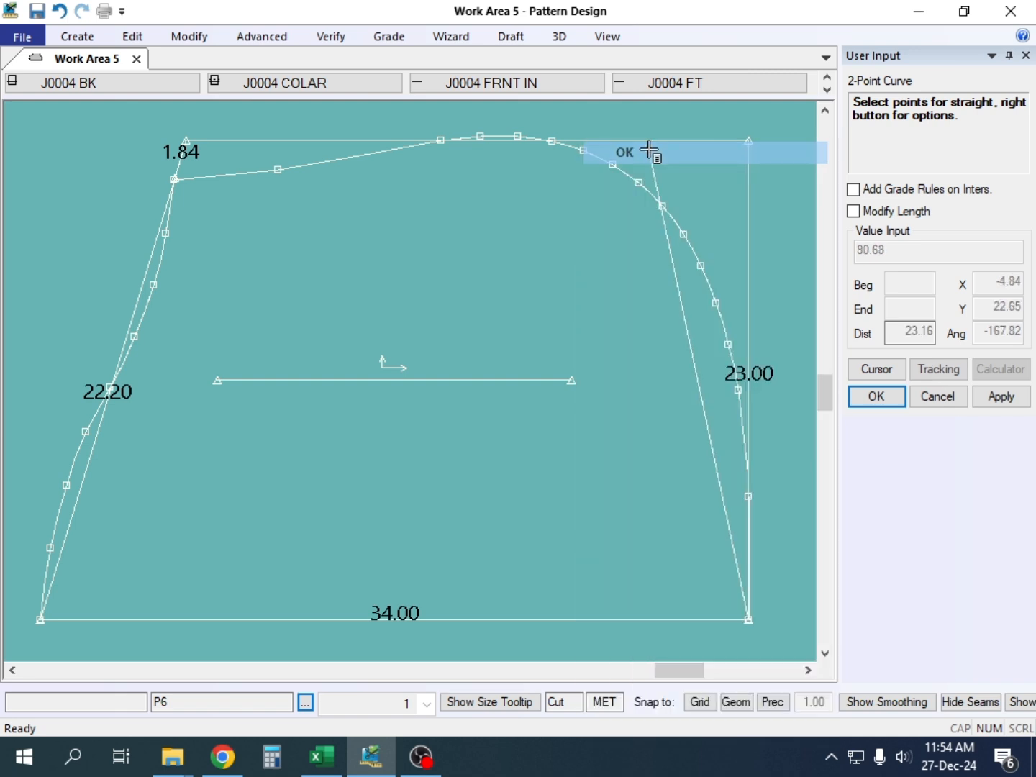
pyautogui.rightClick(664, 232)
pyautogui.click(605, 153)
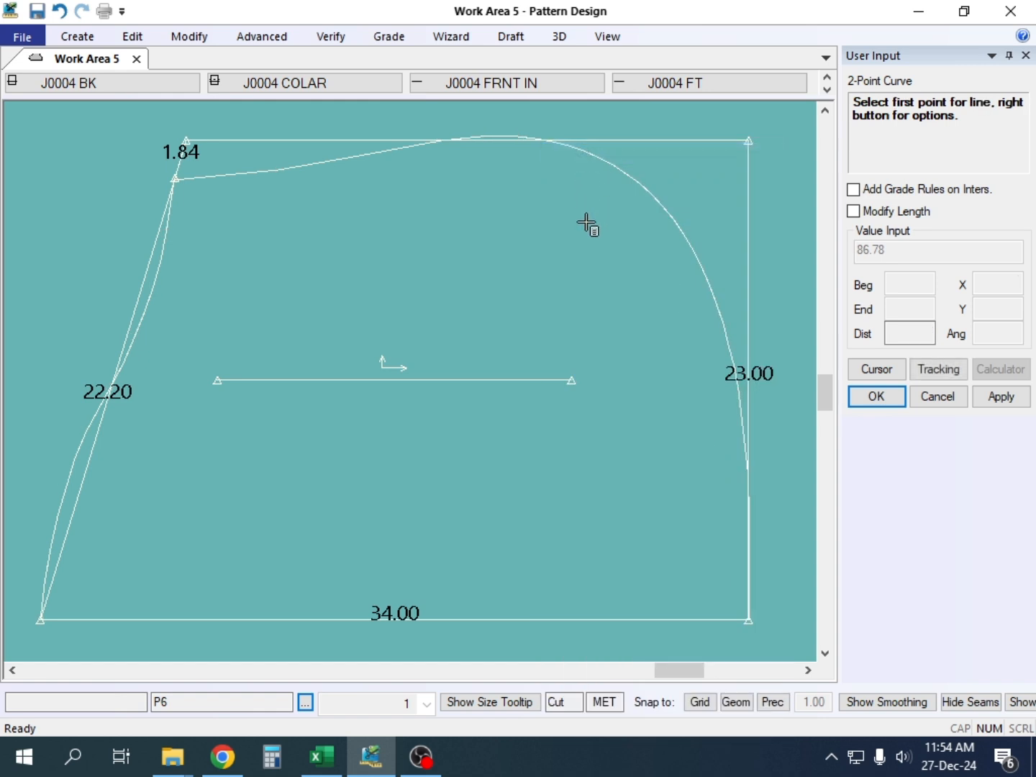
pyautogui.rightClick(426, 230)
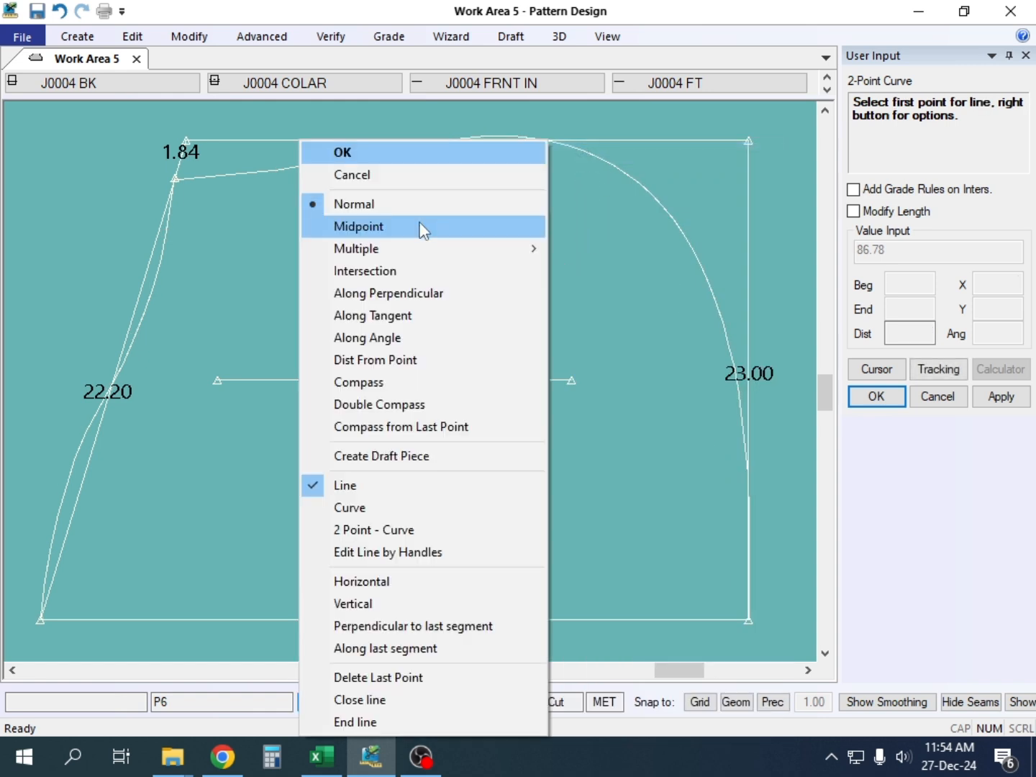
pyautogui.click(369, 157)
pyautogui.click(517, 344)
# Step: Reposition the curved hood piece so its whole outline sits clear of the J0004 BASS draft
pyautogui.scroll(-3, 520, 327)
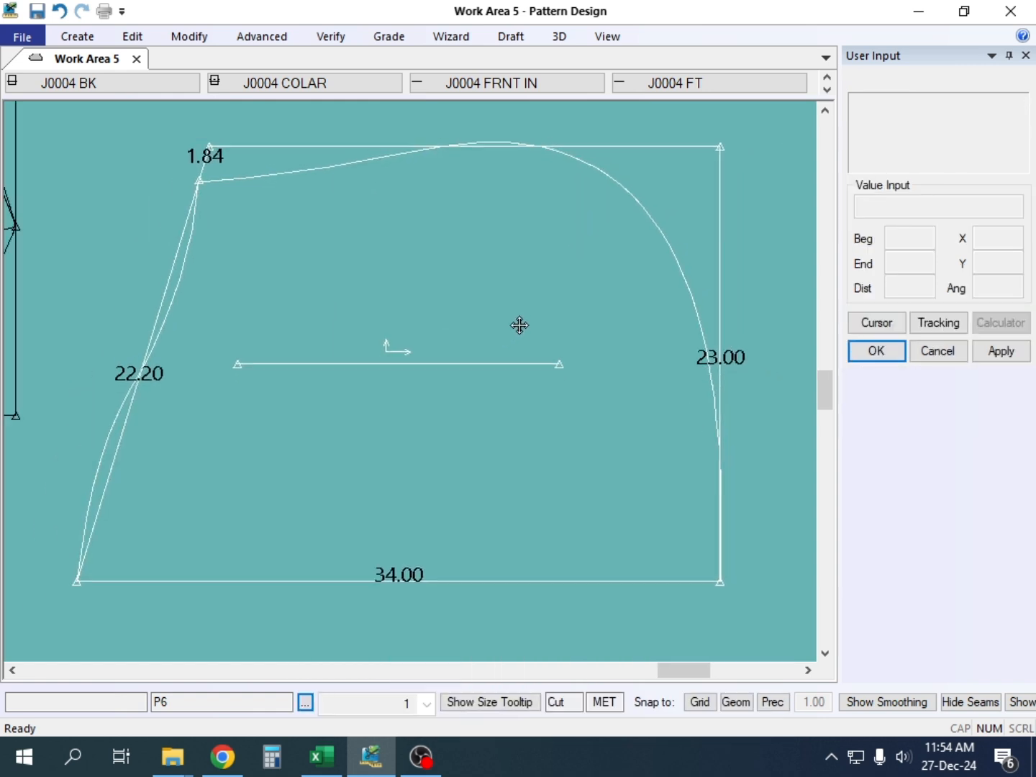
pyautogui.click(553, 298)
pyautogui.click(567, 364)
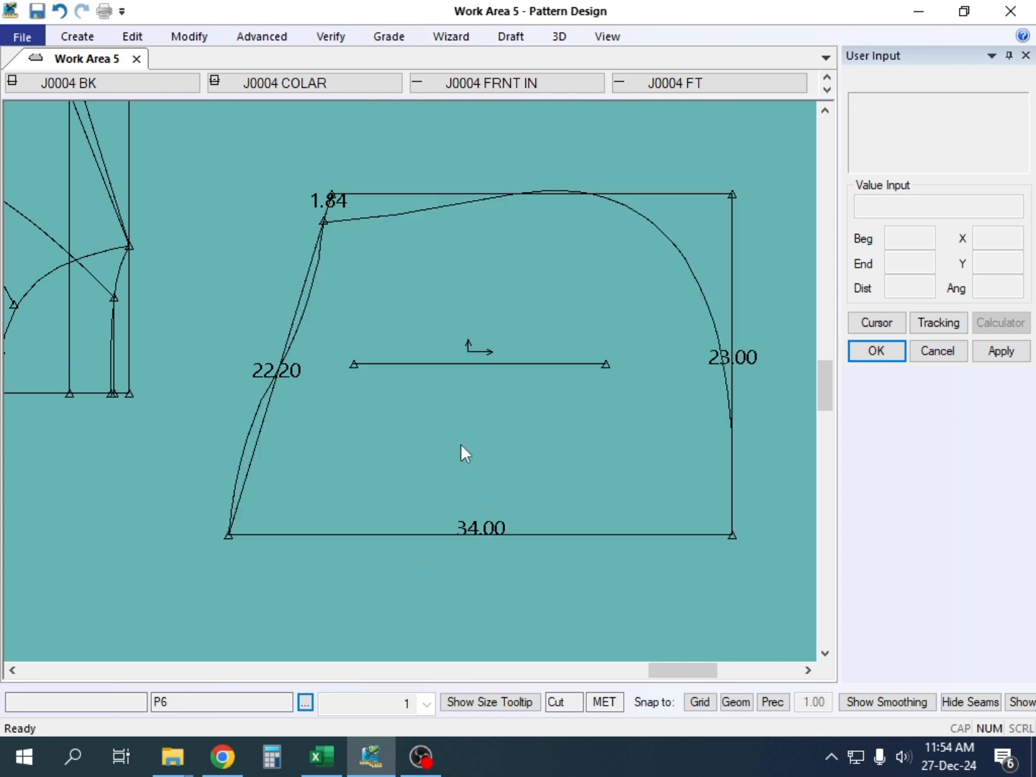
pyautogui.click(482, 439)
pyautogui.scroll(-2, 527, 405)
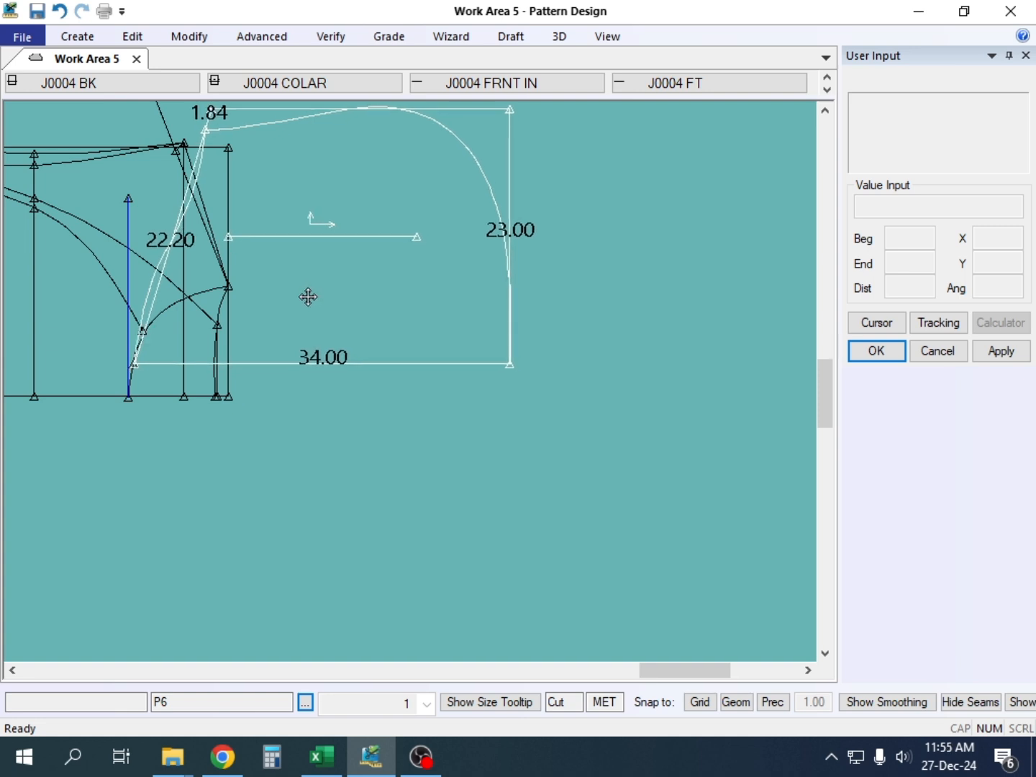
pyautogui.click(479, 361)
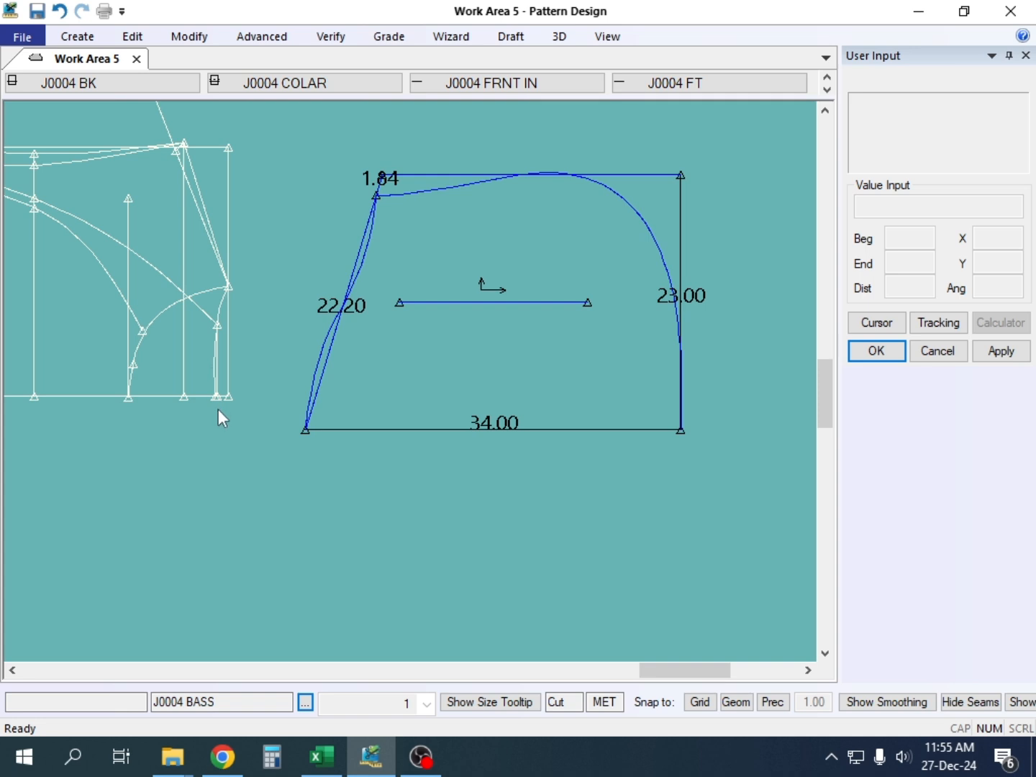
pyautogui.click(525, 352)
pyautogui.click(530, 375)
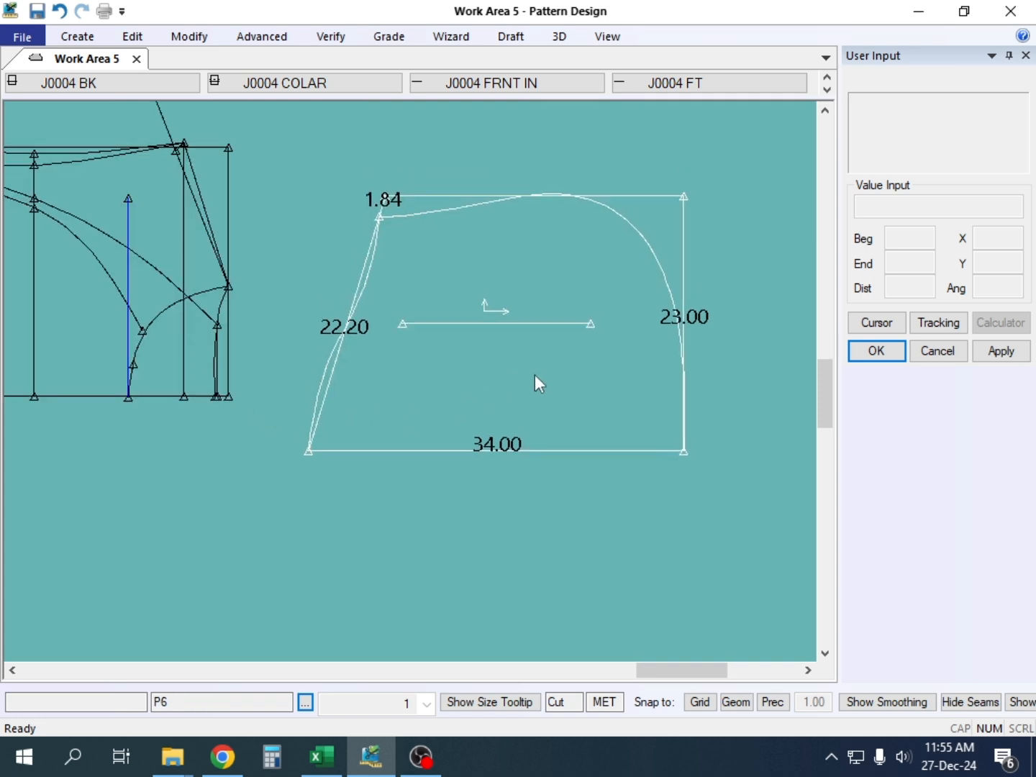
pyautogui.click(509, 278)
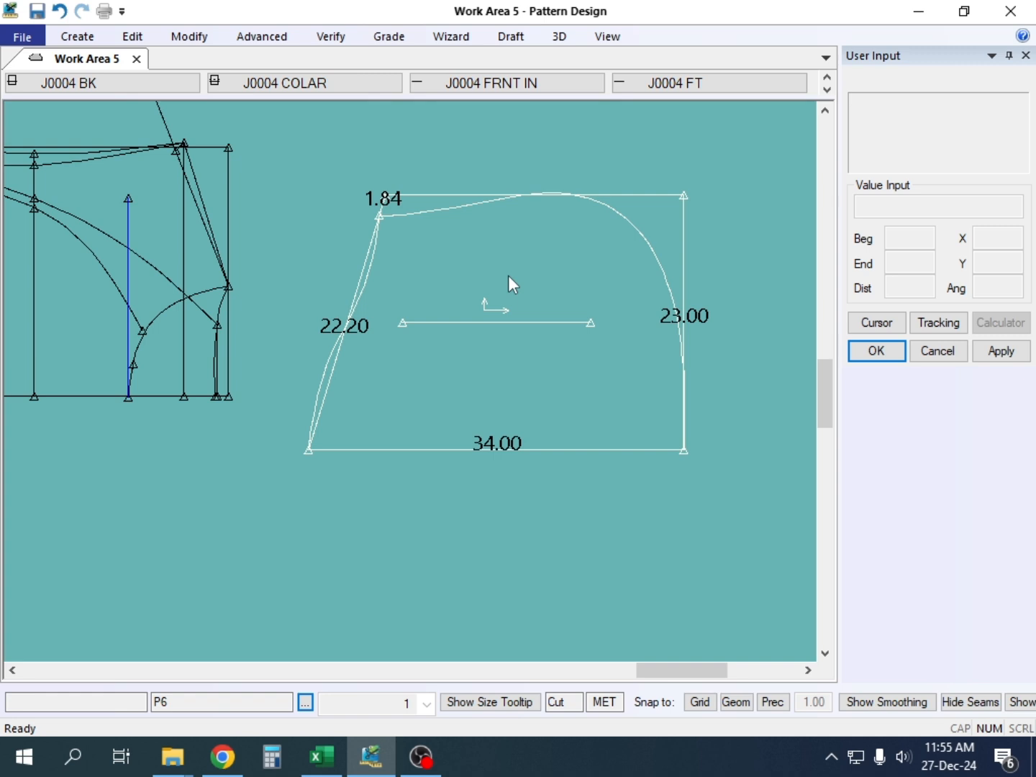
# Step: Trace the hood's curved outline and straight bottom edge as a new piece below the block, keeping the suggested name
pyautogui.press('t')
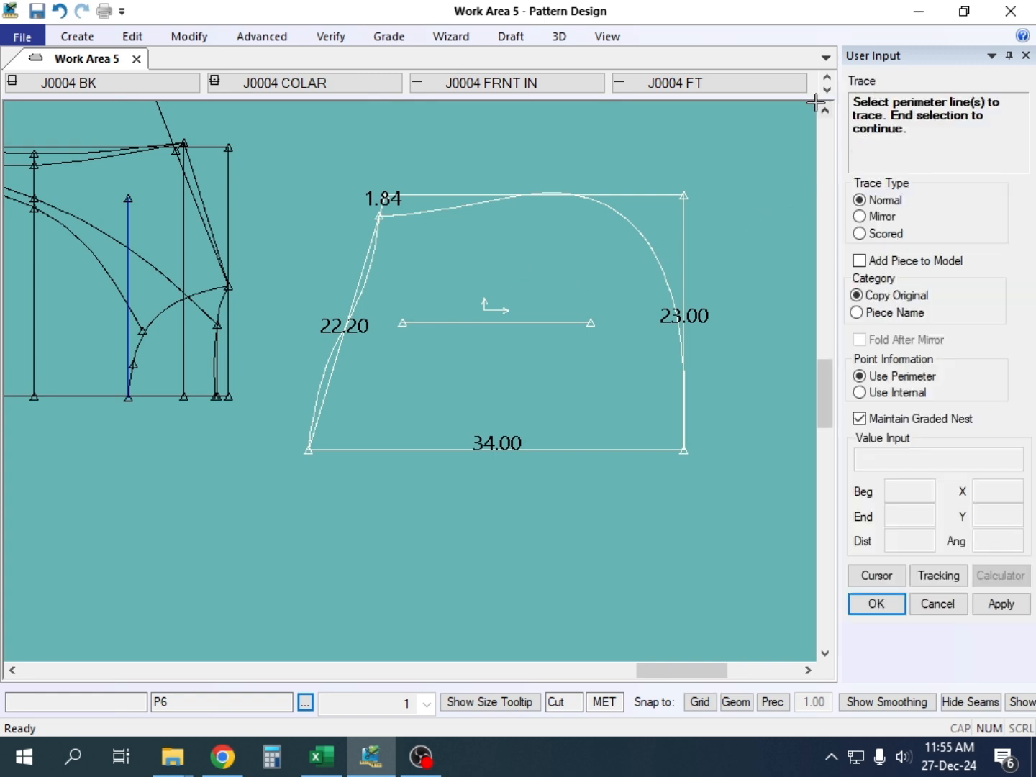
pyautogui.click(379, 448)
pyautogui.click(345, 331)
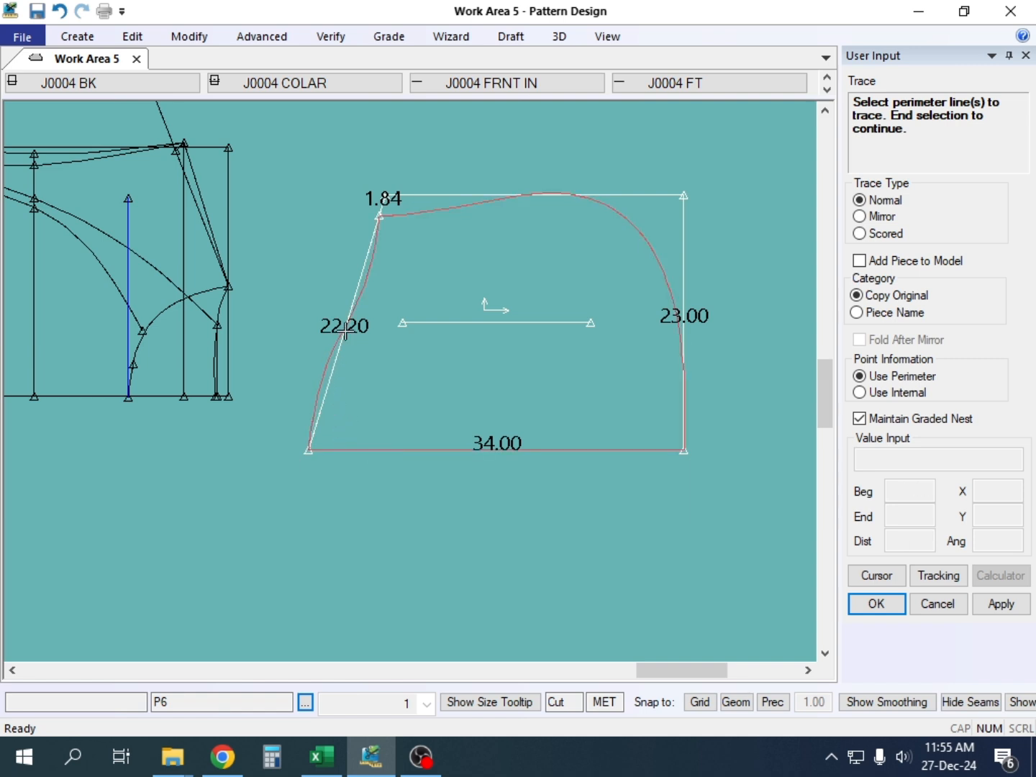
pyautogui.rightClick(629, 277)
pyautogui.click(629, 281)
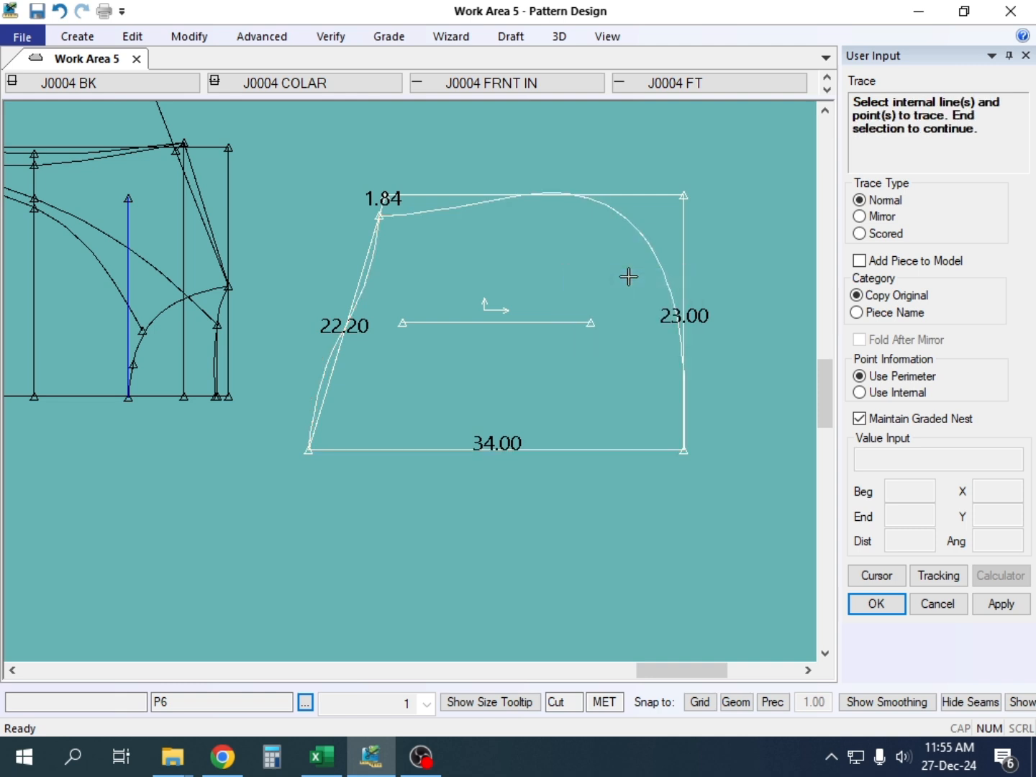
pyautogui.rightClick(628, 276)
pyautogui.click(630, 280)
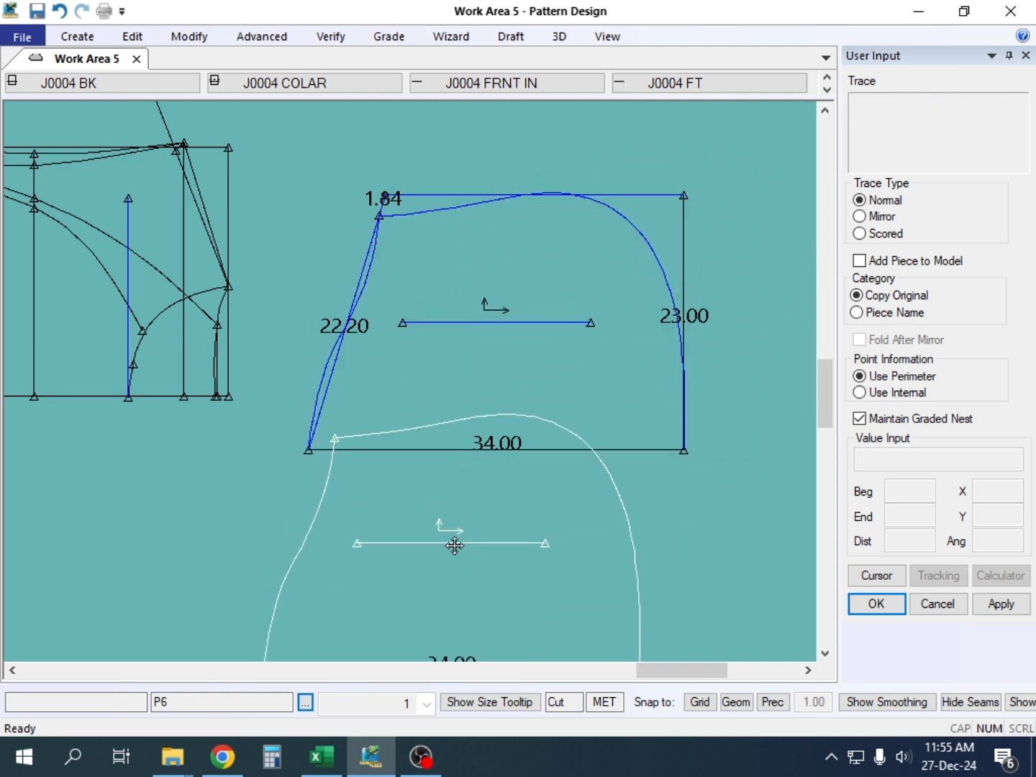
pyautogui.click(454, 543)
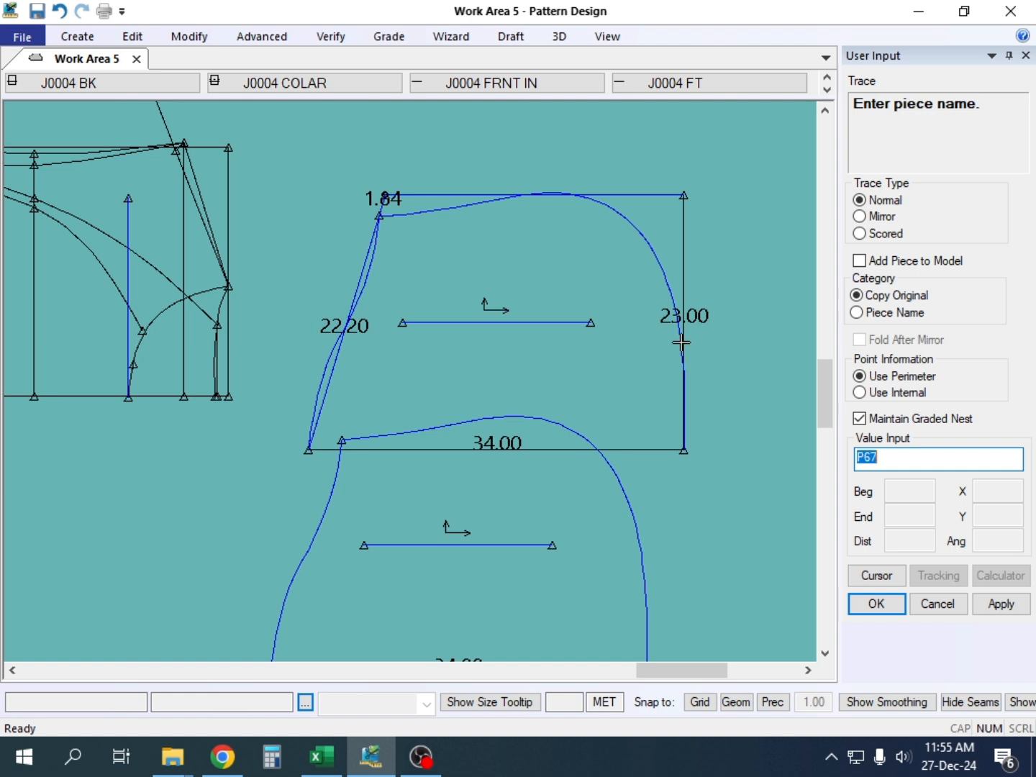
pyautogui.rightClick(739, 199)
pyautogui.click(739, 199)
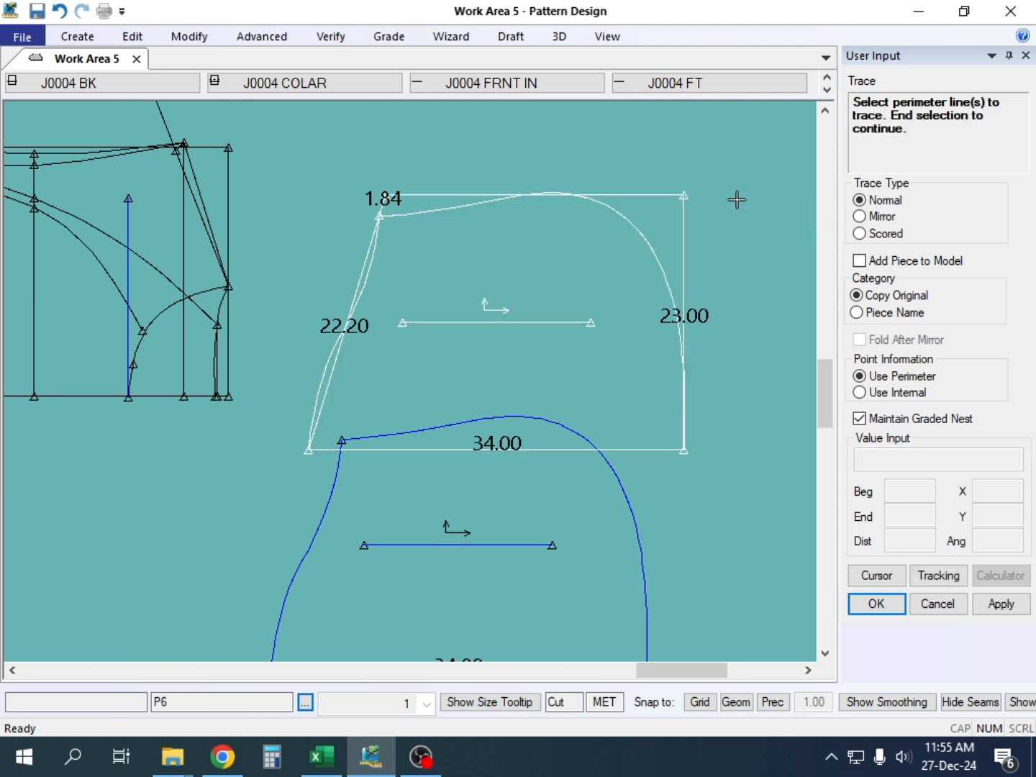
pyautogui.rightClick(734, 200)
pyautogui.click(729, 204)
# Step: Move the original hood block away from the traced piece and delete it from the work area
pyautogui.moveTo(639, 273); pyautogui.dragTo(636, 219)
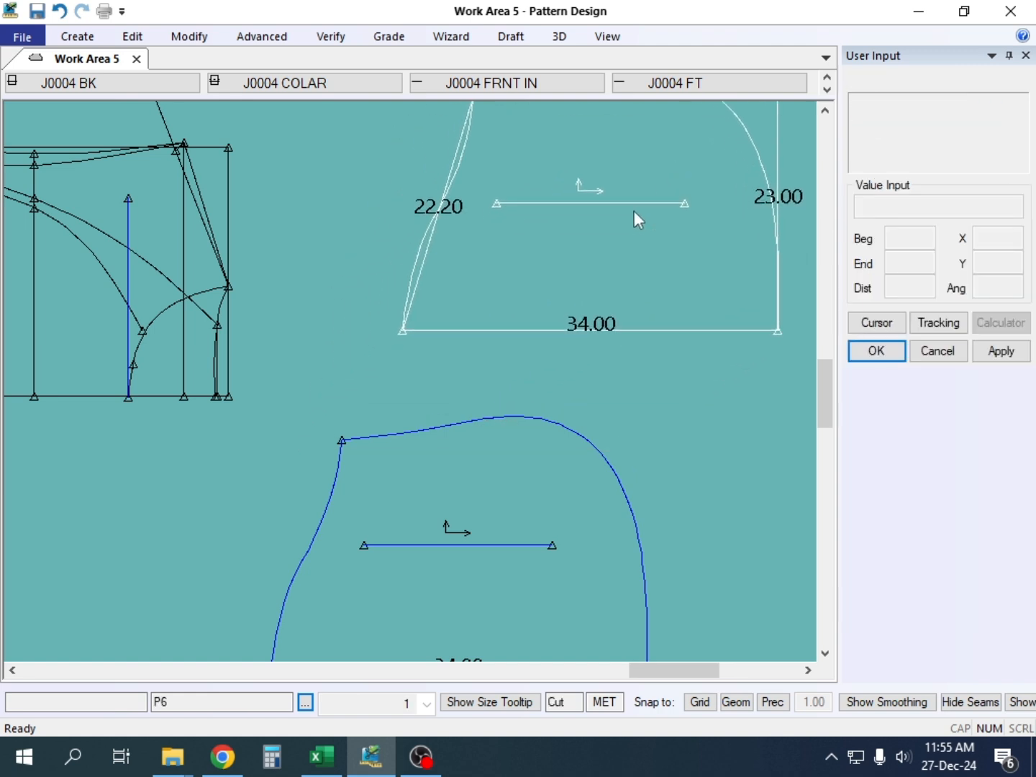
pyautogui.rightClick(616, 225)
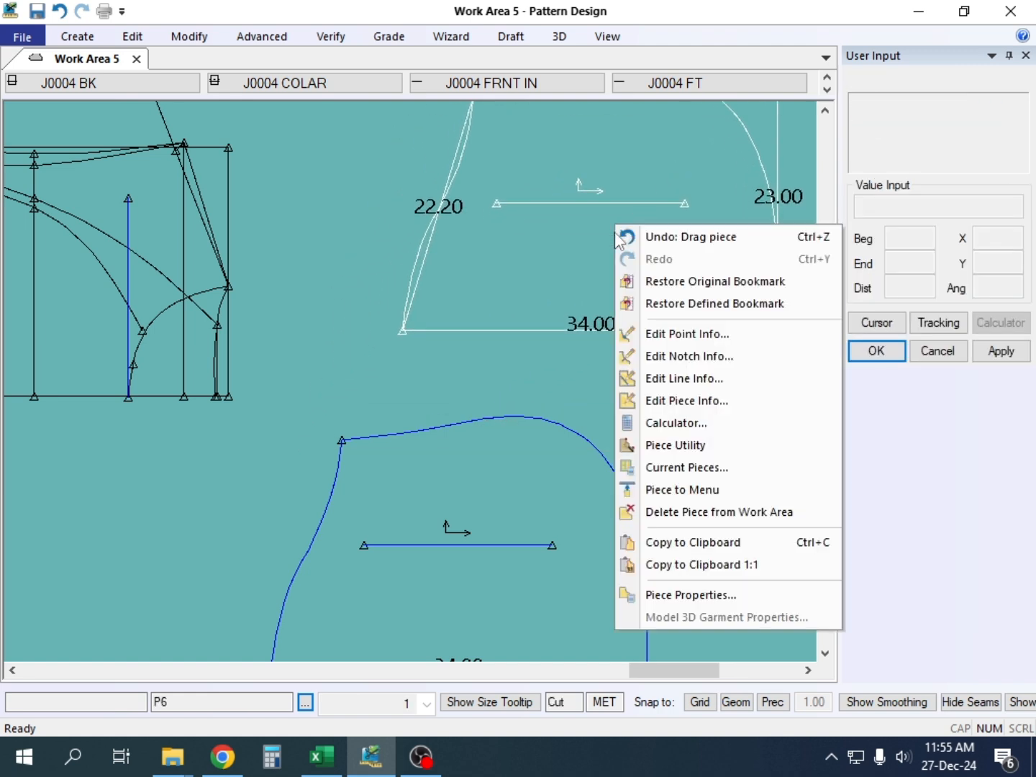
pyautogui.click(650, 514)
# Step: Place the traced hood piece beside the neckline end of the J0004 BASS draft
pyautogui.moveTo(512, 515); pyautogui.dragTo(560, 243)
pyautogui.scroll(-2, 581, 252)
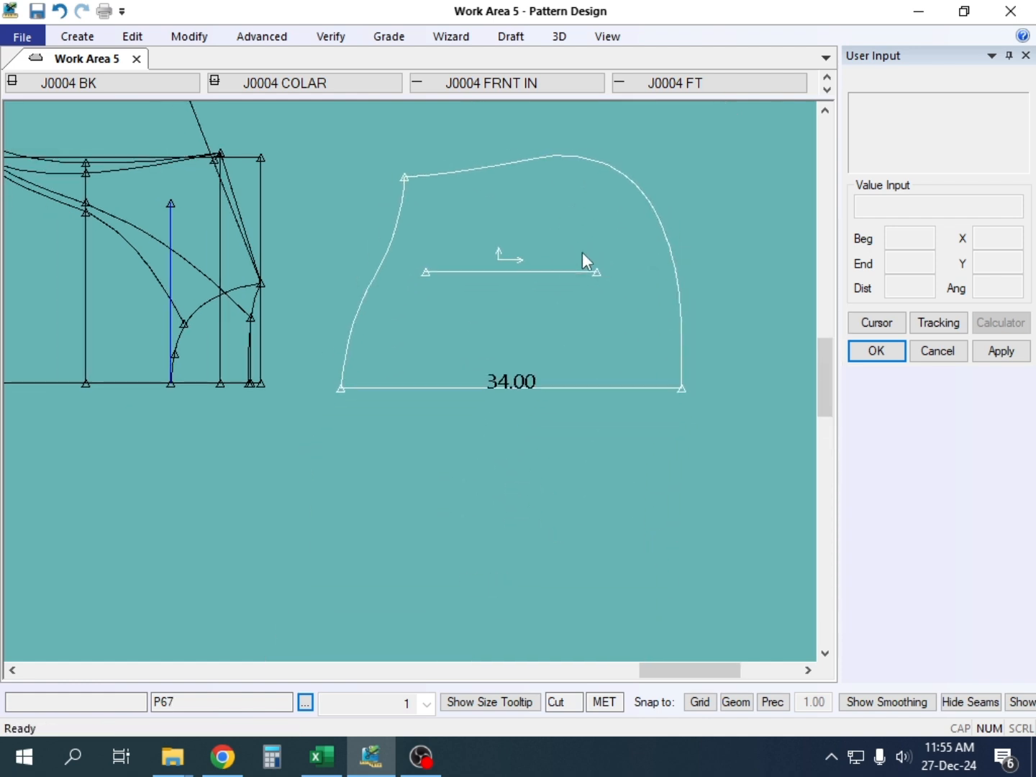
pyautogui.scroll(1, 581, 251)
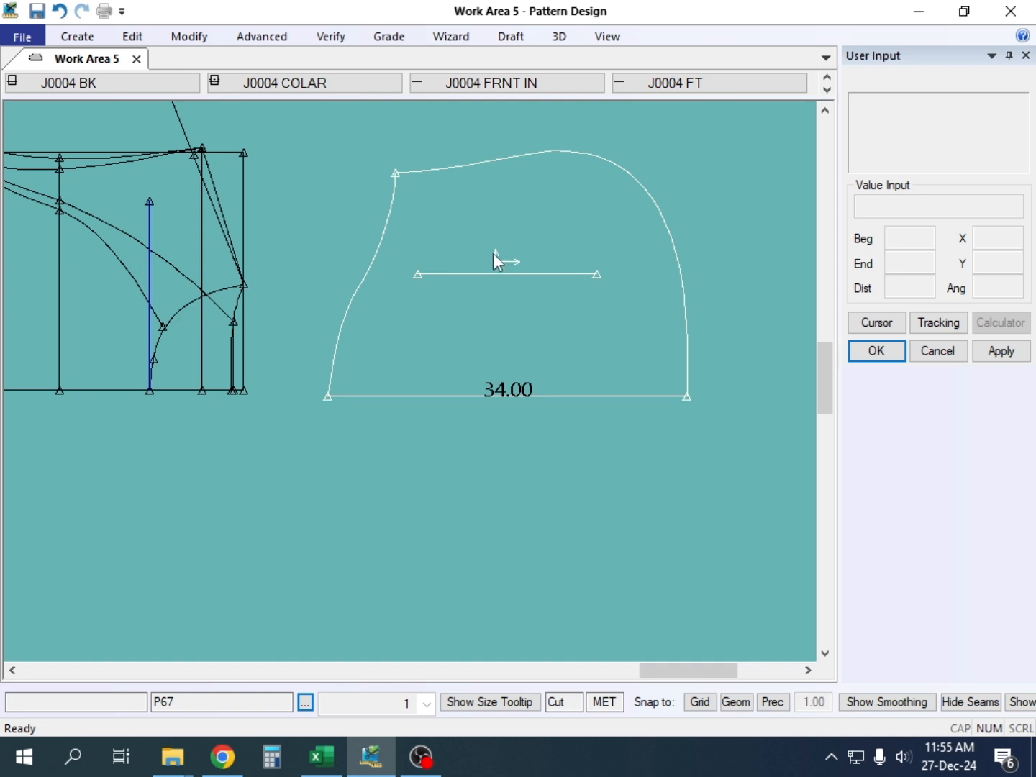
pyautogui.moveTo(489, 321); pyautogui.dragTo(486, 317)
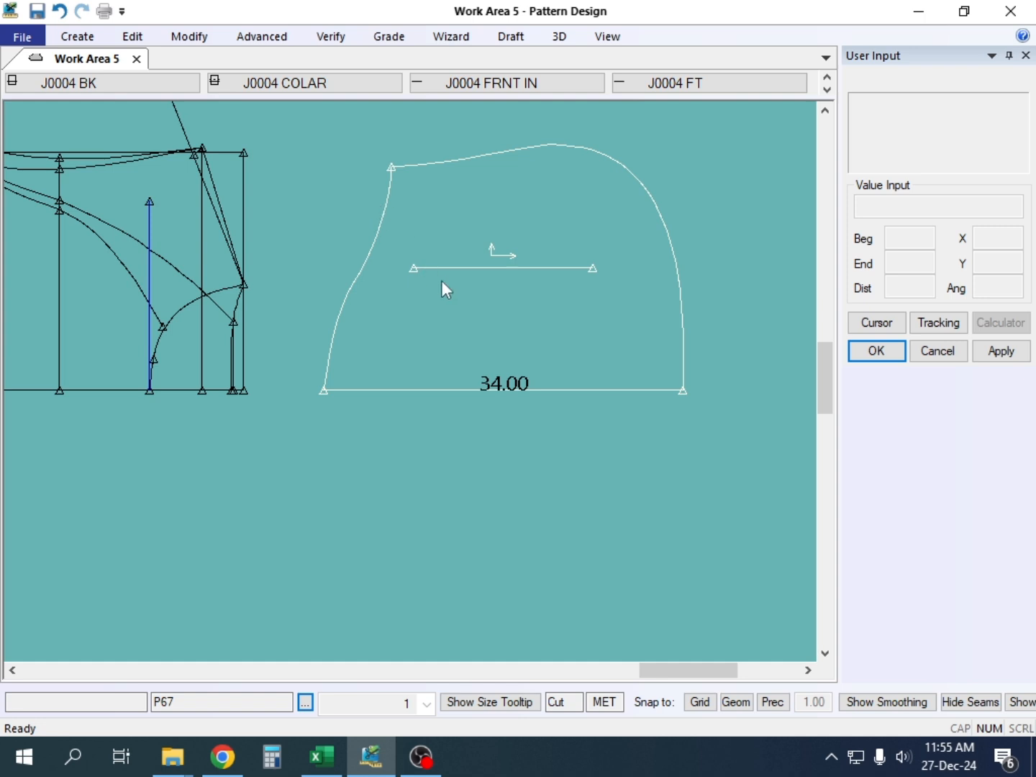
pyautogui.moveTo(492, 289); pyautogui.dragTo(511, 282)
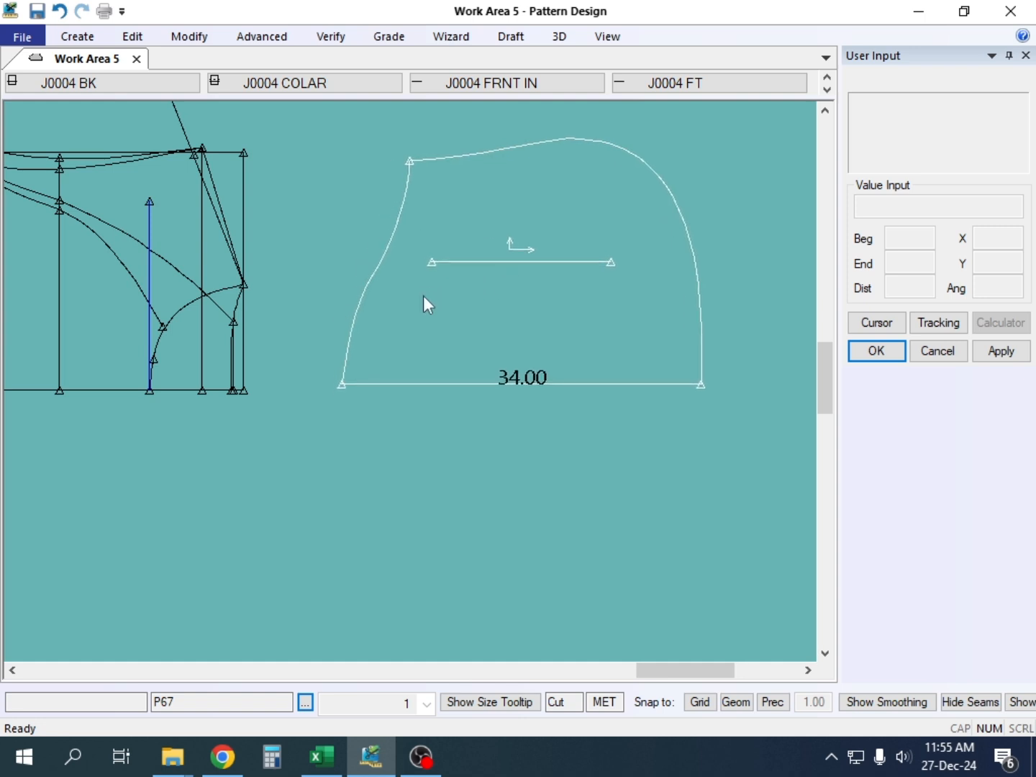
pyautogui.click(452, 310)
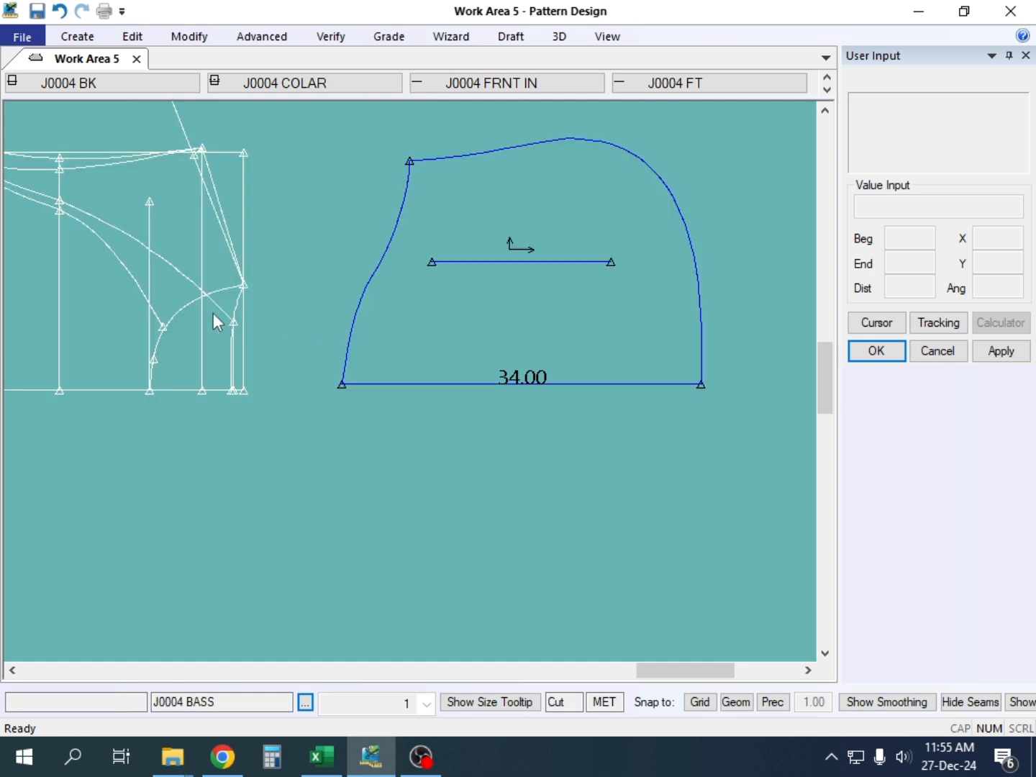
pyautogui.click(205, 315)
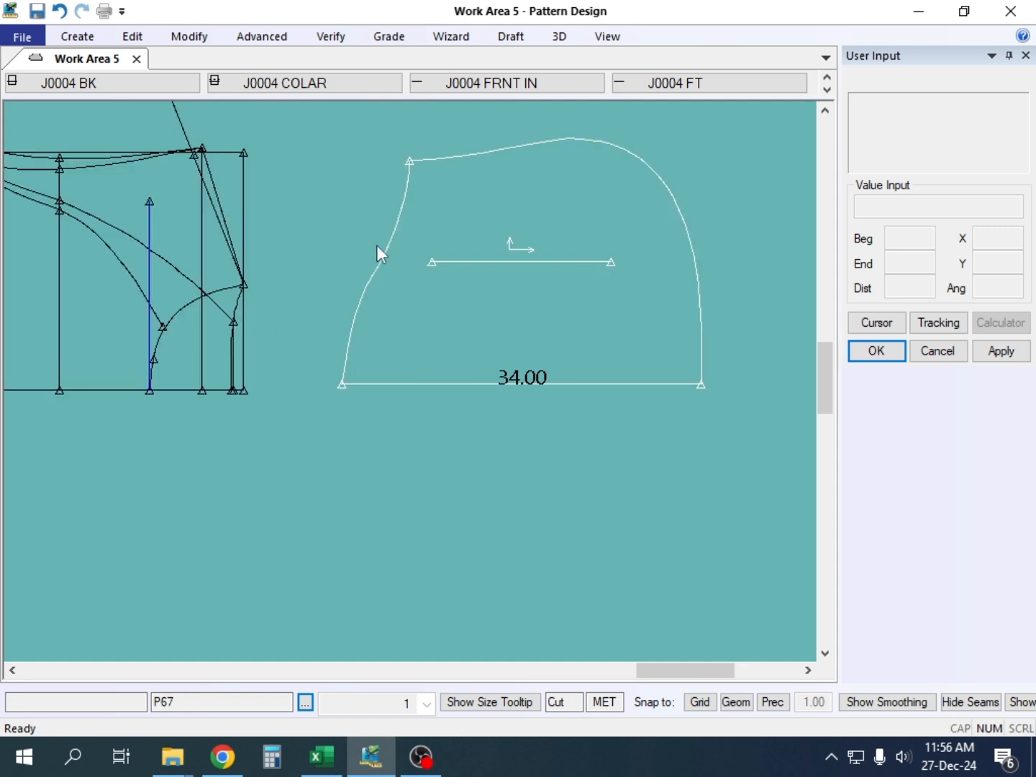
# Step: Measure the line length of the traced hood's curved neck edge
pyautogui.click(332, 37)
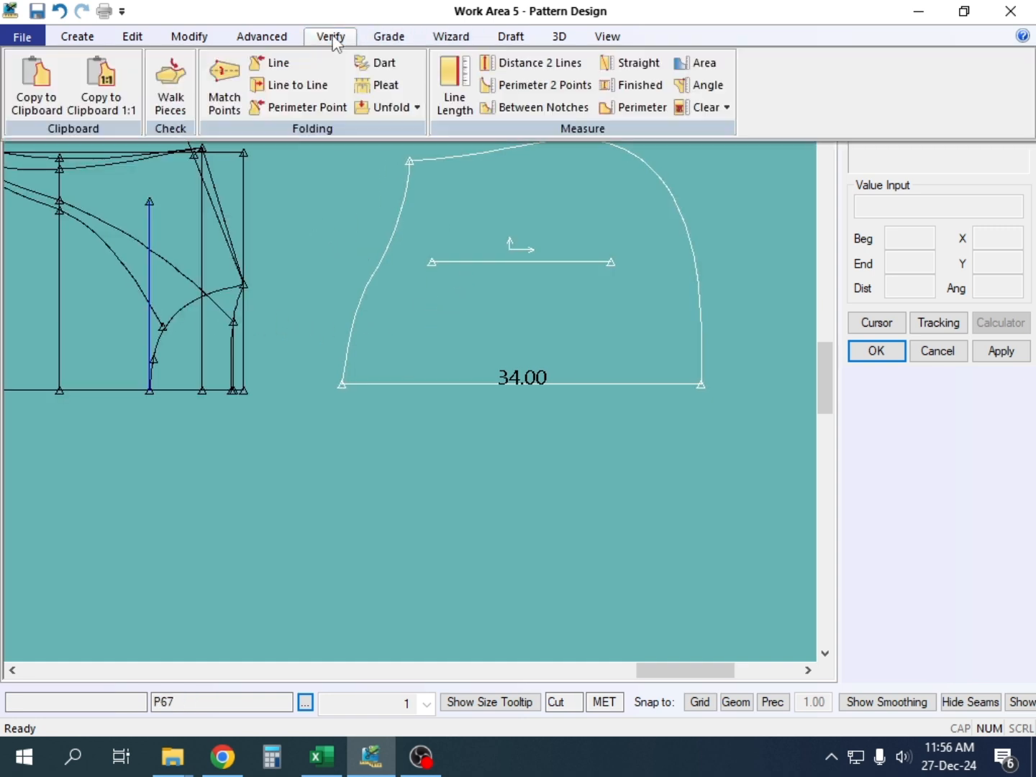
pyautogui.click(453, 82)
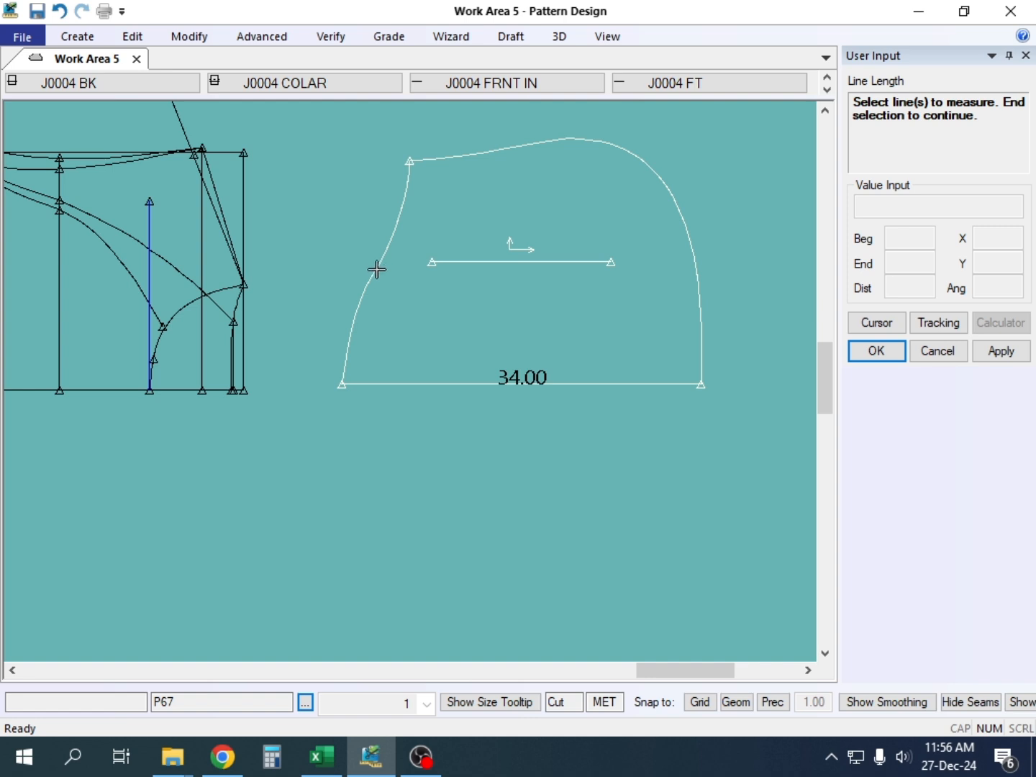
pyautogui.click(377, 271)
pyautogui.click(378, 249)
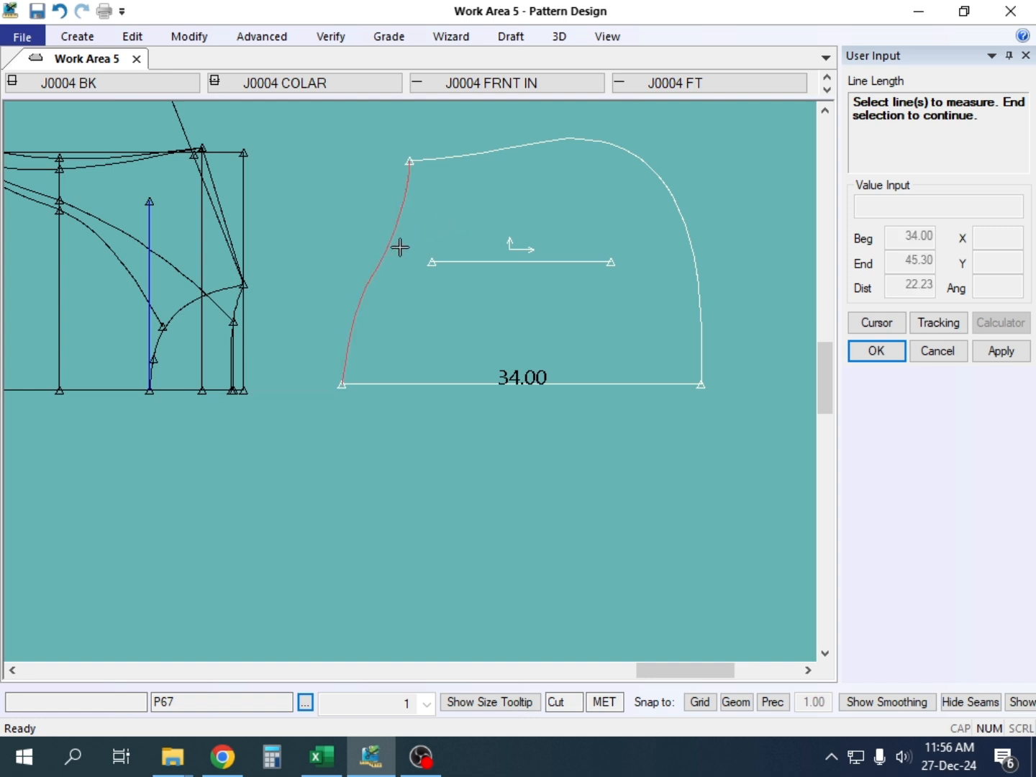
pyautogui.rightClick(462, 220)
pyautogui.click(469, 225)
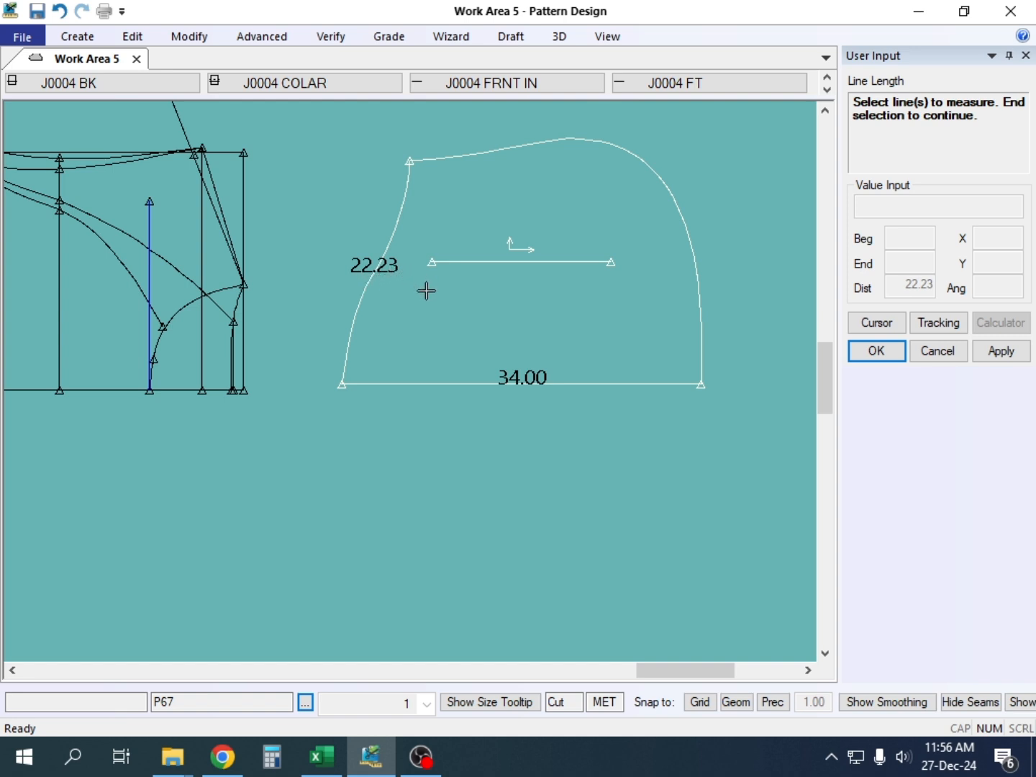
pyautogui.rightClick(353, 187)
pyautogui.click(357, 210)
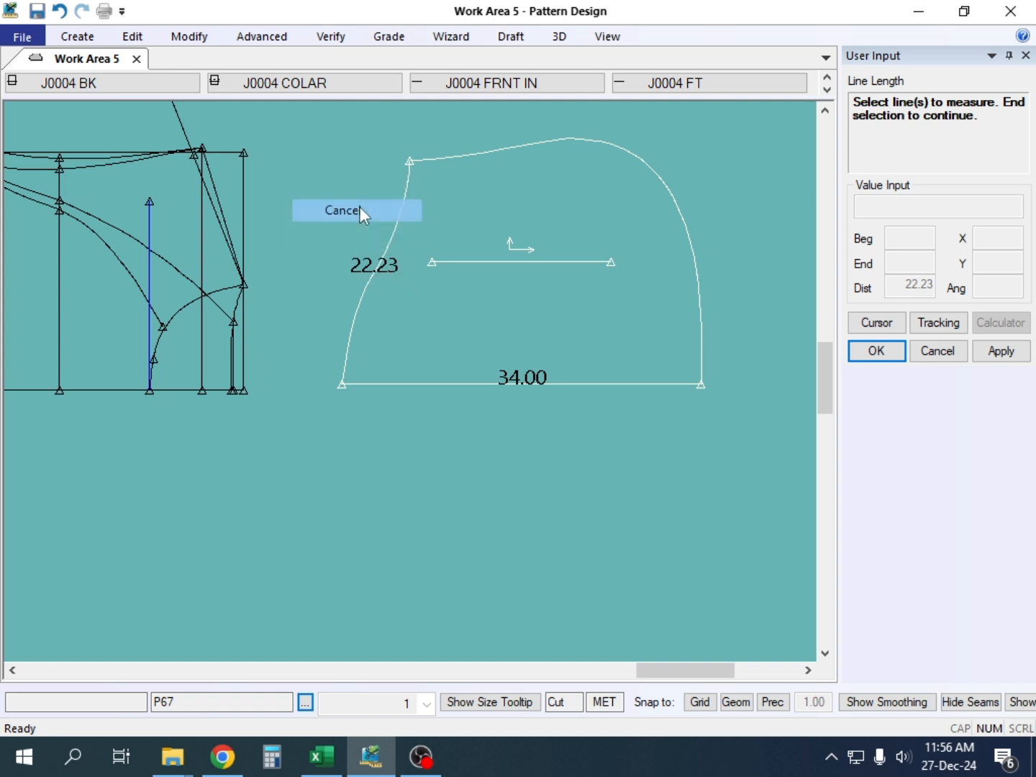
# Step: Reposition the traced hood piece and the J0004 BASS draft so the hood sits clear of the neckline curves
pyautogui.scroll(-3, 491, 312)
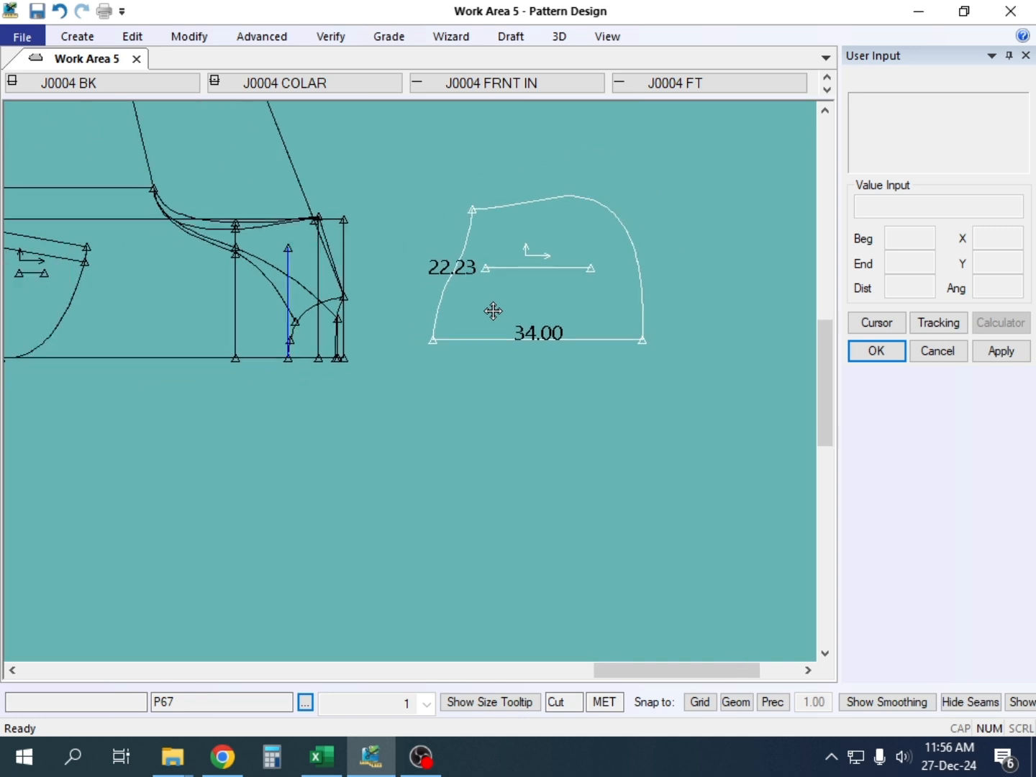
pyautogui.click(490, 310)
pyautogui.scroll(3, 358, 346)
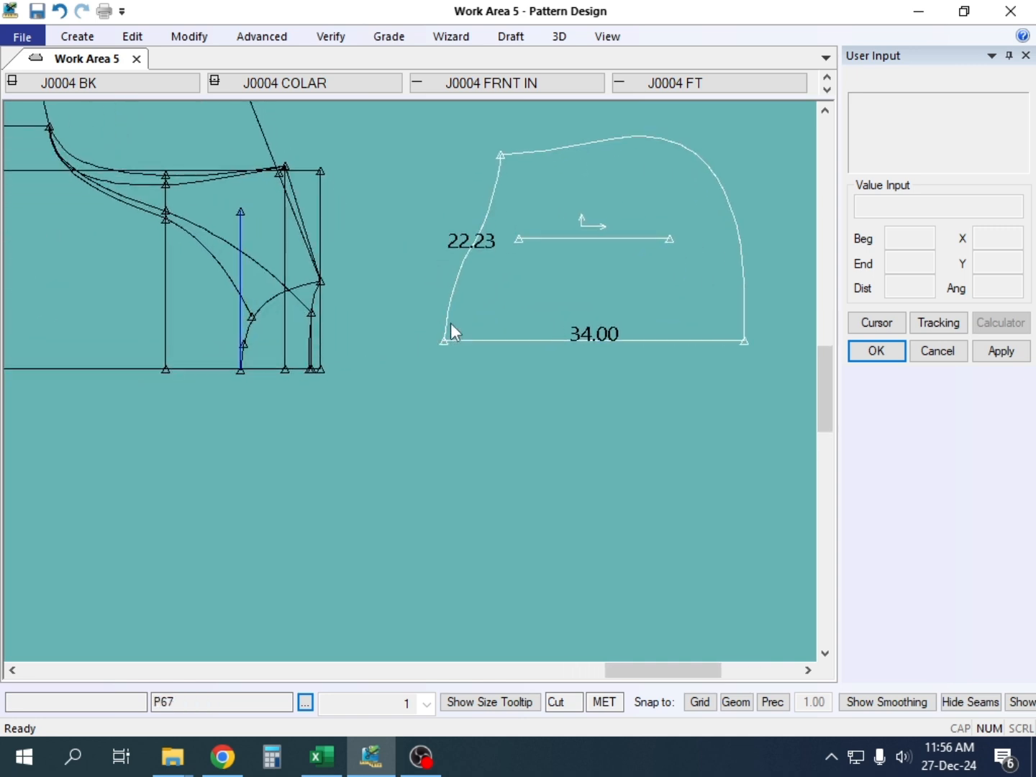
pyautogui.click(283, 312)
pyautogui.click(268, 331)
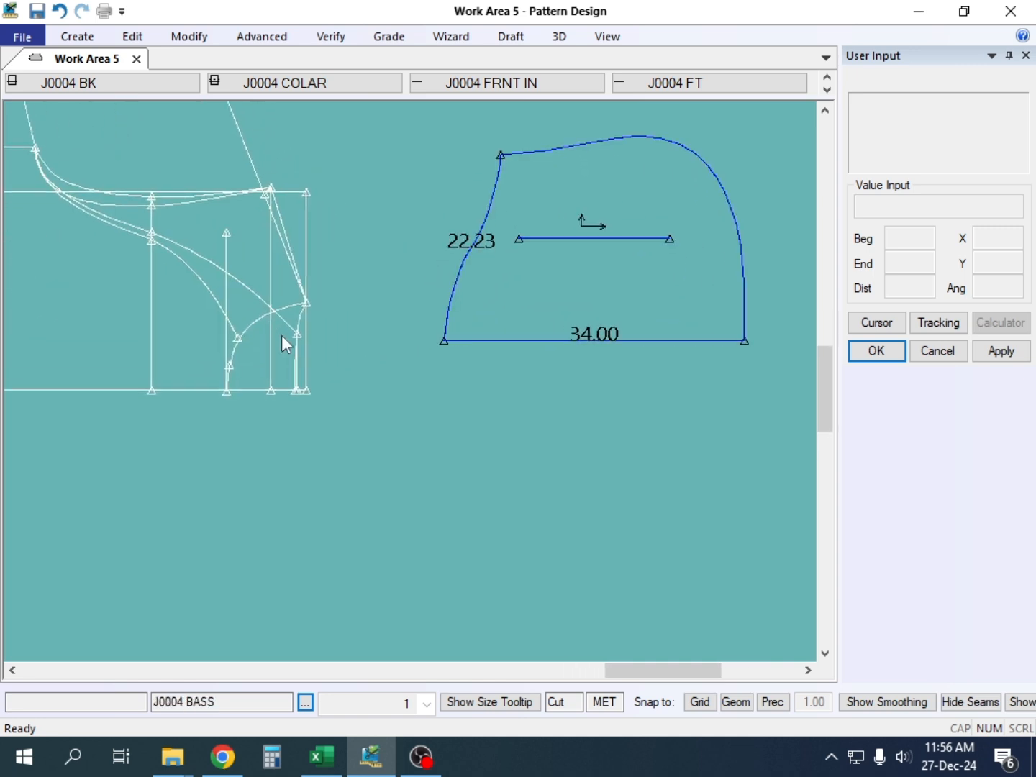
# Step: Measure the combined graded line length of the front and back neckline curves on the J0004 BASS draft
pyautogui.click(385, 38)
pyautogui.click(802, 85)
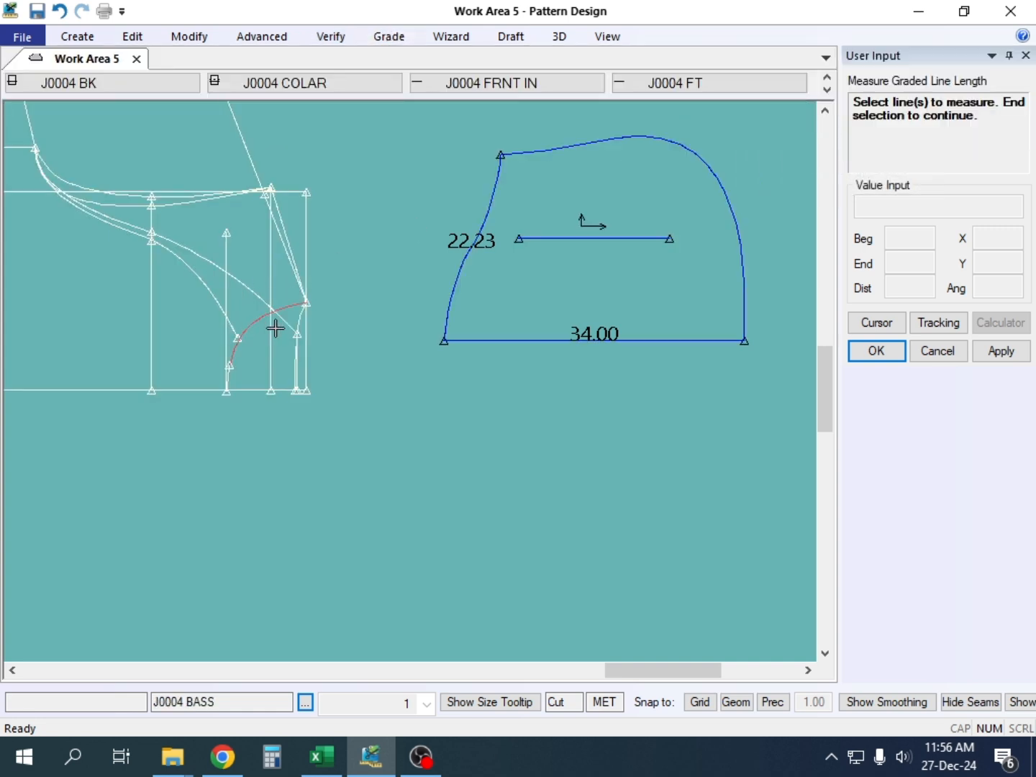
pyautogui.click(302, 316)
pyautogui.rightClick(390, 162)
pyautogui.click(392, 165)
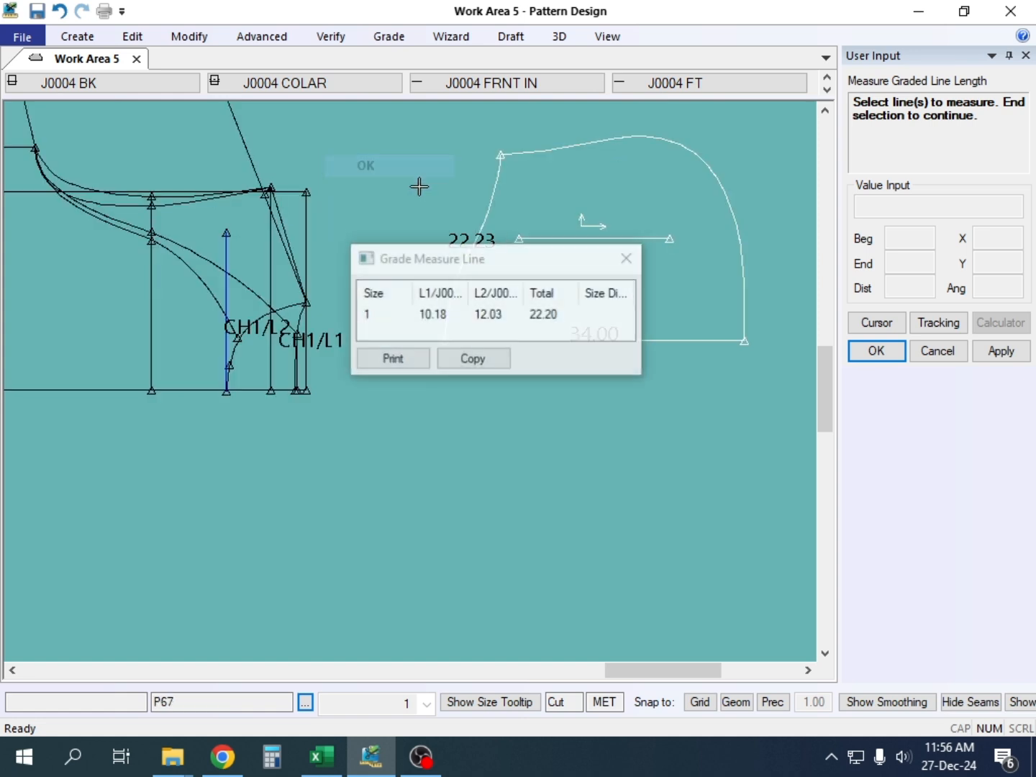
# Step: Measure the graded length of the hood's neck edge, compare both result windows side by side, and close them
pyautogui.click(491, 194)
pyautogui.rightClick(474, 200)
pyautogui.click(473, 199)
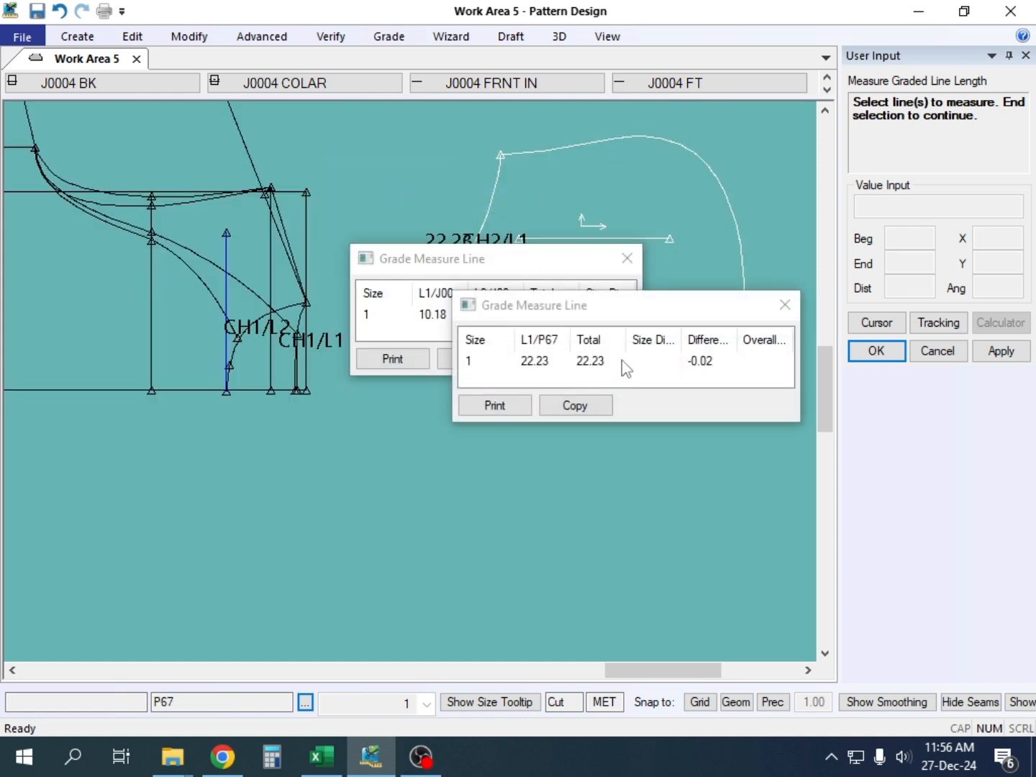
pyautogui.moveTo(665, 314); pyautogui.dragTo(643, 461)
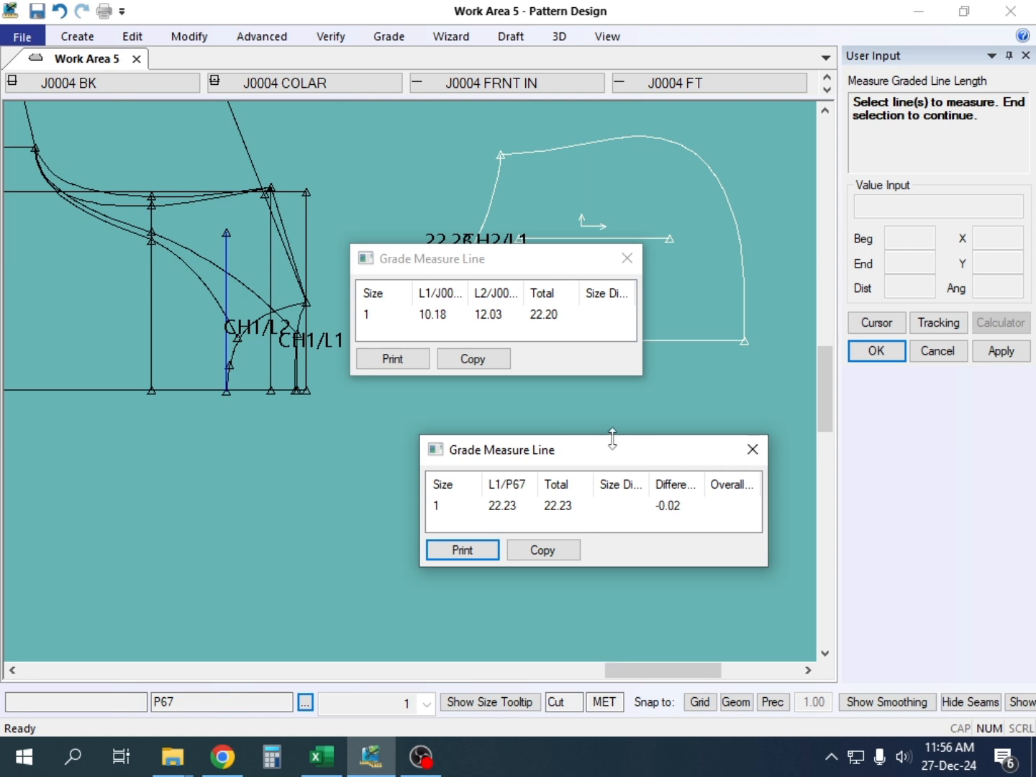
pyautogui.moveTo(657, 450); pyautogui.dragTo(560, 449)
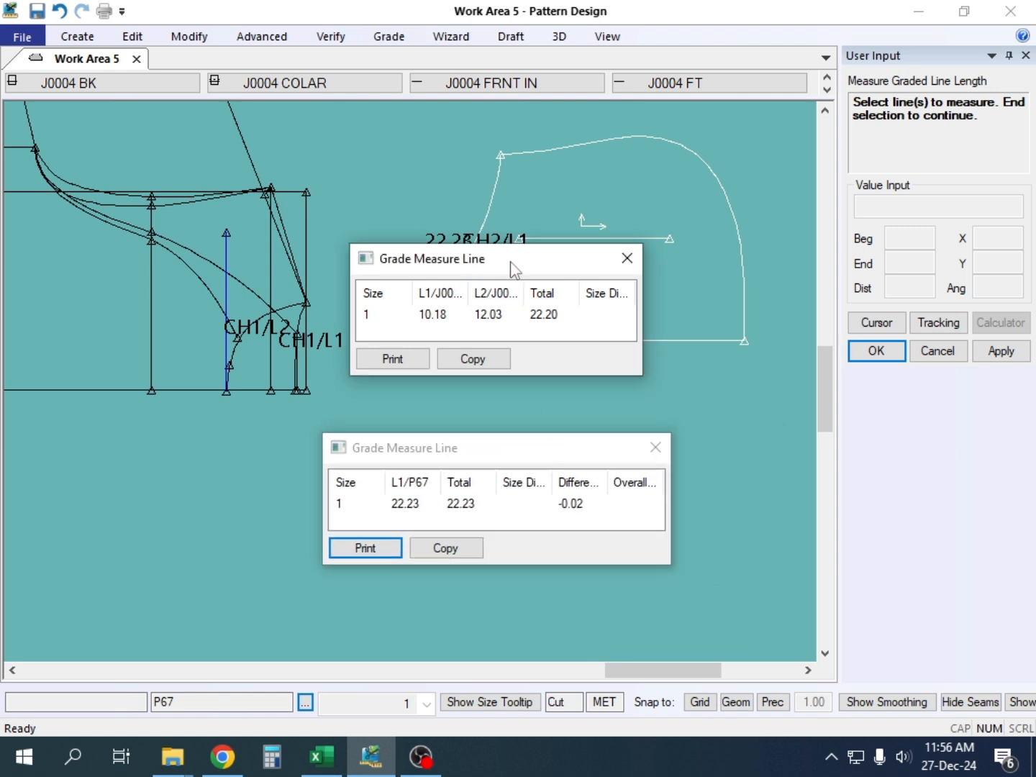
pyautogui.moveTo(509, 269); pyautogui.dragTo(474, 243)
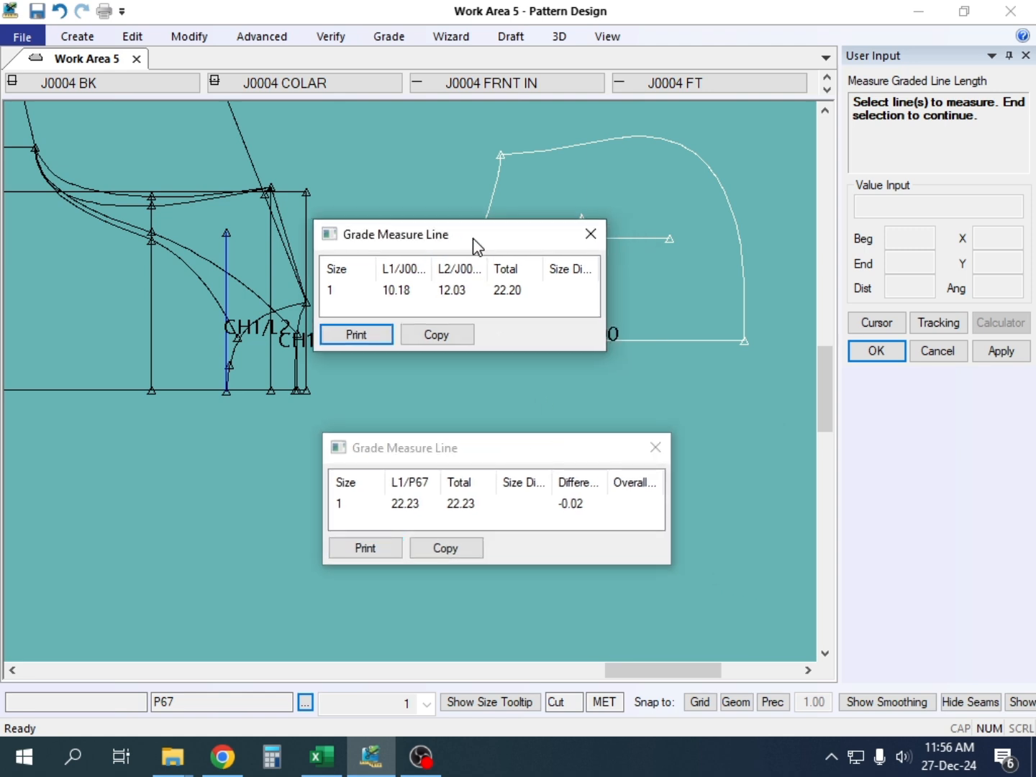
pyautogui.click(656, 448)
pyautogui.click(591, 234)
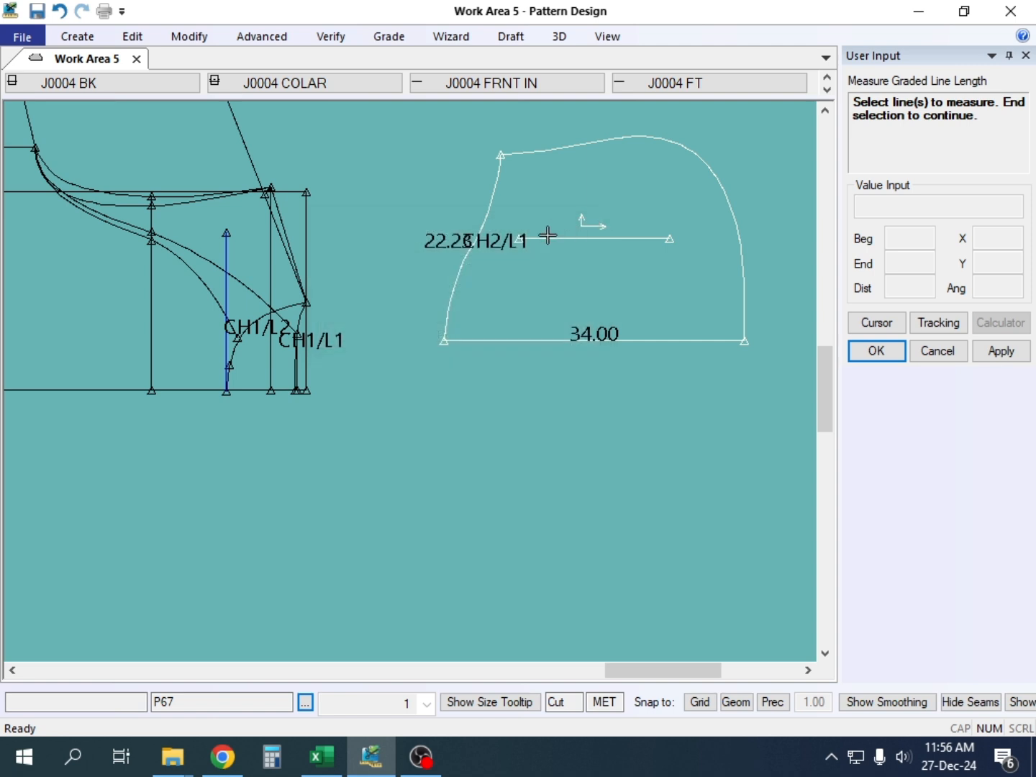
pyautogui.rightClick(548, 236)
pyautogui.click(551, 238)
# Step: Move the hood piece slightly lower beside the neckline end of the J0004 BASS draft
pyautogui.moveTo(574, 265)
pyautogui.mouseDown()
pyautogui.moveTo(530, 277)
pyautogui.moveTo(564, 279)
pyautogui.mouseUp()
pyautogui.scroll(-2, 530, 276)
pyautogui.moveTo(291, 274); pyautogui.dragTo(291, 269)
pyautogui.click(567, 250)
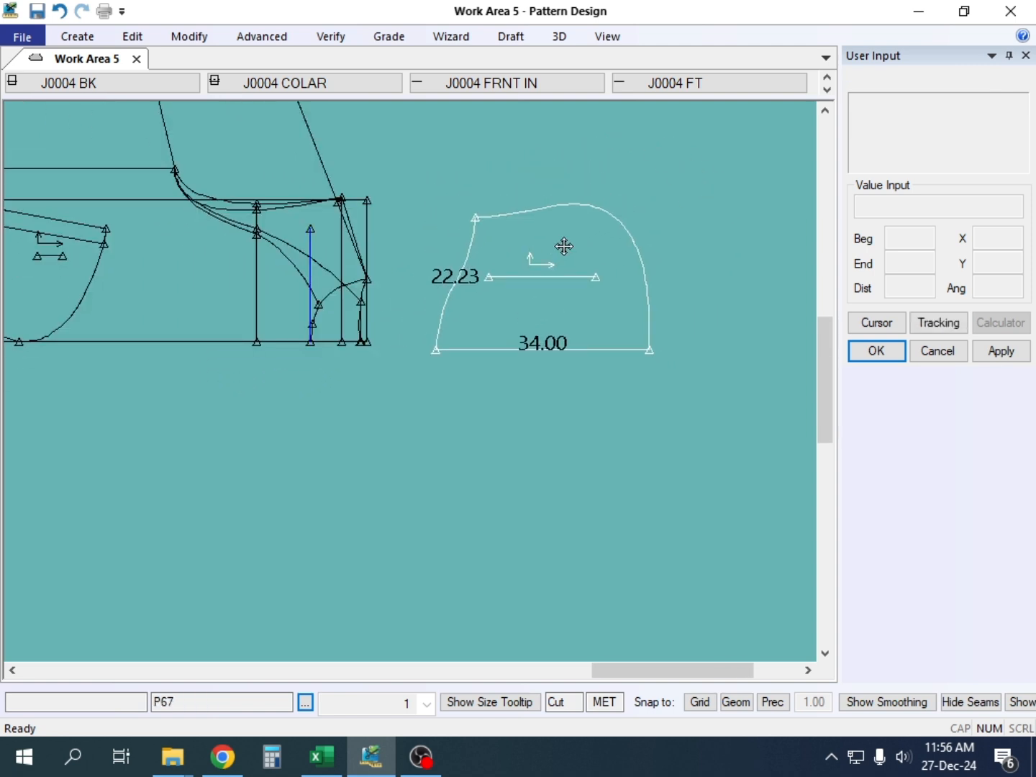
pyautogui.scroll(2, 573, 275)
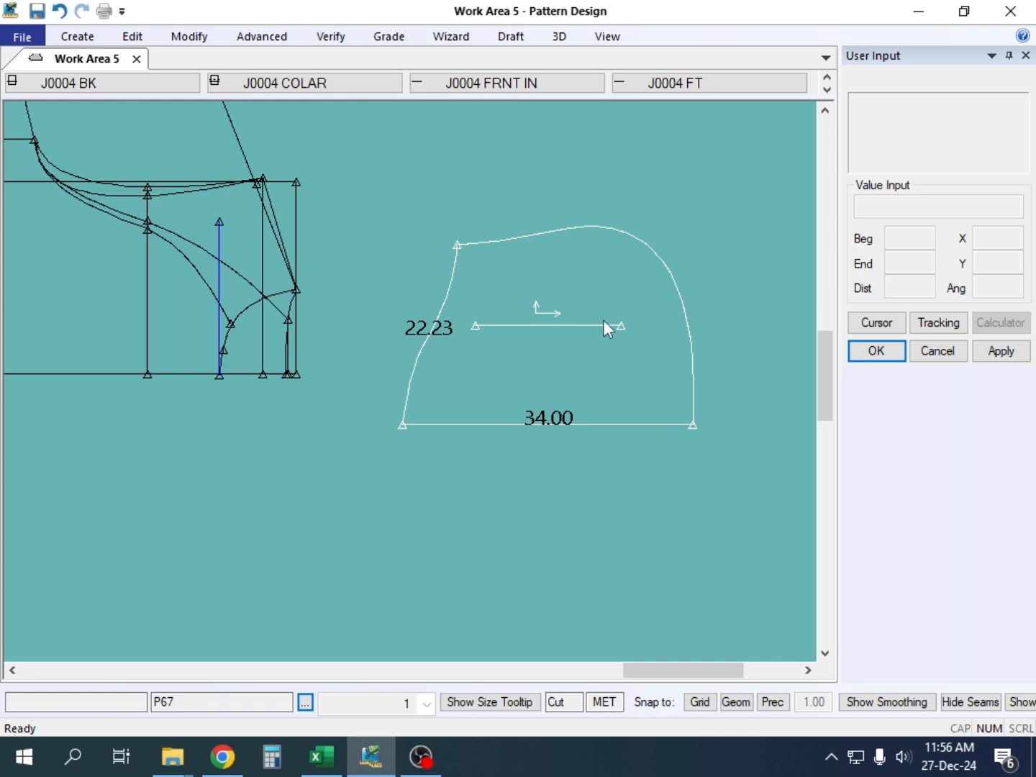
# Step: Check the hood measurements in the Excel chart, return to Pattern Design, and shift the hood piece slightly closer to the draft
pyautogui.click(323, 760)
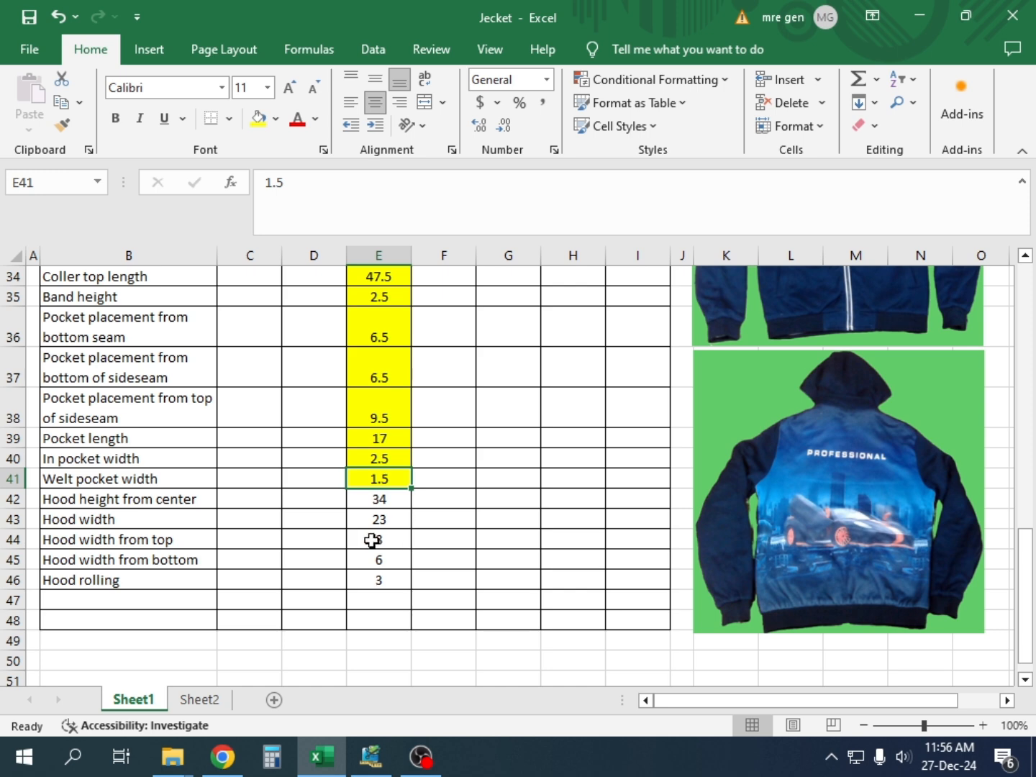
pyautogui.click(369, 756)
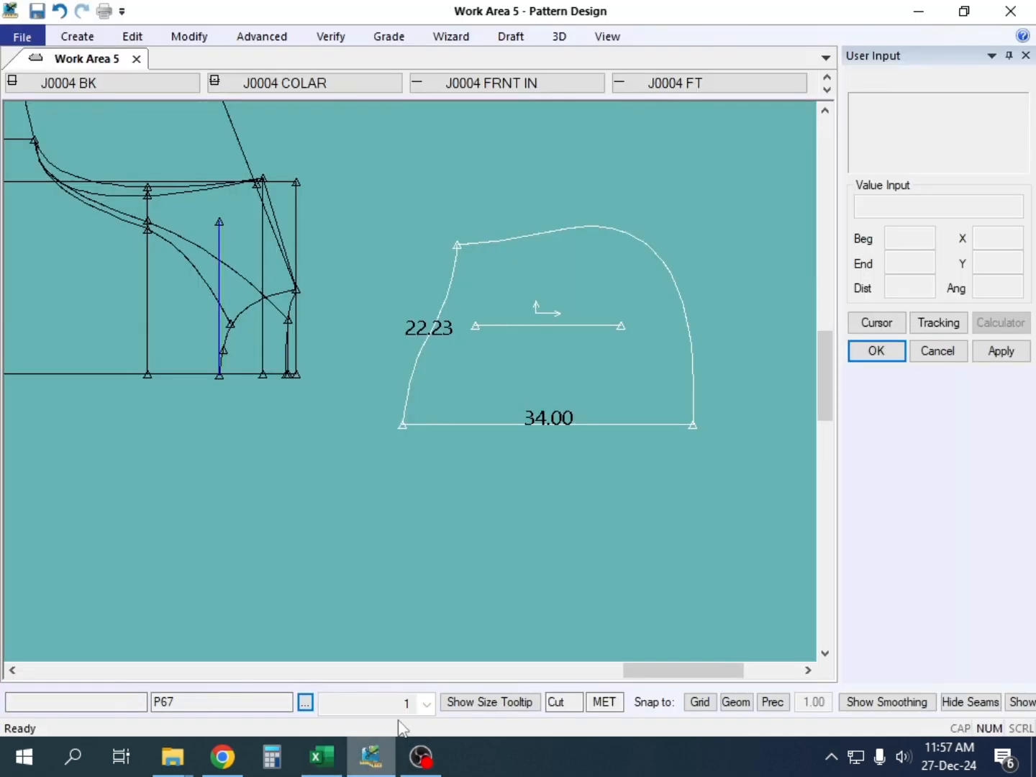
pyautogui.scroll(2, 518, 348)
pyautogui.scroll(1, 496, 368)
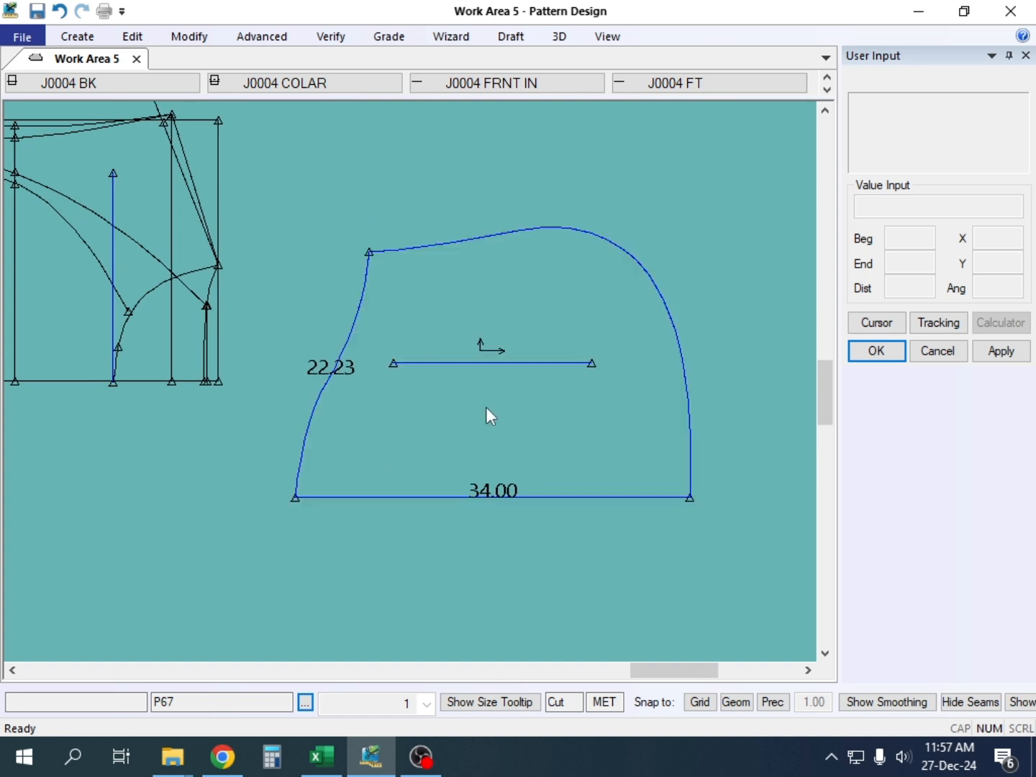
pyautogui.moveTo(547, 280); pyautogui.dragTo(528, 299)
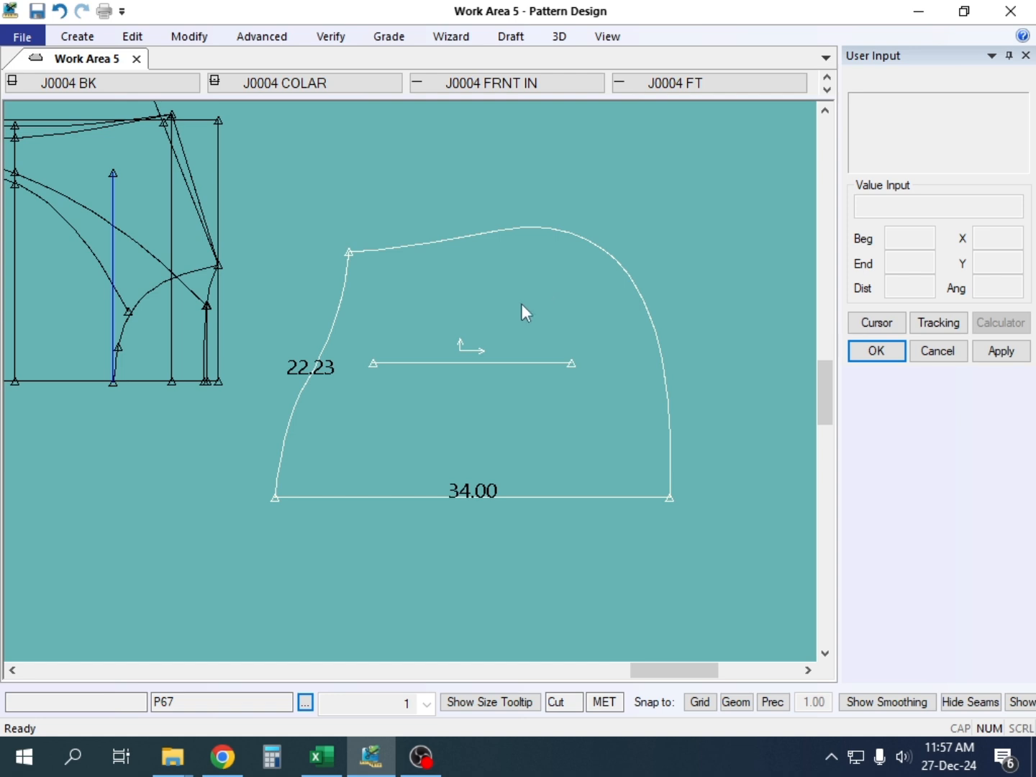
pyautogui.moveTo(517, 311); pyautogui.dragTo(515, 314)
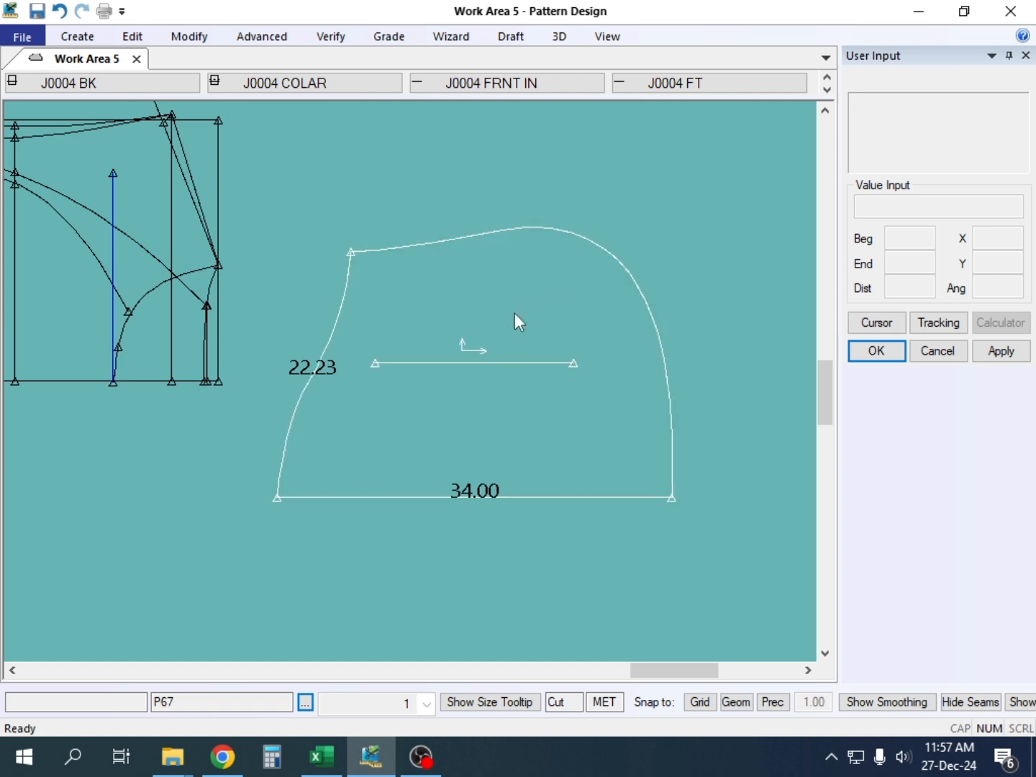
# Step: Offset the hood's curved outer edge inward as one added line, with an offset distance of -4
pyautogui.press('o')
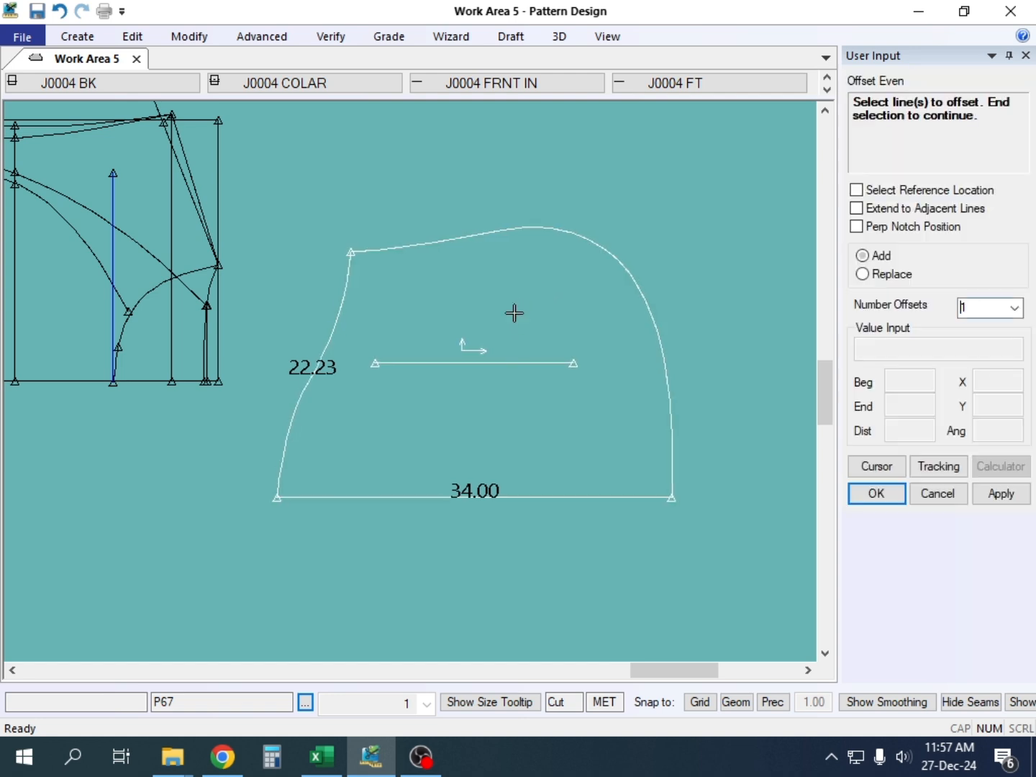
pyautogui.click(589, 241)
pyautogui.rightClick(552, 248)
pyautogui.click(545, 258)
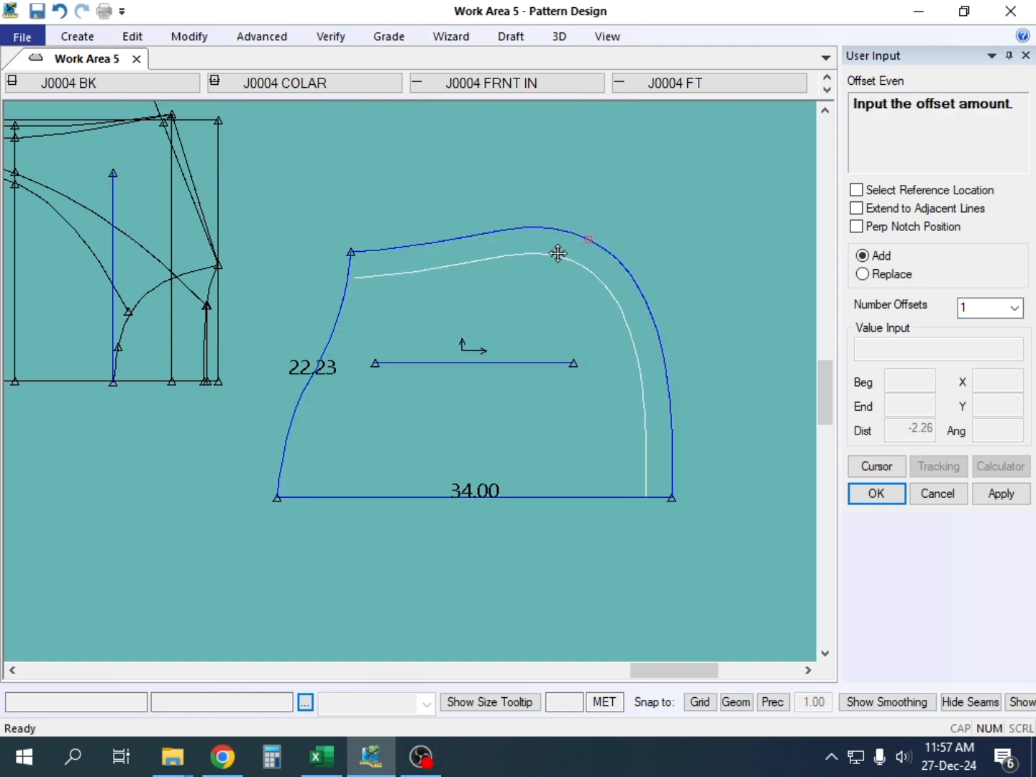
pyautogui.click(557, 253)
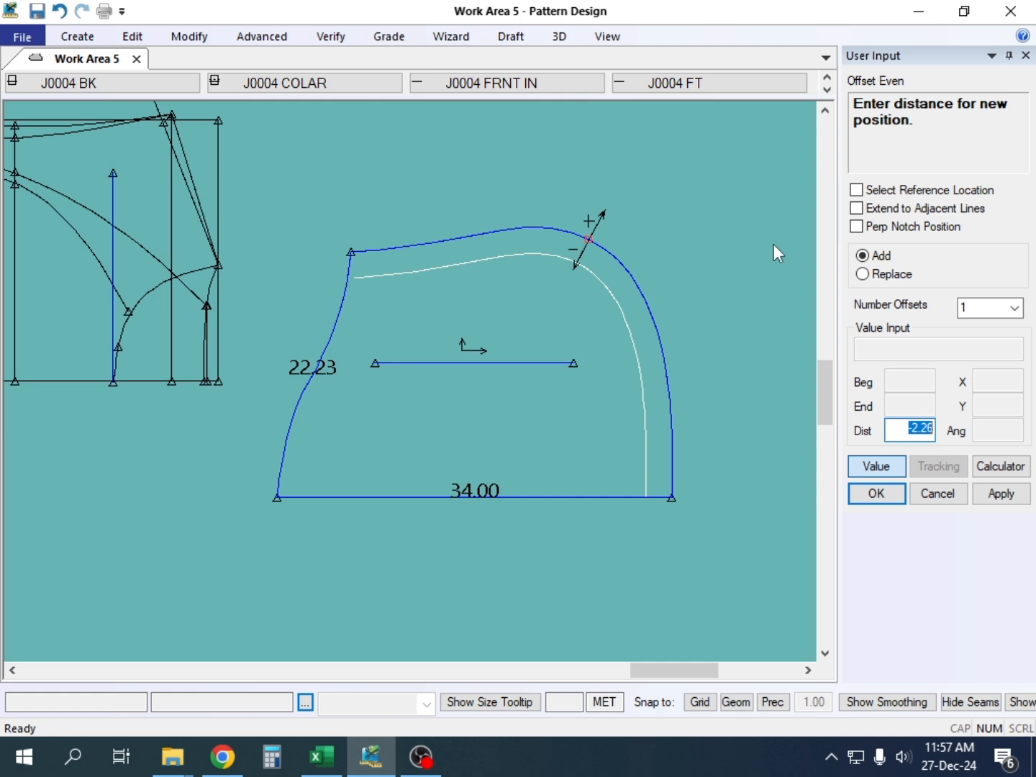
pyautogui.press('BackSpace')
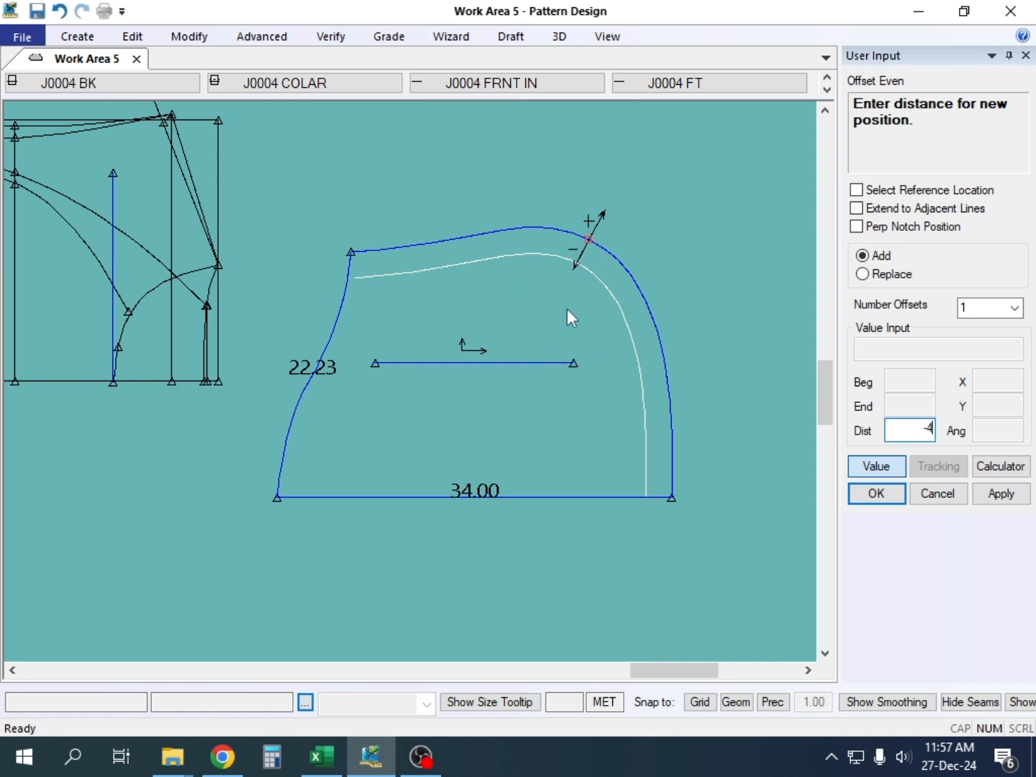
# Step: Offset the piece's outer curve inward evenly by a distance of -4, keeping the original curve
pyautogui.click(1002, 496)
pyautogui.click(876, 496)
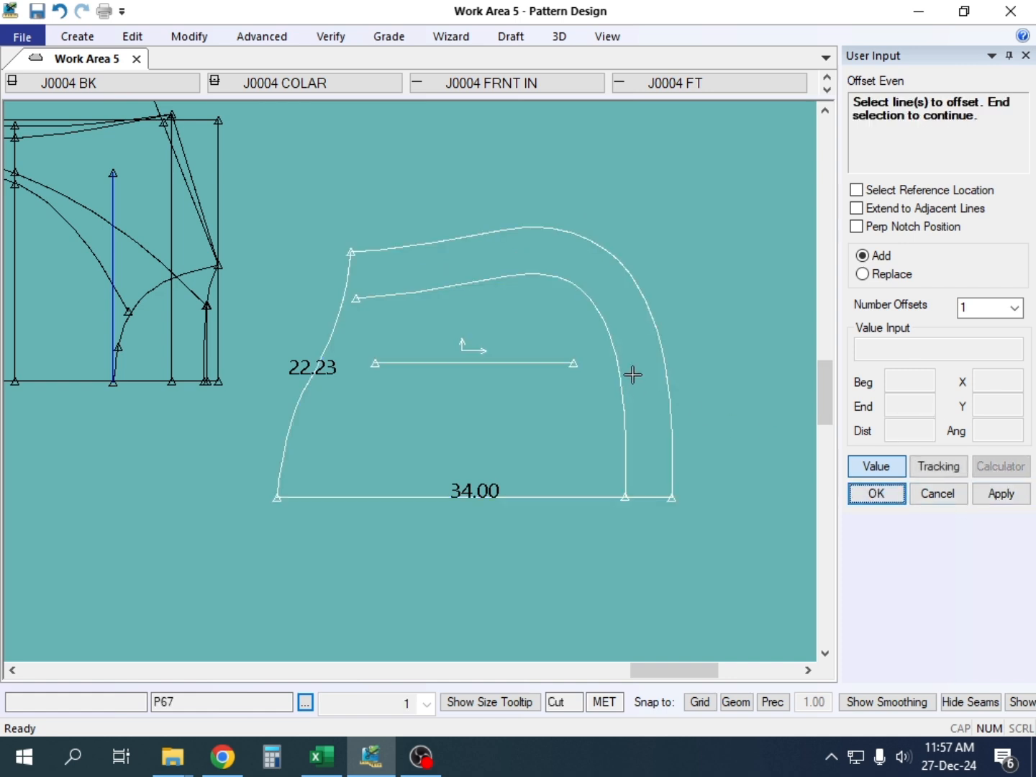
pyautogui.rightClick(590, 202)
pyautogui.click(589, 203)
# Step: Move the inner curve's end point near the side edge by a Y distance of 1 with Move Smooth
pyautogui.scroll(2, 566, 296)
pyautogui.moveTo(561, 297); pyautogui.dragTo(522, 257)
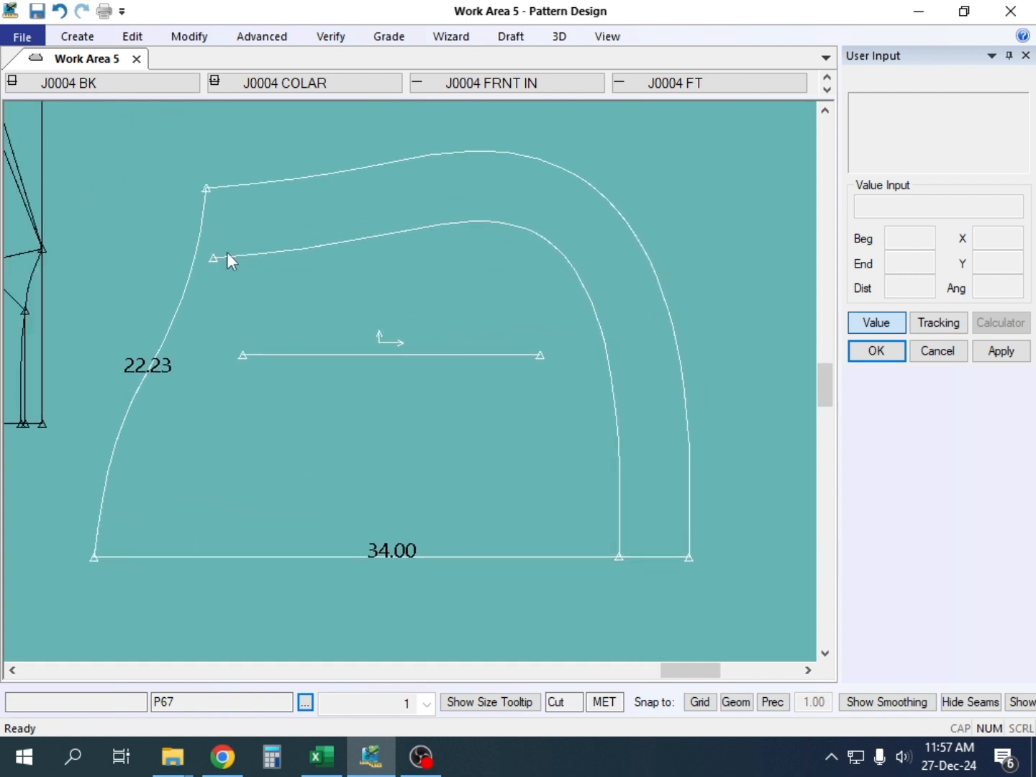
pyautogui.moveTo(252, 285); pyautogui.dragTo(281, 281)
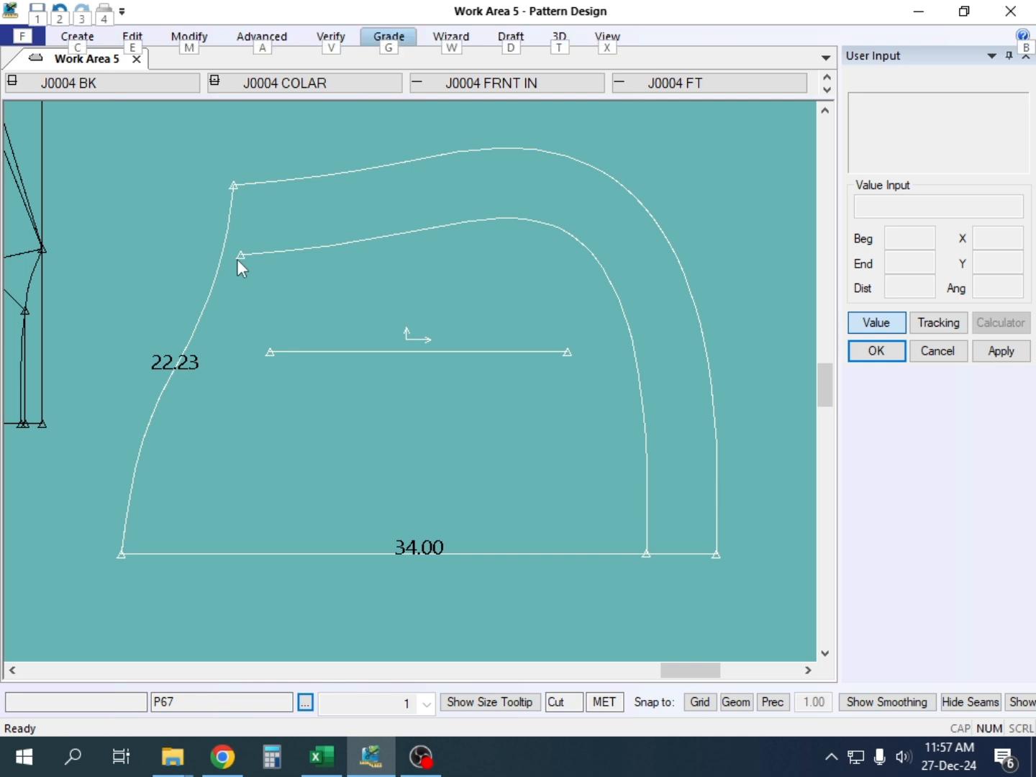
pyautogui.hotkey('alt', 's')
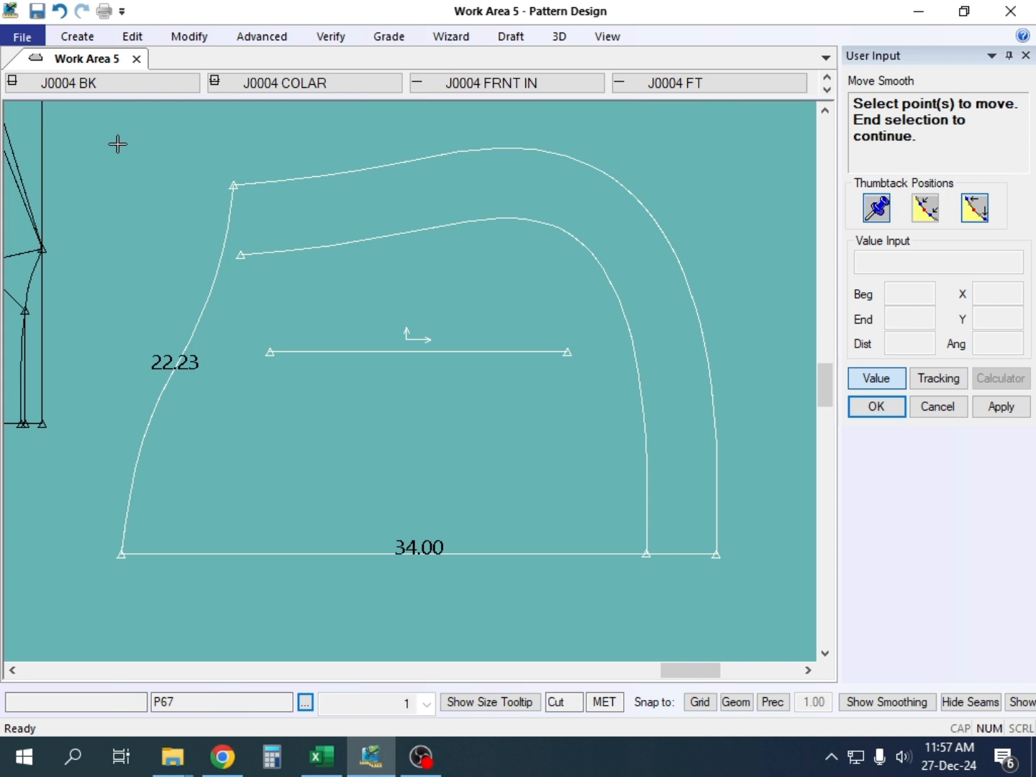
pyautogui.click(238, 255)
pyautogui.rightClick(251, 272)
pyautogui.click(250, 274)
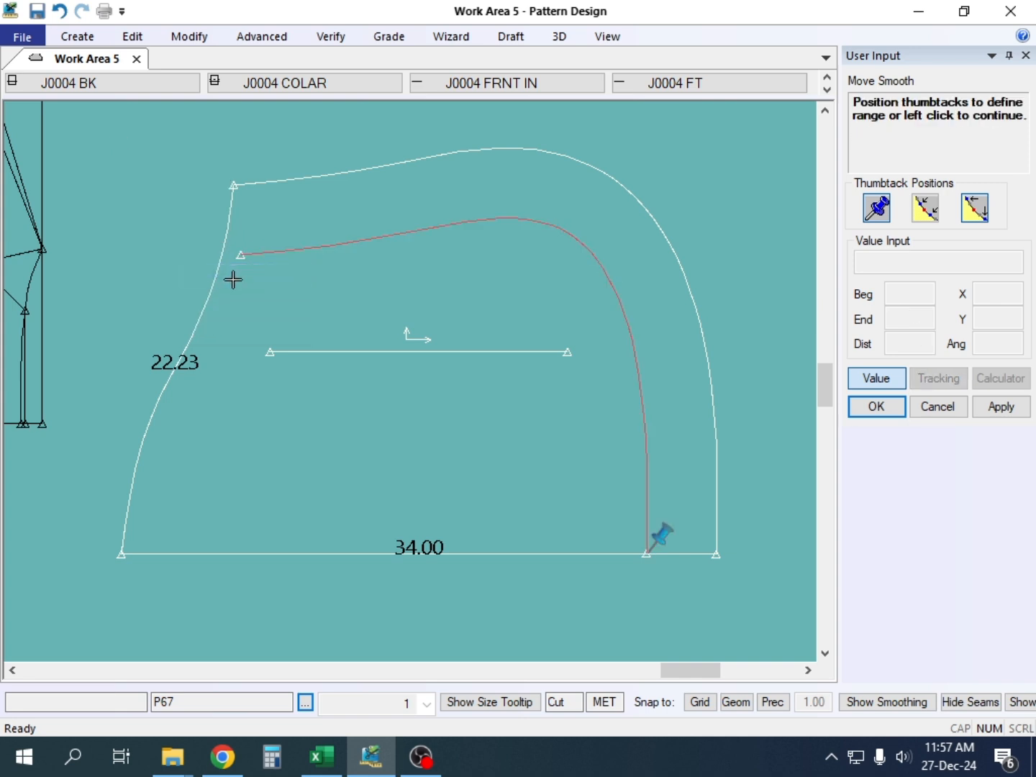
pyautogui.rightClick(234, 278)
pyautogui.click(236, 281)
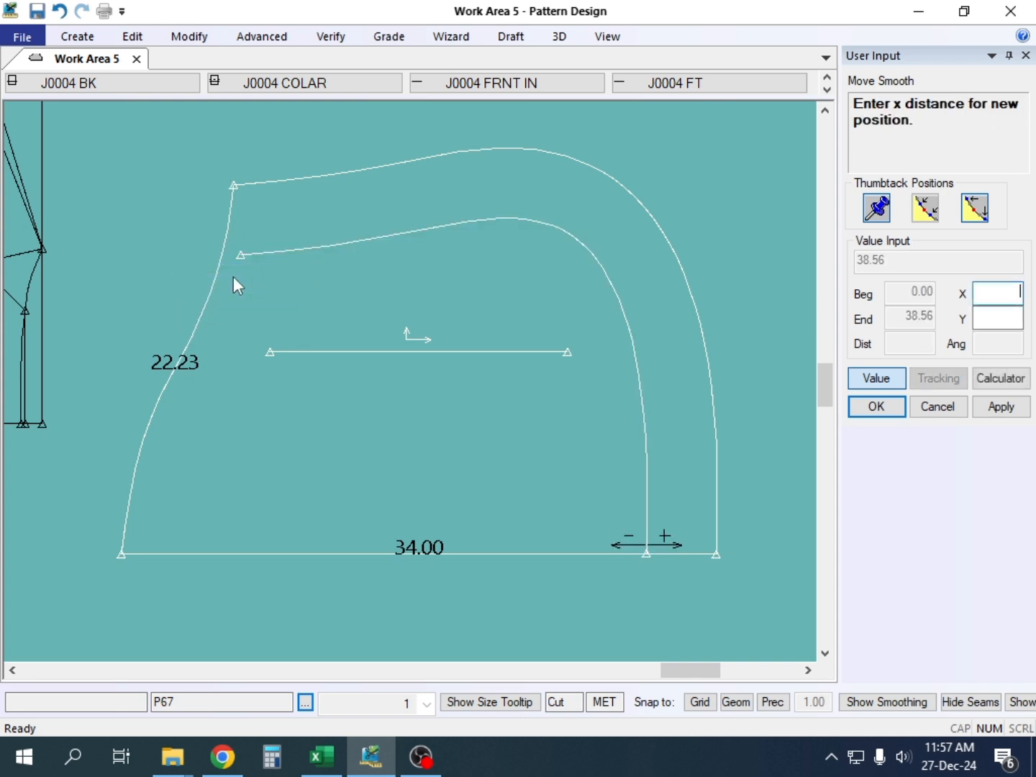
pyautogui.click(988, 321)
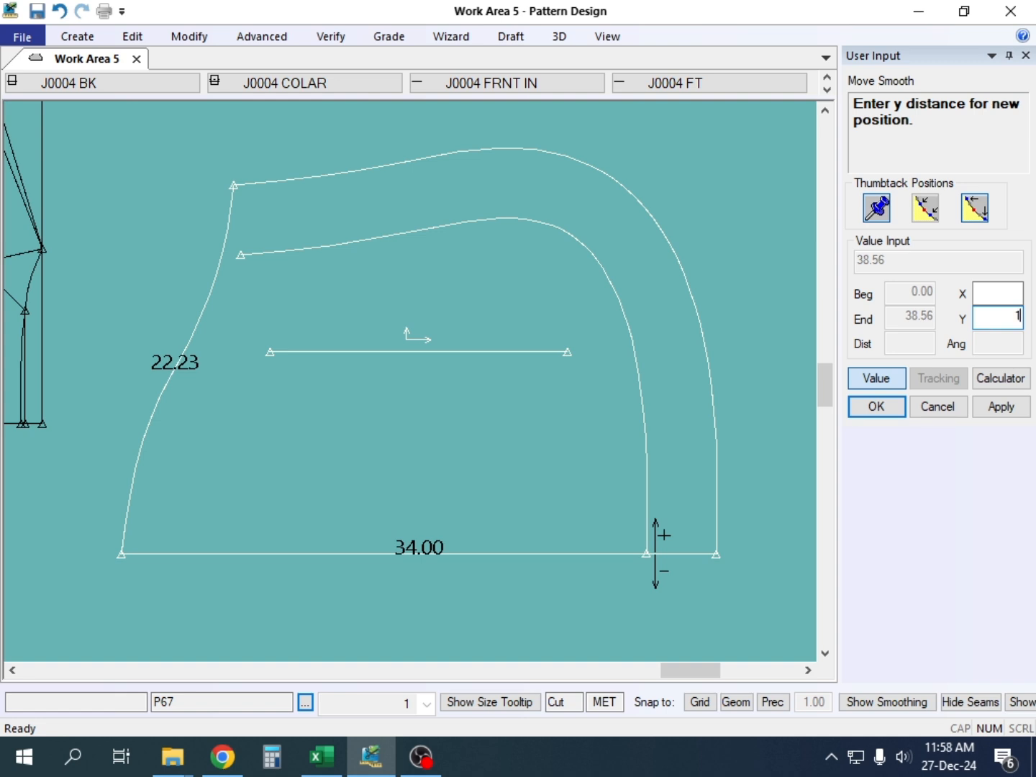
pyautogui.write('1')
pyautogui.press('Return')
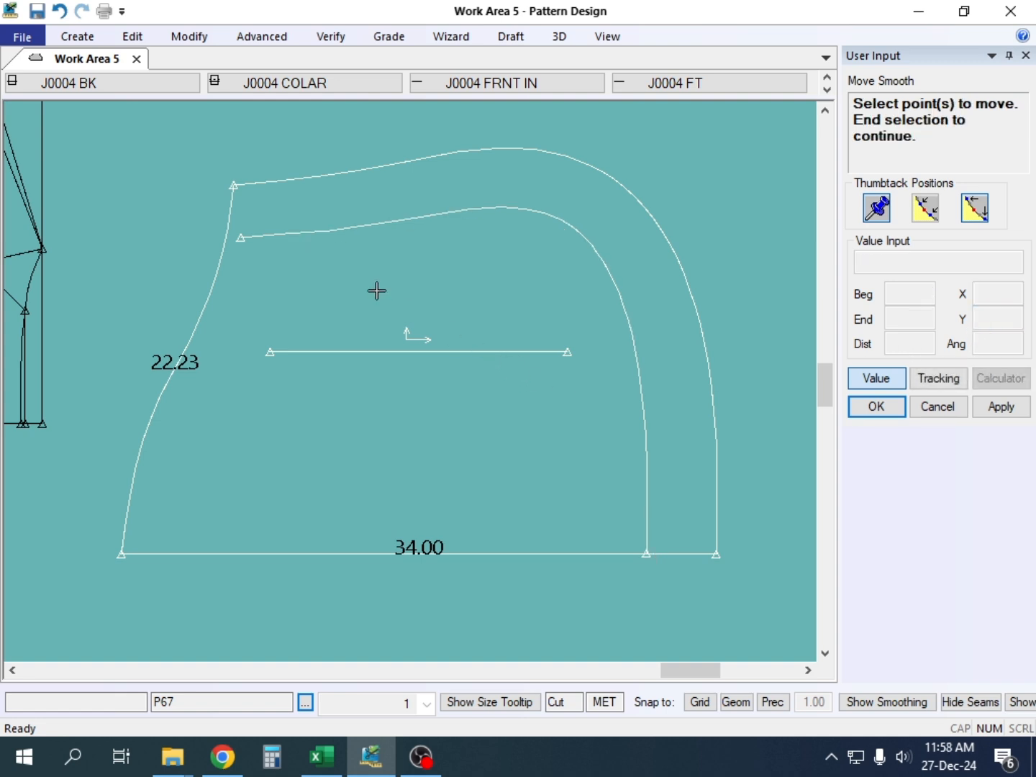
pyautogui.rightClick(284, 142)
pyautogui.click(284, 147)
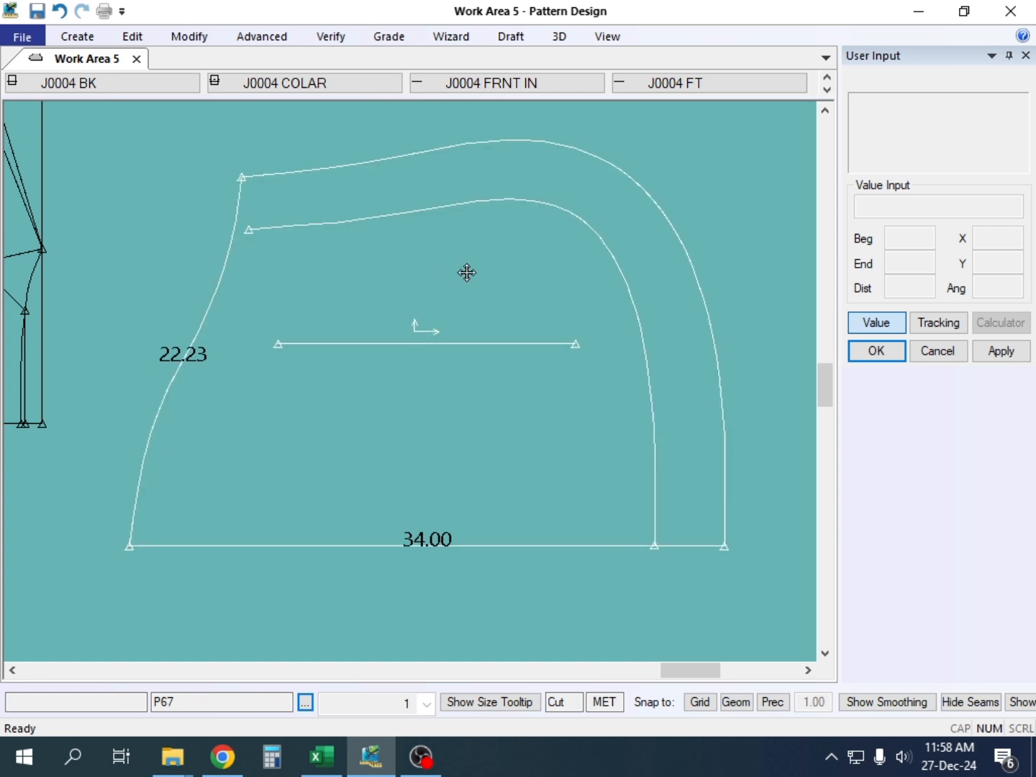
# Step: Extend the inner curve with Adjust Length so that its open end meets the curved side edge
pyautogui.scroll(3, 468, 272)
pyautogui.scroll(1, 410, 254)
pyautogui.moveTo(467, 273); pyautogui.dragTo(414, 256, button='middle')
pyautogui.scroll(-2, 411, 255)
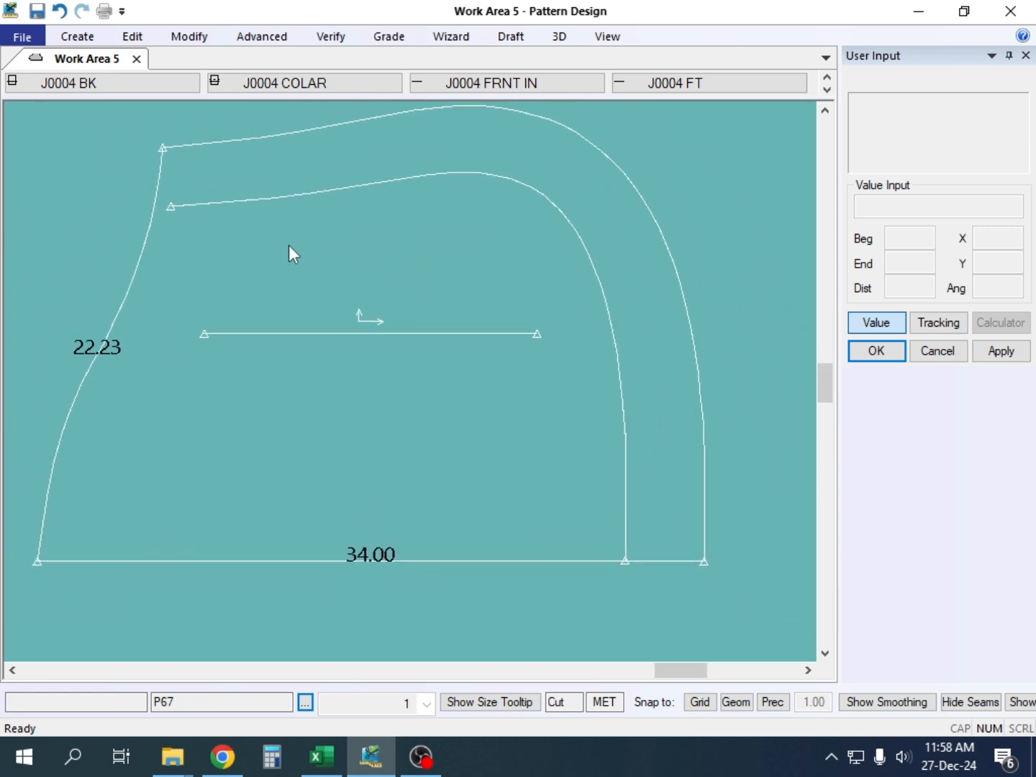
pyautogui.moveTo(171, 244); pyautogui.dragTo(257, 262, button='middle')
pyautogui.scroll(1, 230, 254)
pyautogui.scroll(1, 230, 254)
pyautogui.scroll(-1, 256, 263)
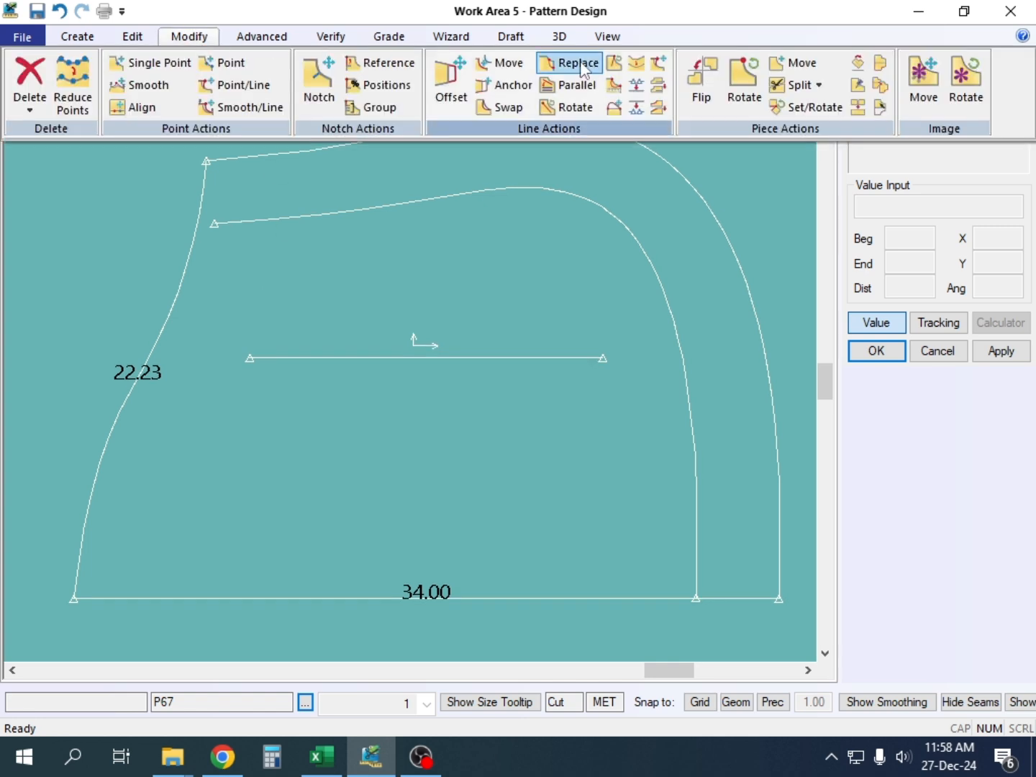
pyautogui.click(659, 67)
pyautogui.click(221, 222)
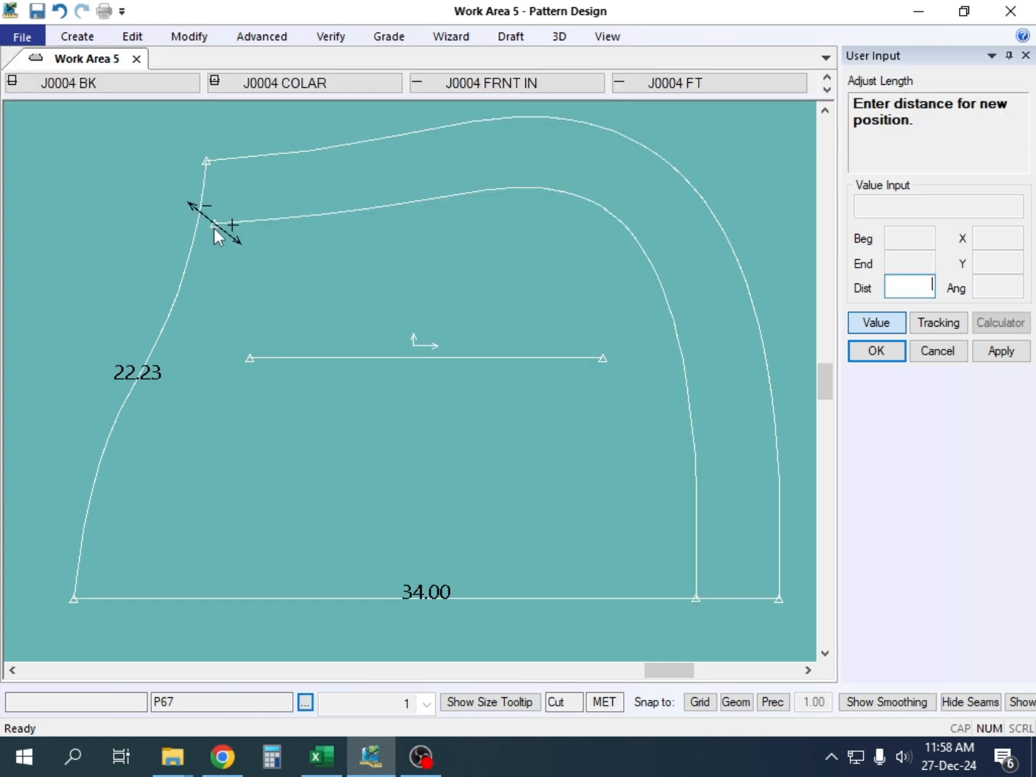
pyautogui.rightClick(201, 231)
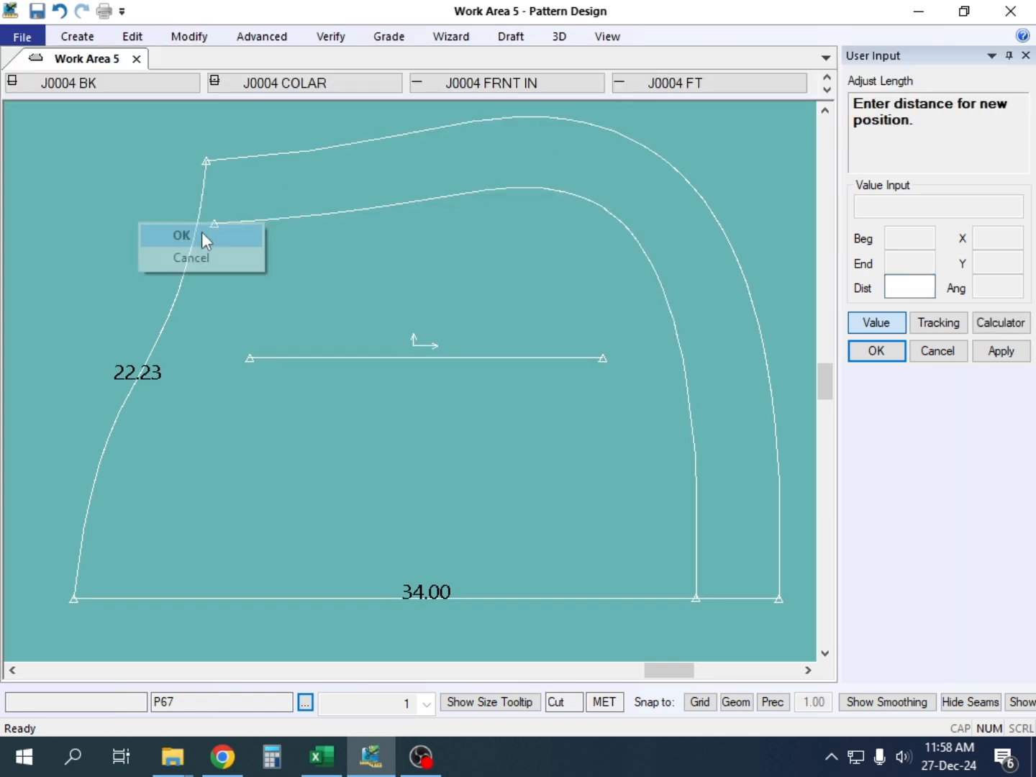
pyautogui.click(868, 330)
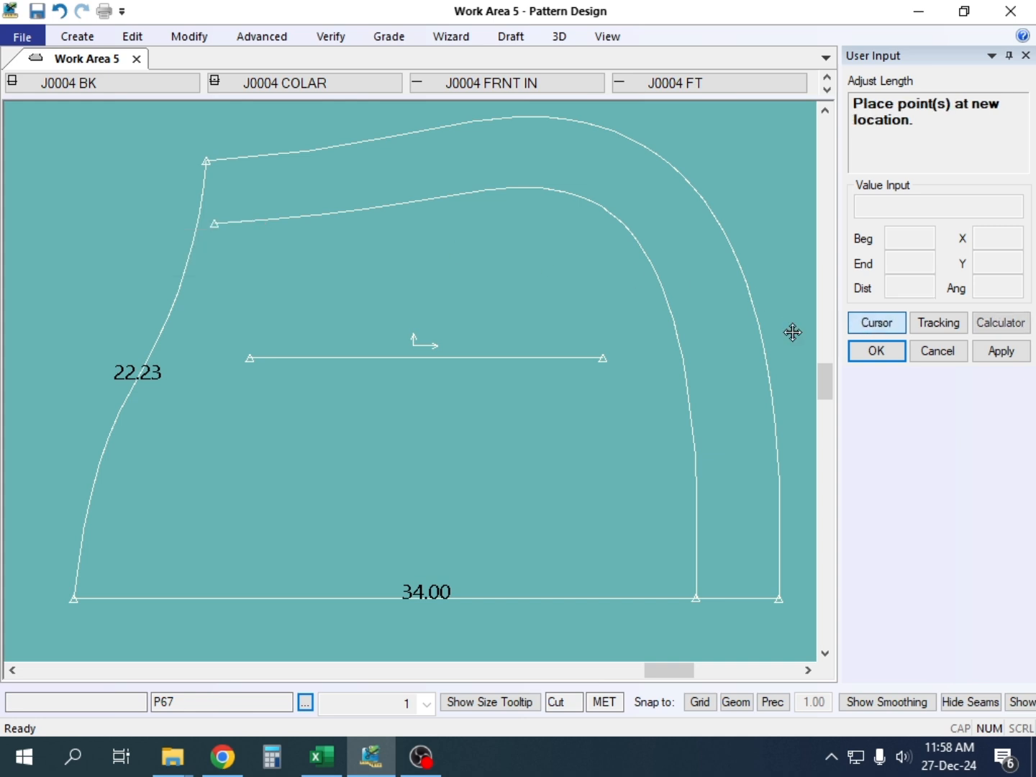
pyautogui.click(198, 234)
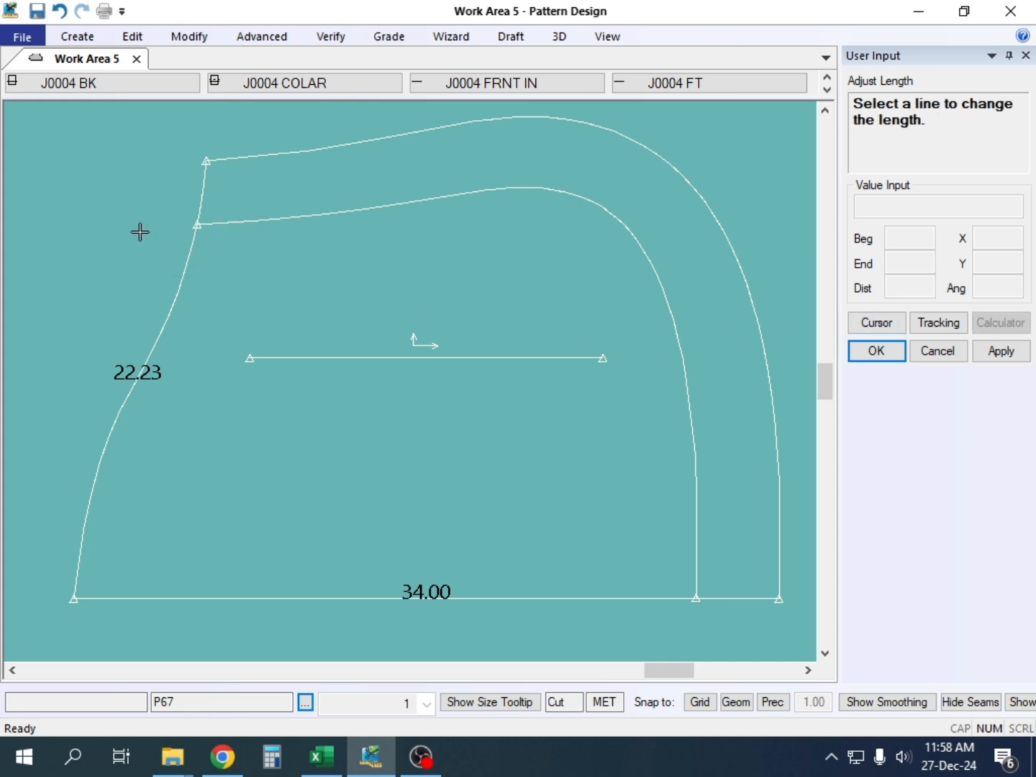
pyautogui.rightClick(132, 178)
pyautogui.click(133, 178)
pyautogui.moveTo(510, 326); pyautogui.dragTo(512, 278, button='middle')
pyautogui.scroll(-4, 496, 277)
pyautogui.moveTo(427, 317); pyautogui.dragTo(444, 360, button='middle')
pyautogui.scroll(3, 461, 352)
pyautogui.scroll(2, 461, 356)
pyautogui.scroll(-6, 461, 356)
pyautogui.scroll(2, 496, 271)
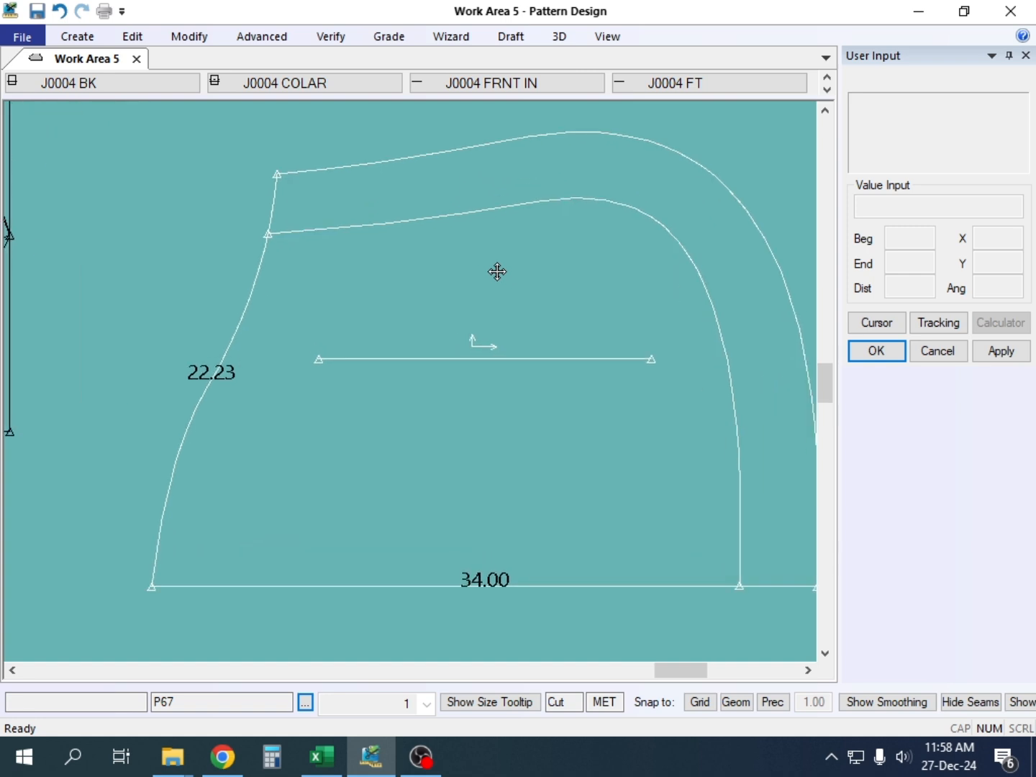
pyautogui.moveTo(481, 271); pyautogui.dragTo(469, 269, button='middle')
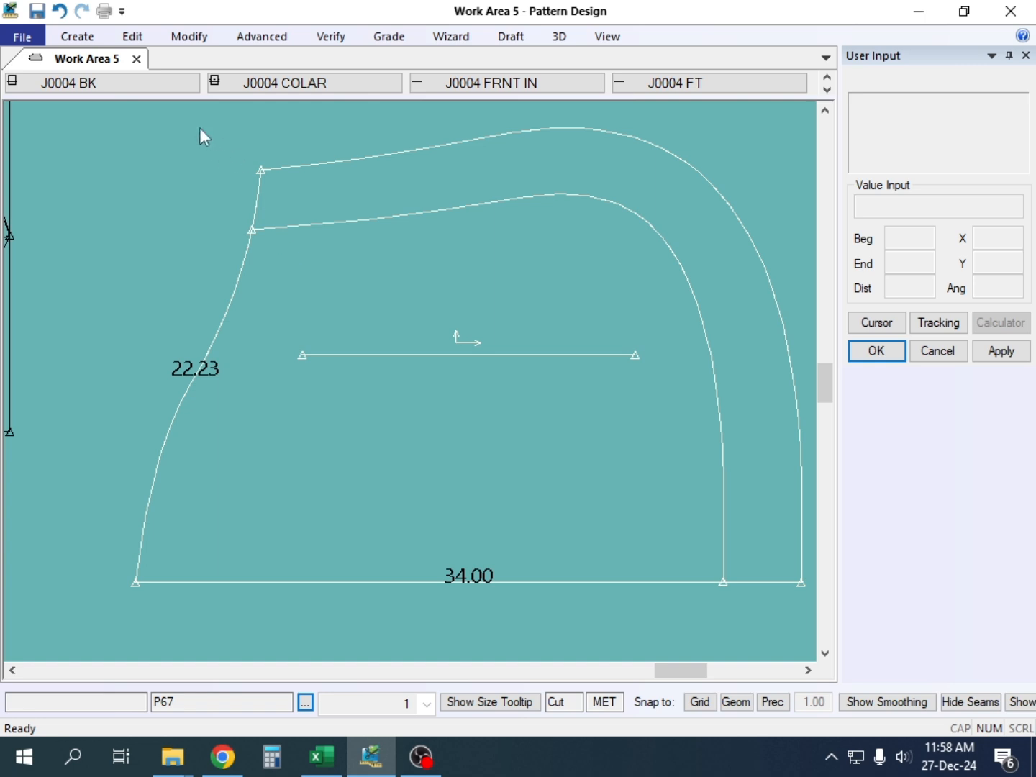
# Step: Smooth the inner curve between its end on the side edge and a point just past its crest
pyautogui.click(190, 36)
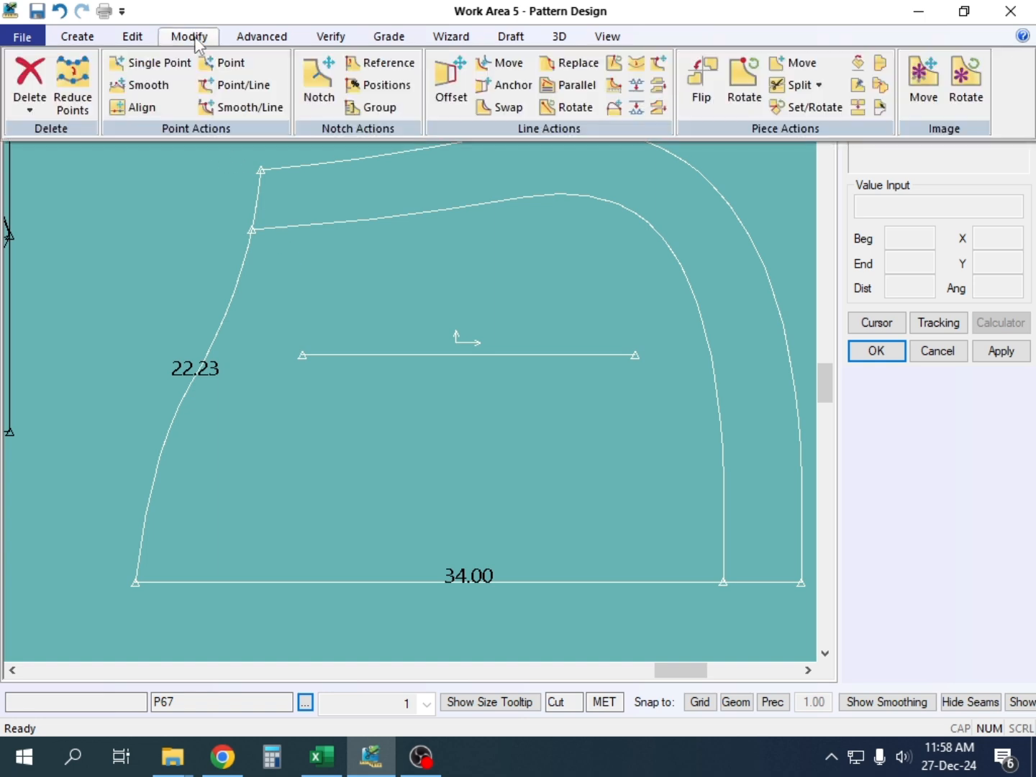
pyautogui.click(612, 65)
pyautogui.click(403, 217)
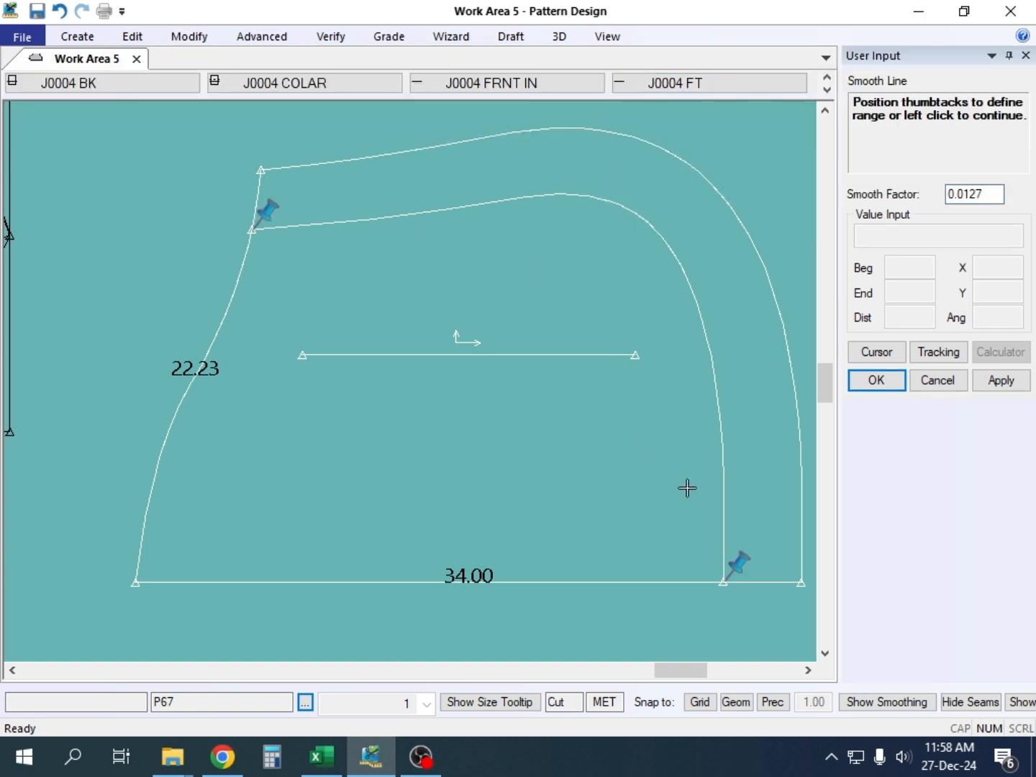
pyautogui.moveTo(734, 560); pyautogui.dragTo(553, 211)
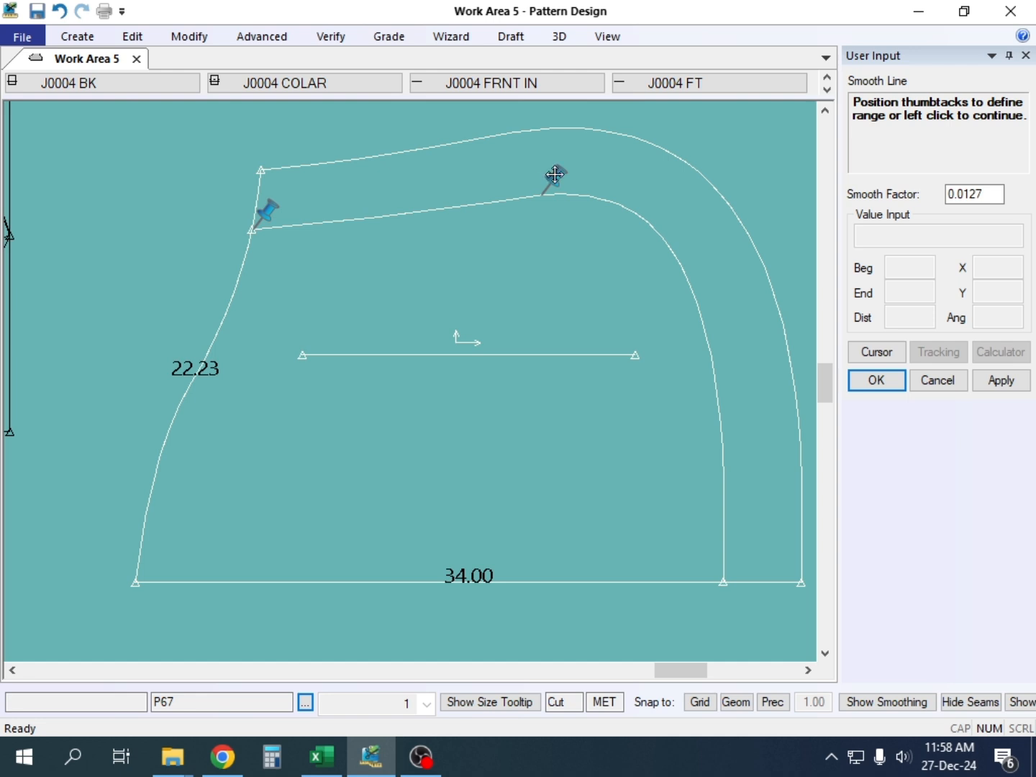
pyautogui.moveTo(555, 176); pyautogui.dragTo(599, 229)
pyautogui.rightClick(537, 239)
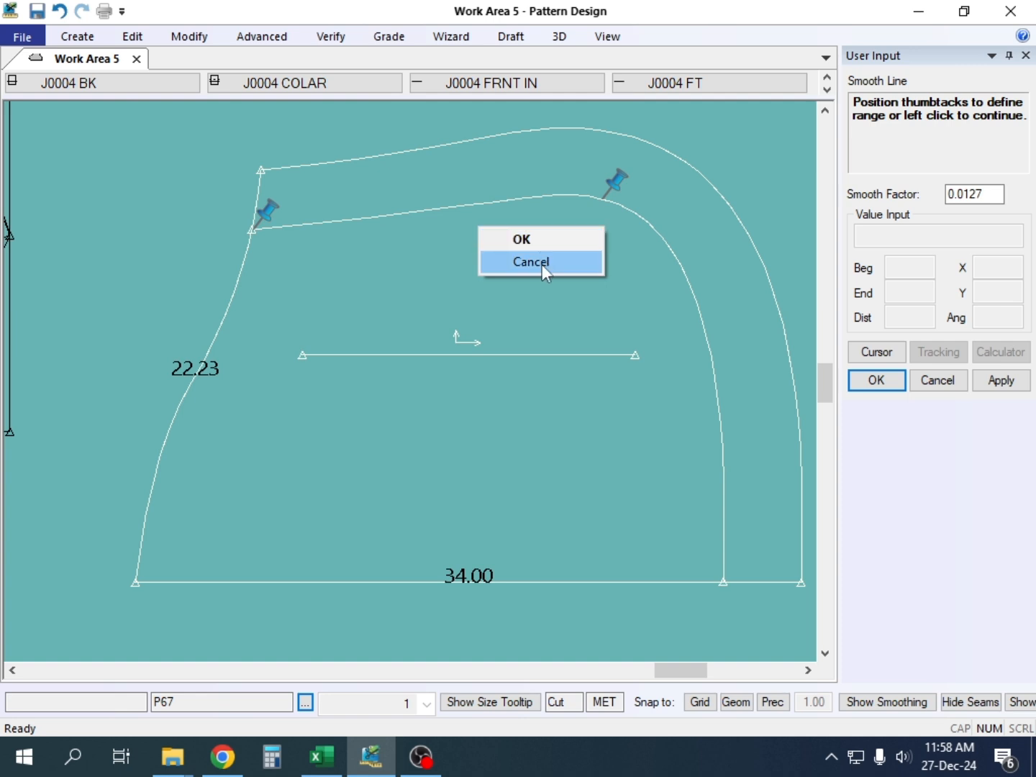
pyautogui.click(542, 264)
pyautogui.rightClick(530, 275)
pyautogui.click(530, 280)
pyautogui.click(547, 304)
# Step: Trace the straight base line, the curved side edge and the inner curve as a new piece placed below the original
pyautogui.scroll(-2, 514, 265)
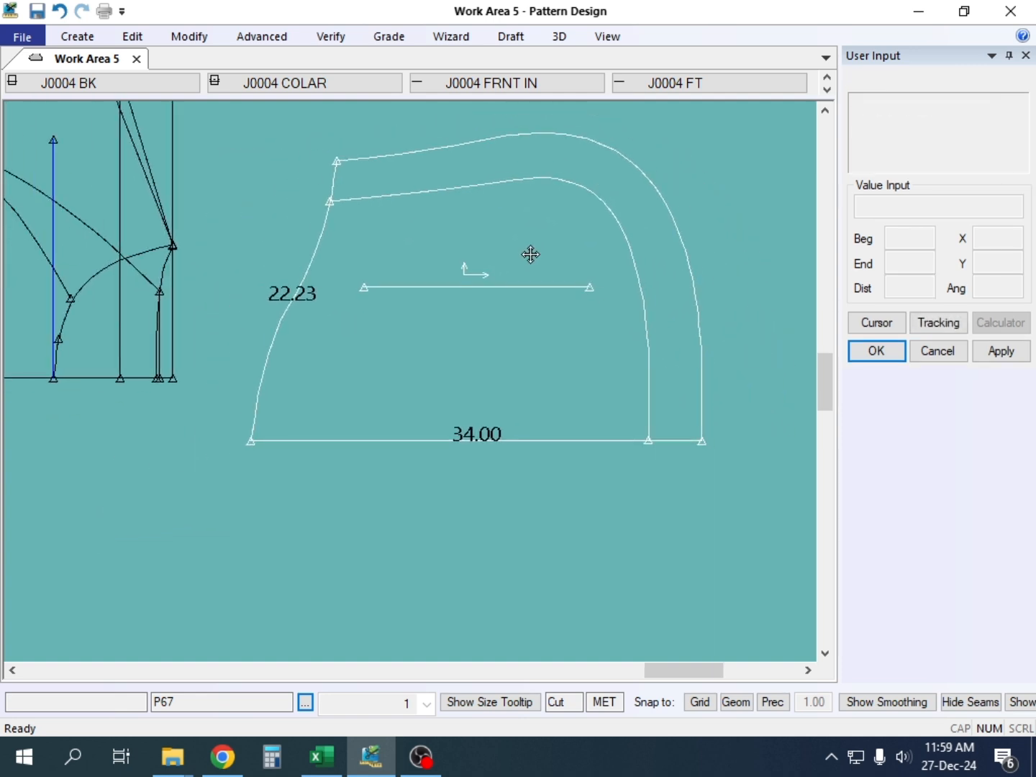
pyautogui.click(530, 255)
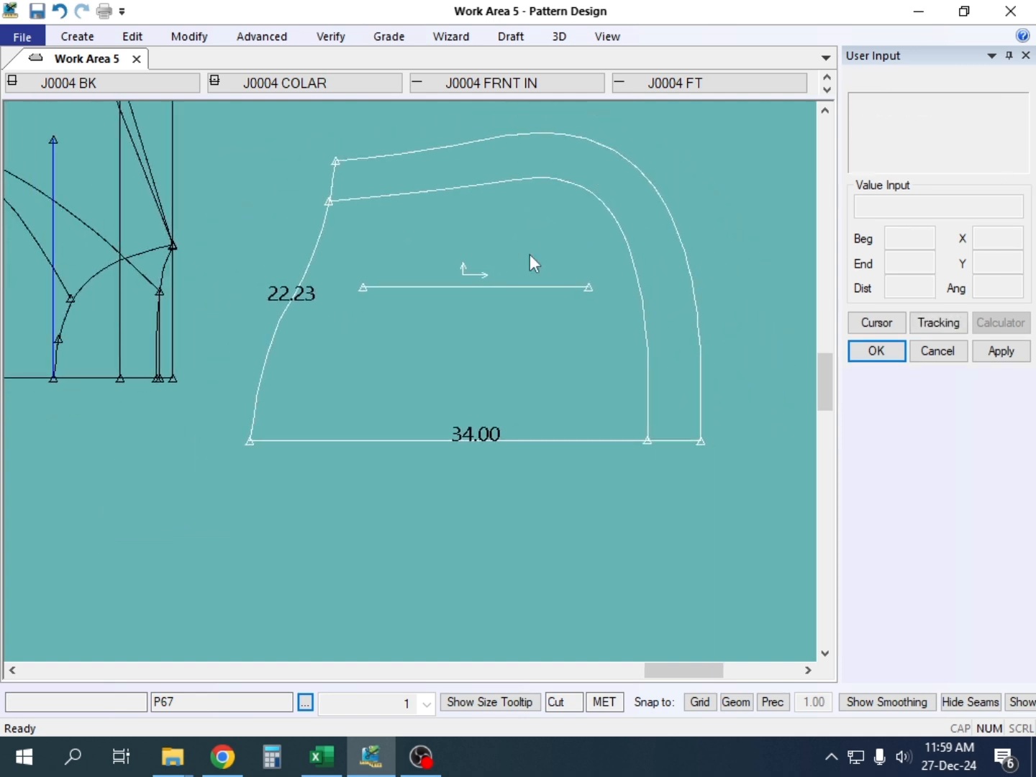
pyautogui.press('t')
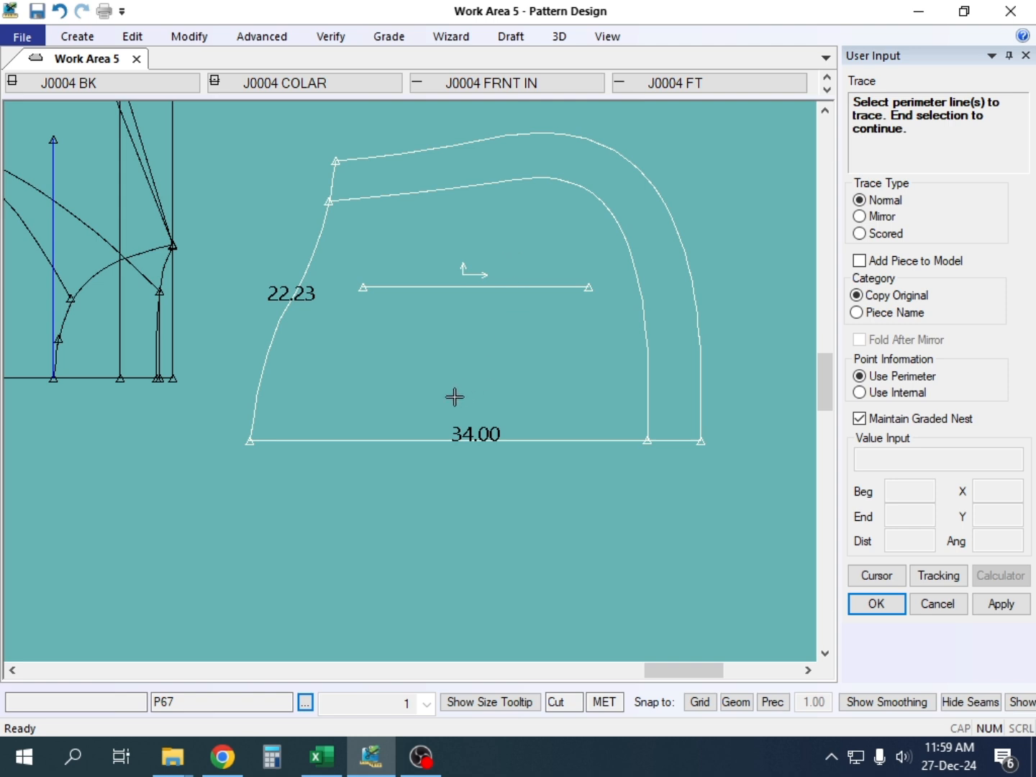
pyautogui.click(427, 440)
pyautogui.click(314, 264)
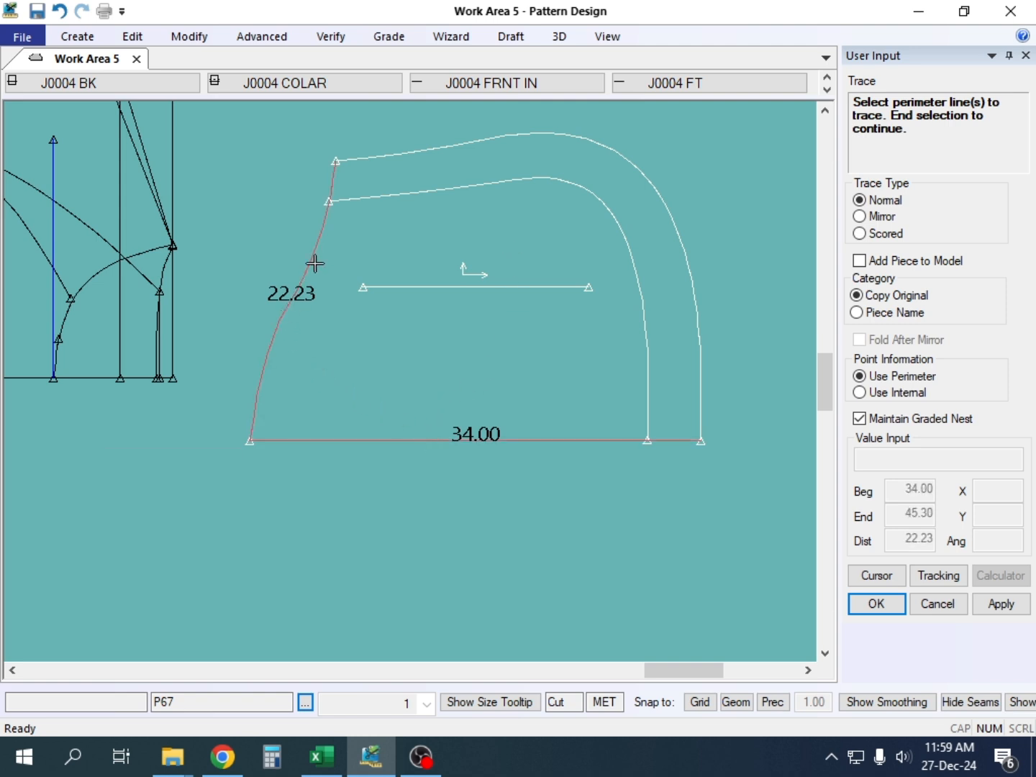
pyautogui.click(377, 195)
pyautogui.rightClick(593, 293)
pyautogui.click(587, 294)
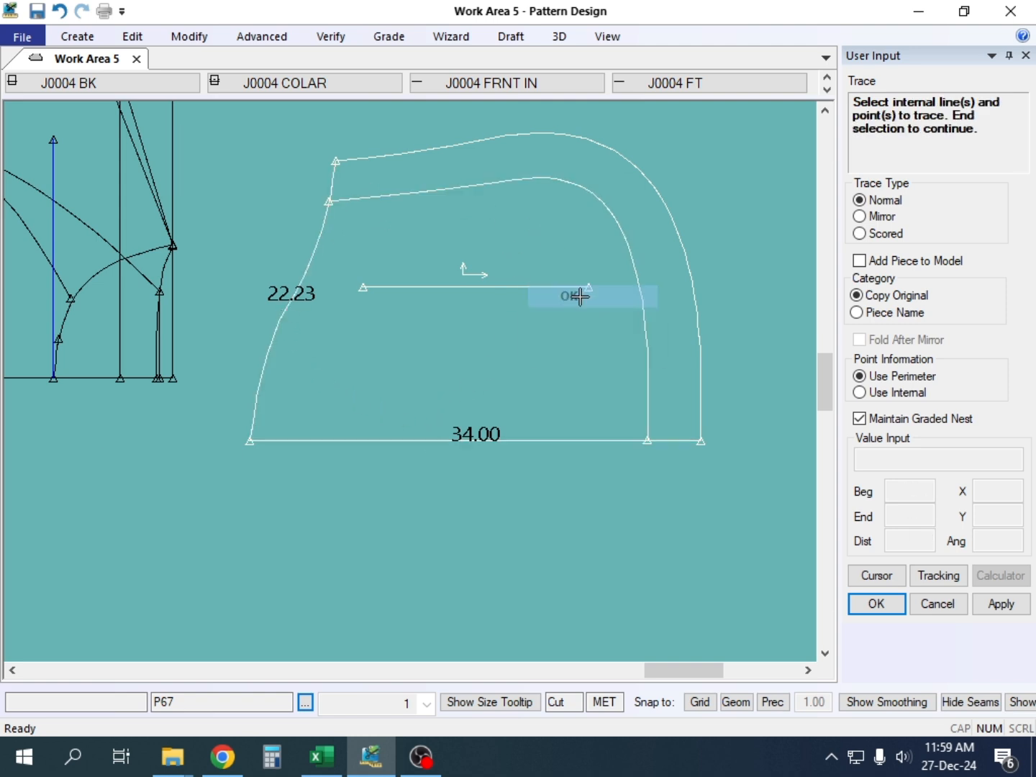
pyautogui.rightClick(580, 296)
pyautogui.click(575, 302)
pyautogui.click(487, 530)
pyautogui.rightClick(530, 195)
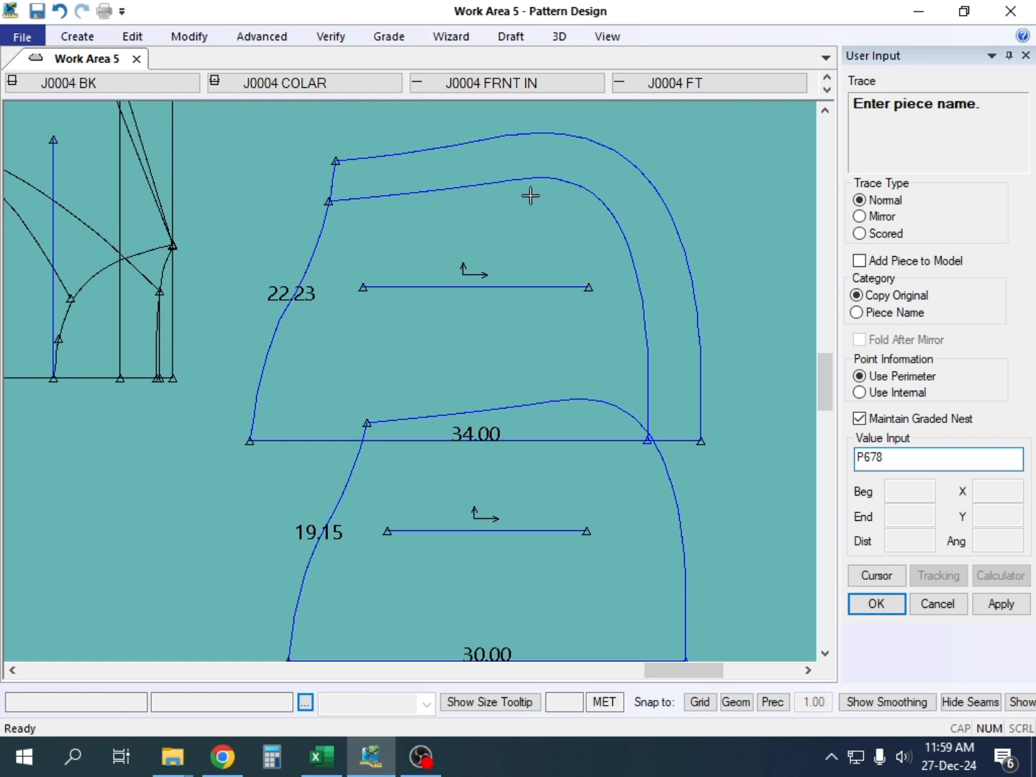
pyautogui.click(530, 196)
pyautogui.rightClick(530, 196)
pyautogui.click(531, 197)
# Step: Arrange the original piece and the traced piece side by side so they no longer overlap
pyautogui.click(540, 273)
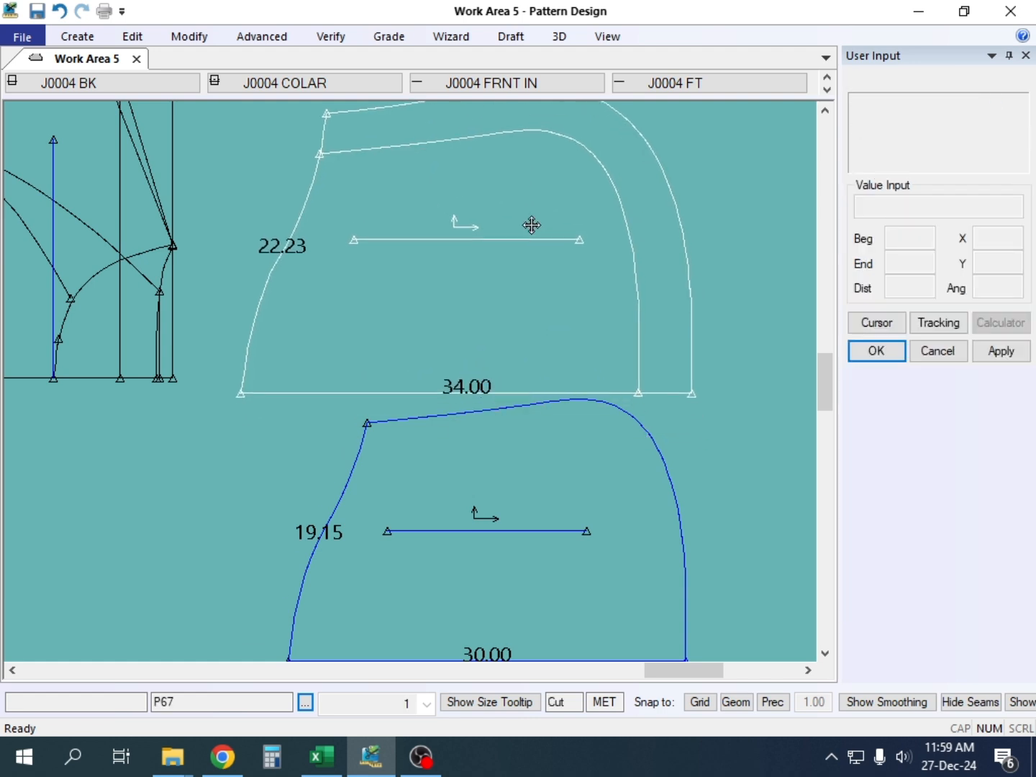
pyautogui.scroll(-5, 430, 216)
pyautogui.click(242, 268)
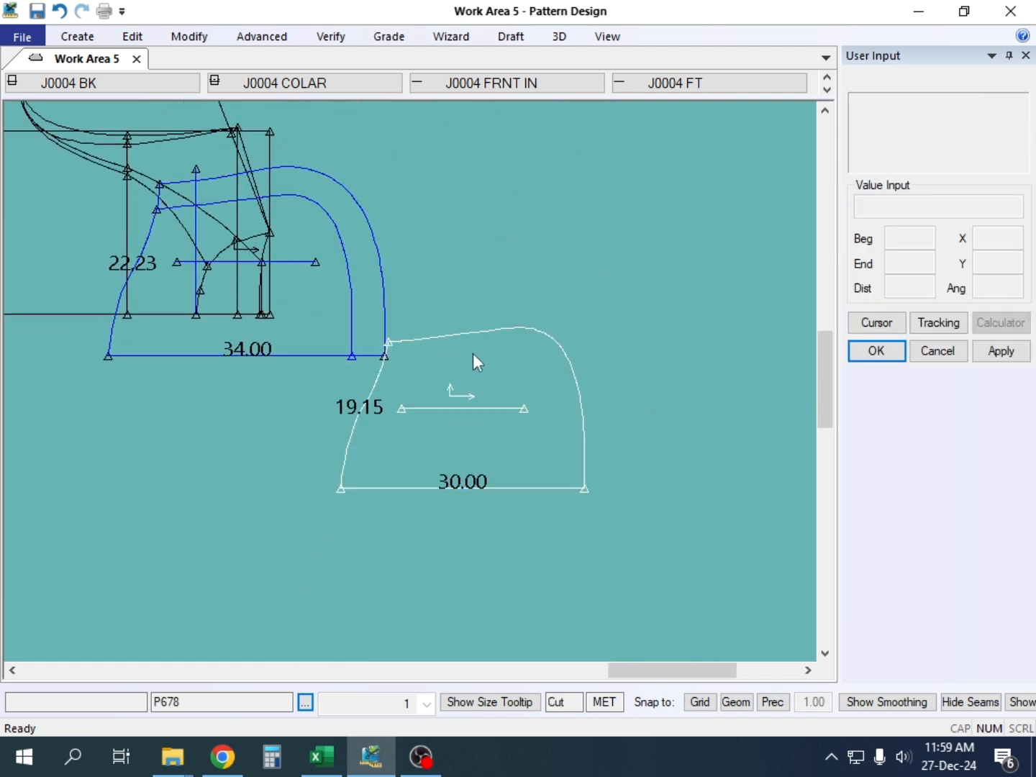
pyautogui.click(537, 367)
pyautogui.click(605, 333)
pyautogui.click(374, 324)
pyautogui.click(331, 433)
pyautogui.click(583, 365)
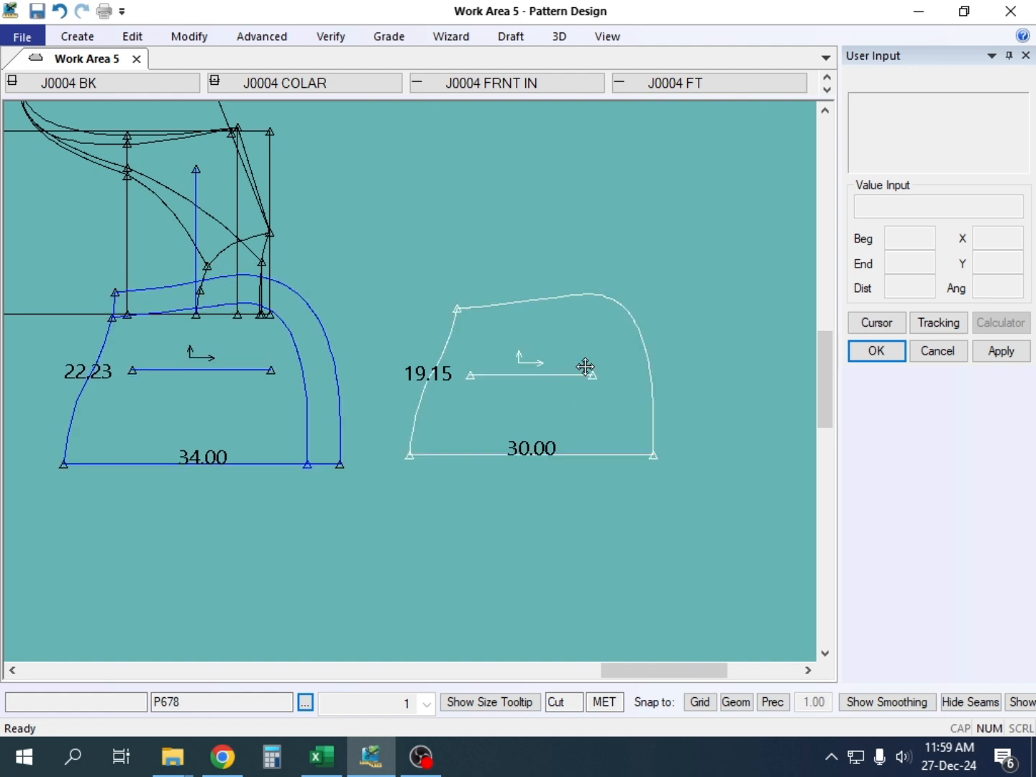
pyautogui.click(554, 365)
# Step: Measure the line length of the traced piece's outer curve
pyautogui.click(343, 41)
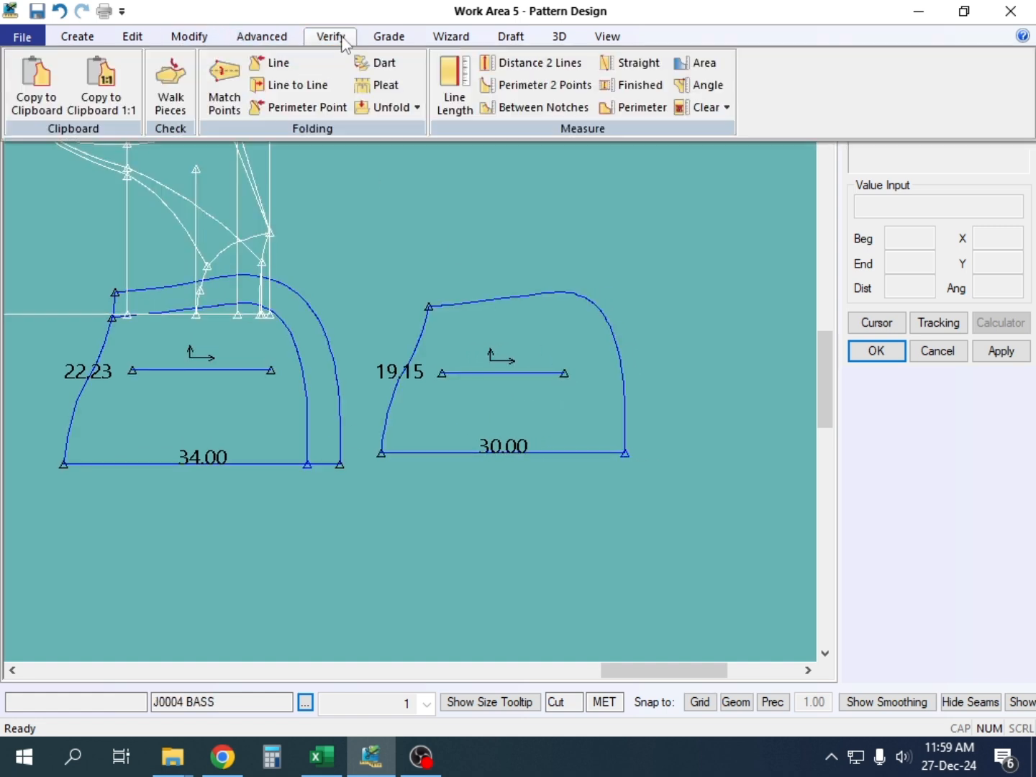
pyautogui.click(453, 87)
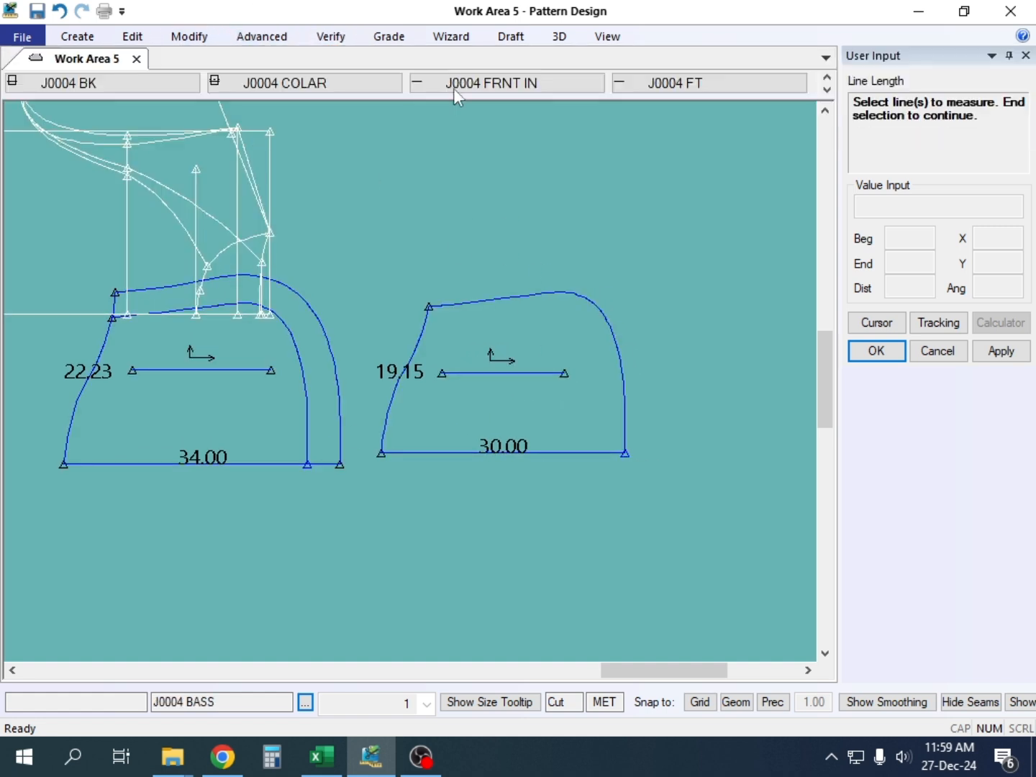
pyautogui.click(545, 294)
pyautogui.rightClick(571, 211)
pyautogui.click(557, 217)
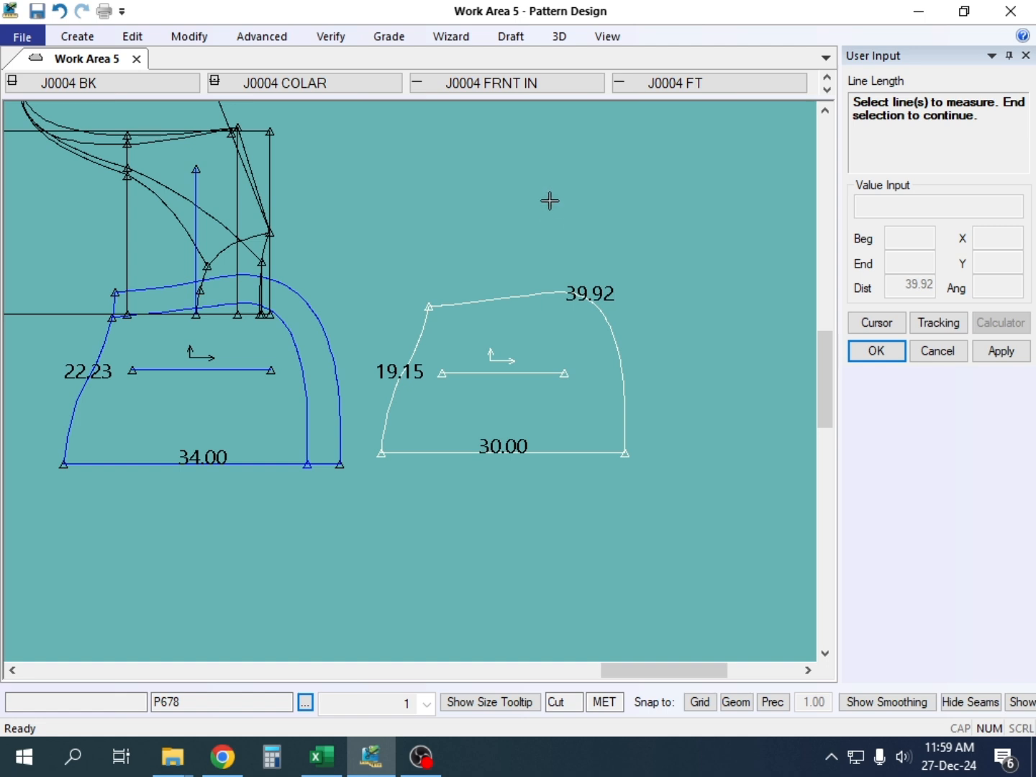
# Step: Move the original piece clear of the bodice drafting lines and bring the traced piece closer beside it
pyautogui.scroll(2, 538, 323)
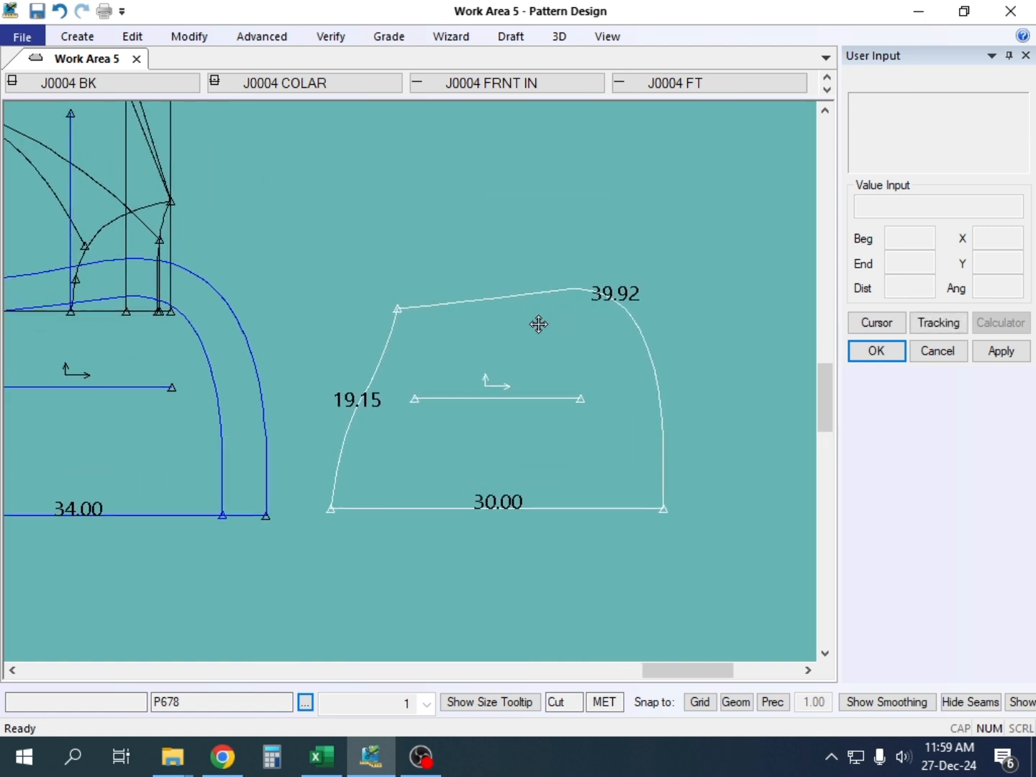
pyautogui.moveTo(208, 412); pyautogui.dragTo(180, 502)
pyautogui.moveTo(569, 364); pyautogui.dragTo(547, 363)
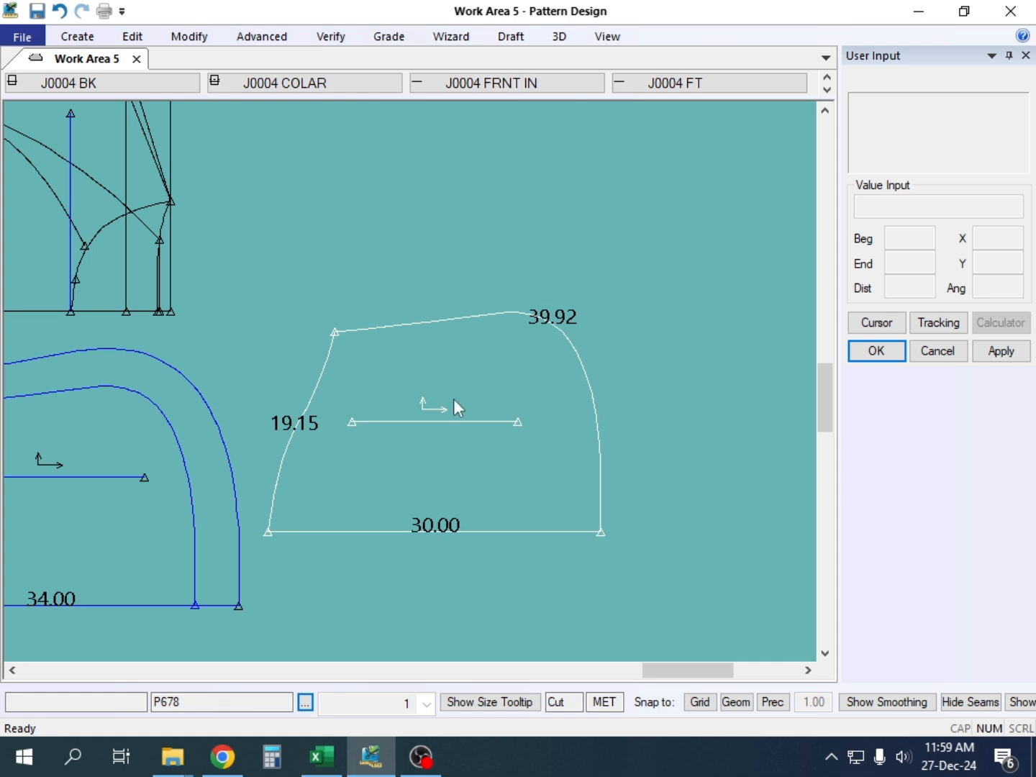
# Step: Draw a rectangular strip 39.92 long and 4 high above the traced piece, matching its outer curve length
pyautogui.moveTo(456, 403); pyautogui.dragTo(472, 397)
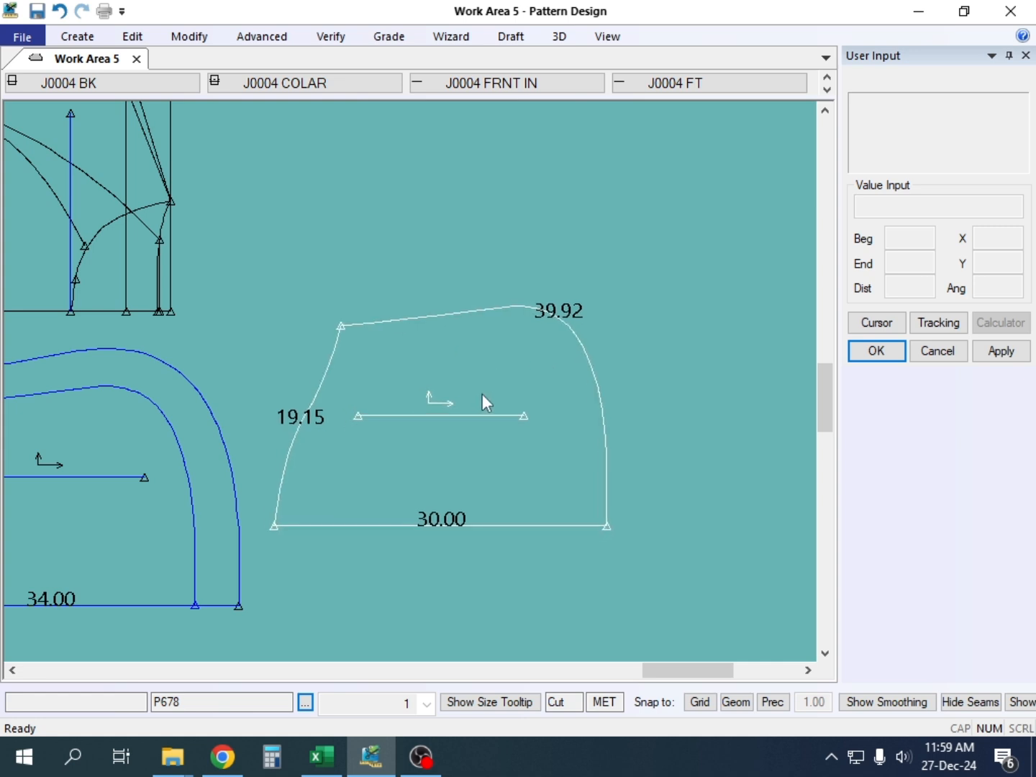
pyautogui.press('r')
pyautogui.click(415, 213)
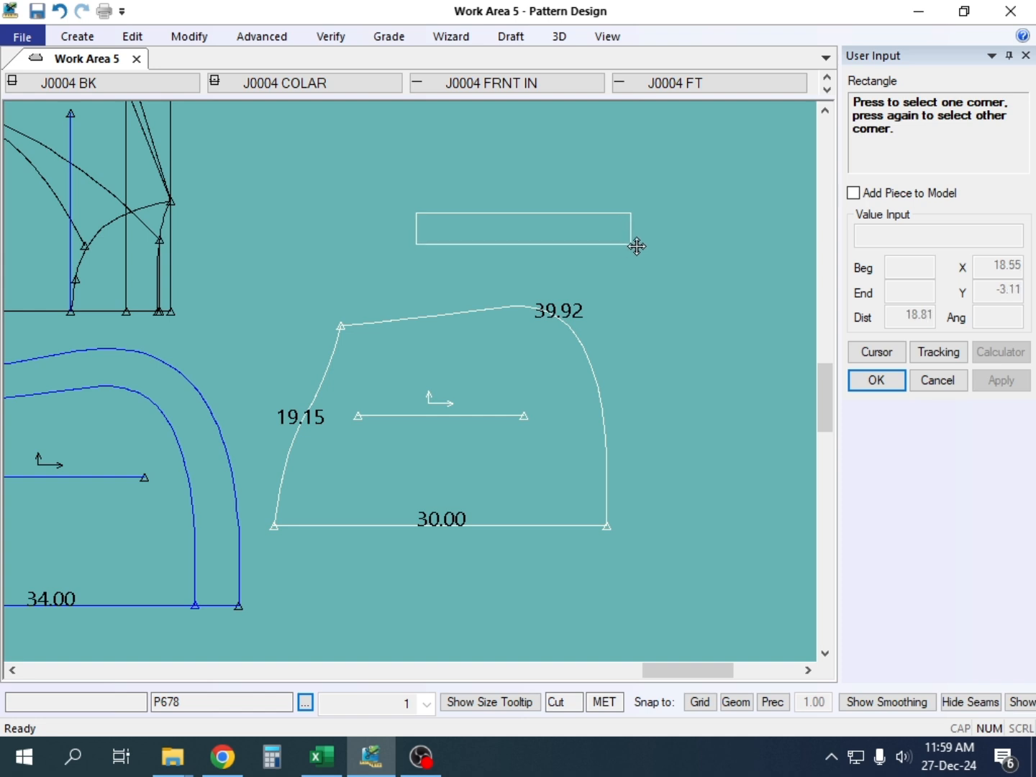
pyautogui.click(647, 240)
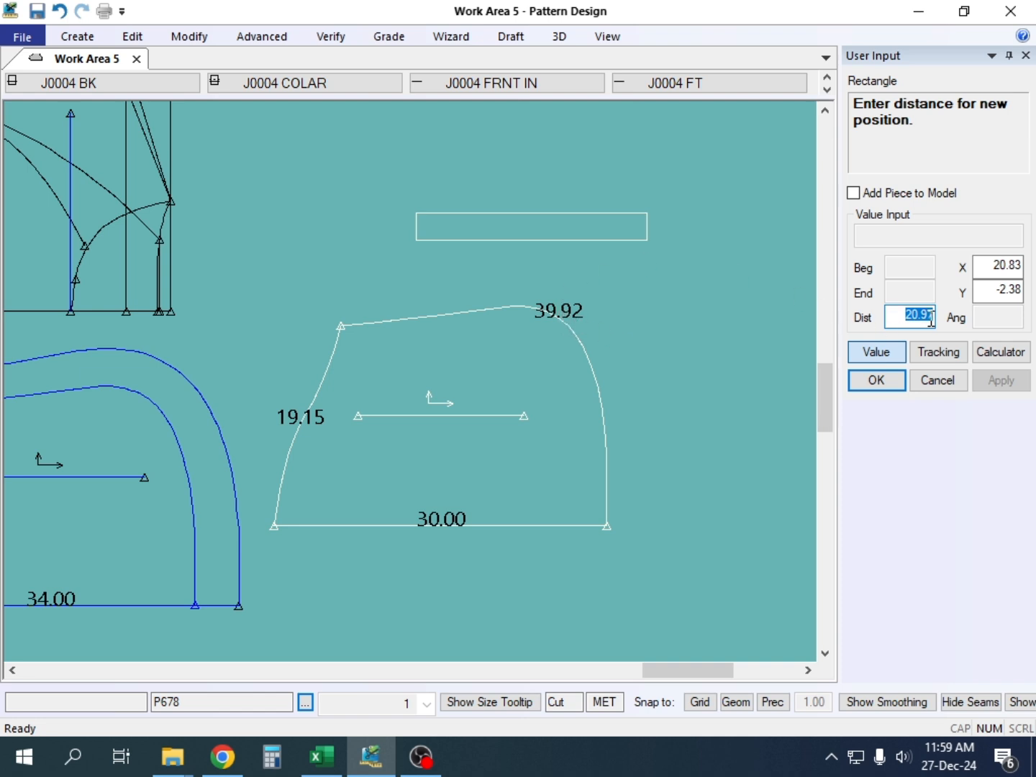
pyautogui.click(988, 266)
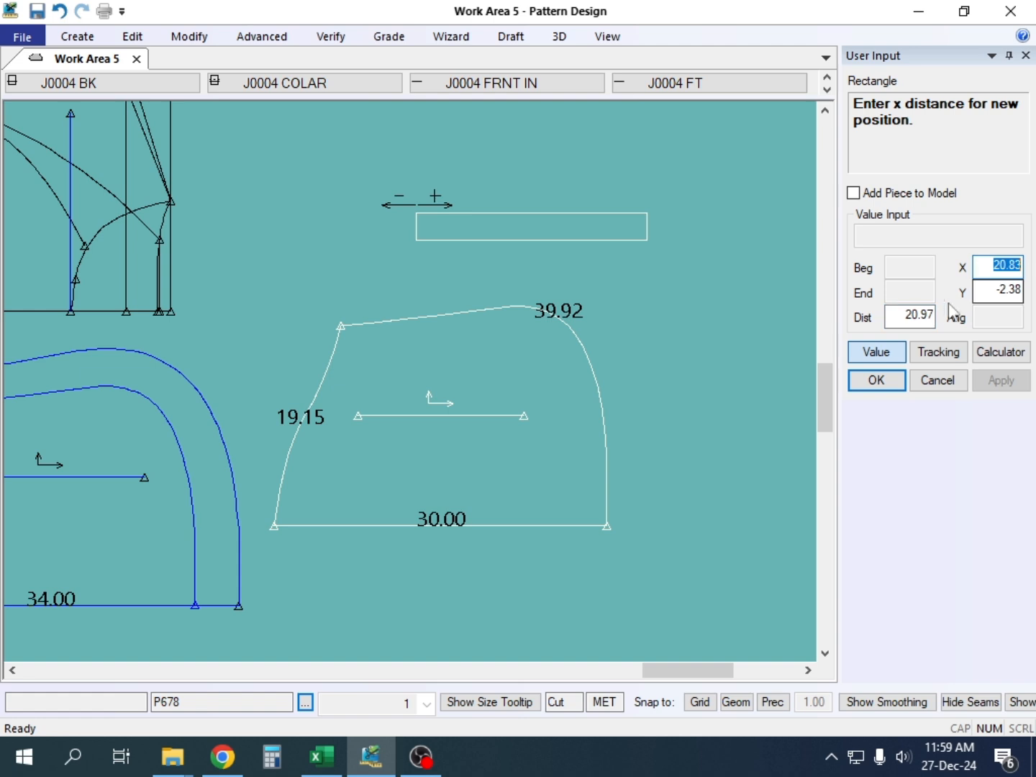
pyautogui.write('3')
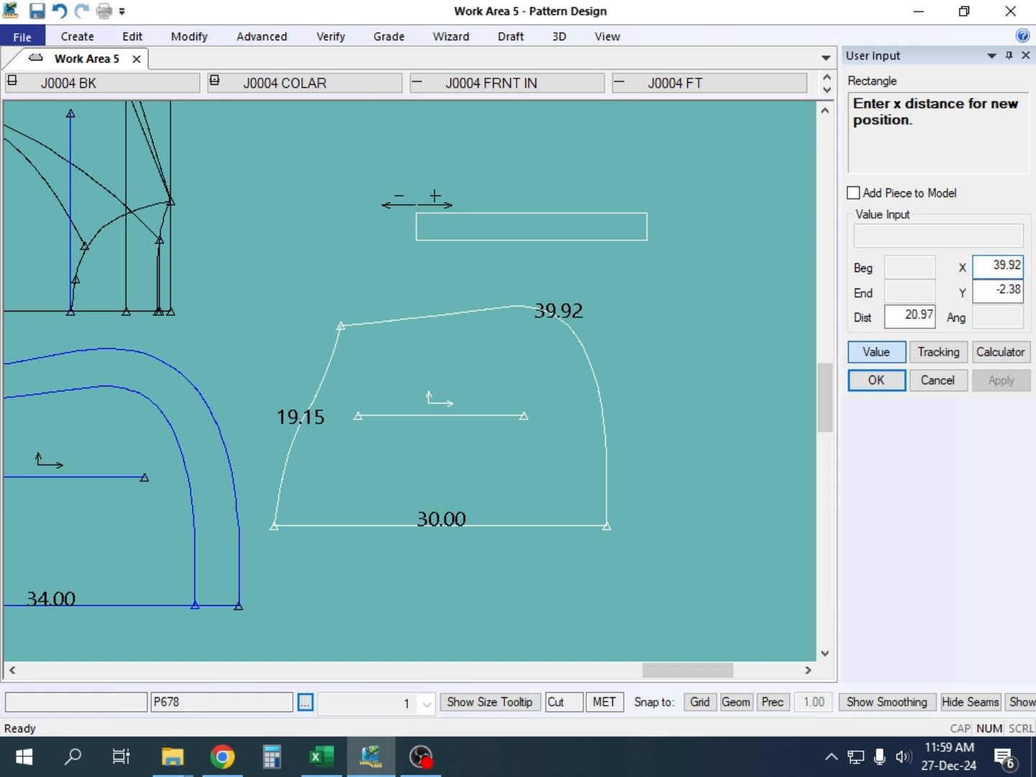
pyautogui.write('9.92')
pyautogui.press('Tab')
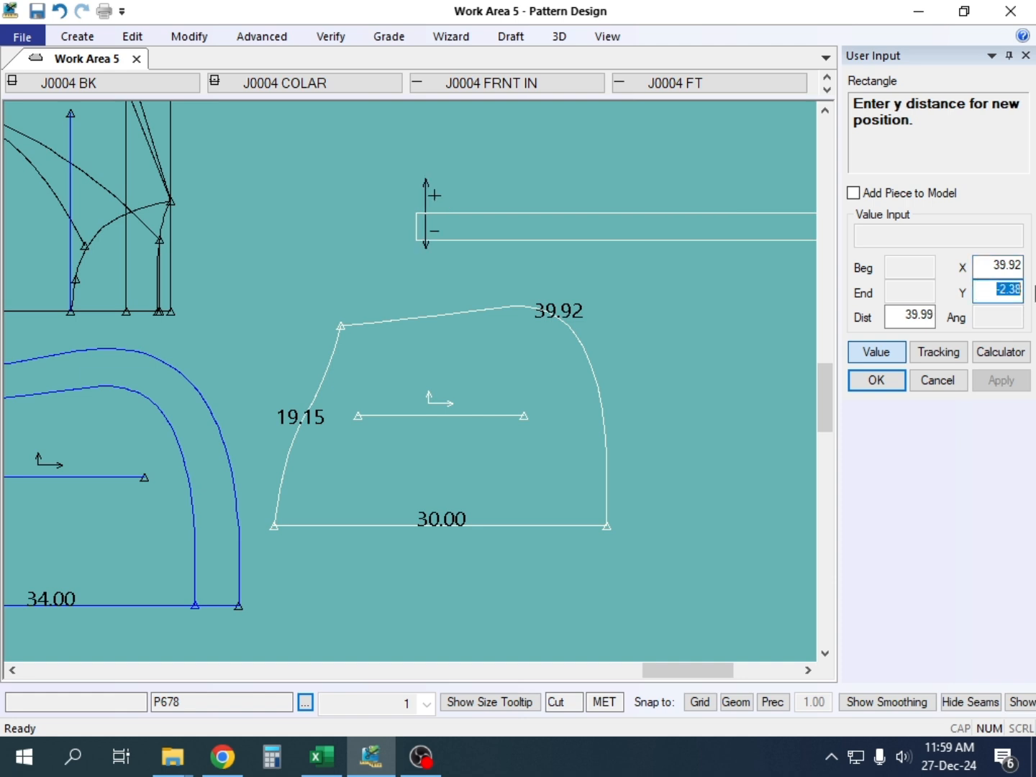
pyautogui.write('4')
pyautogui.click(874, 379)
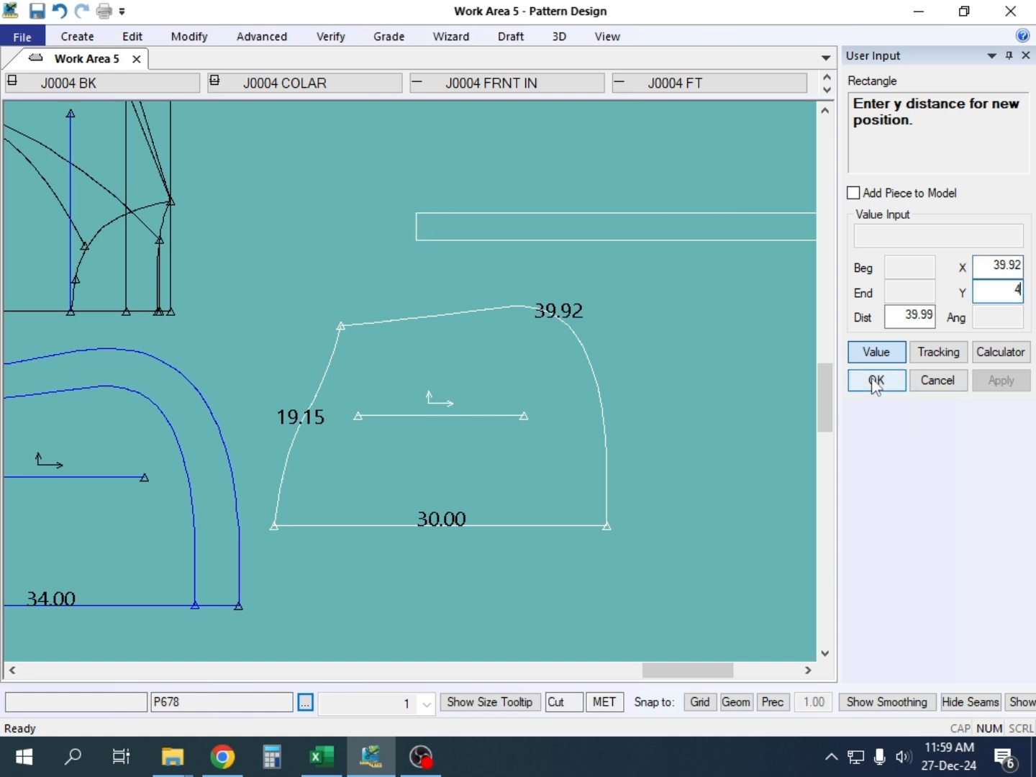
pyautogui.rightClick(651, 158)
pyautogui.click(650, 157)
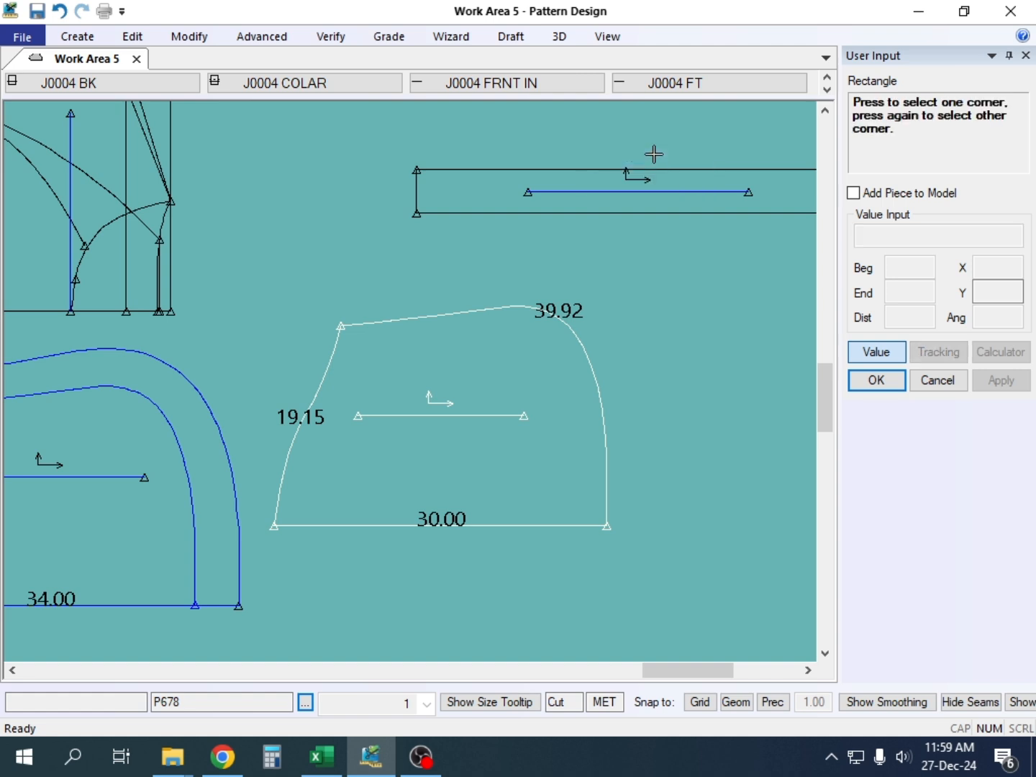
pyautogui.rightClick(652, 154)
pyautogui.click(658, 163)
# Step: Arrange the new strip directly above the traced piece, with a clear gap between the two pieces
pyautogui.moveTo(670, 165); pyautogui.dragTo(488, 215)
pyautogui.scroll(-1, 492, 215)
pyautogui.moveTo(493, 381); pyautogui.dragTo(521, 417)
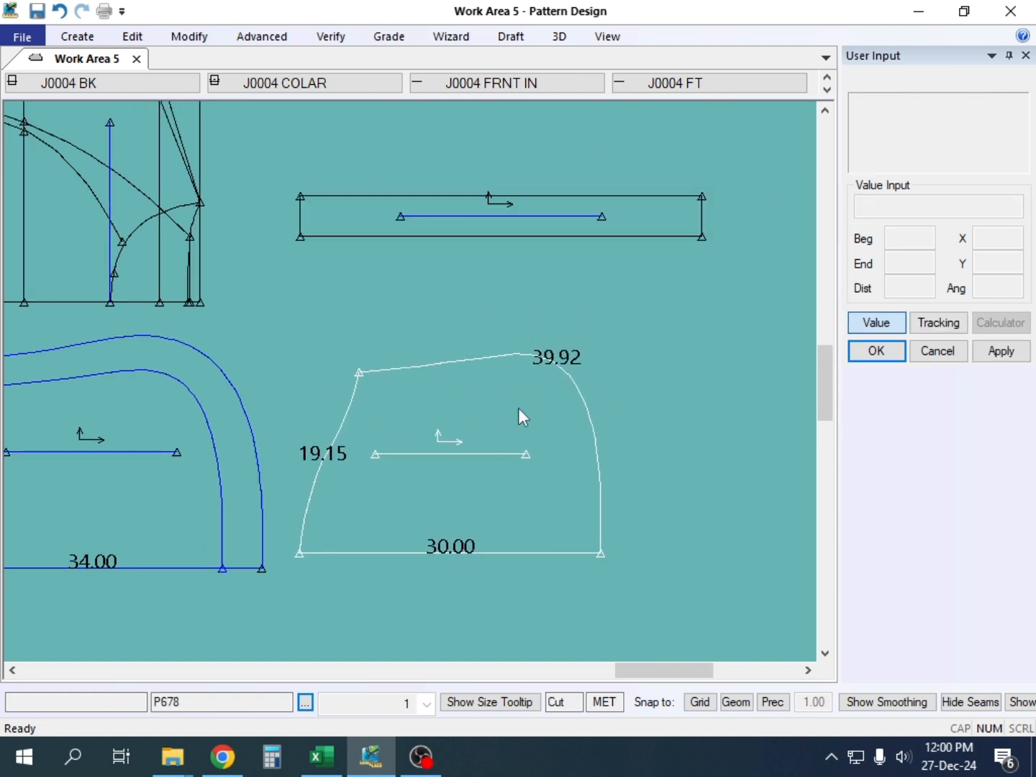
pyautogui.click(612, 228)
pyautogui.scroll(1, 610, 229)
pyautogui.scroll(1, 599, 231)
pyautogui.moveTo(604, 228); pyautogui.dragTo(582, 233)
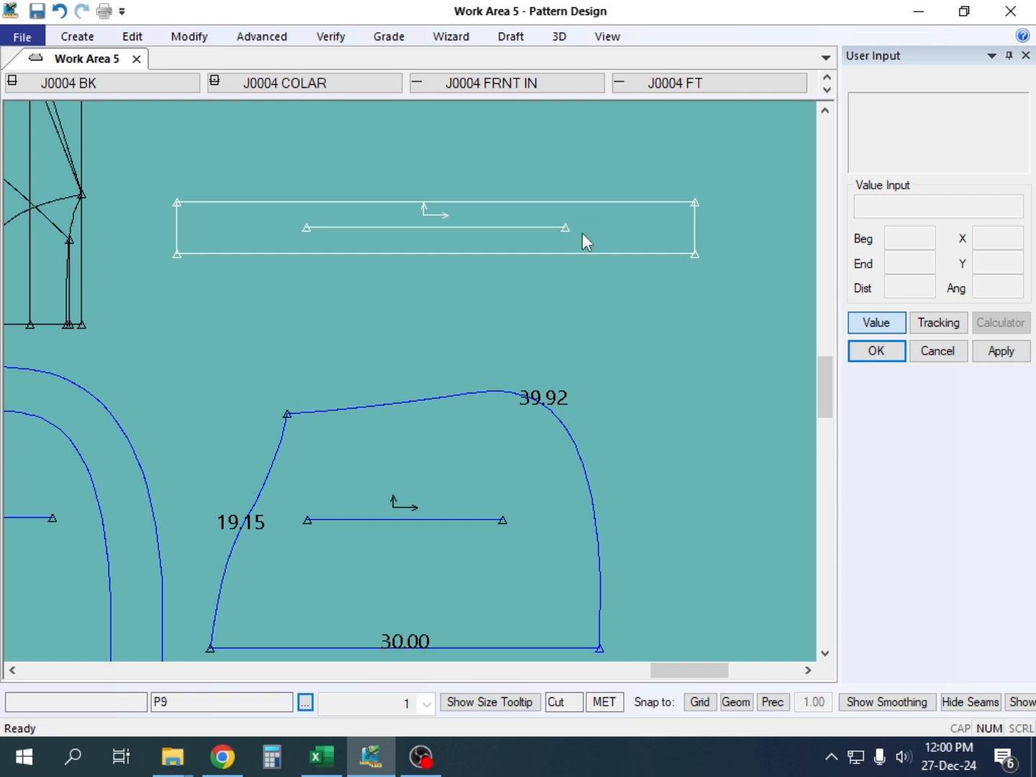
pyautogui.moveTo(495, 238); pyautogui.dragTo(495, 242)
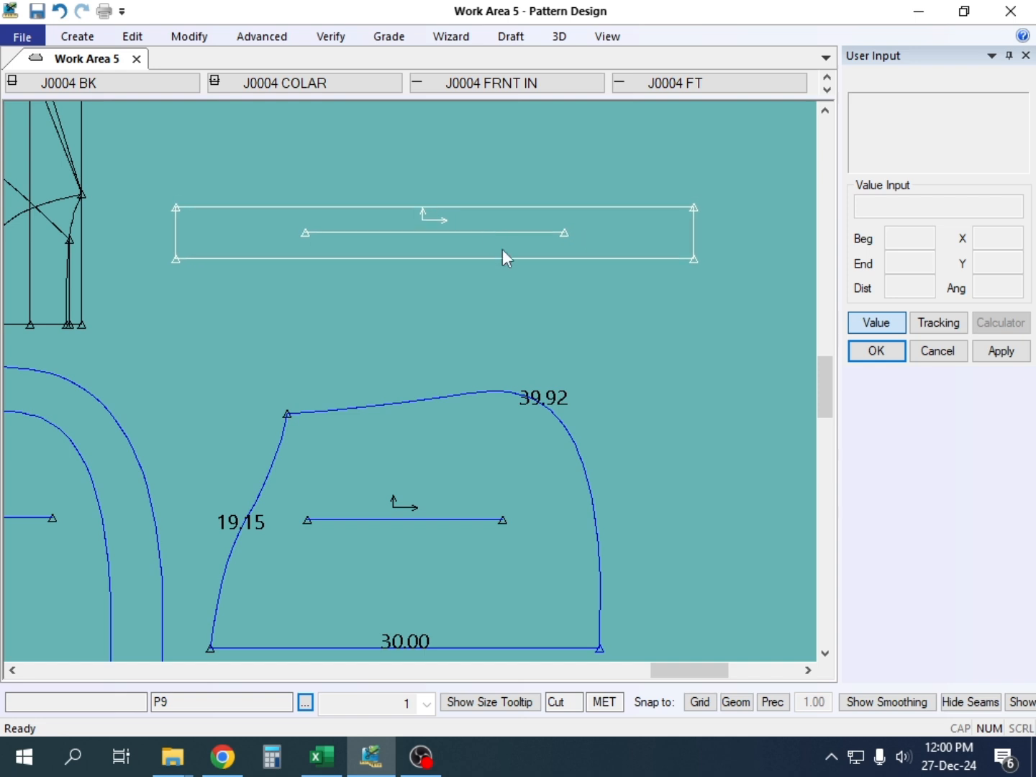
# Step: Raise the strip's lower-left corner with Move Smooth so the left end is 3.00 high
pyautogui.hotkey('alt', 's')
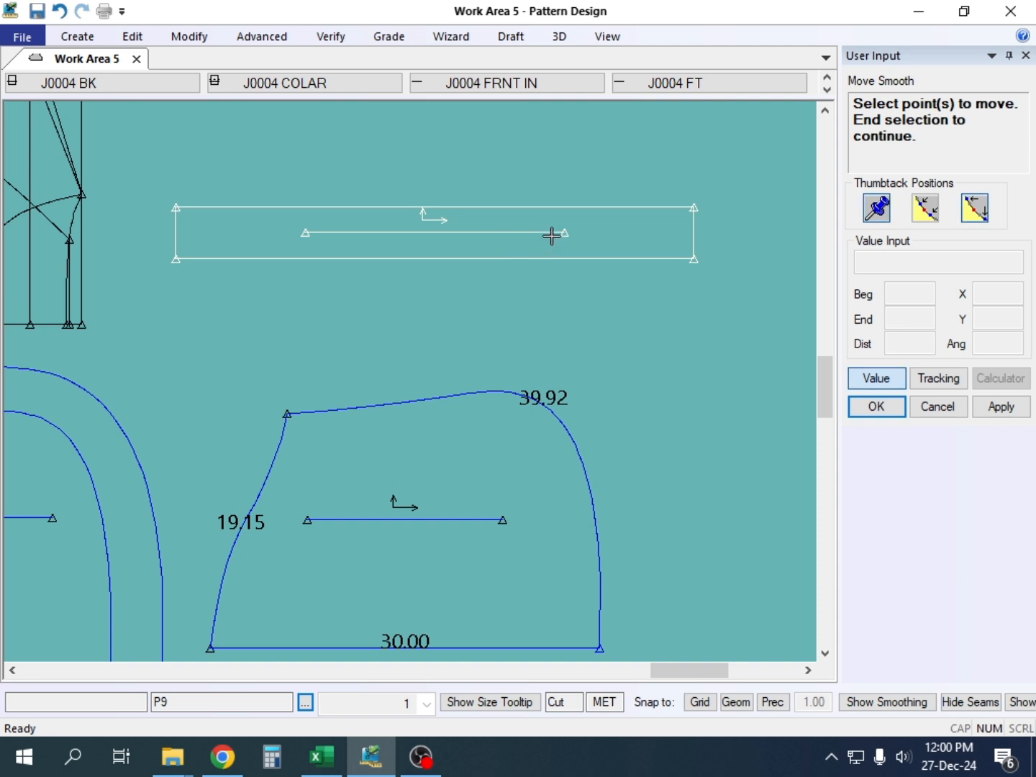
pyautogui.click(172, 259)
pyautogui.rightClick(179, 274)
pyautogui.click(219, 279)
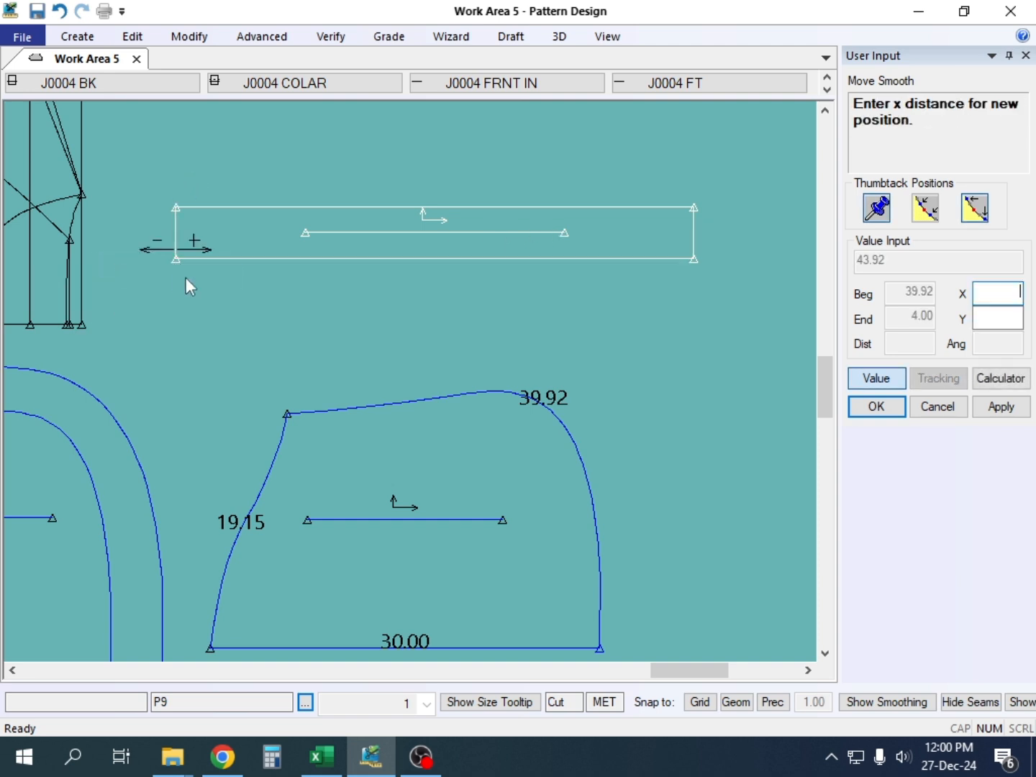
pyautogui.click(1004, 320)
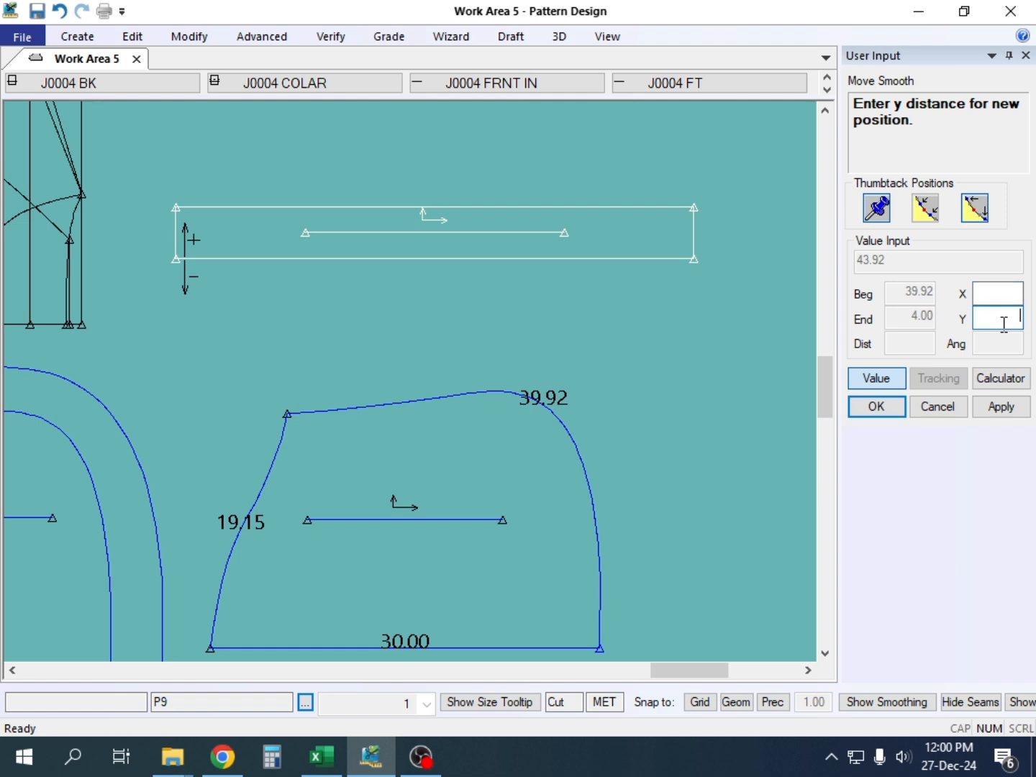
pyautogui.press('Return')
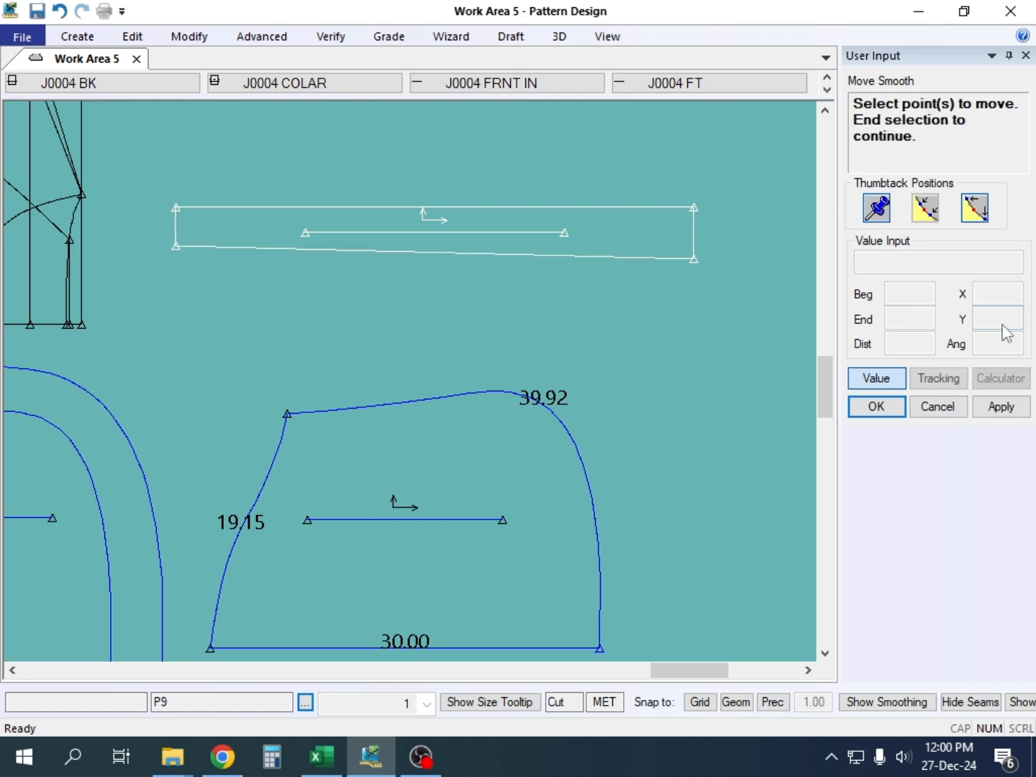
pyautogui.rightClick(595, 160)
pyautogui.click(597, 170)
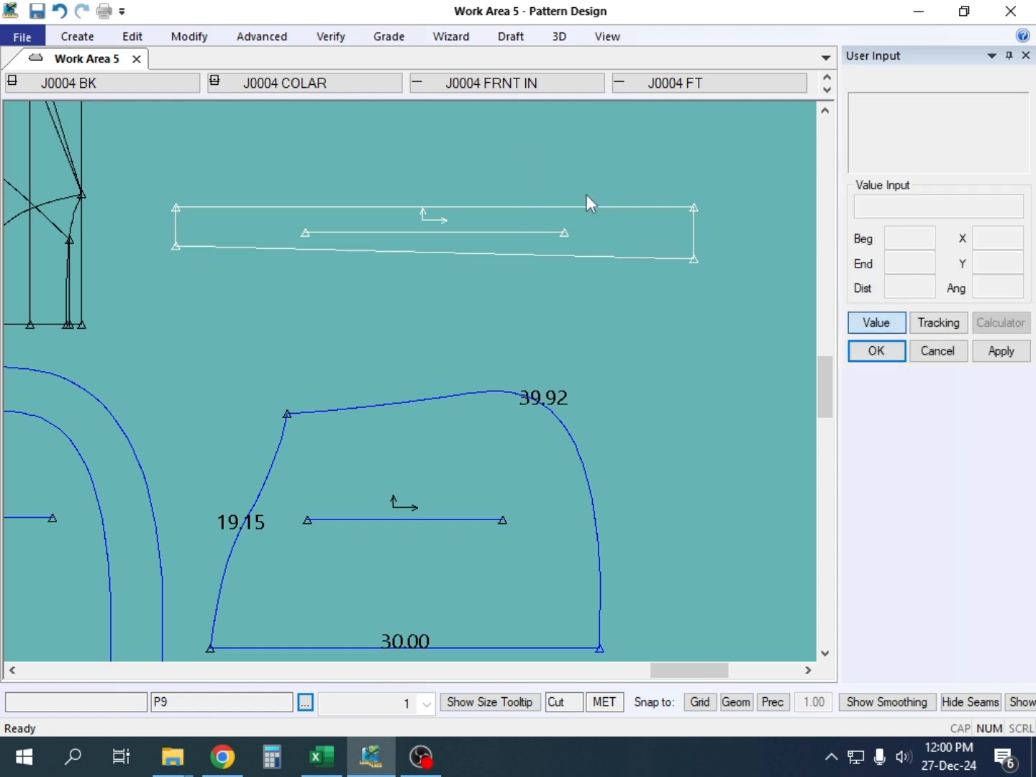
# Step: Bring the tapered strip and the traced piece closer together
pyautogui.moveTo(596, 218); pyautogui.dragTo(602, 231)
pyautogui.click(495, 381)
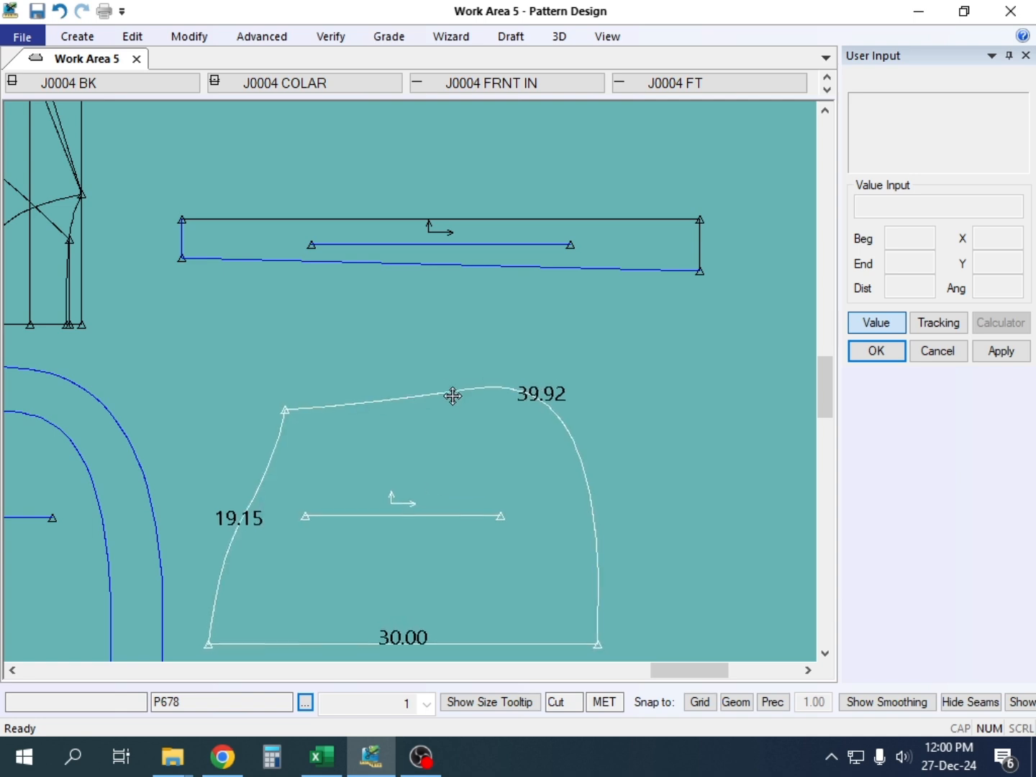
pyautogui.moveTo(453, 396); pyautogui.dragTo(465, 358)
pyautogui.click(494, 244)
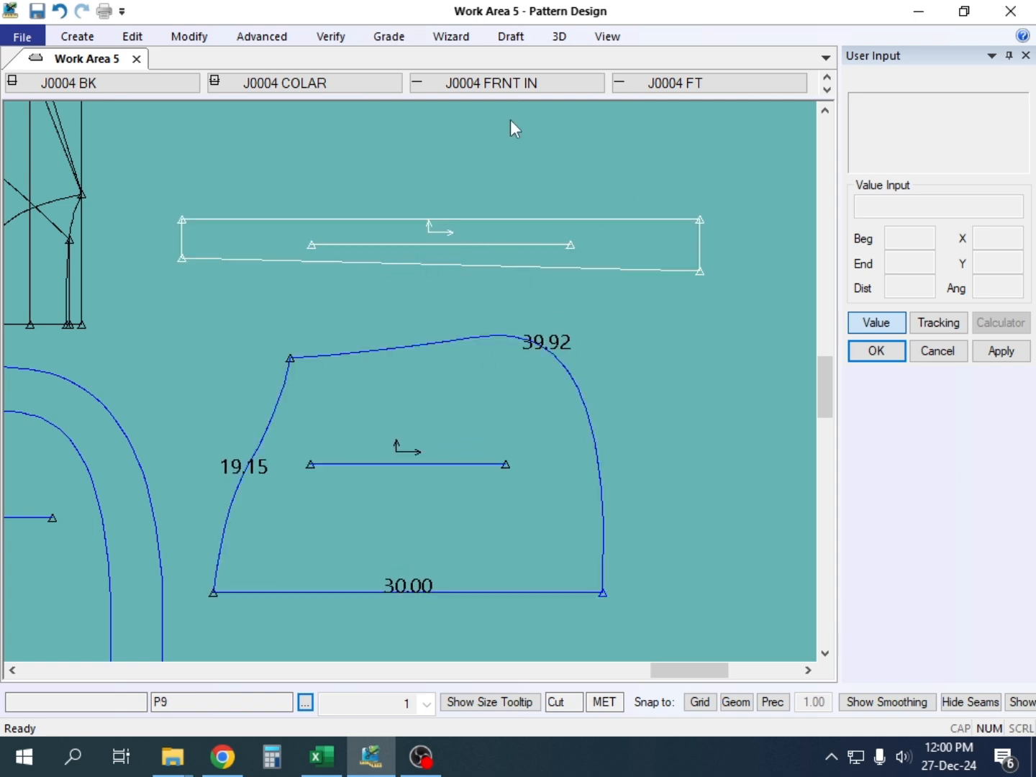
# Step: Measure the line length of the strip's slanted lower edge
pyautogui.click(334, 37)
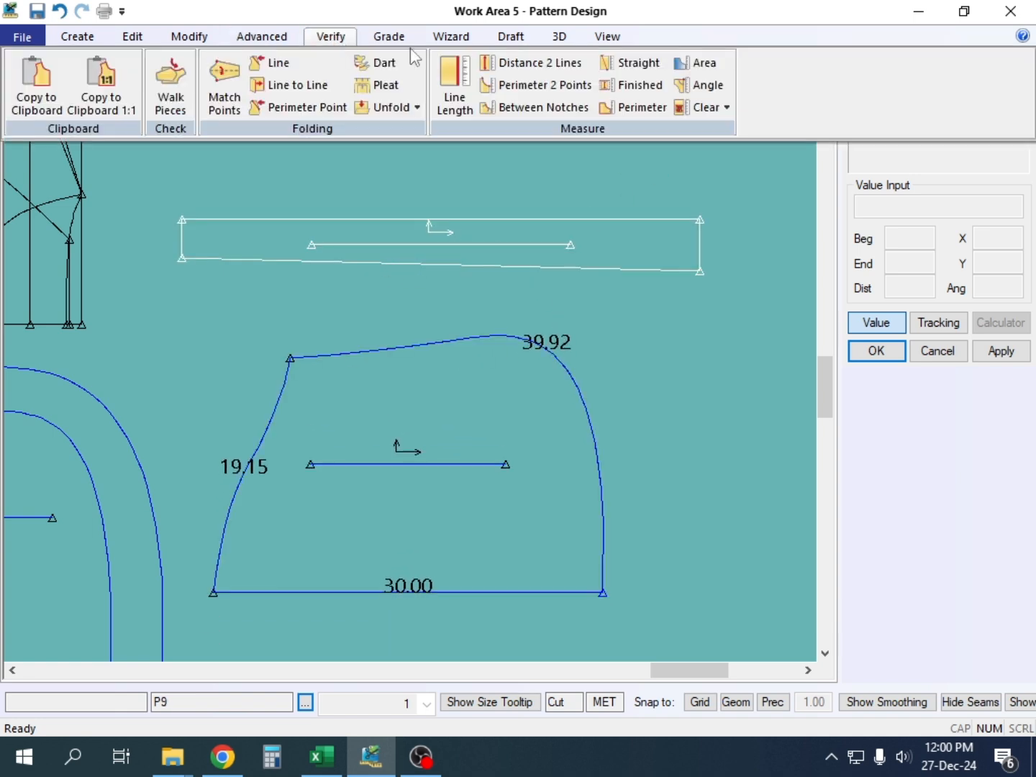
pyautogui.click(455, 88)
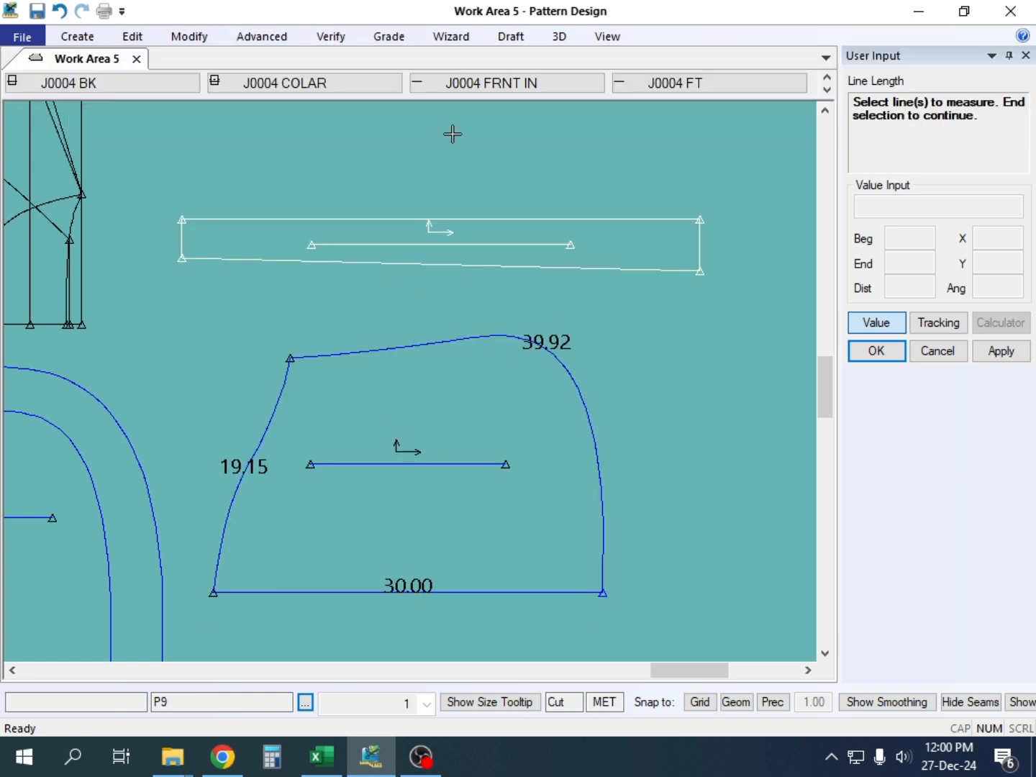
pyautogui.click(463, 265)
pyautogui.rightClick(449, 275)
pyautogui.click(453, 279)
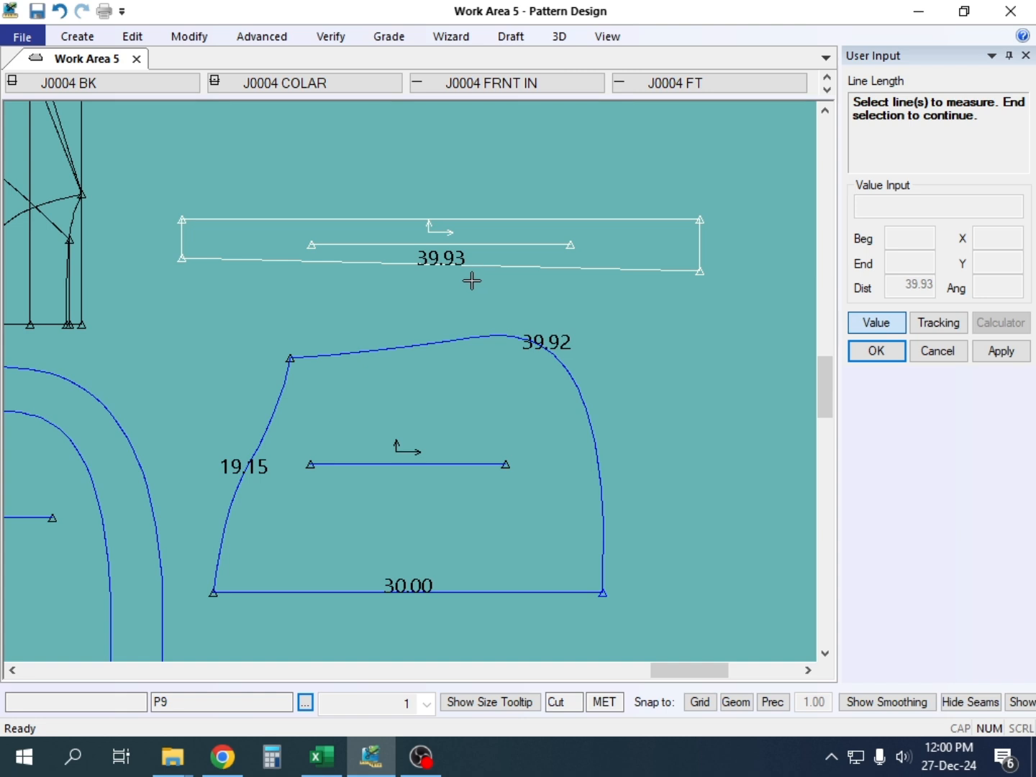
pyautogui.rightClick(470, 166)
pyautogui.click(470, 167)
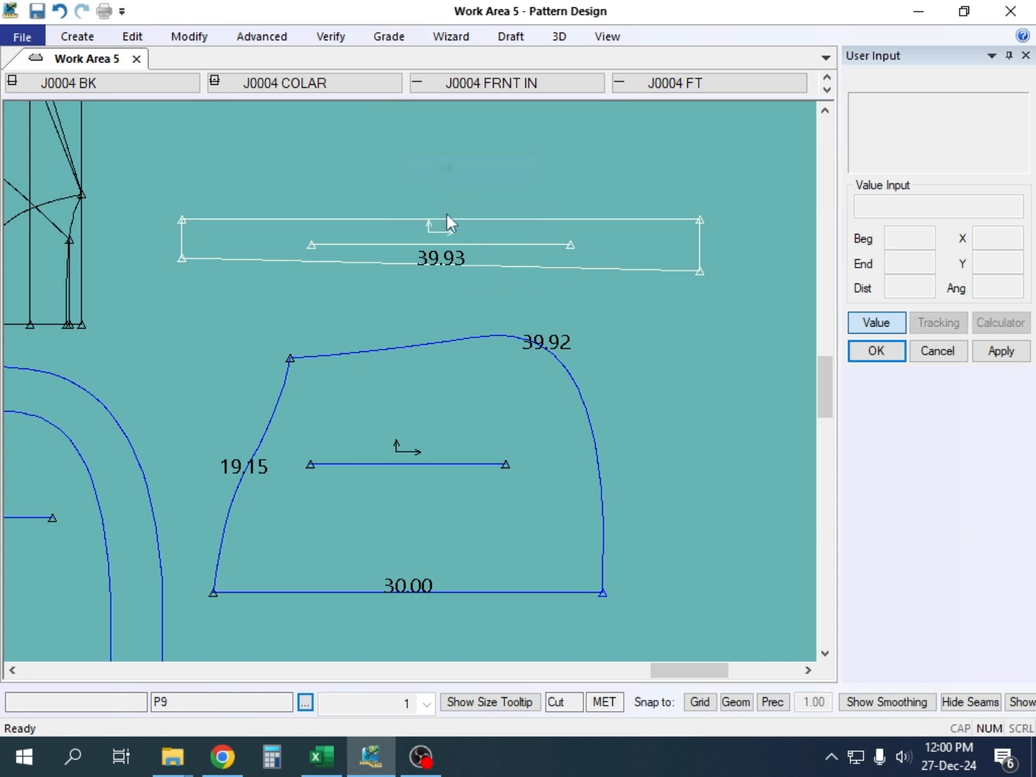
# Step: Reposition both pieces and move the strip's two left corner points by an X distance of 0.01 with Move Smooth
pyautogui.moveTo(472, 340); pyautogui.dragTo(428, 317)
pyautogui.moveTo(476, 254); pyautogui.dragTo(522, 258)
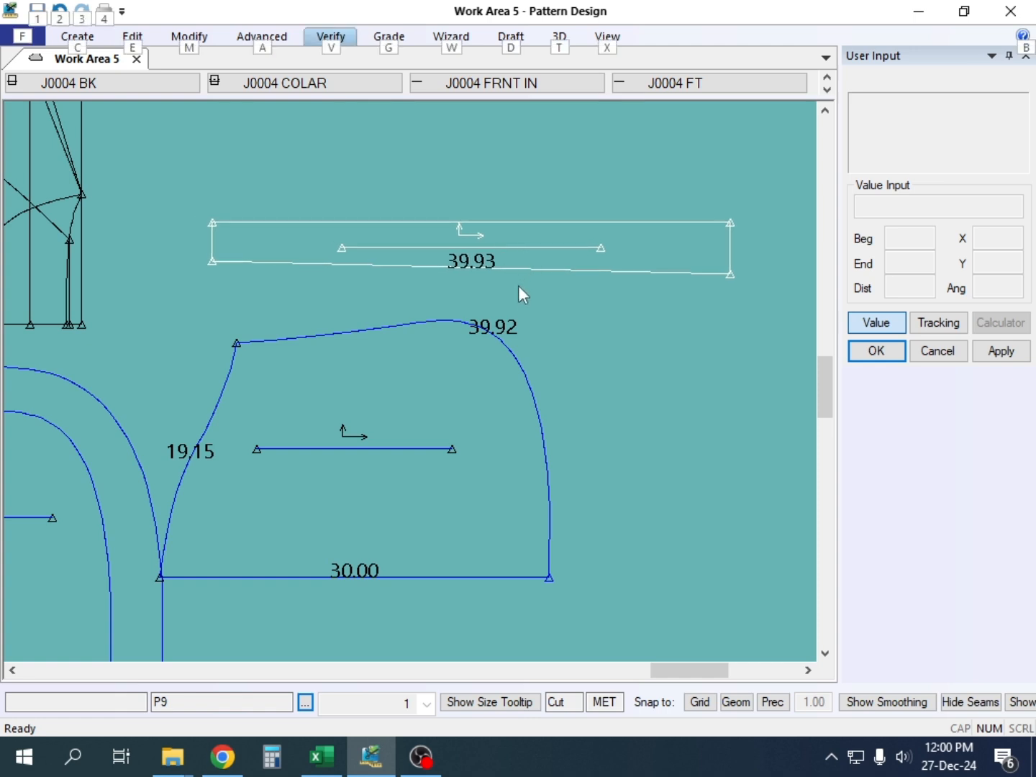
pyautogui.hotkey('alt', 's')
pyautogui.moveTo(204, 191); pyautogui.dragTo(226, 281)
pyautogui.rightClick(249, 208)
pyautogui.click(252, 213)
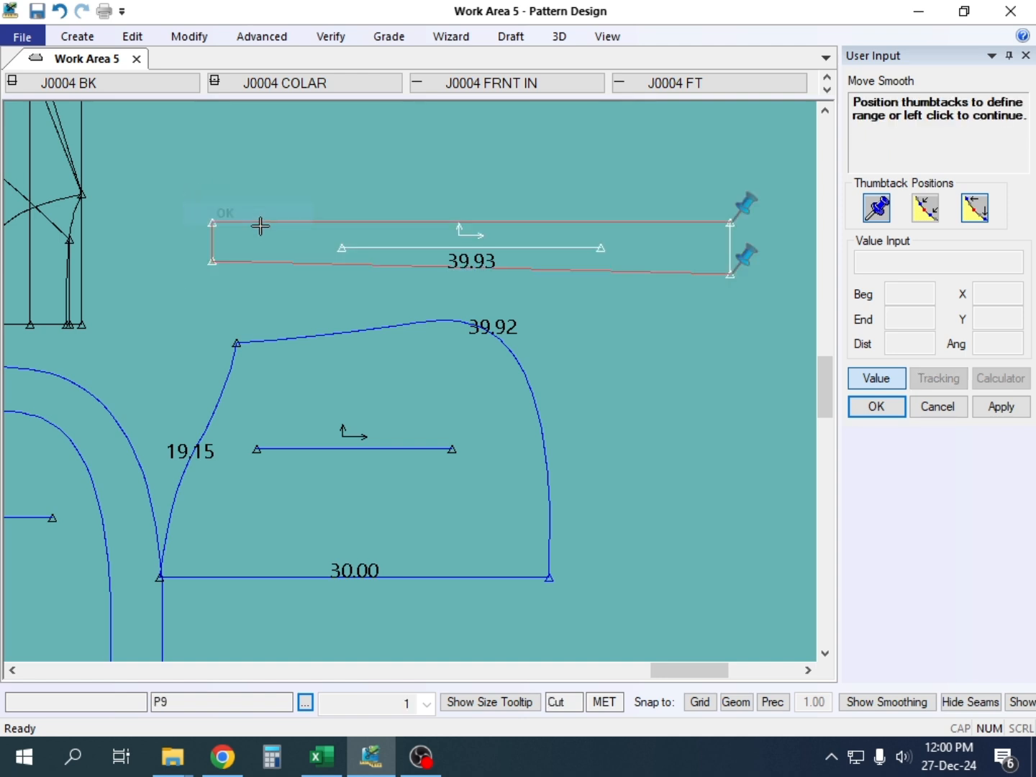
pyautogui.rightClick(266, 174)
pyautogui.click(268, 177)
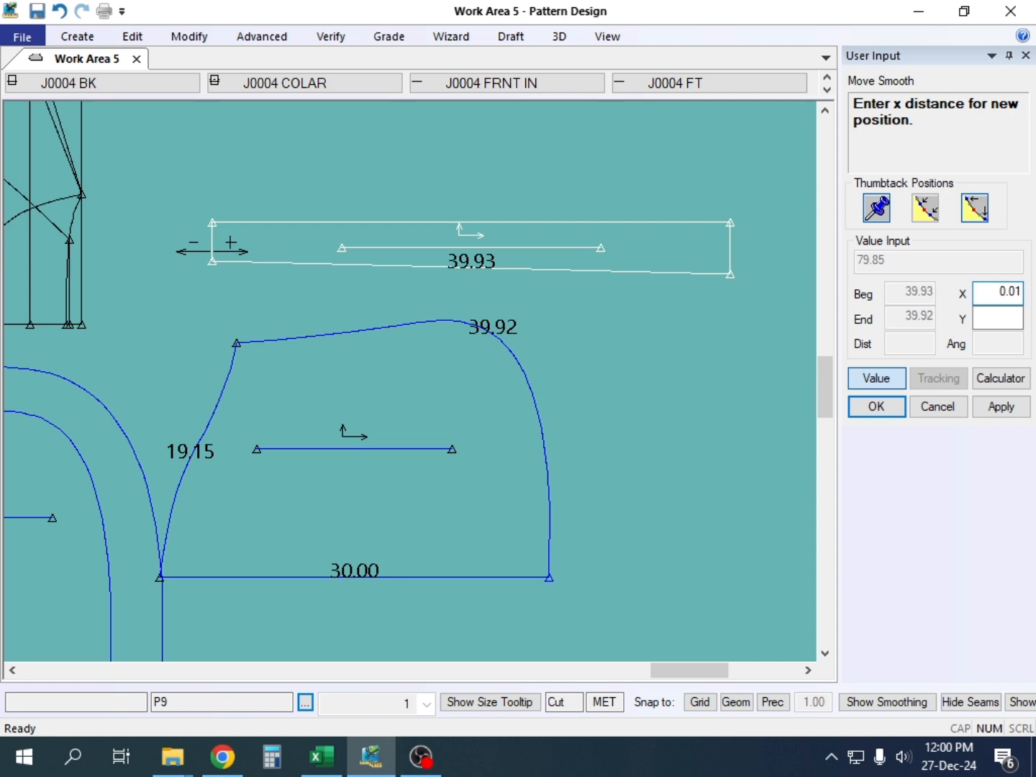
pyautogui.press('Return')
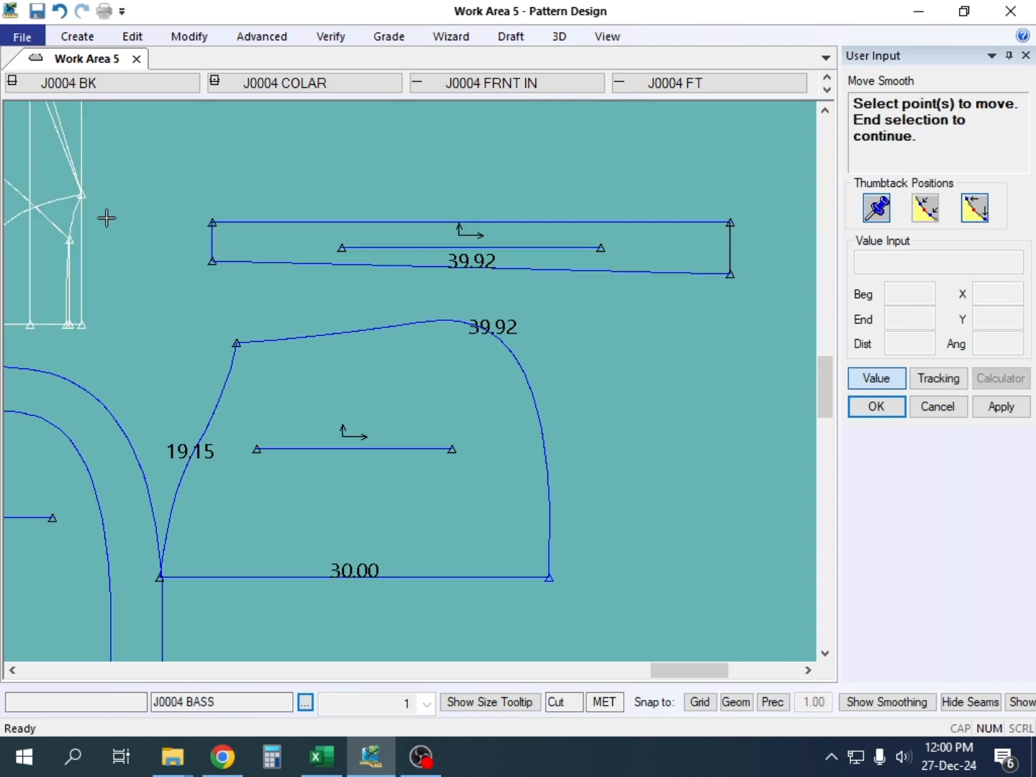
pyautogui.click(460, 224)
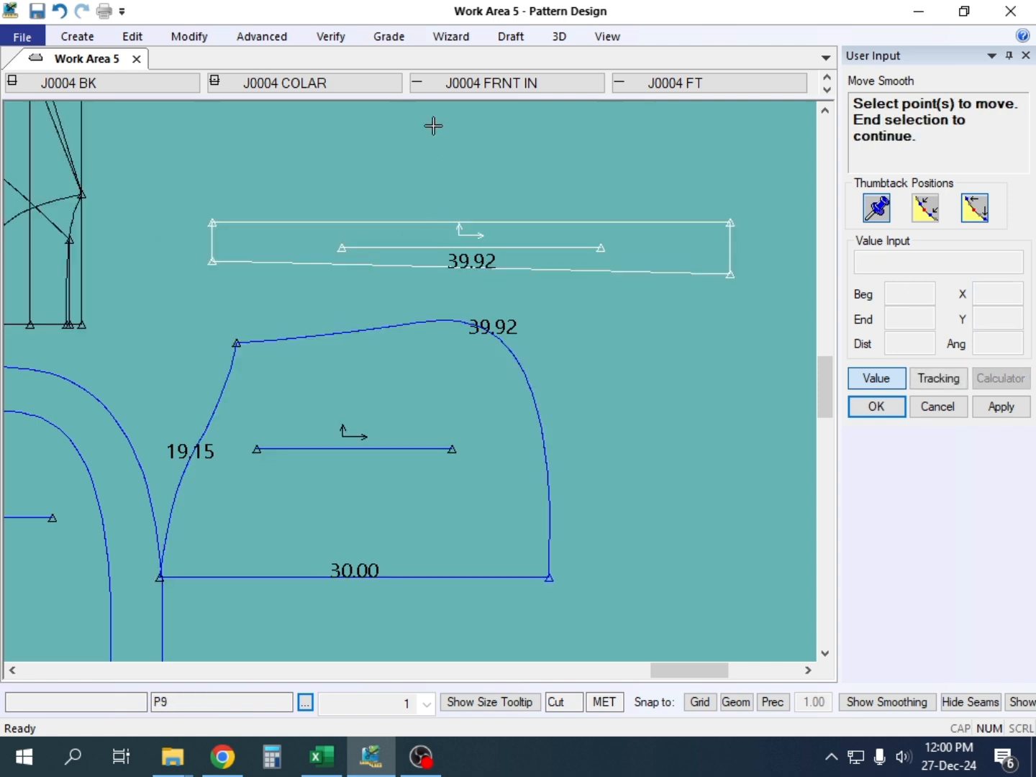
pyautogui.rightClick(433, 126)
pyautogui.click(431, 127)
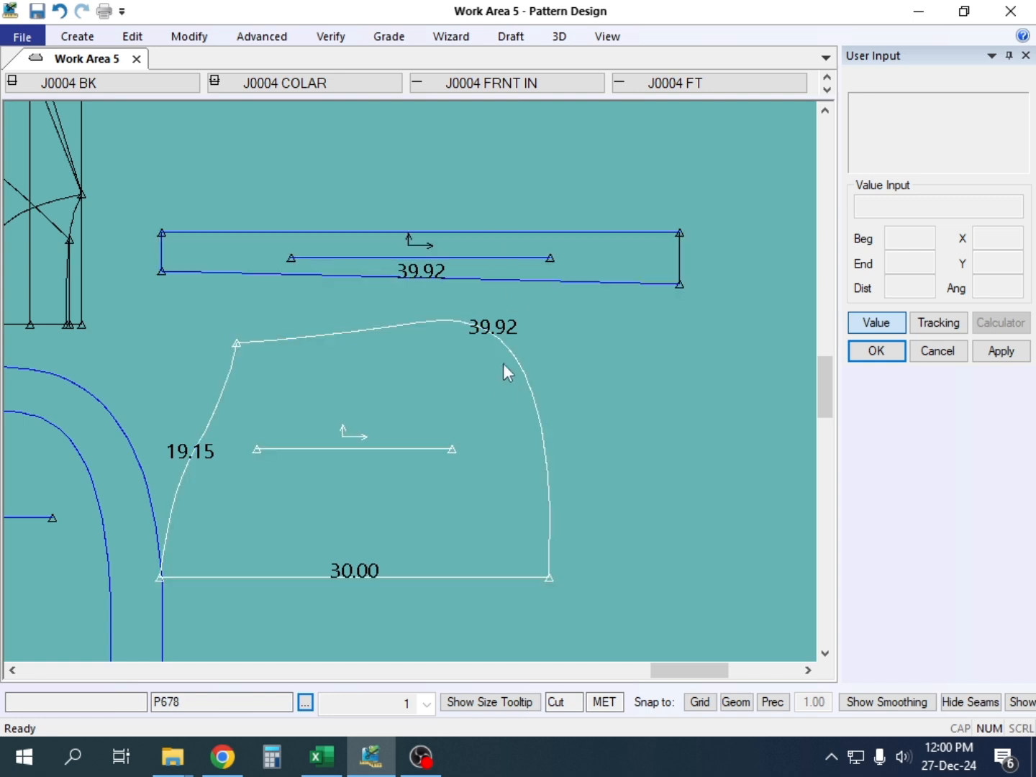
# Step: Measure the line lengths of the strip's two short ends
pyautogui.click(331, 36)
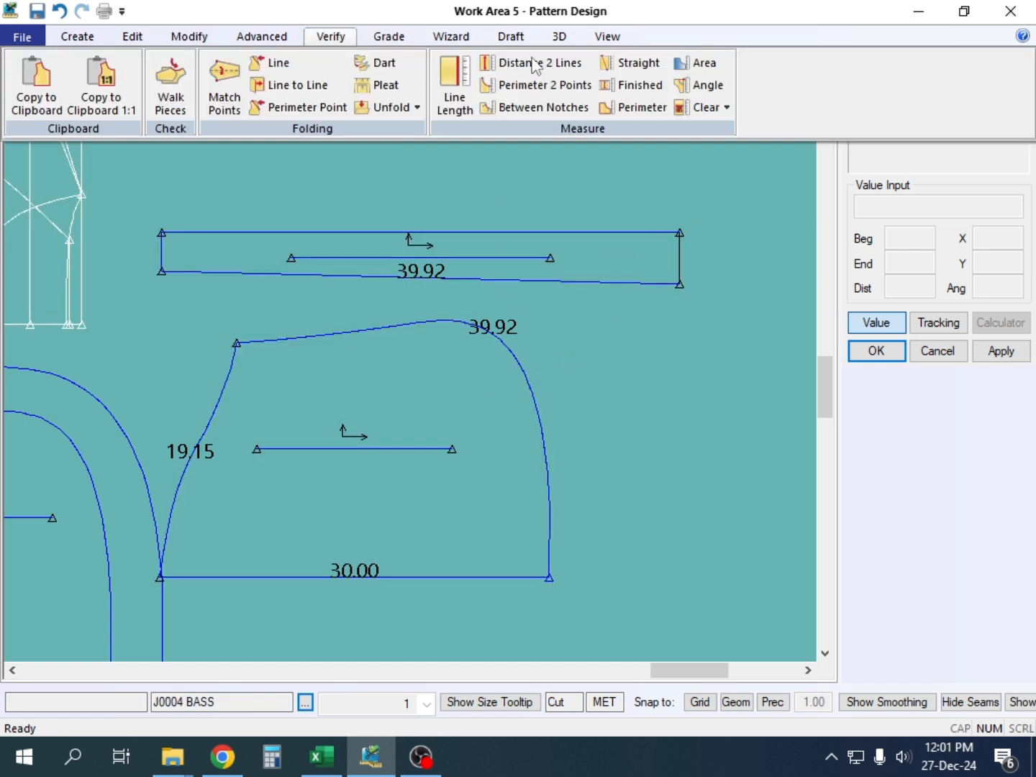
pyautogui.click(456, 92)
pyautogui.click(689, 253)
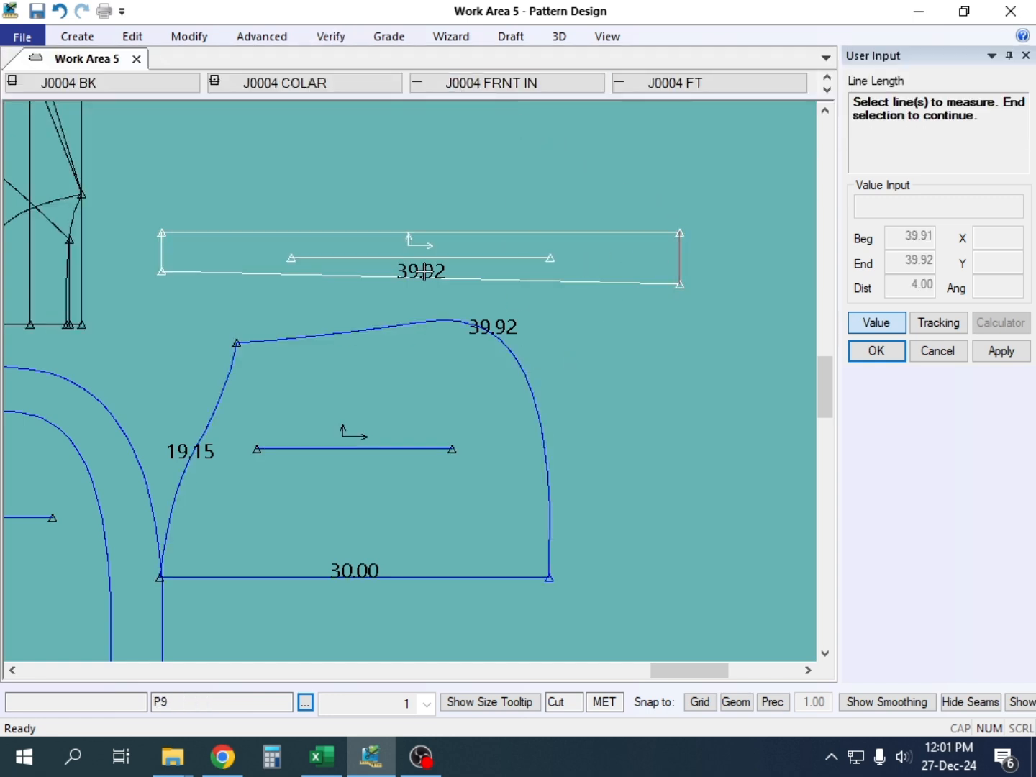
pyautogui.click(151, 258)
pyautogui.rightClick(192, 199)
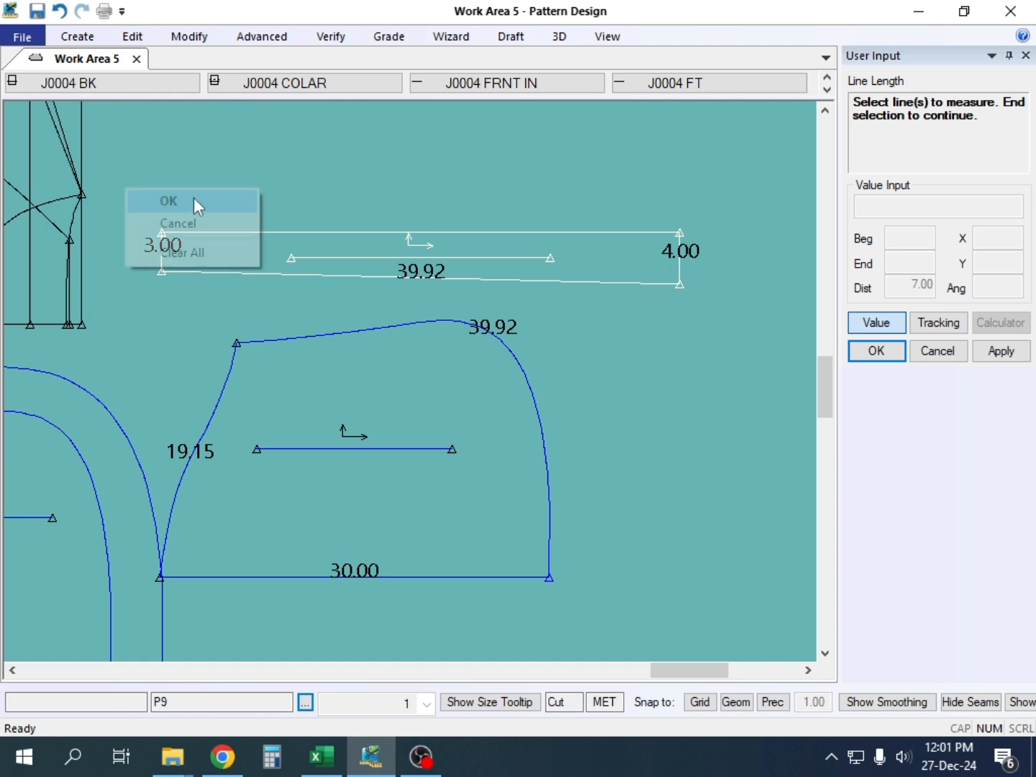
pyautogui.click(193, 199)
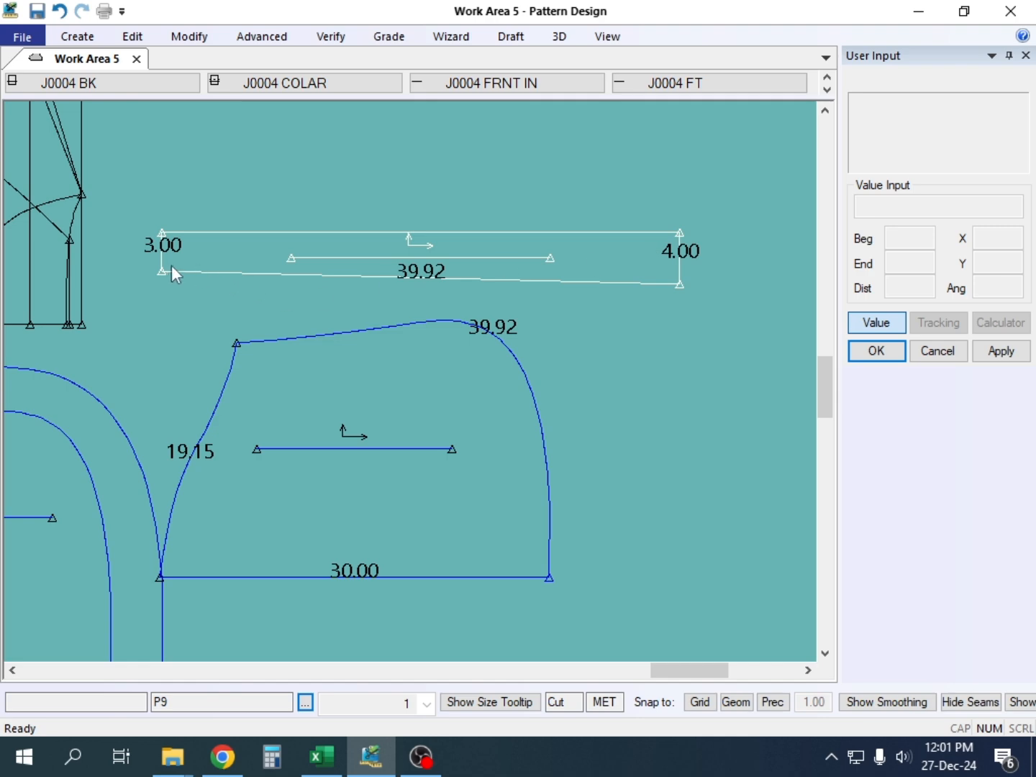
# Step: Switch to Excel and fill the five hood measurement cells E42:E46 with yellow
pyautogui.click(320, 756)
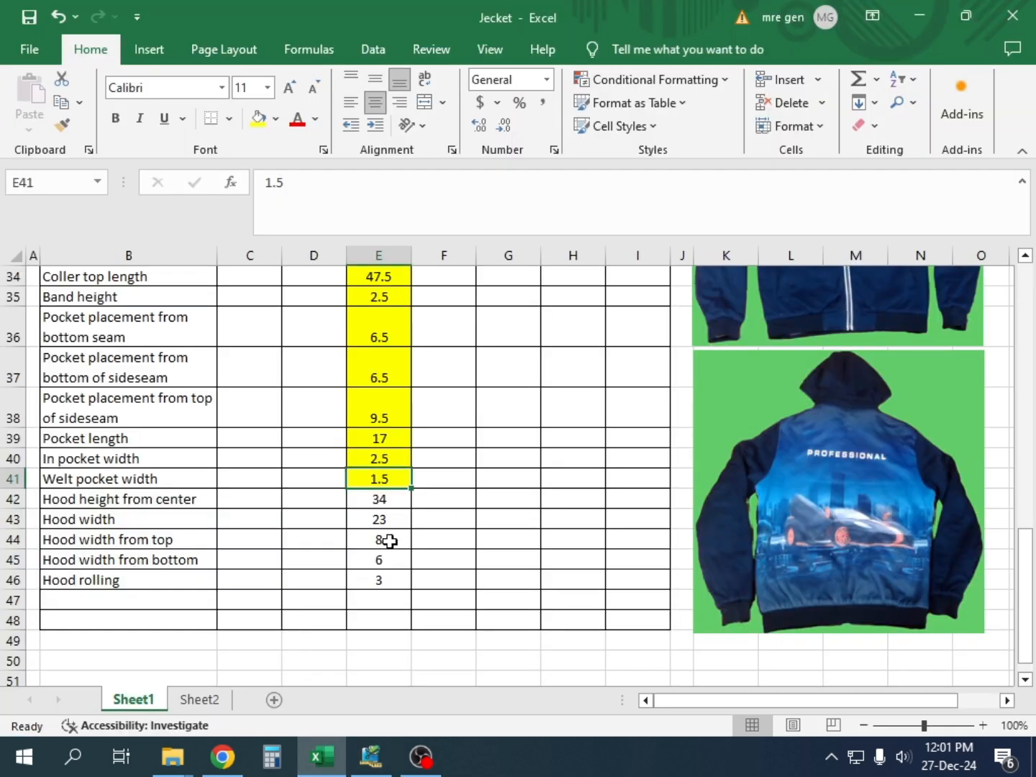
pyautogui.click(386, 501)
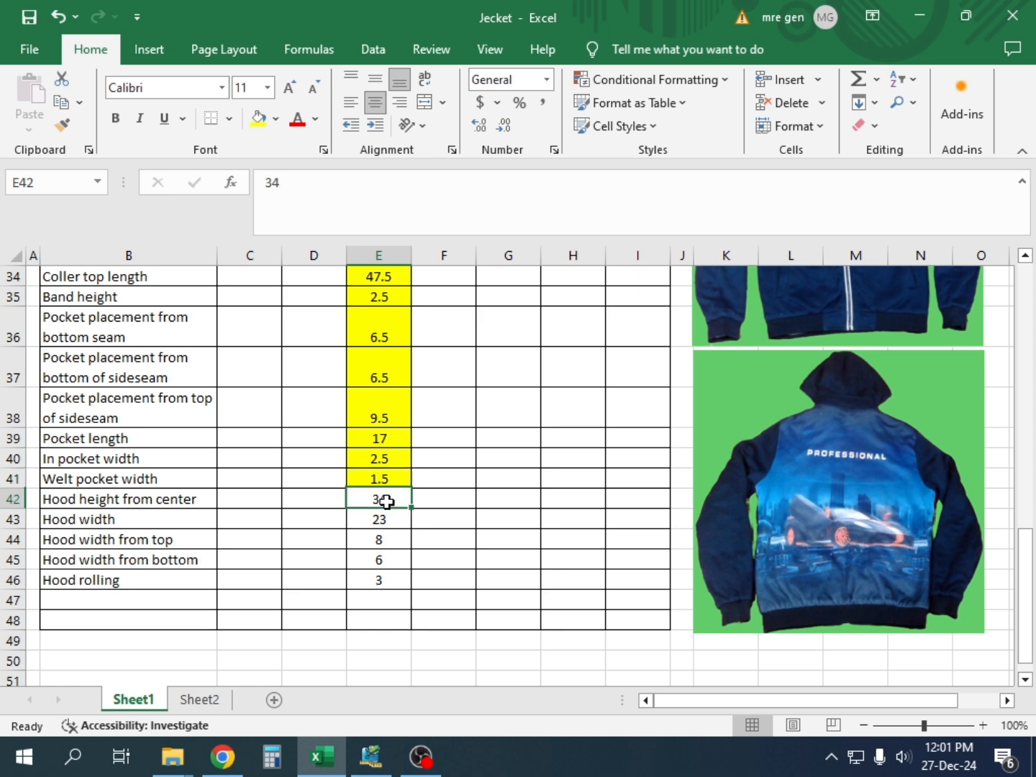
pyautogui.moveTo(386, 502); pyautogui.dragTo(393, 585)
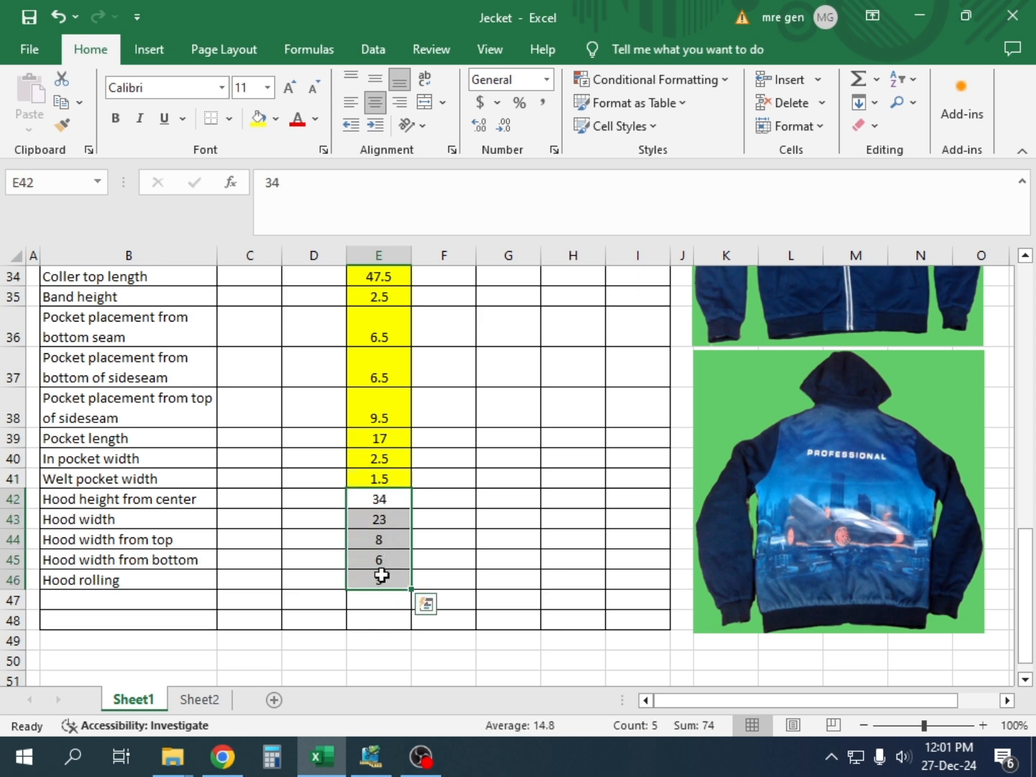
pyautogui.click(259, 119)
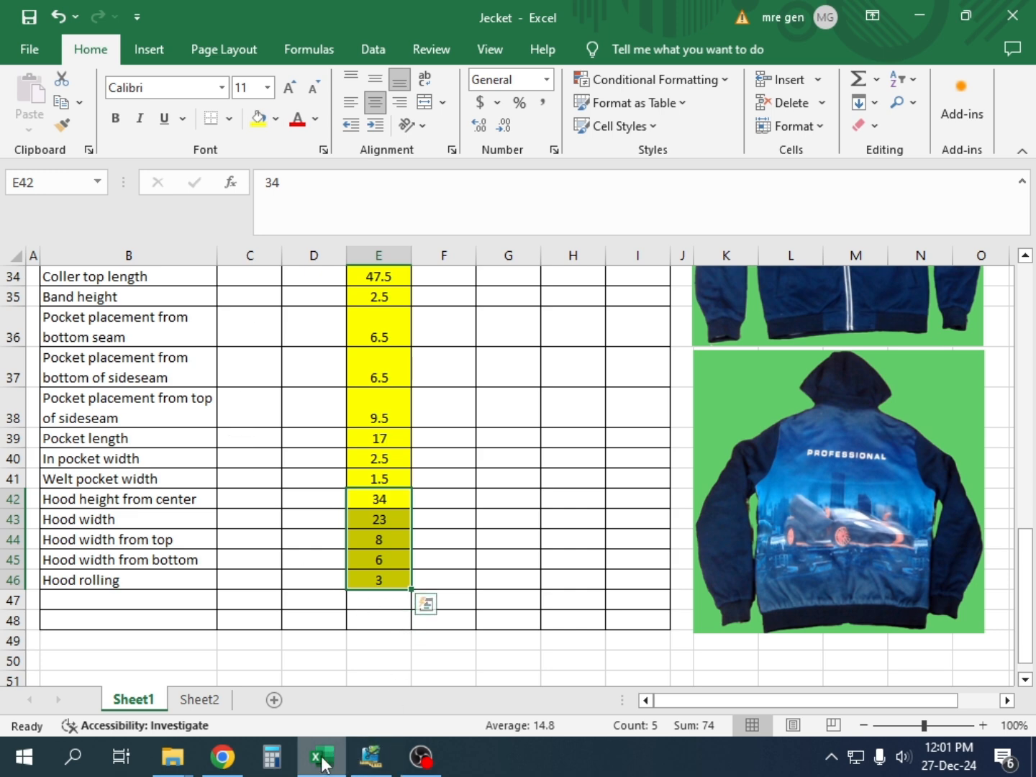
# Step: Return to Pattern Design and mirror the tapered strip about its long straight edge, with Fold after Mirror and no notches
pyautogui.click(385, 764)
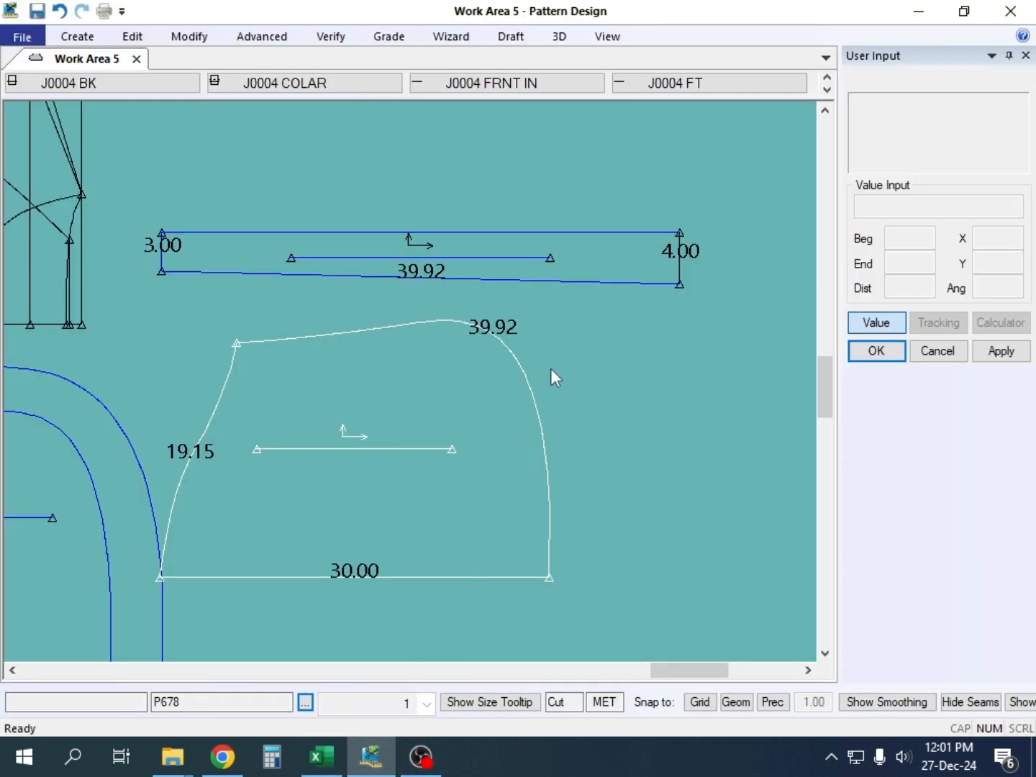
pyautogui.moveTo(578, 247); pyautogui.dragTo(602, 243)
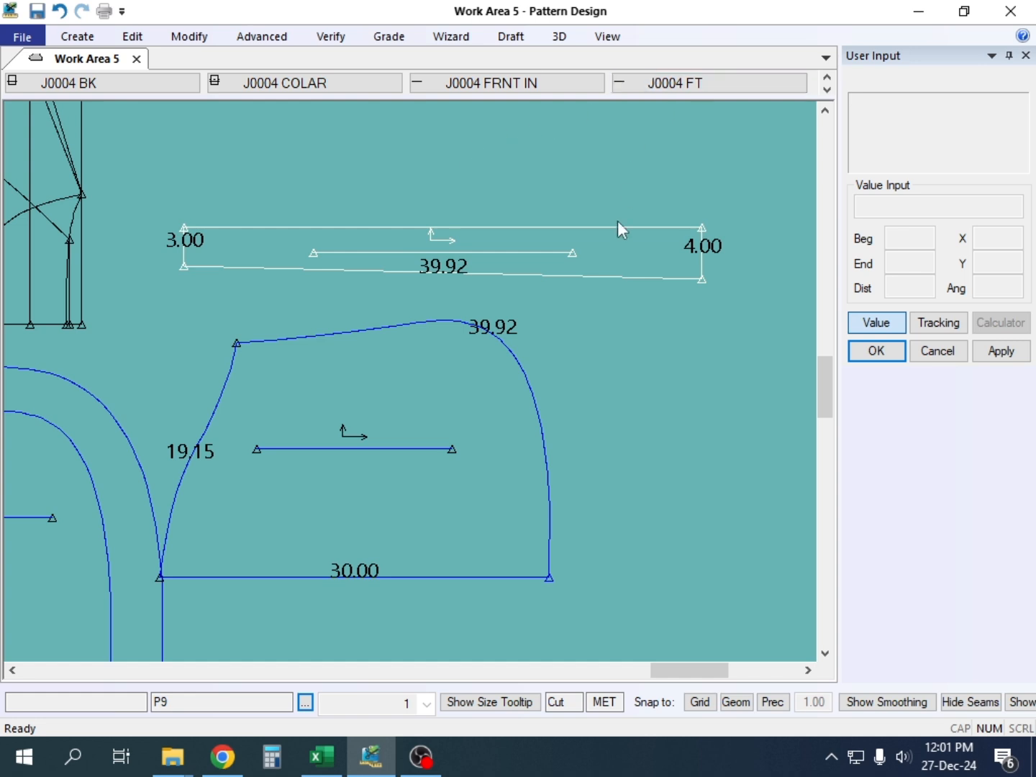
pyautogui.click(337, 37)
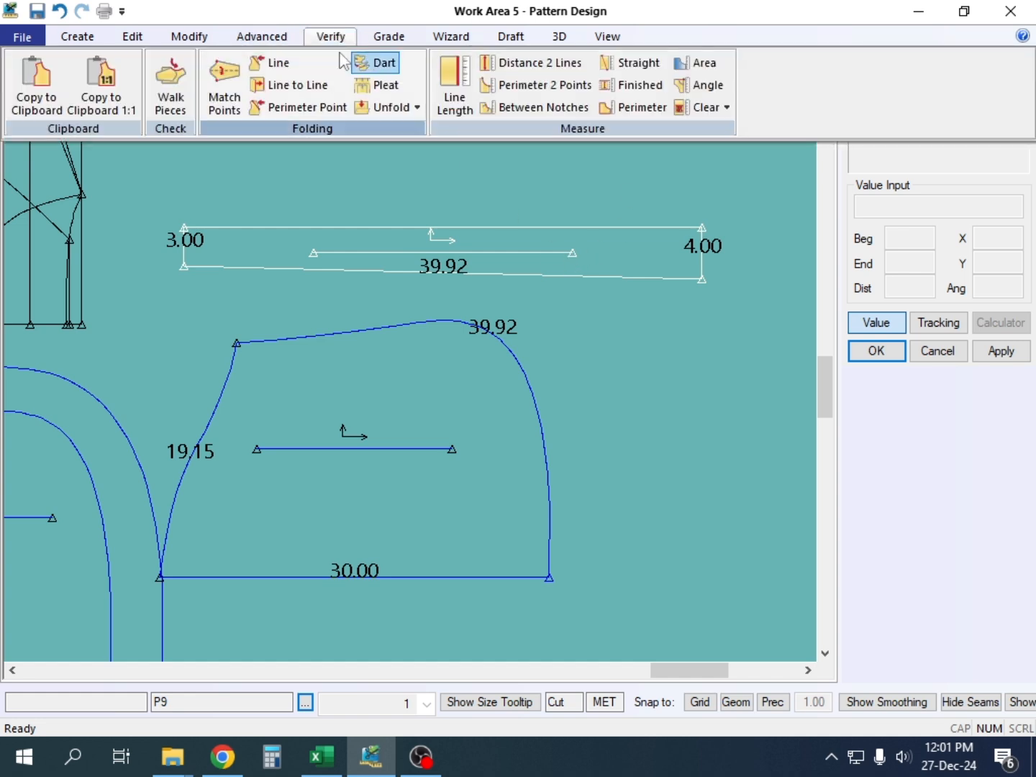
pyautogui.click(238, 39)
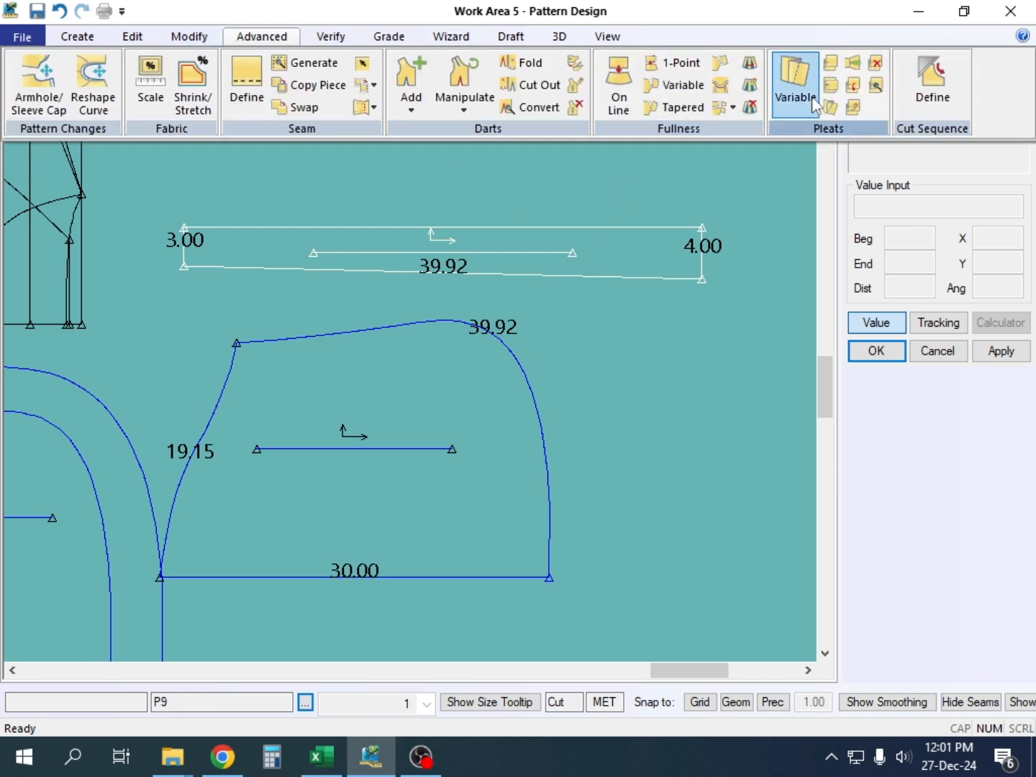
pyautogui.click(198, 37)
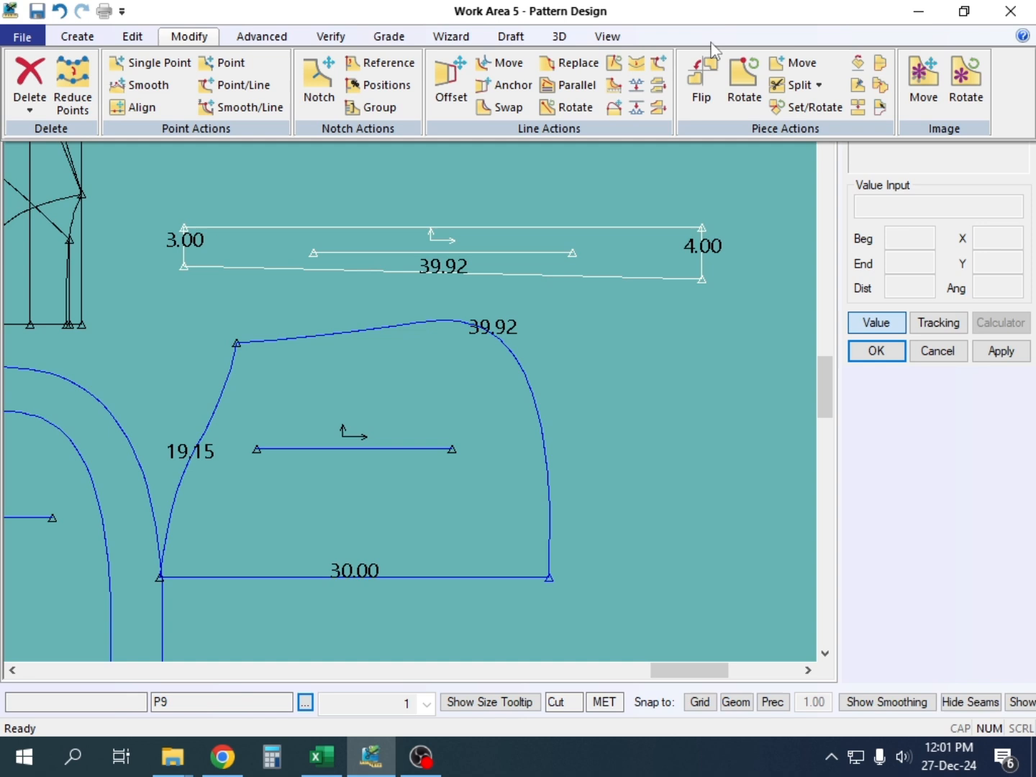
pyautogui.click(878, 84)
pyautogui.click(592, 227)
pyautogui.rightClick(595, 190)
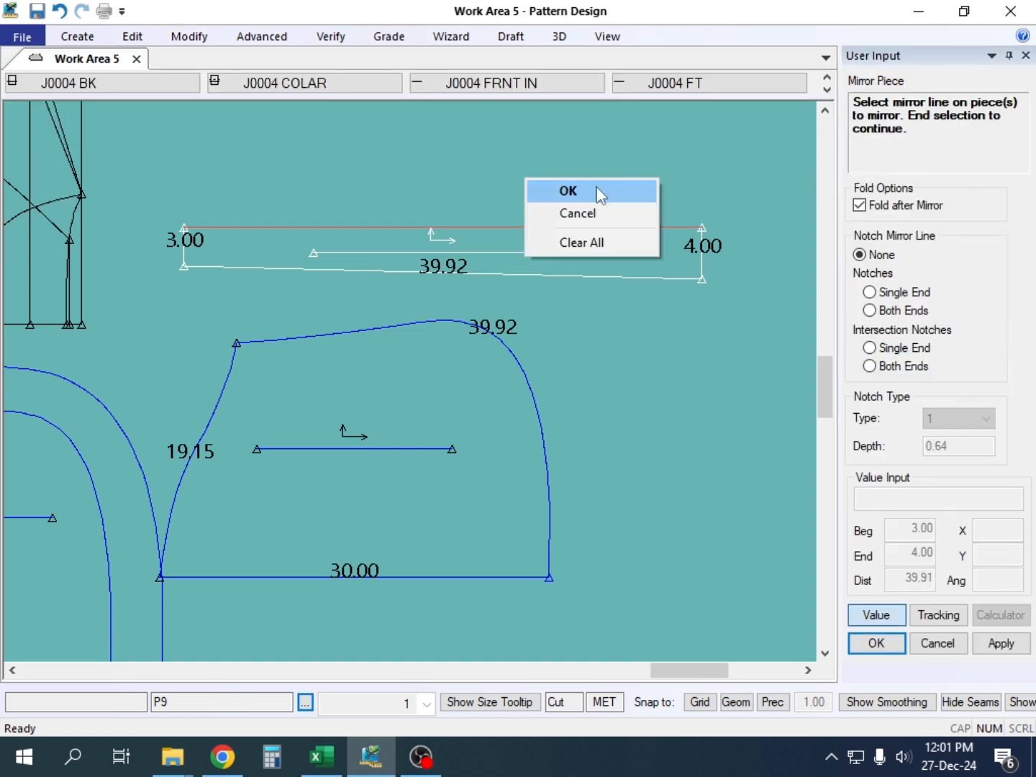
pyautogui.click(596, 189)
pyautogui.rightClick(599, 189)
pyautogui.click(618, 189)
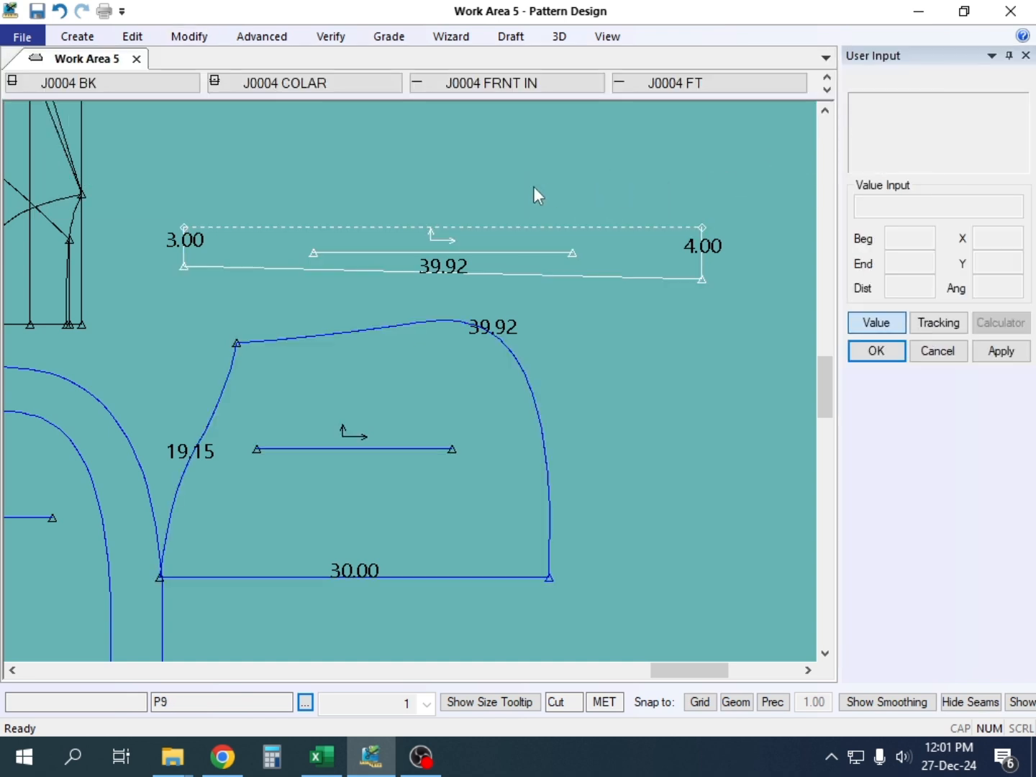
# Step: Move the traced side panel clear of the strip and unfold the mirrored strip to its full width
pyautogui.moveTo(478, 370); pyautogui.dragTo(514, 398)
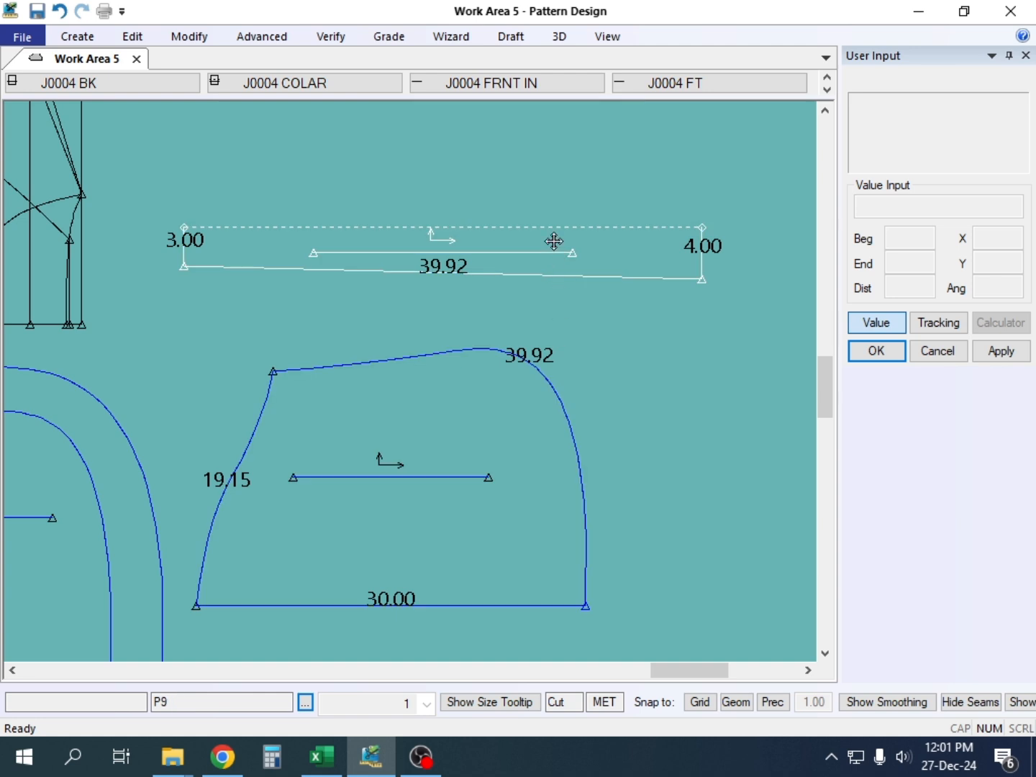
pyautogui.moveTo(554, 243); pyautogui.dragTo(550, 240)
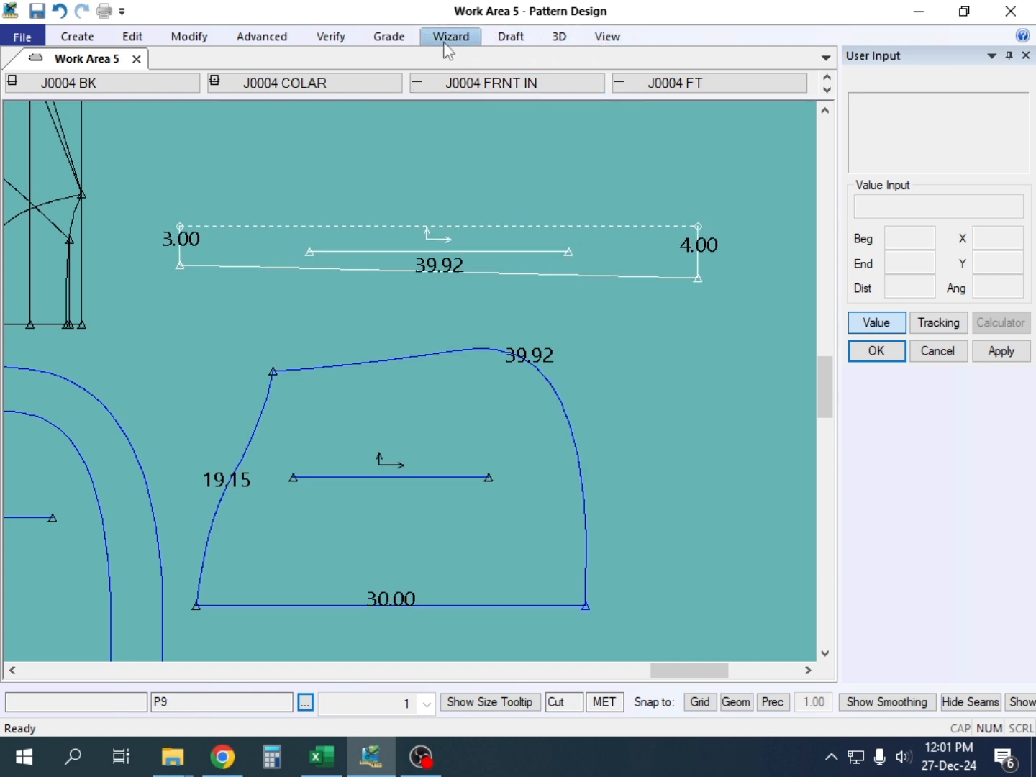
pyautogui.click(608, 41)
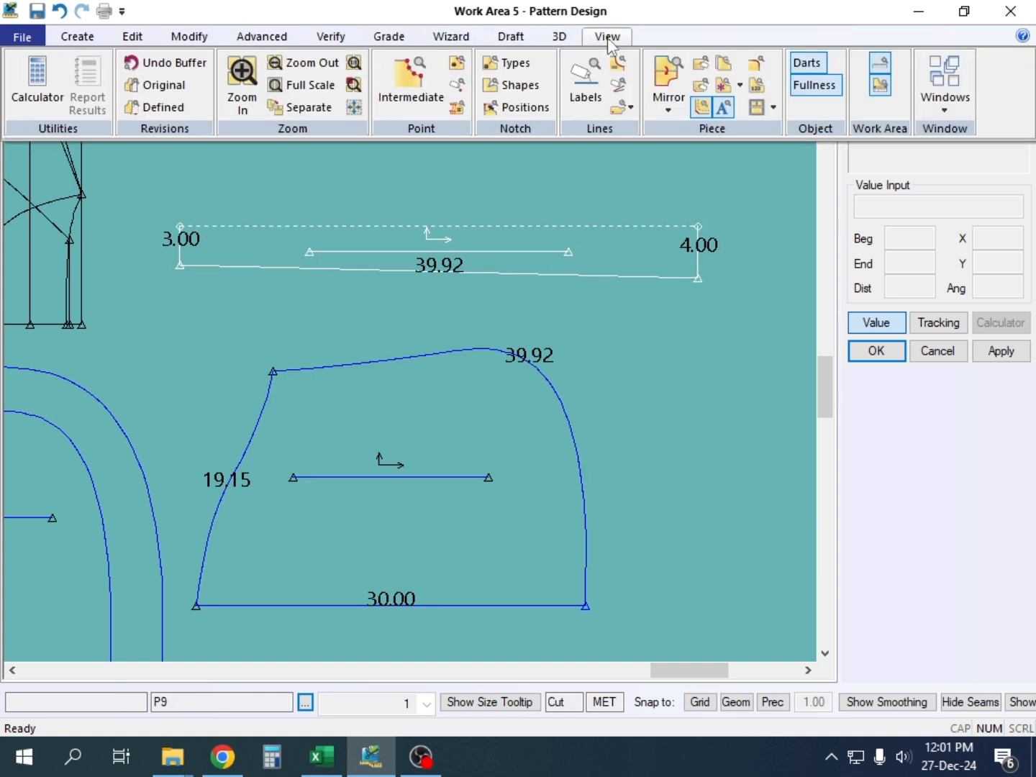
pyautogui.click(670, 112)
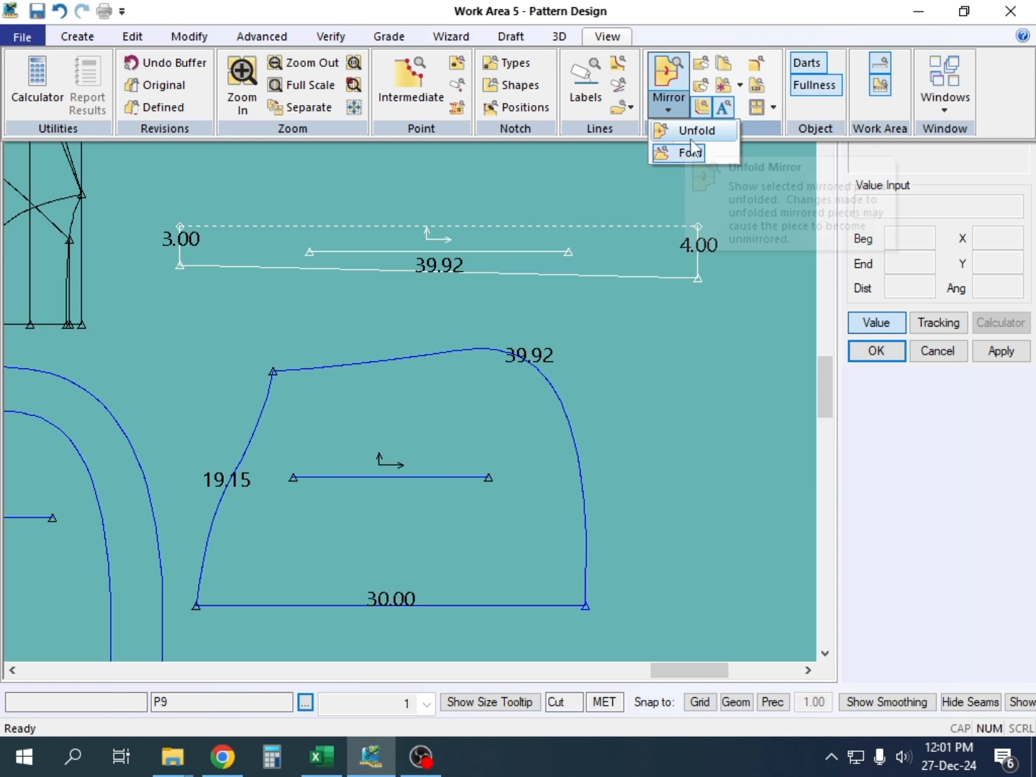
pyautogui.click(692, 132)
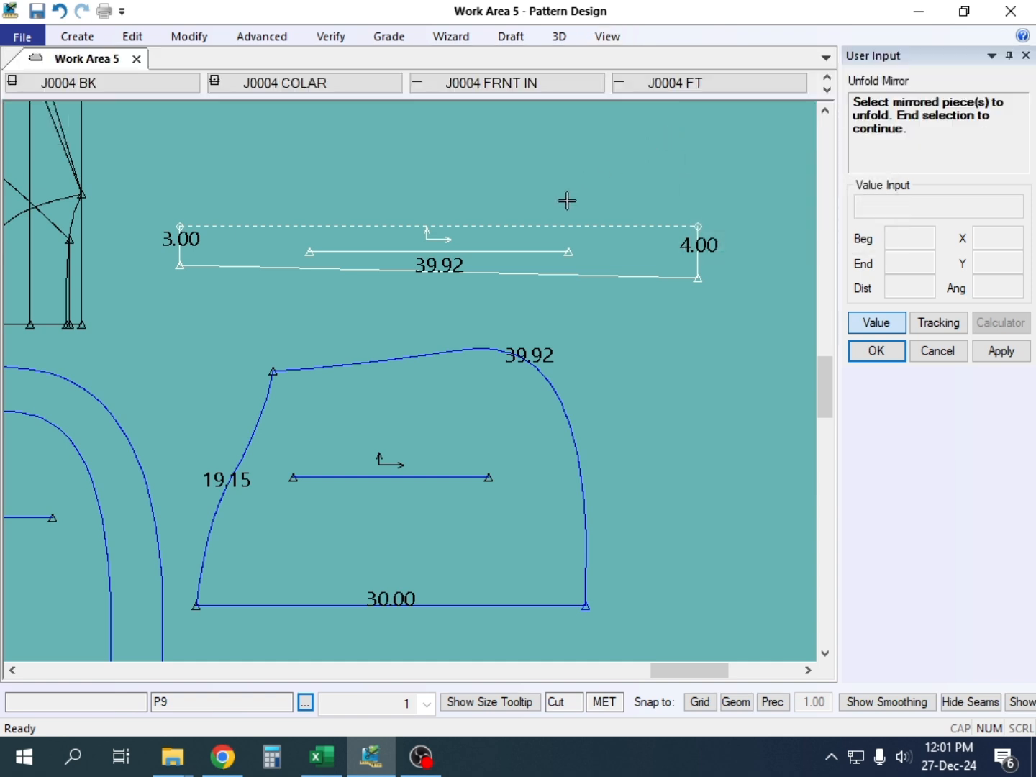
pyautogui.click(605, 235)
pyautogui.rightClick(606, 238)
pyautogui.click(606, 240)
pyautogui.rightClick(582, 191)
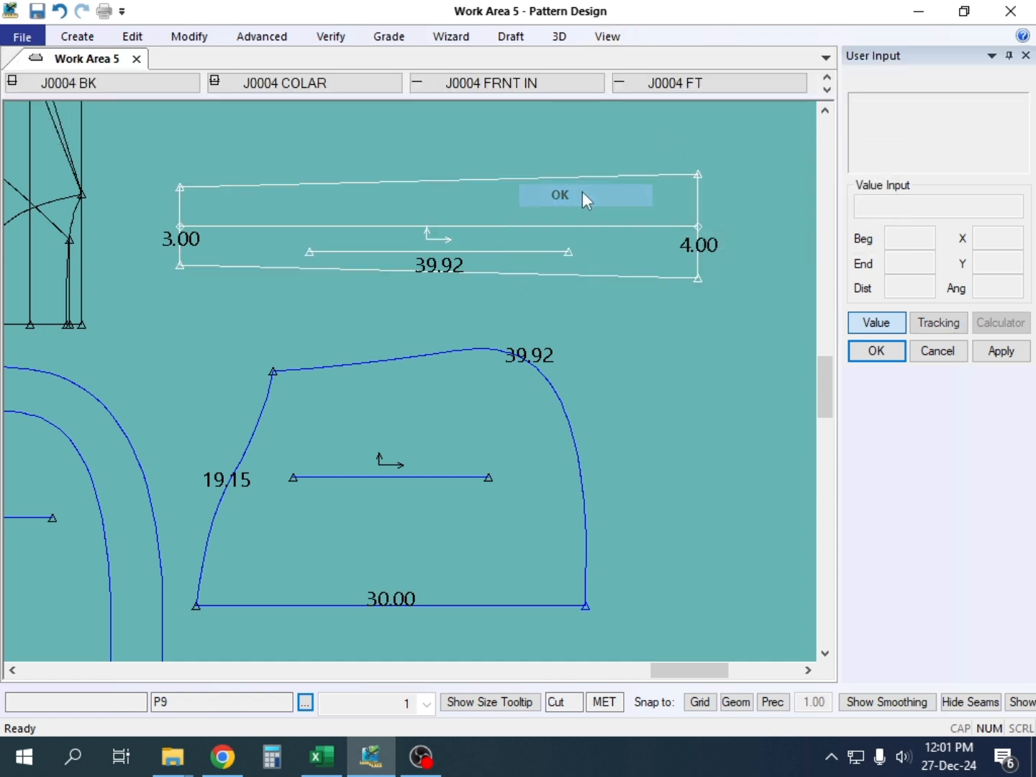
pyautogui.click(581, 191)
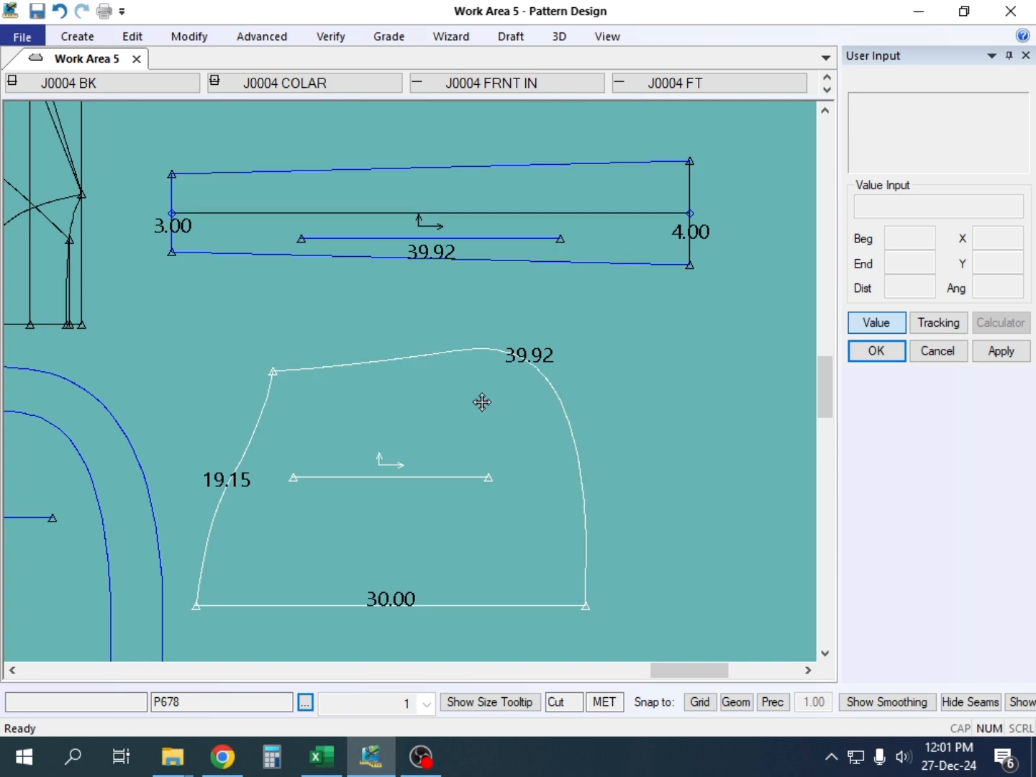
# Step: Reposition the side panel and the unfolded strip so the strip lies just above the panel's curved edge
pyautogui.moveTo(482, 401); pyautogui.dragTo(507, 392)
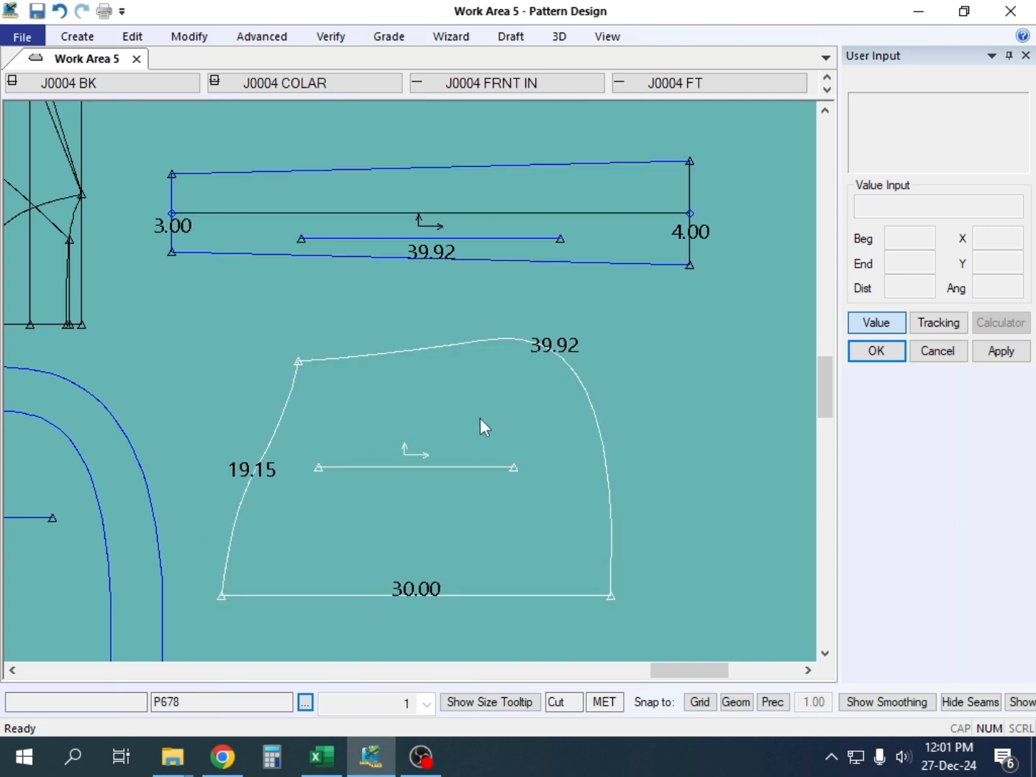
pyautogui.moveTo(534, 202); pyautogui.dragTo(657, 287)
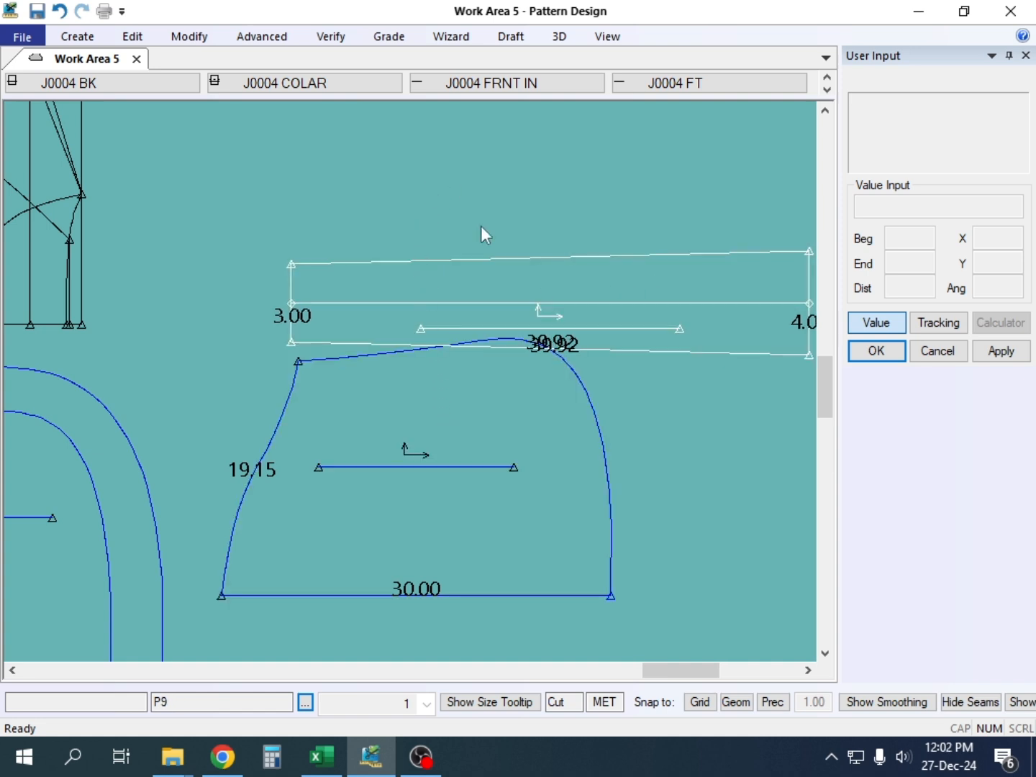
pyautogui.scroll(-4, 477, 229)
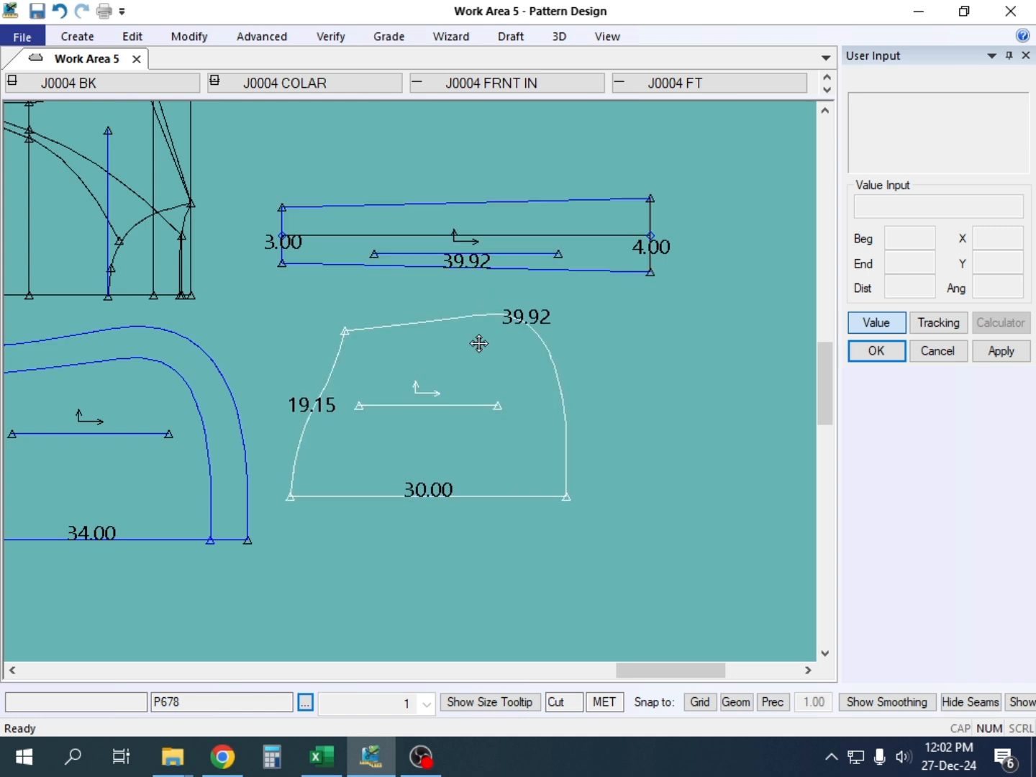
pyautogui.moveTo(478, 343); pyautogui.dragTo(484, 355)
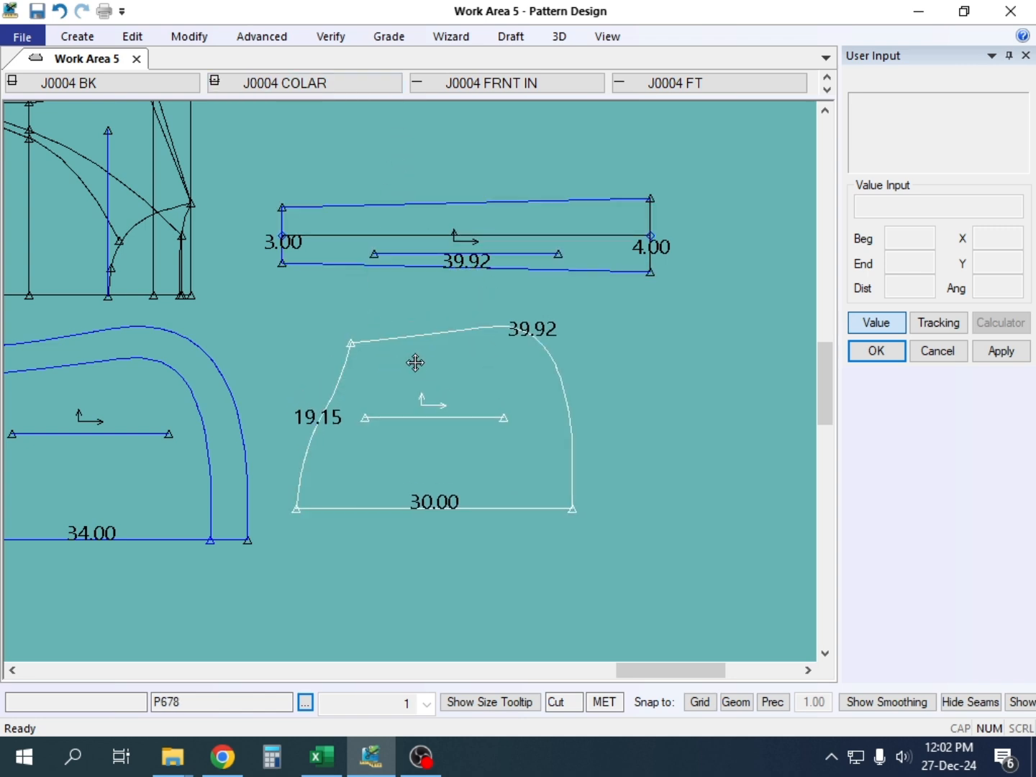
pyautogui.moveTo(415, 362); pyautogui.dragTo(425, 389)
pyautogui.moveTo(427, 245); pyautogui.dragTo(450, 295)
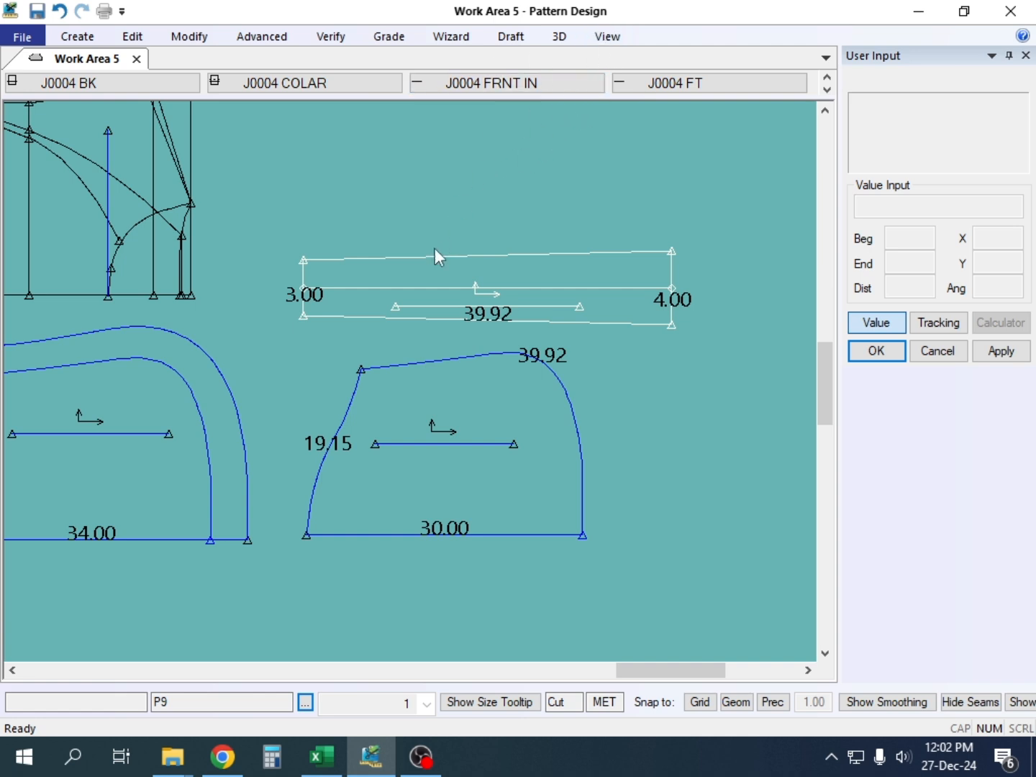
pyautogui.moveTo(435, 249); pyautogui.dragTo(463, 245)
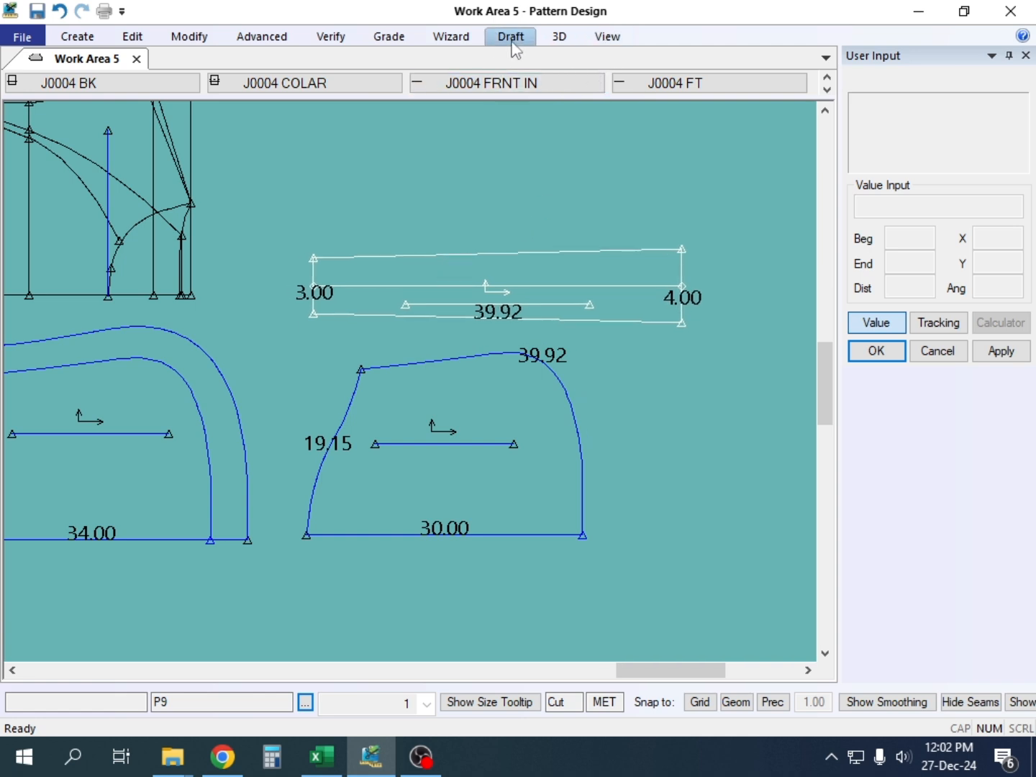
# Step: Fold the mirrored strip back along its mirror line
pyautogui.click(608, 37)
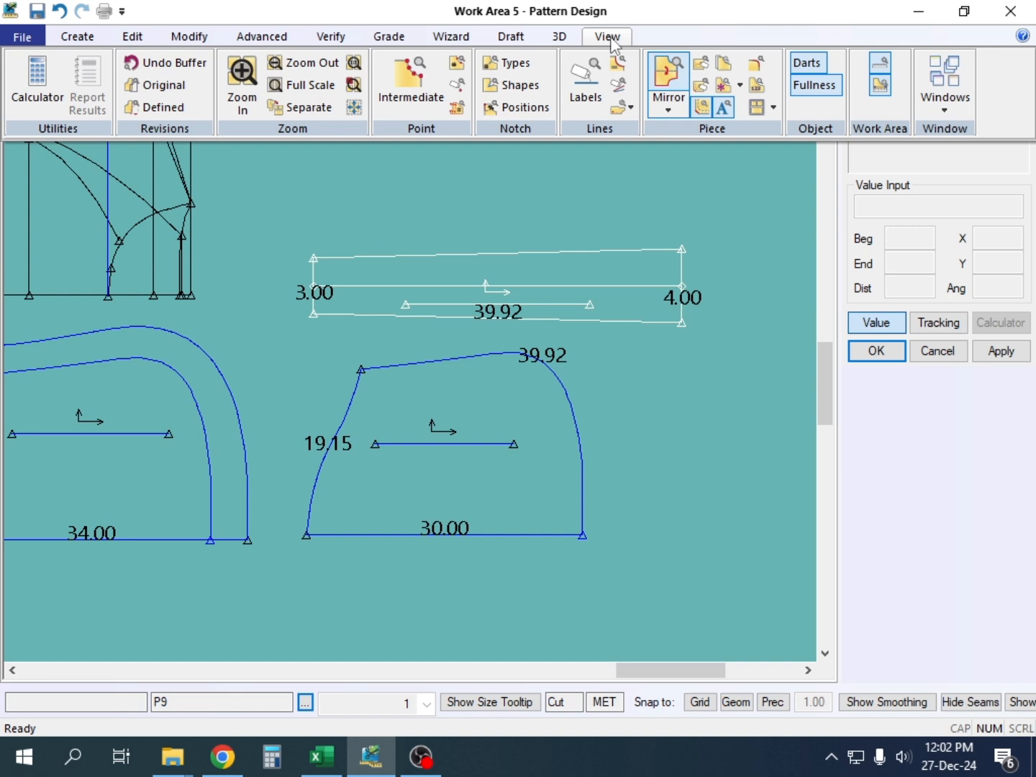
pyautogui.click(669, 110)
pyautogui.click(669, 160)
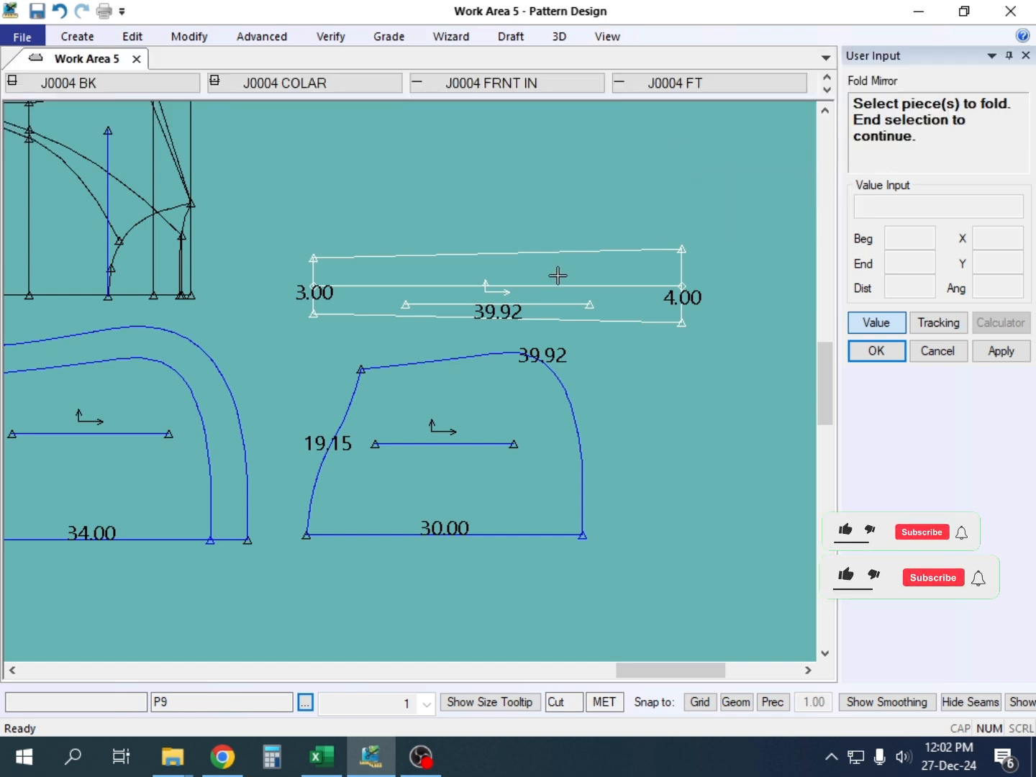
pyautogui.click(573, 272)
pyautogui.rightClick(574, 271)
pyautogui.click(573, 271)
pyautogui.rightClick(552, 243)
pyautogui.click(552, 243)
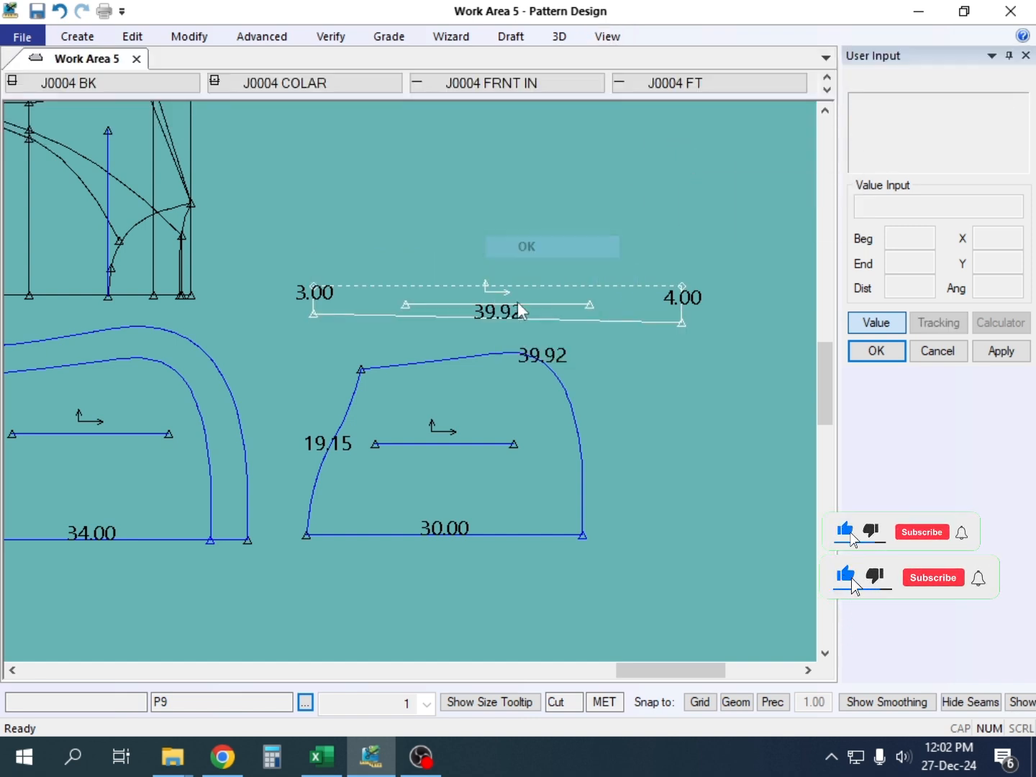
# Step: Clear the measurement labels from the pattern pieces
pyautogui.click(346, 37)
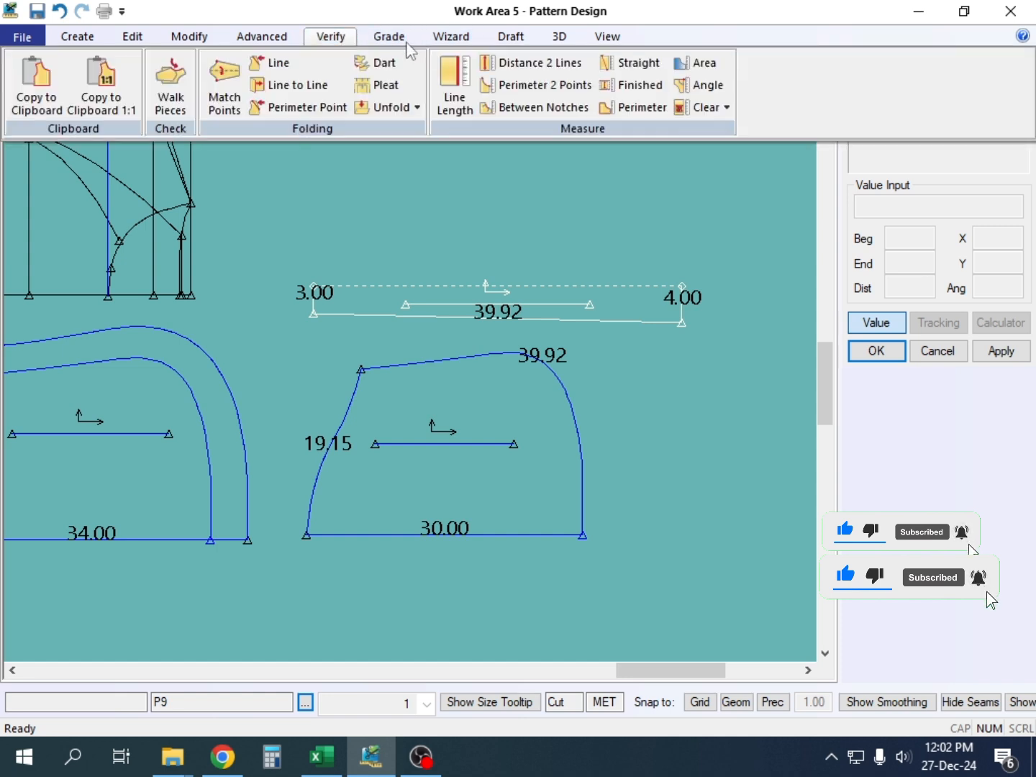
pyautogui.click(688, 107)
pyautogui.scroll(-1, 478, 303)
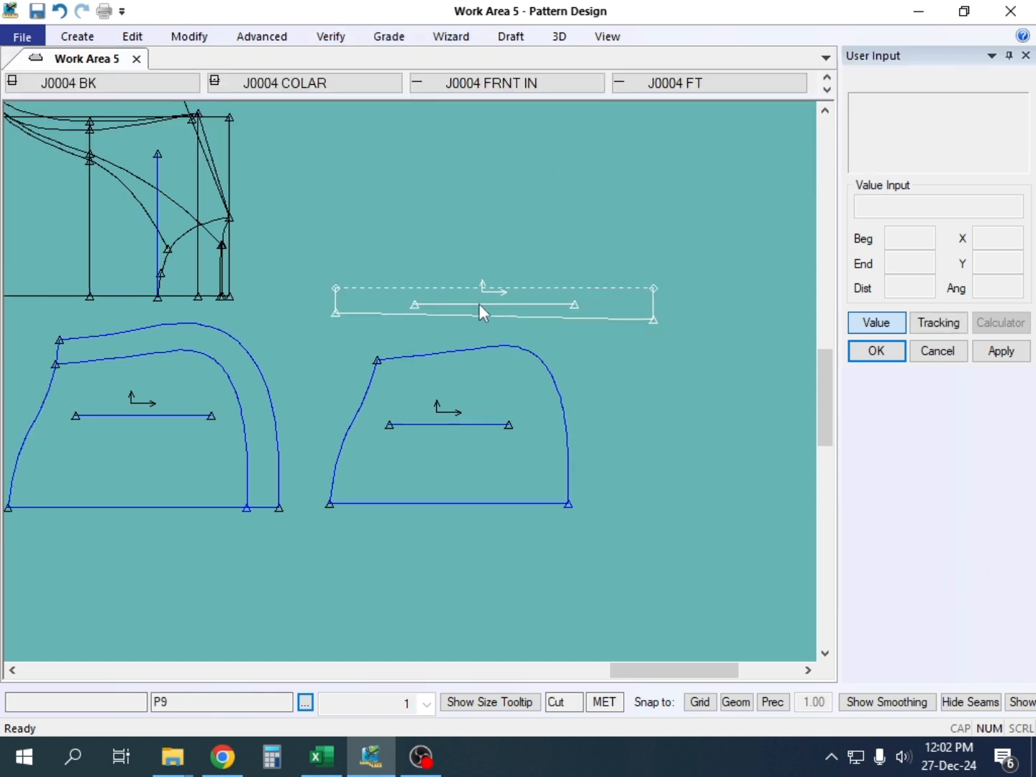
# Step: Reposition the folded strip above the side panel and shift the original hood piece away from them
pyautogui.moveTo(502, 405); pyautogui.dragTo(520, 417)
pyautogui.moveTo(644, 307); pyautogui.dragTo(664, 341)
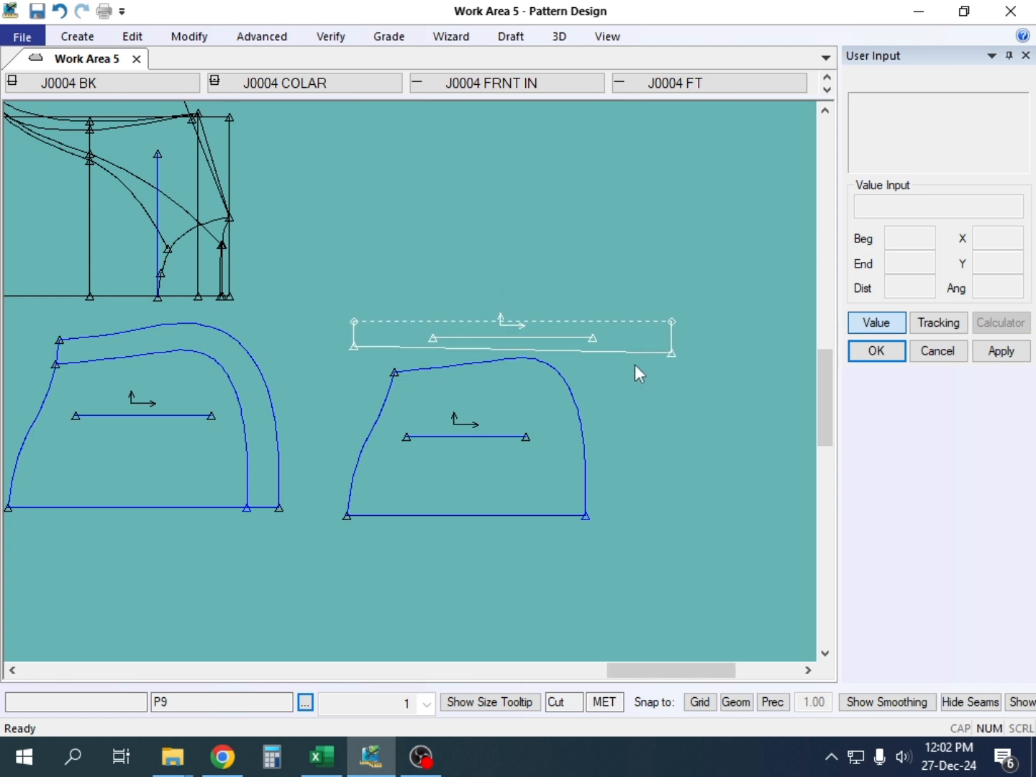
pyautogui.moveTo(517, 448); pyautogui.dragTo(510, 460)
pyautogui.moveTo(573, 333); pyautogui.dragTo(574, 310)
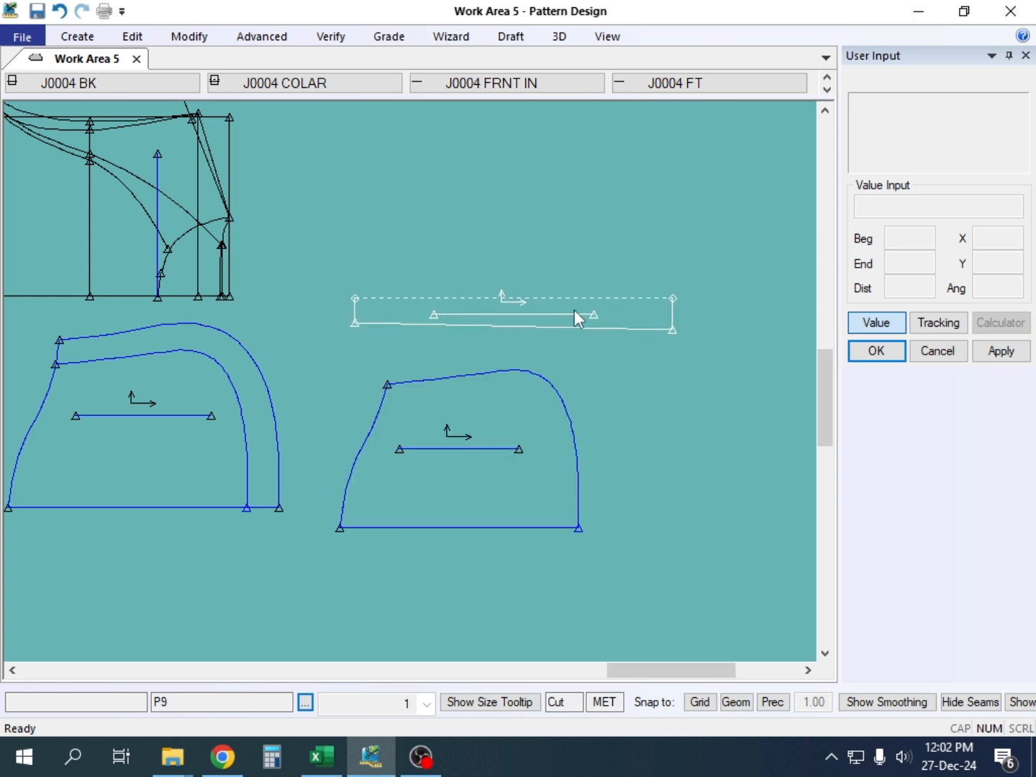
pyautogui.moveTo(530, 396); pyautogui.dragTo(559, 375)
pyautogui.moveTo(210, 426); pyautogui.dragTo(189, 437)
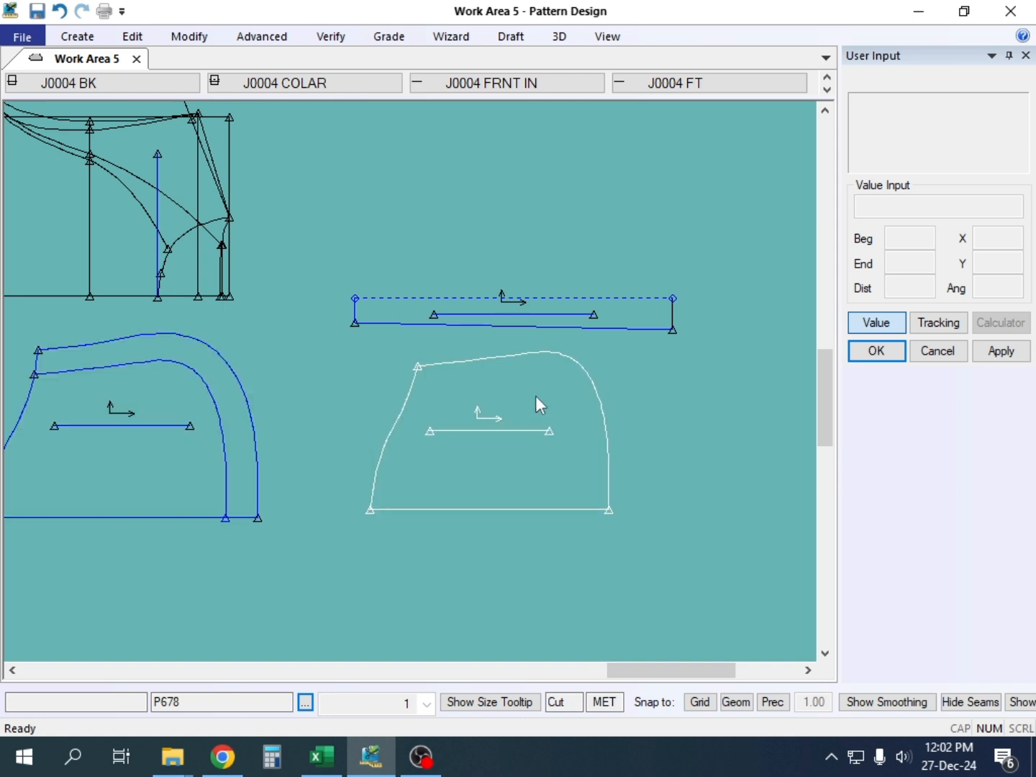
# Step: Set up Walk Pieces with the side panel's curved edge as stationary, starting at its lower corner, and the strip's slanted edge as walking line
pyautogui.press('w')
pyautogui.click(605, 495)
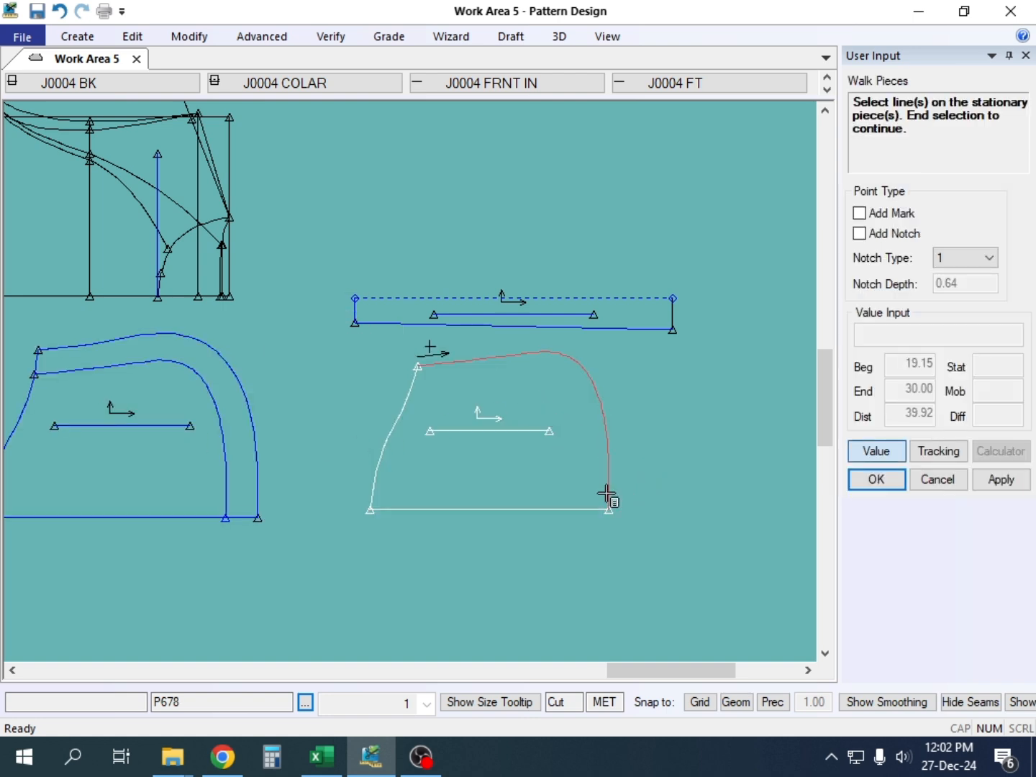
pyautogui.rightClick(724, 448)
pyautogui.click(728, 440)
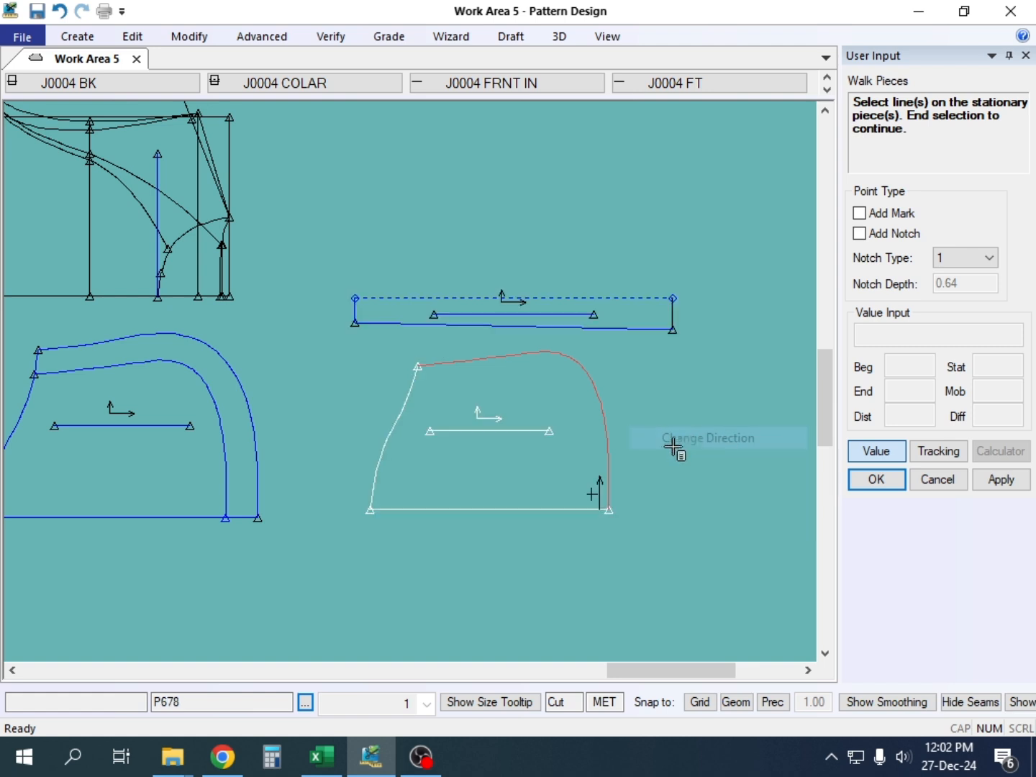
pyautogui.rightClick(693, 419)
pyautogui.click(696, 405)
pyautogui.click(659, 340)
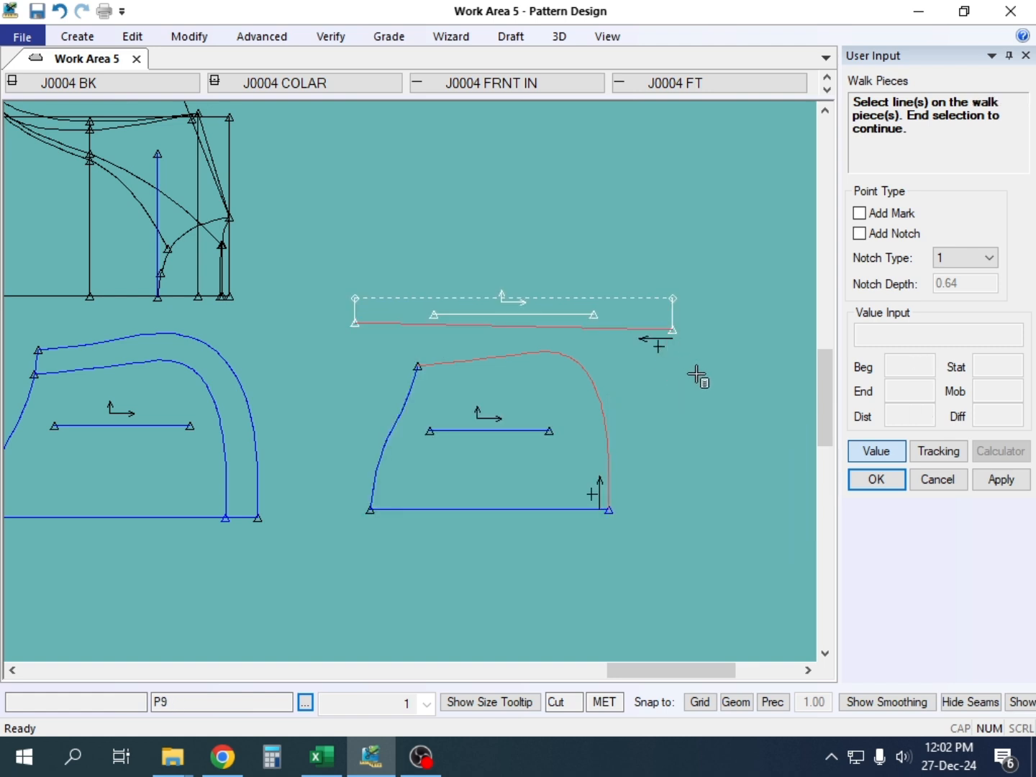
pyautogui.rightClick(742, 367)
pyautogui.click(743, 372)
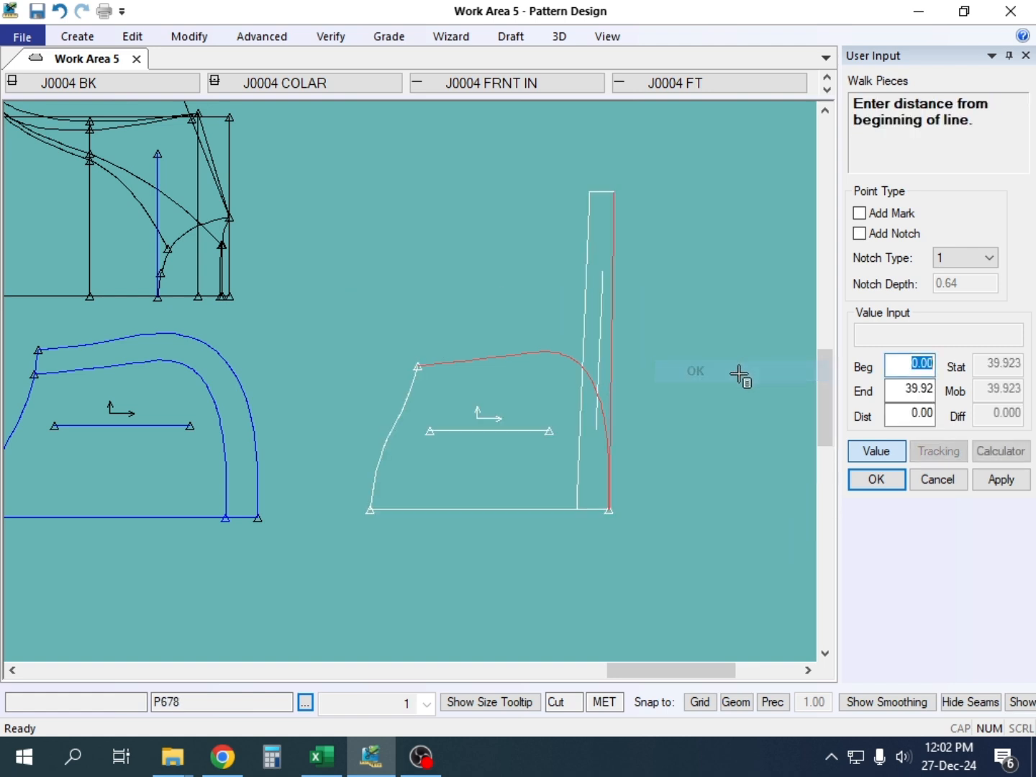
# Step: Flip the walking strip to the outside of the side panel and walk it along the whole curve to compare the seam lengths
pyautogui.rightClick(646, 420)
pyautogui.click(687, 564)
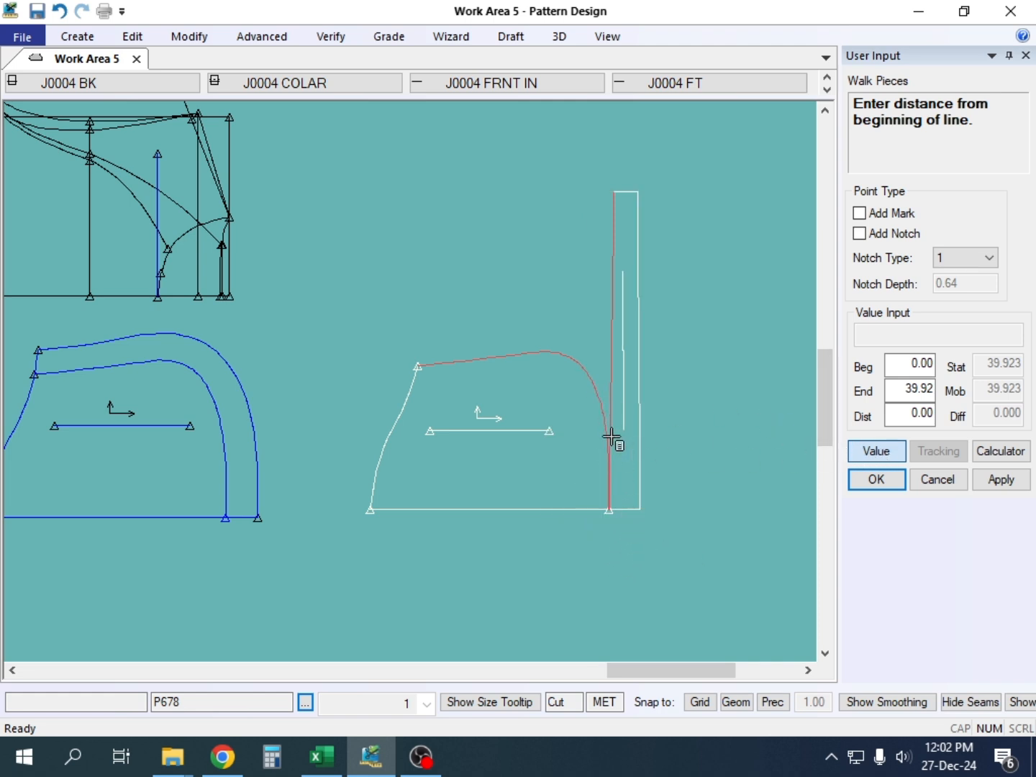
pyautogui.click(875, 451)
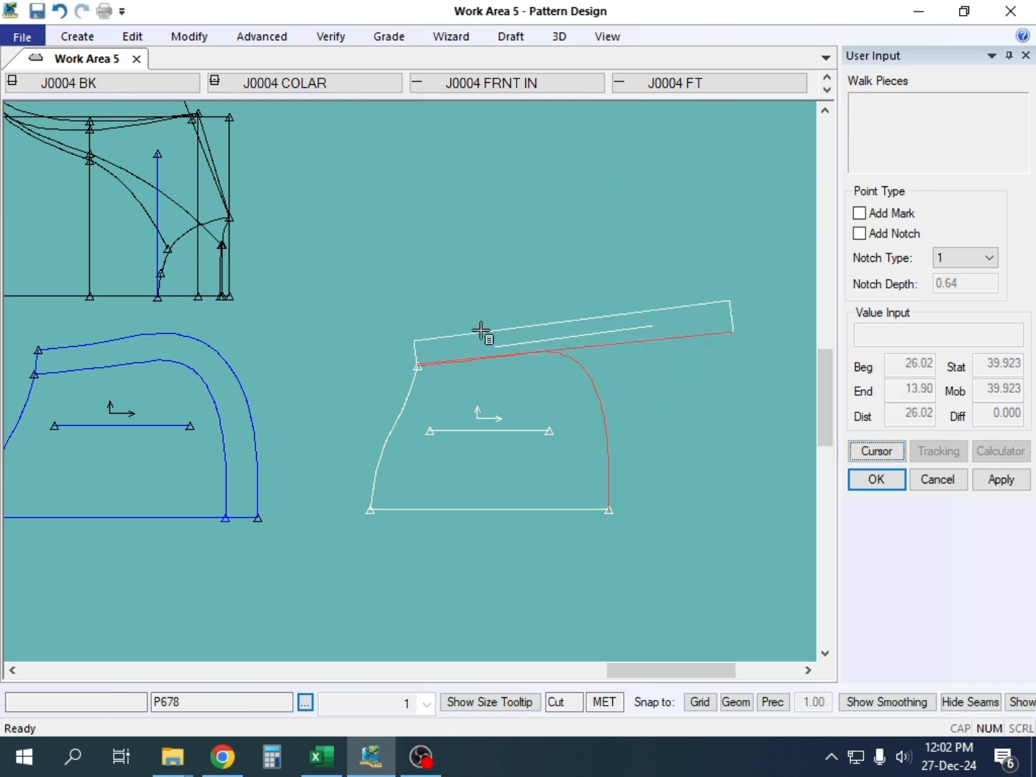
pyautogui.scroll(2, 418, 368)
pyautogui.scroll(3, 417, 374)
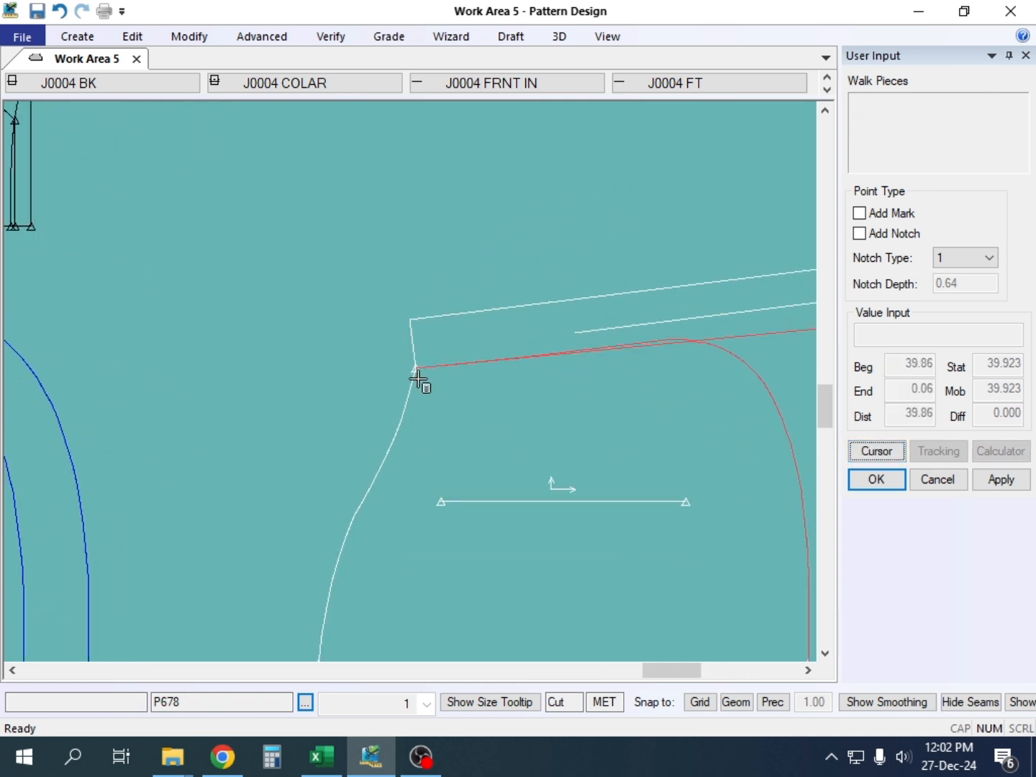
pyautogui.scroll(-4, 414, 377)
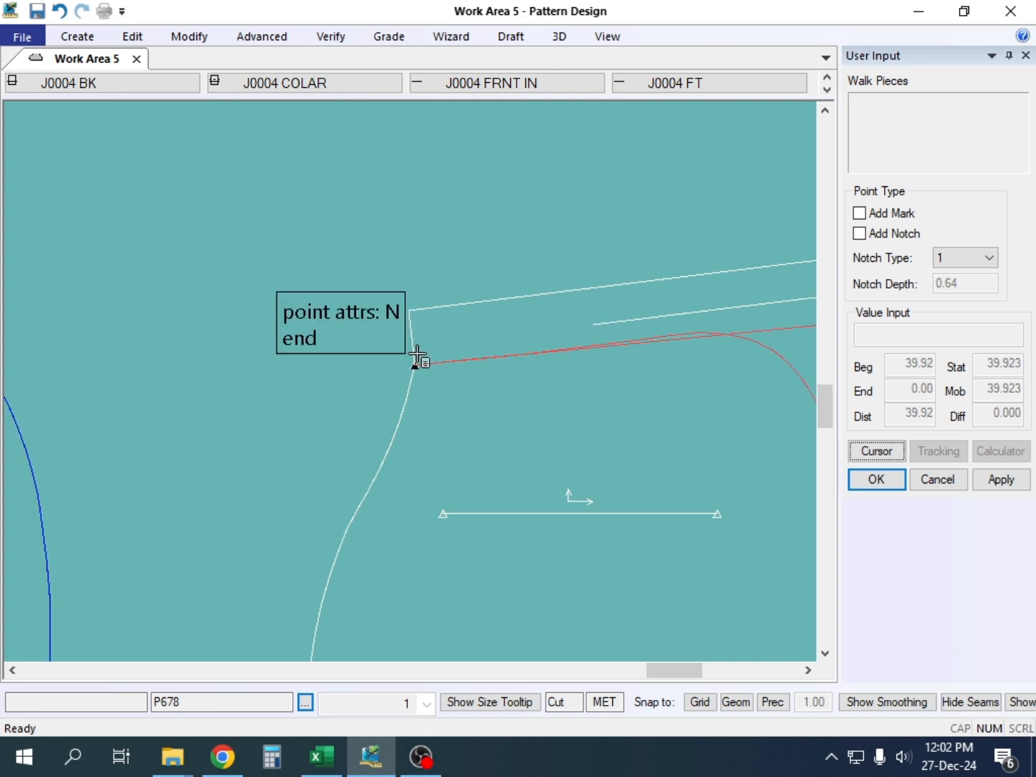
pyautogui.scroll(1, 429, 344)
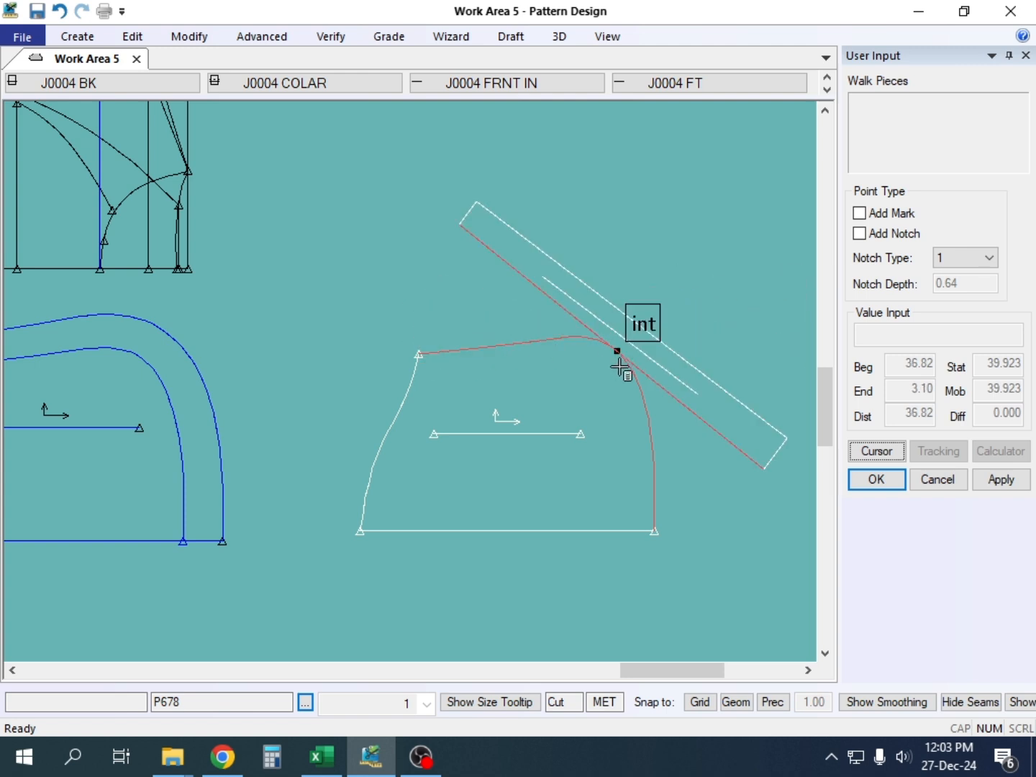
pyautogui.rightClick(602, 248)
pyautogui.click(592, 272)
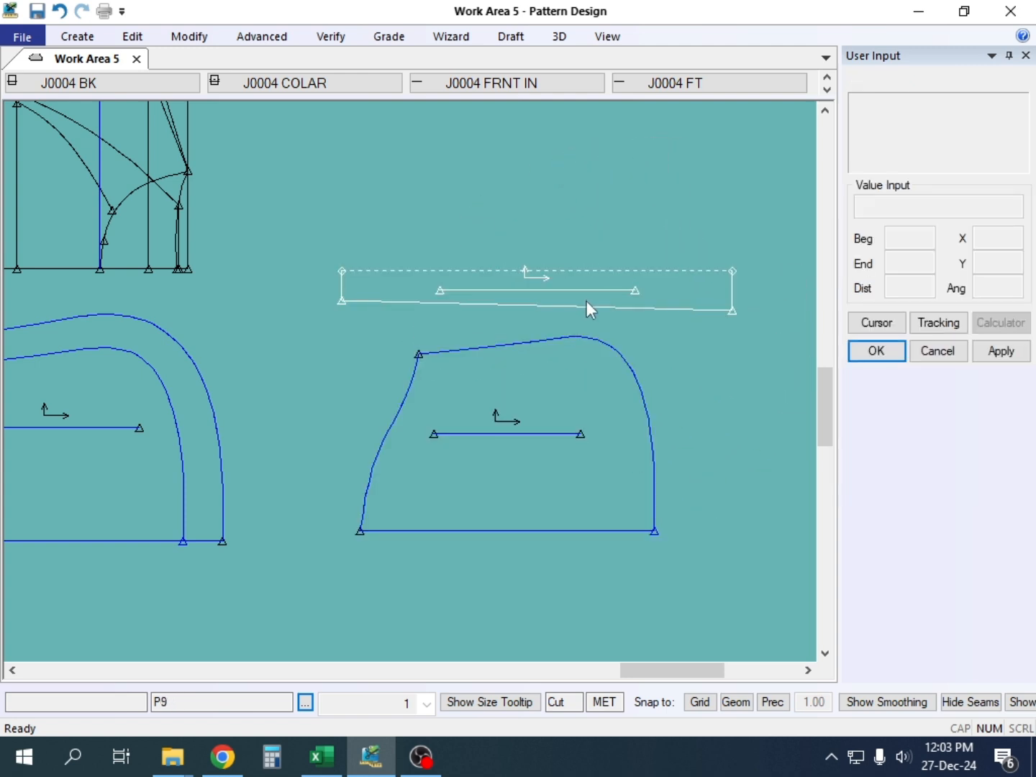
# Step: Move the strip and the side panel apart to leave clear space between their matching edges
pyautogui.moveTo(593, 289); pyautogui.dragTo(568, 240)
pyautogui.moveTo(561, 368); pyautogui.dragTo(493, 362)
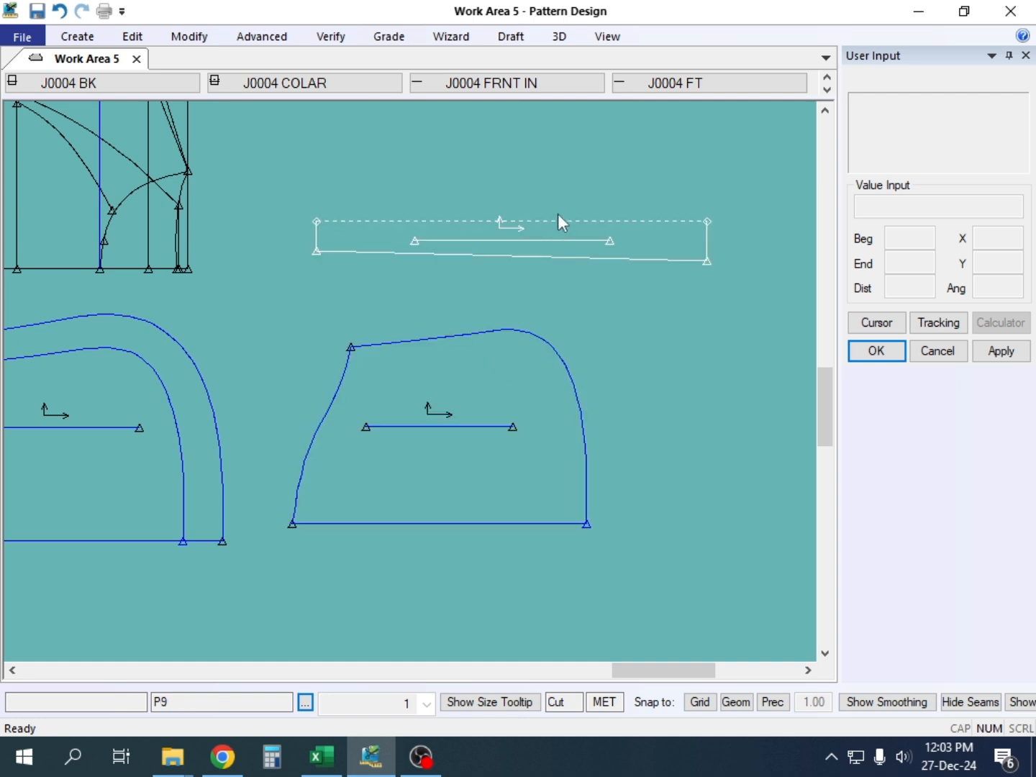
pyautogui.moveTo(541, 240); pyautogui.dragTo(540, 224)
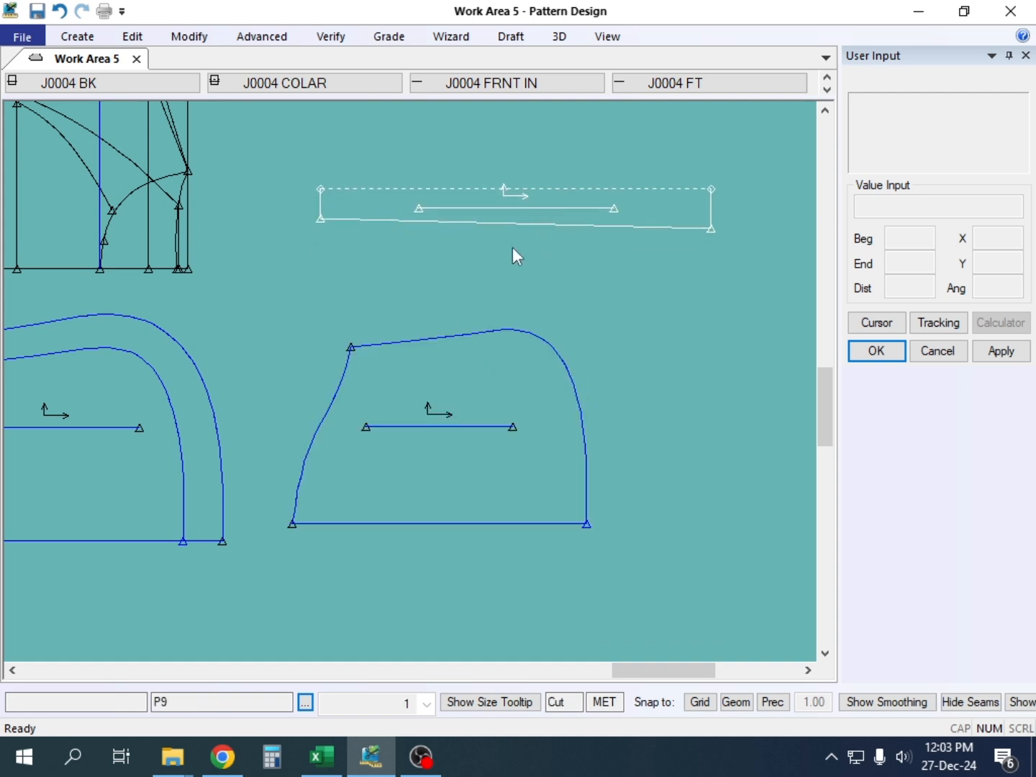
pyautogui.click(423, 333)
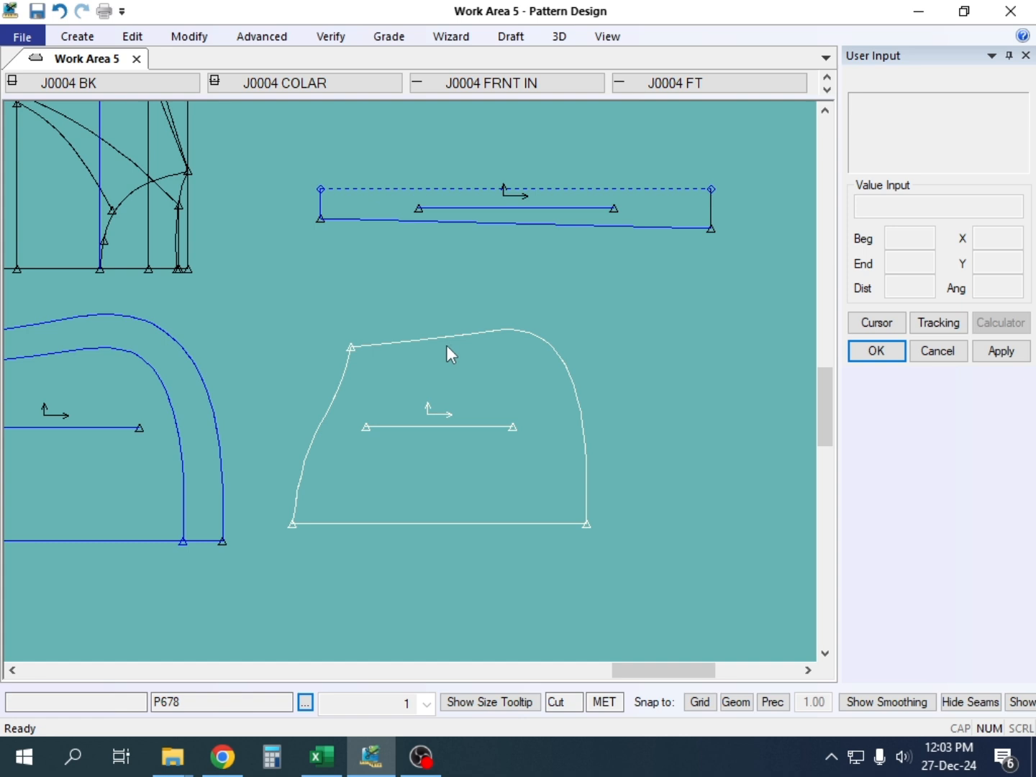
pyautogui.moveTo(516, 212); pyautogui.dragTo(508, 201)
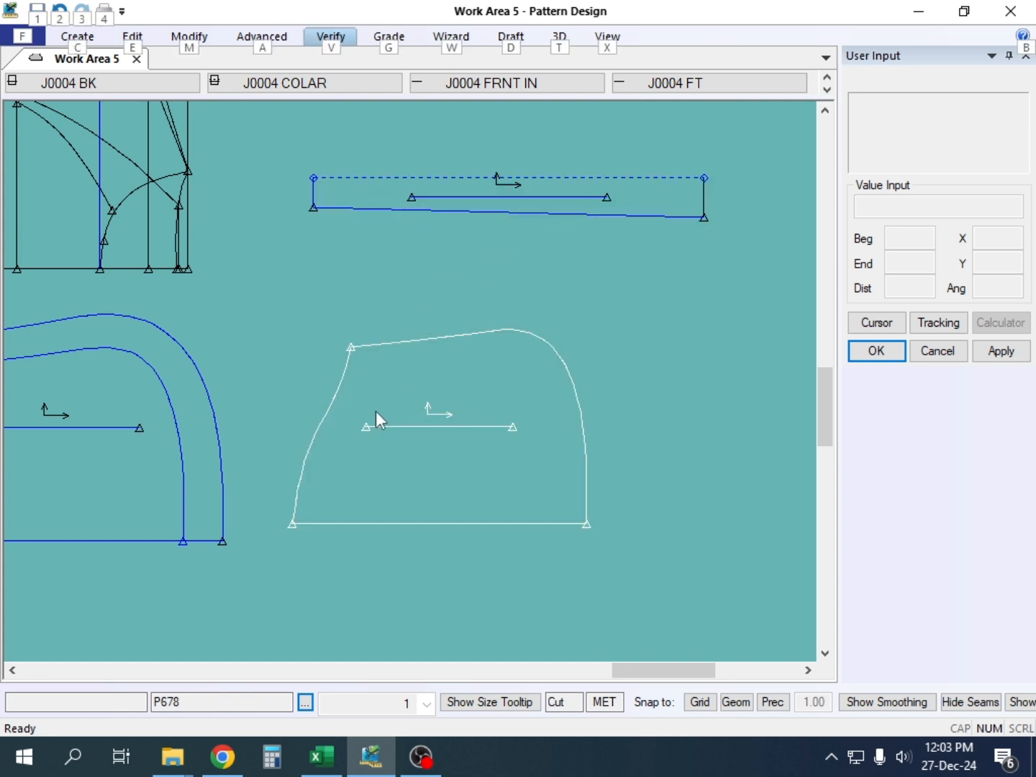
# Step: Add a type 1 standard notch at the midpoint of the strip's slanted edge and of the side panel's curved edge
pyautogui.hotkey('alt', 'n')
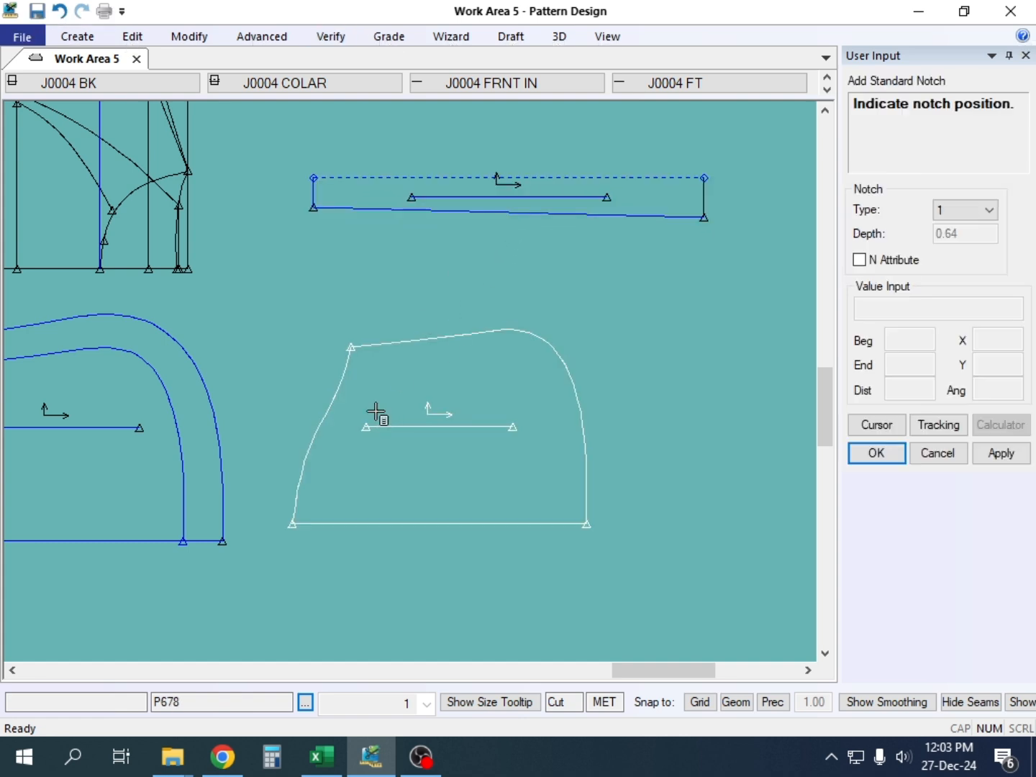
pyautogui.rightClick(690, 282)
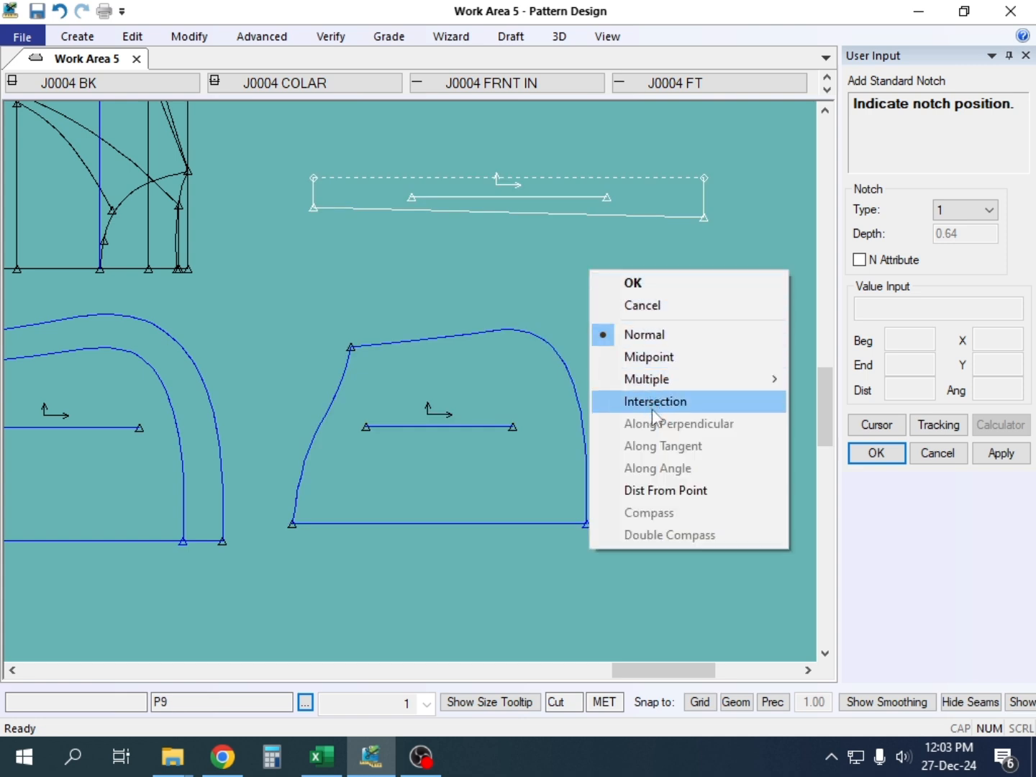
pyautogui.click(663, 360)
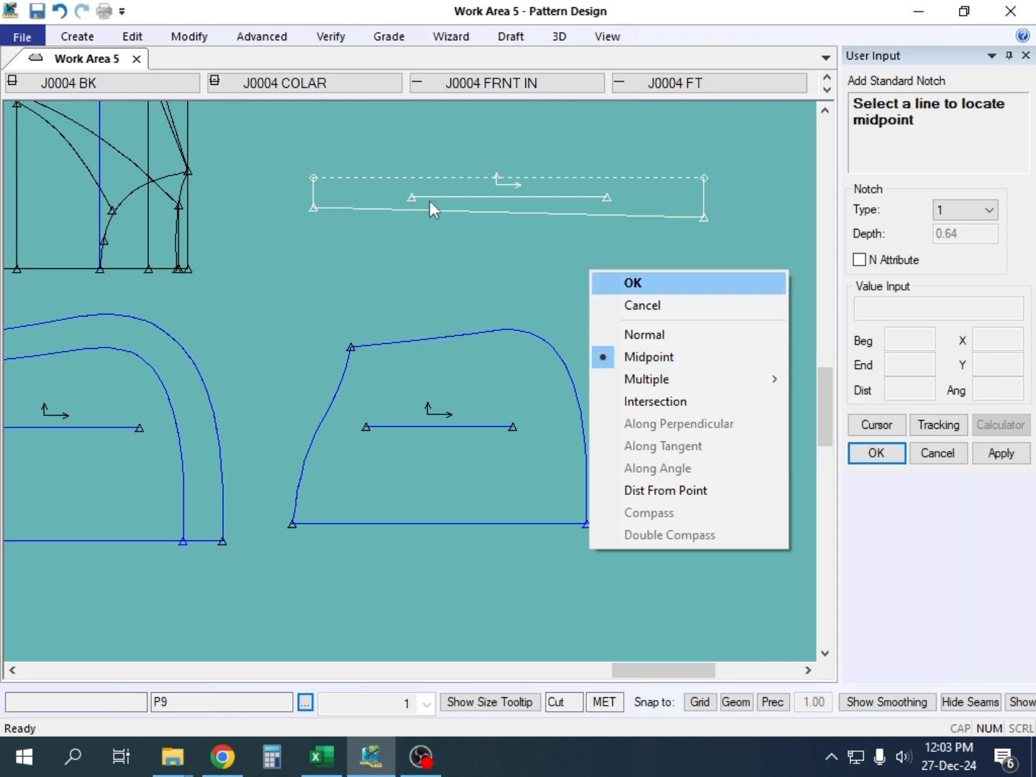
pyautogui.rightClick(411, 205)
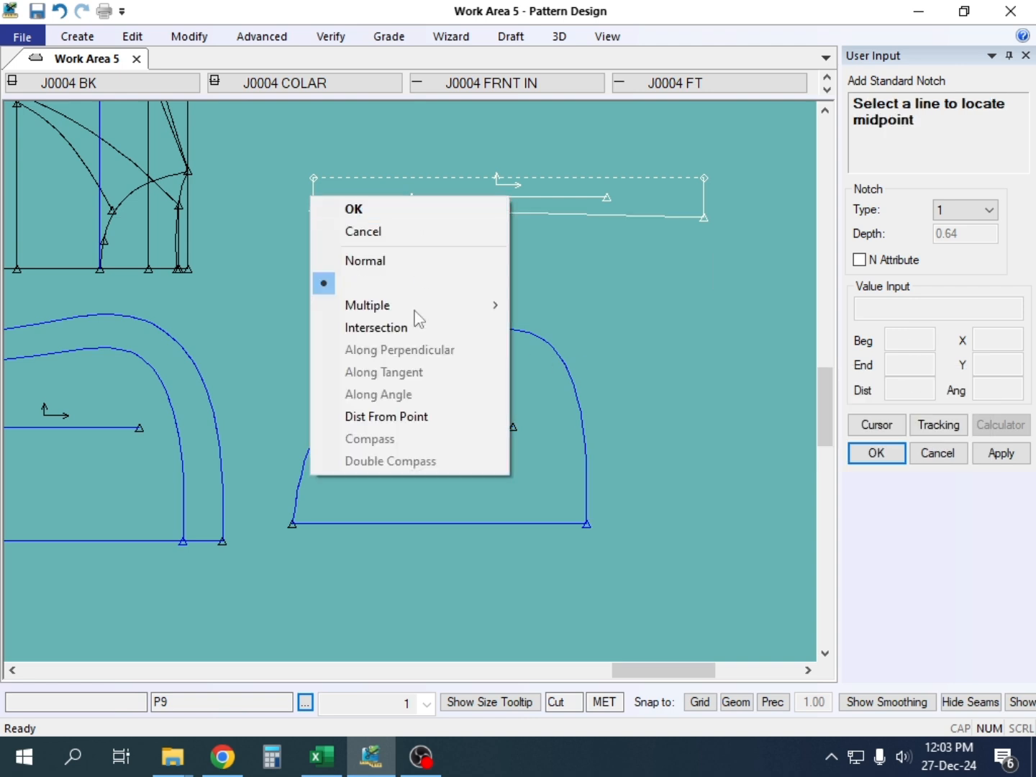
pyautogui.click(568, 366)
pyautogui.rightClick(568, 367)
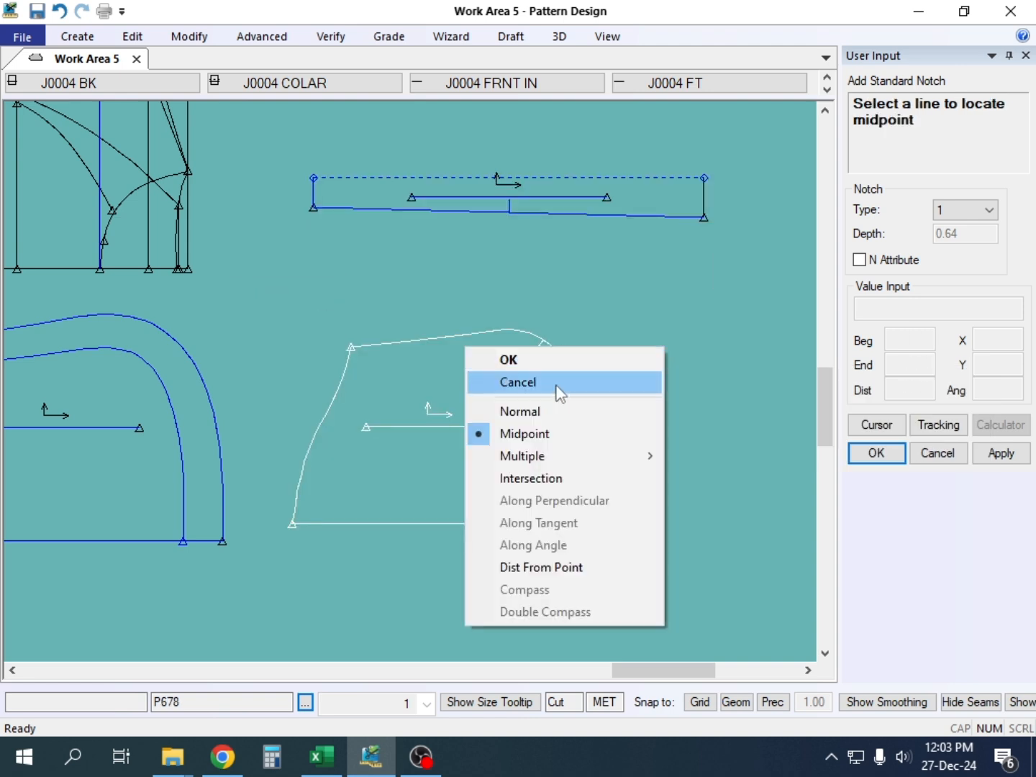
pyautogui.click(528, 359)
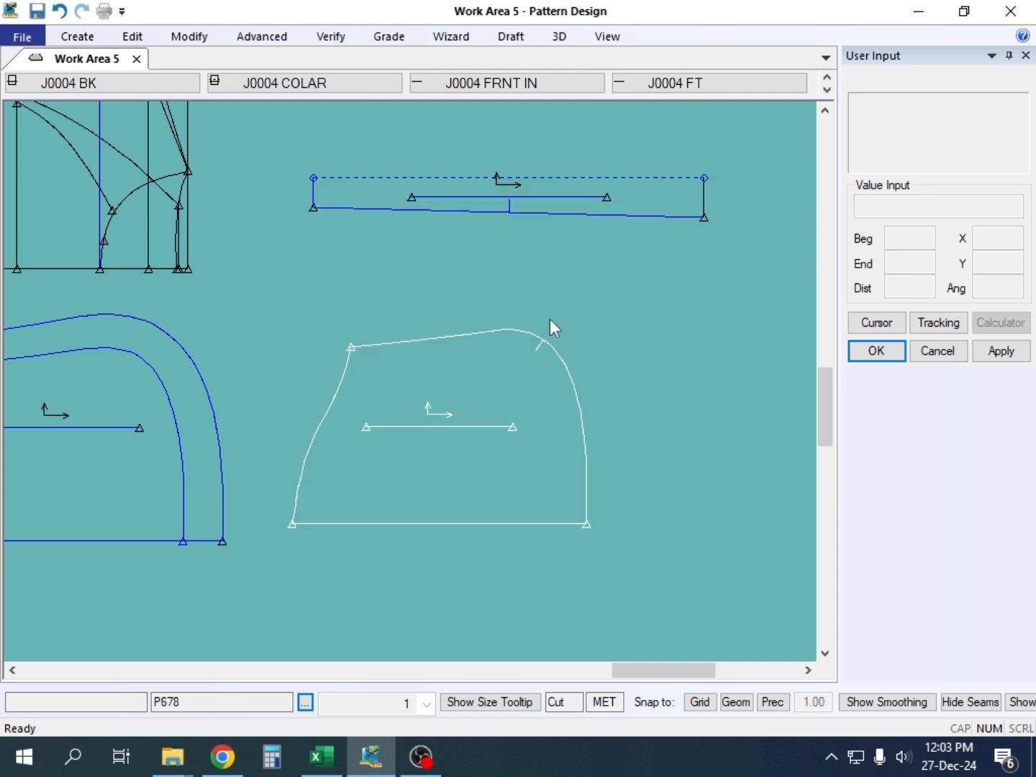
# Step: Reposition the notched strip and side panel so the strip sits close above the panel with their midpoint notches lined up
pyautogui.moveTo(530, 403); pyautogui.dragTo(518, 375)
pyautogui.moveTo(594, 204); pyautogui.dragTo(606, 233)
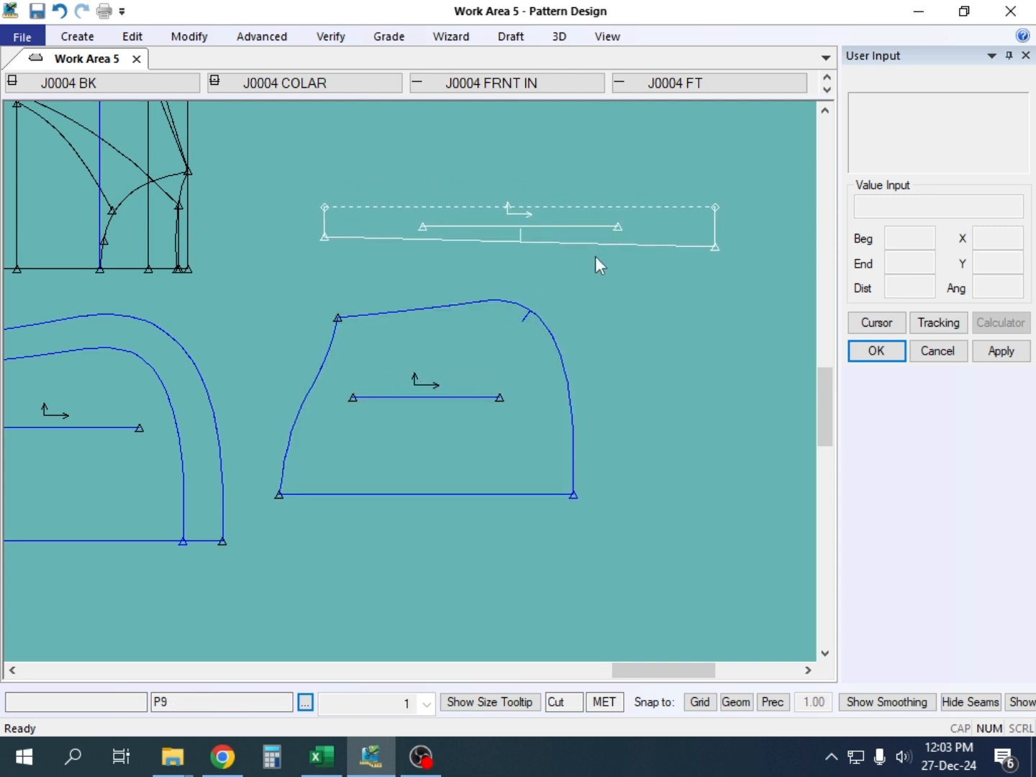
pyautogui.click(595, 256)
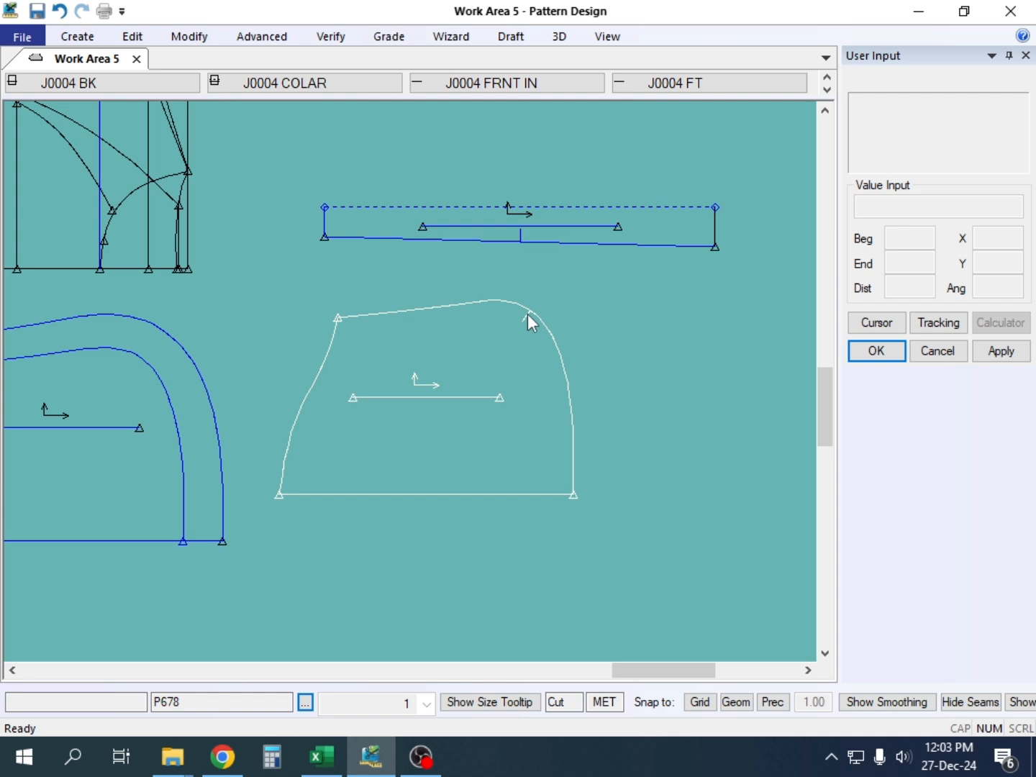
pyautogui.moveTo(577, 235); pyautogui.dragTo(584, 249)
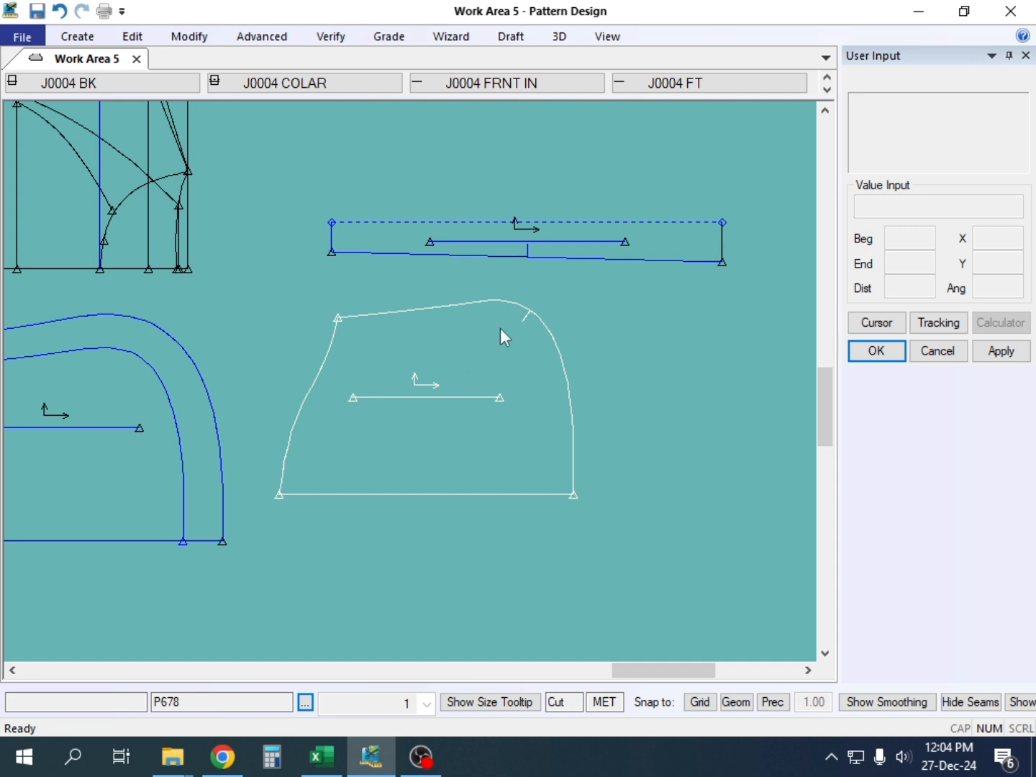
pyautogui.moveTo(528, 324); pyautogui.dragTo(515, 342)
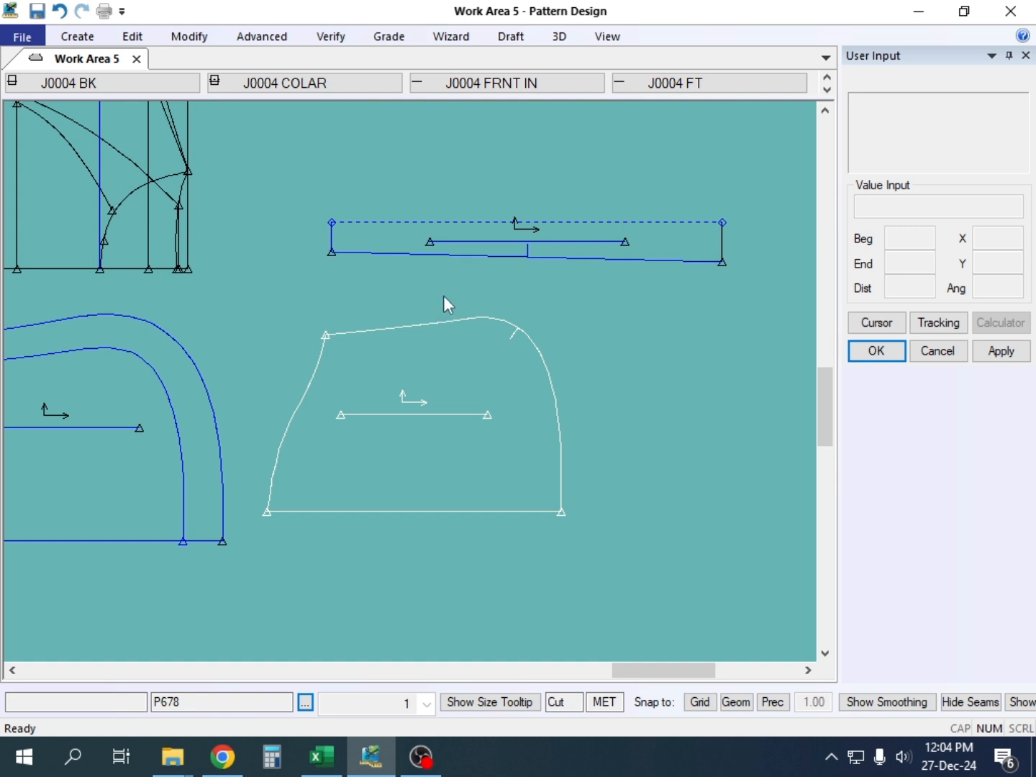
pyautogui.moveTo(522, 326)
pyautogui.mouseDown()
pyautogui.moveTo(484, 354)
pyautogui.moveTo(524, 331)
pyautogui.mouseUp()
pyautogui.moveTo(554, 240); pyautogui.dragTo(540, 291)
pyautogui.moveTo(481, 347); pyautogui.dragTo(486, 331)
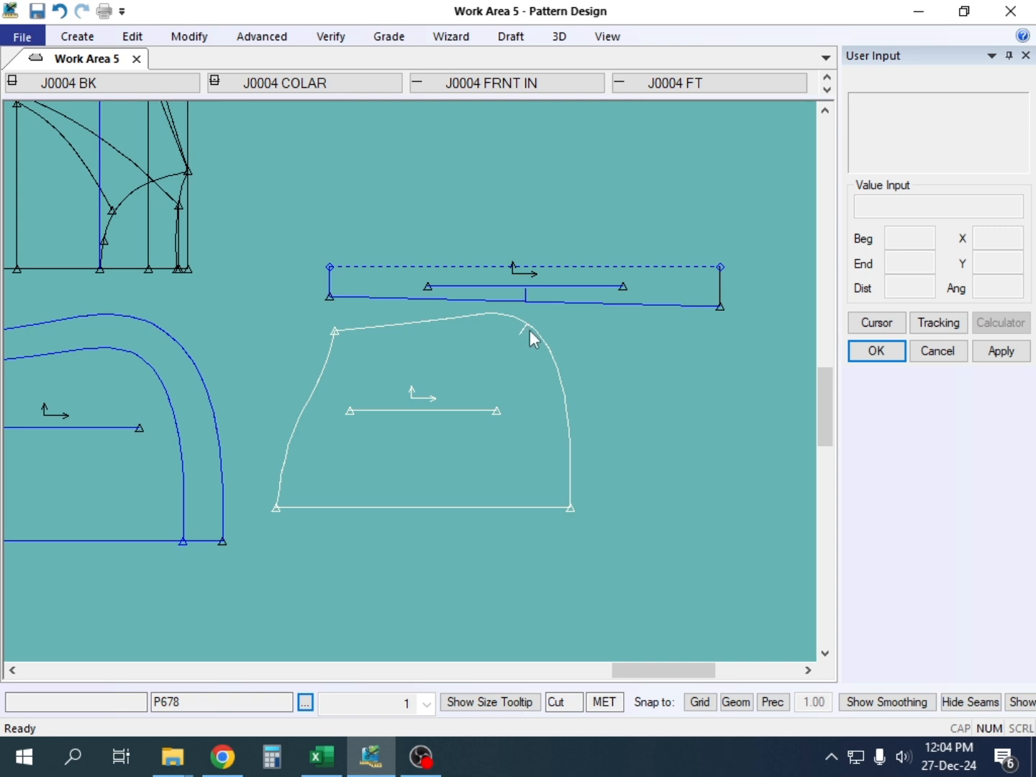
# Step: Move the J0004 BASS base draft up and away from the finished hood pieces
pyautogui.scroll(-4, 483, 335)
pyautogui.scroll(-3, 482, 336)
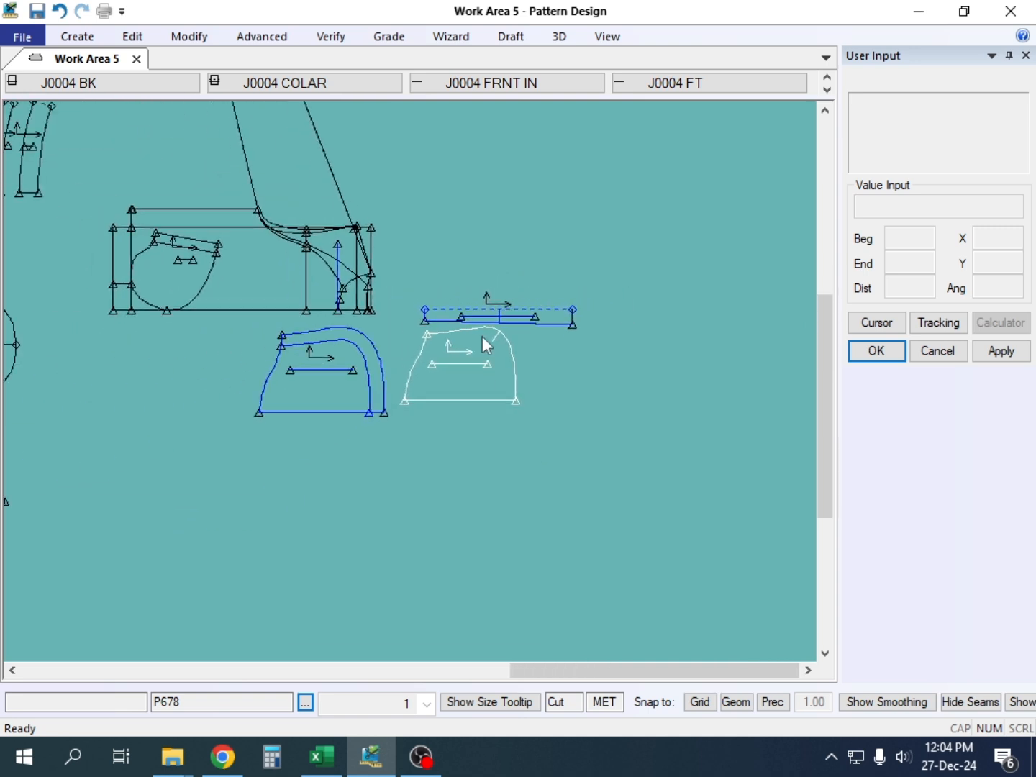
pyautogui.click(94, 433)
pyautogui.scroll(1, 102, 421)
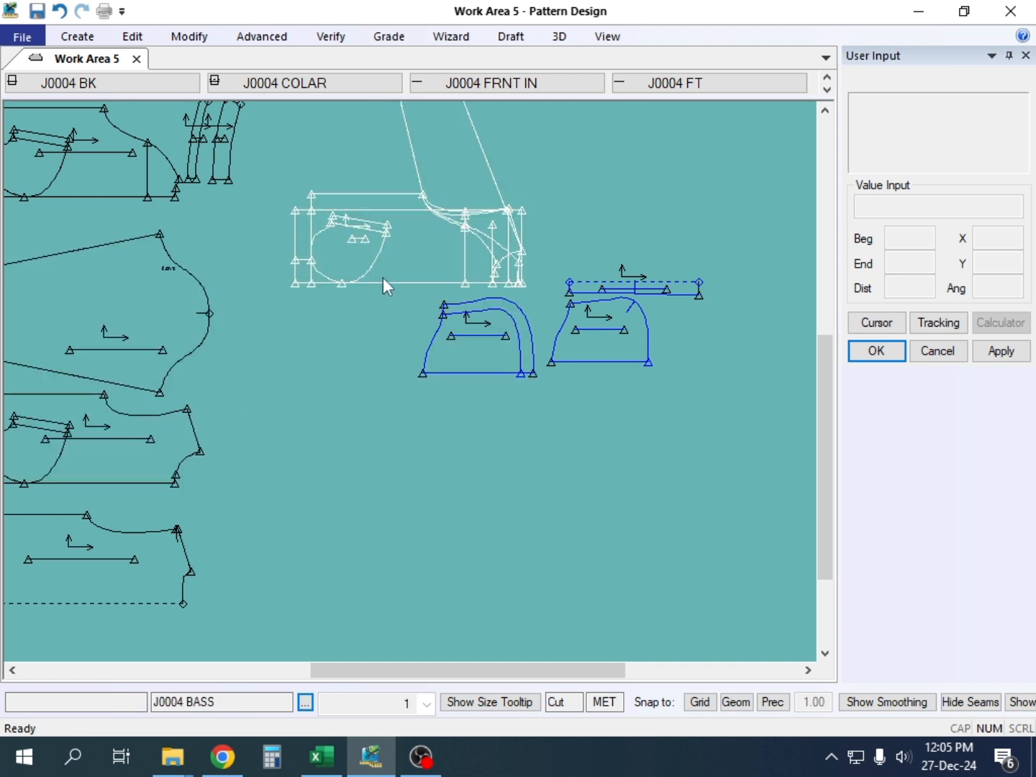
pyautogui.moveTo(382, 281); pyautogui.dragTo(370, 192)
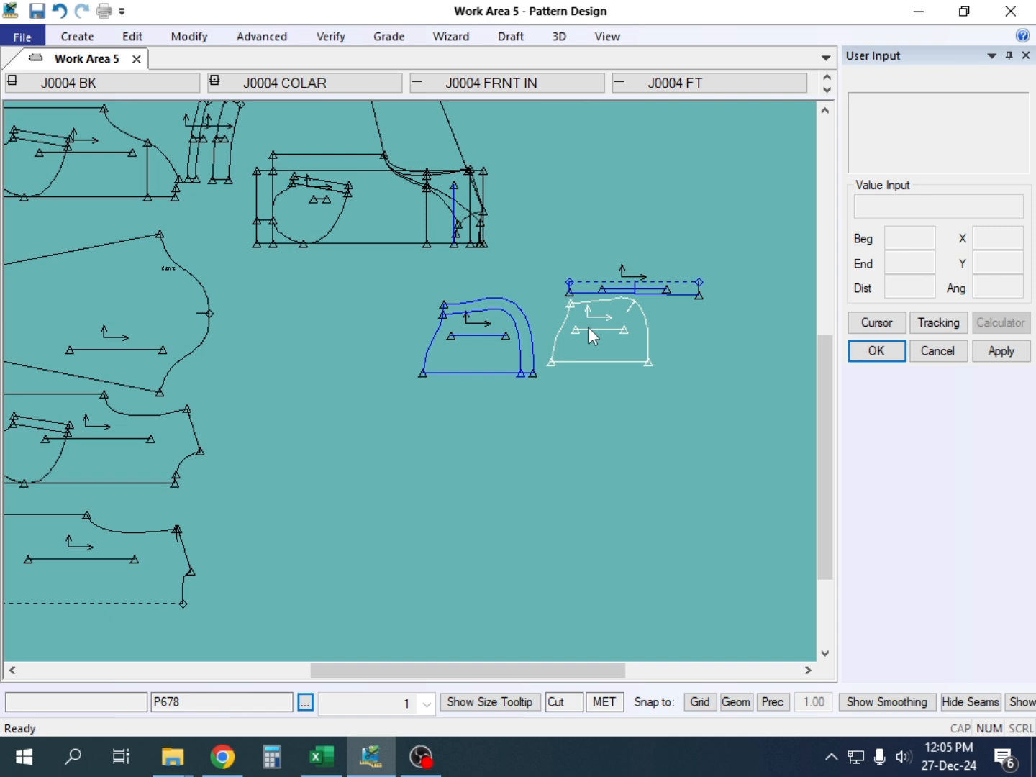
# Step: Stack the hood pieces in one column with the strip above, the side panel in the middle and the original hood piece below
pyautogui.moveTo(631, 293); pyautogui.dragTo(628, 263)
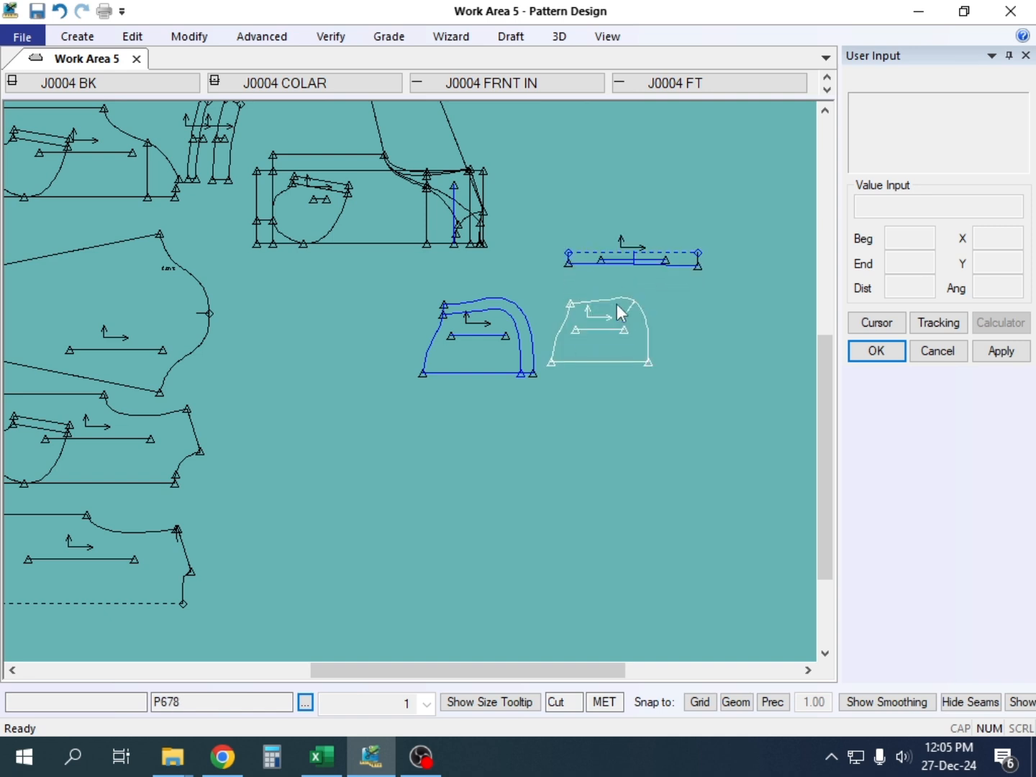
pyautogui.moveTo(620, 313); pyautogui.dragTo(649, 310)
pyautogui.moveTo(503, 339); pyautogui.dragTo(658, 423)
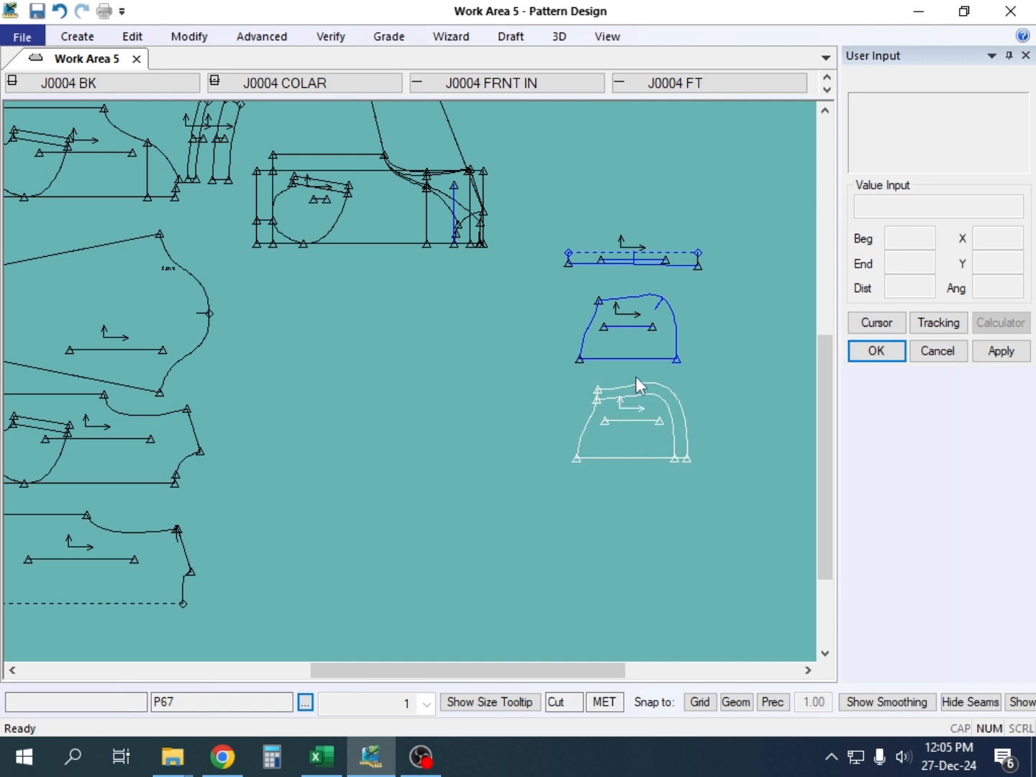
pyautogui.moveTo(638, 259); pyautogui.dragTo(639, 283)
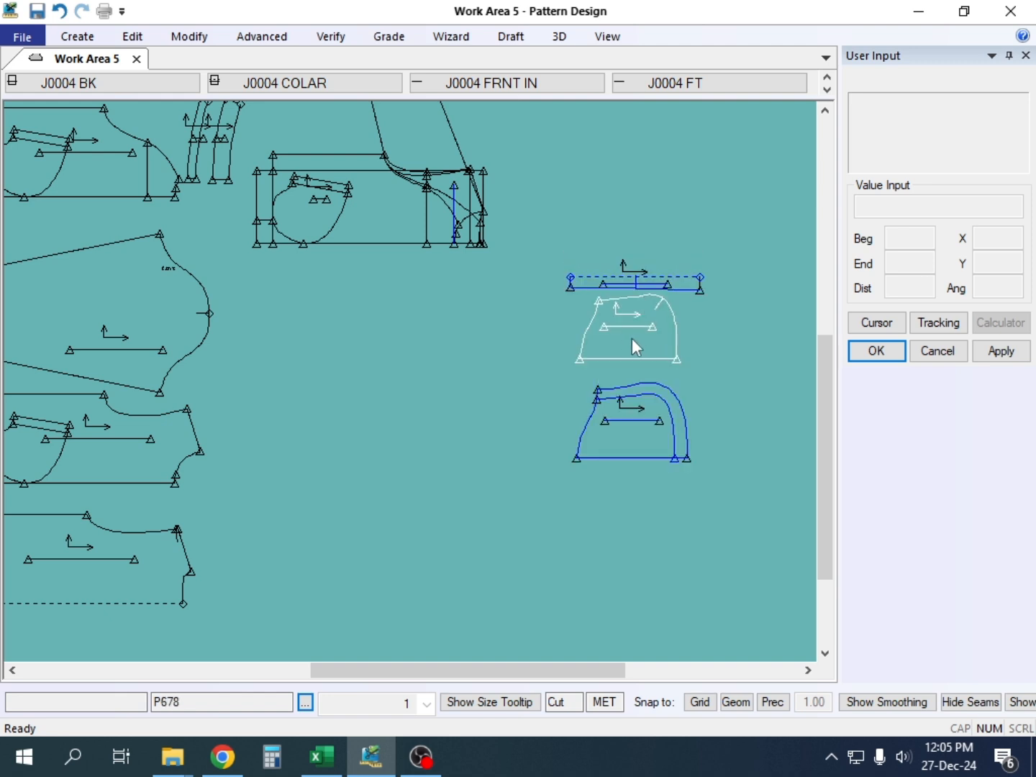
# Step: Adjust the side panel's position so it sits centred closely beneath the strip
pyautogui.scroll(3, 635, 327)
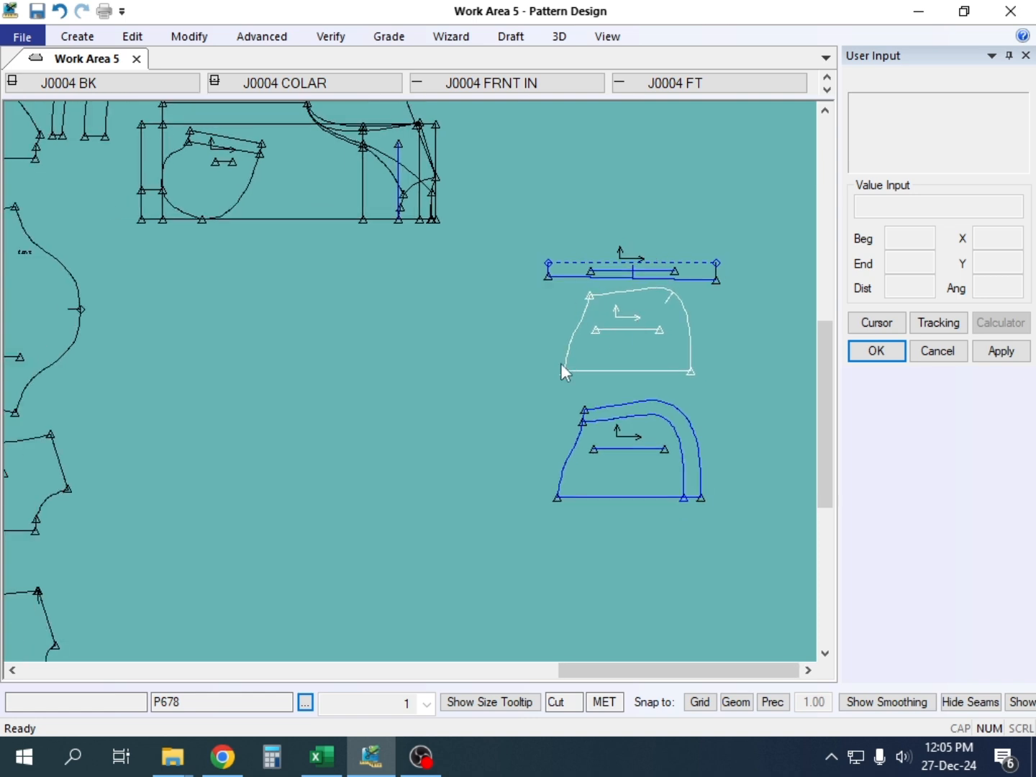
pyautogui.click(597, 335)
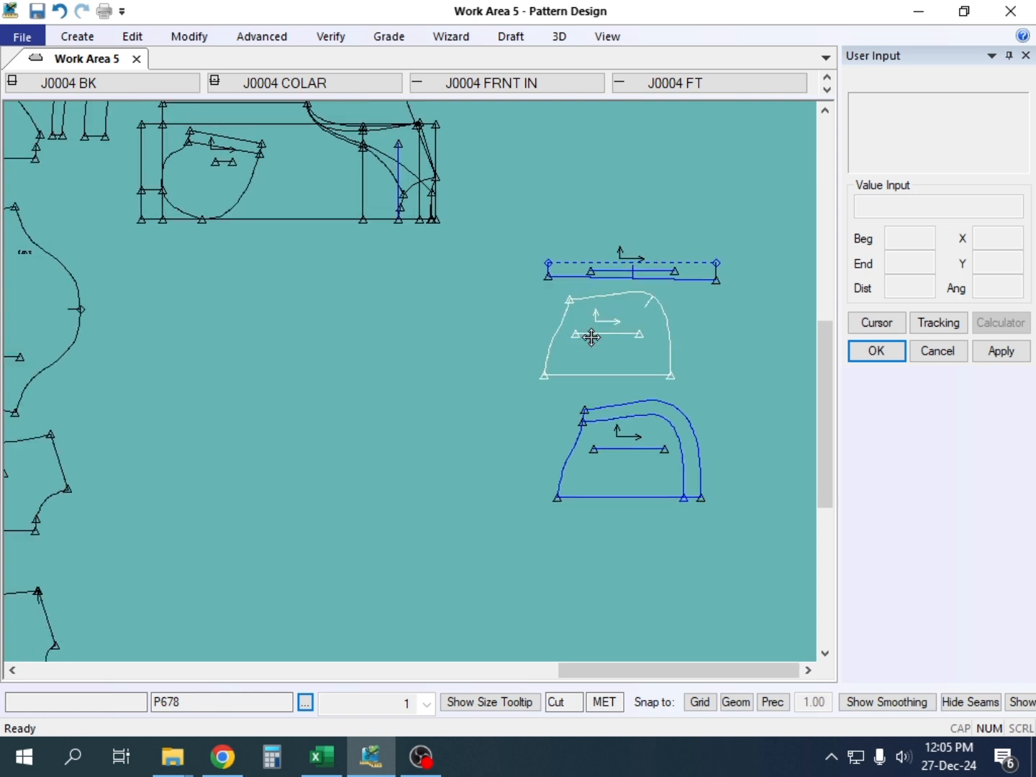
pyautogui.scroll(3, 593, 337)
pyautogui.scroll(-3, 590, 338)
pyautogui.click(590, 338)
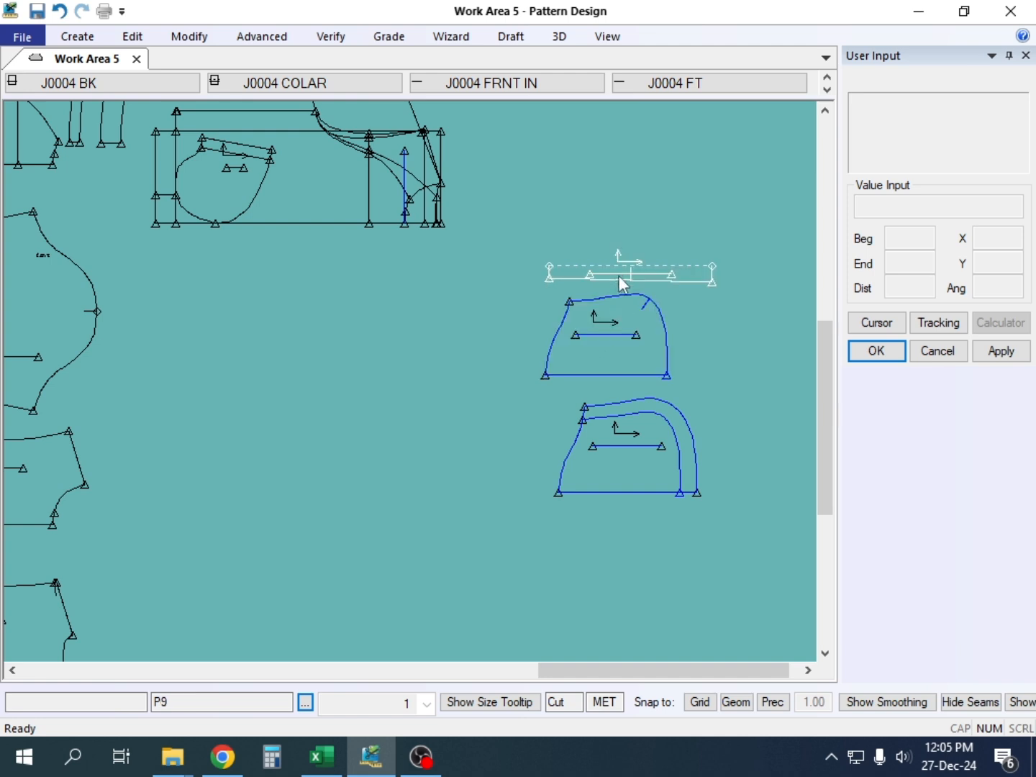
pyautogui.click(625, 268)
pyautogui.click(628, 363)
pyautogui.click(647, 349)
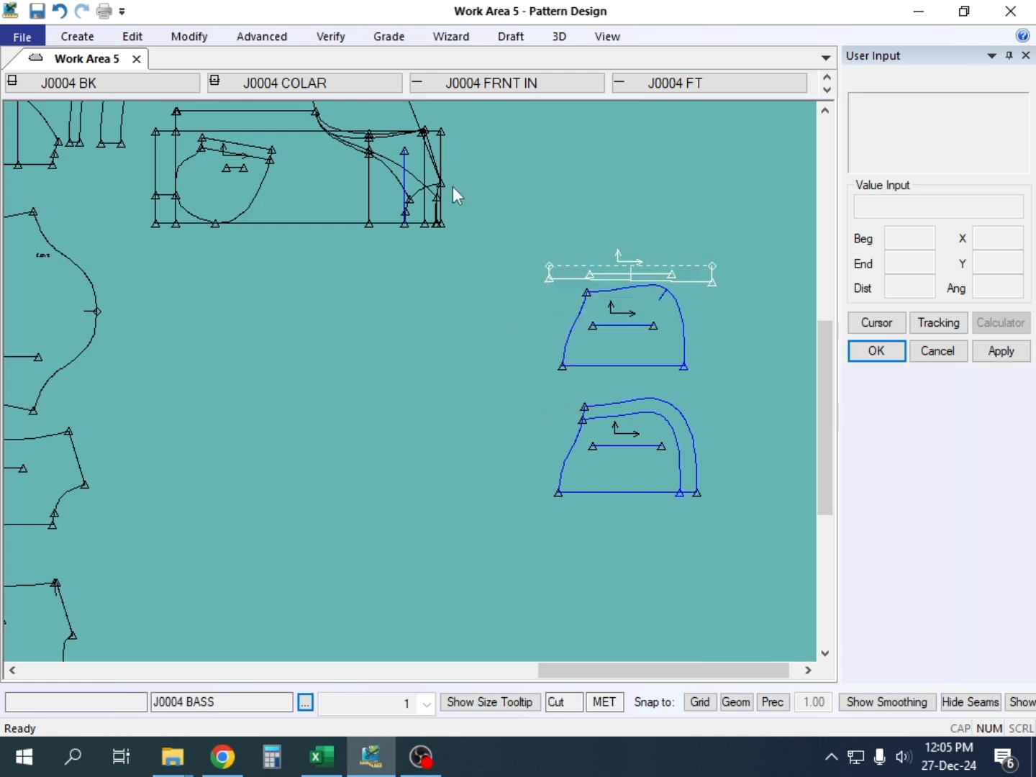
# Step: Copy the notched side panel and place the copy in the open area left of the hood pieces
pyautogui.click(442, 185)
pyautogui.click(190, 35)
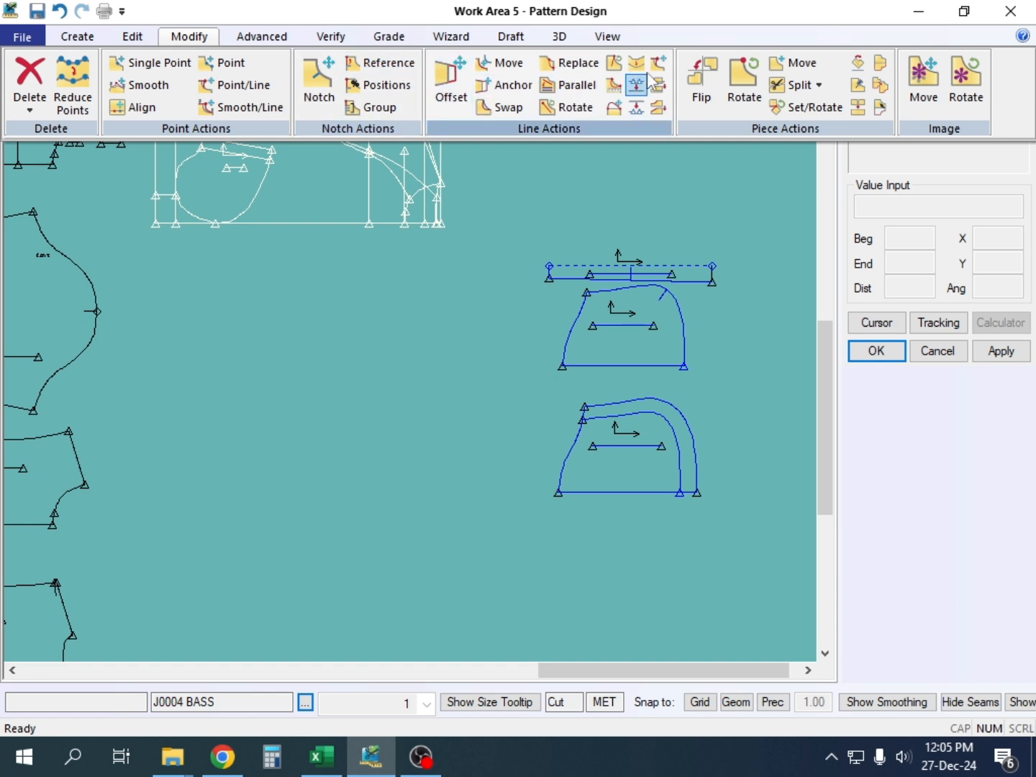
pyautogui.click(77, 35)
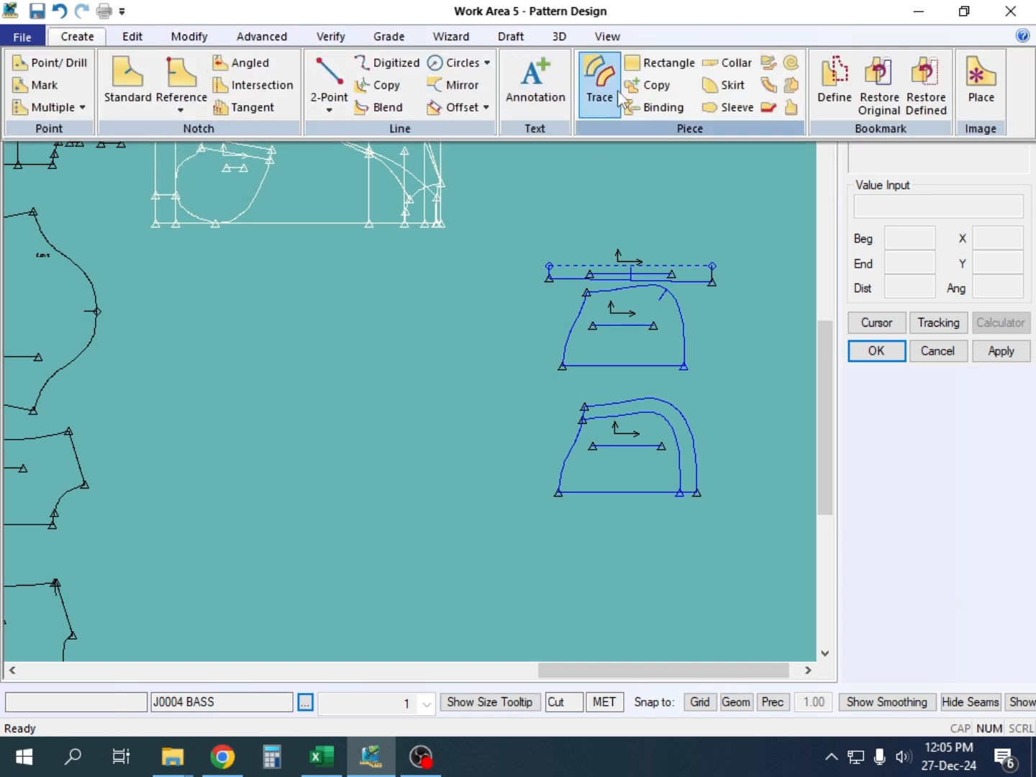
pyautogui.click(654, 85)
pyautogui.click(612, 313)
pyautogui.click(375, 335)
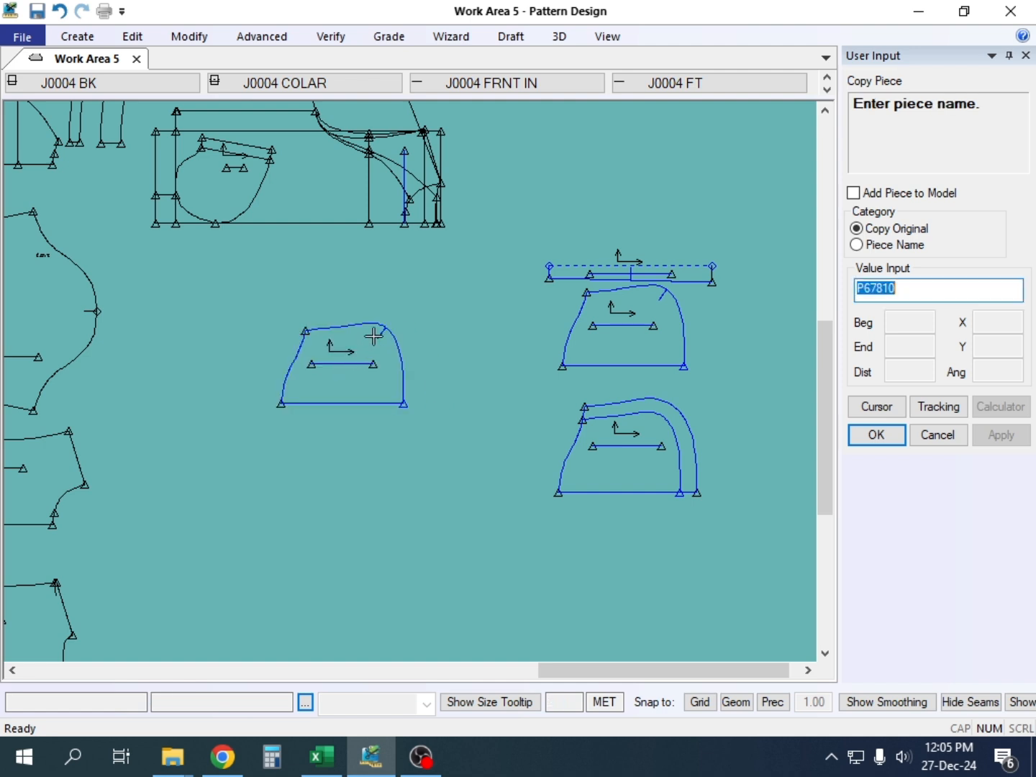
pyautogui.write('10')
pyautogui.rightClick(325, 281)
pyautogui.click(398, 294)
pyautogui.rightClick(374, 311)
pyautogui.click(376, 311)
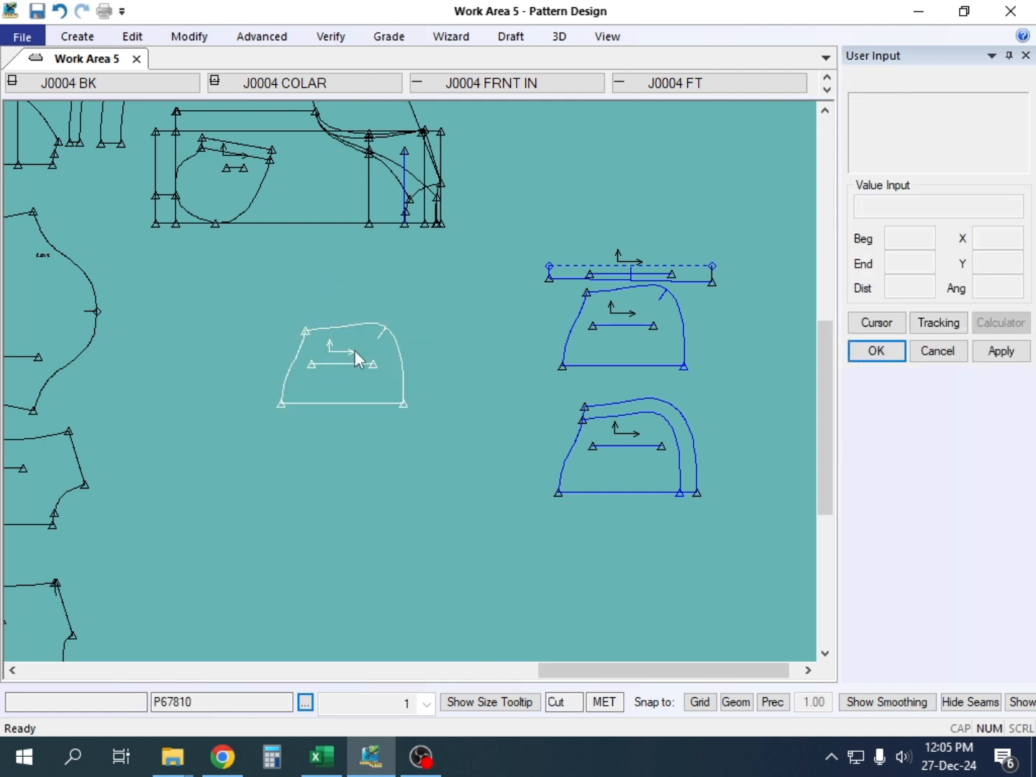
# Step: Modify the copy's left curved edge, pulling its lower section slightly outward between a thumbtack at mid-edge and the bottom corner
pyautogui.click(355, 351)
pyautogui.scroll(3, 412, 324)
pyautogui.scroll(3, 428, 316)
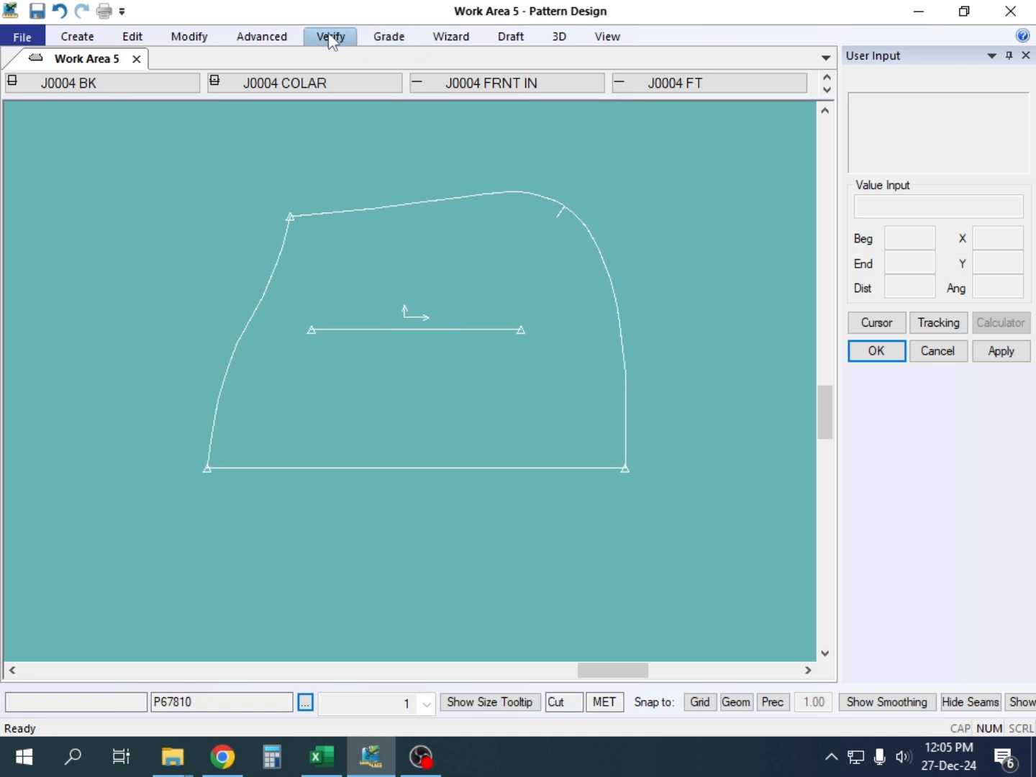
pyautogui.click(271, 37)
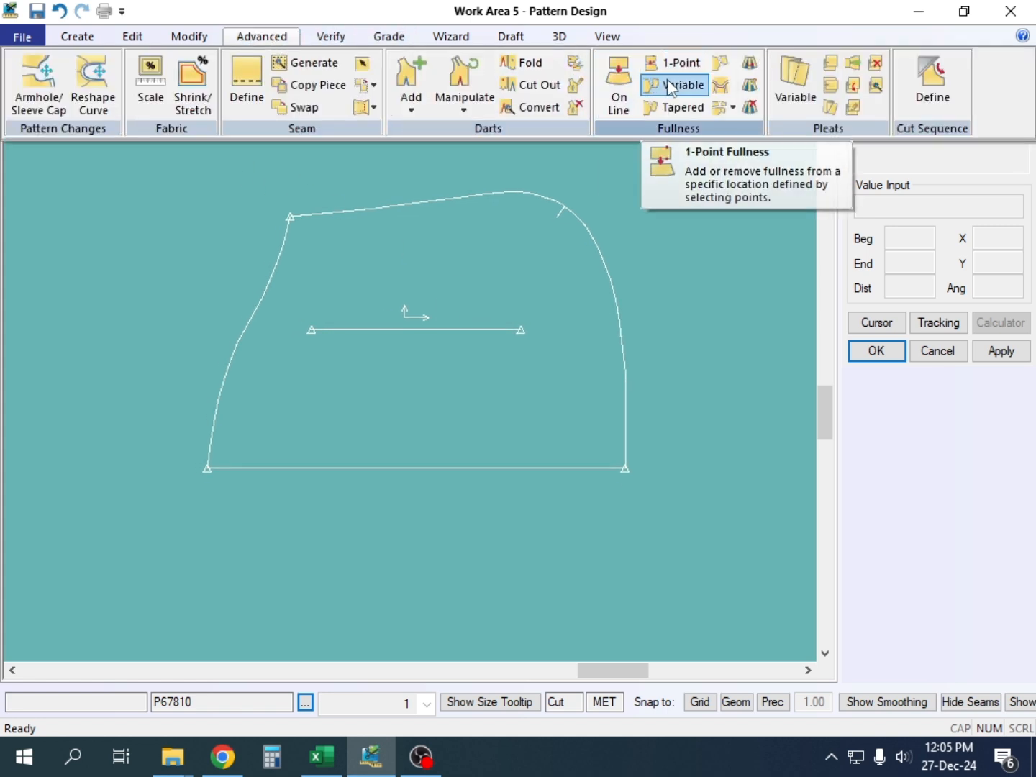
pyautogui.click(179, 40)
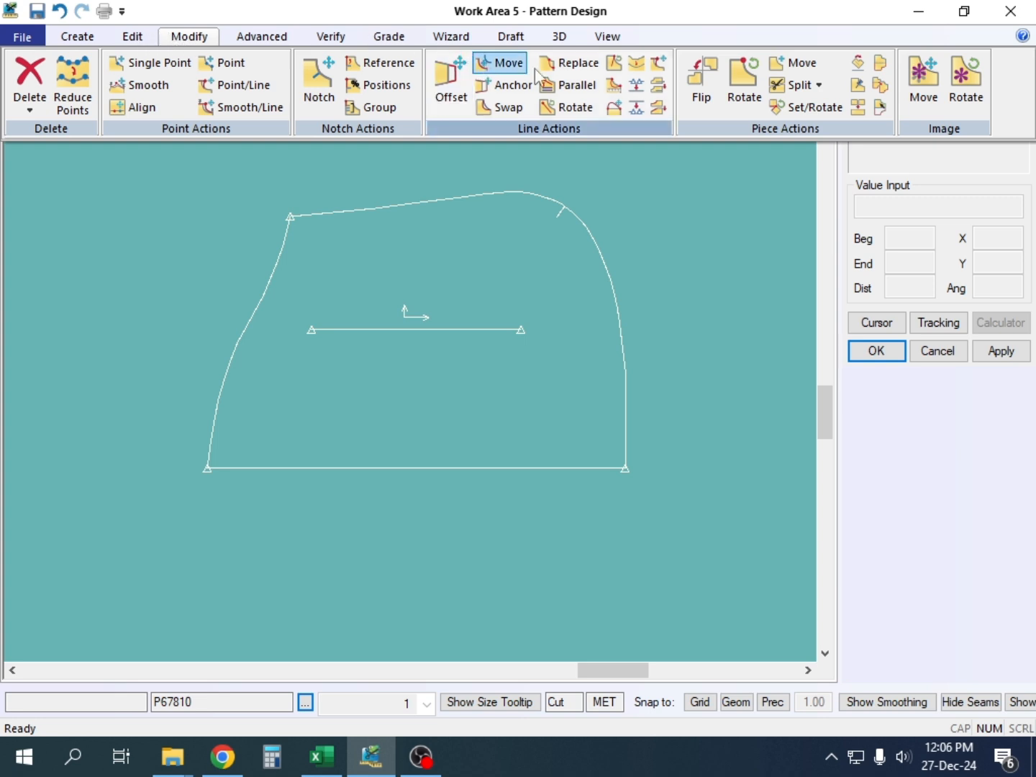
pyautogui.click(611, 109)
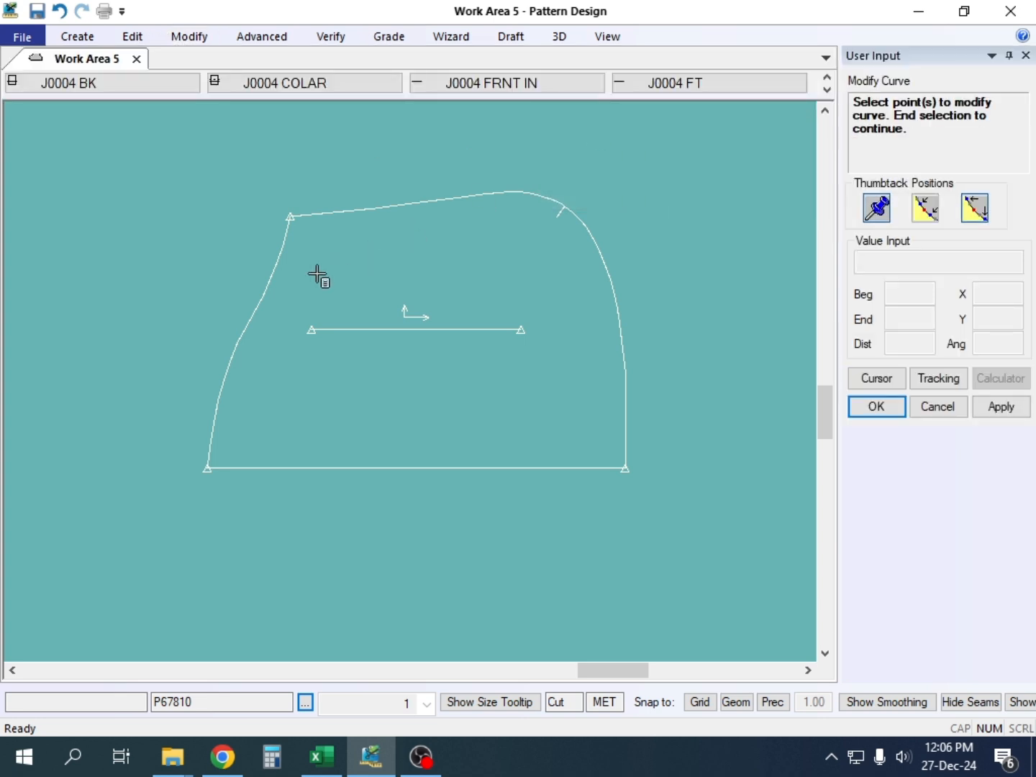
pyautogui.click(222, 392)
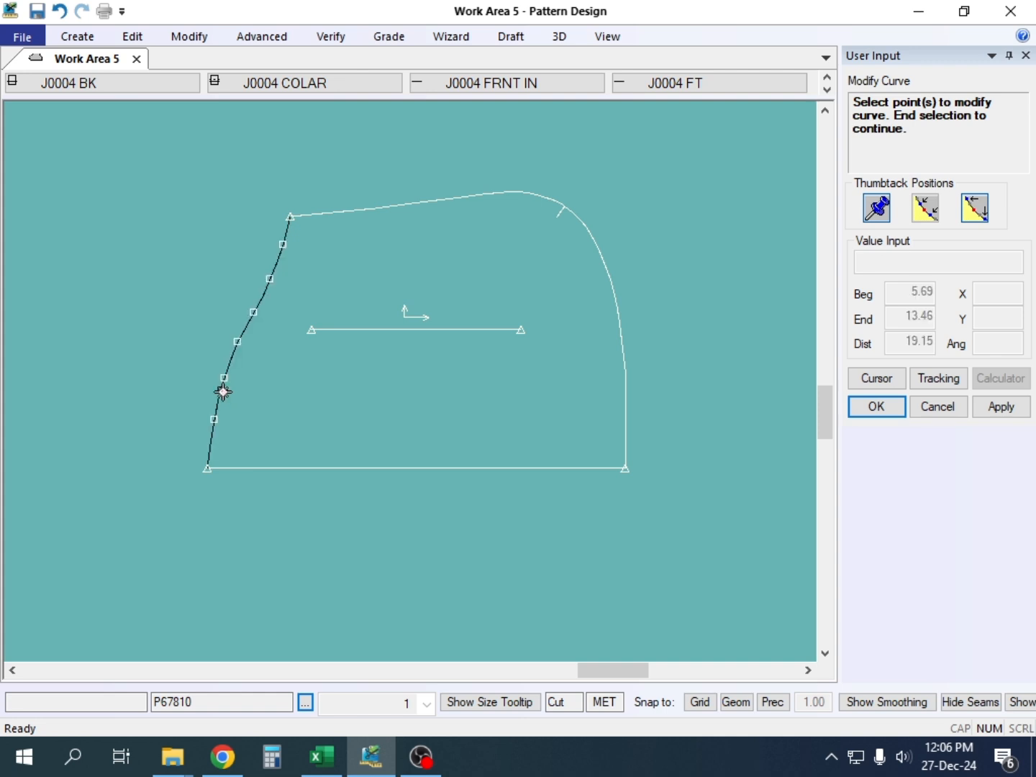
pyautogui.rightClick(223, 392)
pyautogui.moveTo(310, 209); pyautogui.dragTo(254, 362)
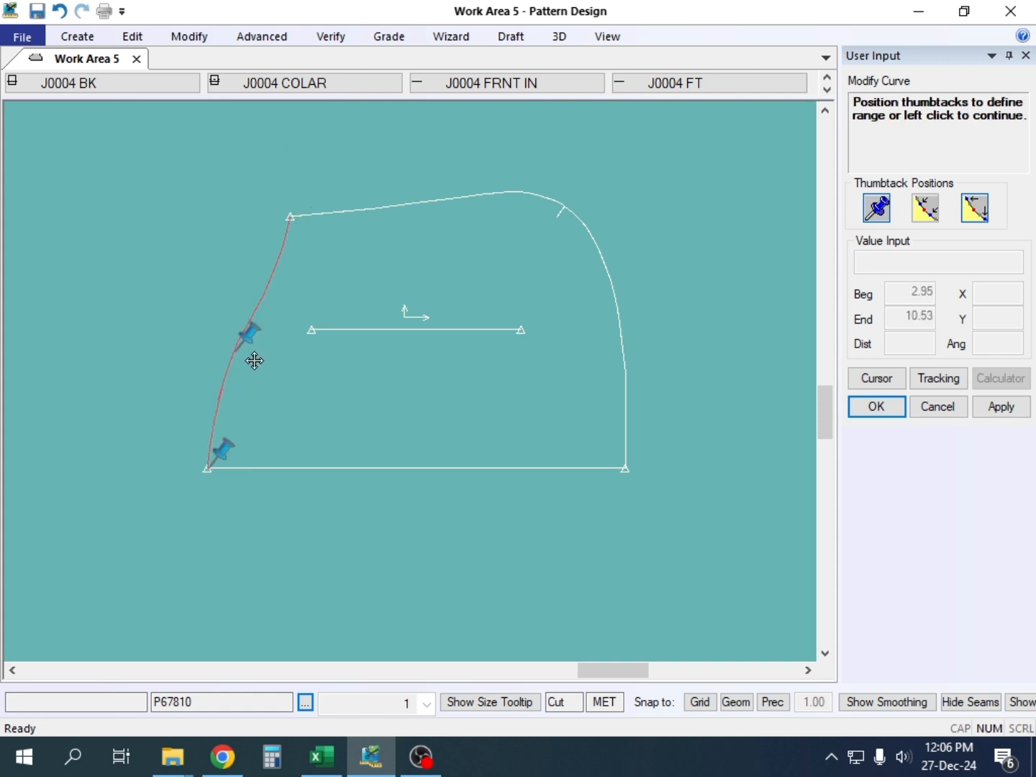
pyautogui.rightClick(218, 366)
pyautogui.click(212, 379)
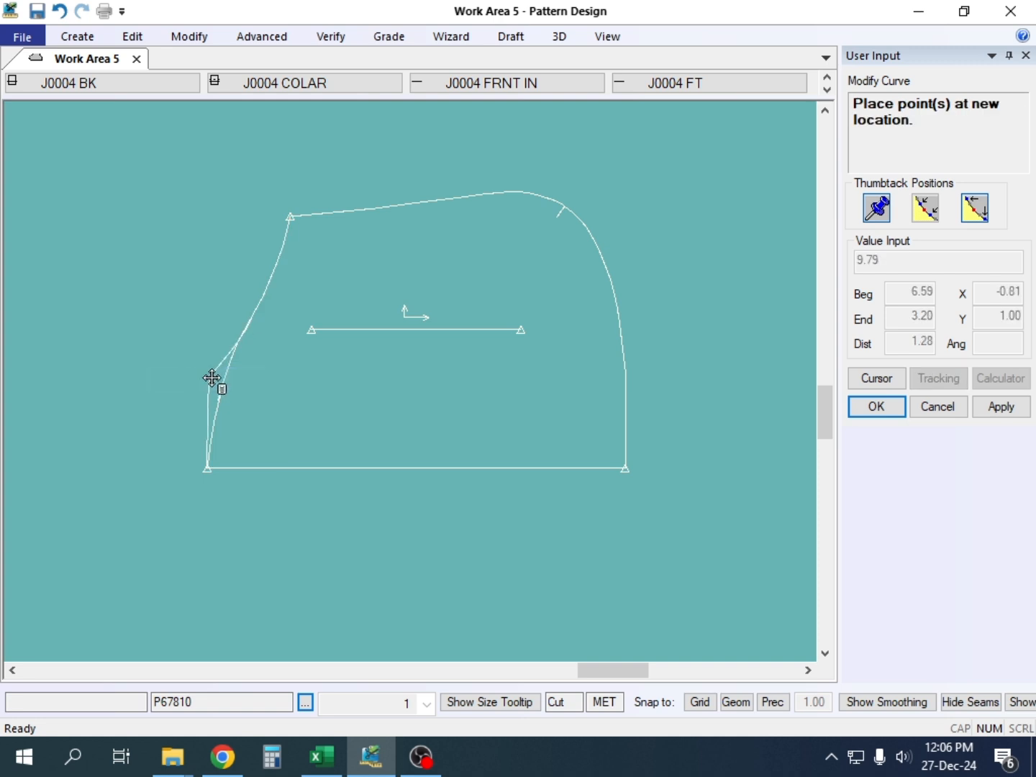
pyautogui.click(215, 384)
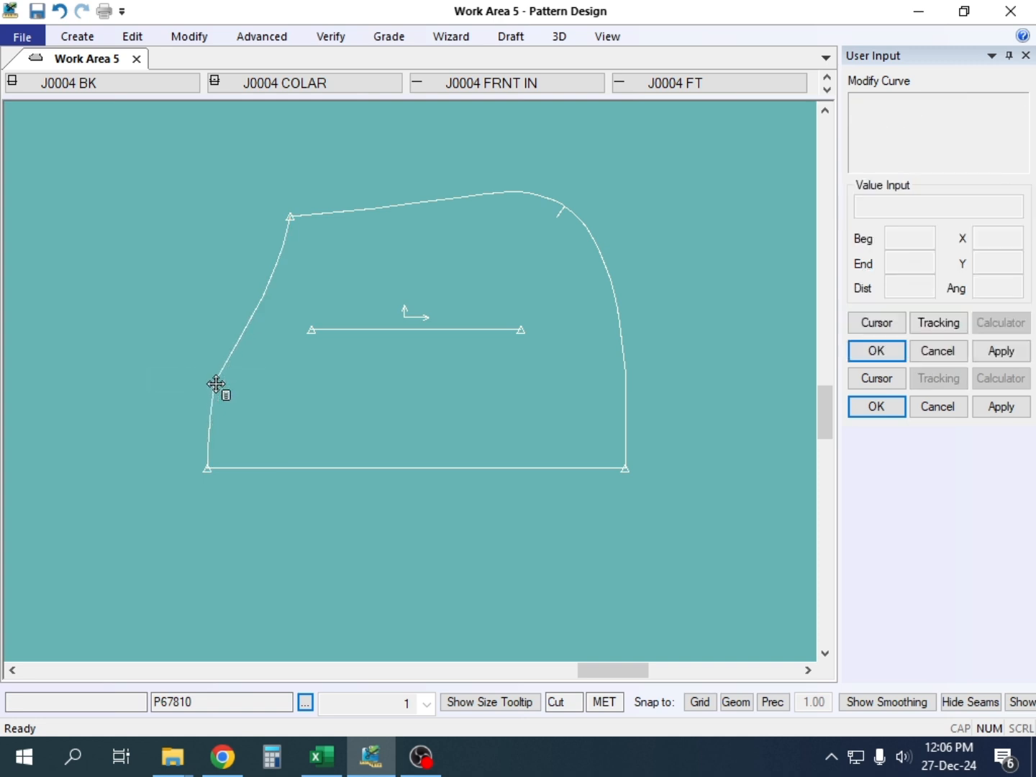
pyautogui.click(269, 288)
pyautogui.rightClick(319, 284)
pyautogui.click(320, 285)
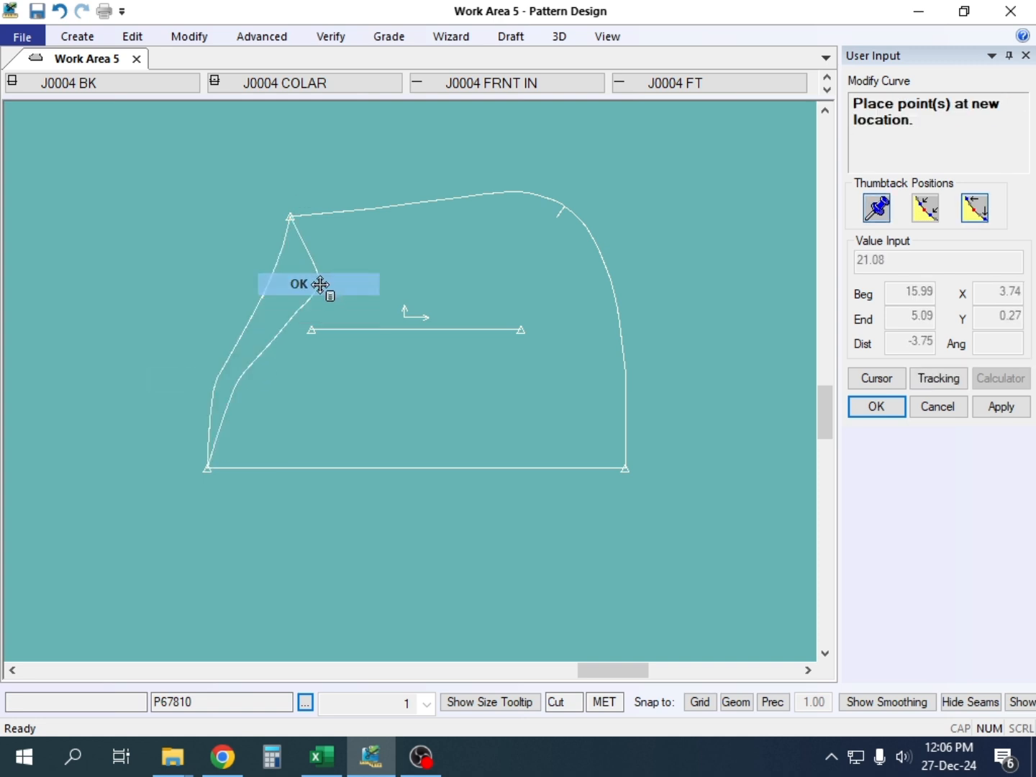
pyautogui.rightClick(256, 324)
pyautogui.click(254, 340)
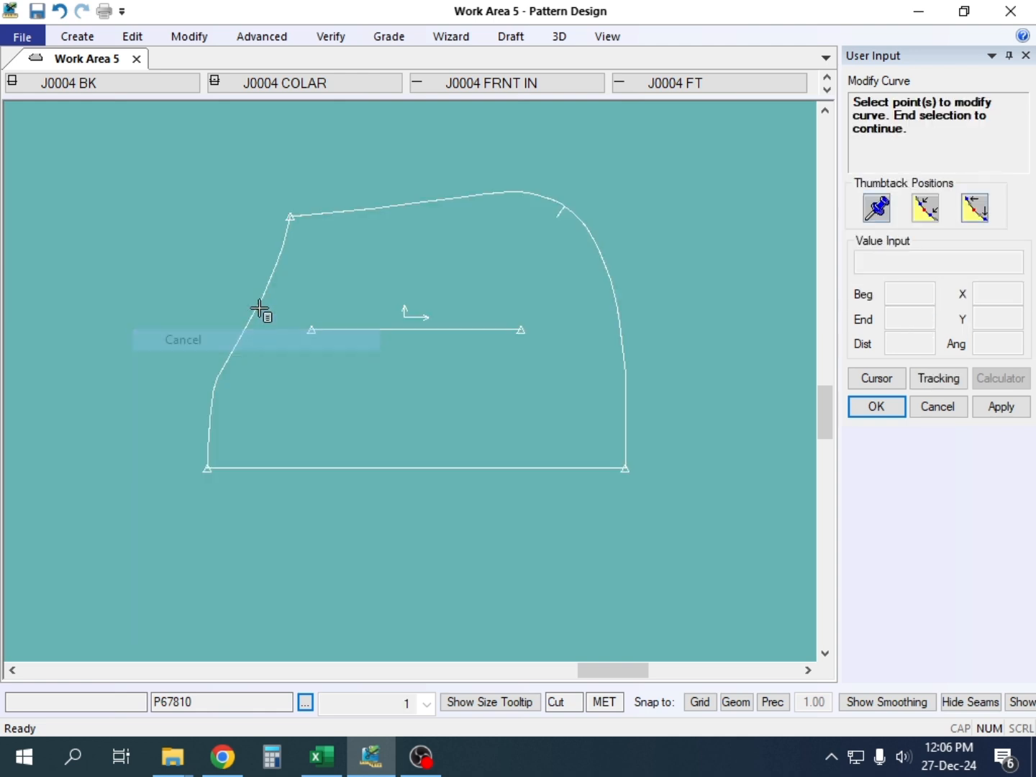
# Step: Pull the upper section of the left curved edge inward by about 0.8 cm, keeping the lower bend outside the thumbtack range
pyautogui.click(269, 287)
pyautogui.moveTo(224, 450); pyautogui.dragTo(237, 354)
pyautogui.rightClick(275, 286)
pyautogui.click(280, 289)
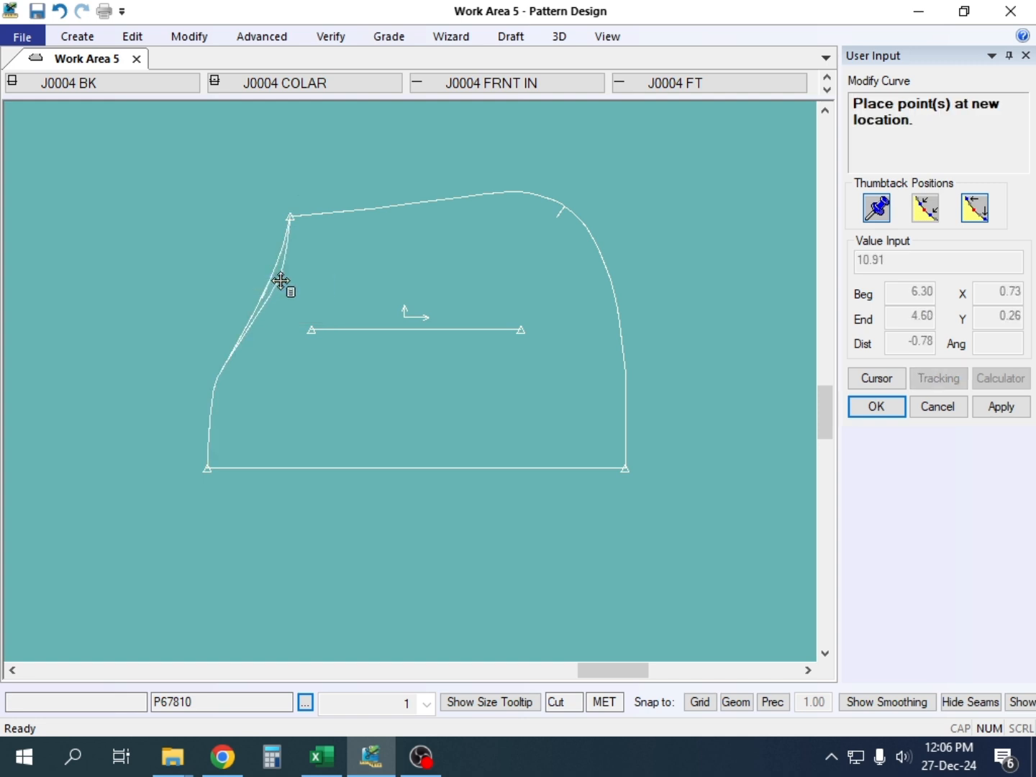
pyautogui.click(280, 282)
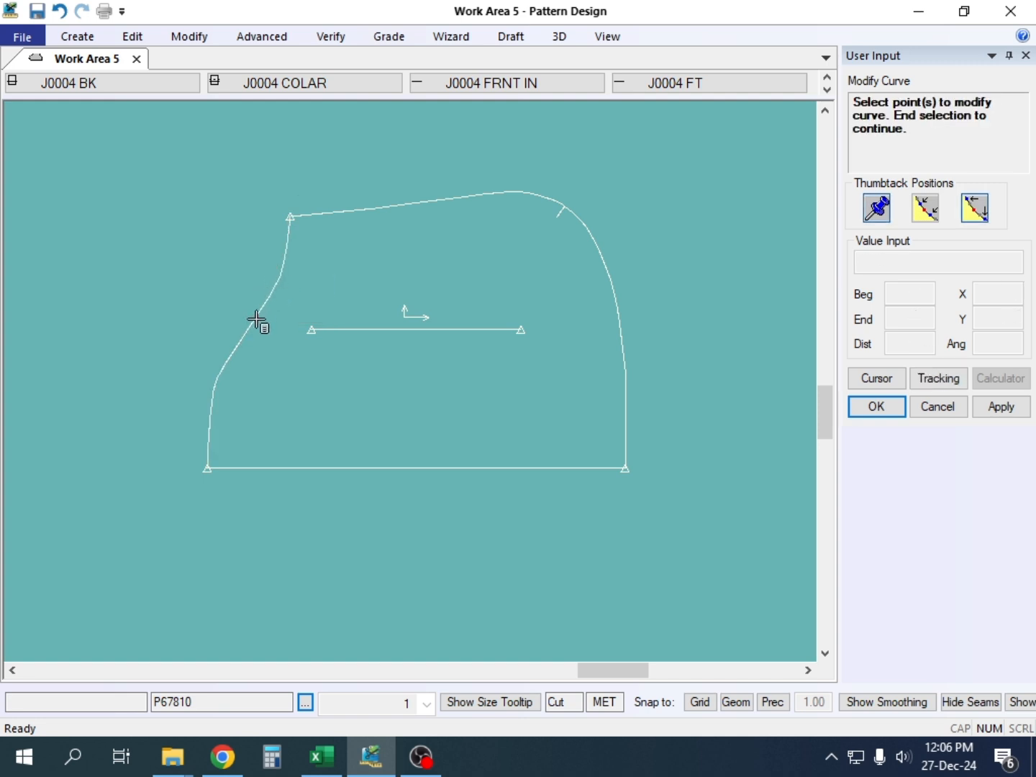
# Step: Pull the middle section of the left curved edge inward by about 0.7 cm between the lower and upper bends
pyautogui.click(267, 314)
pyautogui.moveTo(221, 448); pyautogui.dragTo(237, 352)
pyautogui.moveTo(309, 197); pyautogui.dragTo(292, 270)
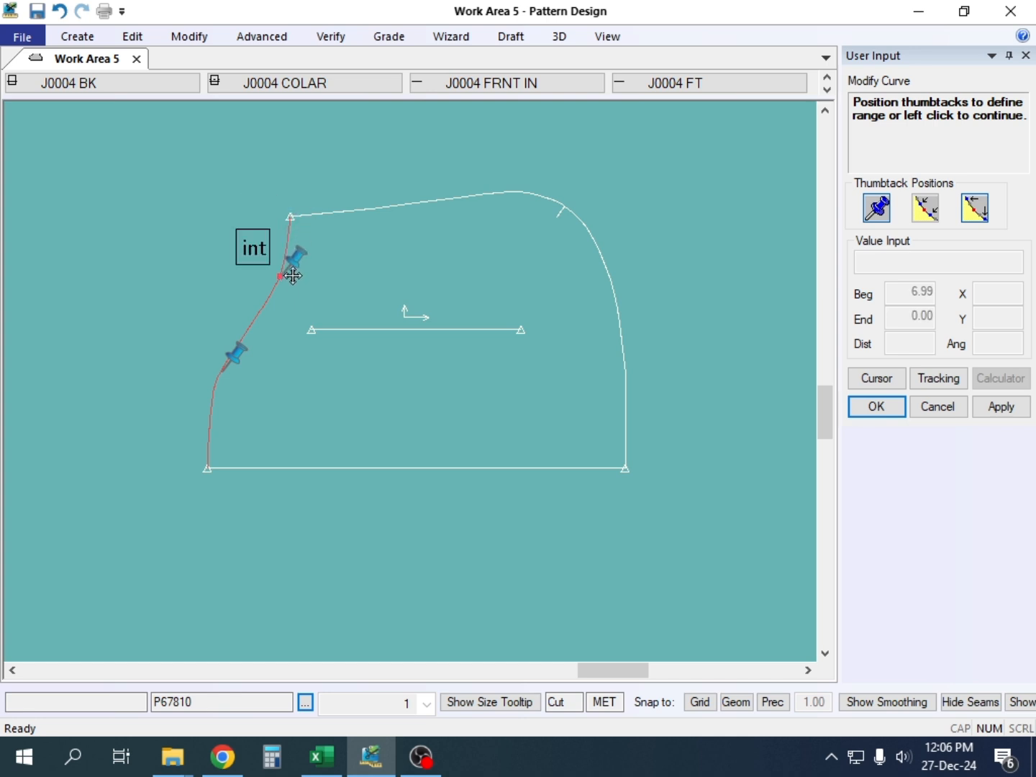
pyautogui.click(275, 326)
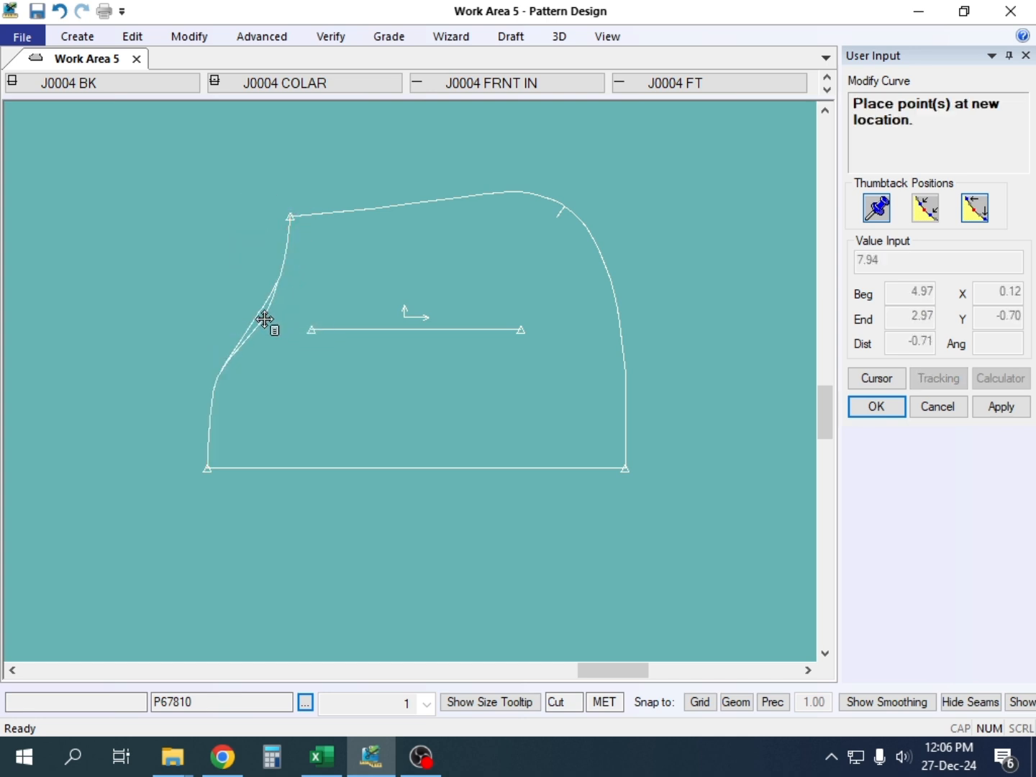
pyautogui.click(265, 320)
pyautogui.rightClick(296, 171)
pyautogui.click(301, 172)
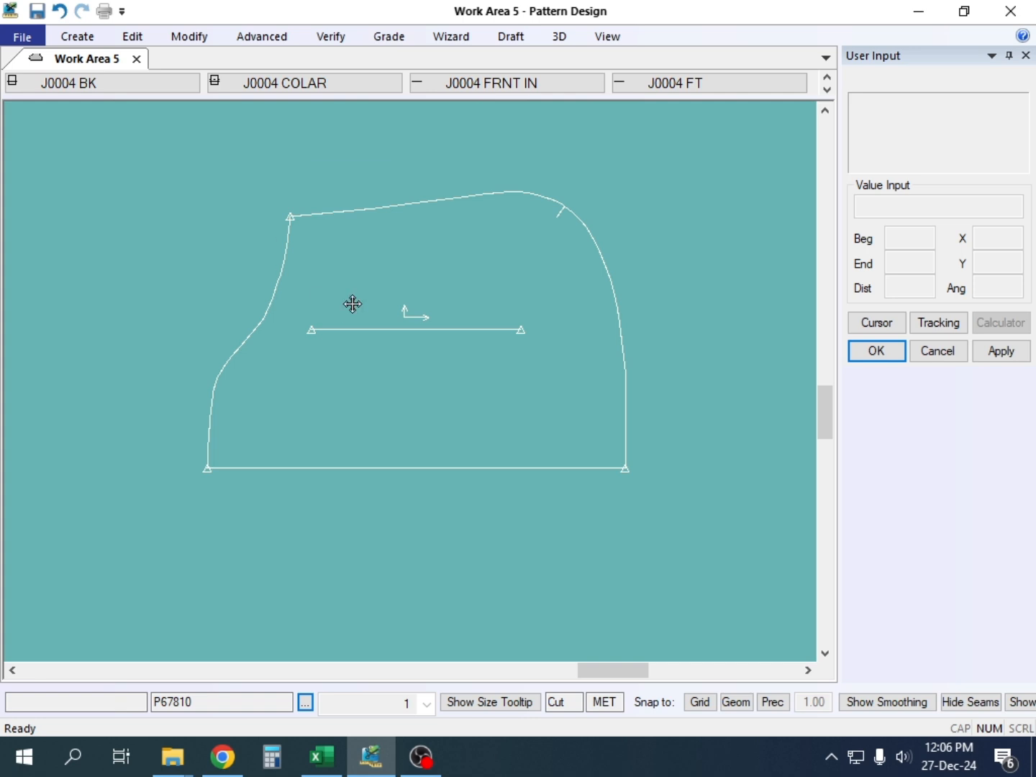
# Step: Smooth the lower bend of the left curved edge, limiting the range with thumbtacks around the bend
pyautogui.scroll(2, 352, 303)
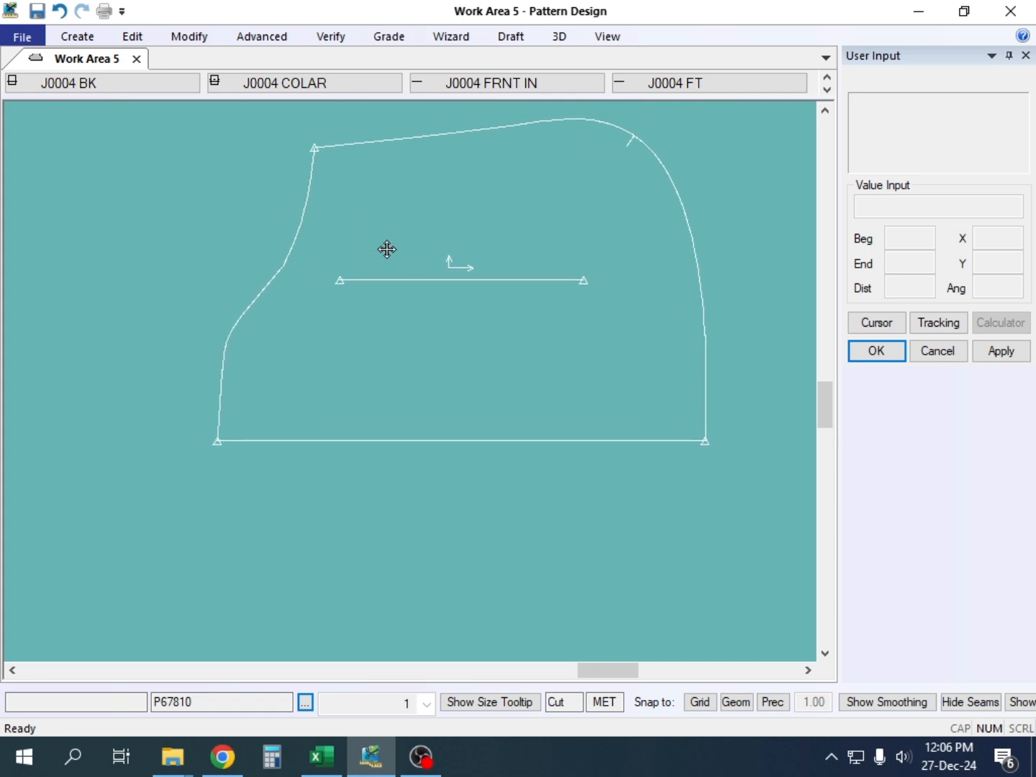
pyautogui.click(187, 37)
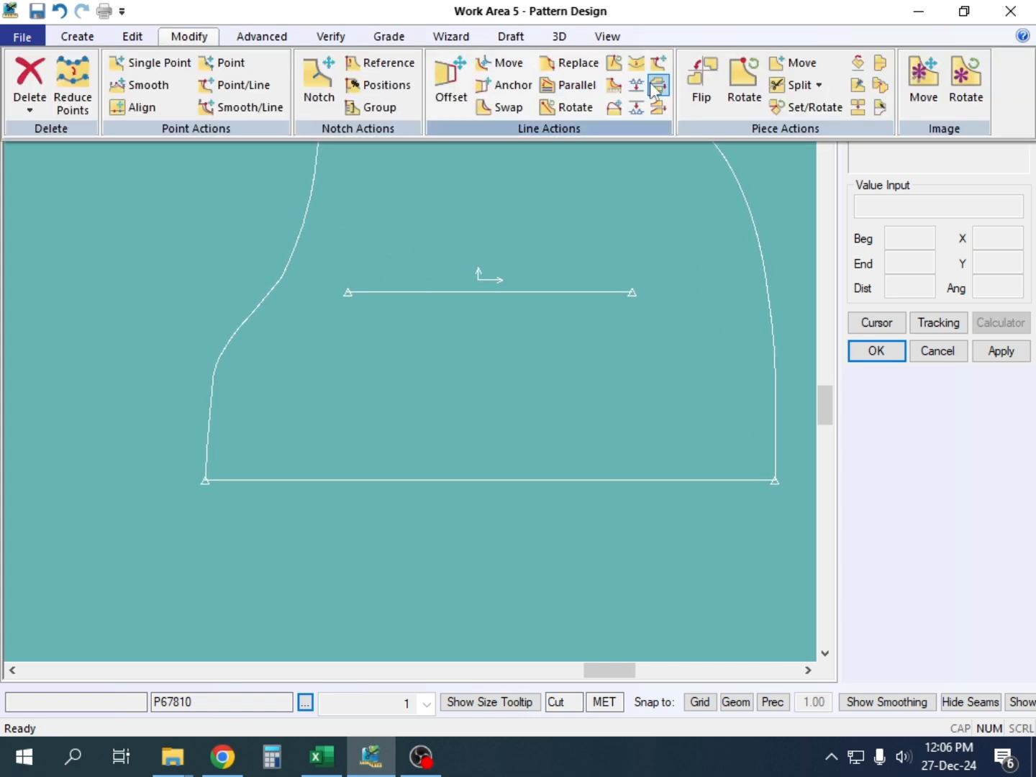
pyautogui.click(634, 65)
pyautogui.click(226, 366)
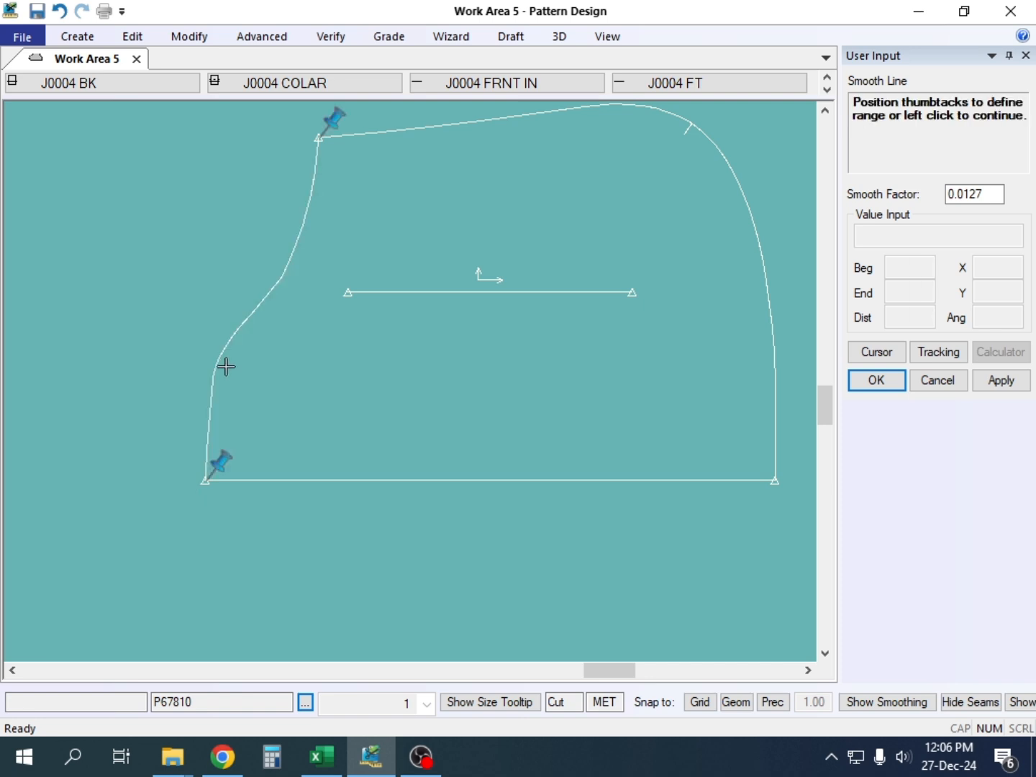
pyautogui.moveTo(334, 120); pyautogui.dragTo(254, 324)
pyautogui.moveTo(216, 466); pyautogui.dragTo(222, 392)
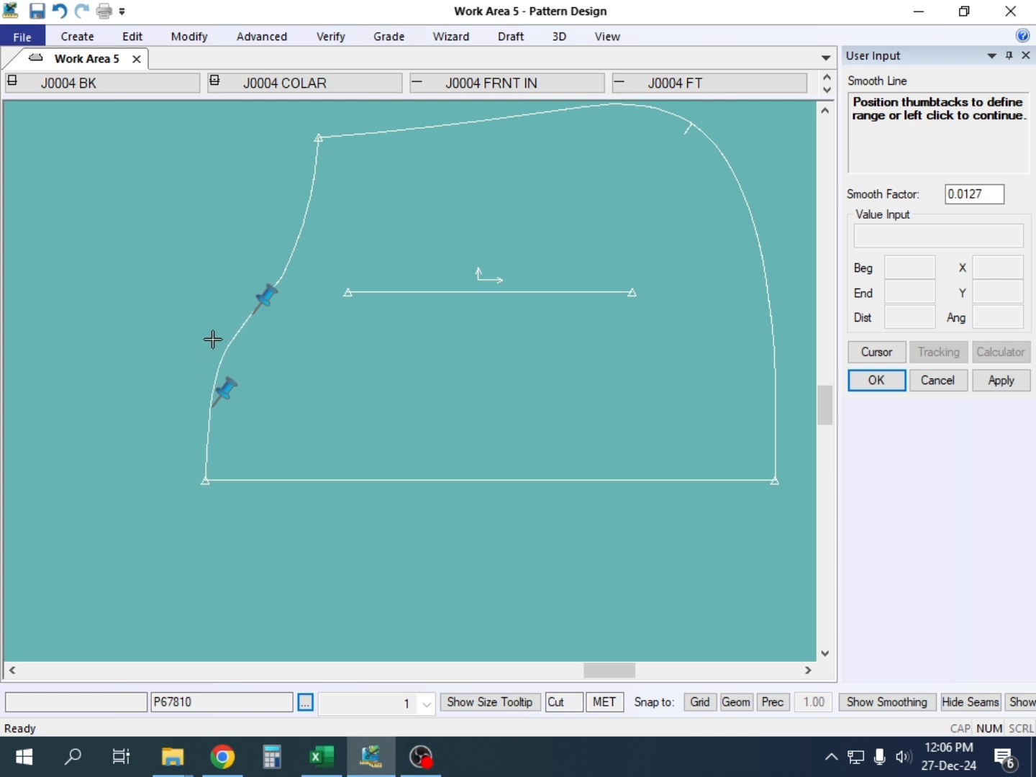
# Step: Smooth the upper bend of the left curved edge, with the thumbtack range shifted to the edge's upper half
pyautogui.moveTo(250, 321); pyautogui.dragTo(314, 190)
pyautogui.moveTo(226, 411); pyautogui.dragTo(256, 316)
pyautogui.moveTo(332, 176); pyautogui.dragTo(296, 240)
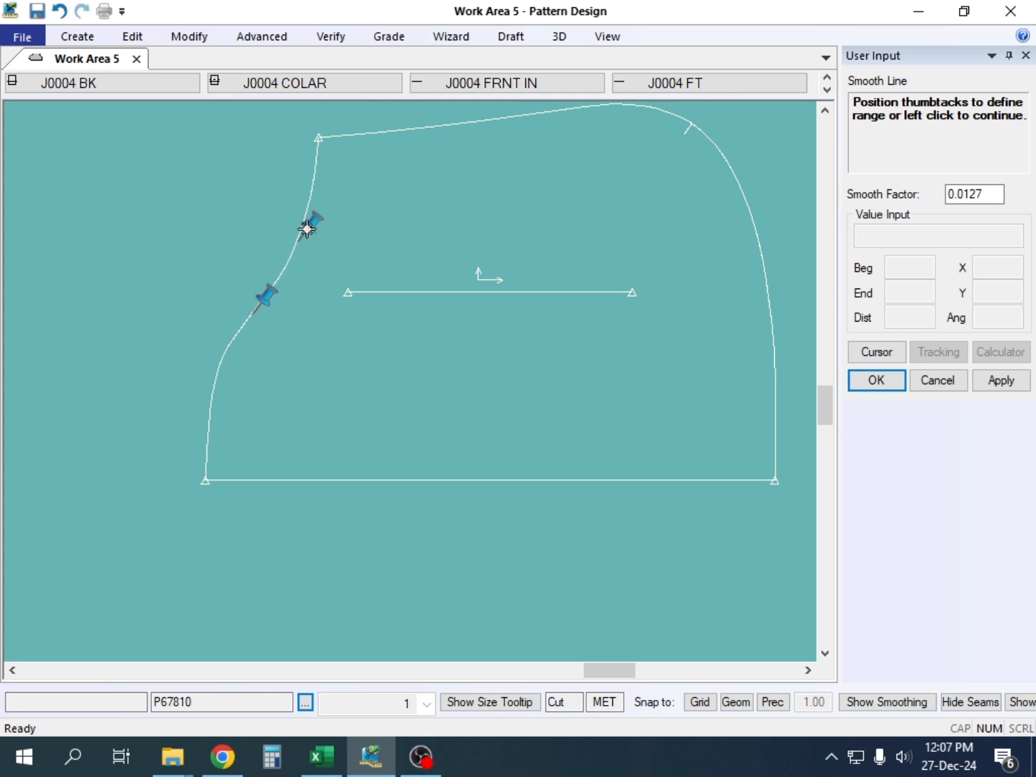
# Step: Smooth the left curved edge over a wide thumbtack range from just below its top corner to the lower bend
pyautogui.moveTo(307, 228); pyautogui.dragTo(324, 163)
pyautogui.moveTo(266, 291); pyautogui.dragTo(216, 391)
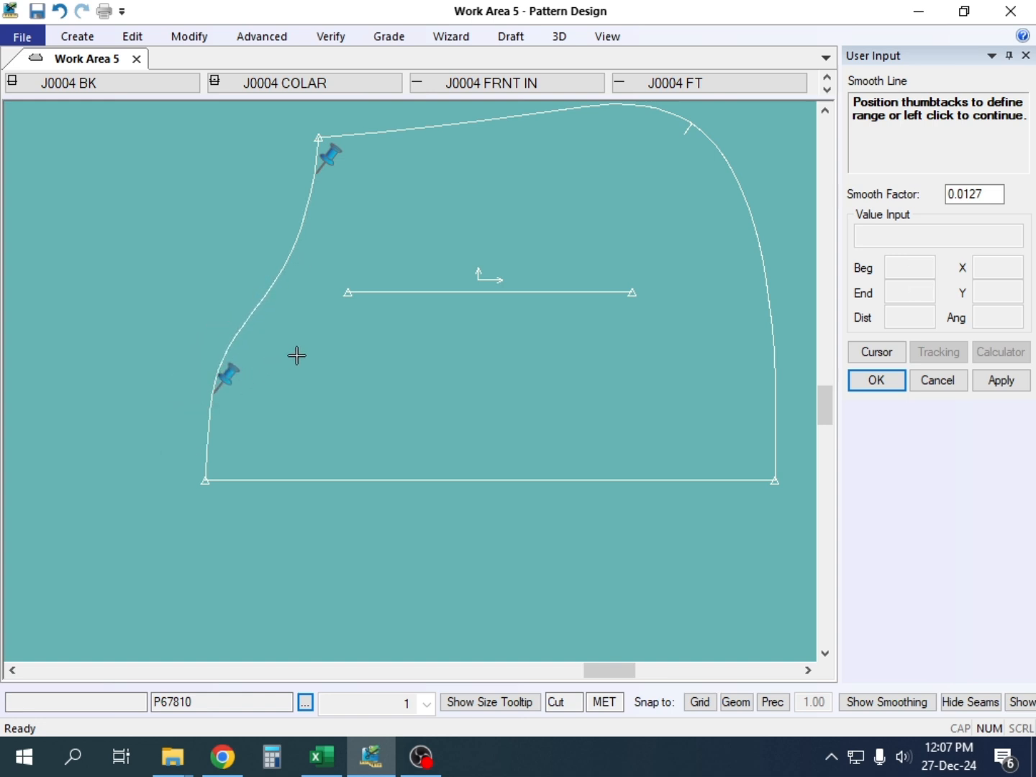
pyautogui.rightClick(315, 295)
pyautogui.click(320, 328)
pyautogui.rightClick(446, 225)
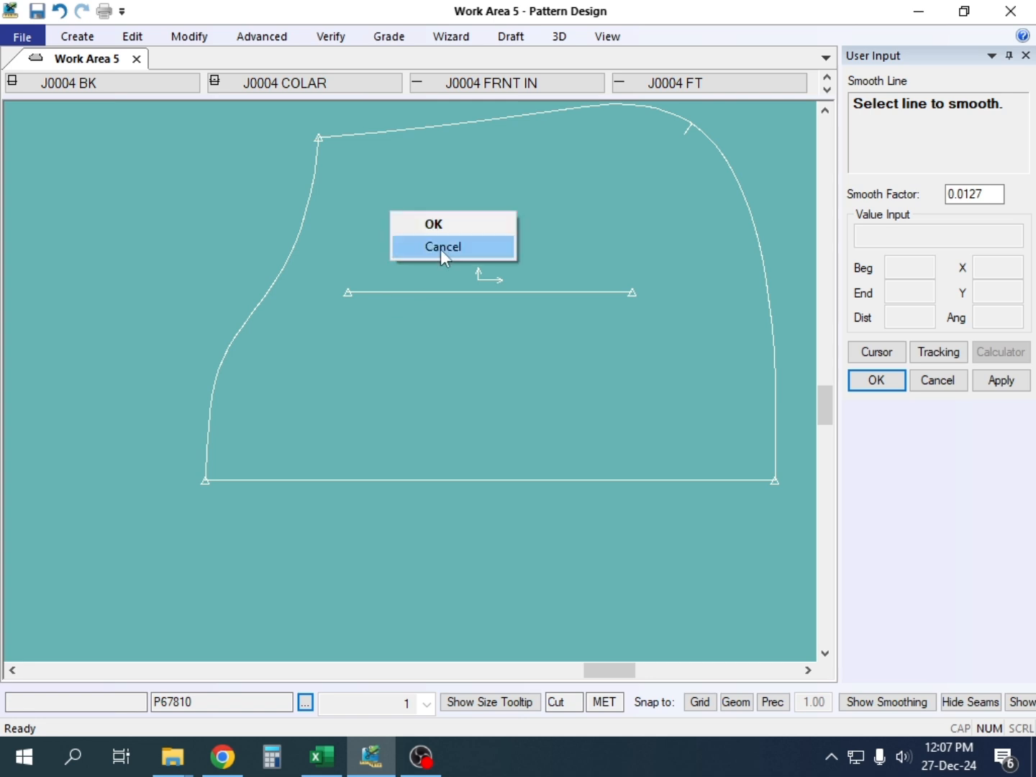
pyautogui.click(459, 251)
# Step: Move the reshaped panel copy onto the neckline end of the J0004 BASS draft for comparison
pyautogui.scroll(-5, 381, 327)
pyautogui.moveTo(580, 277); pyautogui.dragTo(332, 288, button='middle')
pyautogui.scroll(-1, 422, 310)
pyautogui.scroll(4, 398, 260)
pyautogui.scroll(-2, 380, 276)
pyautogui.scroll(-3, 378, 270)
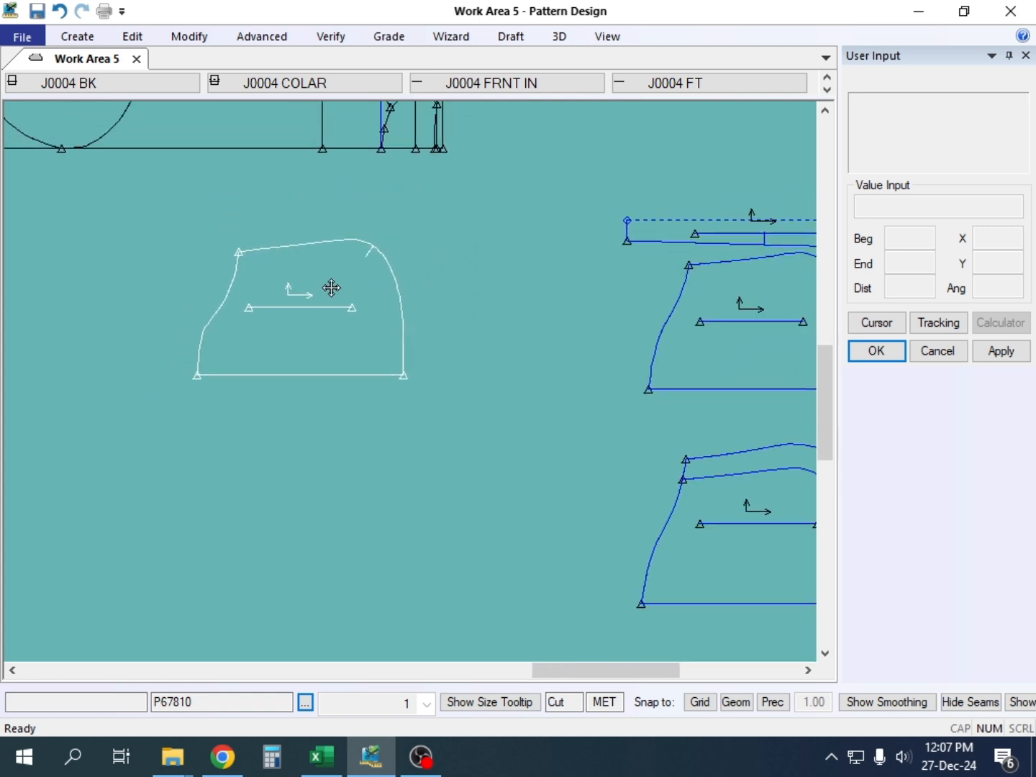
pyautogui.moveTo(689, 232); pyautogui.dragTo(692, 222)
pyautogui.moveTo(312, 262); pyautogui.dragTo(453, 99)
pyautogui.scroll(3, 334, 269)
pyautogui.scroll(-4, 337, 269)
pyautogui.scroll(-2, 288, 279)
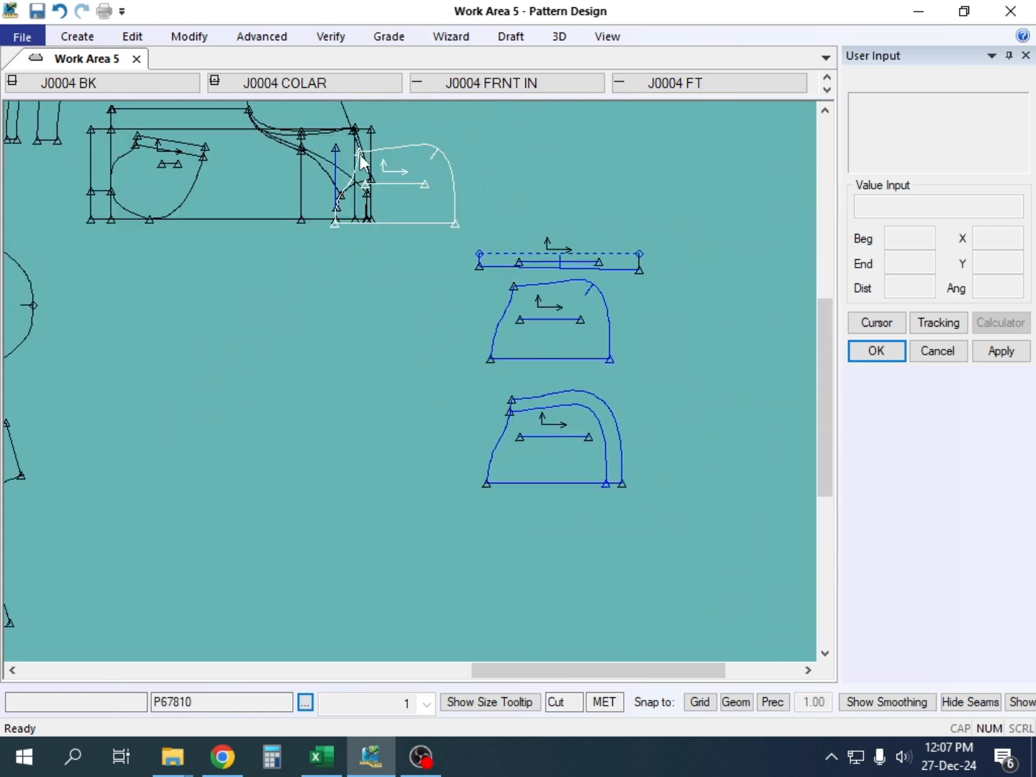
# Step: Line up the panel copy's lower left corner with the foot of the blue vertical line on the base draft
pyautogui.scroll(5, 361, 159)
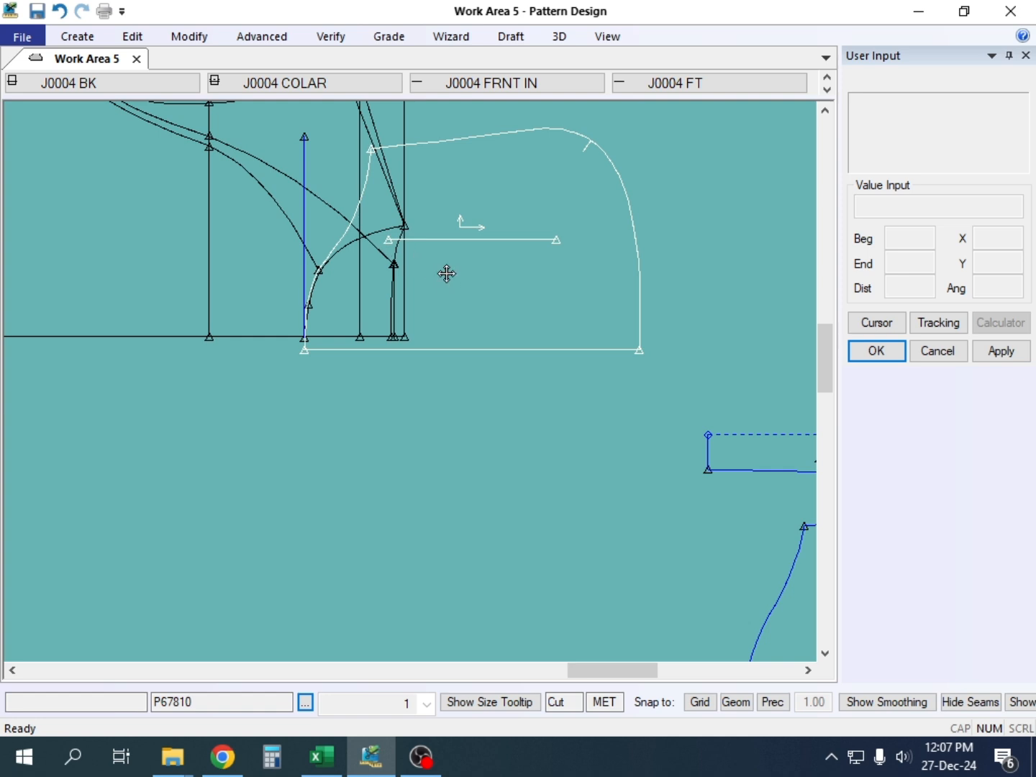
pyautogui.moveTo(447, 274); pyautogui.dragTo(448, 262)
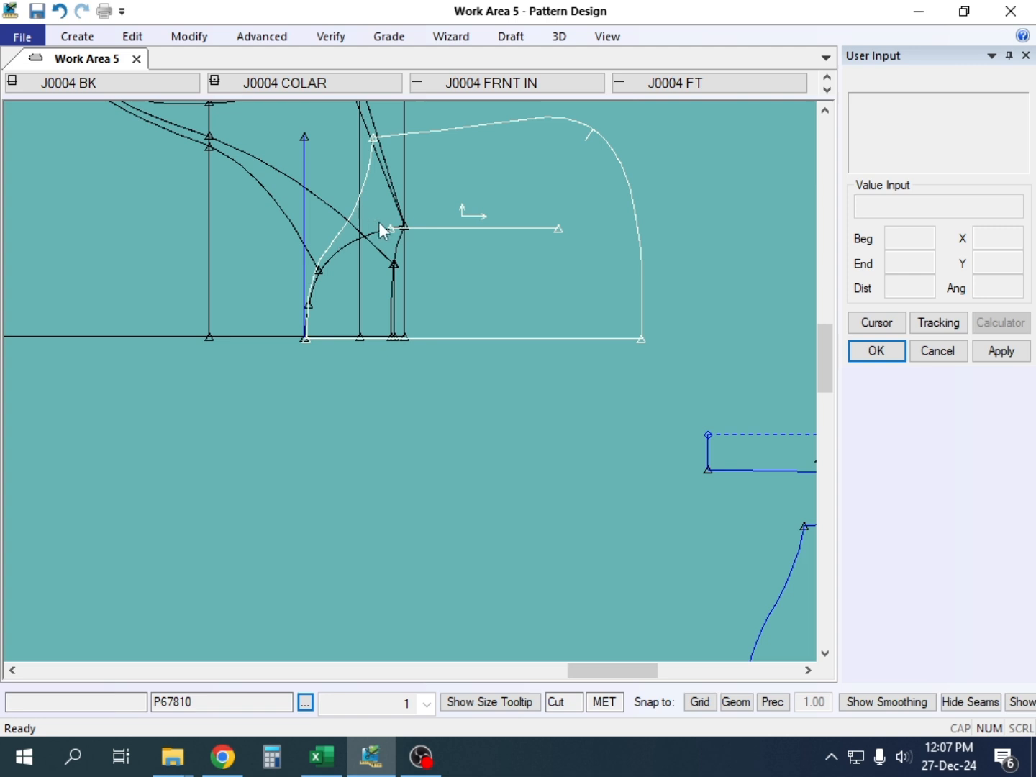
pyautogui.click(564, 294)
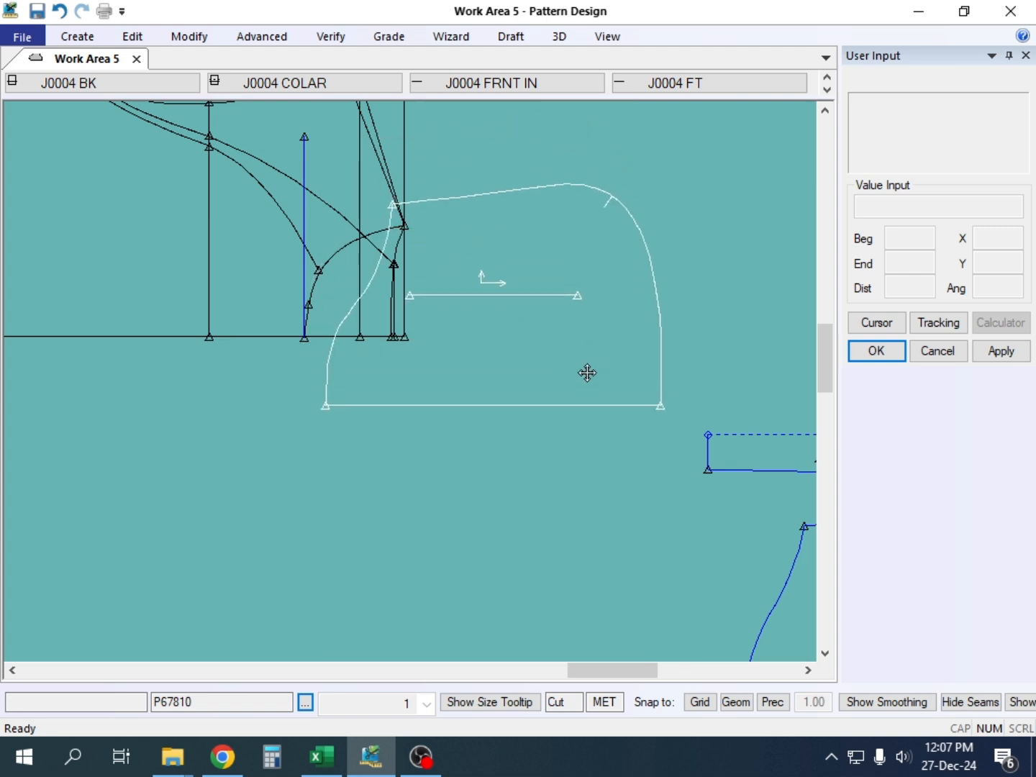
pyautogui.scroll(-2, 532, 434)
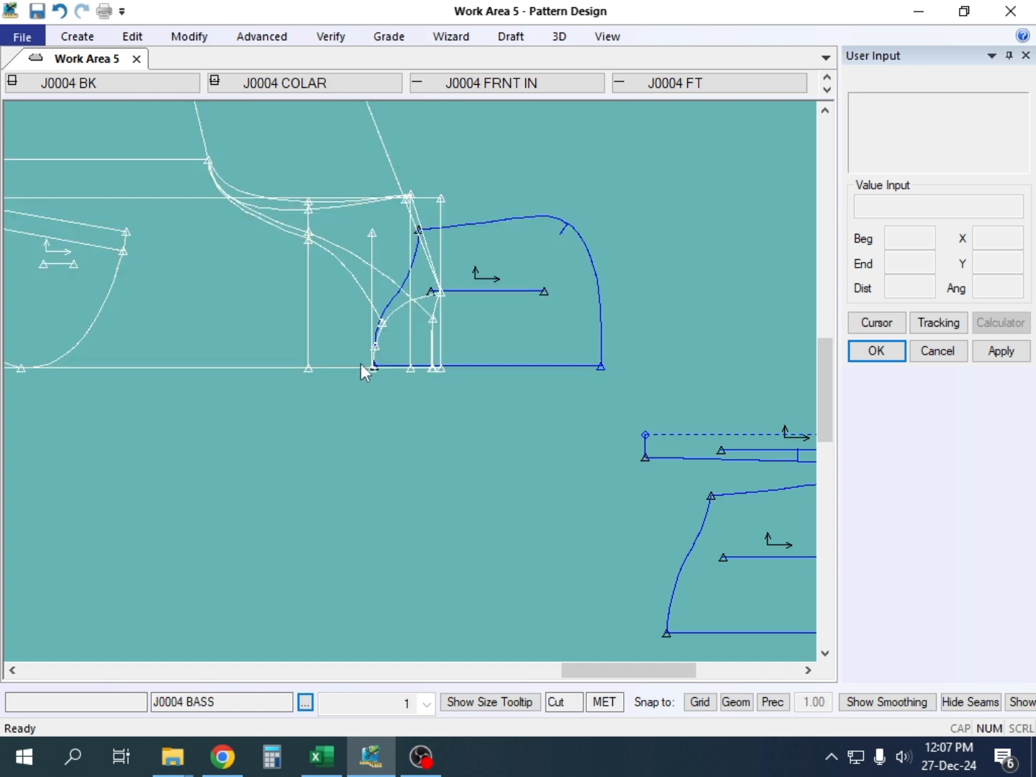
# Step: Move the reshaped panel copy off the base draft into the open area left of the original side panel
pyautogui.click(528, 336)
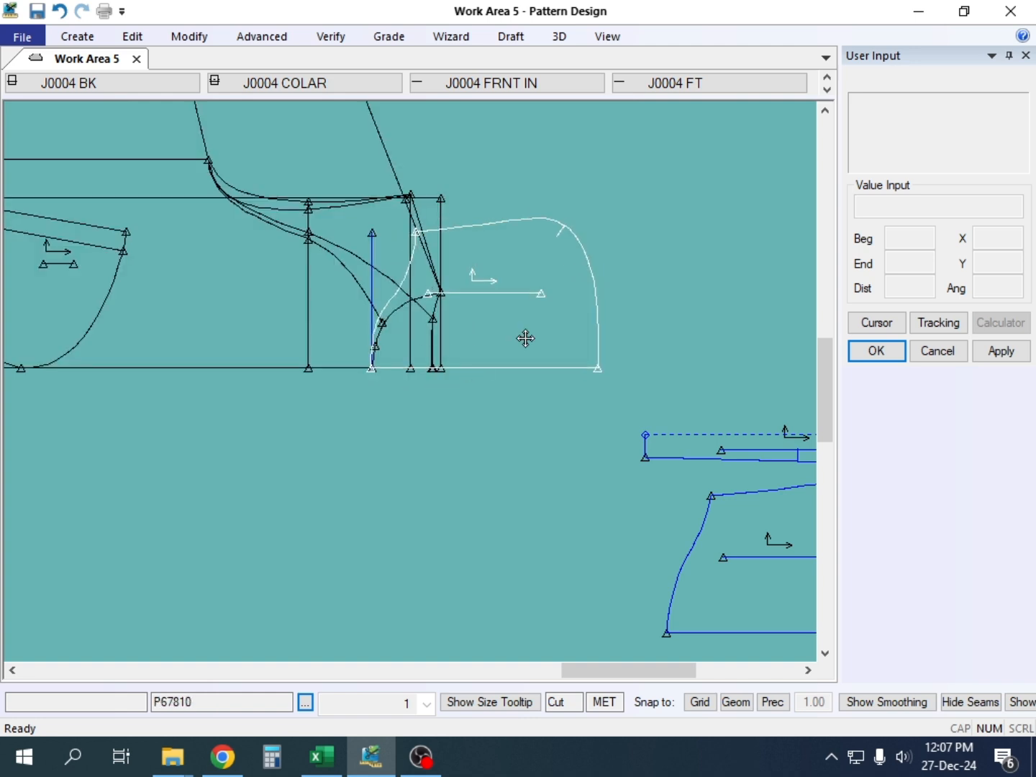
pyautogui.scroll(-3, 534, 333)
pyautogui.scroll(1, 475, 391)
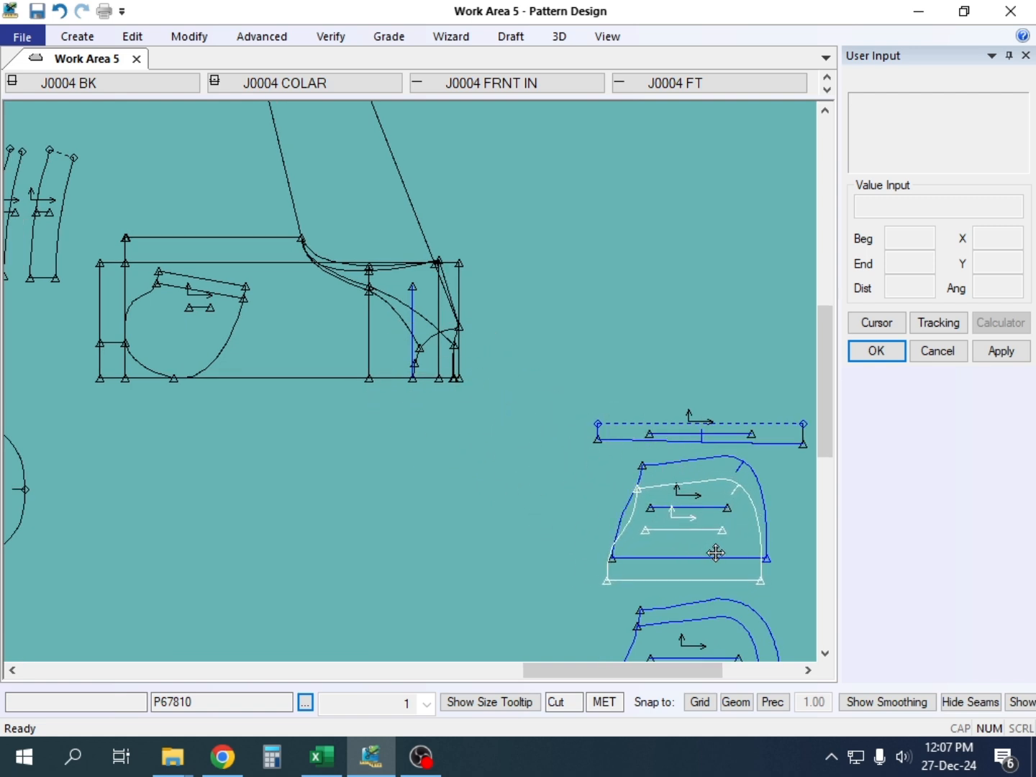
pyautogui.click(481, 564)
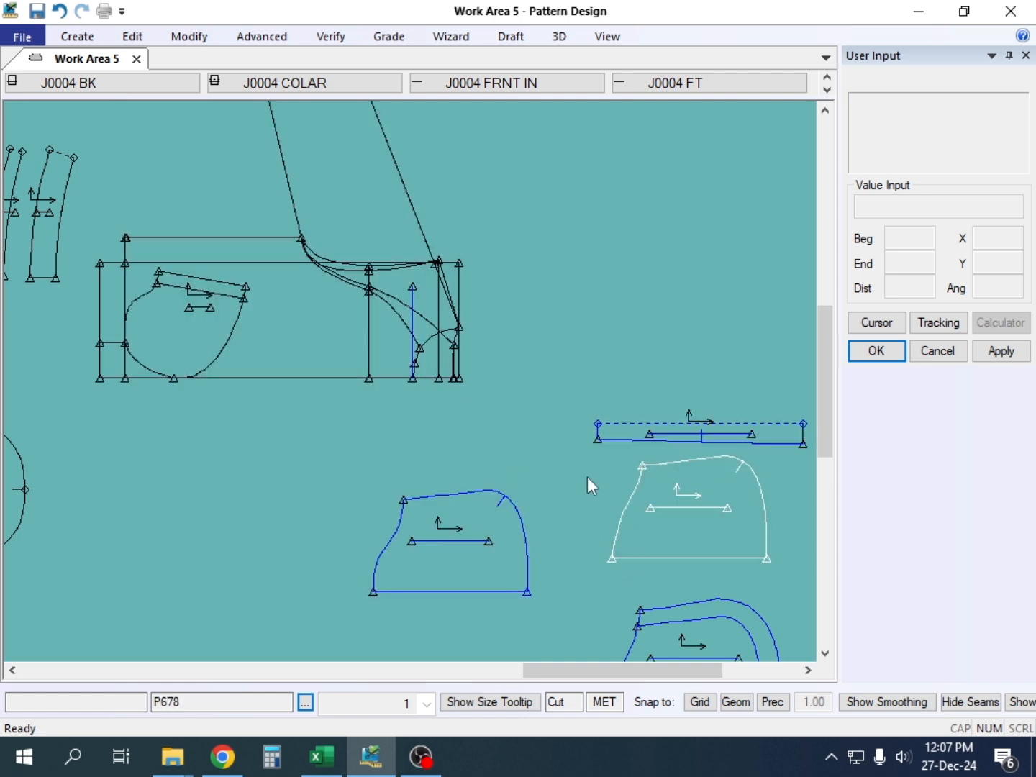
# Step: Move the narrow hood strip and the original side panel up into the open area beside the J0004 BASS draft
pyautogui.moveTo(683, 511); pyautogui.dragTo(677, 506)
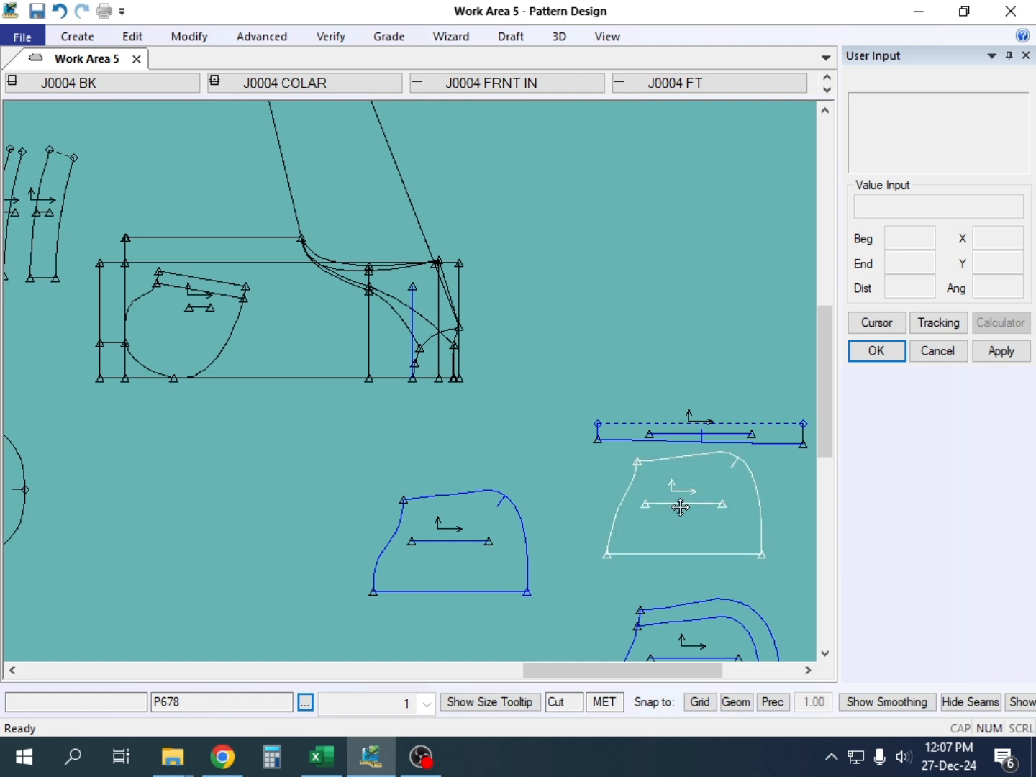
pyautogui.moveTo(677, 420); pyautogui.dragTo(665, 361)
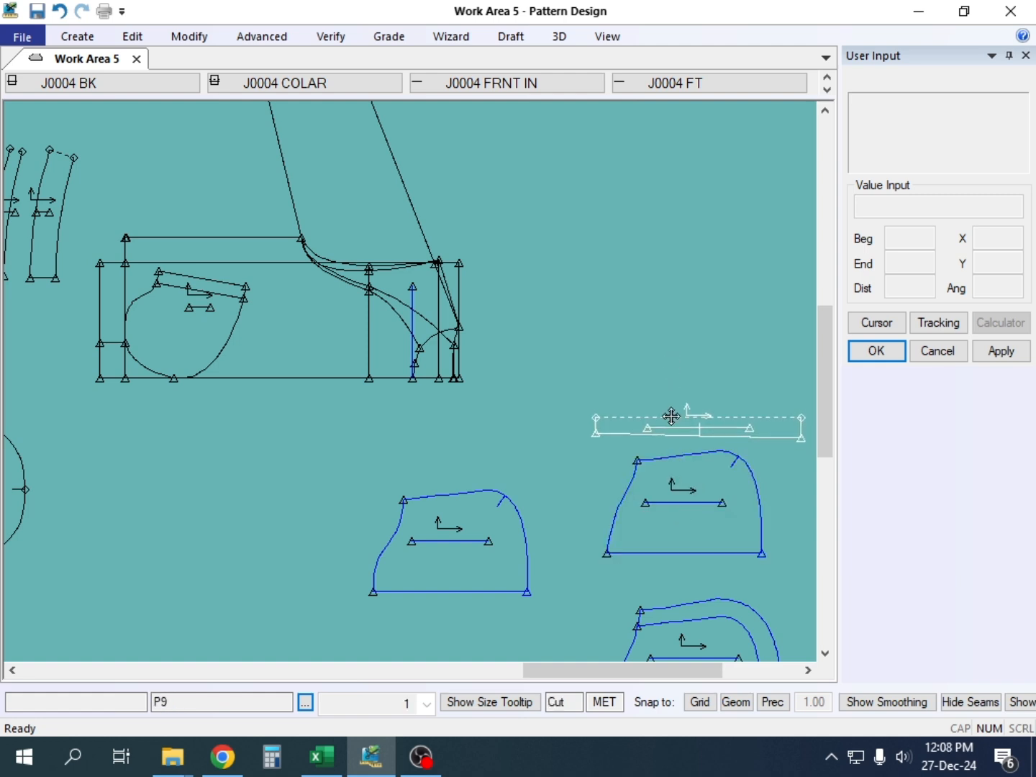
pyautogui.moveTo(670, 419); pyautogui.dragTo(669, 320)
pyautogui.moveTo(673, 474); pyautogui.dragTo(669, 390)
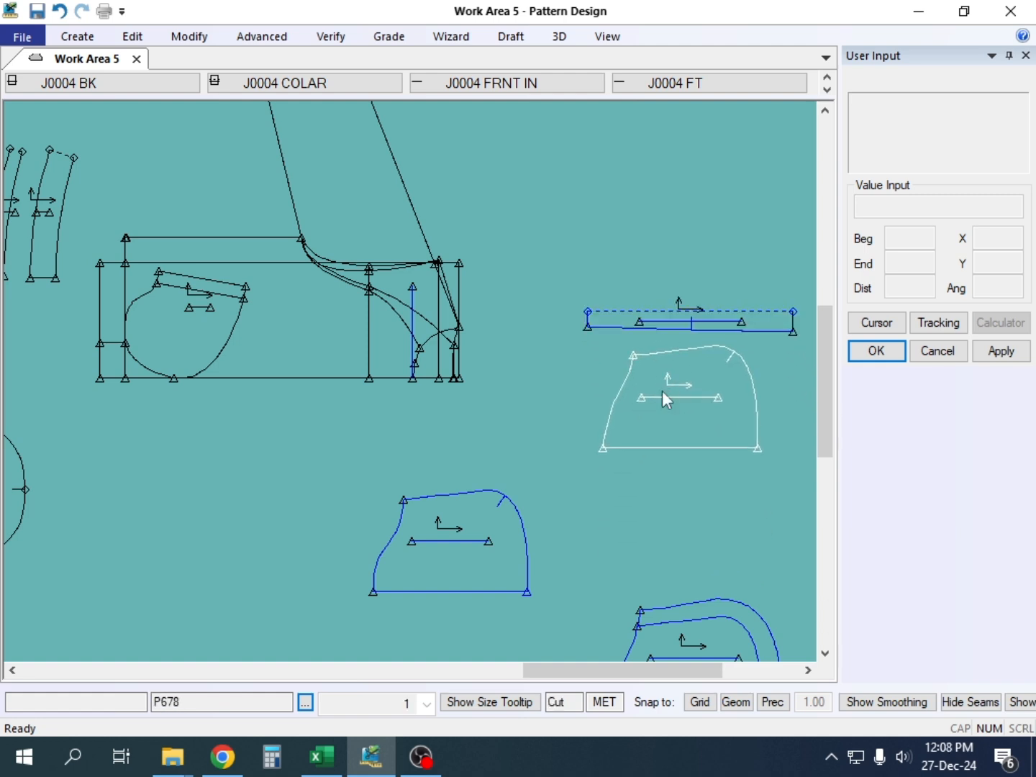
pyautogui.scroll(-2, 469, 355)
pyautogui.scroll(2, 683, 392)
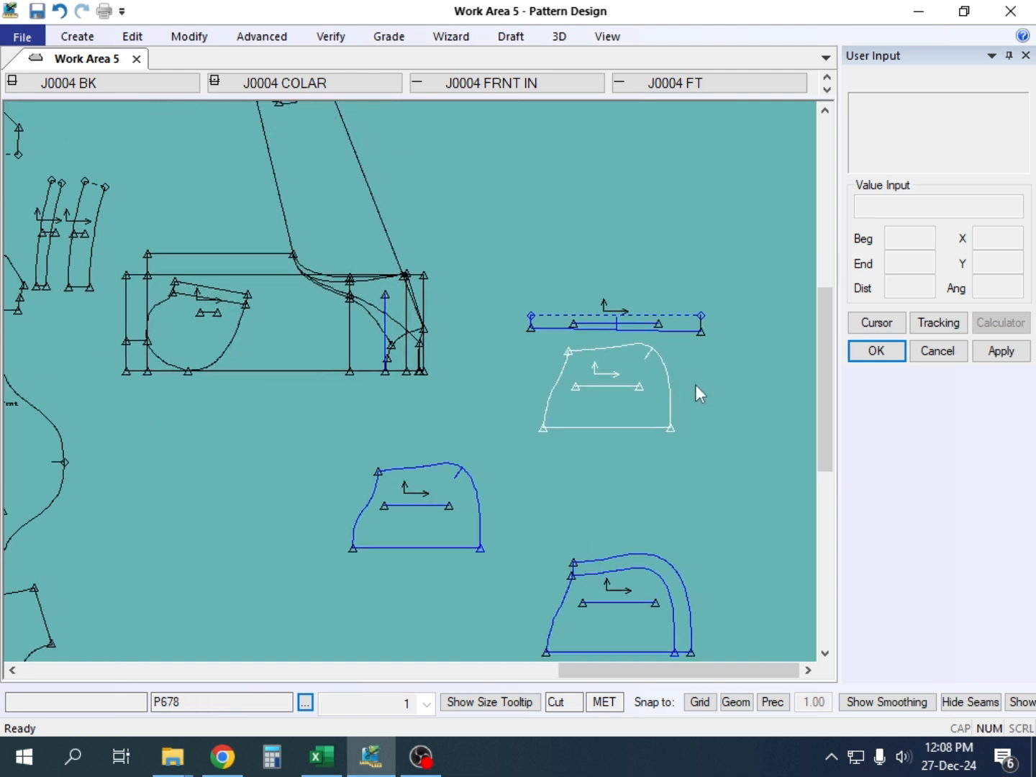
pyautogui.scroll(-1, 574, 431)
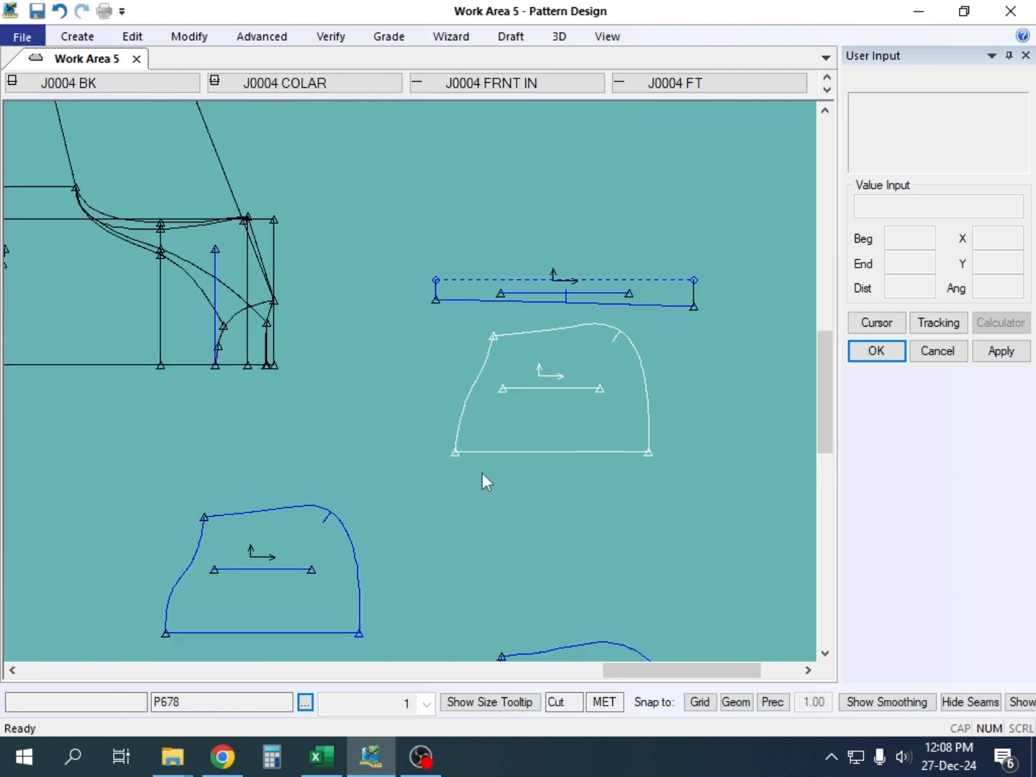
# Step: Move the reshaped panel copy across to the lower right of the original side panel
pyautogui.moveTo(308, 548); pyautogui.dragTo(813, 505)
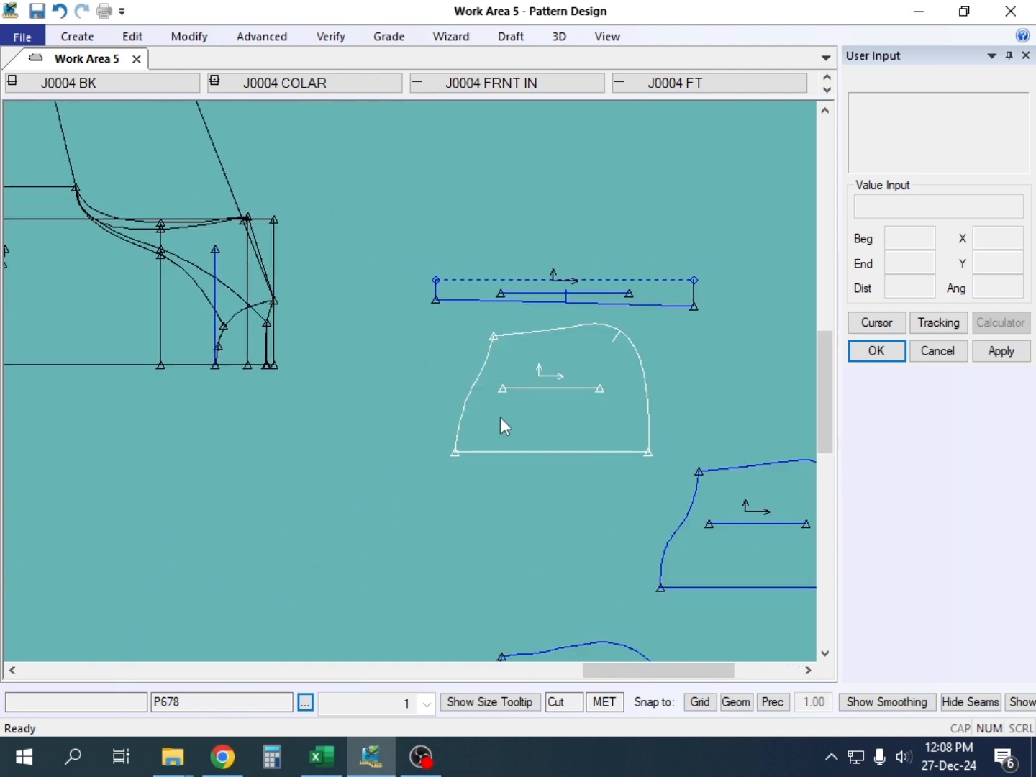
pyautogui.scroll(-2, 442, 329)
pyautogui.scroll(4, 538, 389)
pyautogui.scroll(1, 538, 390)
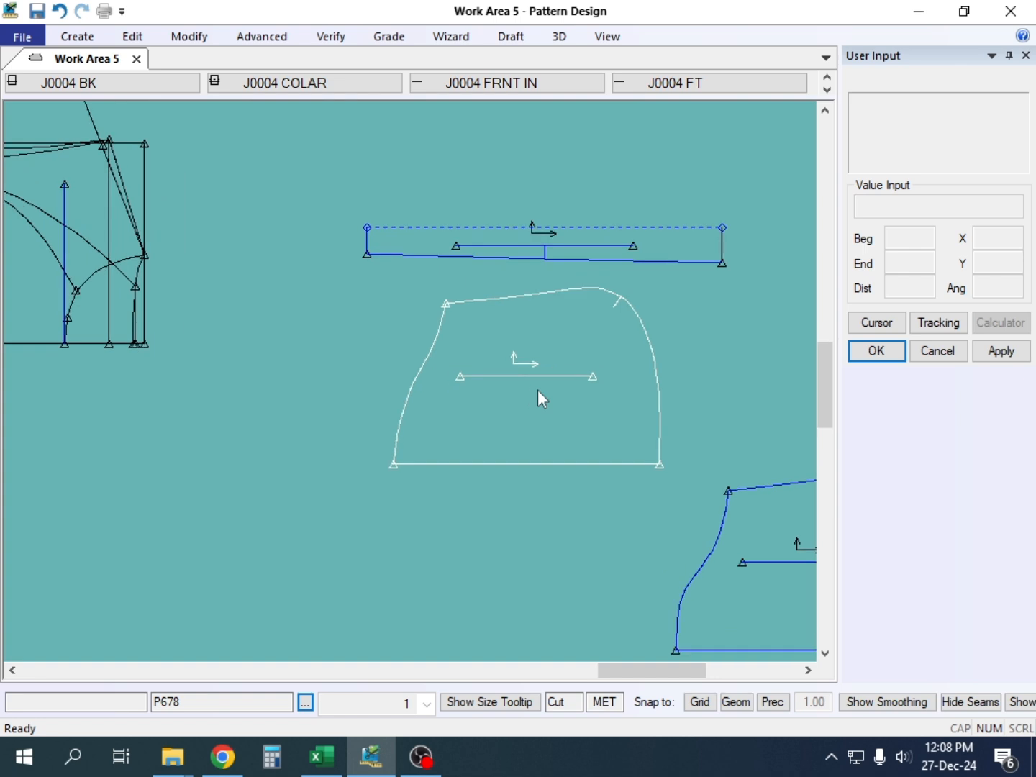
pyautogui.scroll(-1, 508, 359)
pyautogui.scroll(-2, 503, 352)
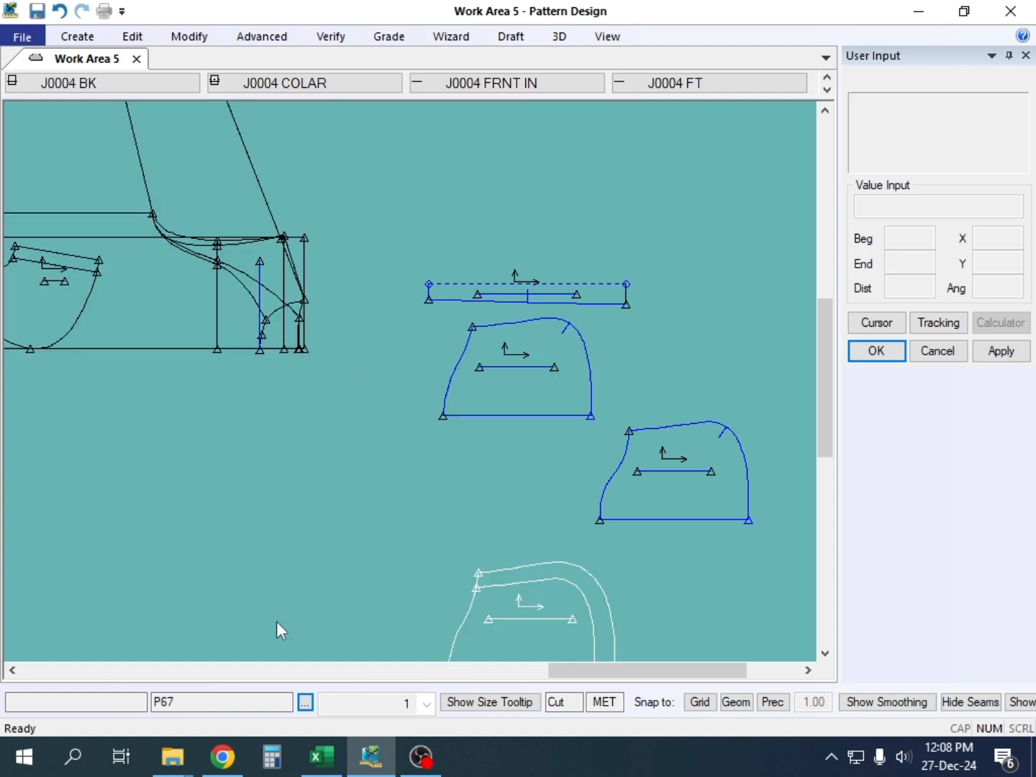
# Step: Switch to Excel to review the J0004 size chart and jacket photos, and return to Pattern Design
pyautogui.click(330, 764)
pyautogui.scroll(11, 917, 385)
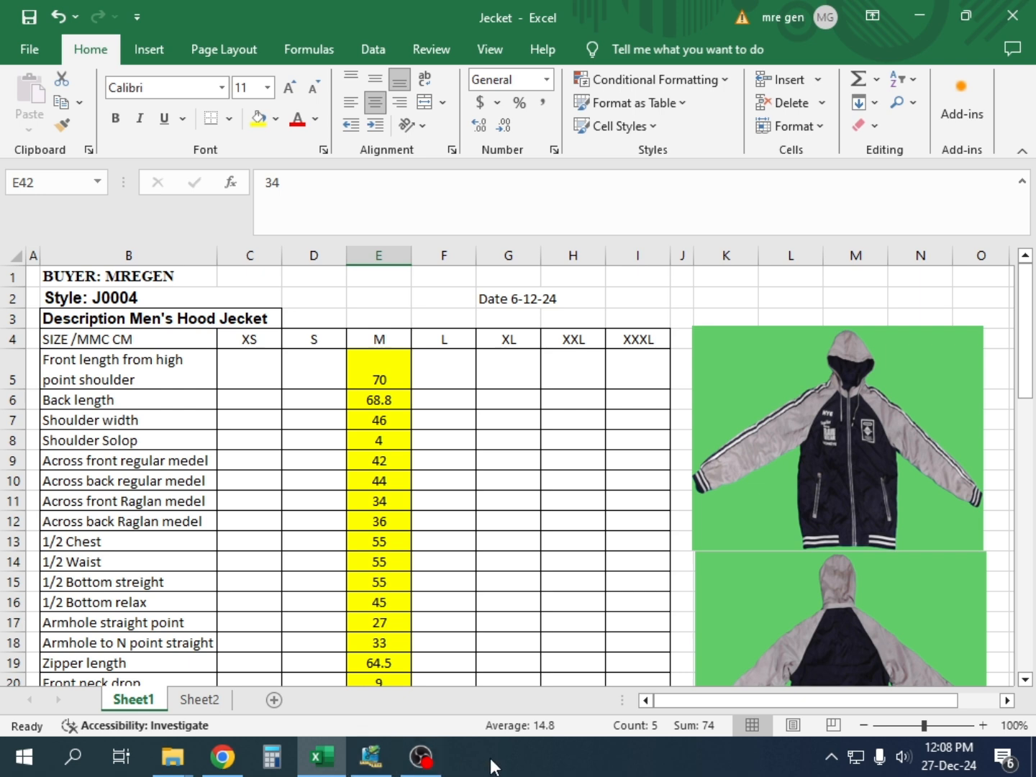
pyautogui.click(365, 760)
# Step: Move the double-outlined hood panel away from the side panels toward the lower right of the work area
pyautogui.moveTo(534, 378); pyautogui.dragTo(533, 408)
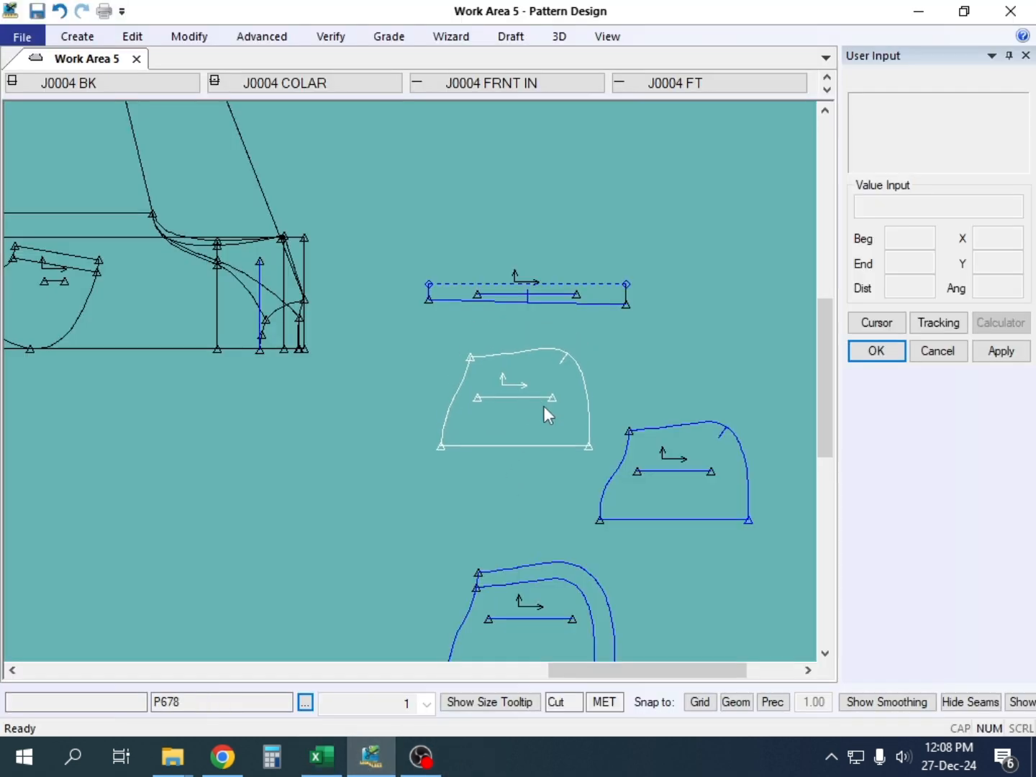
pyautogui.scroll(-2, 550, 398)
pyautogui.moveTo(512, 537); pyautogui.dragTo(657, 392)
pyautogui.scroll(1, 639, 464)
pyautogui.moveTo(560, 491); pyautogui.dragTo(635, 646)
# Step: Place the reshaped panel copy below the base draft and the original side panel directly beneath the narrow hood strip
pyautogui.moveTo(658, 371); pyautogui.dragTo(237, 436)
pyautogui.scroll(3, 656, 379)
pyautogui.moveTo(438, 388); pyautogui.dragTo(458, 349)
pyautogui.moveTo(251, 442); pyautogui.dragTo(261, 444)
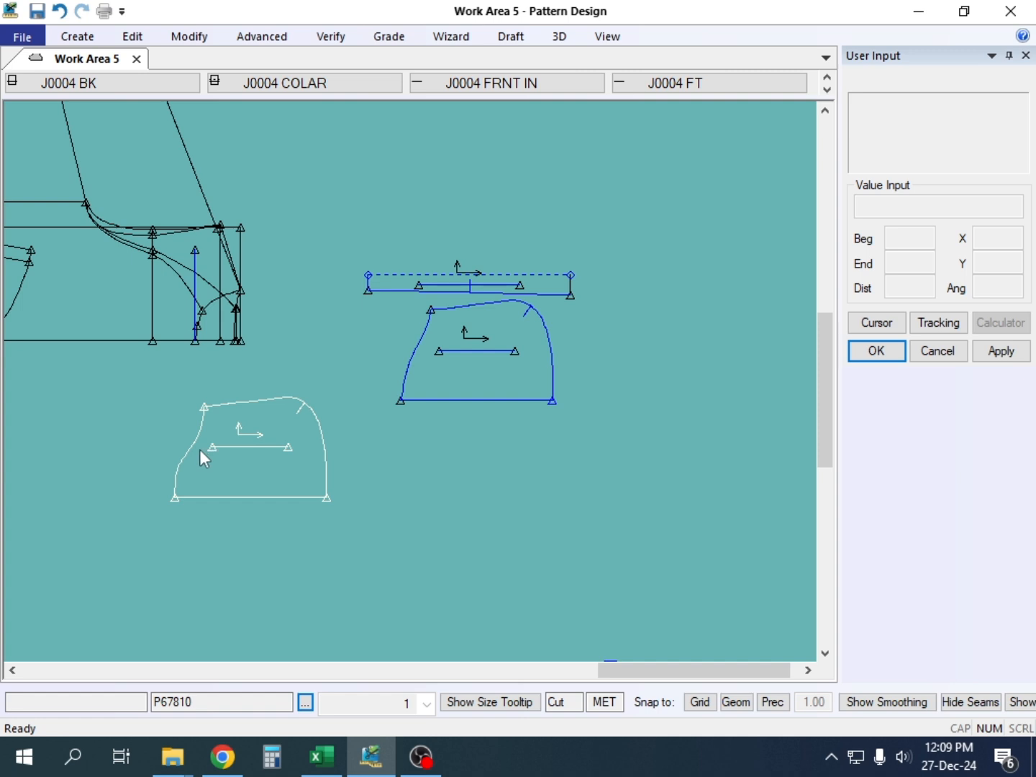
pyautogui.moveTo(263, 441); pyautogui.dragTo(185, 440)
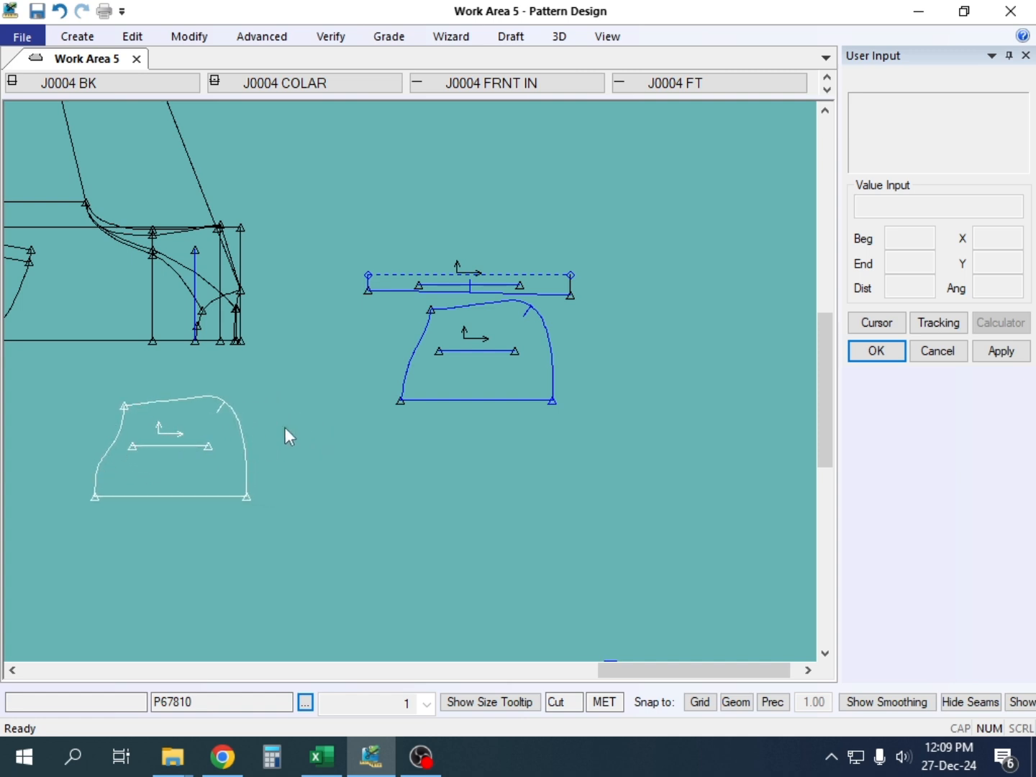
pyautogui.moveTo(467, 352); pyautogui.dragTo(473, 353)
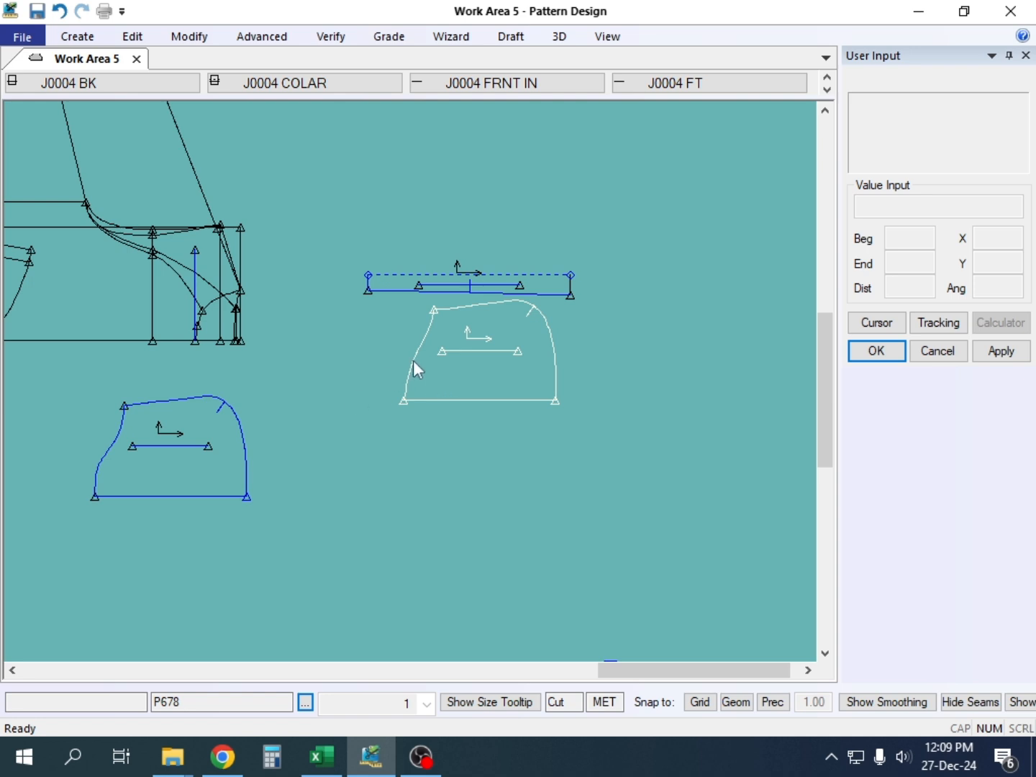
# Step: Remove the reshaped side panel copy from the work area
pyautogui.click(185, 447)
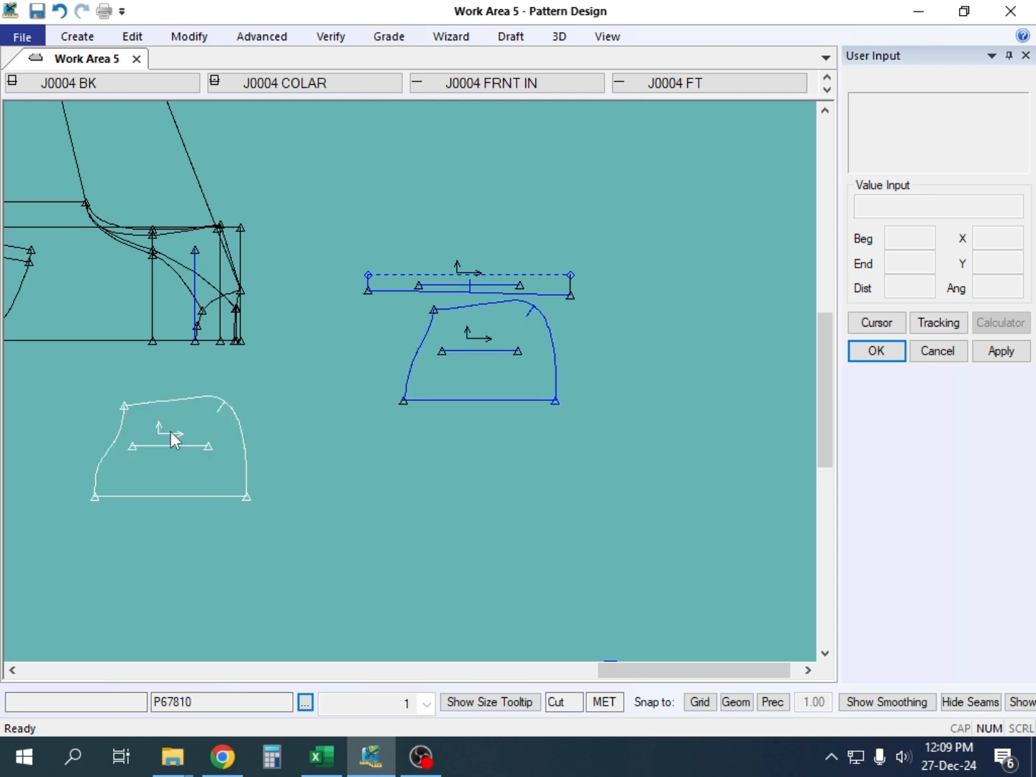
pyautogui.rightClick(171, 431)
pyautogui.click(234, 245)
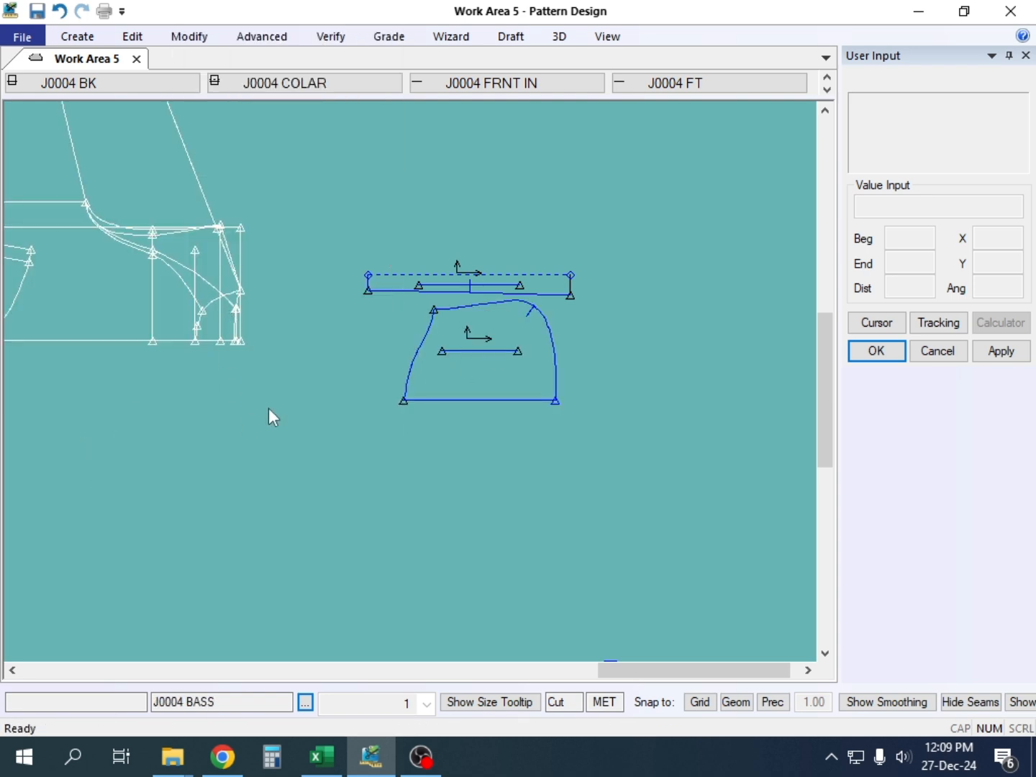
# Step: Shift the J0004 BASS draft slightly down, farther from the sleeve pieces above it
pyautogui.moveTo(389, 154); pyautogui.dragTo(389, 157)
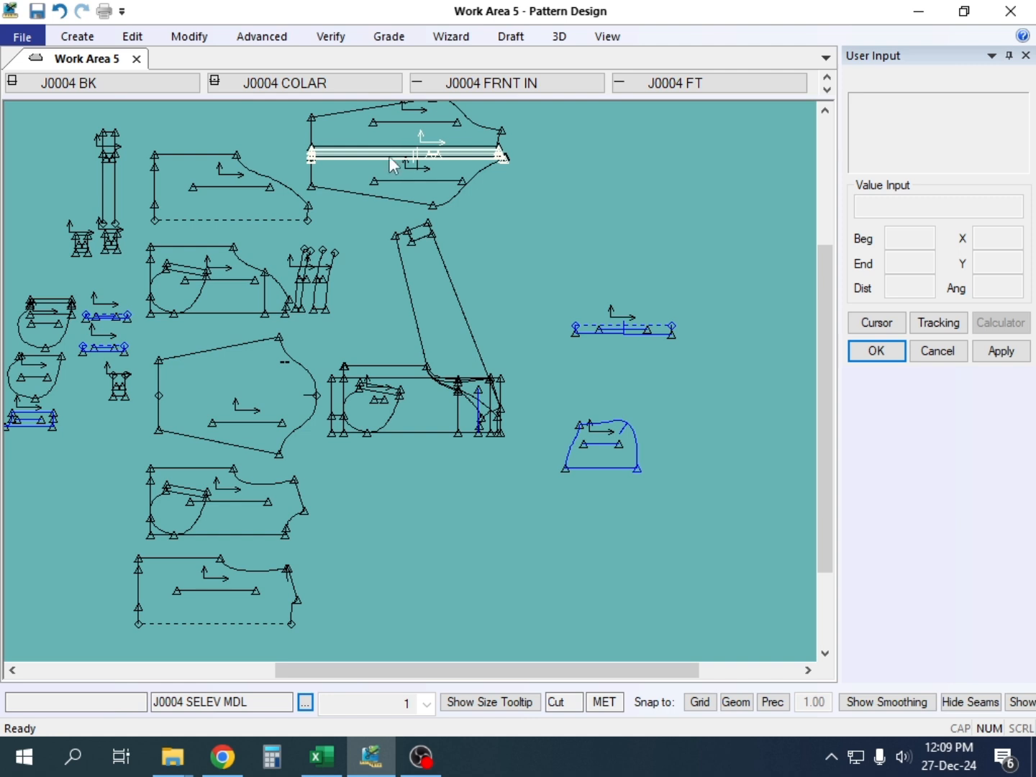
pyautogui.moveTo(438, 310); pyautogui.dragTo(447, 335)
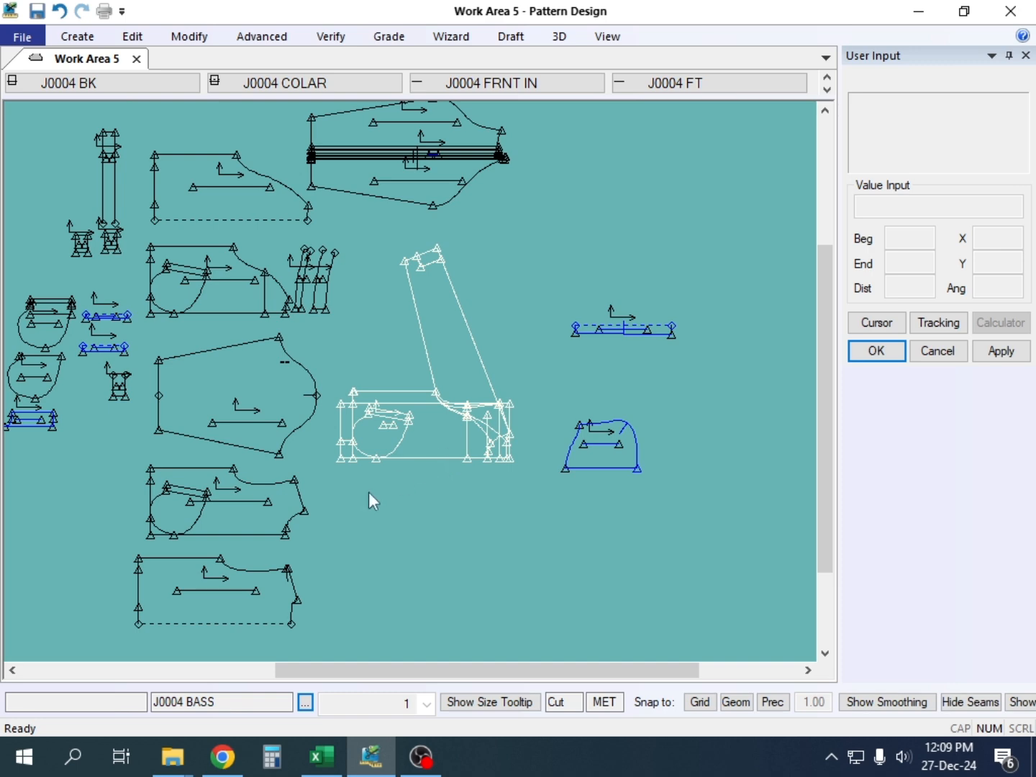
# Step: Switch to Excel to check the size range in the chart's header row, and return to the pattern
pyautogui.click(321, 756)
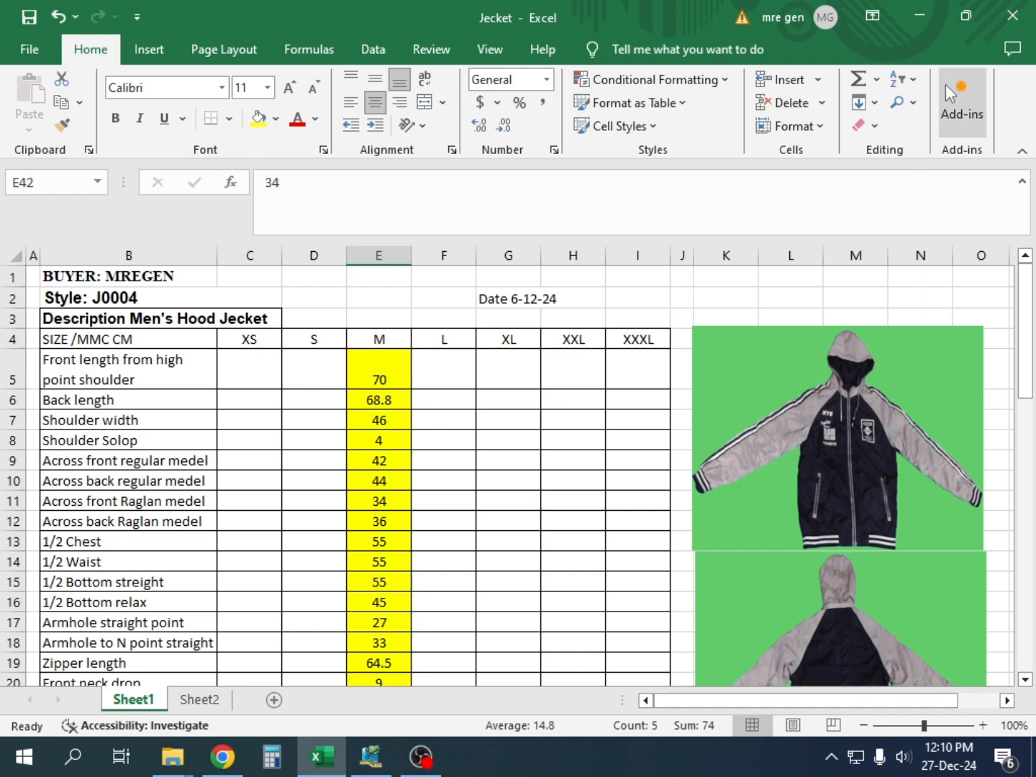
pyautogui.click(916, 16)
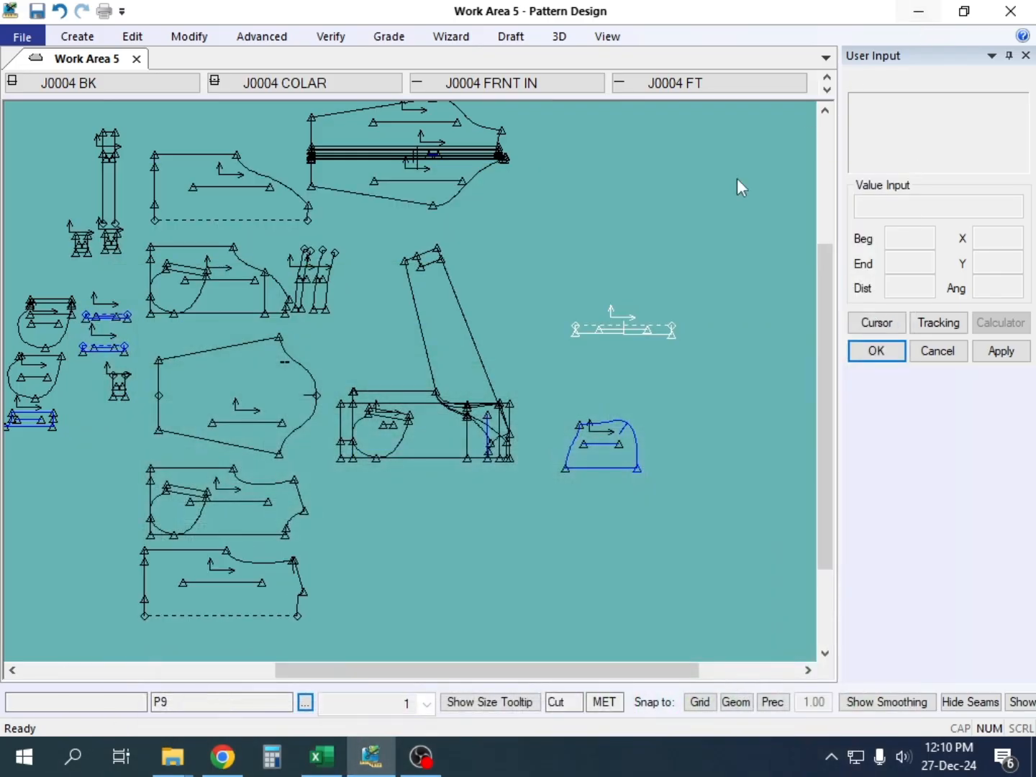
# Step: Switch to AccuMark Explorer, maximize it and open the 4J0004 storage area on drive D
pyautogui.click(926, 18)
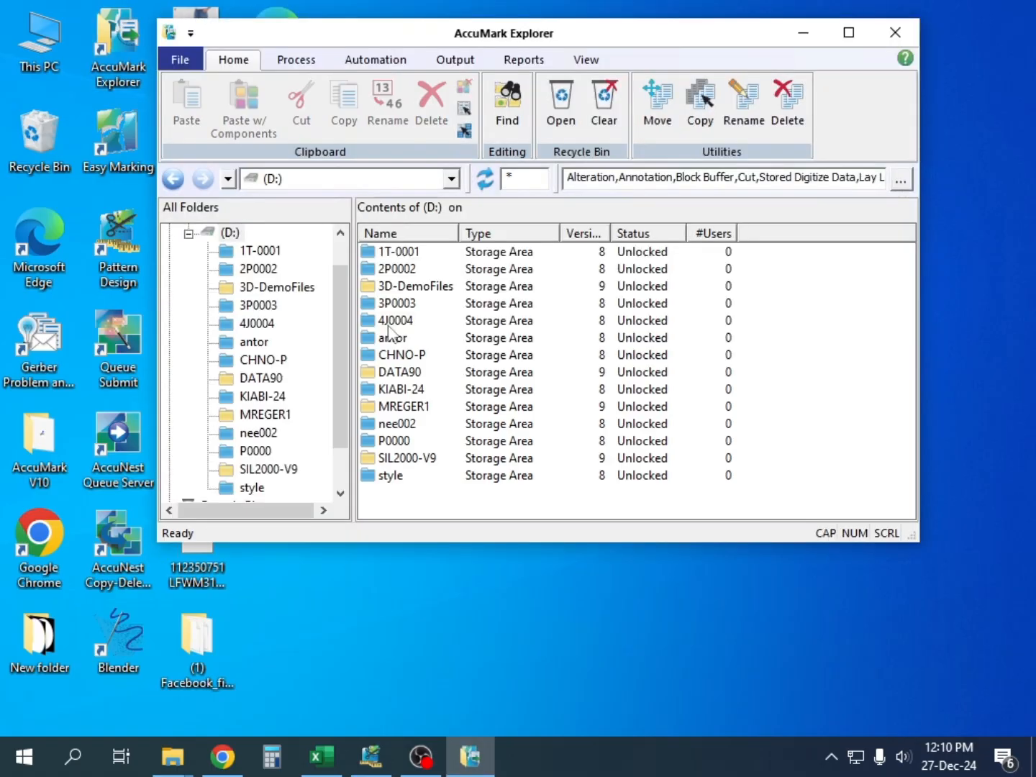
pyautogui.click(849, 33)
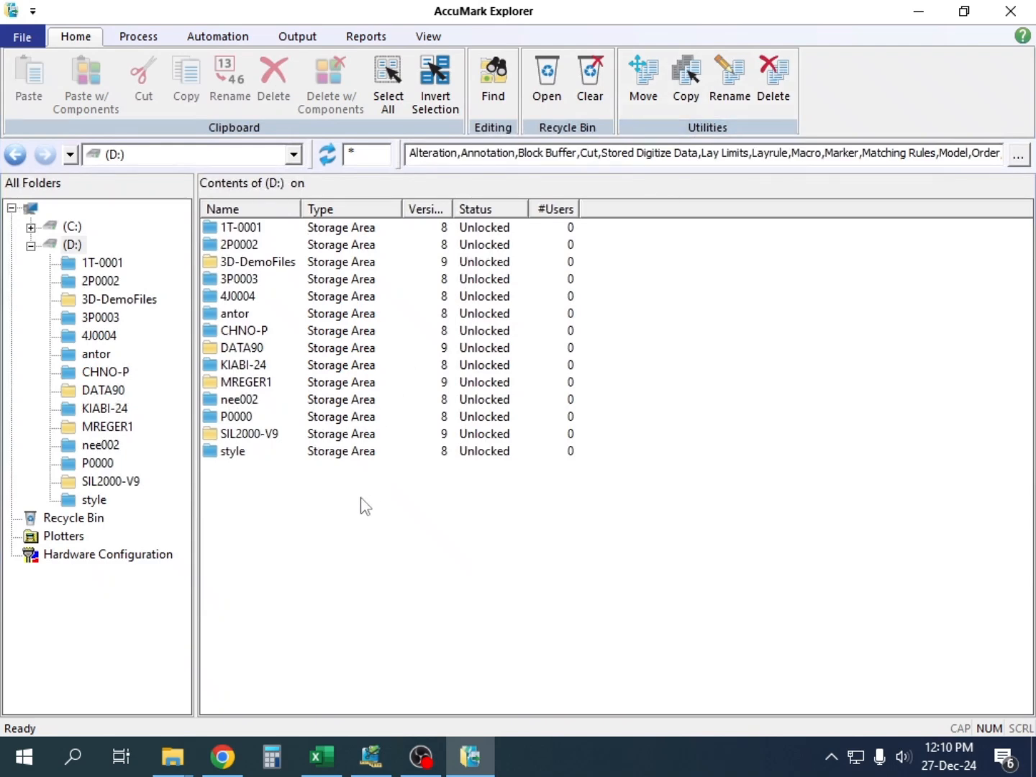
pyautogui.click(100, 335)
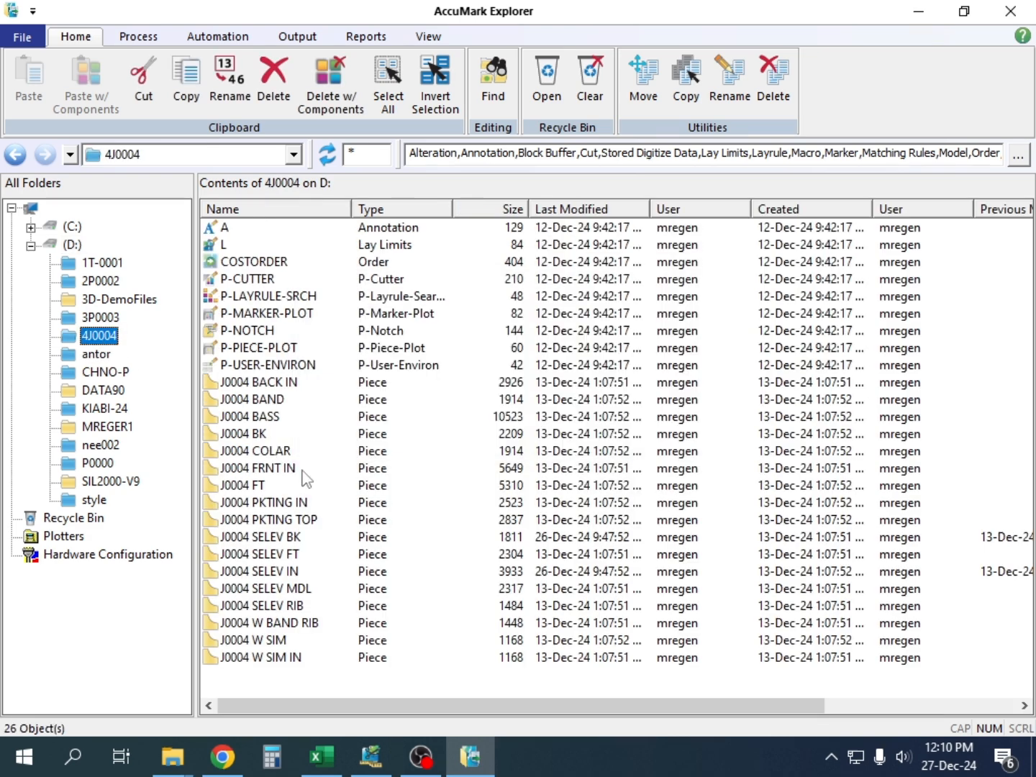
pyautogui.click(343, 468)
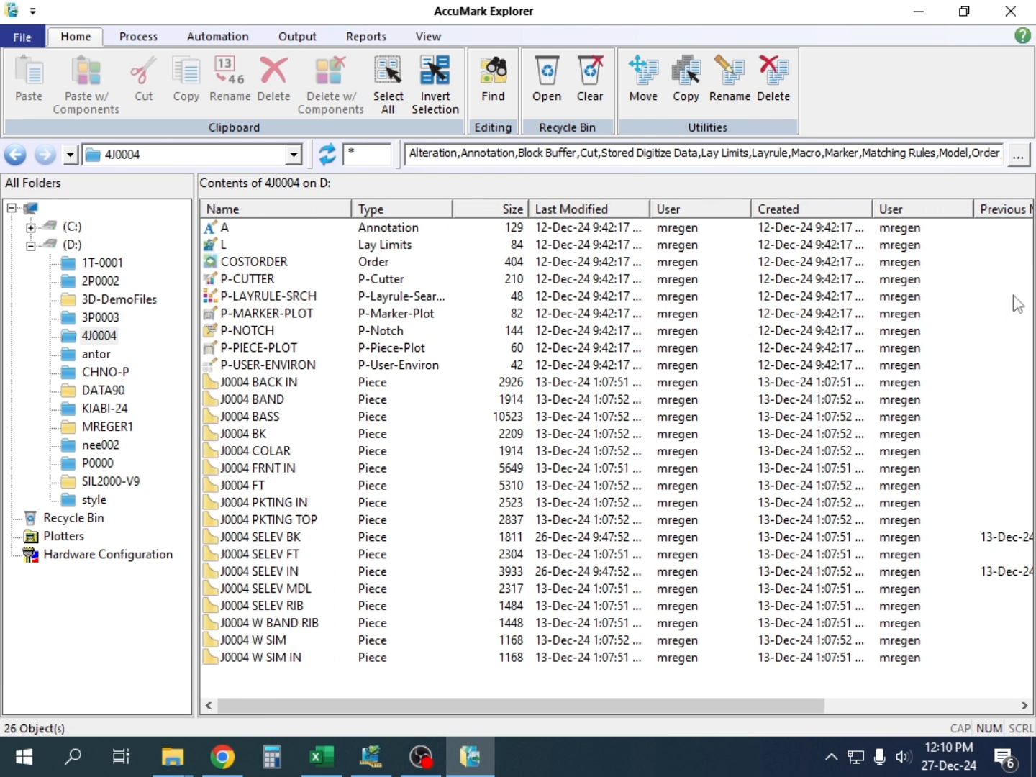
pyautogui.moveTo(1020, 278); pyautogui.dragTo(1020, 774)
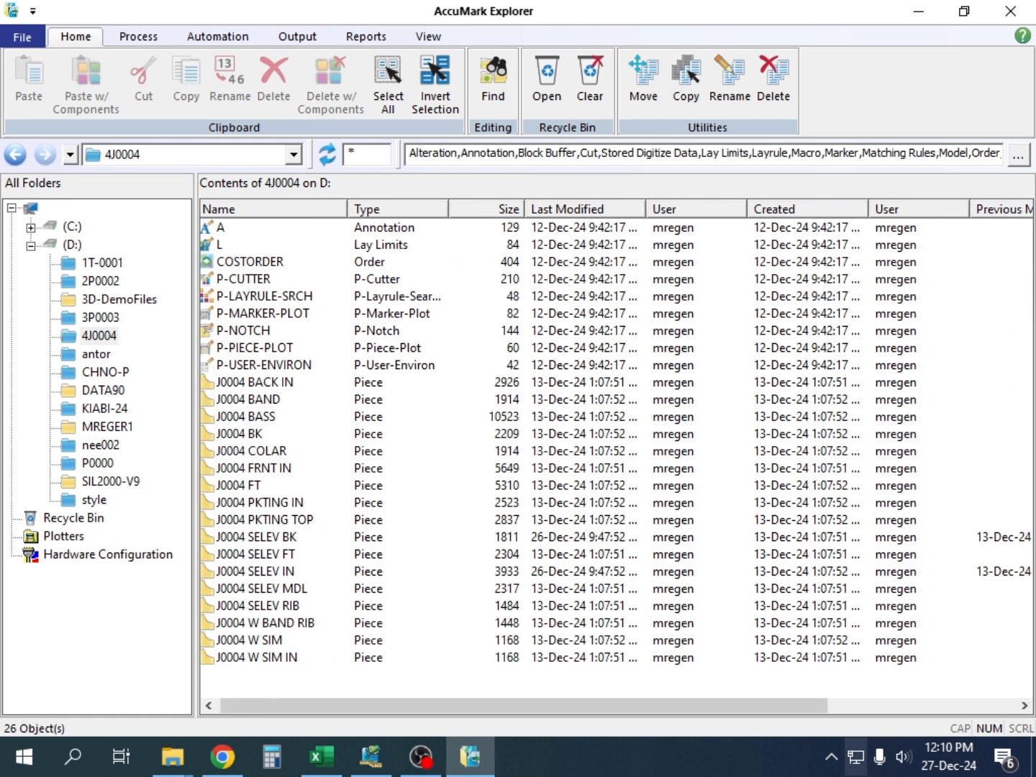
# Step: Create a new rule table in the 4J0004 storage area
pyautogui.rightClick(328, 675)
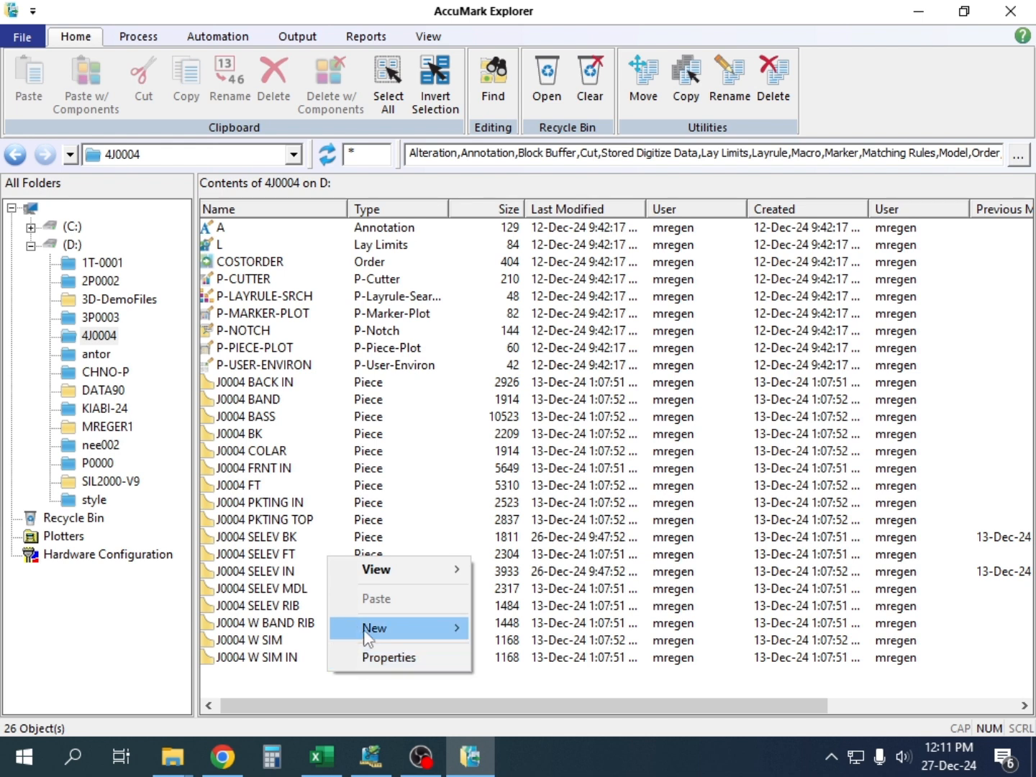
pyautogui.moveTo(371, 627)
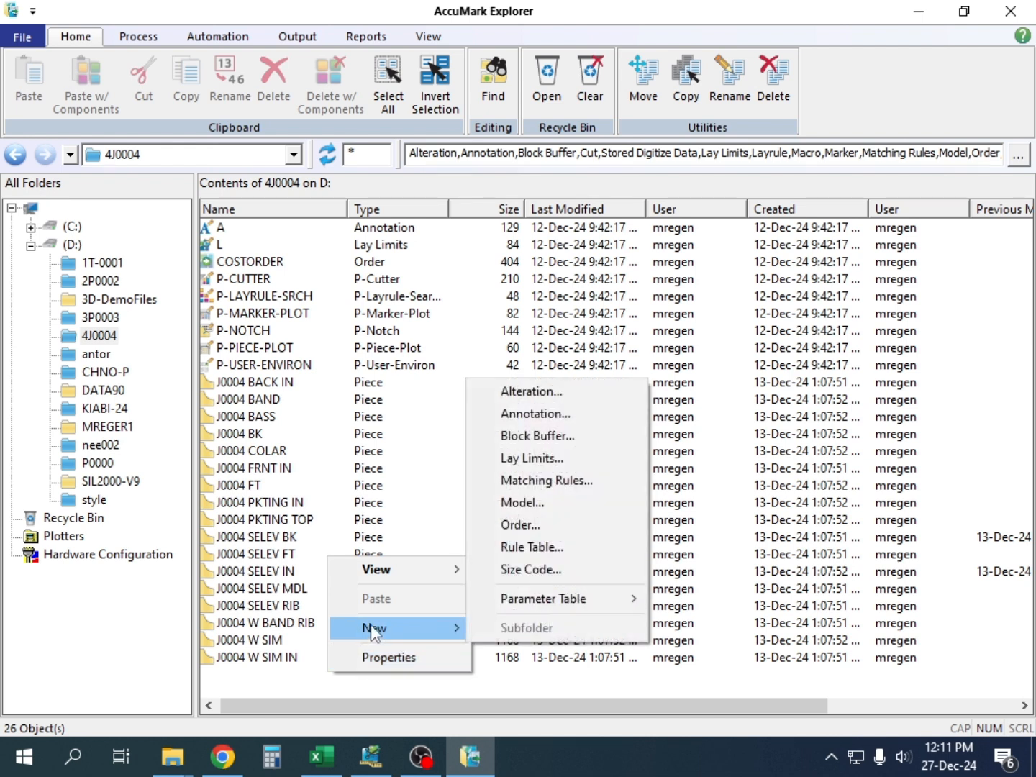
pyautogui.click(518, 553)
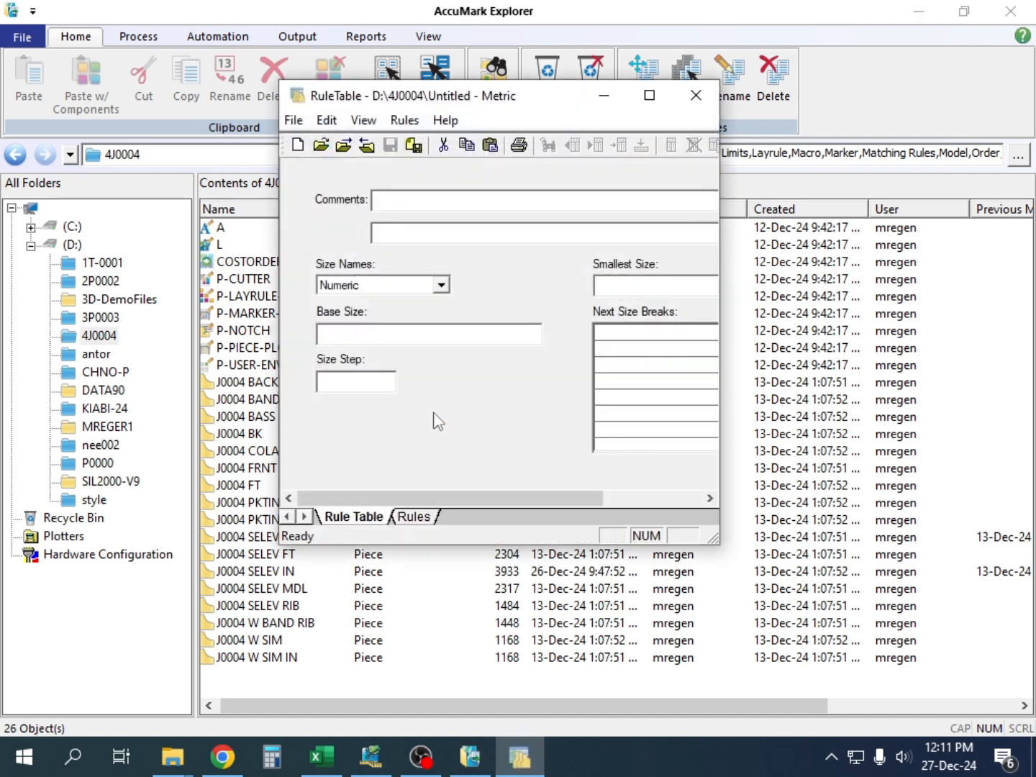
# Step: Set the rule table's size names to AlphaNumeric, its base size to M and its smallest size to XS
pyautogui.click(441, 286)
pyautogui.click(360, 317)
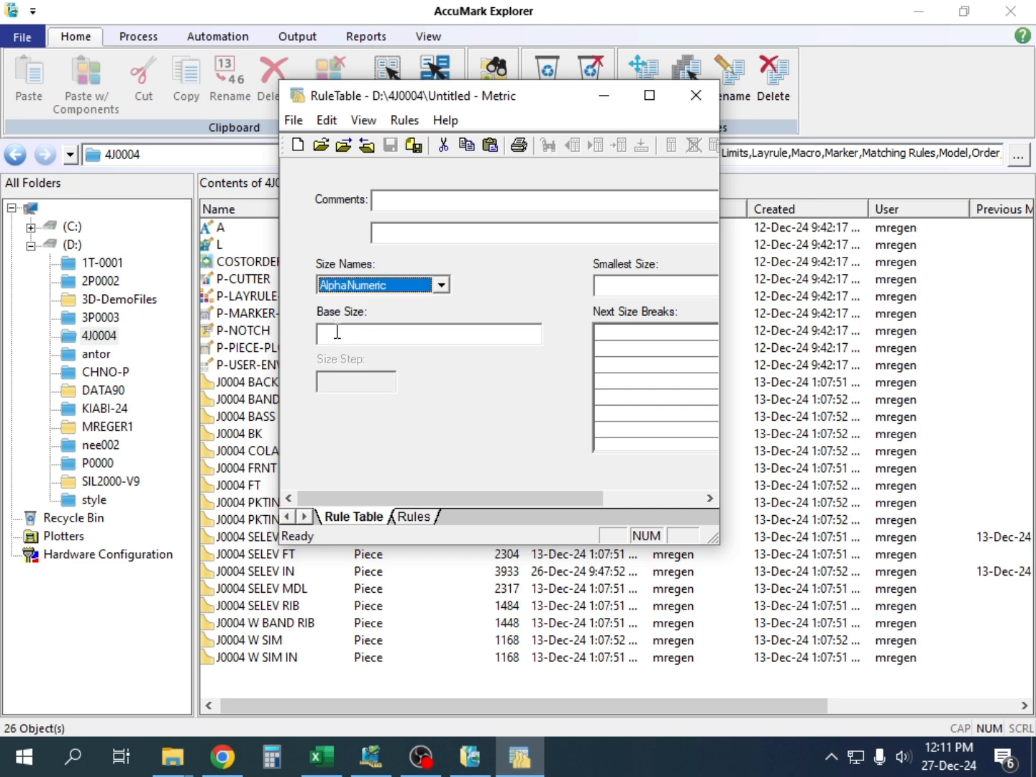
pyautogui.click(339, 333)
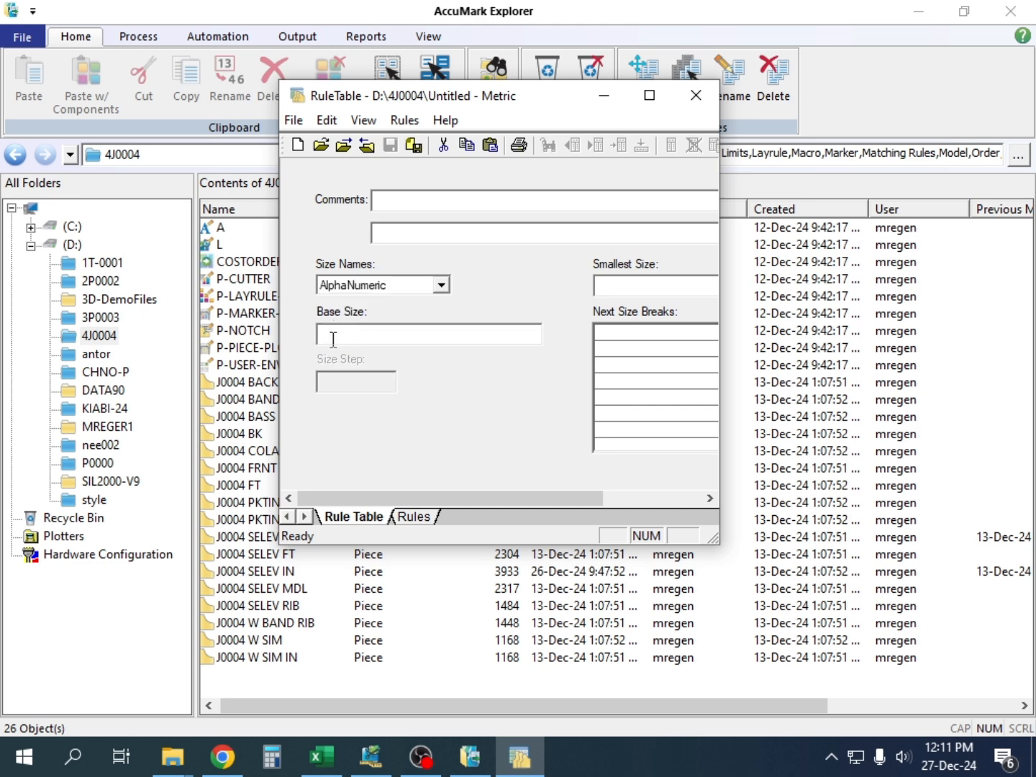
pyautogui.write('m')
# Step: Enter S, M, L, XL, XXL and XXXL as the rule table's next size breaks and check them against the Excel size chart
pyautogui.click(606, 331)
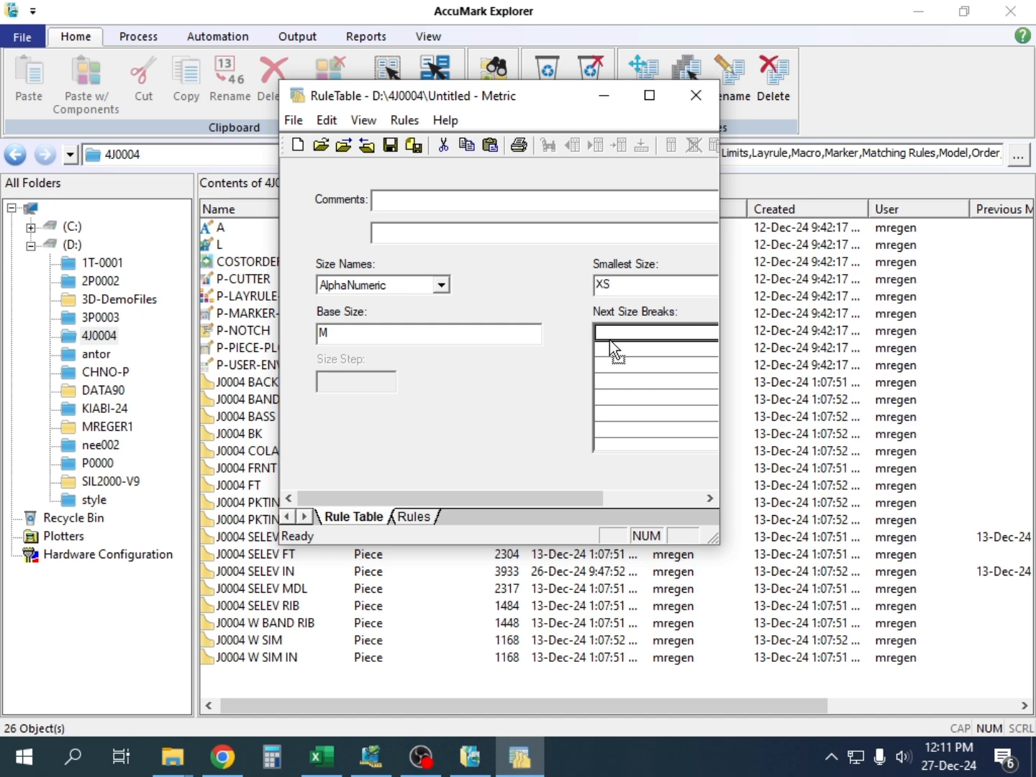
pyautogui.write('s')
pyautogui.click(605, 348)
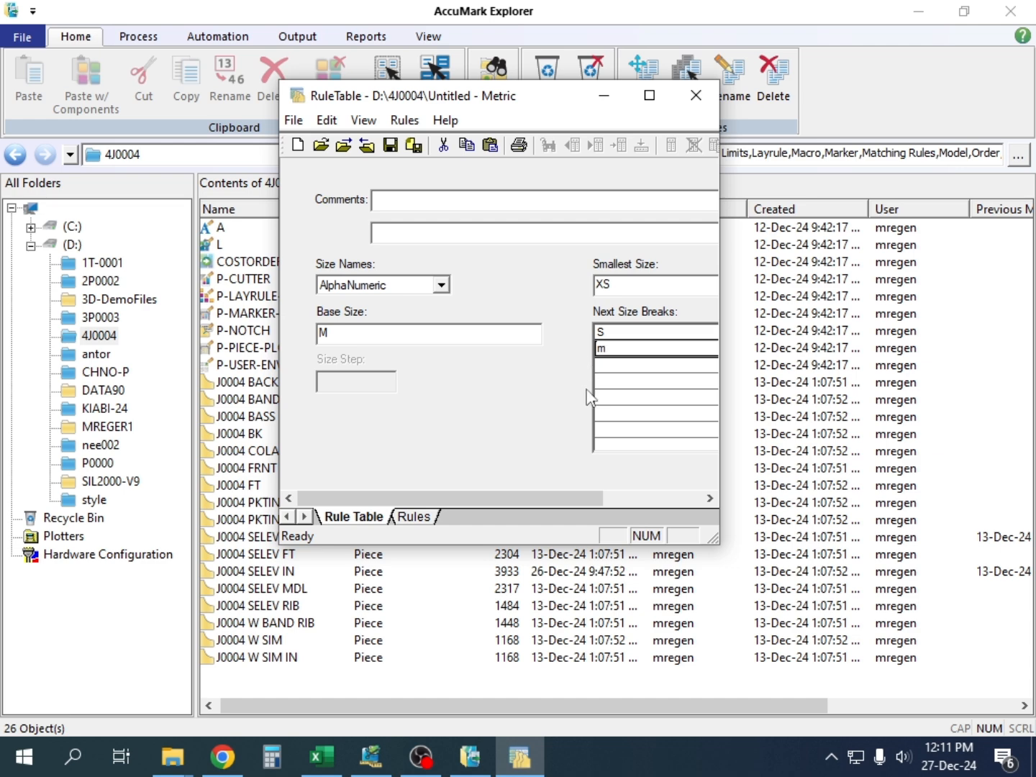
pyautogui.write('m')
pyautogui.click(608, 366)
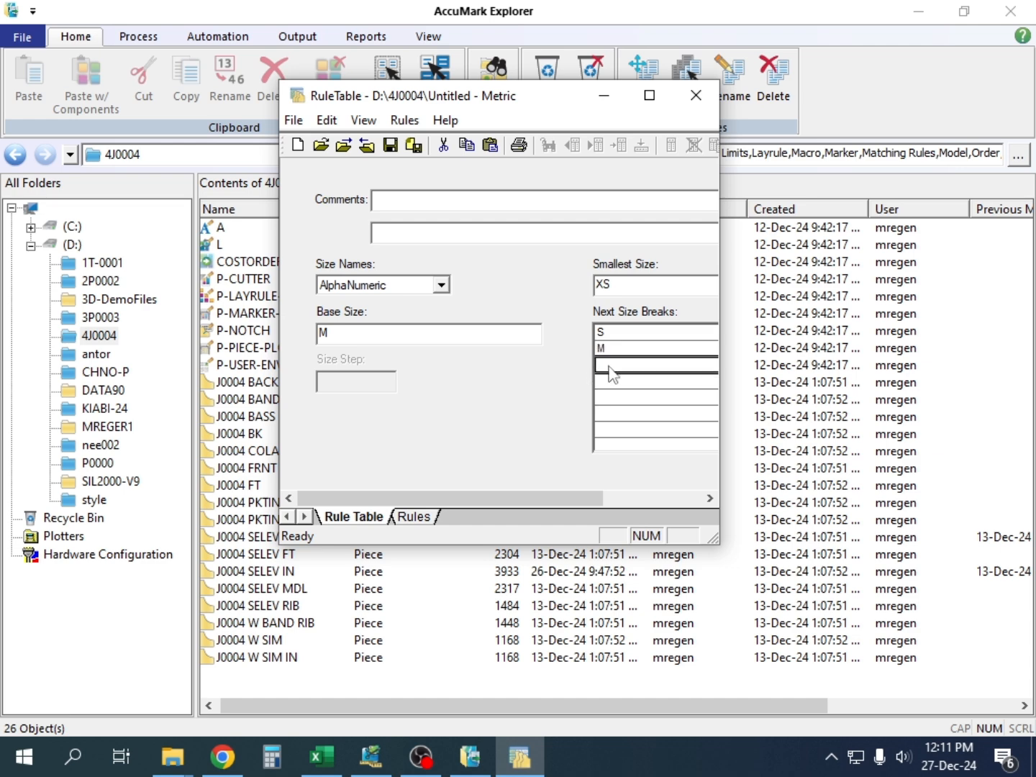
pyautogui.write('l')
pyautogui.click(610, 384)
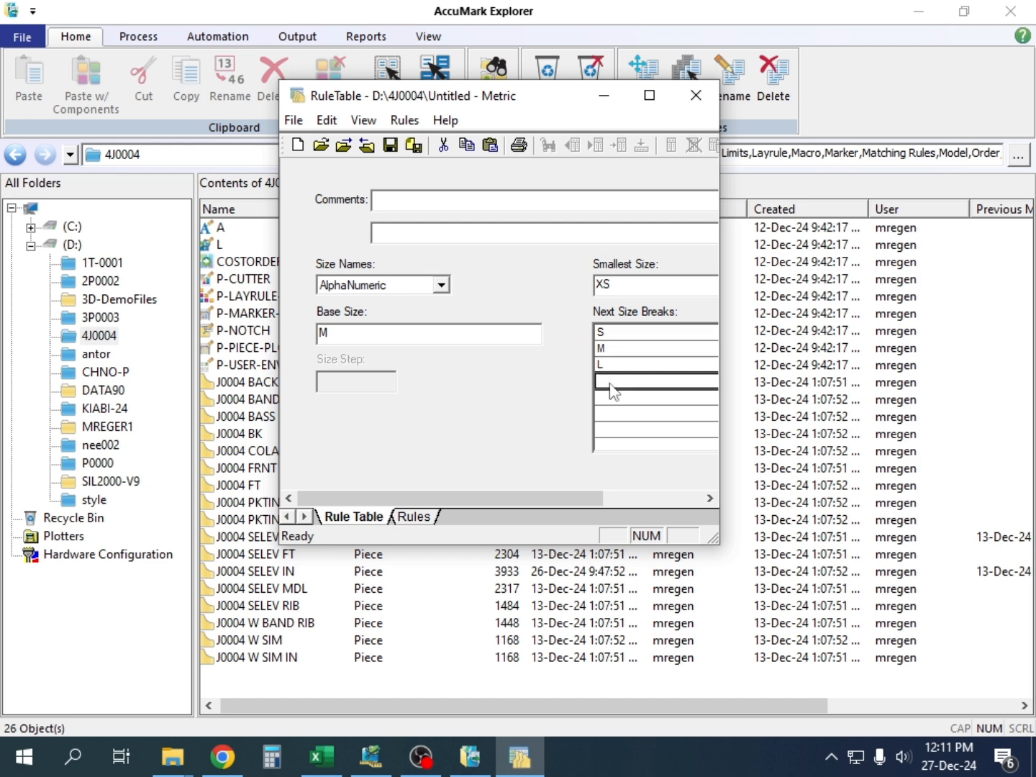
pyautogui.write('xl')
pyautogui.click(612, 399)
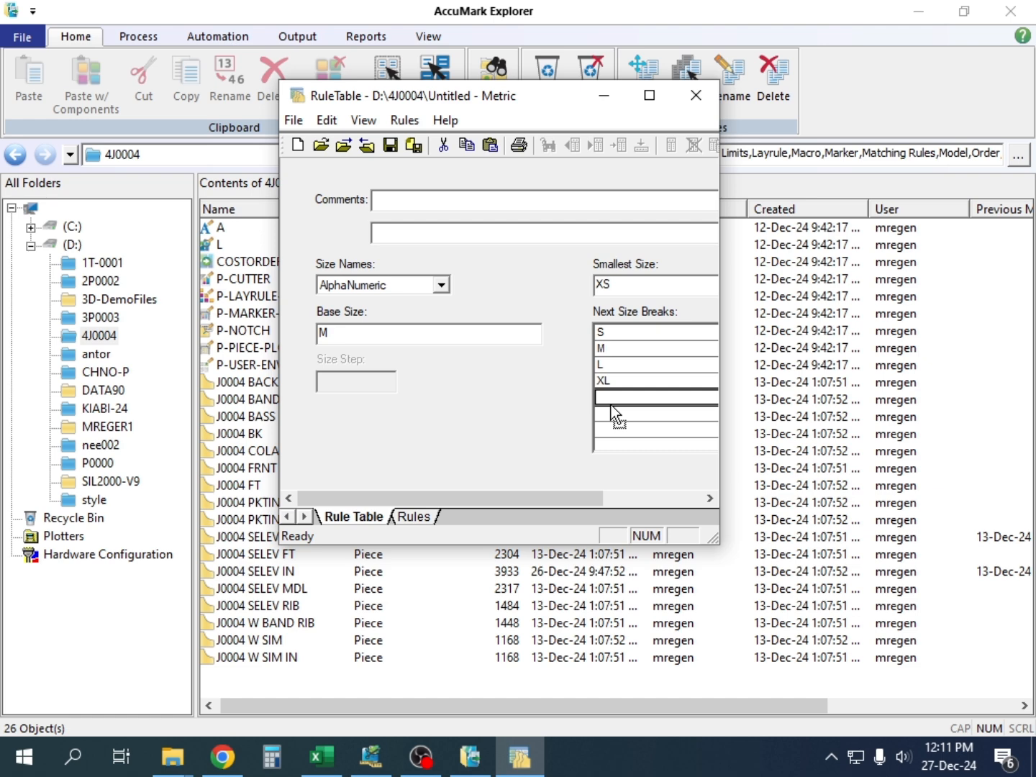
pyautogui.write('xxl')
pyautogui.click(612, 415)
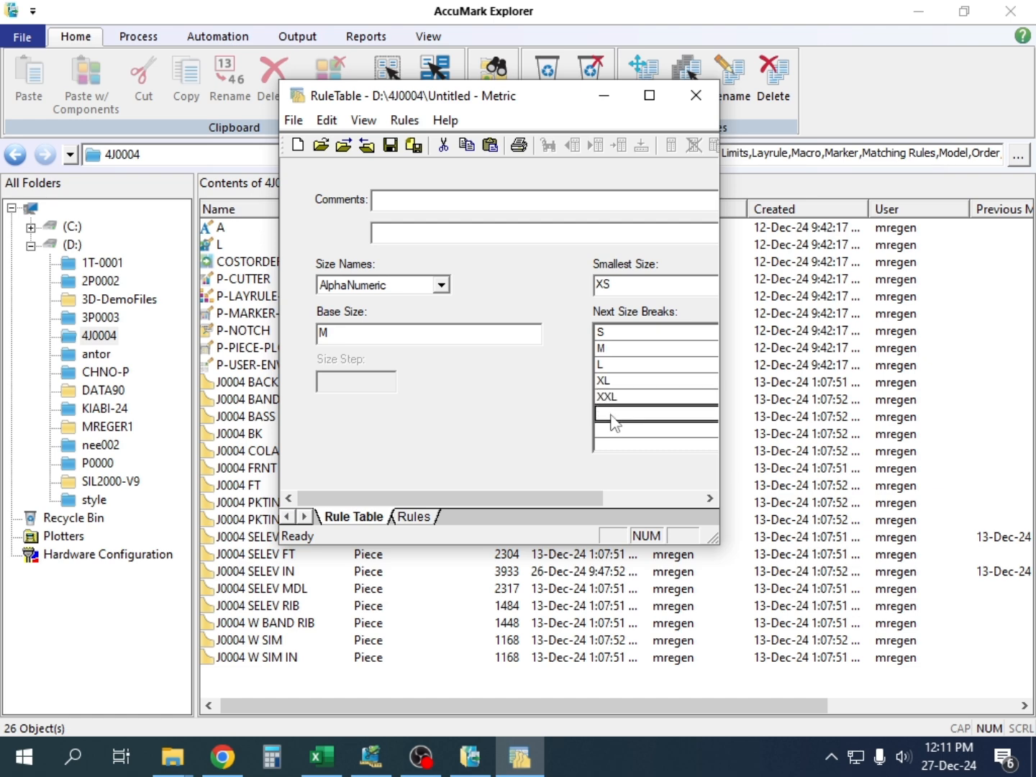
pyautogui.write('xxxl')
pyautogui.click(320, 756)
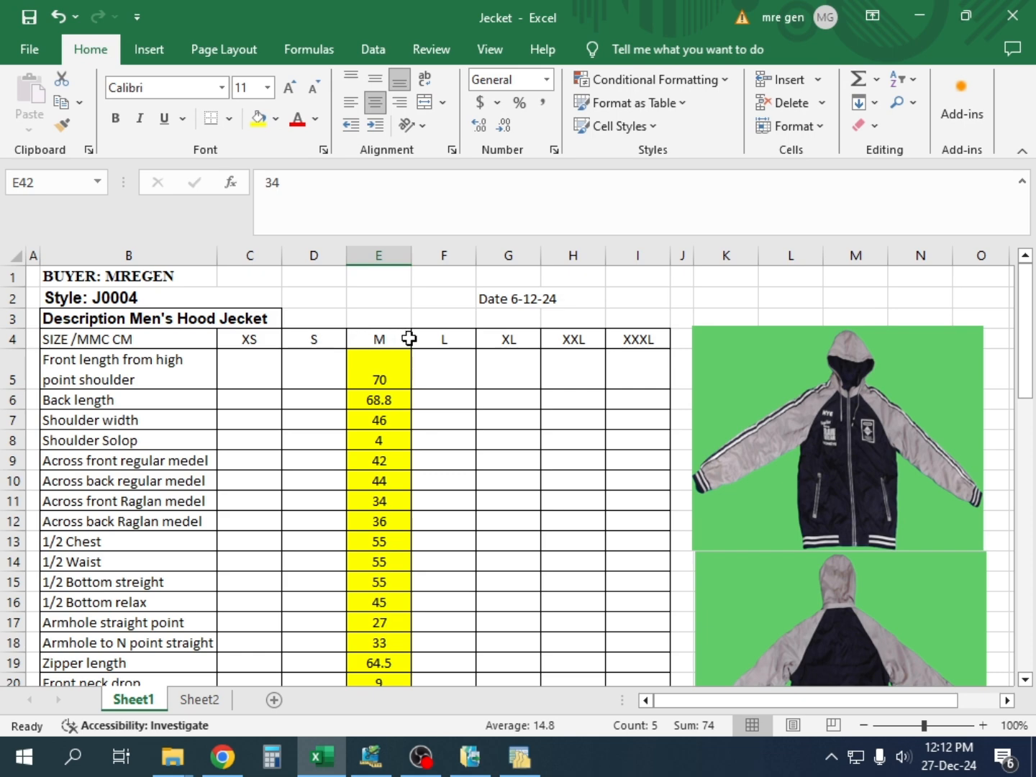
pyautogui.click(928, 15)
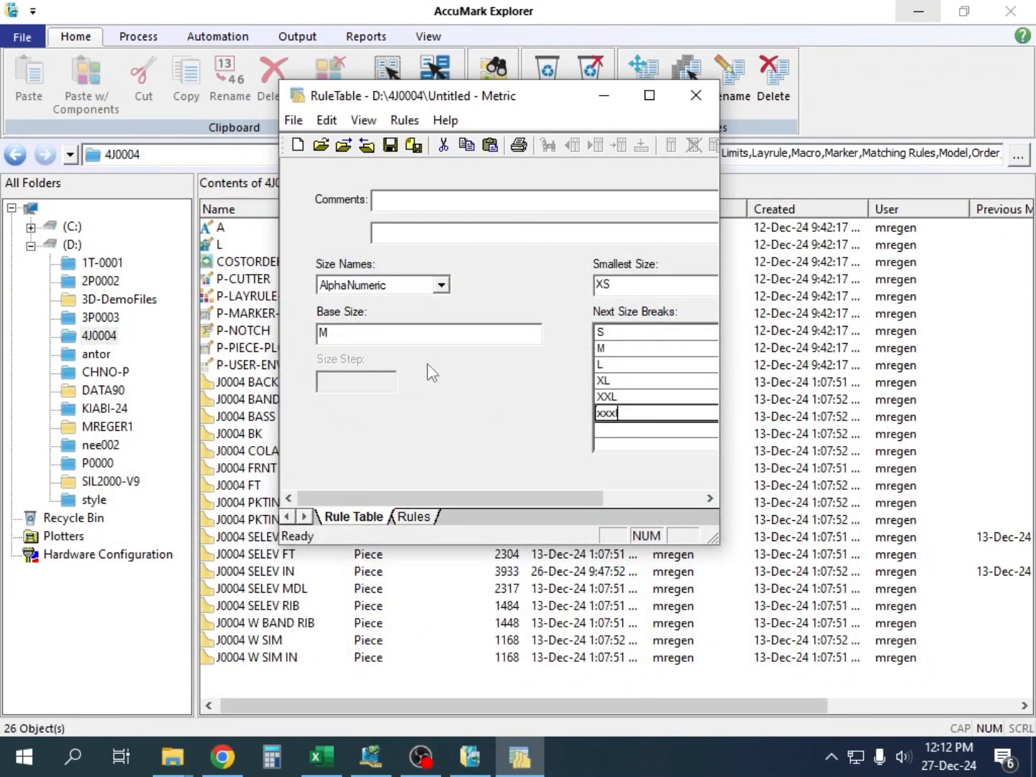
# Step: Save the rule table as XS-M-XXXL in the 4J0004 storage area
pyautogui.click(390, 146)
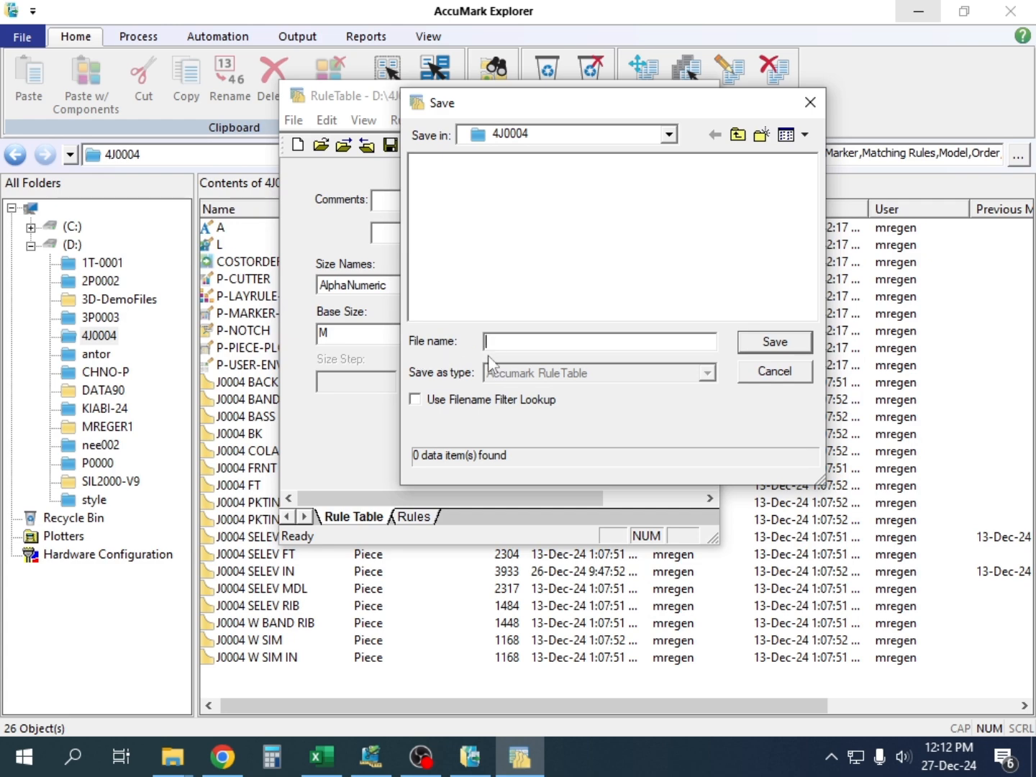
pyautogui.write('xs-m-xxxl')
pyautogui.click(776, 346)
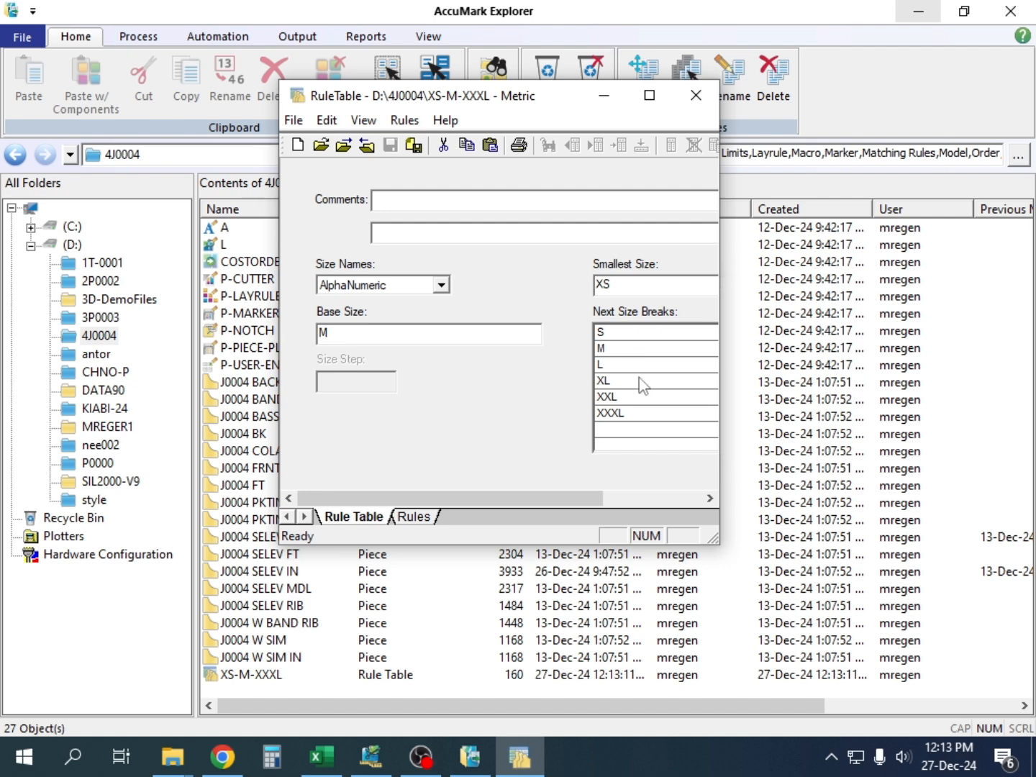
# Step: Minimize the rule table and AccuMark Explorer, switch to Pattern Design and shift the J0004 BASS piece slightly
pyautogui.click(605, 96)
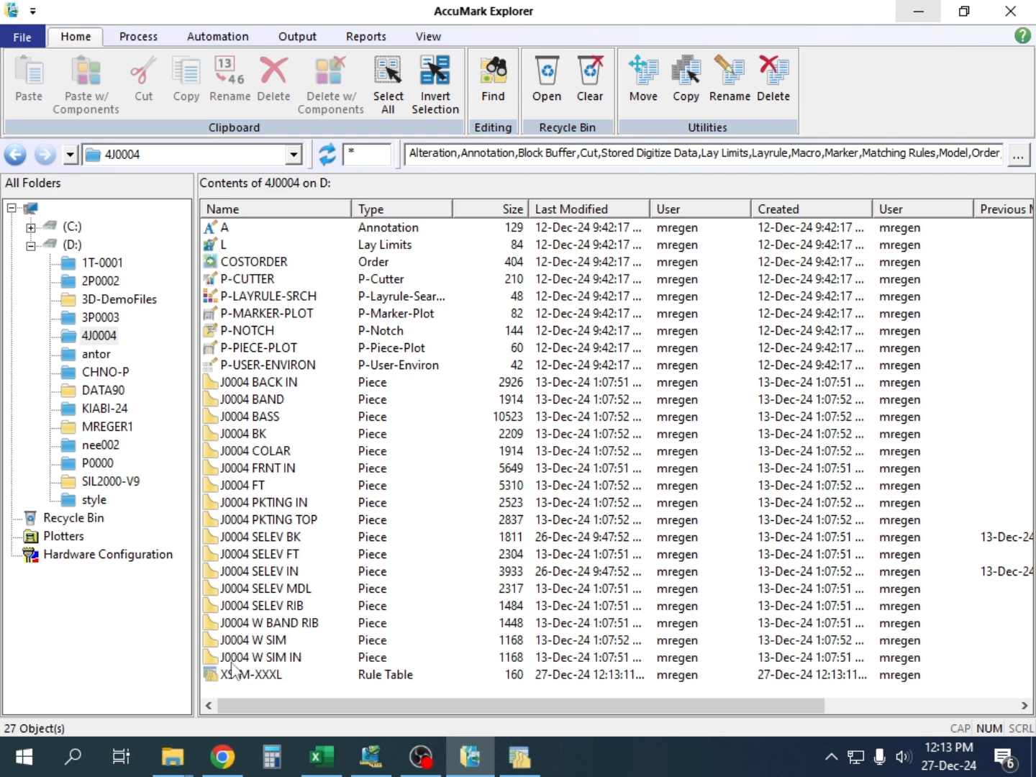
pyautogui.click(471, 767)
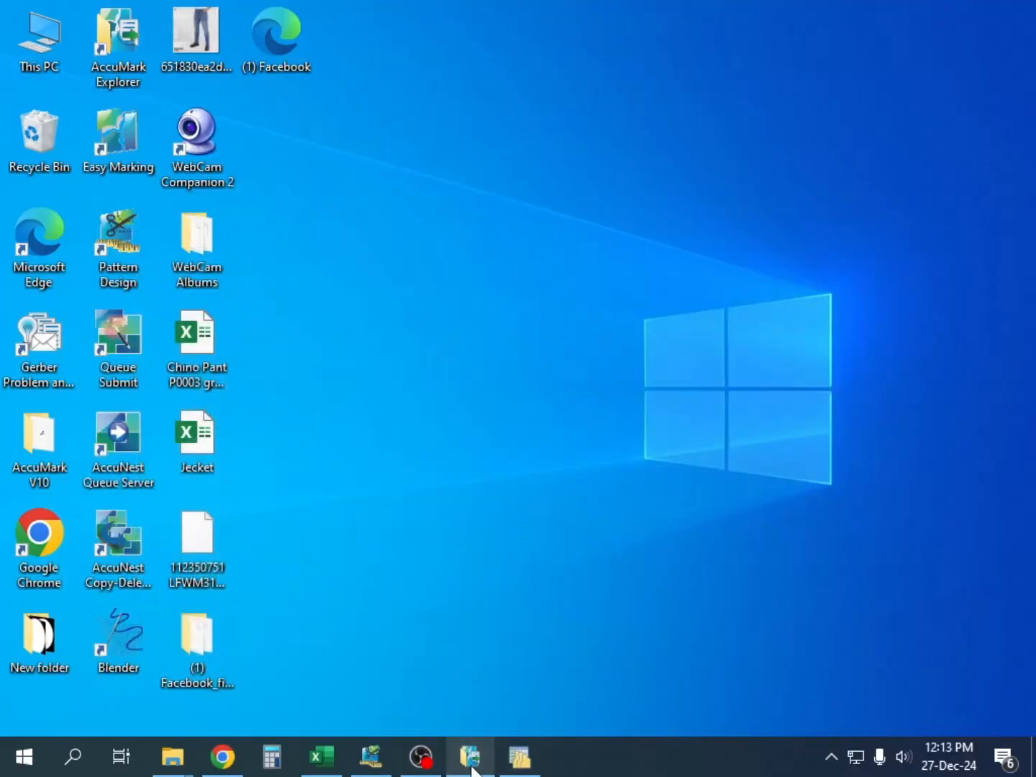
pyautogui.click(371, 759)
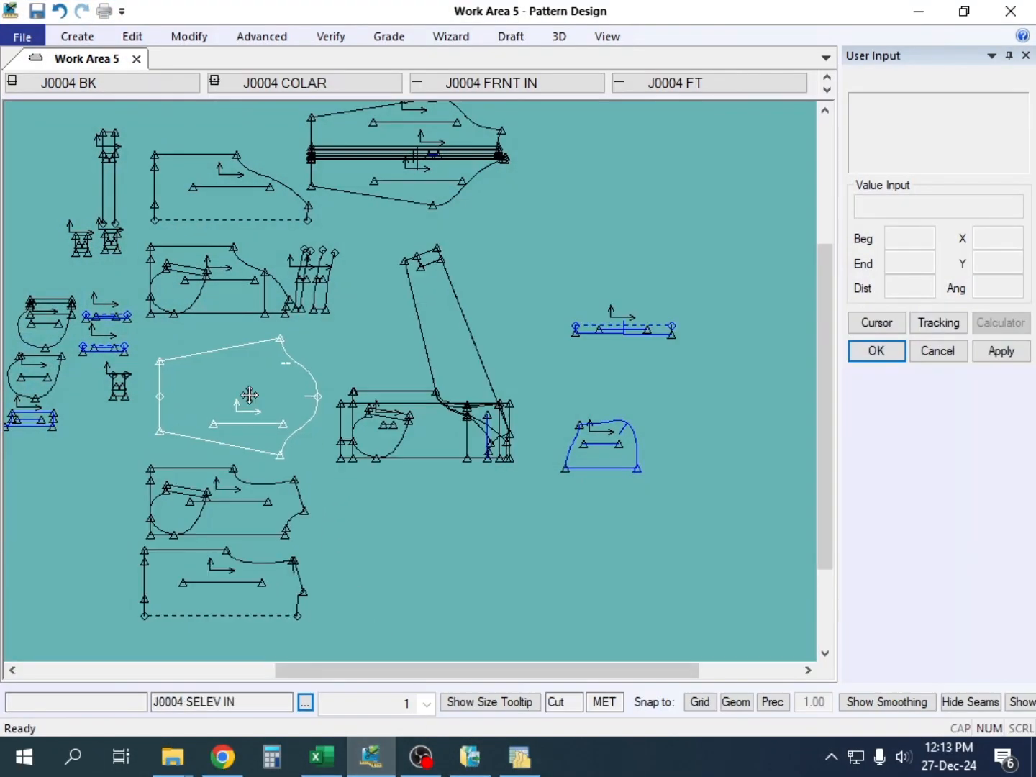
pyautogui.moveTo(400, 424); pyautogui.dragTo(405, 431)
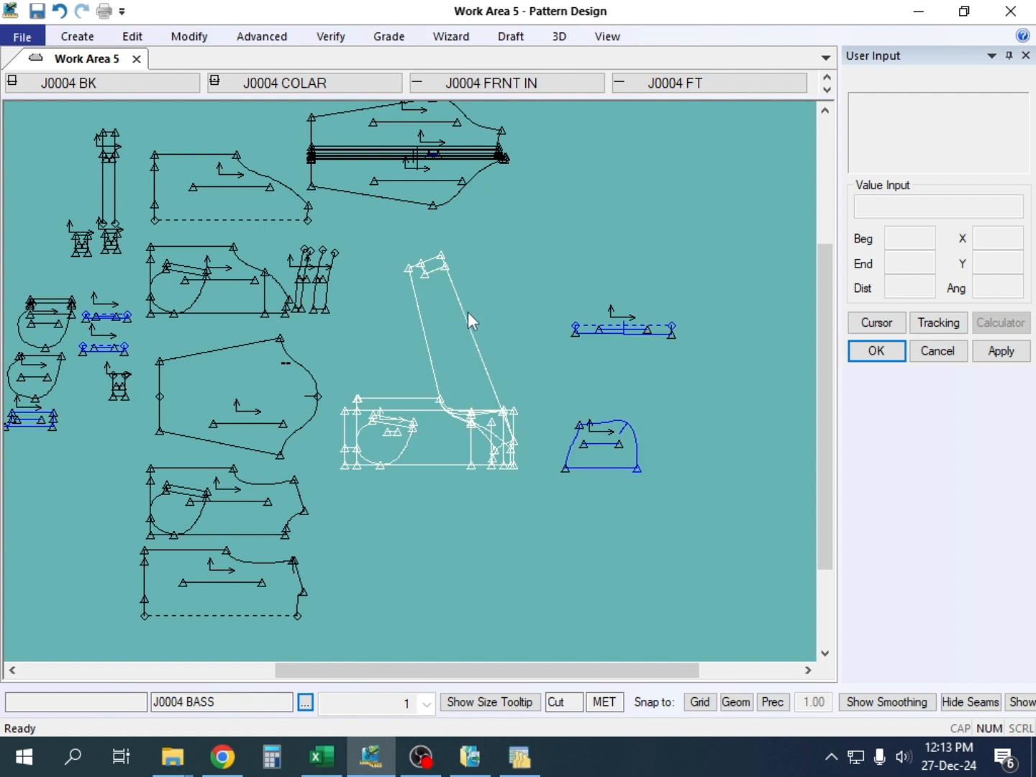
# Step: Assign the XS-M-XXXL rule table from 4J0004 on drive D to the J0004 BK piece
pyautogui.click(388, 37)
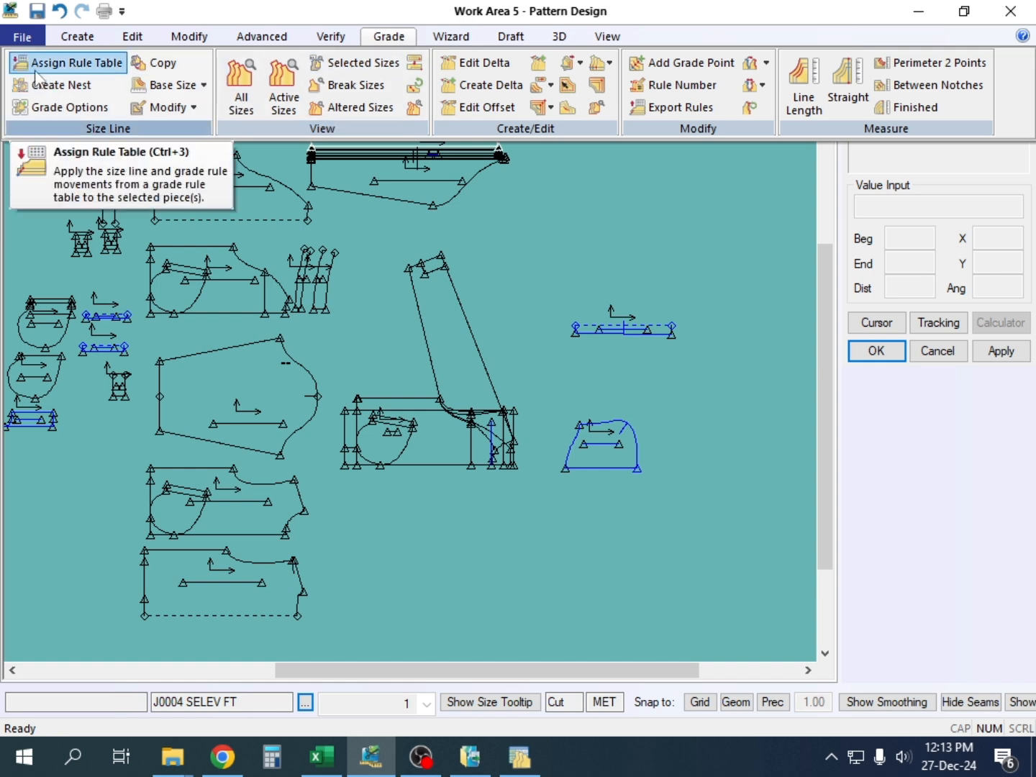
pyautogui.click(75, 62)
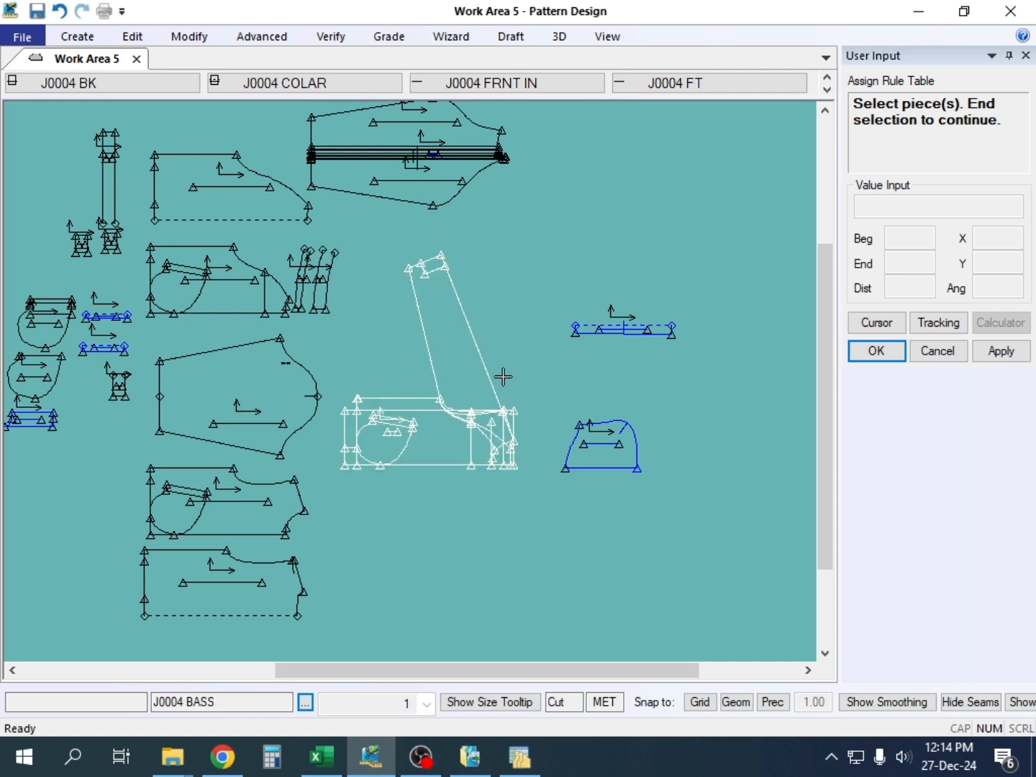
pyautogui.click(205, 191)
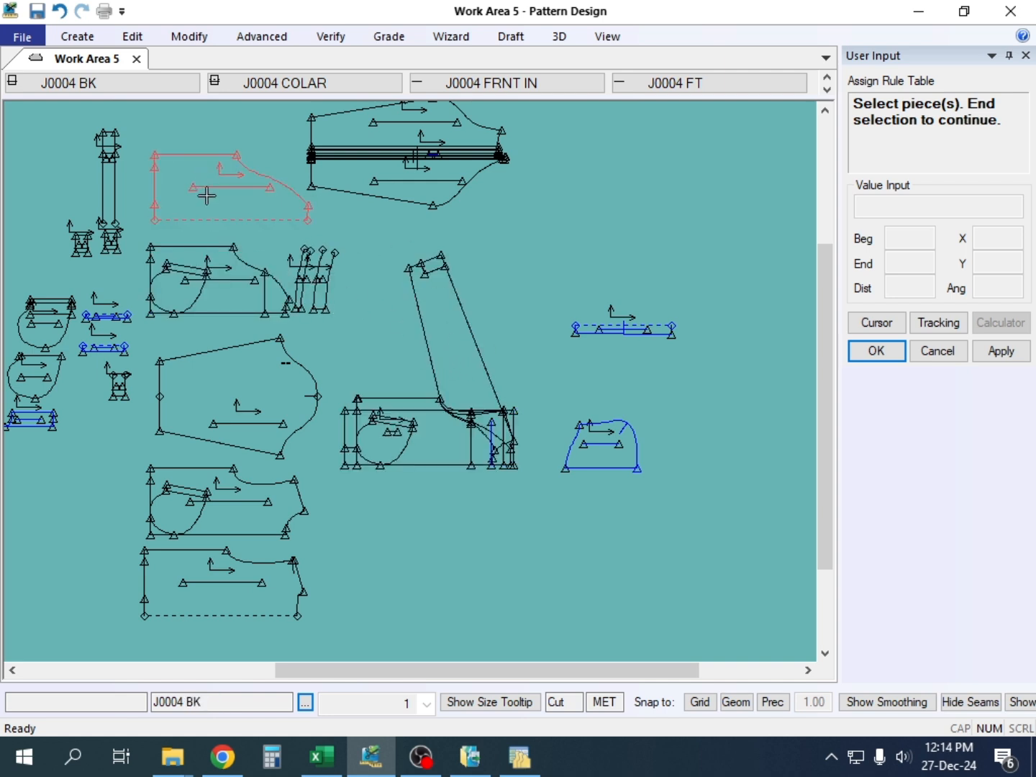
pyautogui.rightClick(206, 179)
pyautogui.click(206, 176)
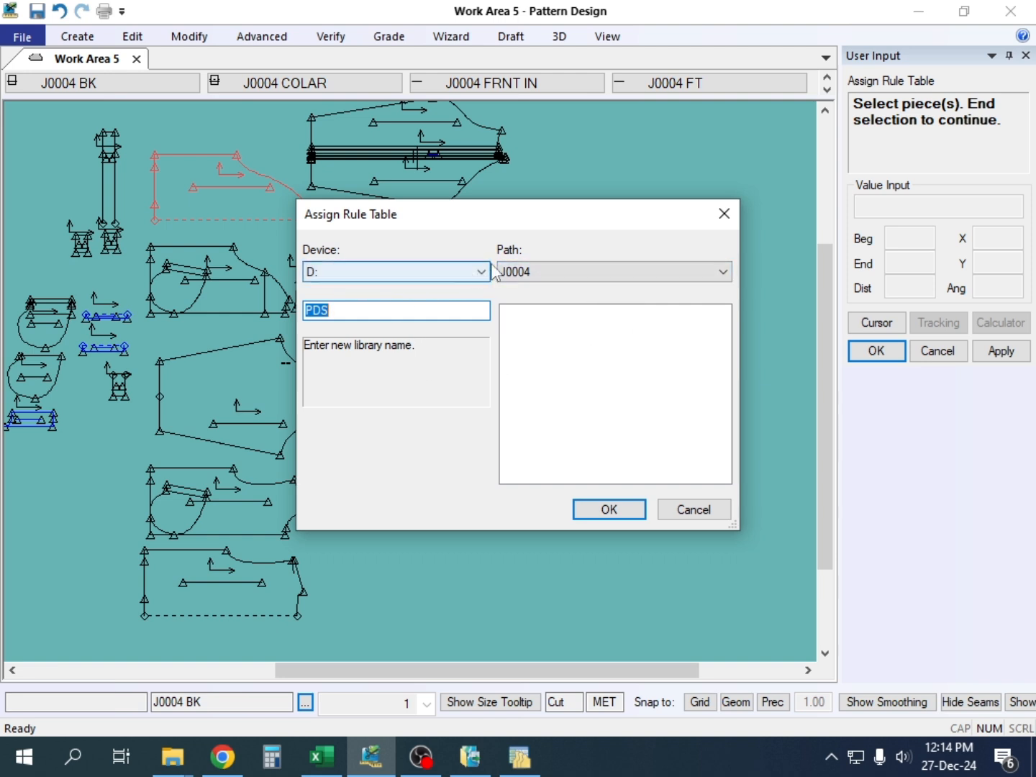
pyautogui.click(723, 272)
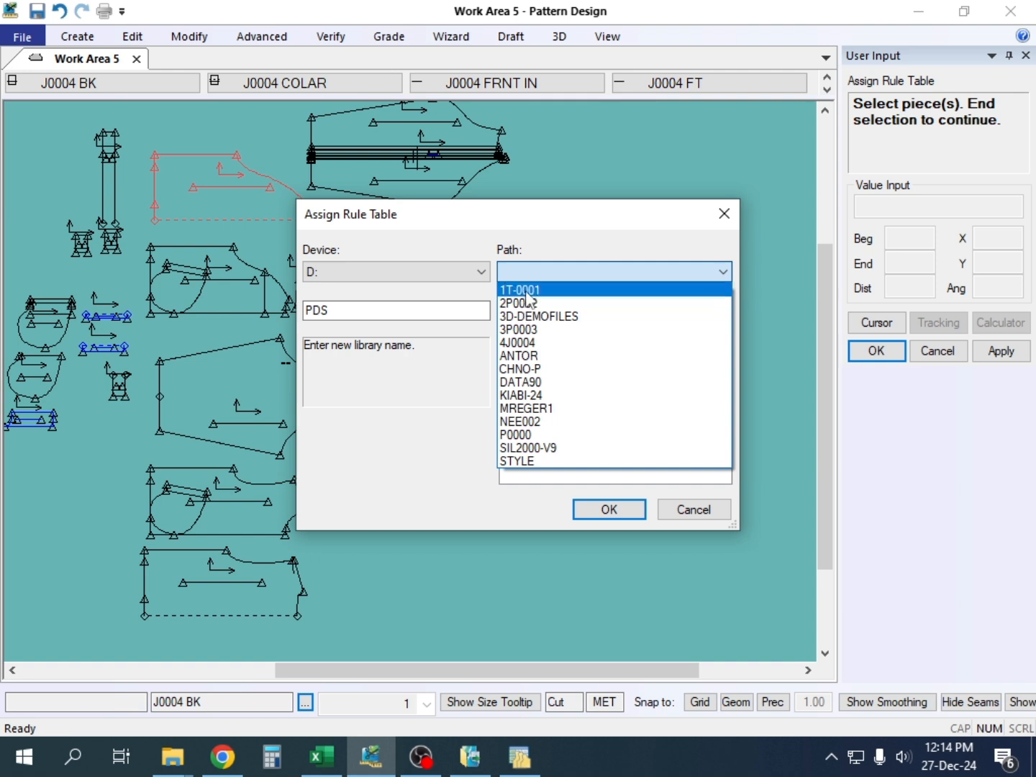
pyautogui.click(523, 343)
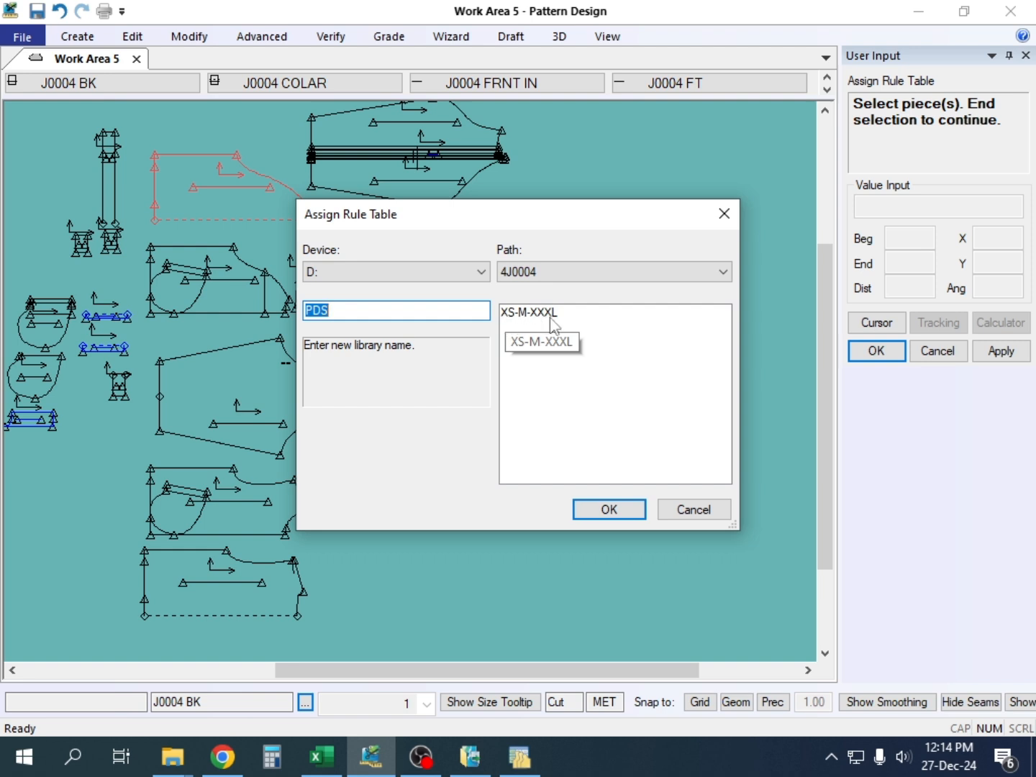
pyautogui.click(512, 321)
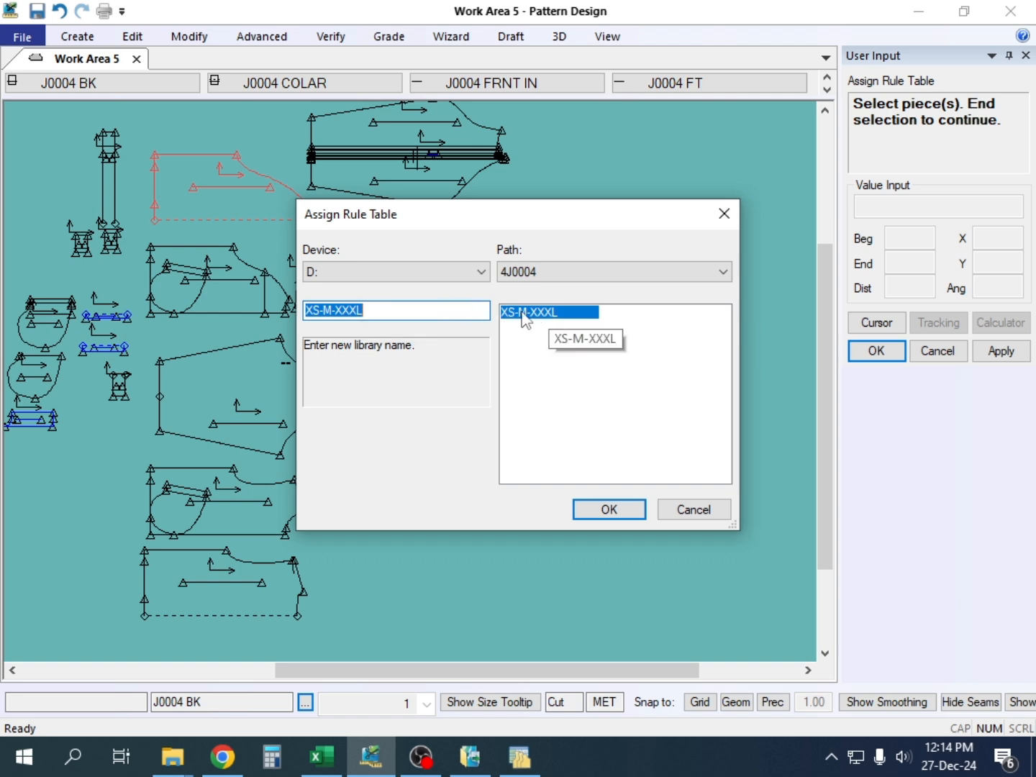
pyautogui.click(623, 510)
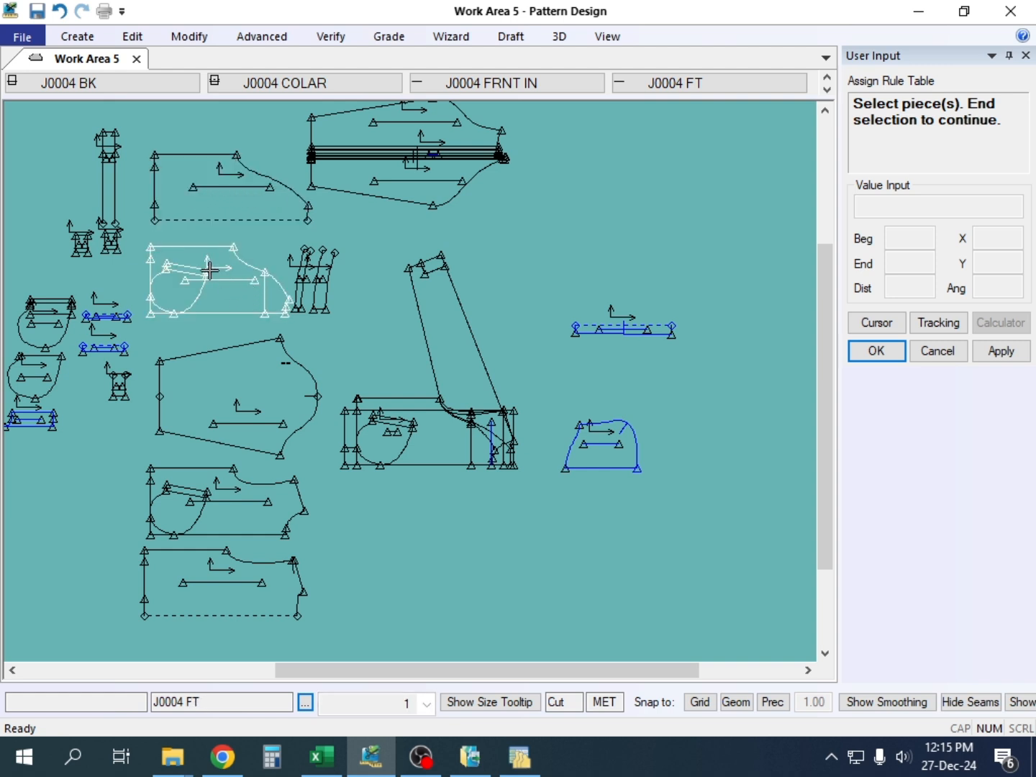
# Step: Try to assign the PDS rule table from the J0004 path to all pieces in the work area
pyautogui.click(238, 199)
pyautogui.rightClick(239, 197)
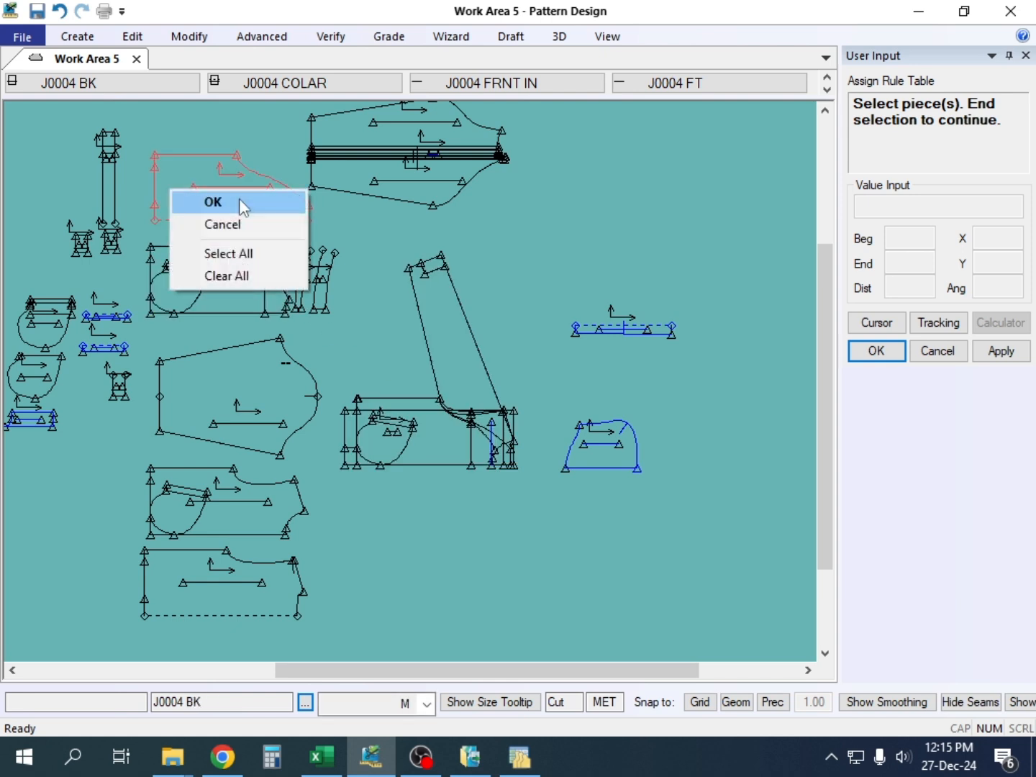
pyautogui.click(256, 253)
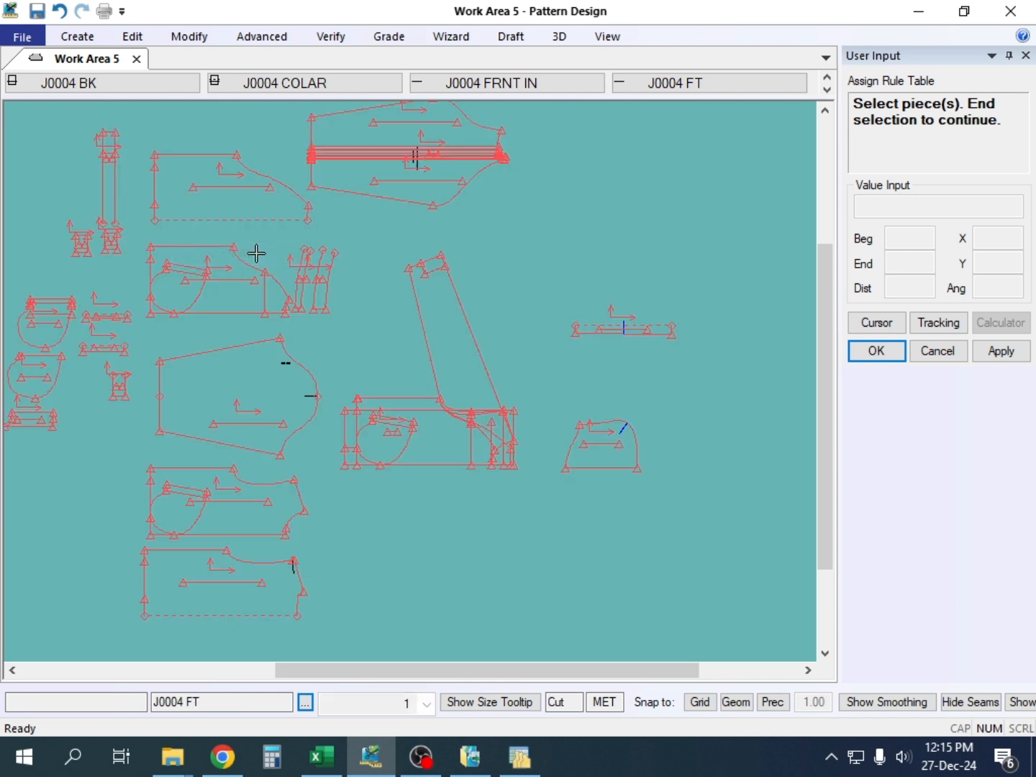
pyautogui.rightClick(381, 239)
pyautogui.click(382, 243)
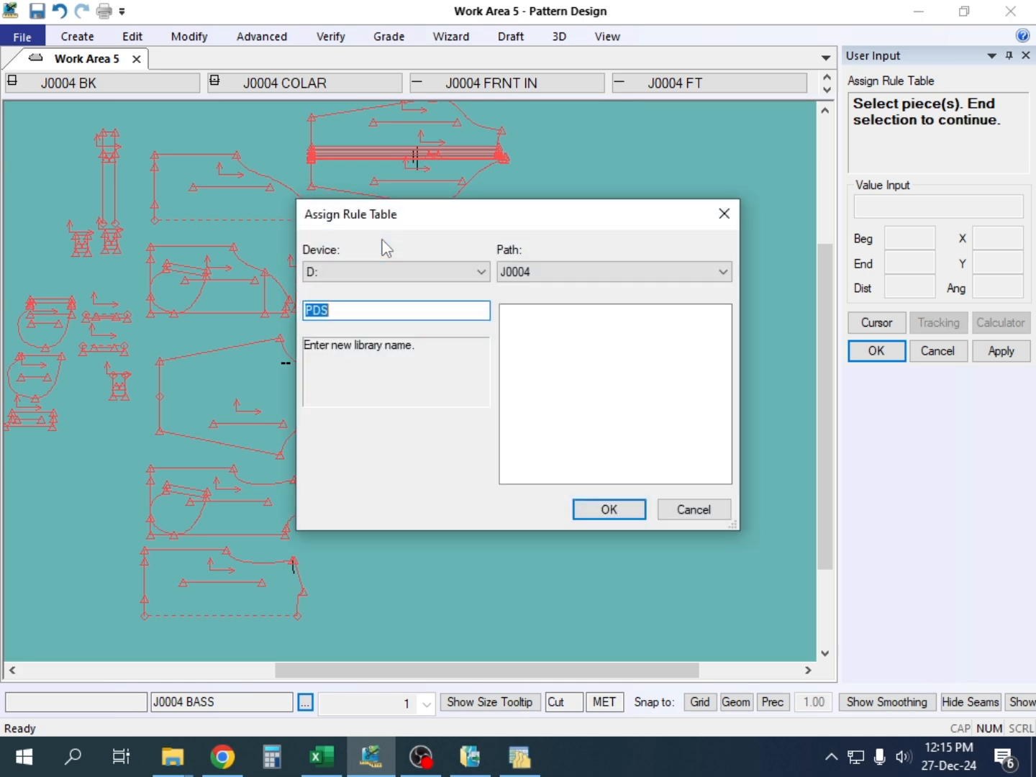
pyautogui.click(612, 509)
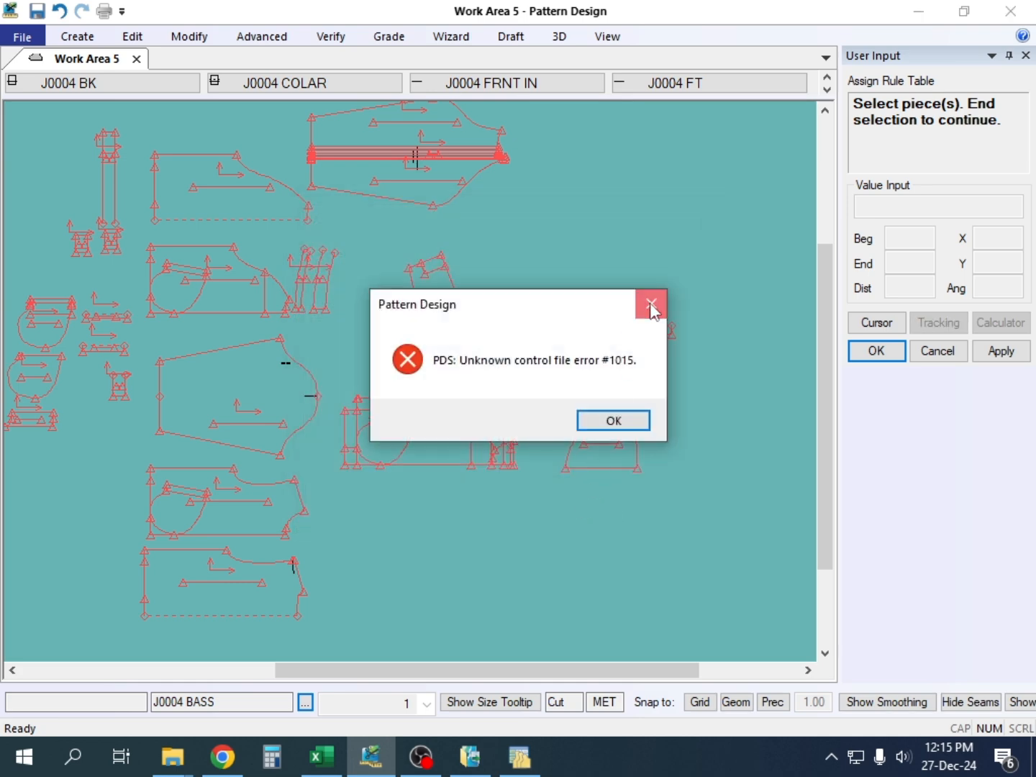
pyautogui.click(650, 304)
pyautogui.click(731, 214)
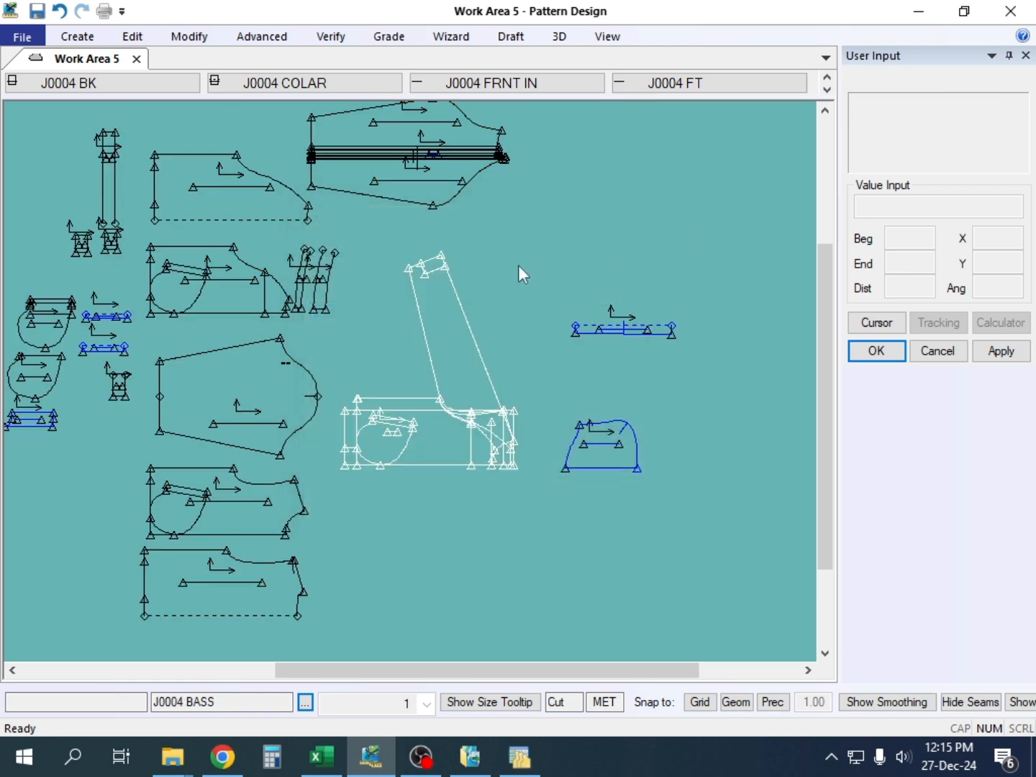
# Step: Reposition the J0004 BK, FT, BASS and BAND pieces and the narrow piece beside BAND to space them apart
pyautogui.moveTo(232, 176); pyautogui.dragTo(246, 188)
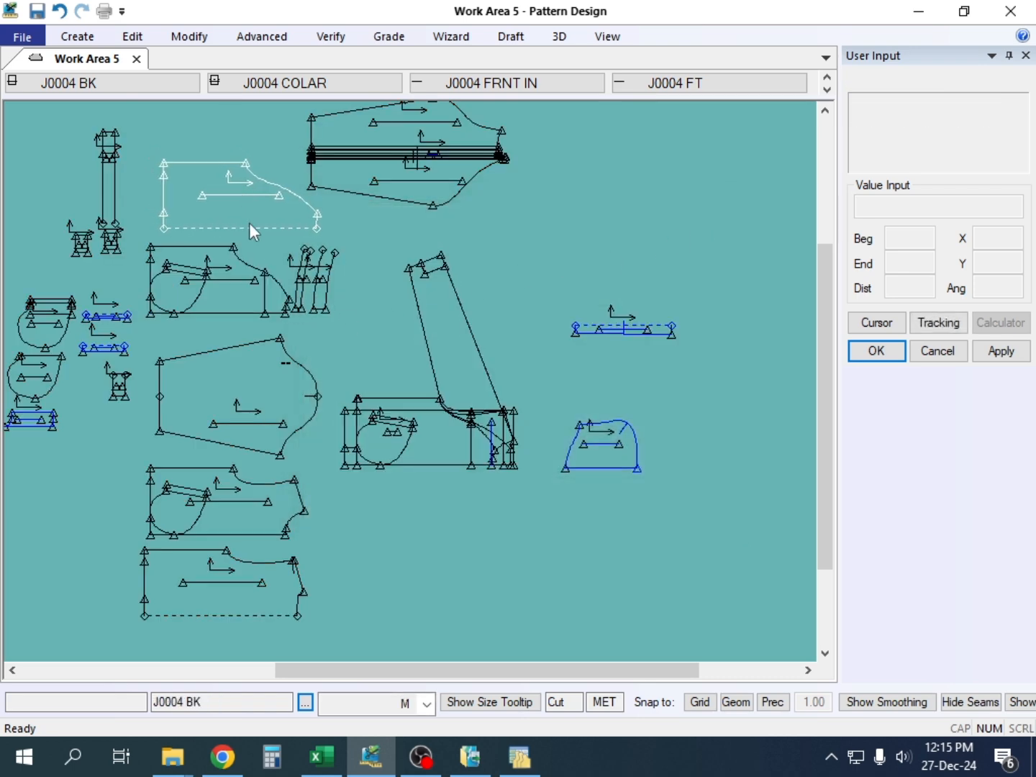
pyautogui.moveTo(231, 287); pyautogui.dragTo(231, 295)
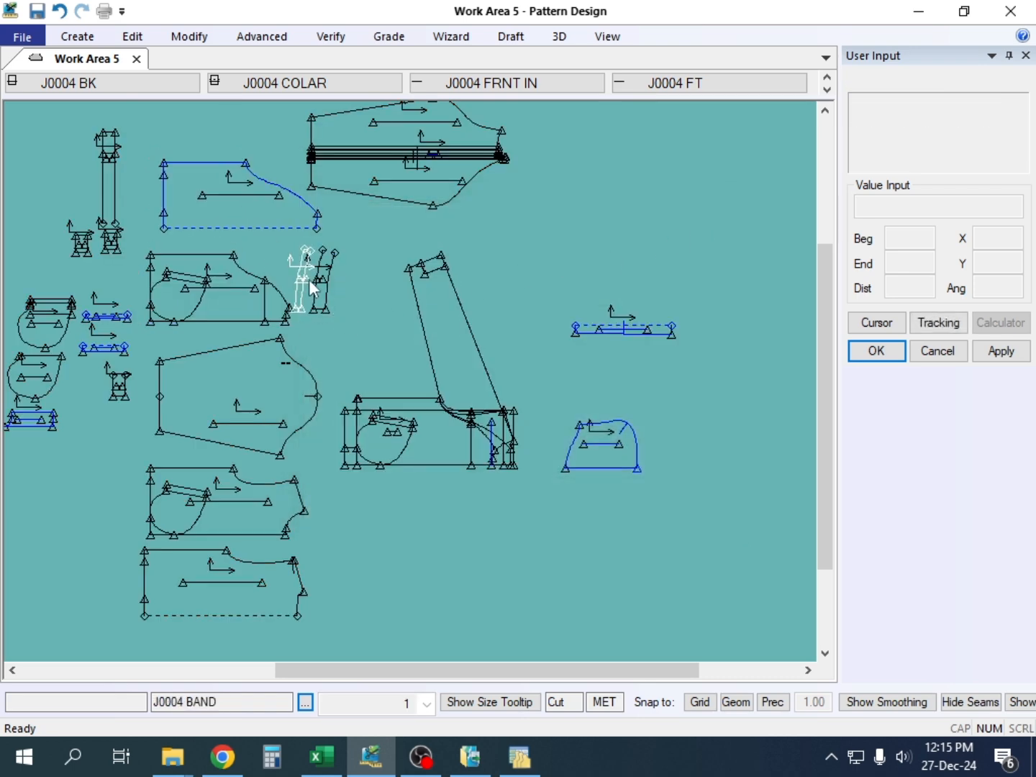
pyautogui.moveTo(329, 272); pyautogui.dragTo(365, 253)
pyautogui.moveTo(302, 269); pyautogui.dragTo(340, 251)
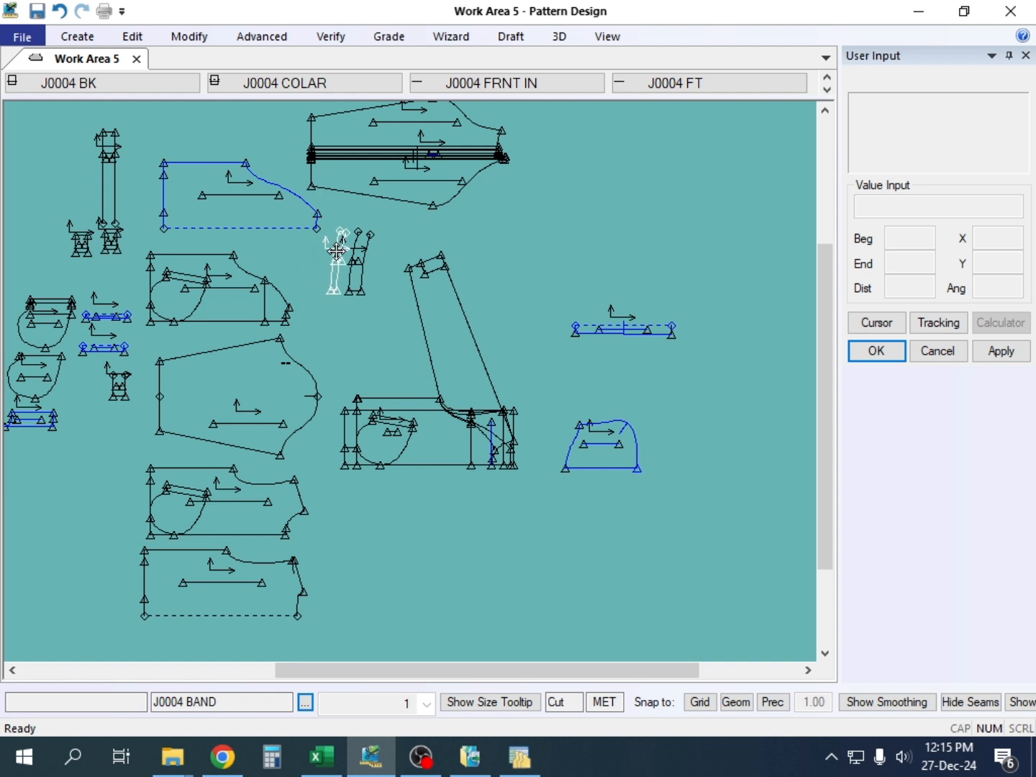
pyautogui.moveTo(443, 306); pyautogui.dragTo(447, 306)
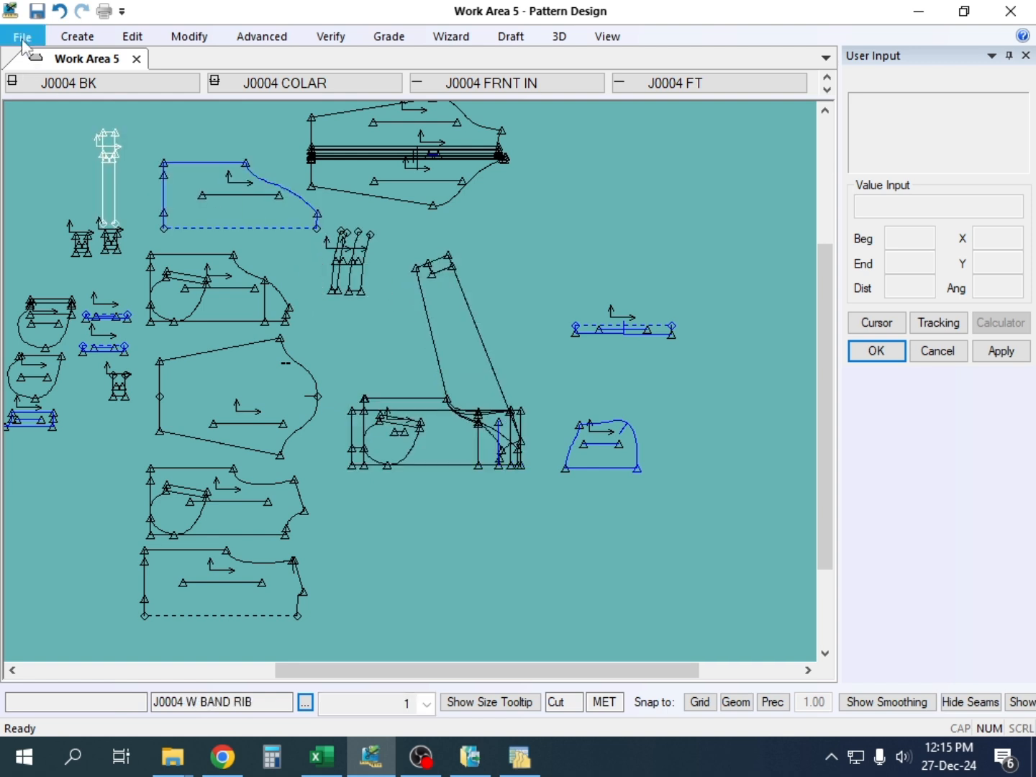
pyautogui.moveTo(210, 196); pyautogui.dragTo(195, 204)
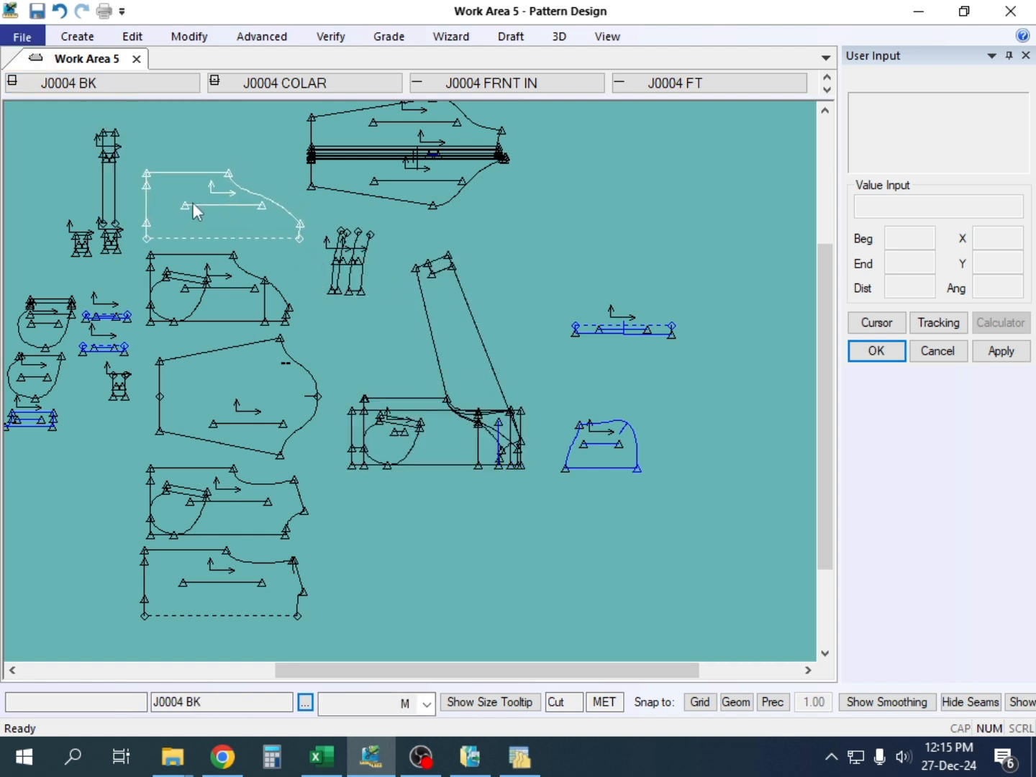
pyautogui.click(23, 37)
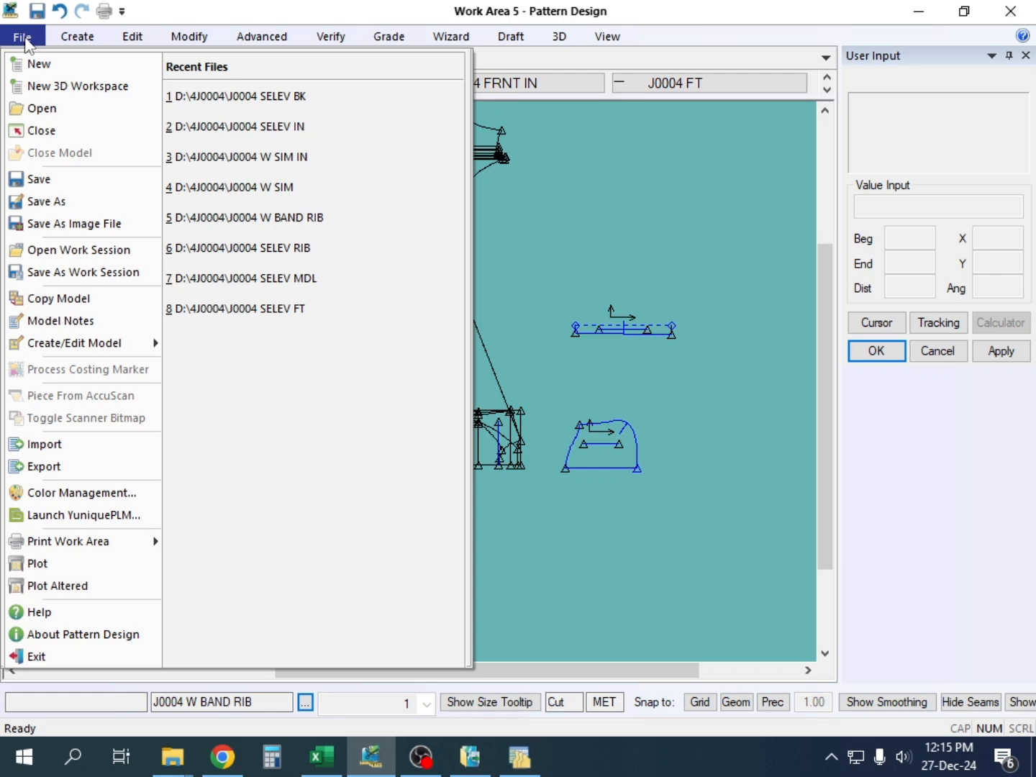
pyautogui.click(477, 243)
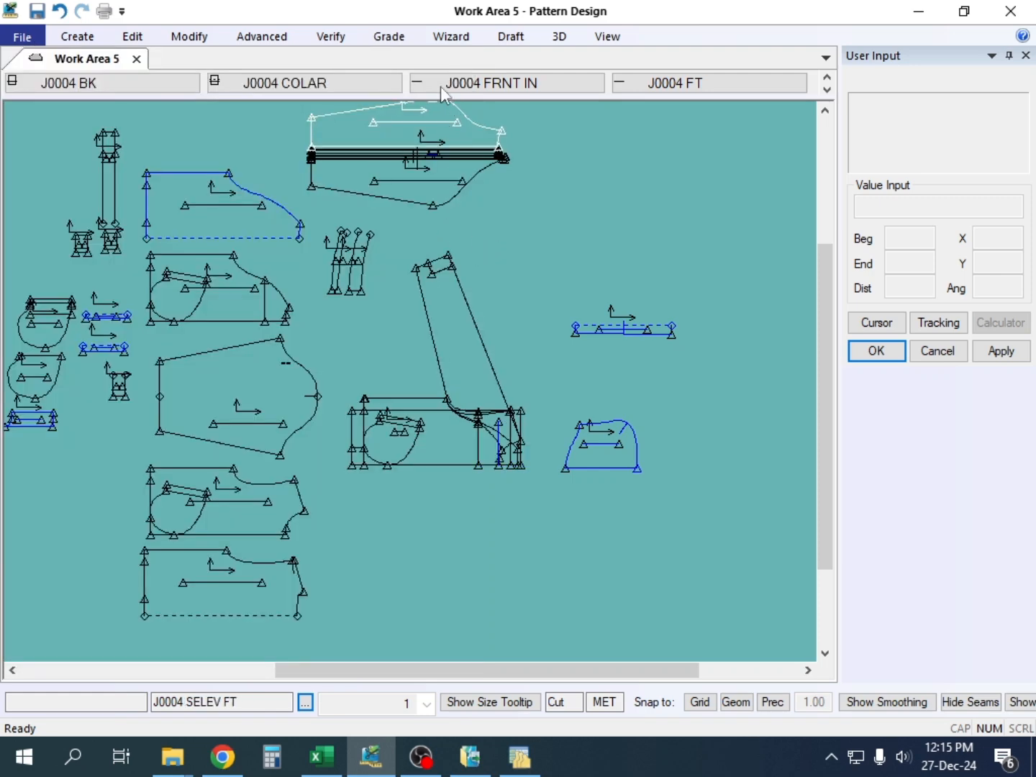
# Step: Assign the XS-M-XXXL rule table from the 4J0004 path to all pieces in the work area
pyautogui.click(390, 37)
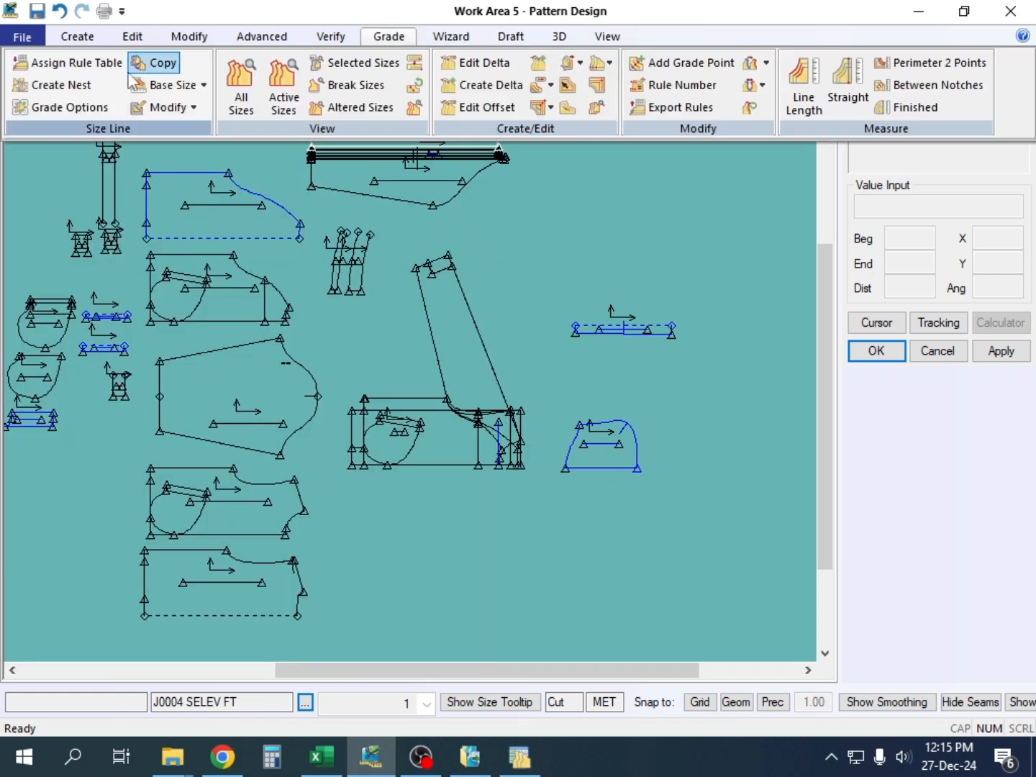
pyautogui.click(86, 66)
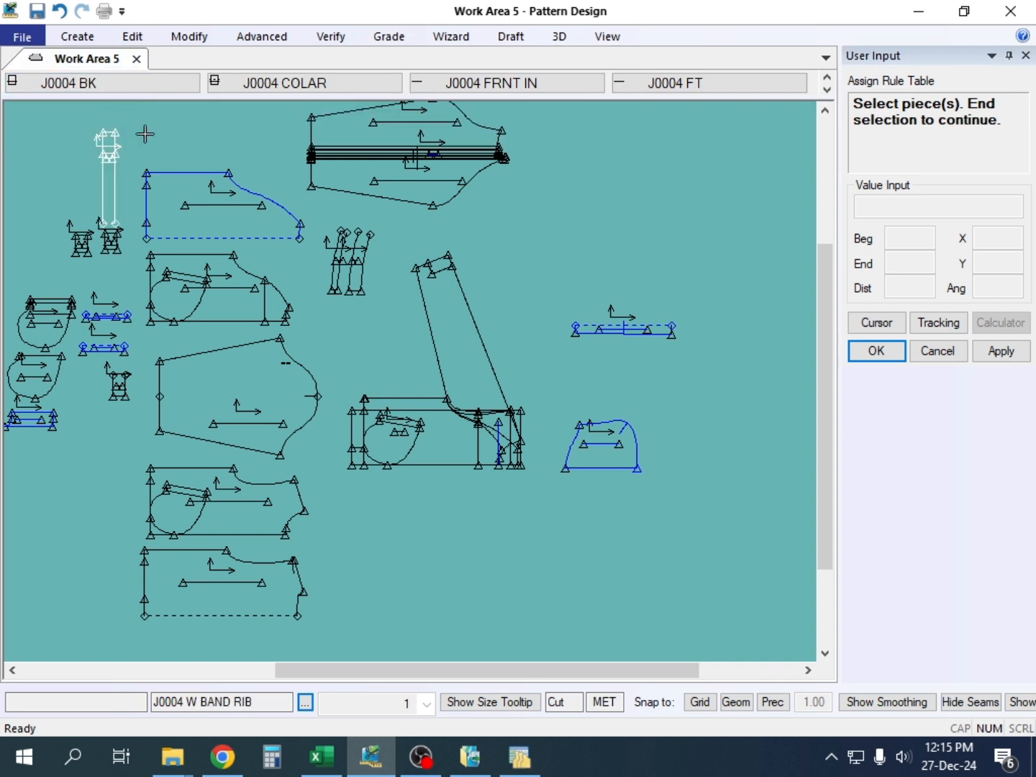
pyautogui.rightClick(210, 203)
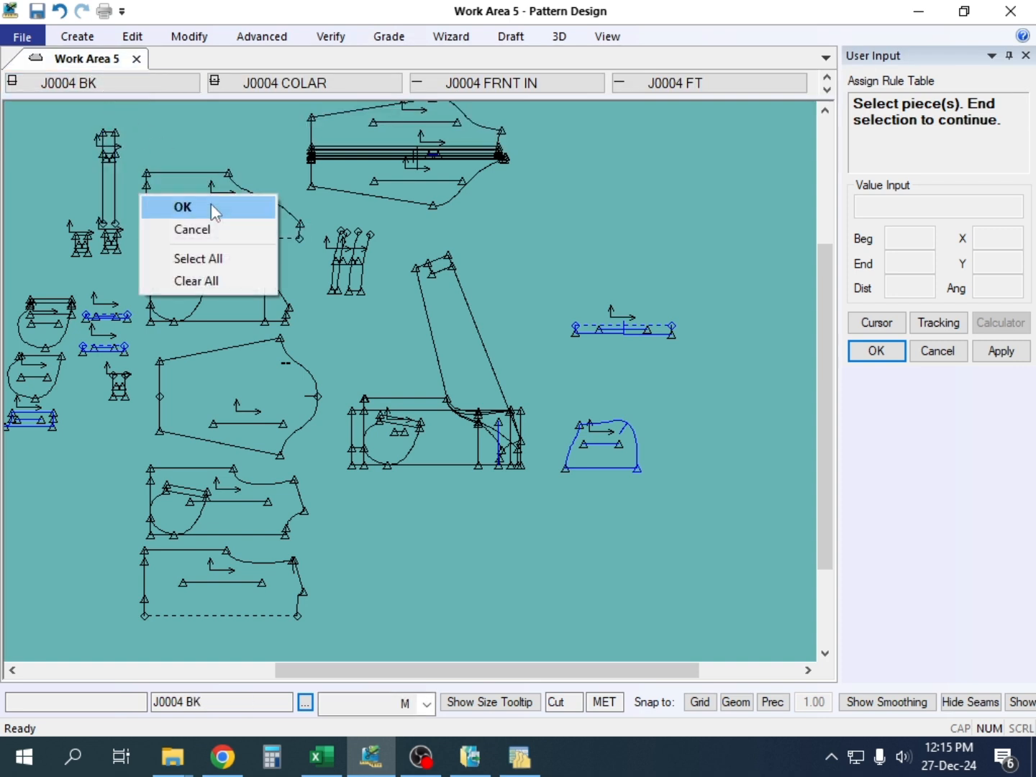
pyautogui.click(223, 259)
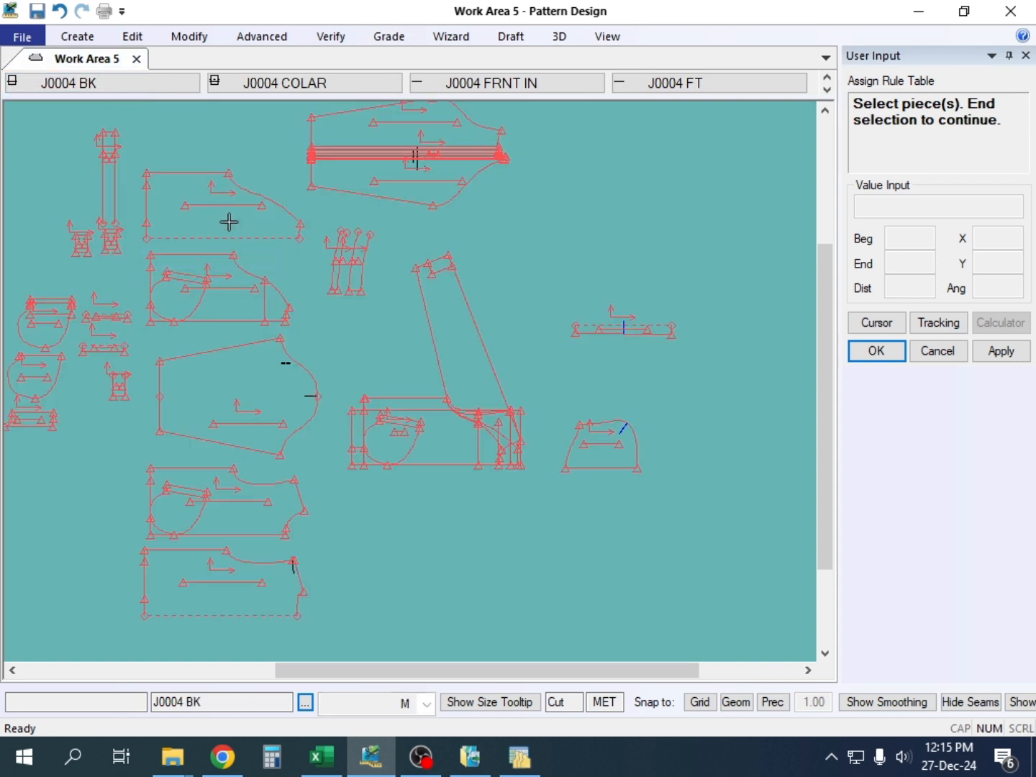
pyautogui.rightClick(213, 190)
pyautogui.click(213, 192)
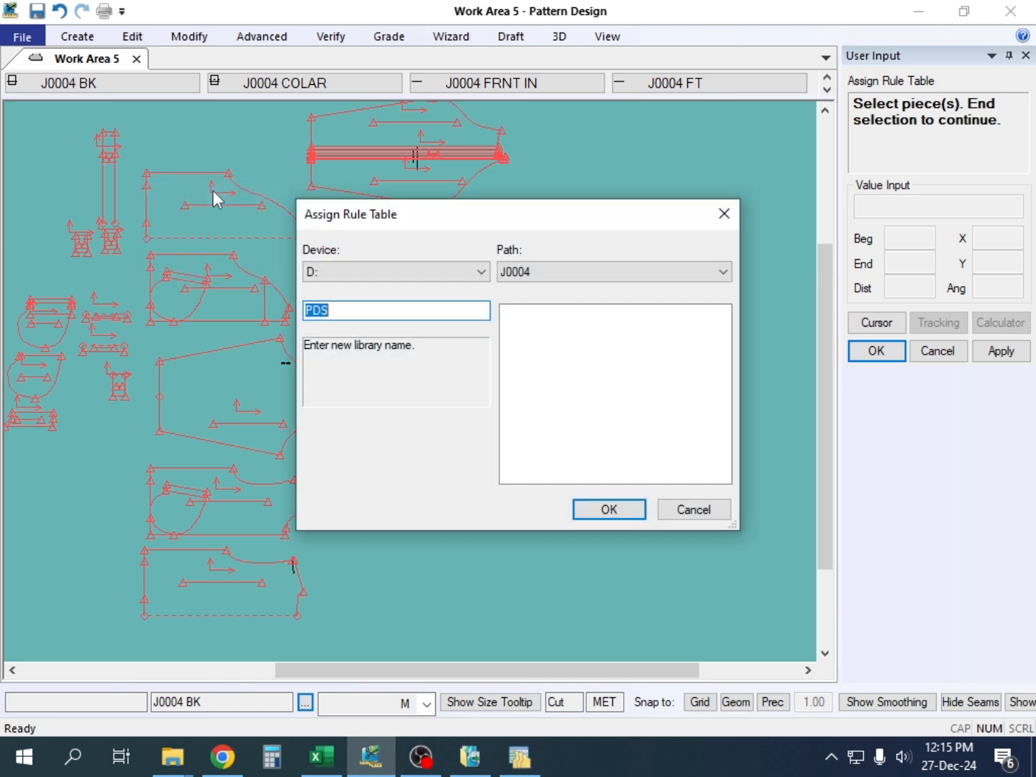
pyautogui.click(722, 272)
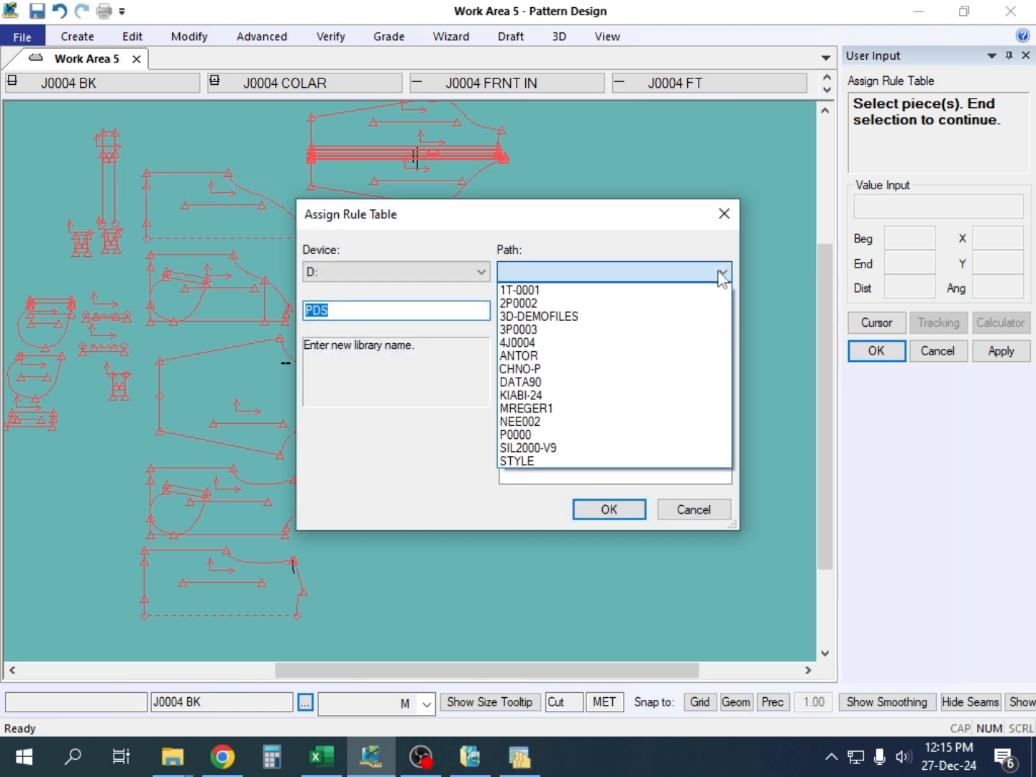
pyautogui.click(517, 344)
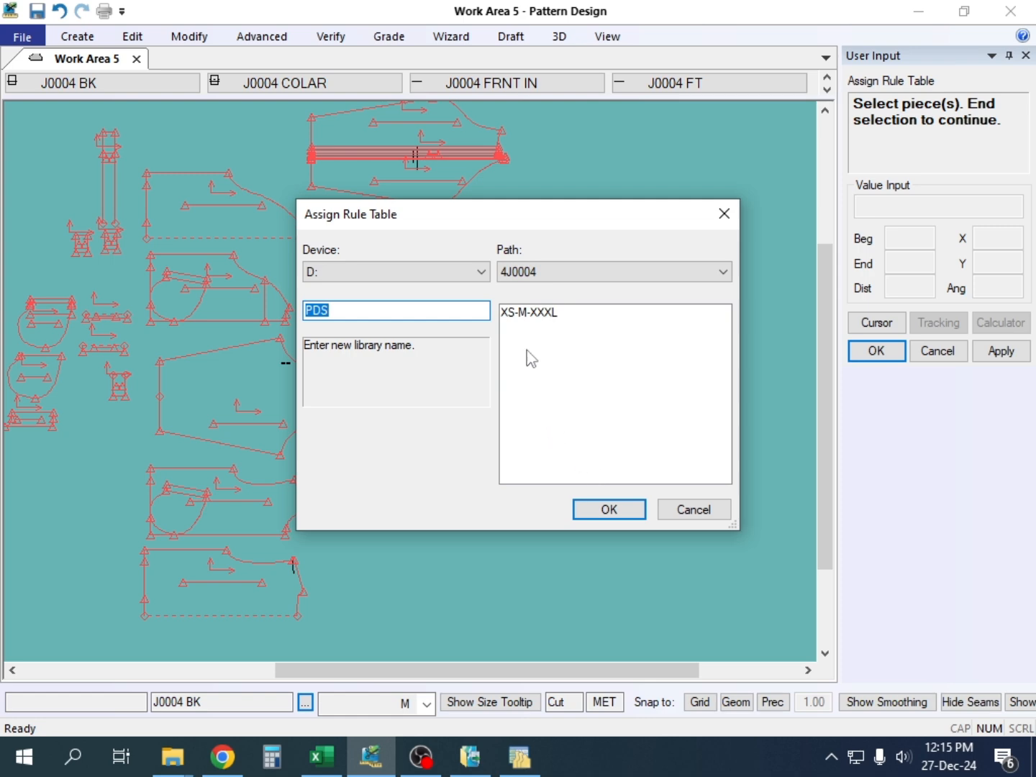
pyautogui.click(523, 314)
pyautogui.click(610, 512)
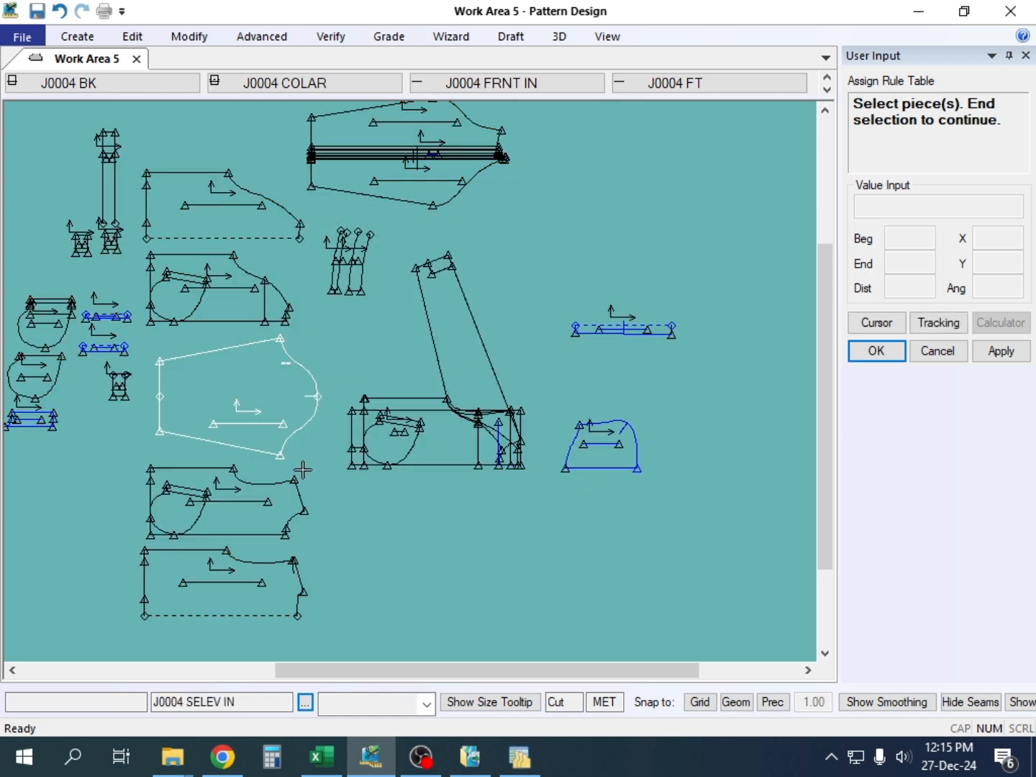
pyautogui.click(522, 279)
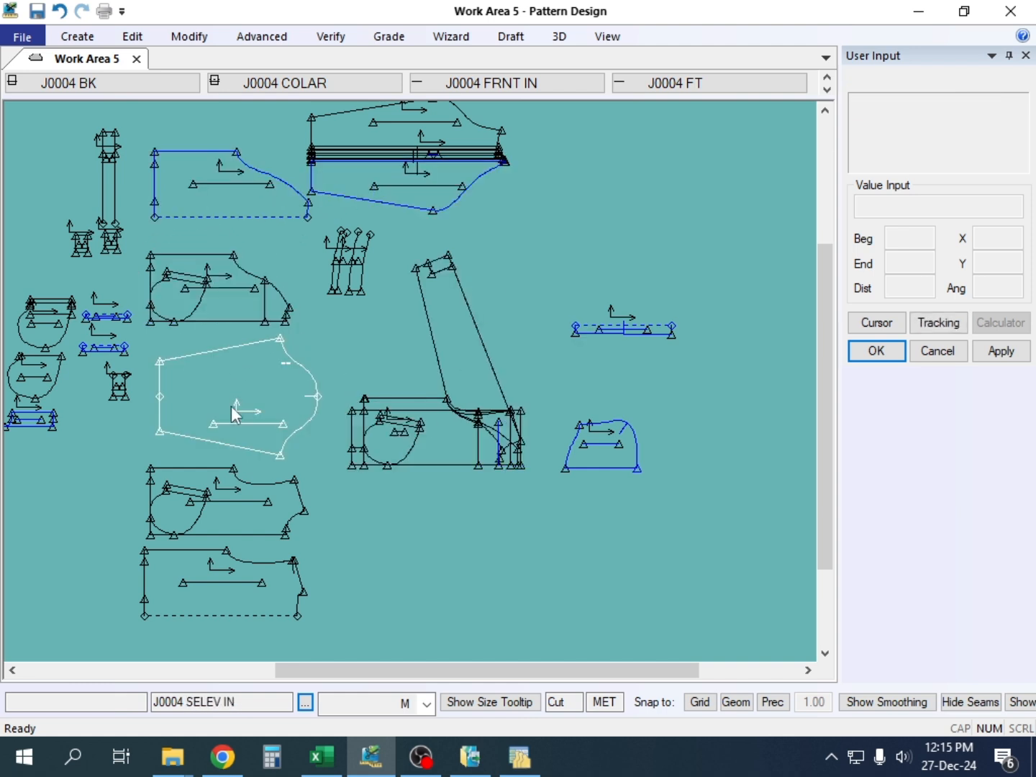
# Step: Reposition the J0004 BASS, BK and FT pieces and the narrow P9 piece to tidy their spacing
pyautogui.moveTo(448, 435); pyautogui.dragTo(450, 406)
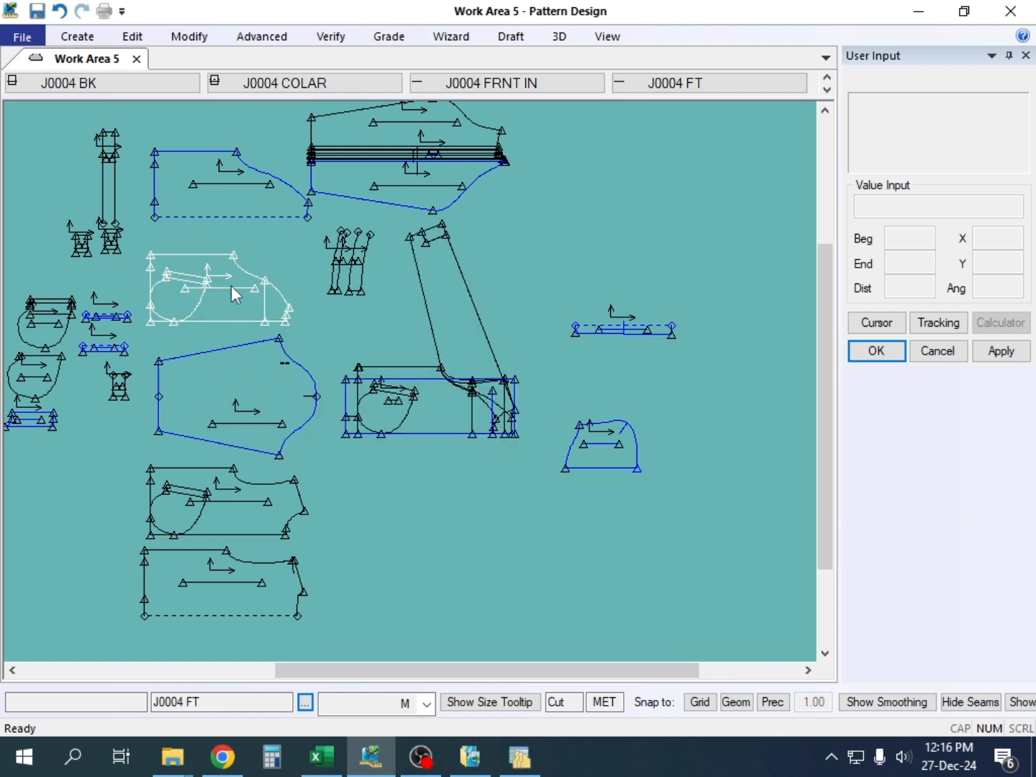
pyautogui.moveTo(230, 179); pyautogui.dragTo(223, 197)
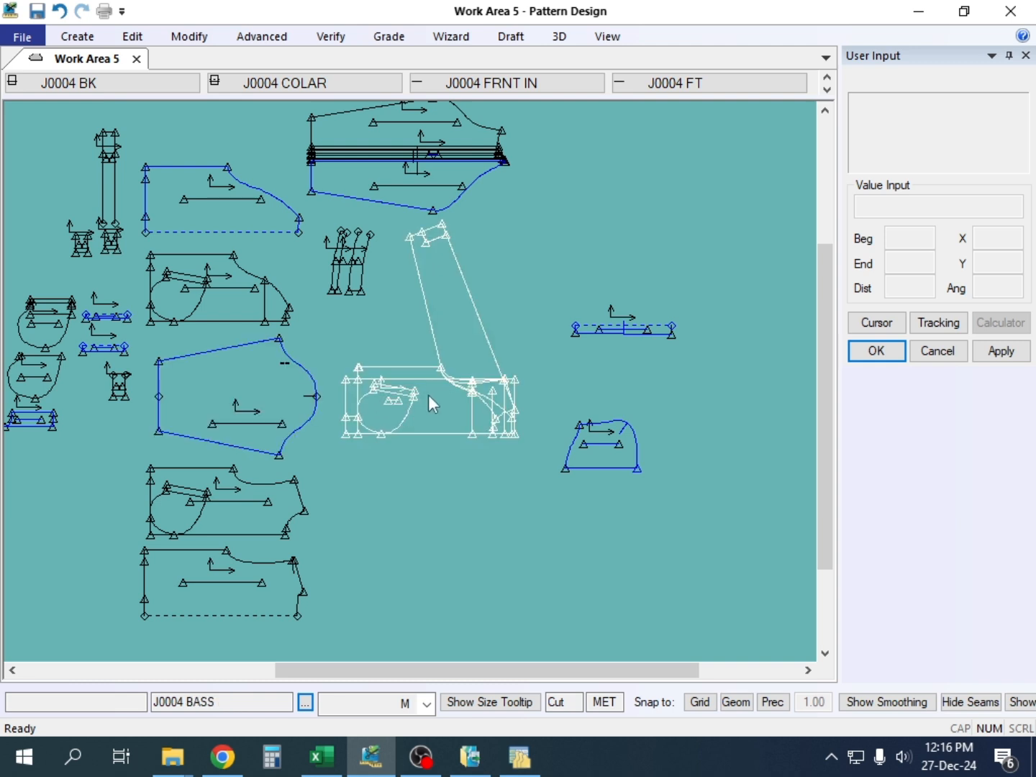
pyautogui.moveTo(457, 343); pyautogui.dragTo(473, 346)
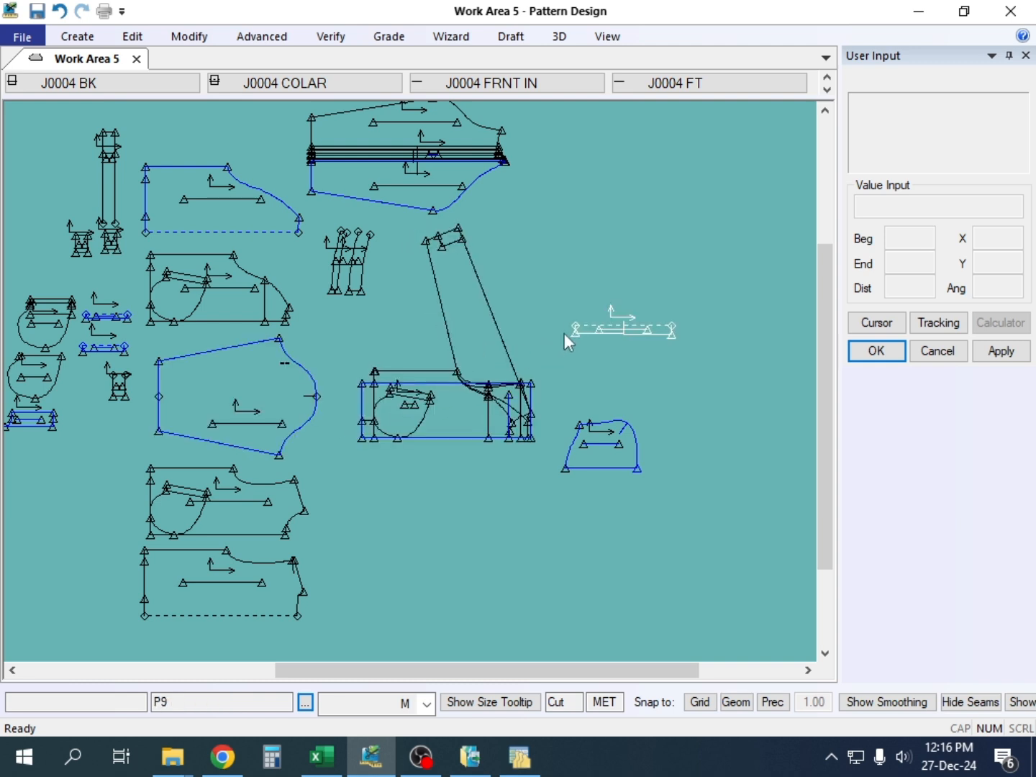
pyautogui.moveTo(593, 335); pyautogui.dragTo(591, 396)
pyautogui.moveTo(239, 202); pyautogui.dragTo(244, 198)
pyautogui.moveTo(229, 267); pyautogui.dragTo(236, 269)
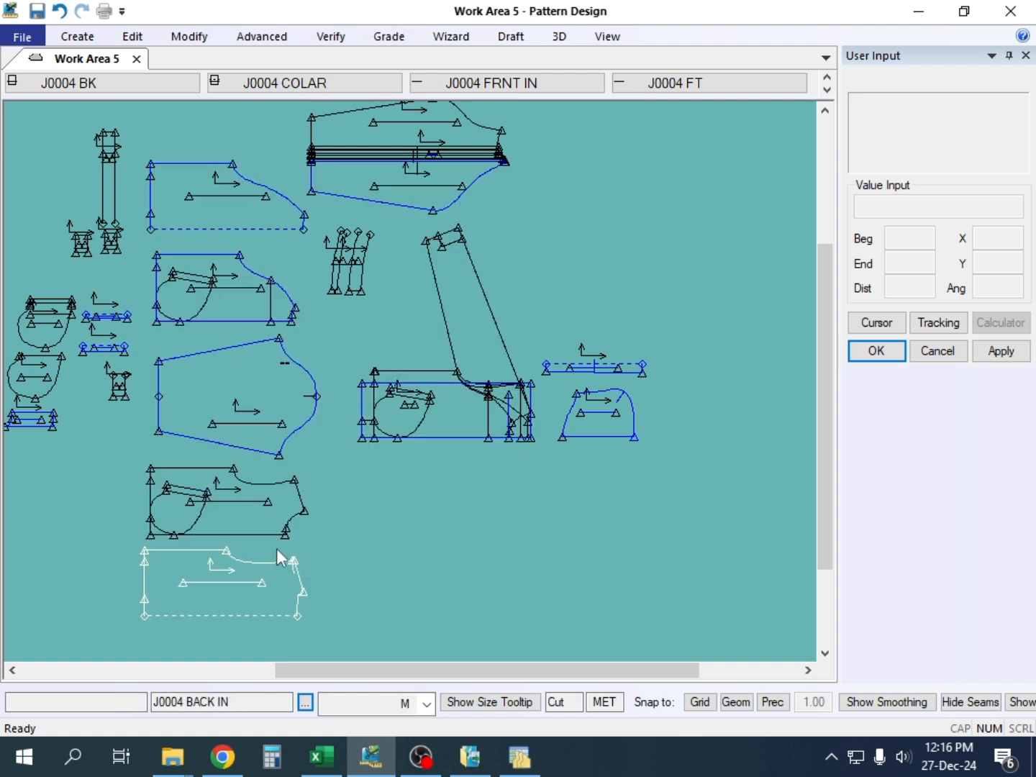
# Step: Check the size list for the J0004 BACK IN piece, and shift J0004 BASS and the dome-shaped piece below P9 slightly down
pyautogui.click(426, 703)
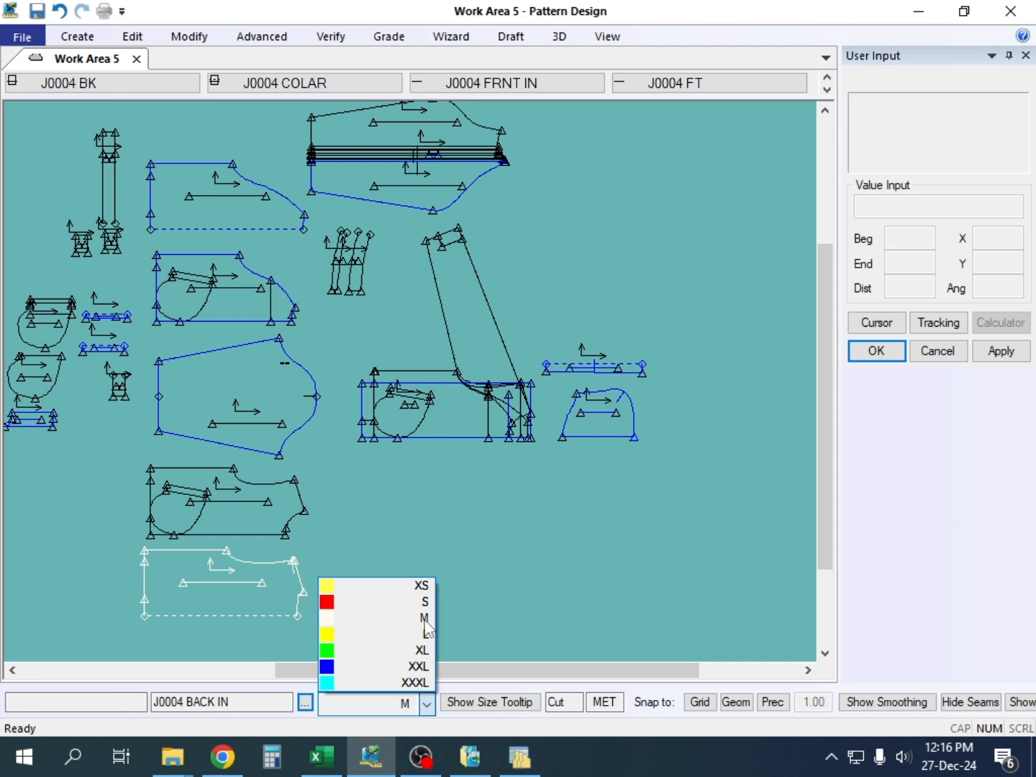
pyautogui.click(478, 551)
pyautogui.moveTo(454, 405); pyautogui.dragTo(453, 410)
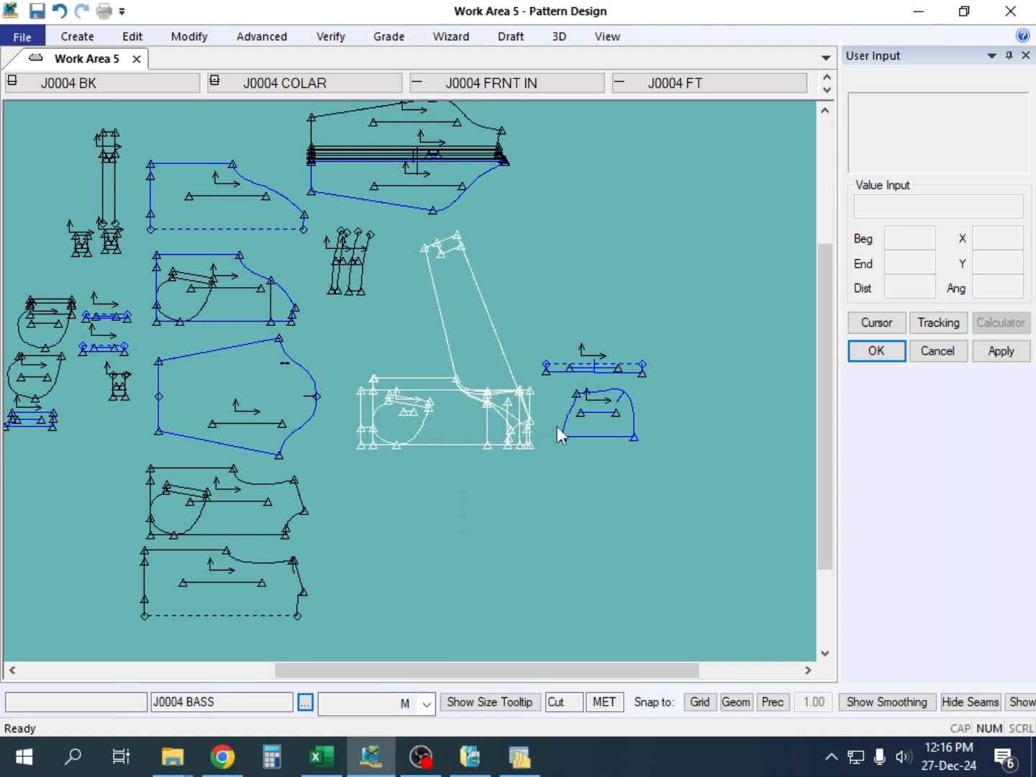
pyautogui.moveTo(600, 412); pyautogui.dragTo(600, 418)
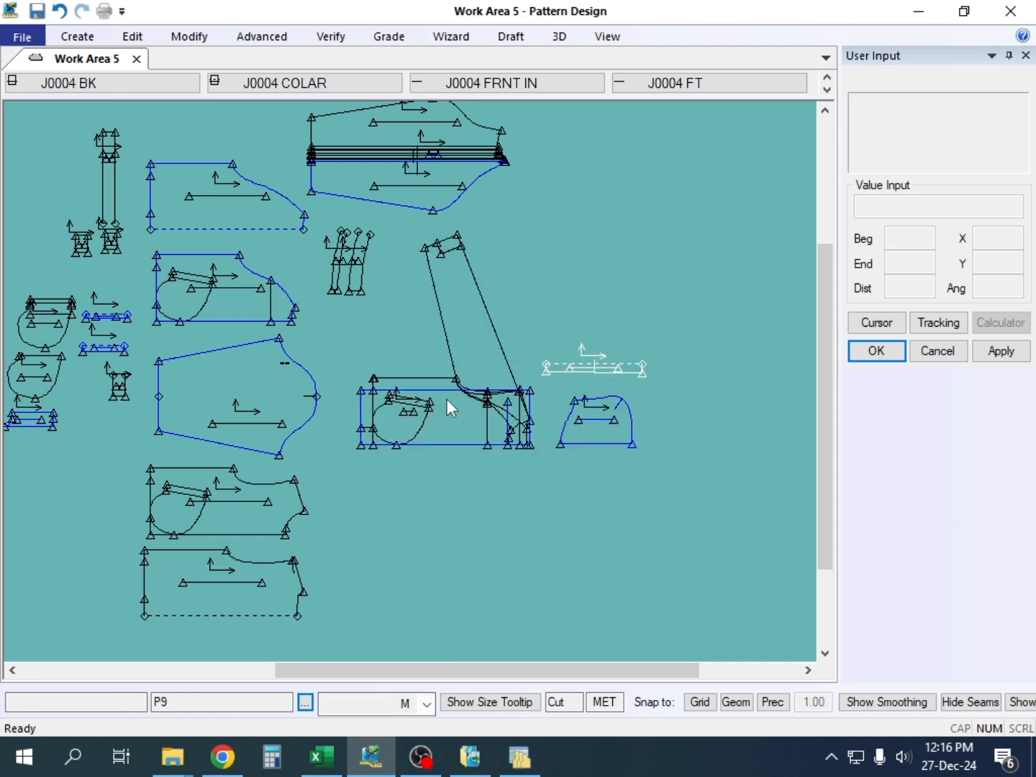
# Step: Save all pieces in the work area
pyautogui.click(36, 9)
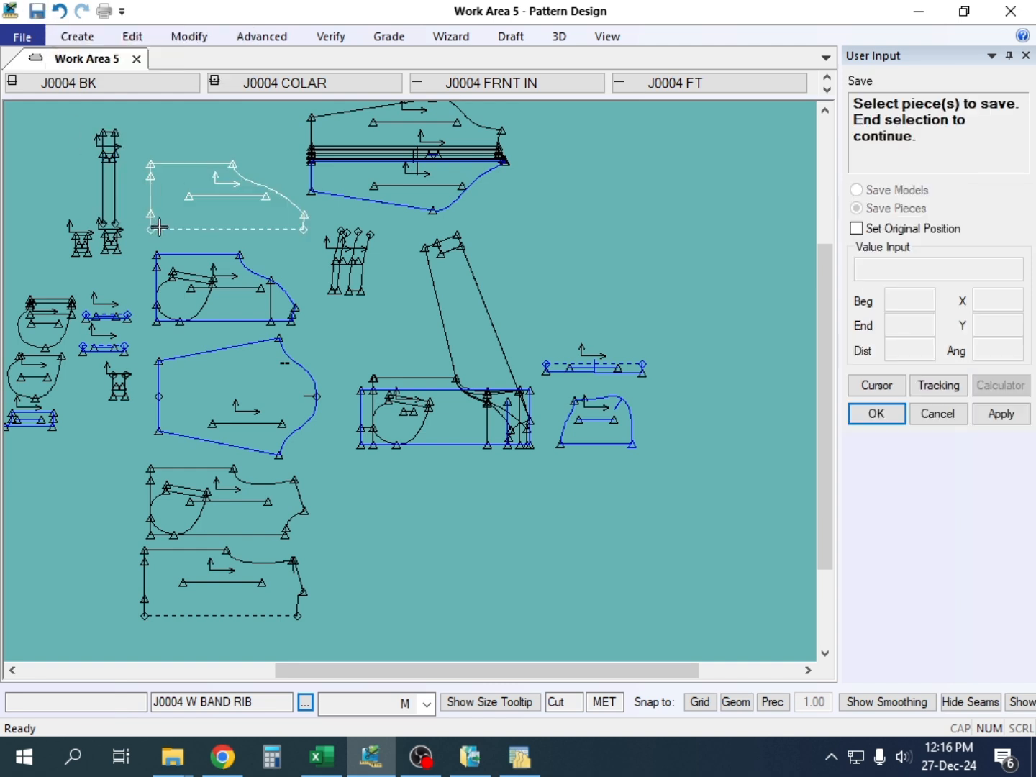
pyautogui.click(223, 205)
pyautogui.rightClick(229, 199)
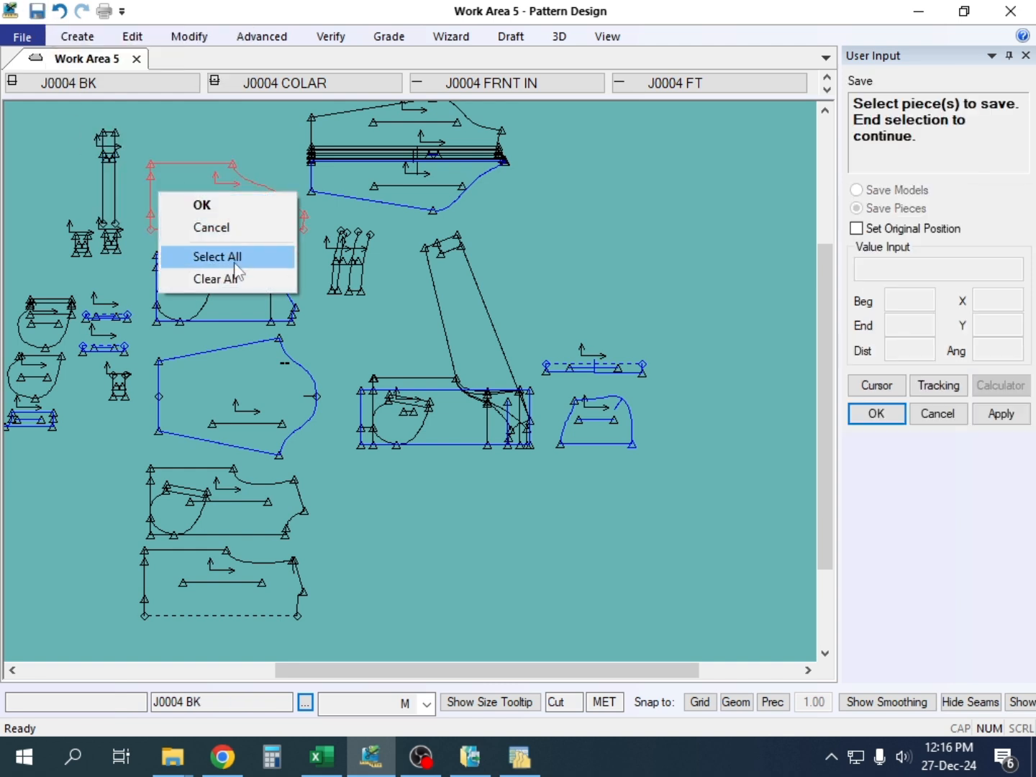
pyautogui.click(216, 256)
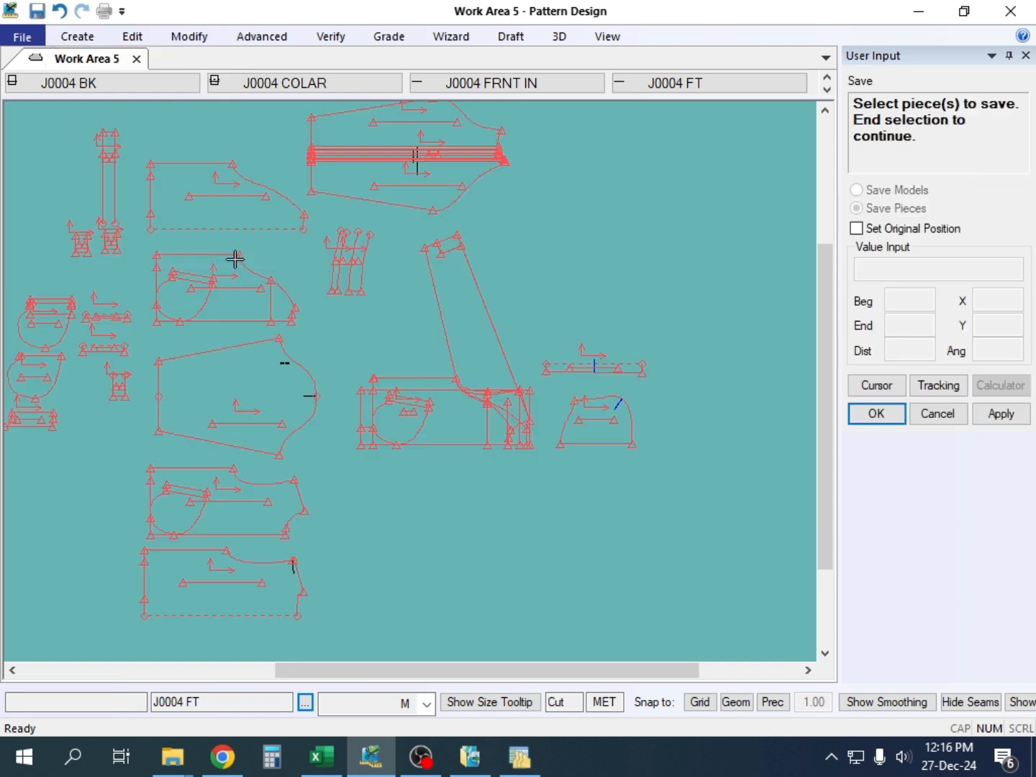
pyautogui.rightClick(218, 184)
pyautogui.click(218, 189)
pyautogui.press('Return')
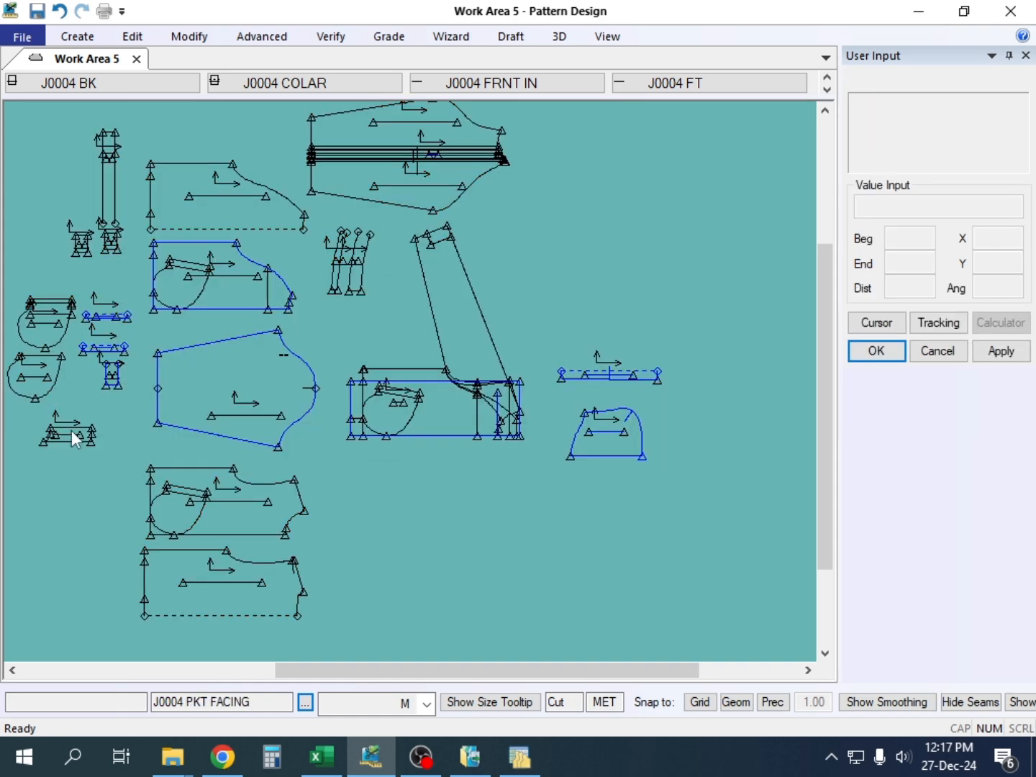
# Step: Reposition the J0004 PKT FACING, FRNT IN, BACK IN and SELEV IN pieces and the P9 piece within the layout
pyautogui.moveTo(72, 431); pyautogui.dragTo(100, 405)
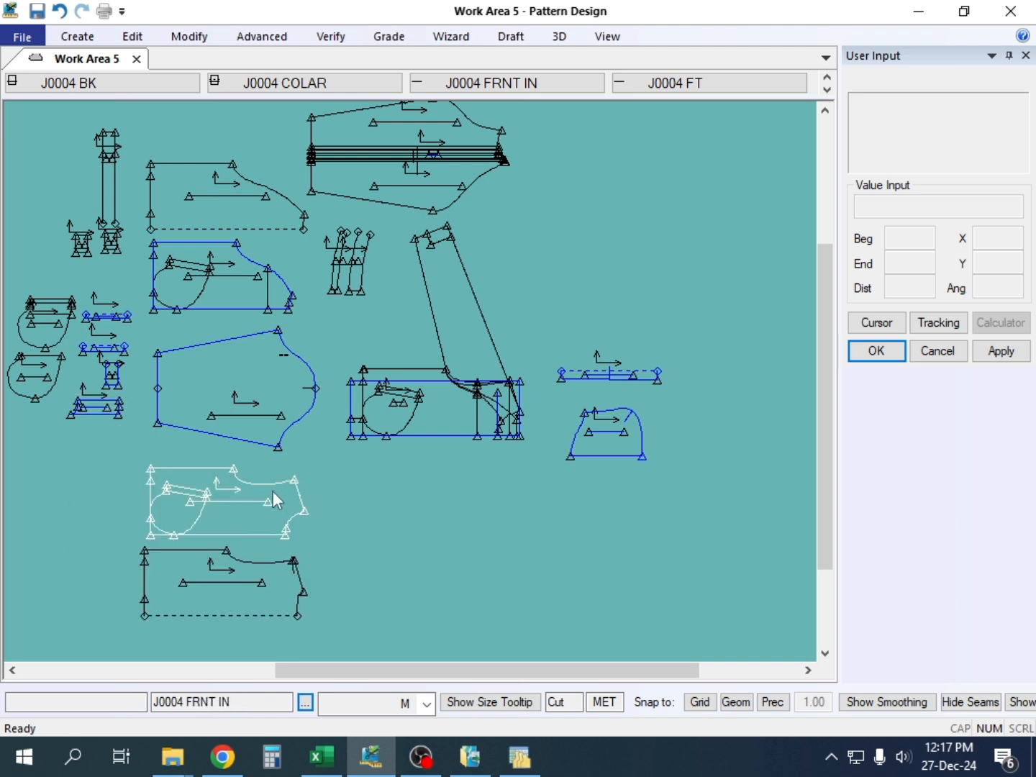
pyautogui.moveTo(231, 492); pyautogui.dragTo(232, 481)
pyautogui.moveTo(228, 569); pyautogui.dragTo(237, 557)
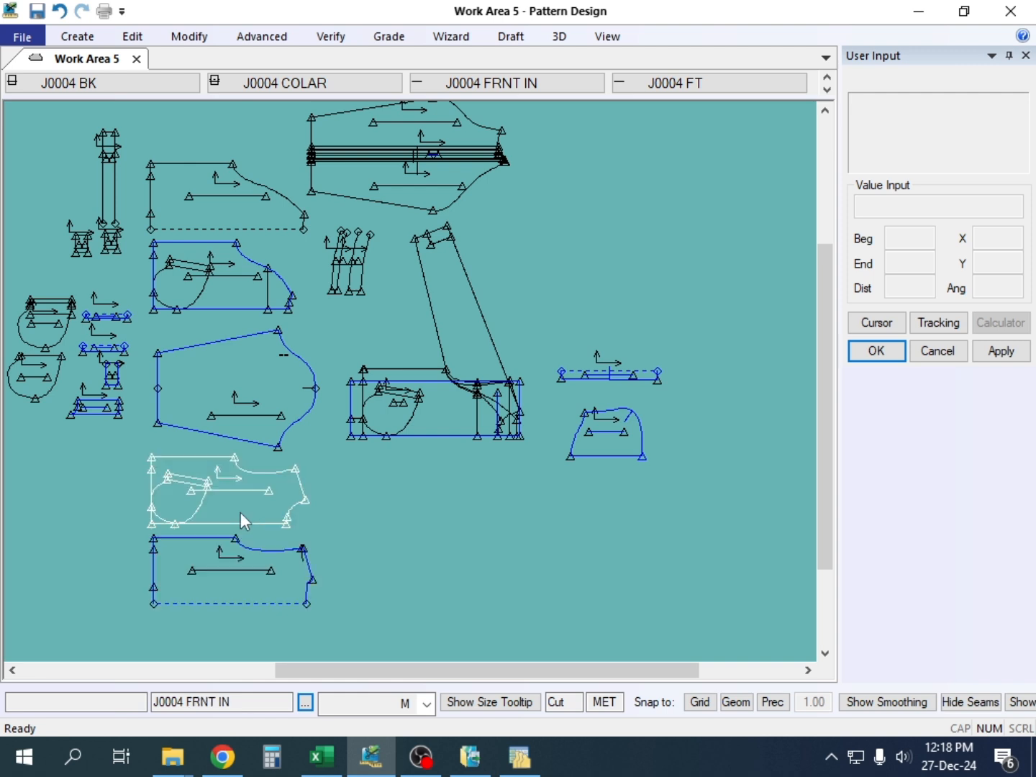
pyautogui.moveTo(249, 387); pyautogui.dragTo(249, 380)
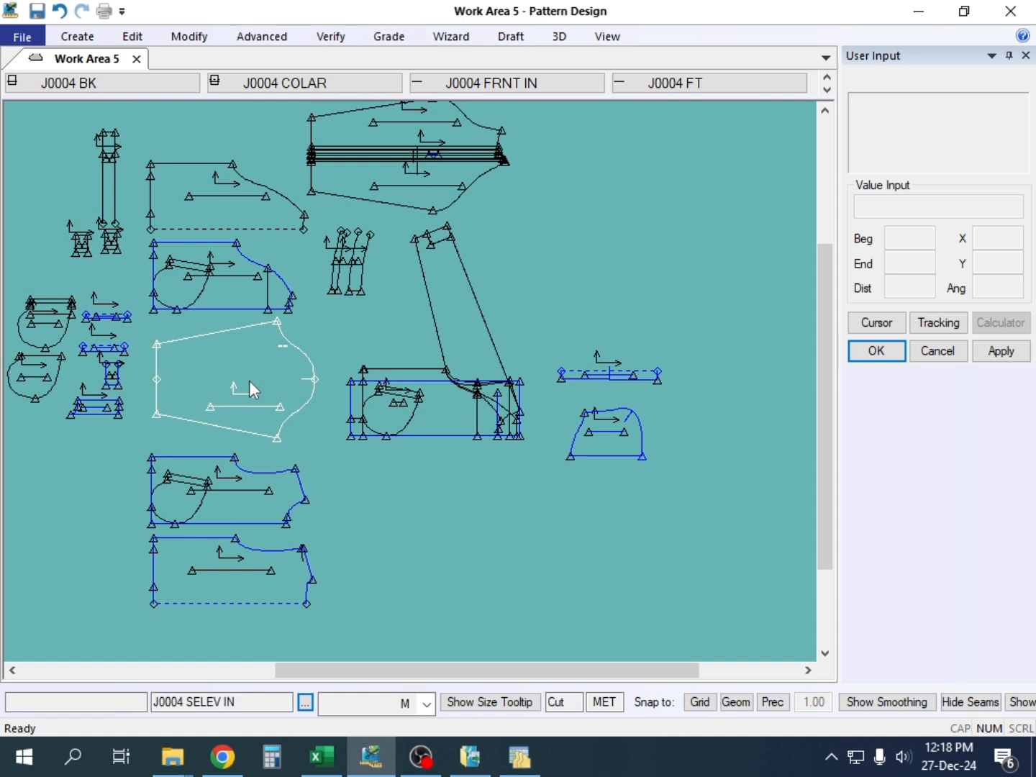
pyautogui.moveTo(606, 379); pyautogui.dragTo(610, 371)
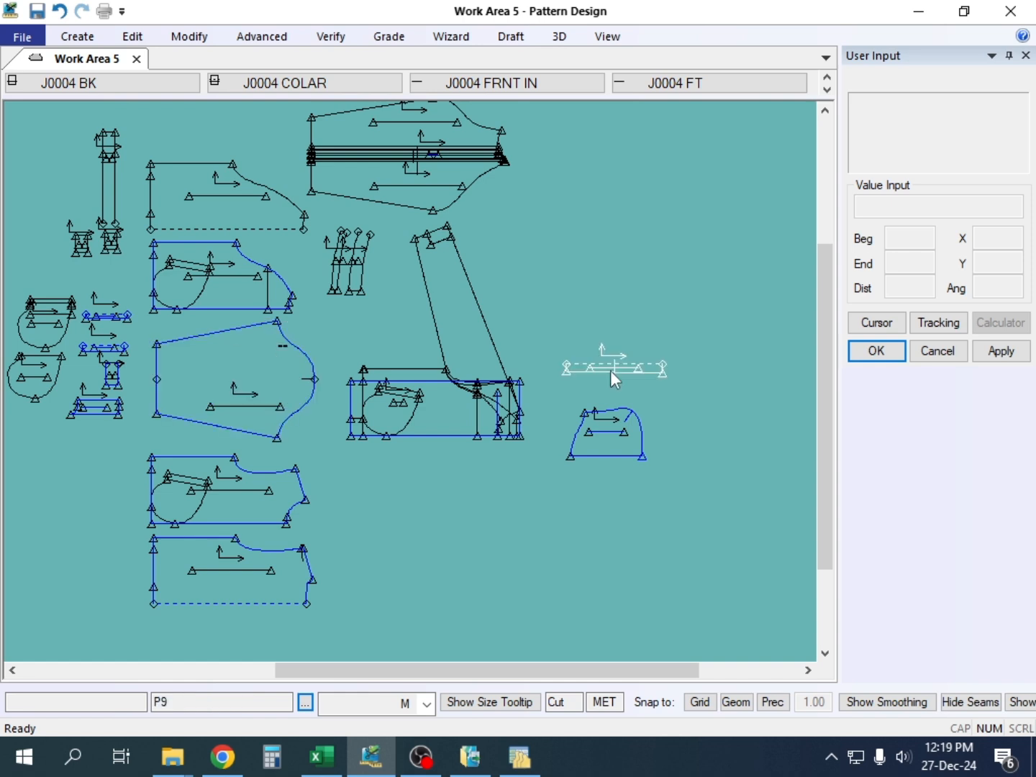